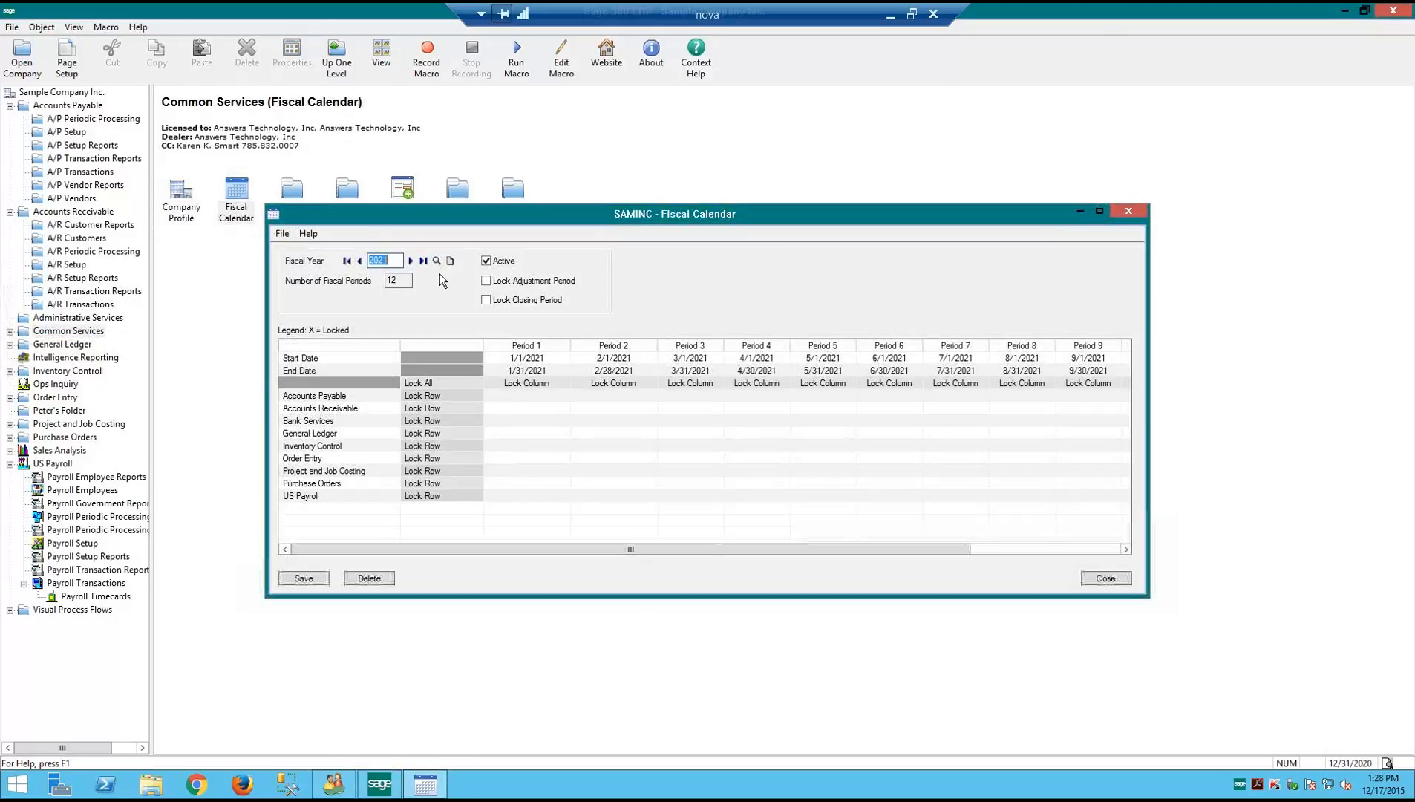
# Create fiscal year 2022 in the fiscal calendar and lock all of its periods for every module
pyautogui.moveTo(394, 261); pyautogui.dragTo(365, 314)
pyautogui.click(451, 261)
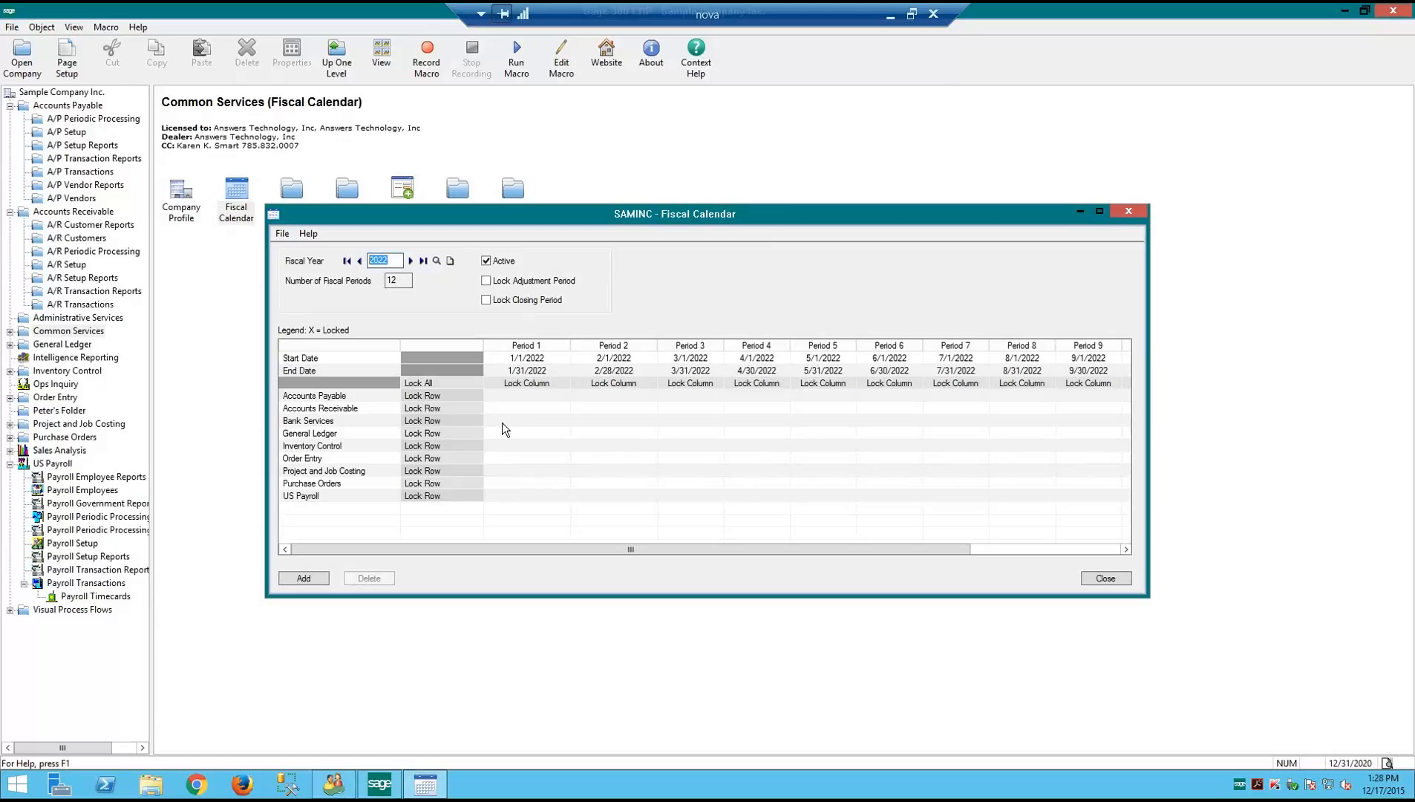
pyautogui.click(427, 386)
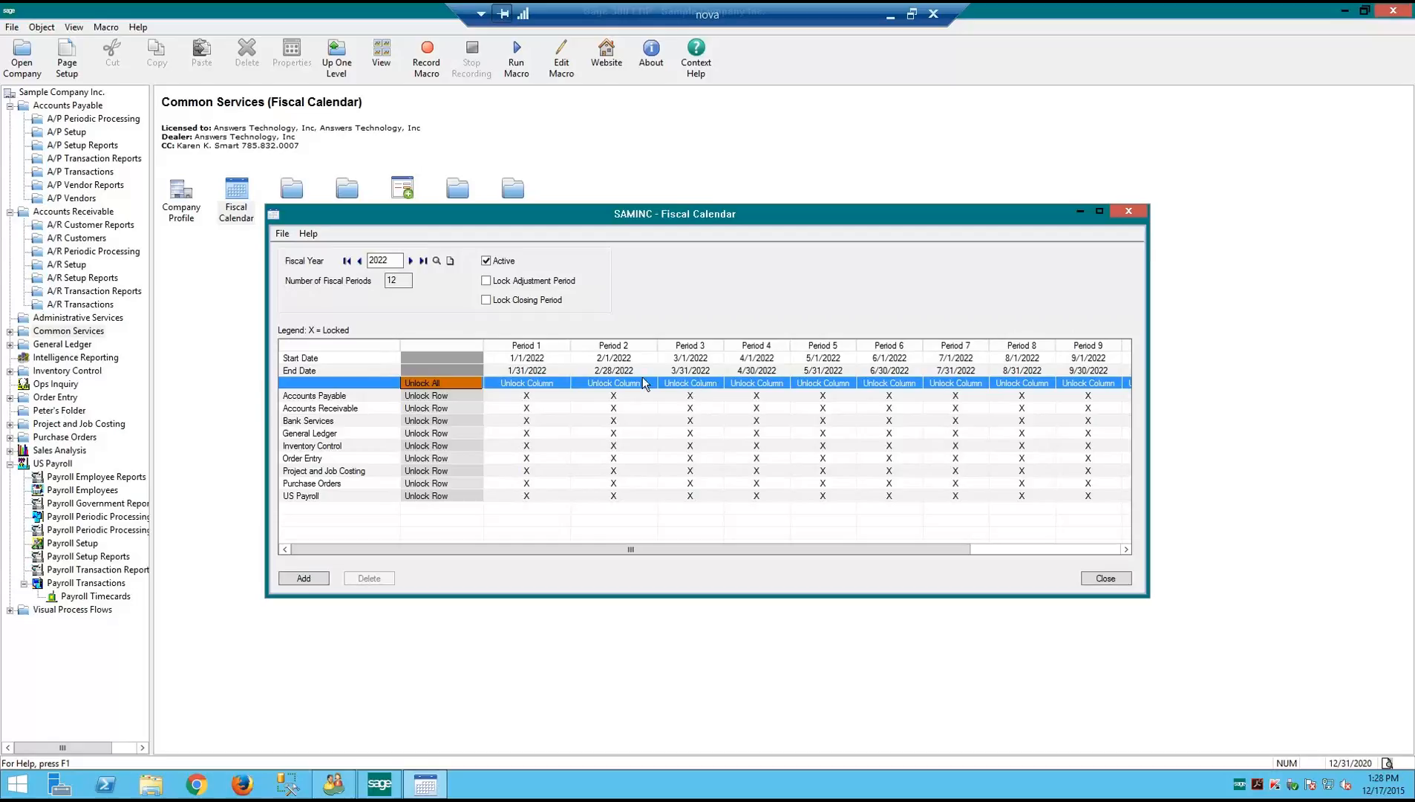
# Unlock Period 1 for all modules in fiscal year 2022 and save the new year
pyautogui.click(540, 385)
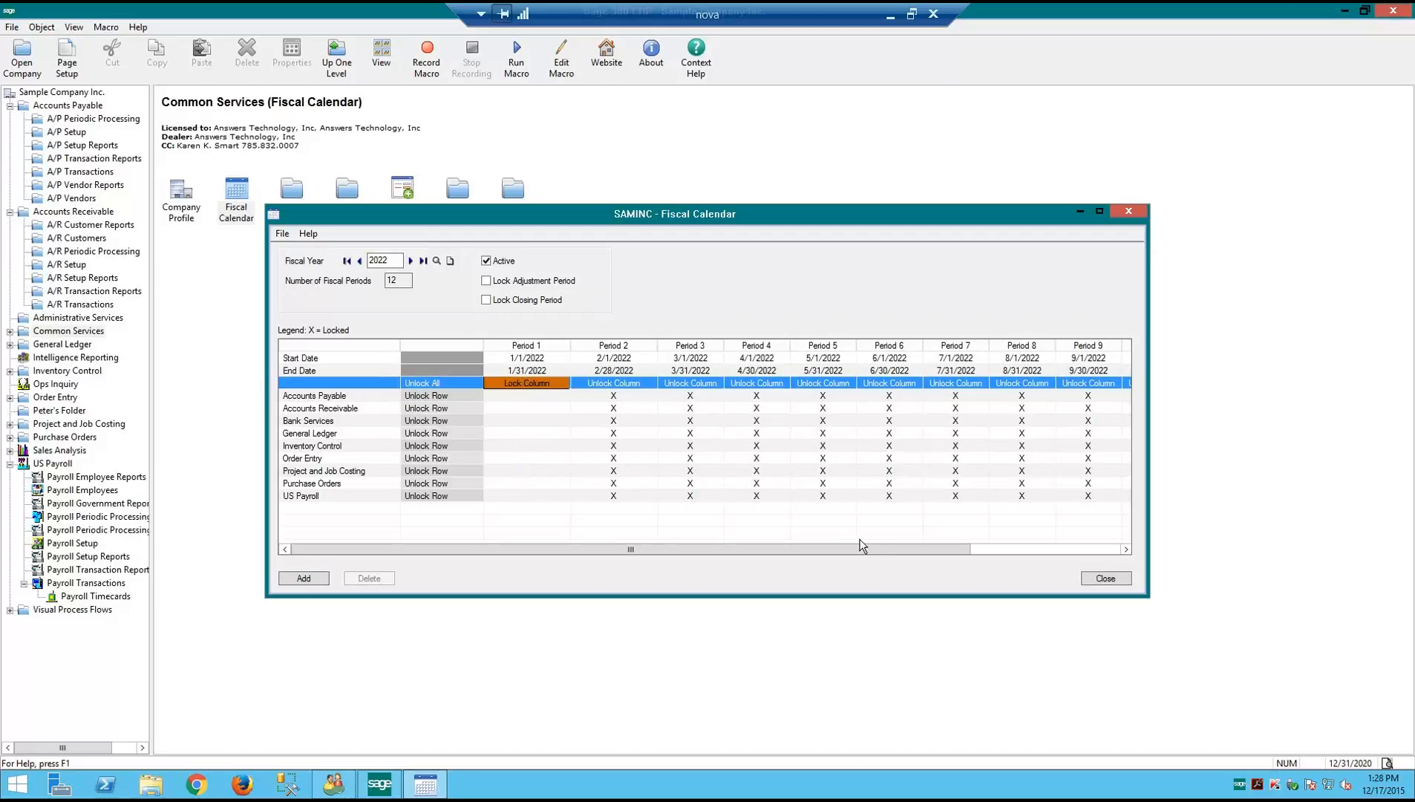
pyautogui.moveTo(880, 553); pyautogui.dragTo(695, 544)
pyautogui.click(361, 261)
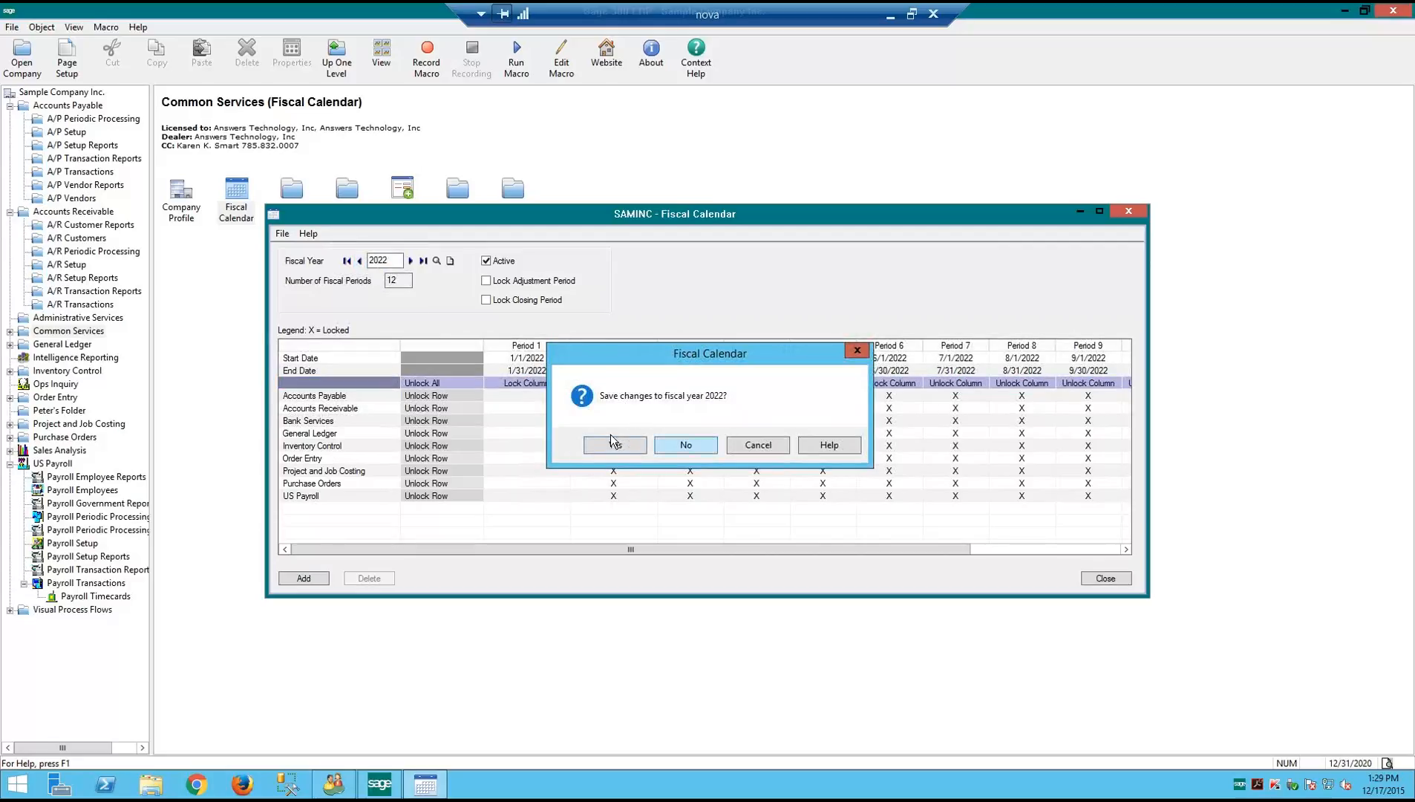
pyautogui.click(618, 446)
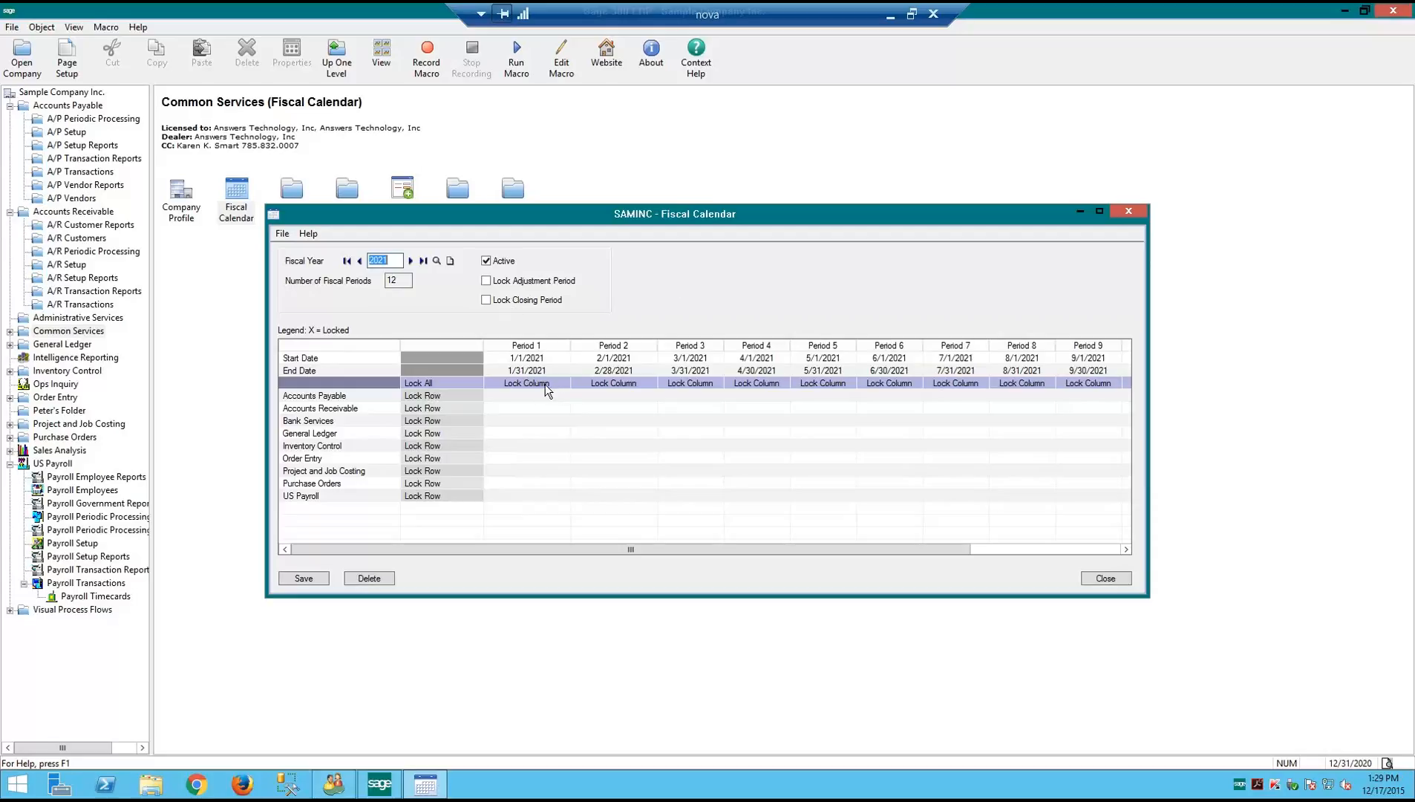
# Lock Period 1 for all modules in fiscal year 2015 and close the fiscal calendar without saving
pyautogui.click(362, 262)
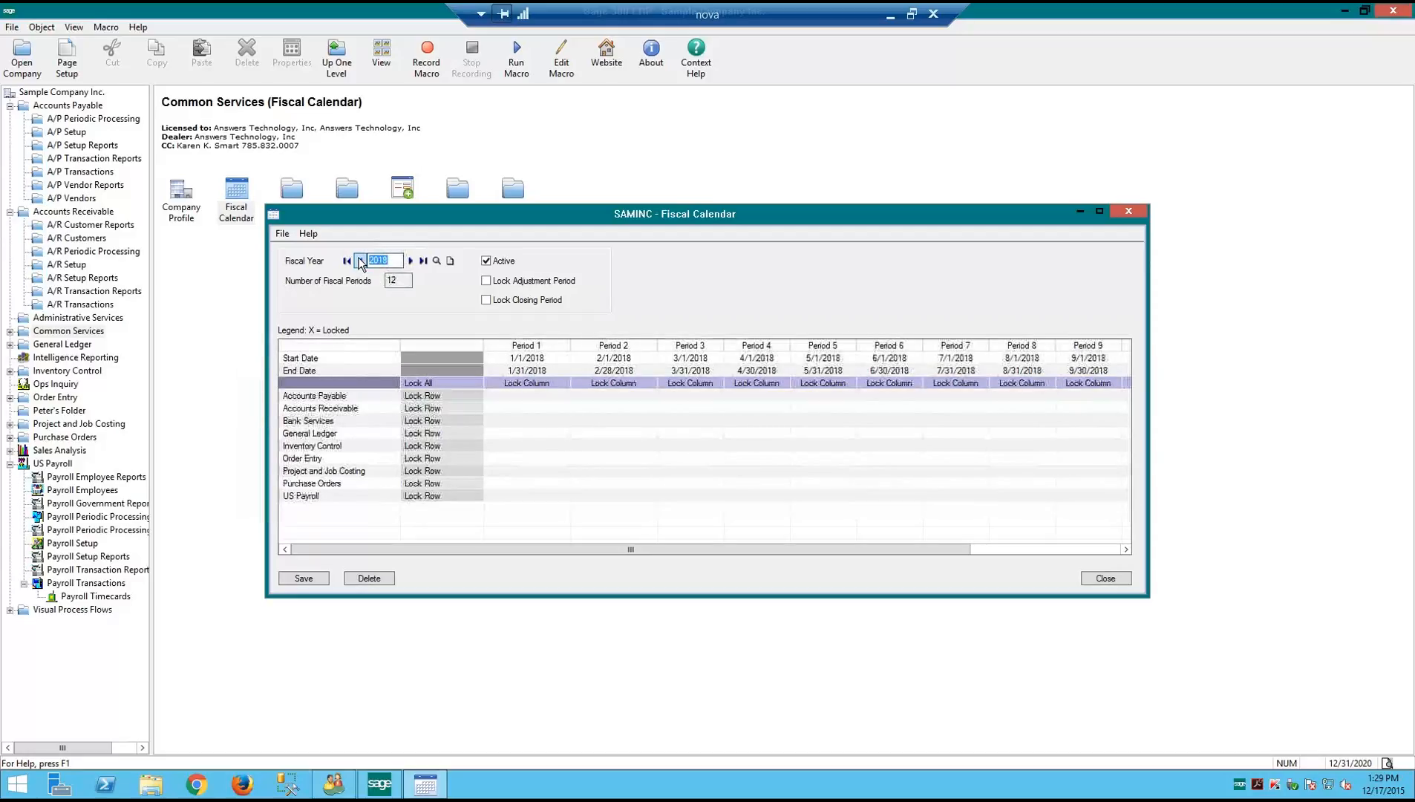
pyautogui.click(361, 261)
pyautogui.click(362, 261)
pyautogui.click(362, 262)
pyautogui.click(522, 384)
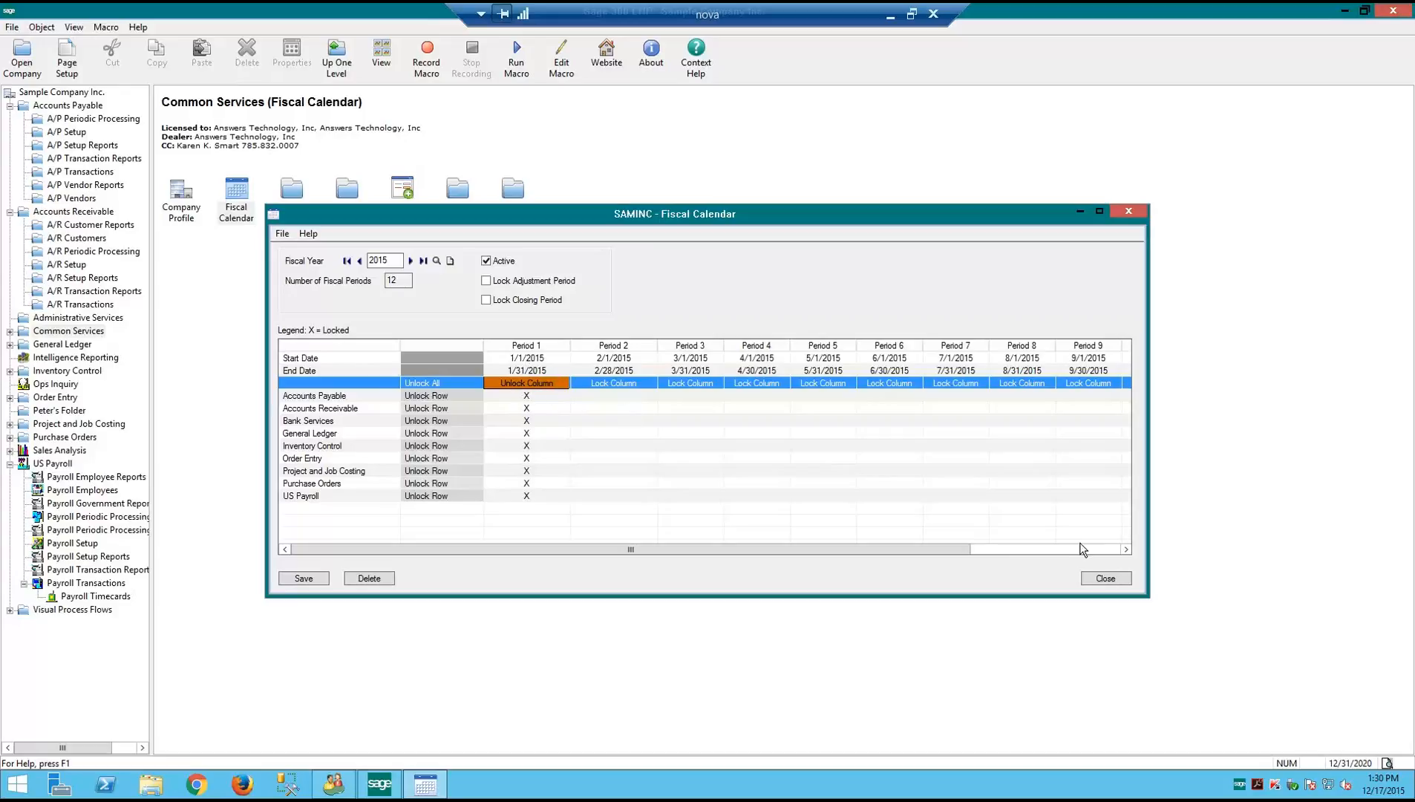
pyautogui.click(1100, 577)
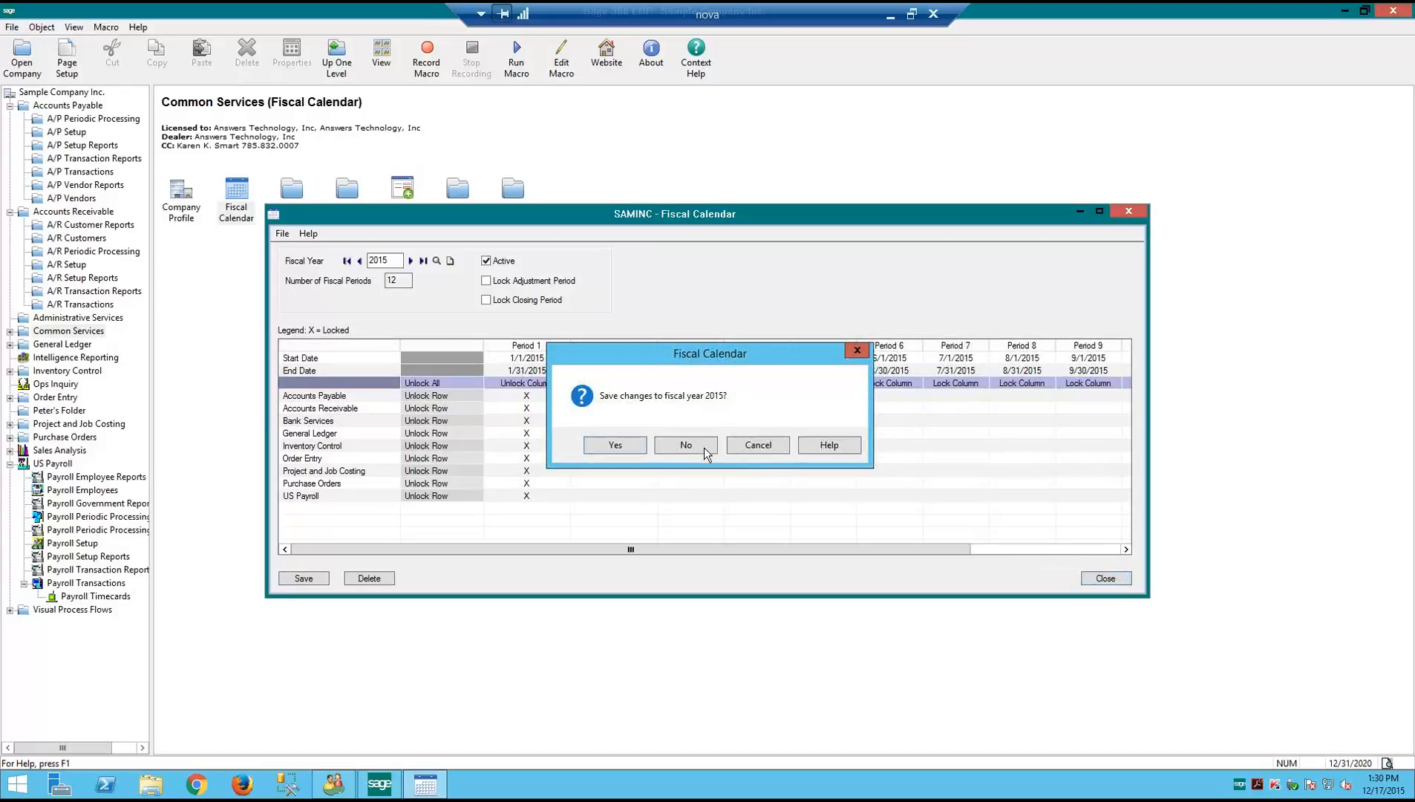
pyautogui.click(660, 453)
# Review the company profile's locked fiscal period and warning date range options, and close the profile unchanged
pyautogui.doubleClick(192, 190)
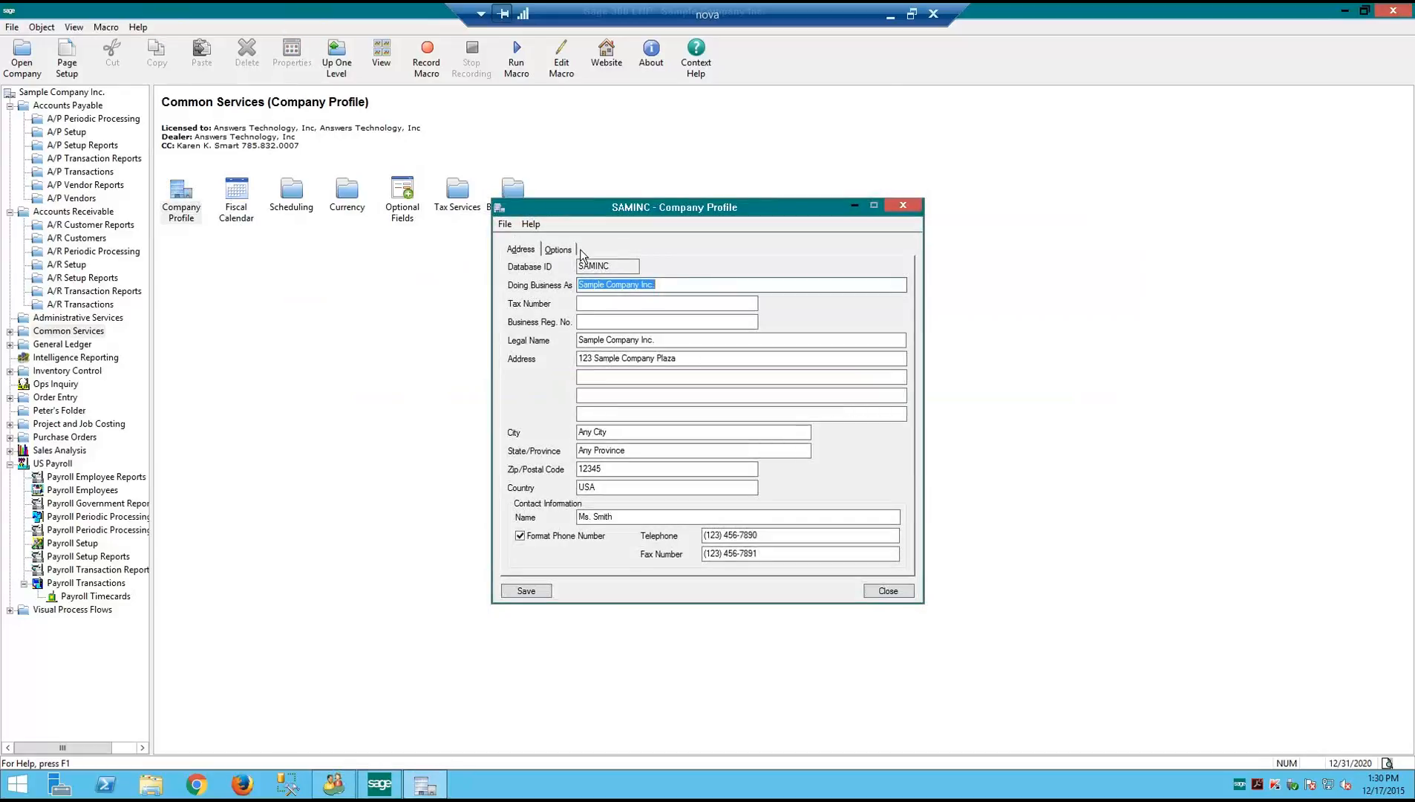
pyautogui.click(572, 253)
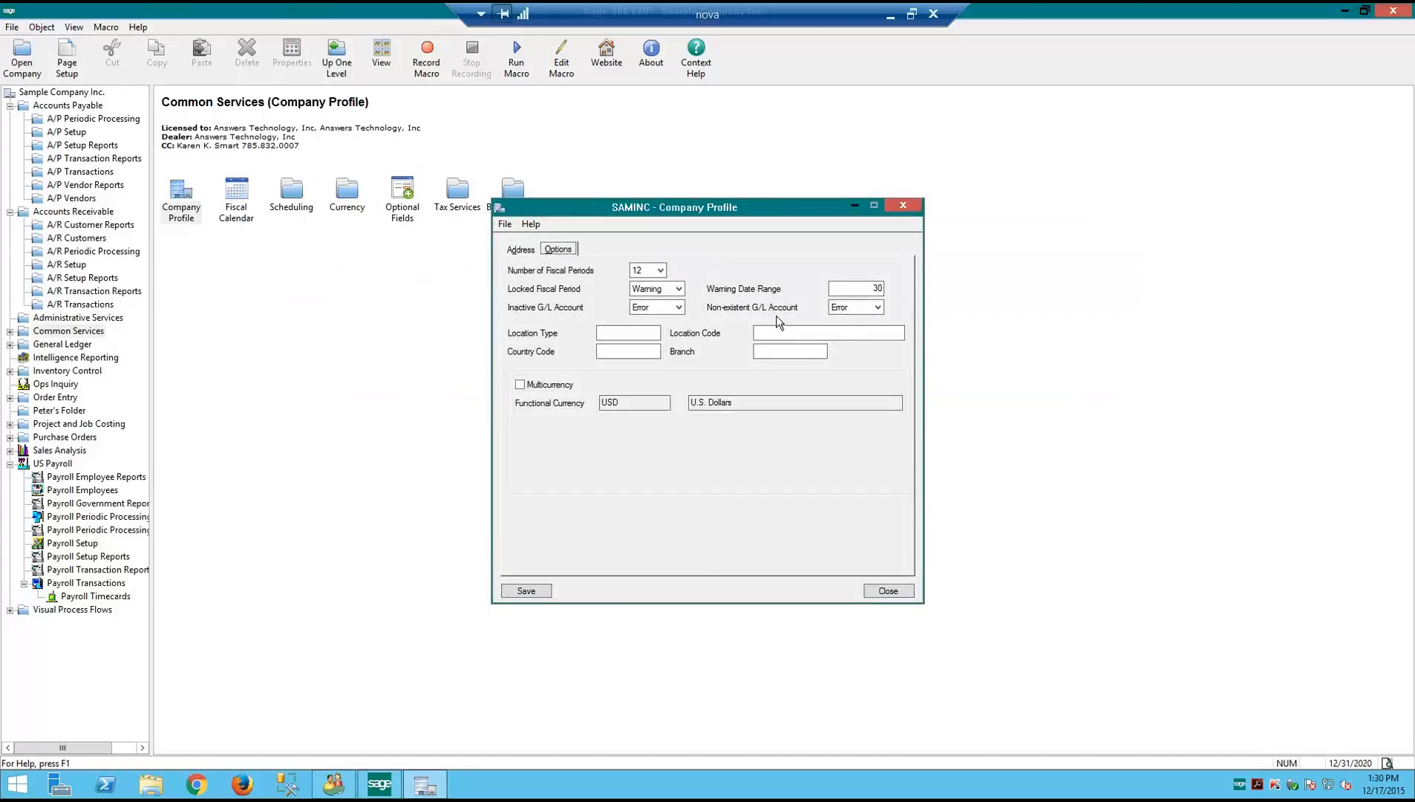
pyautogui.click(848, 288)
pyautogui.click(883, 288)
pyautogui.doubleClick(883, 288)
pyautogui.click(887, 592)
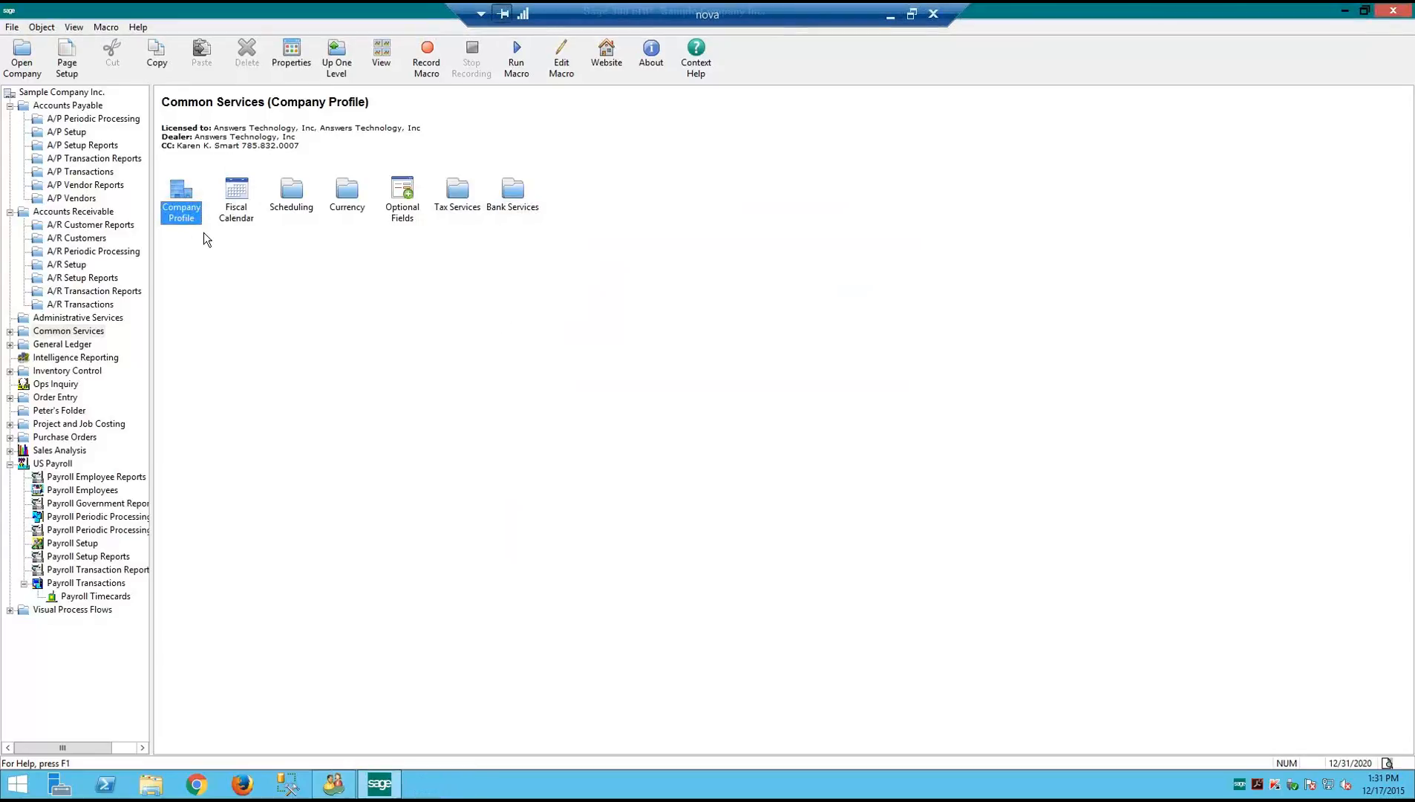
# Locate Day End Processing among the Inventory Control periodic processing functions
pyautogui.click(54, 334)
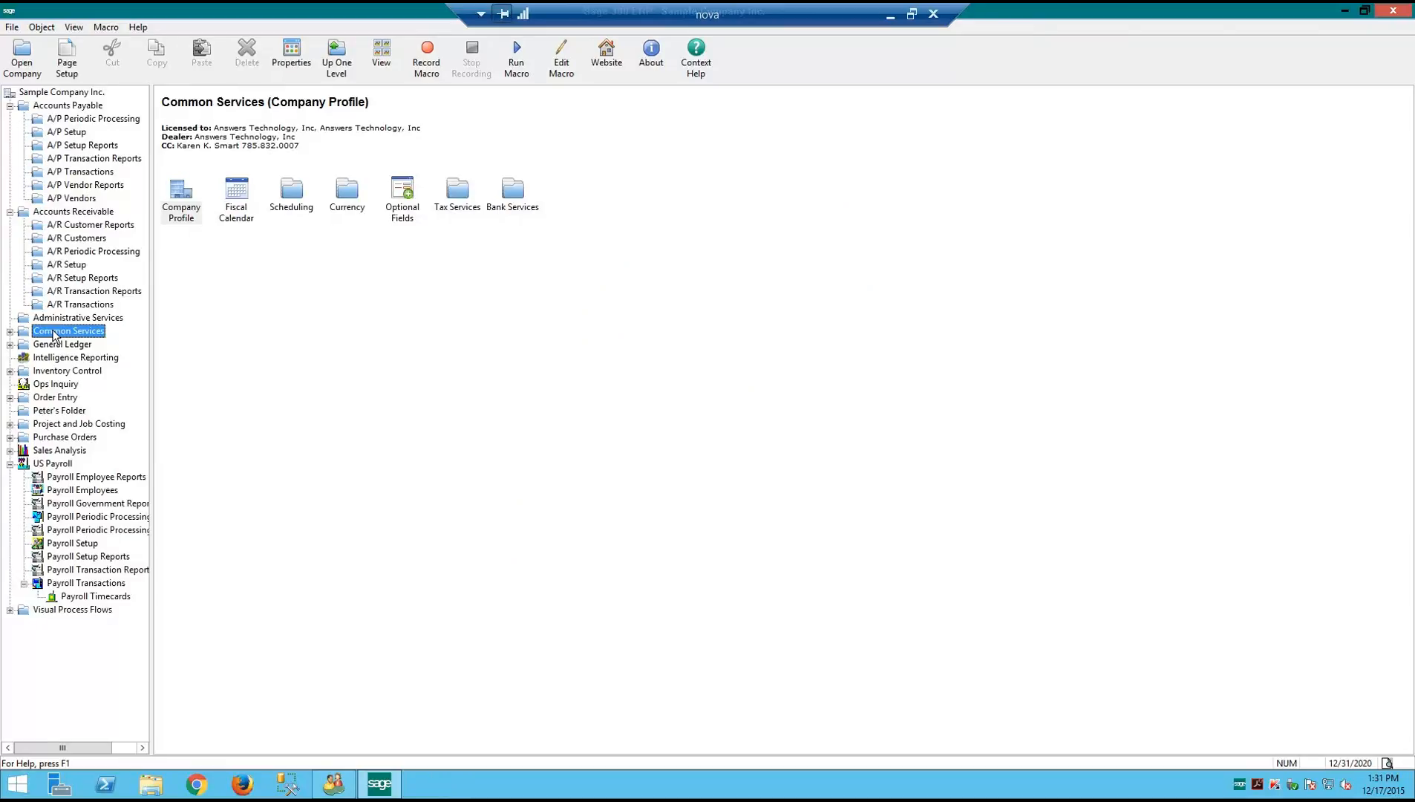
pyautogui.click(43, 371)
pyautogui.click(10, 371)
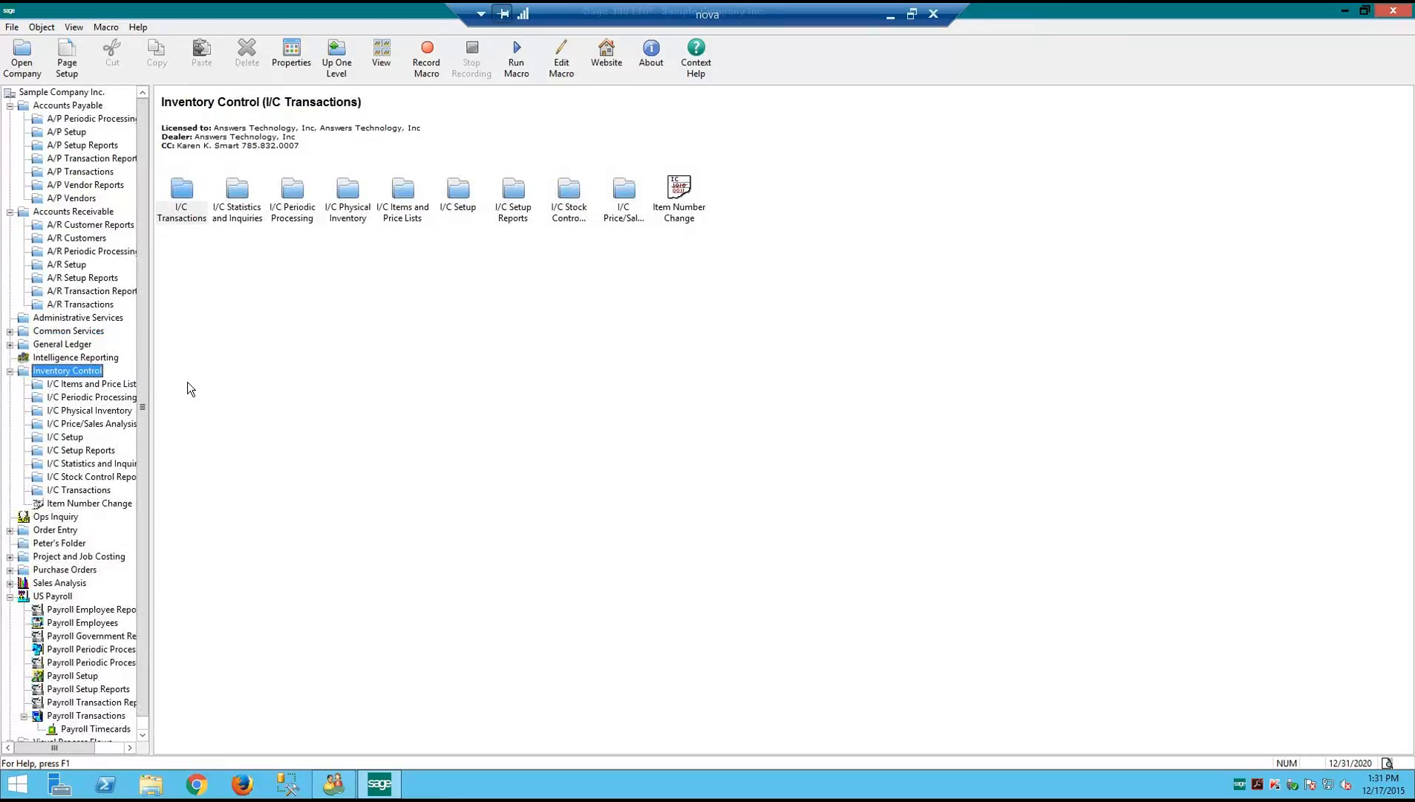
pyautogui.click(76, 399)
pyautogui.click(174, 216)
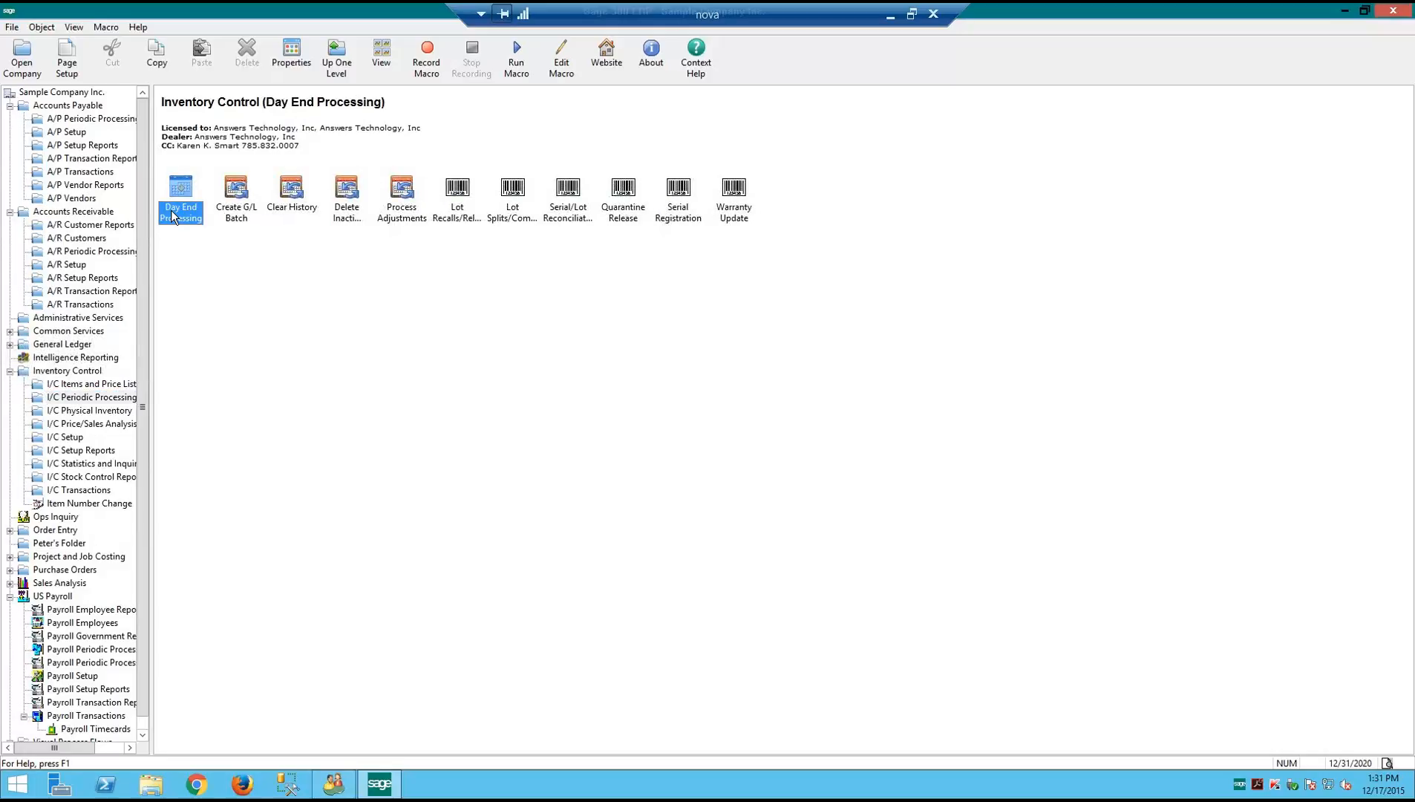
# Check the costing settings in the Inventory Control options and close the options unchanged
pyautogui.click(76, 438)
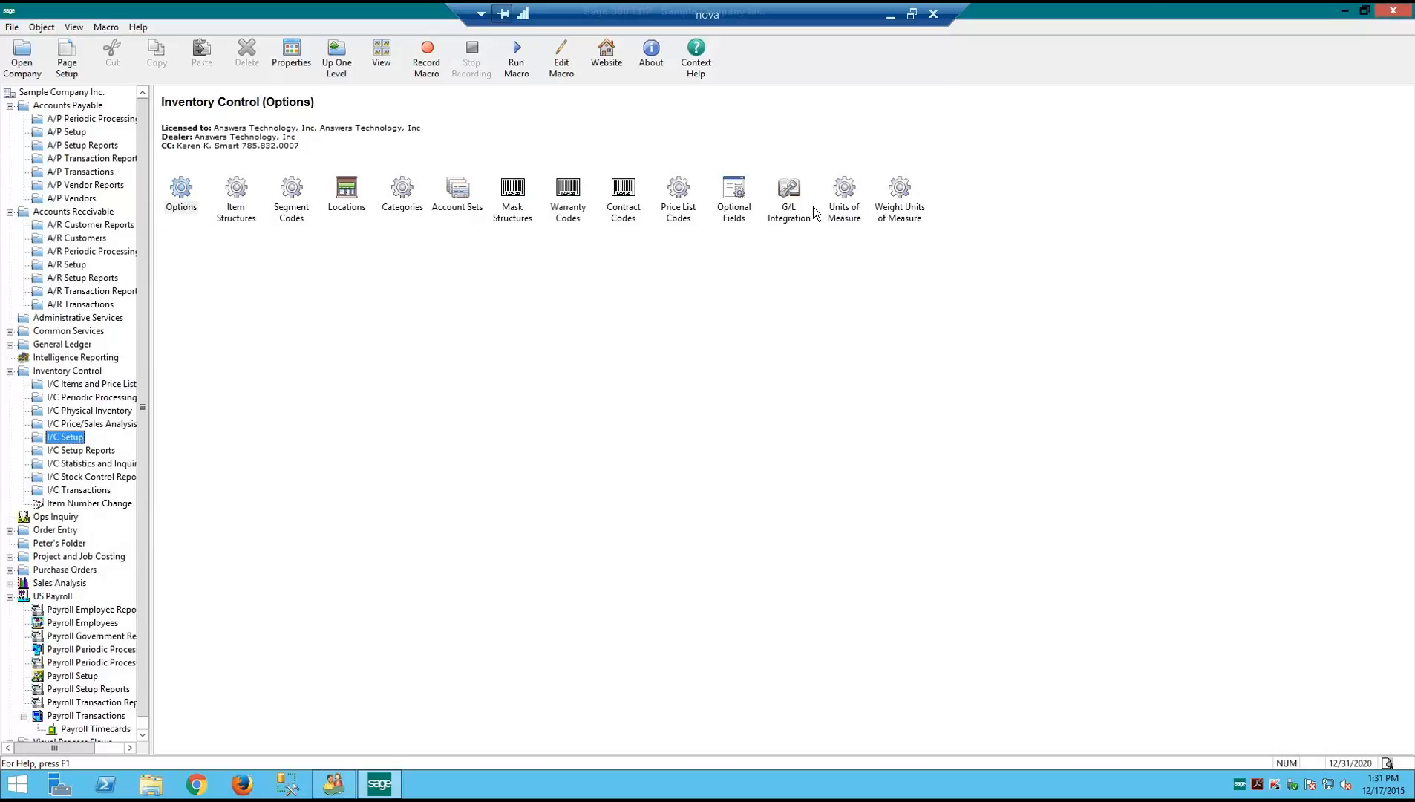
pyautogui.doubleClick(179, 189)
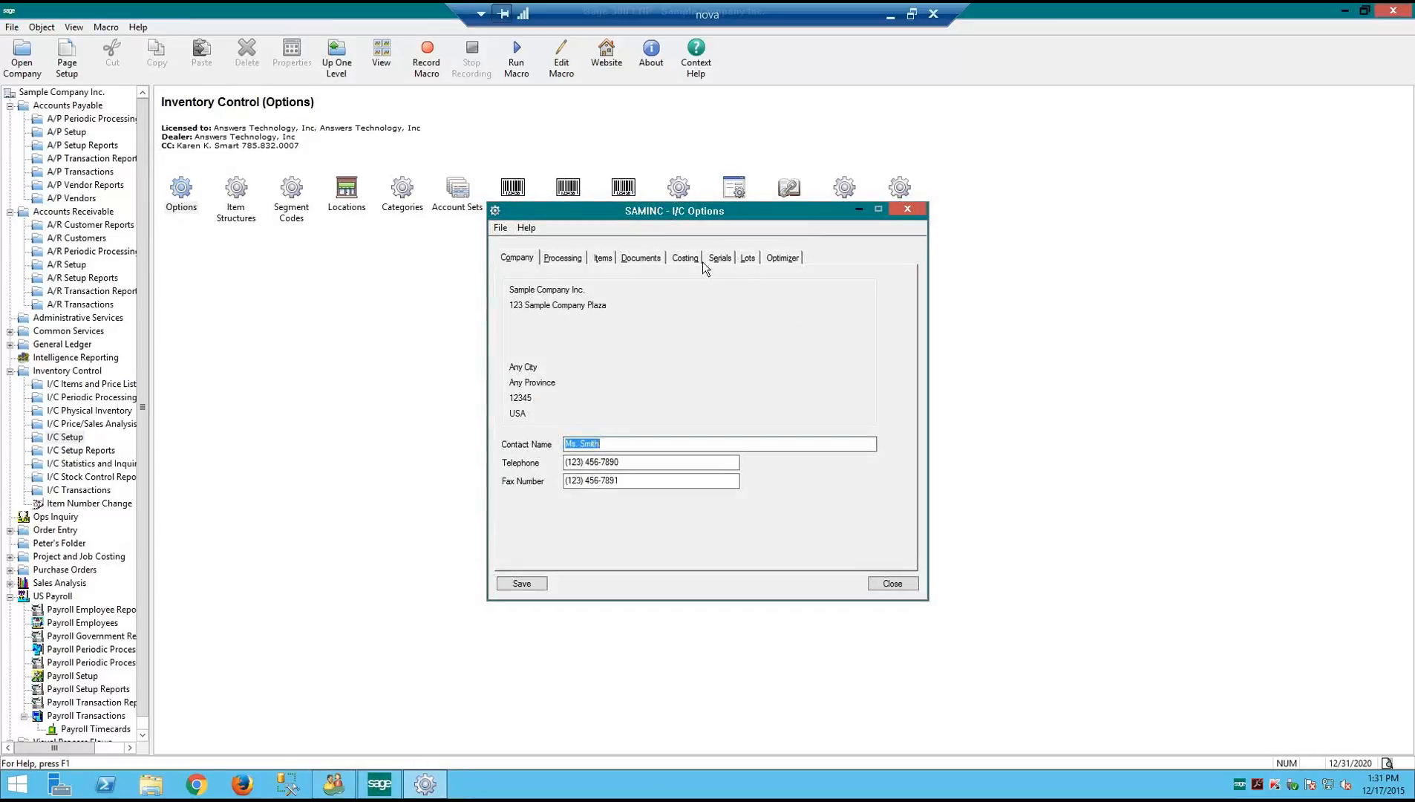
pyautogui.click(683, 260)
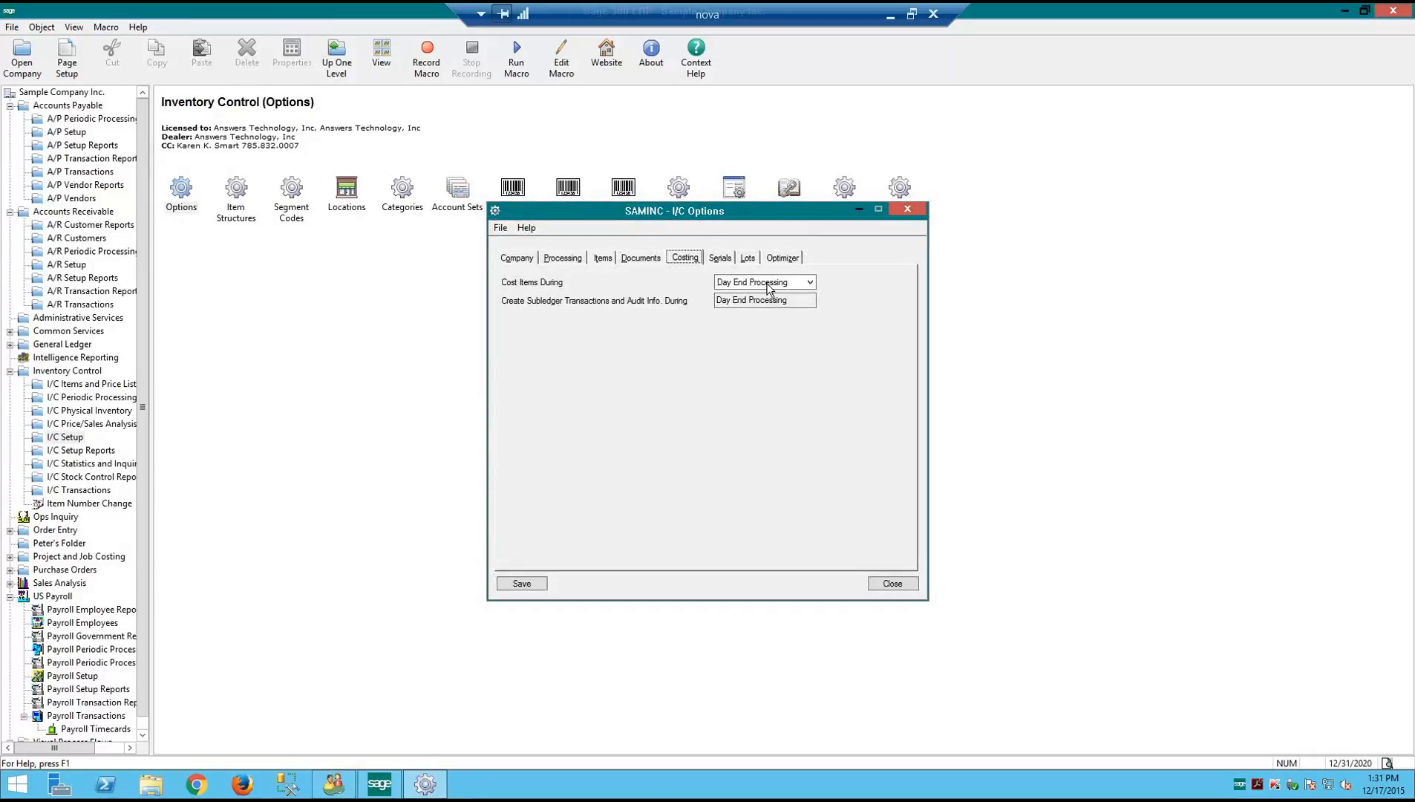
pyautogui.click(785, 289)
pyautogui.click(892, 580)
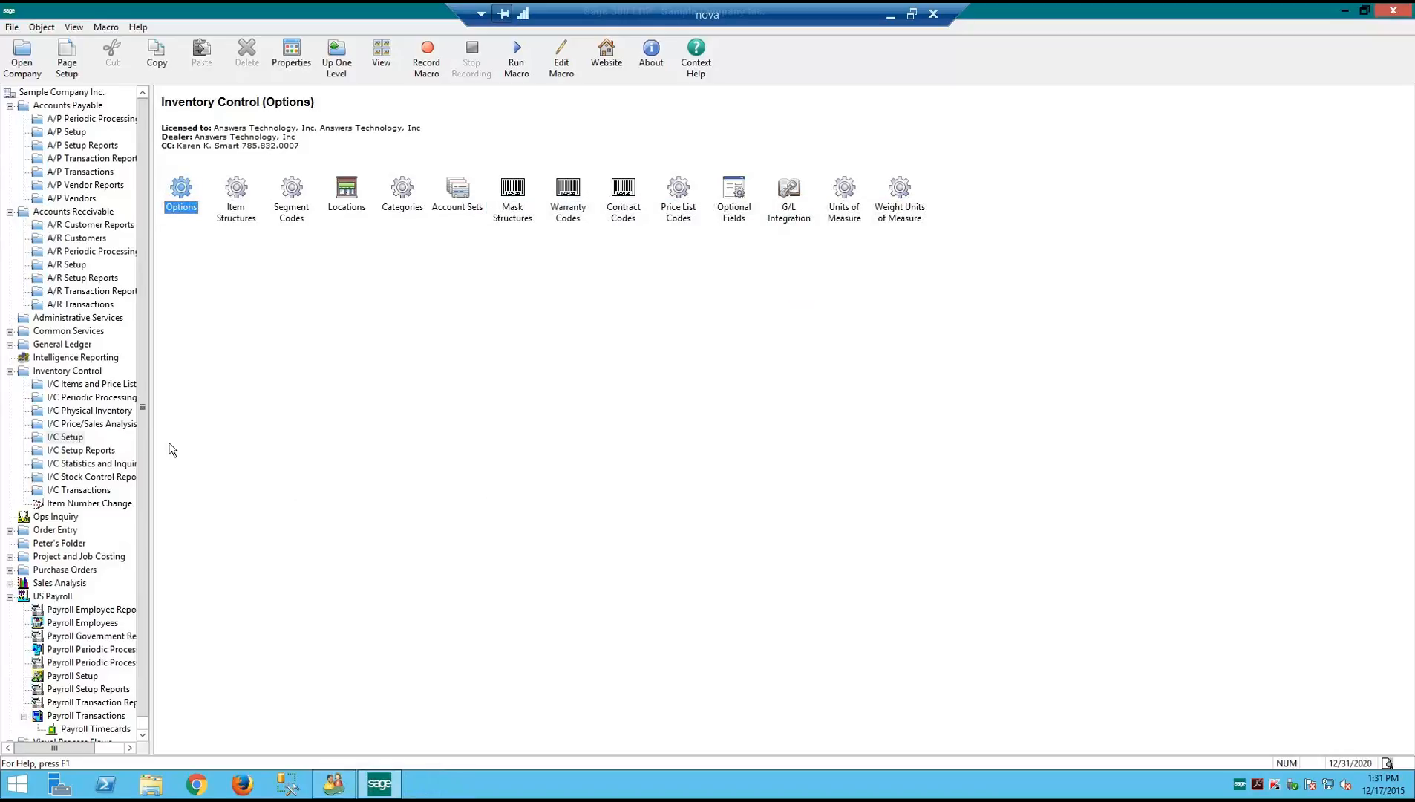
# Compare the periodic processing functions of Inventory Control and Purchase Orders, ending at Day End Processing
pyautogui.click(68, 401)
pyautogui.click(174, 216)
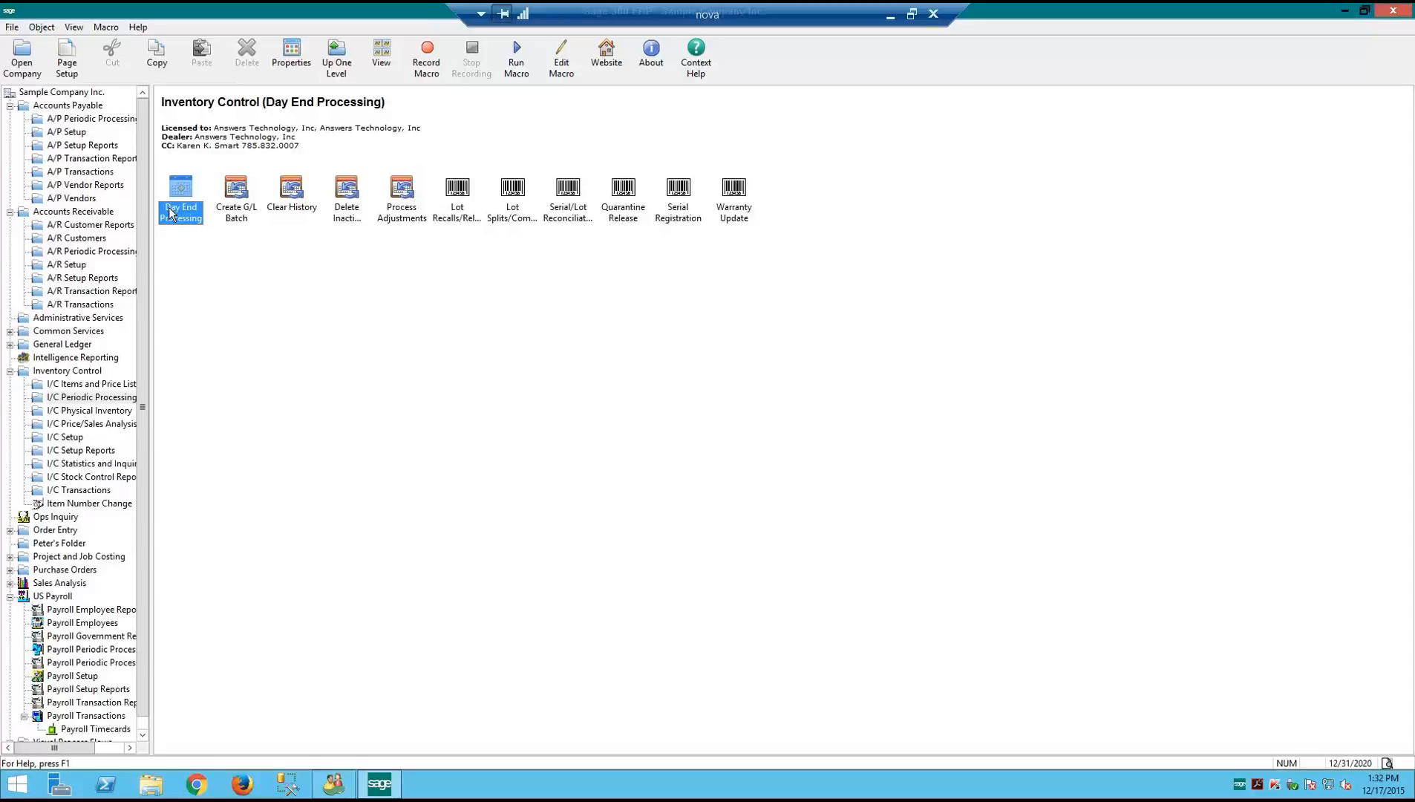
pyautogui.click(10, 570)
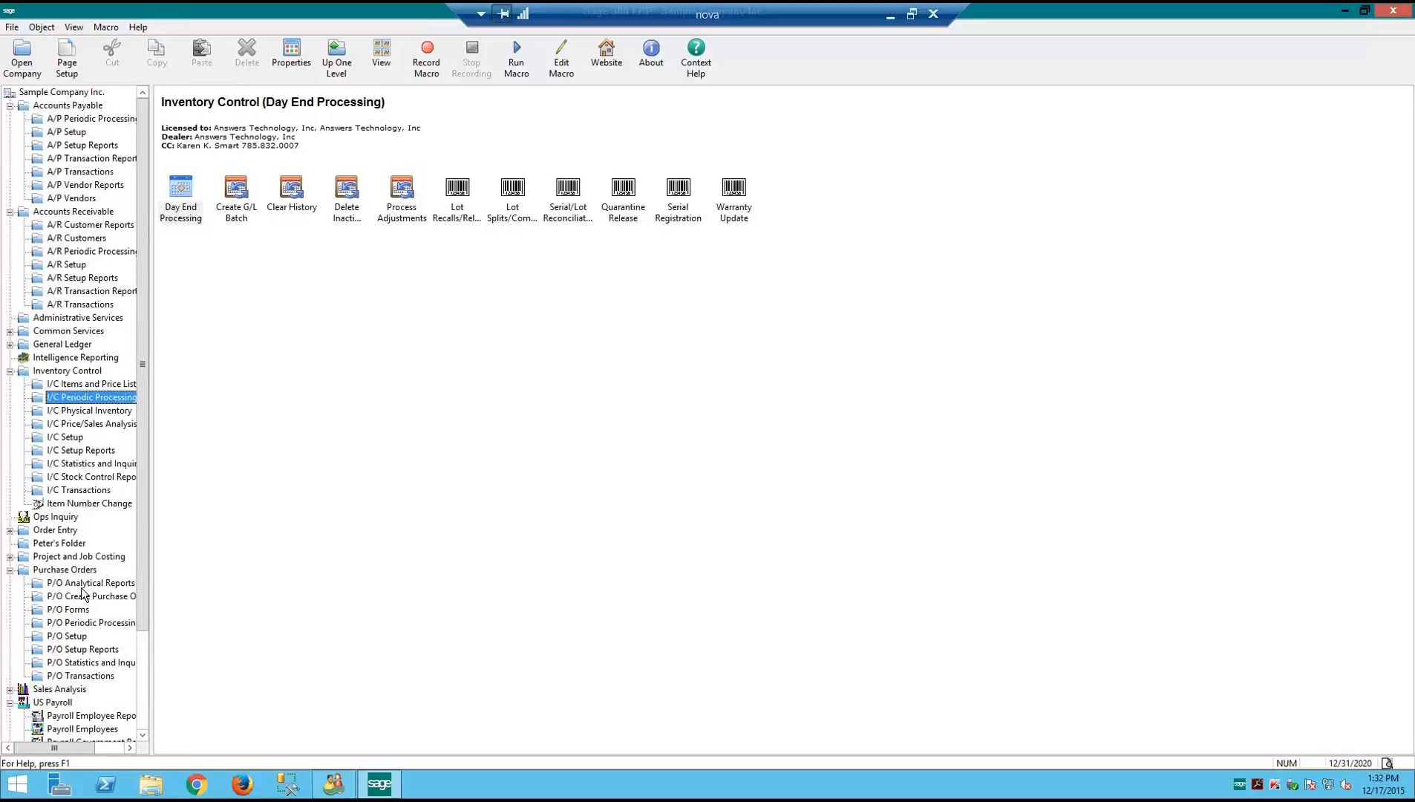
pyautogui.click(90, 624)
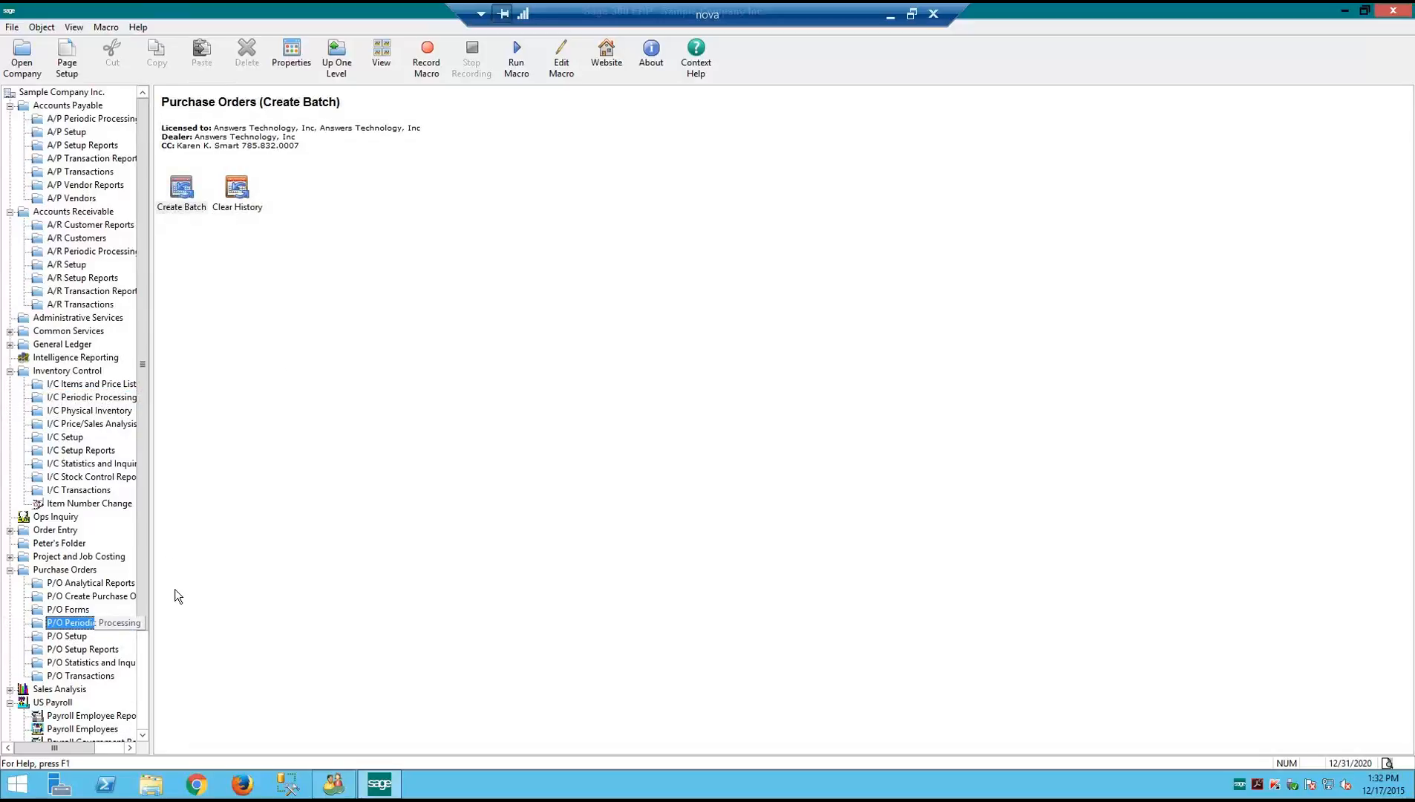
pyautogui.click(68, 398)
pyautogui.click(177, 213)
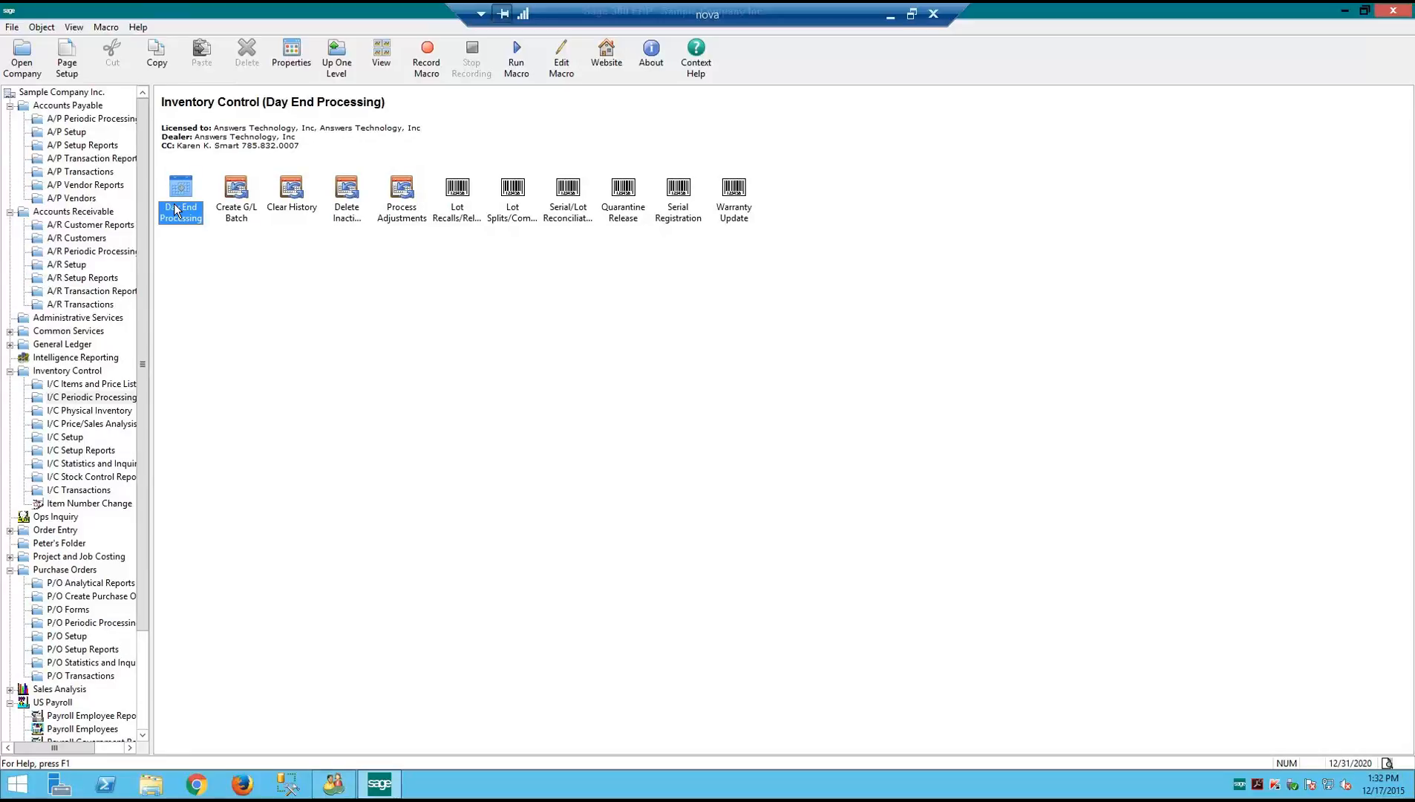
# Widen the navigation tree and review the period locks of fiscal year 2022 in the fiscal calendar
pyautogui.moveTo(149, 274); pyautogui.dragTo(222, 275)
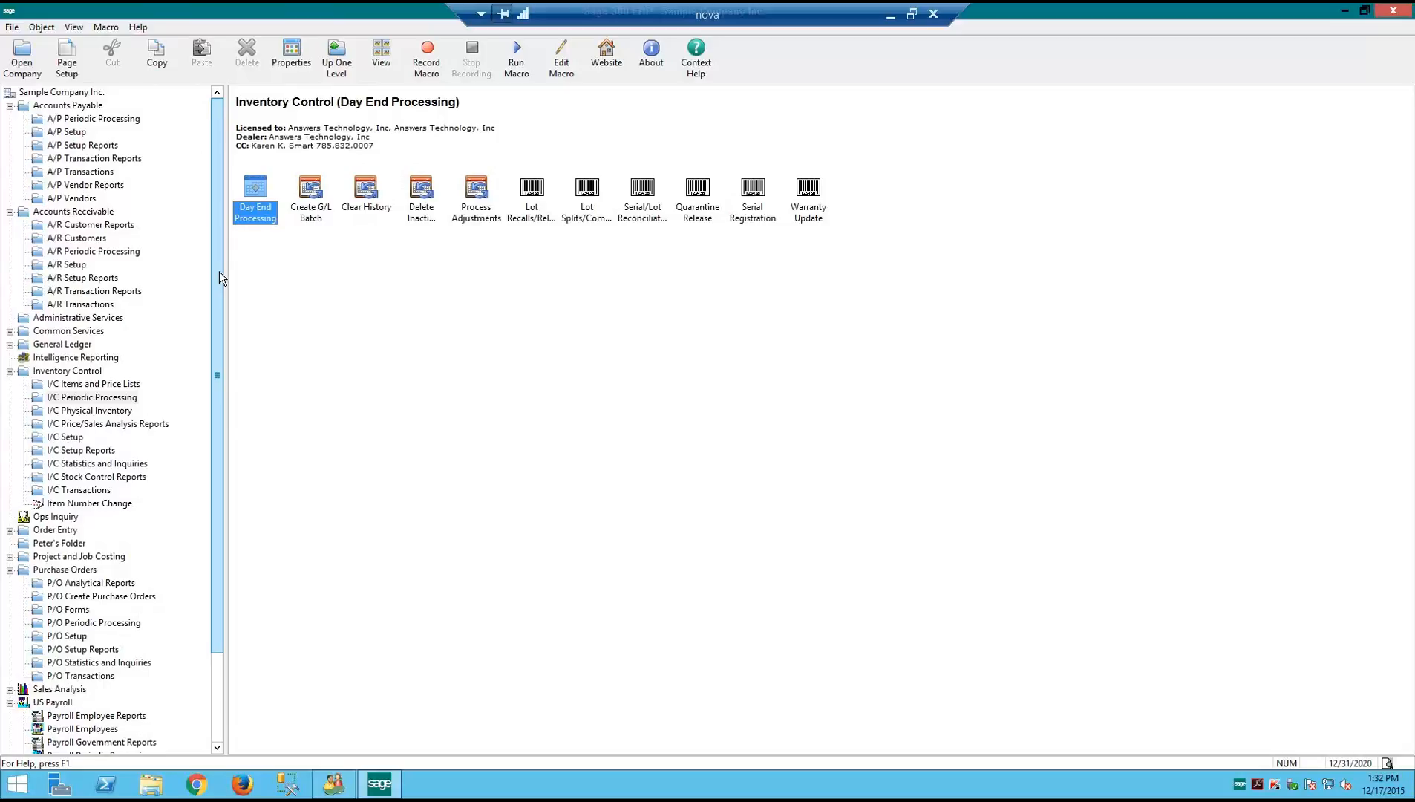
pyautogui.click(42, 333)
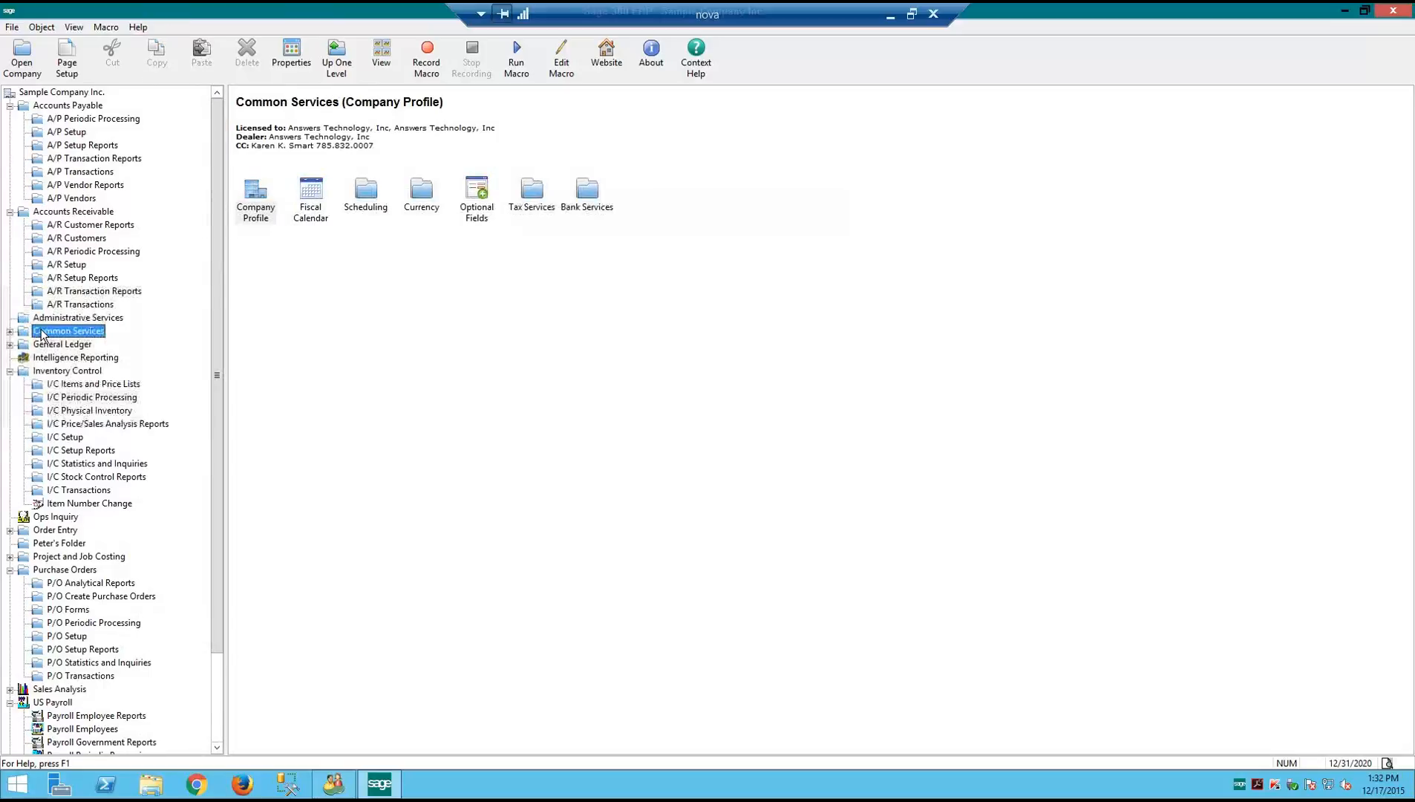
pyautogui.doubleClick(309, 191)
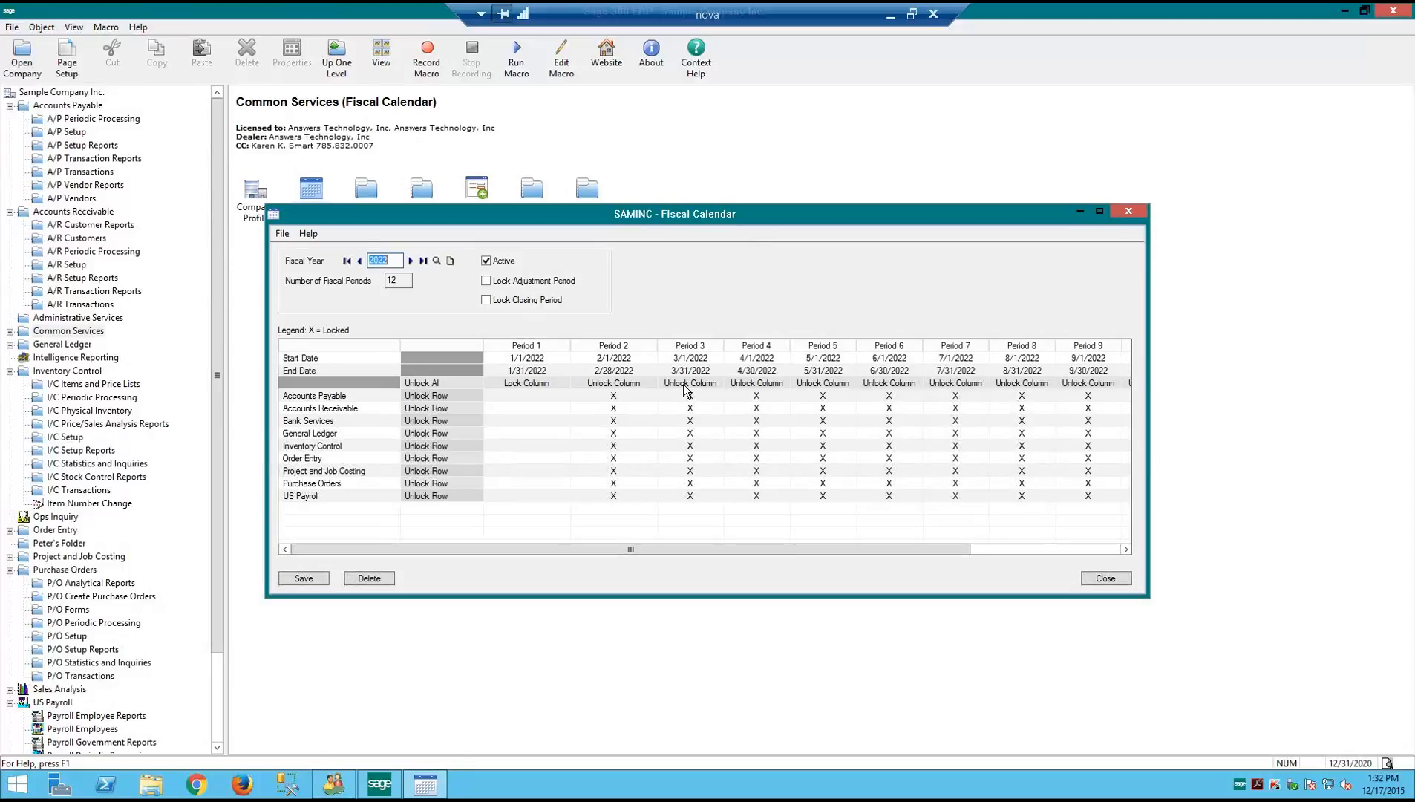
pyautogui.moveTo(844, 550); pyautogui.dragTo(1097, 416)
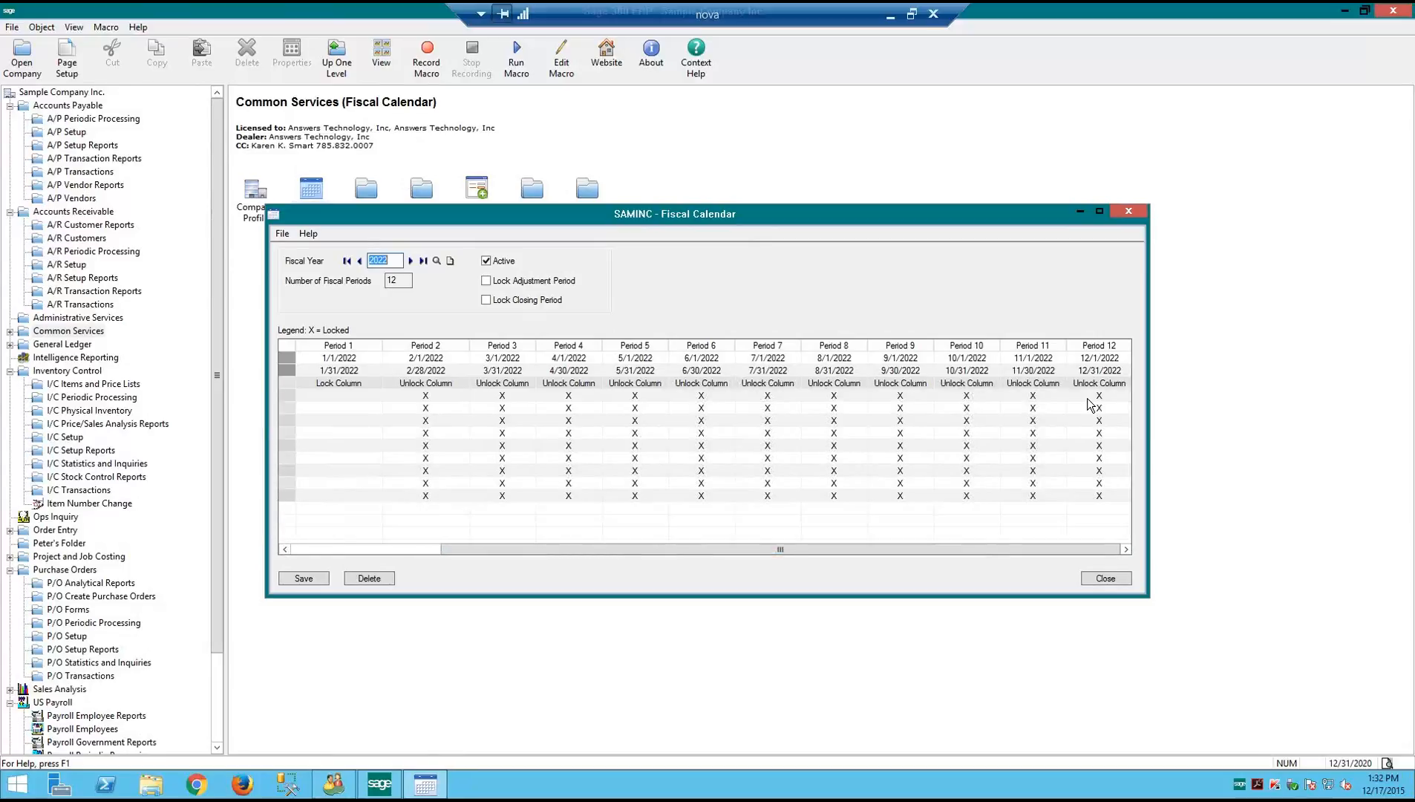
pyautogui.moveTo(1047, 546); pyautogui.dragTo(841, 572)
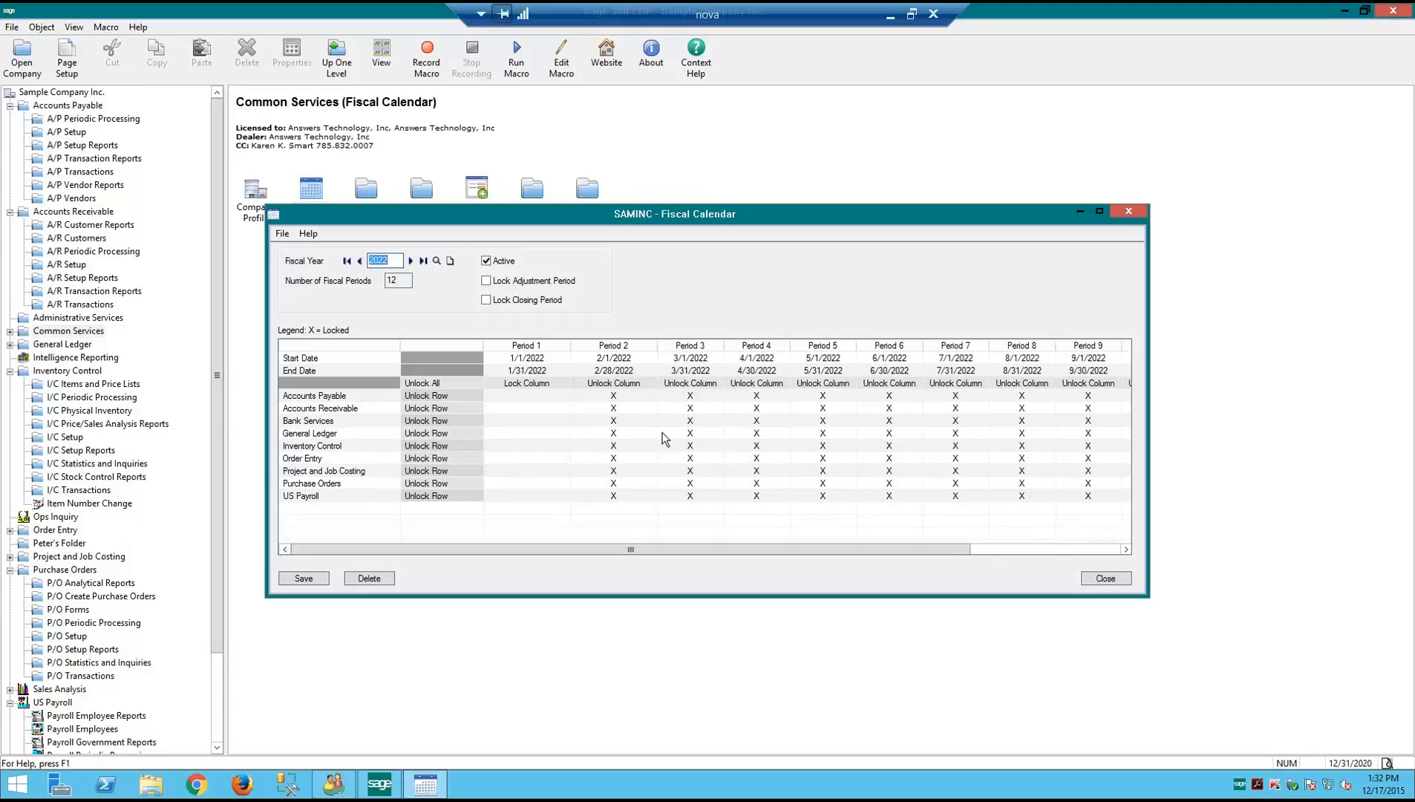
# Unlock Period 2 of 2022 for Accounts Receivable, Bank Services, General Ledger and Inventory Control, and close the calendar without saving
pyautogui.click(615, 410)
pyautogui.click(617, 421)
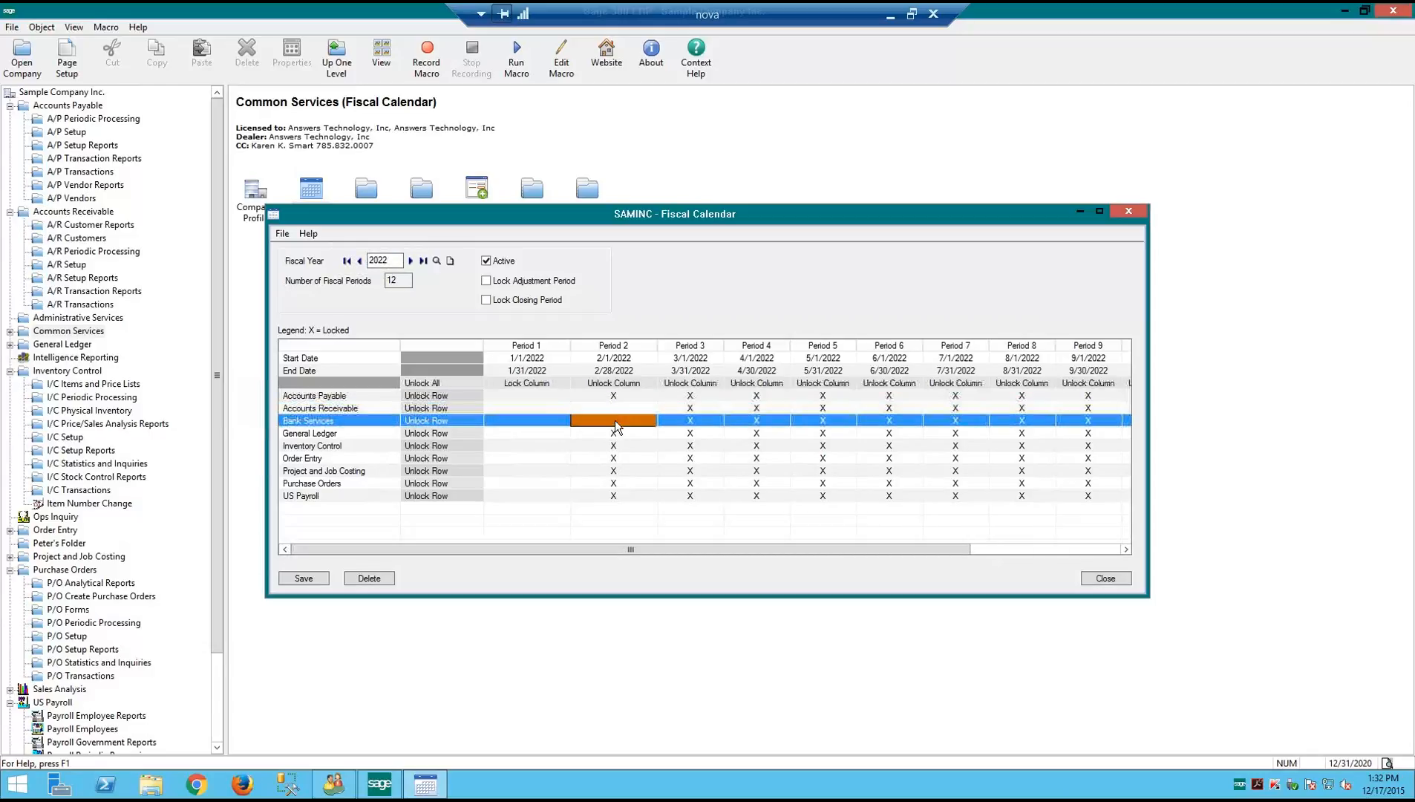
pyautogui.click(617, 433)
pyautogui.click(616, 446)
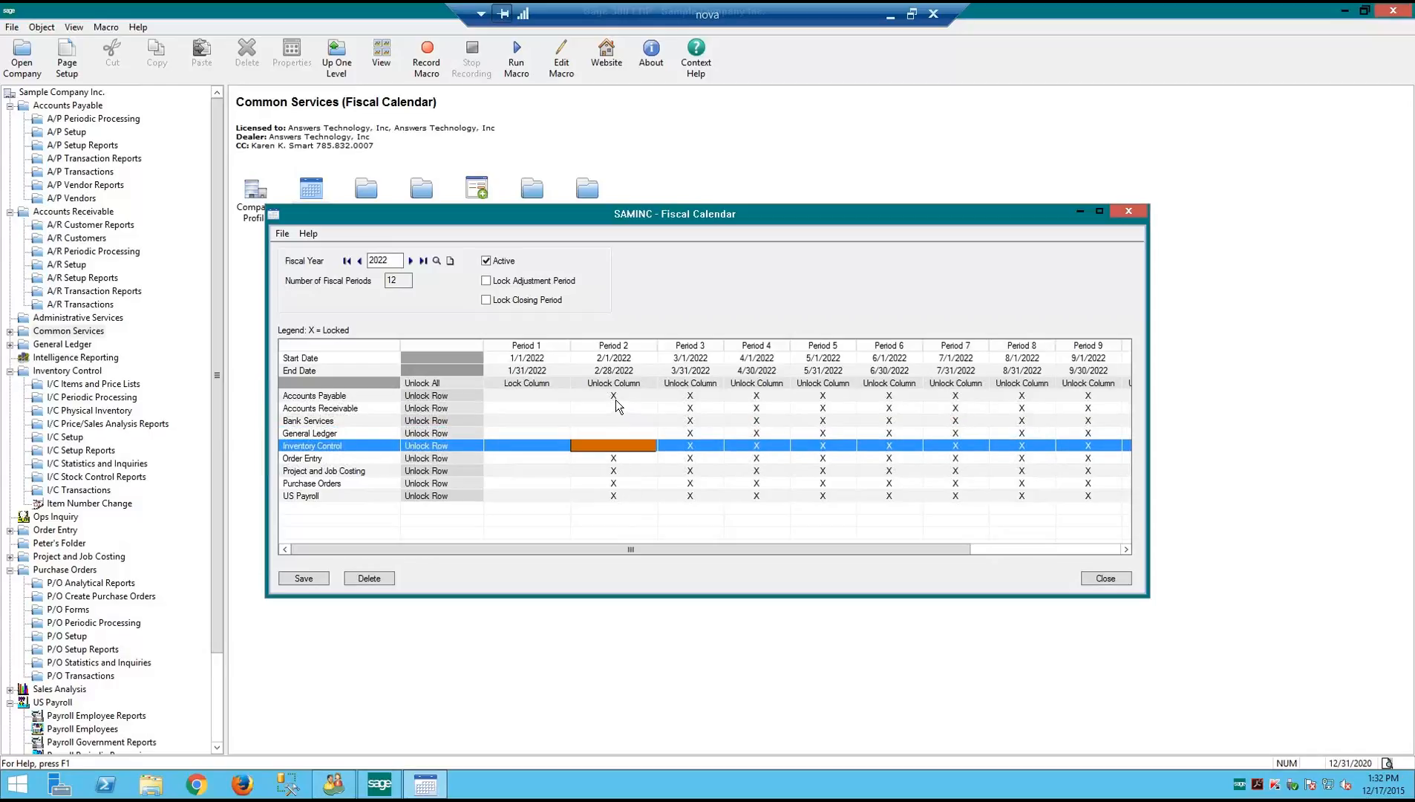
pyautogui.click(1105, 578)
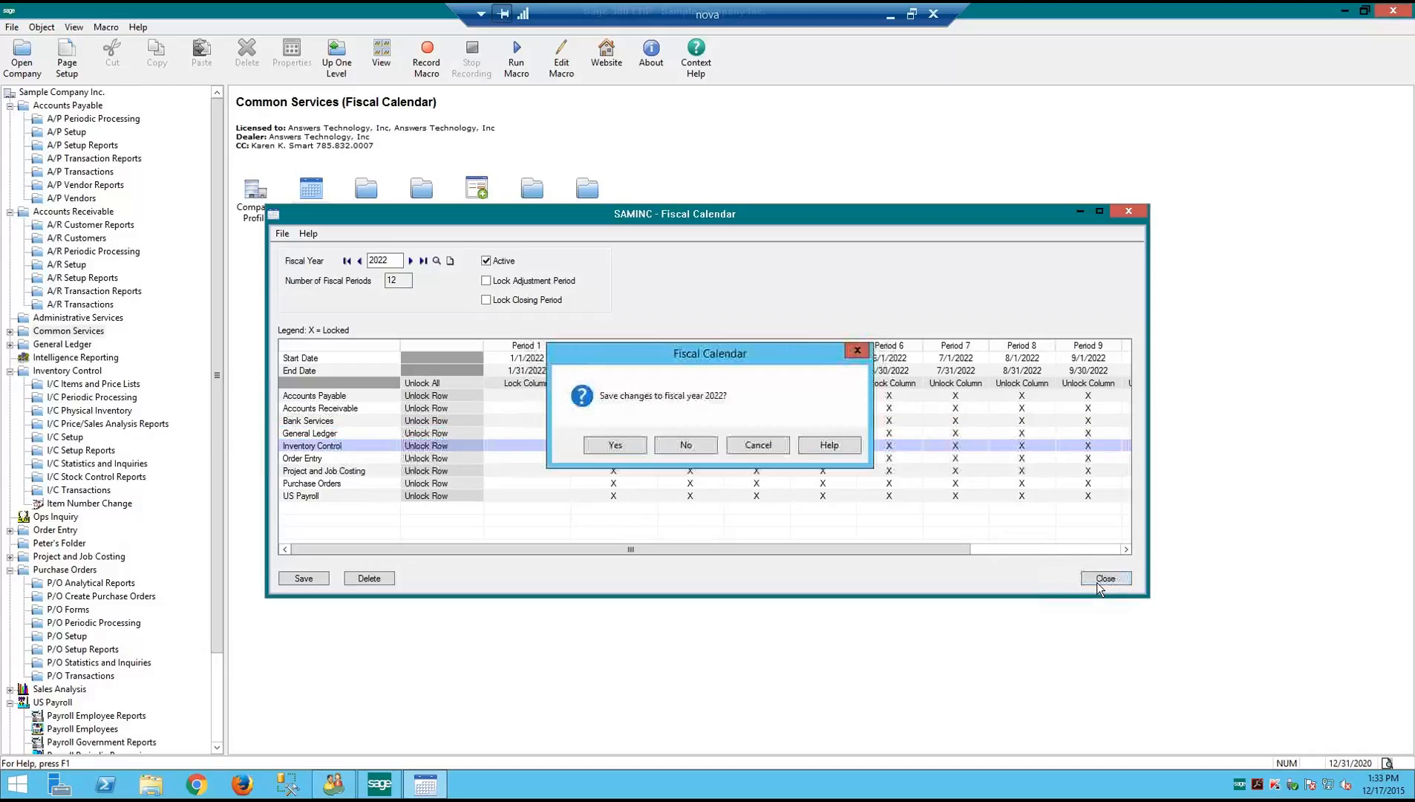
pyautogui.click(712, 444)
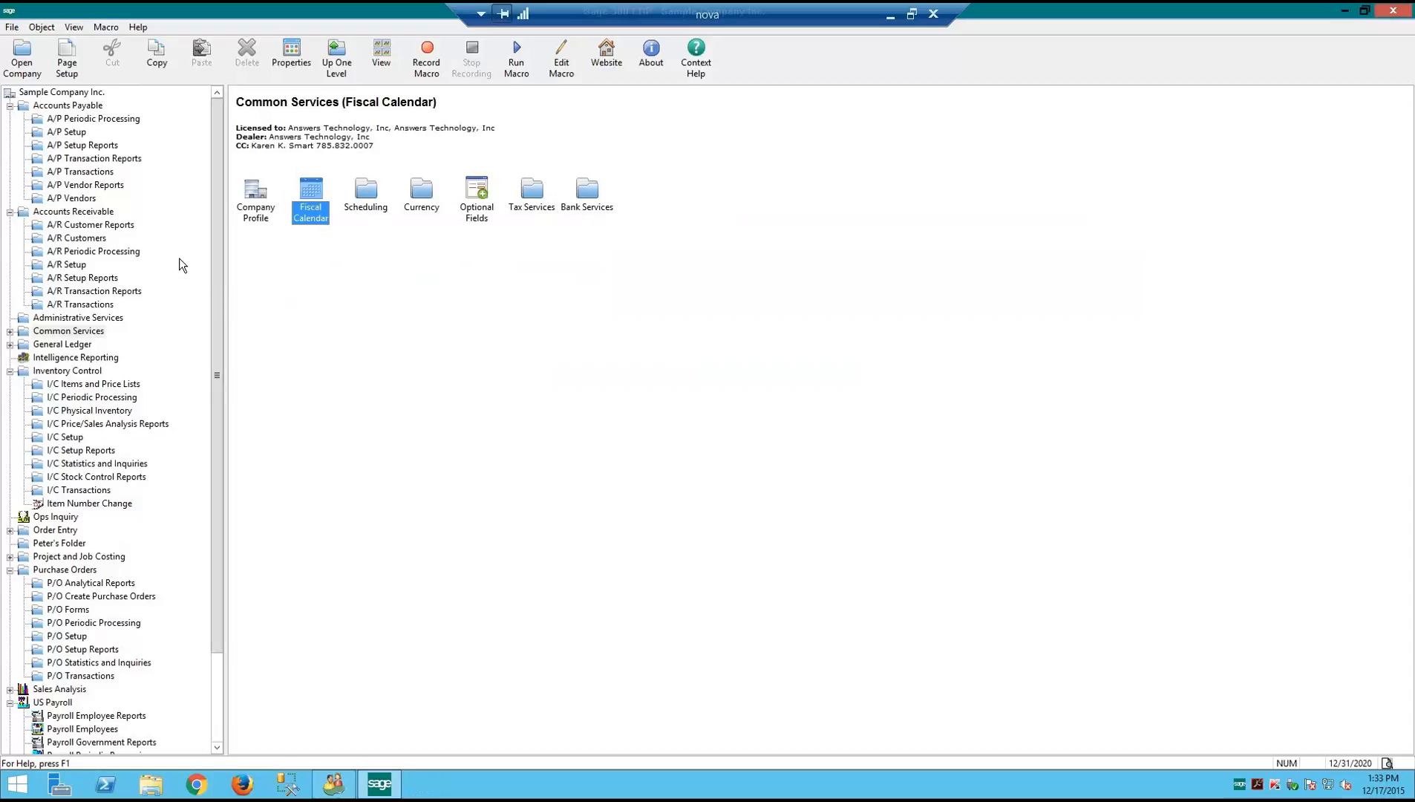
# Open the A/P invoice batch list with posted and deleted batches hidden, and widen it to show the amount, type and status columns
pyautogui.click(68, 159)
pyautogui.click(70, 172)
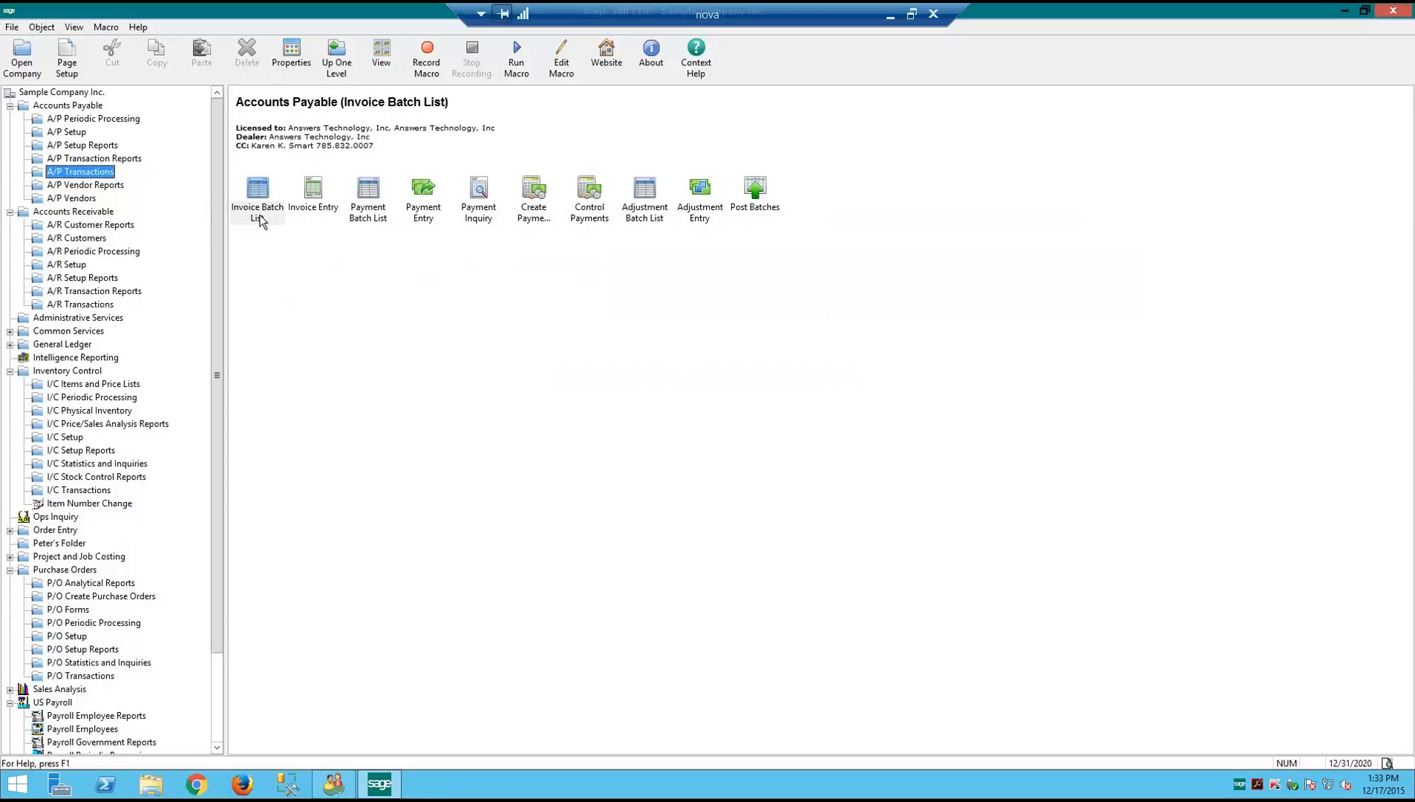
pyautogui.doubleClick(259, 215)
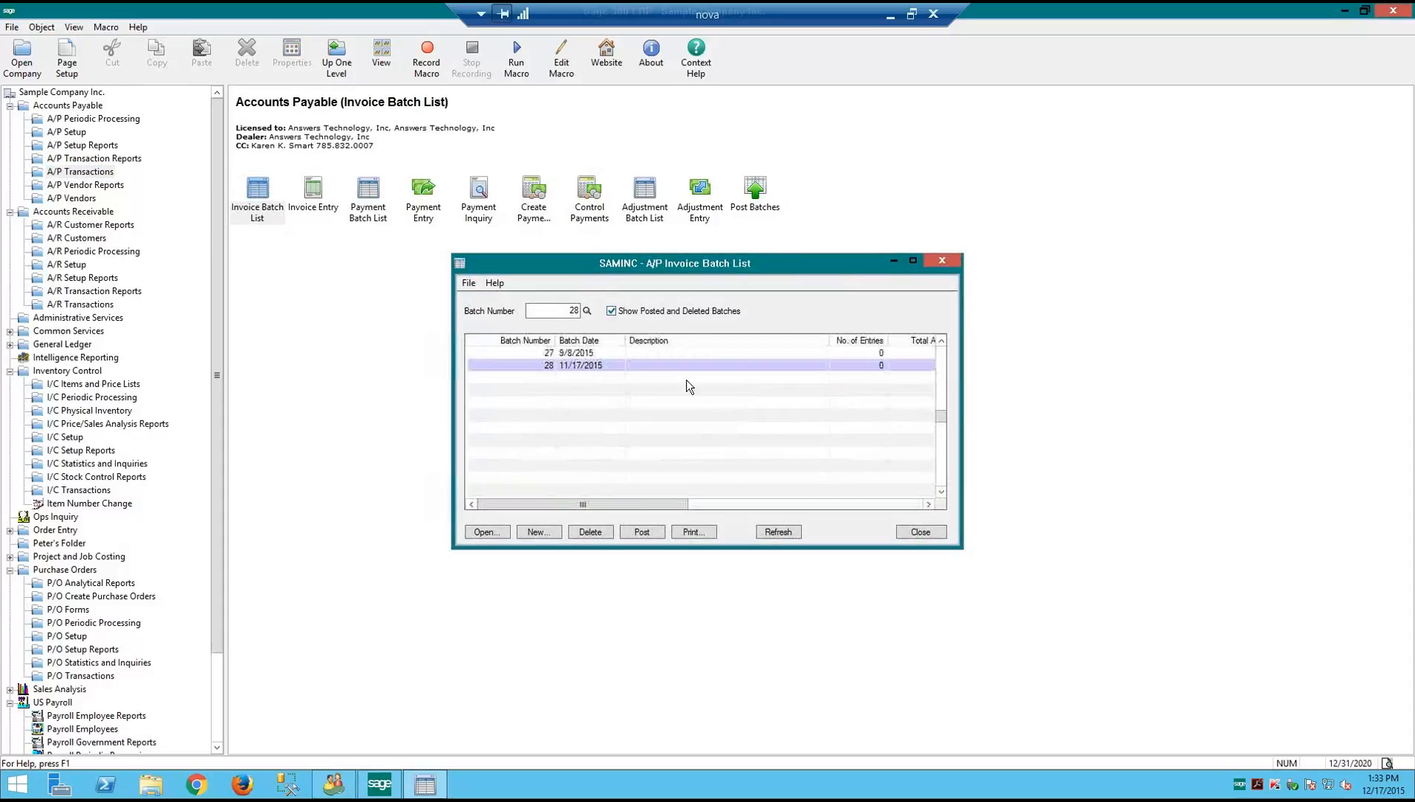
pyautogui.click(726, 367)
pyautogui.click(723, 353)
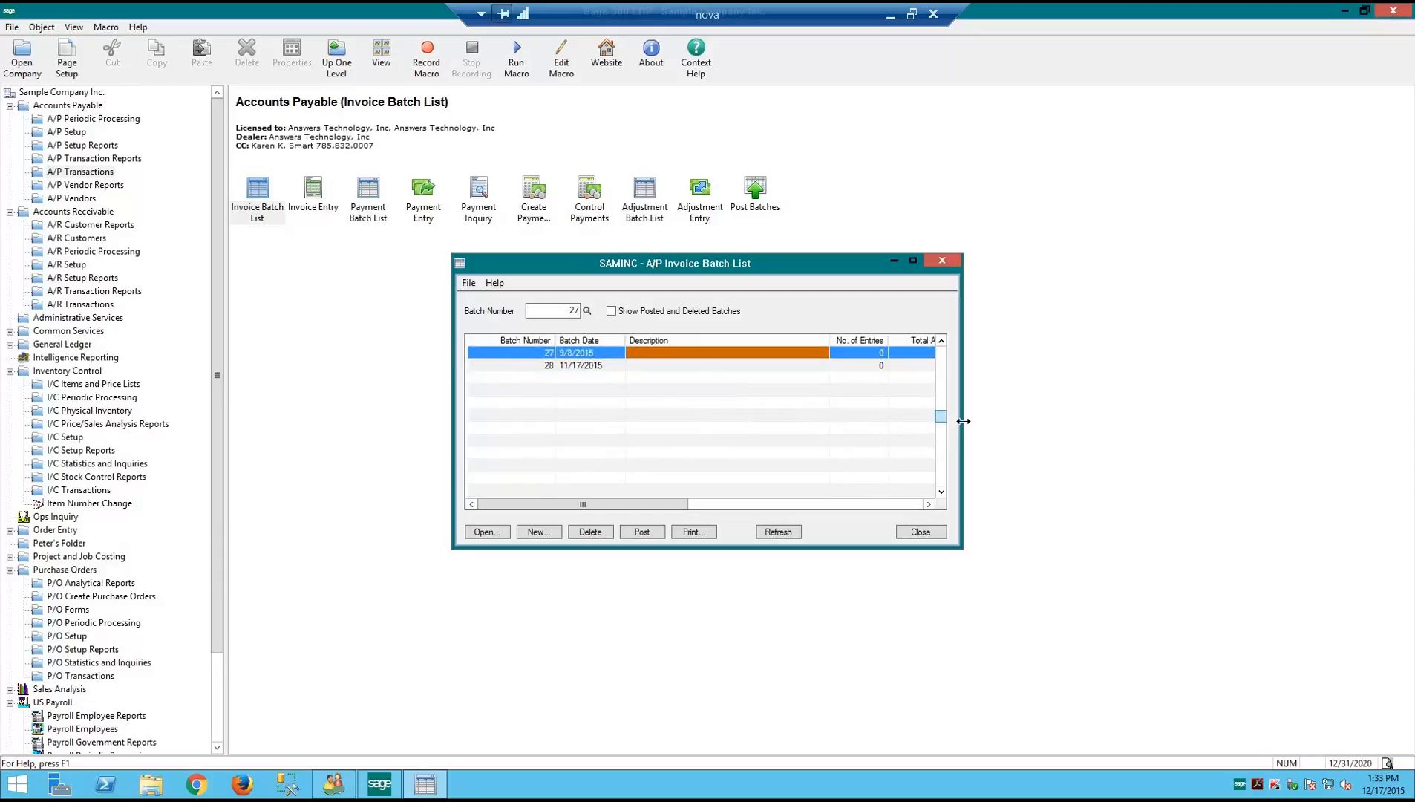
pyautogui.moveTo(963, 418); pyautogui.dragTo(1215, 407)
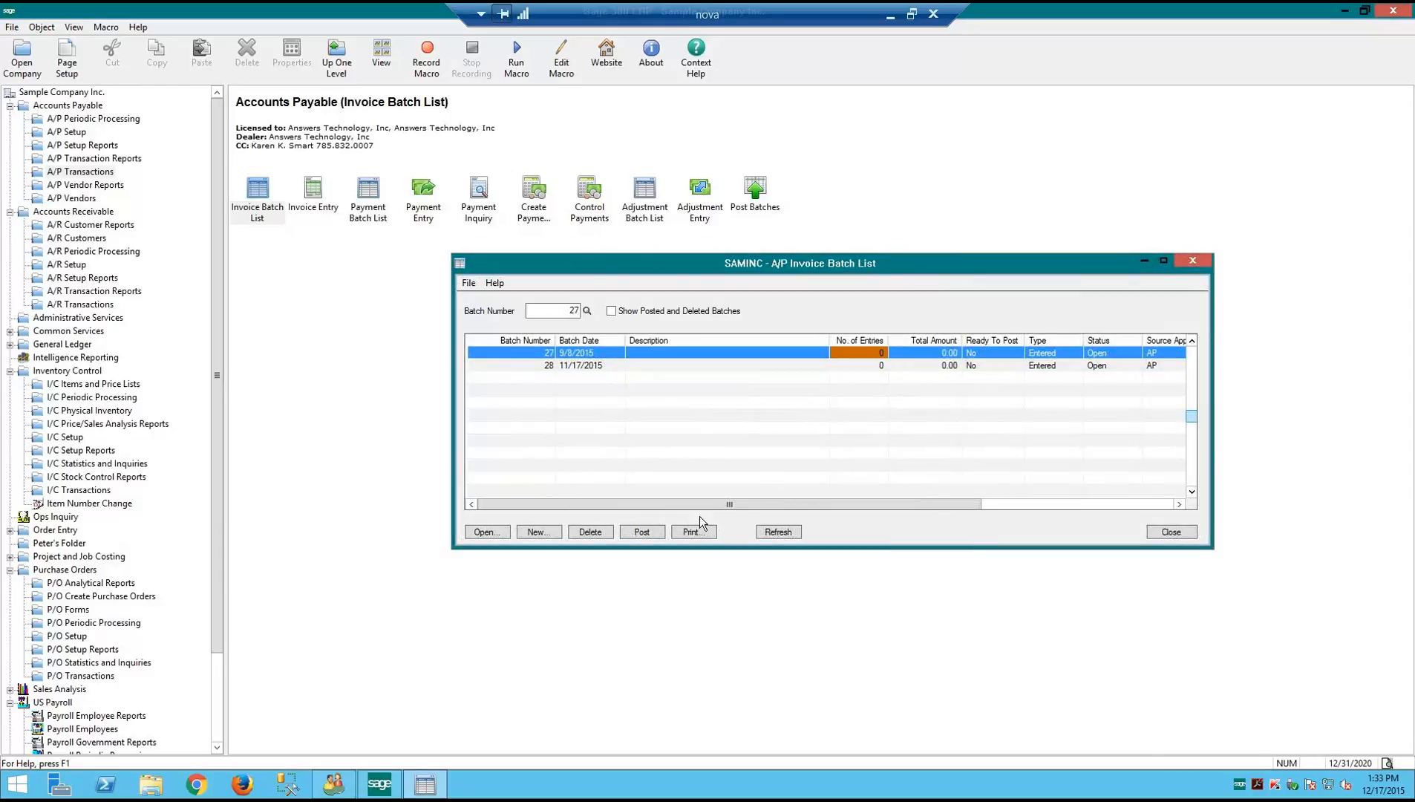
# Delete A/P invoice batch 27, refresh the batch list and close it
pyautogui.click(590, 532)
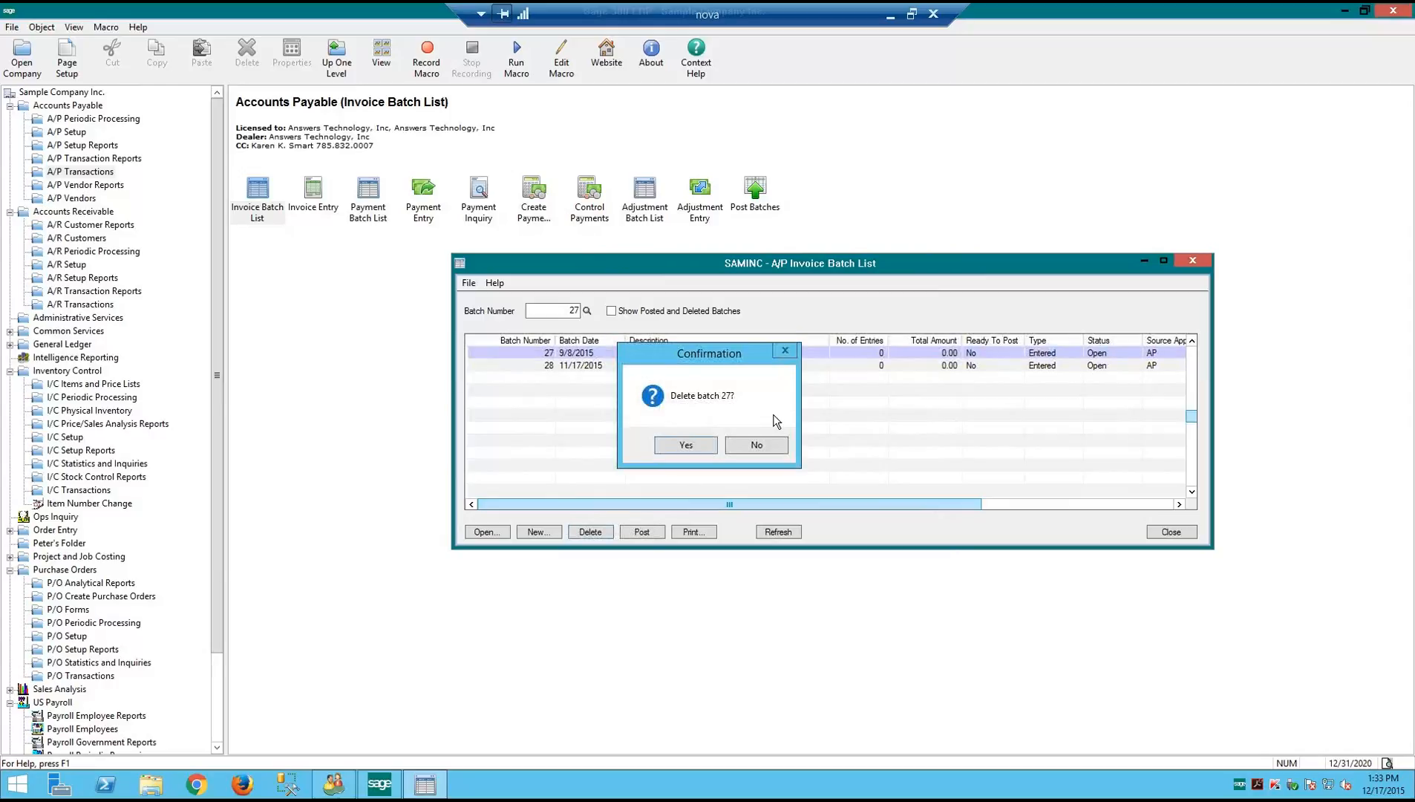
pyautogui.click(681, 445)
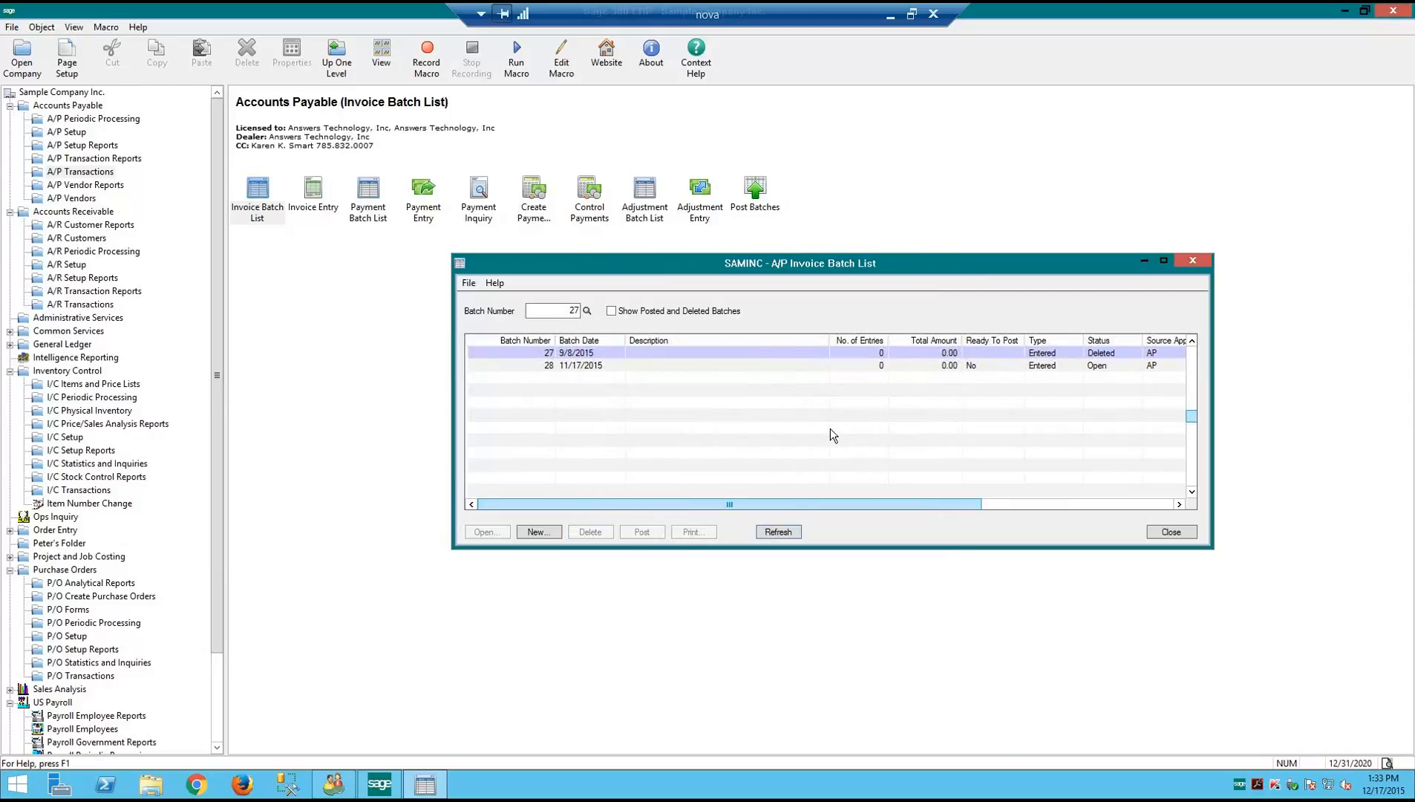
pyautogui.click(778, 531)
pyautogui.click(1192, 536)
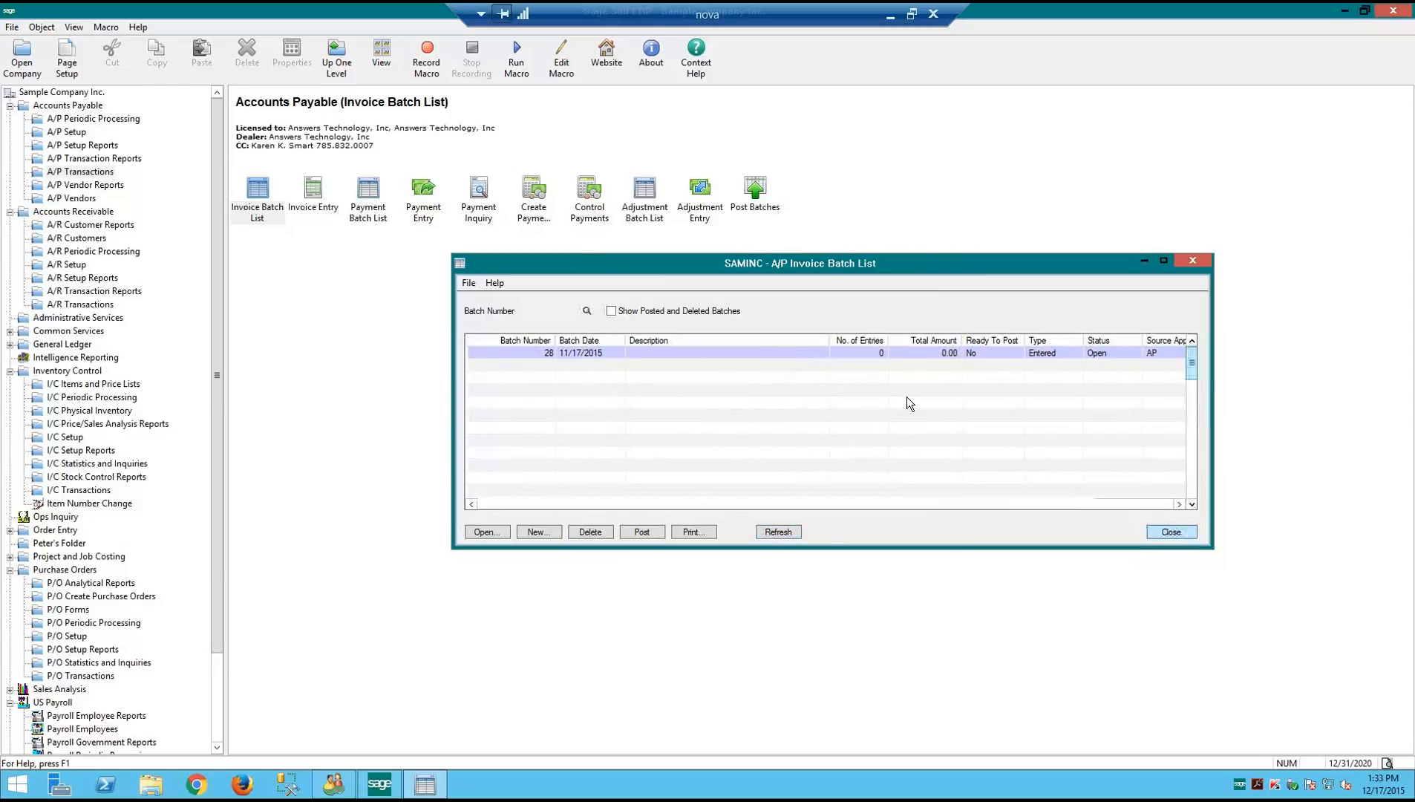
# Locate the A/P payment and adjustment batch lists and the fiscal calendar in Common Services
pyautogui.click(369, 216)
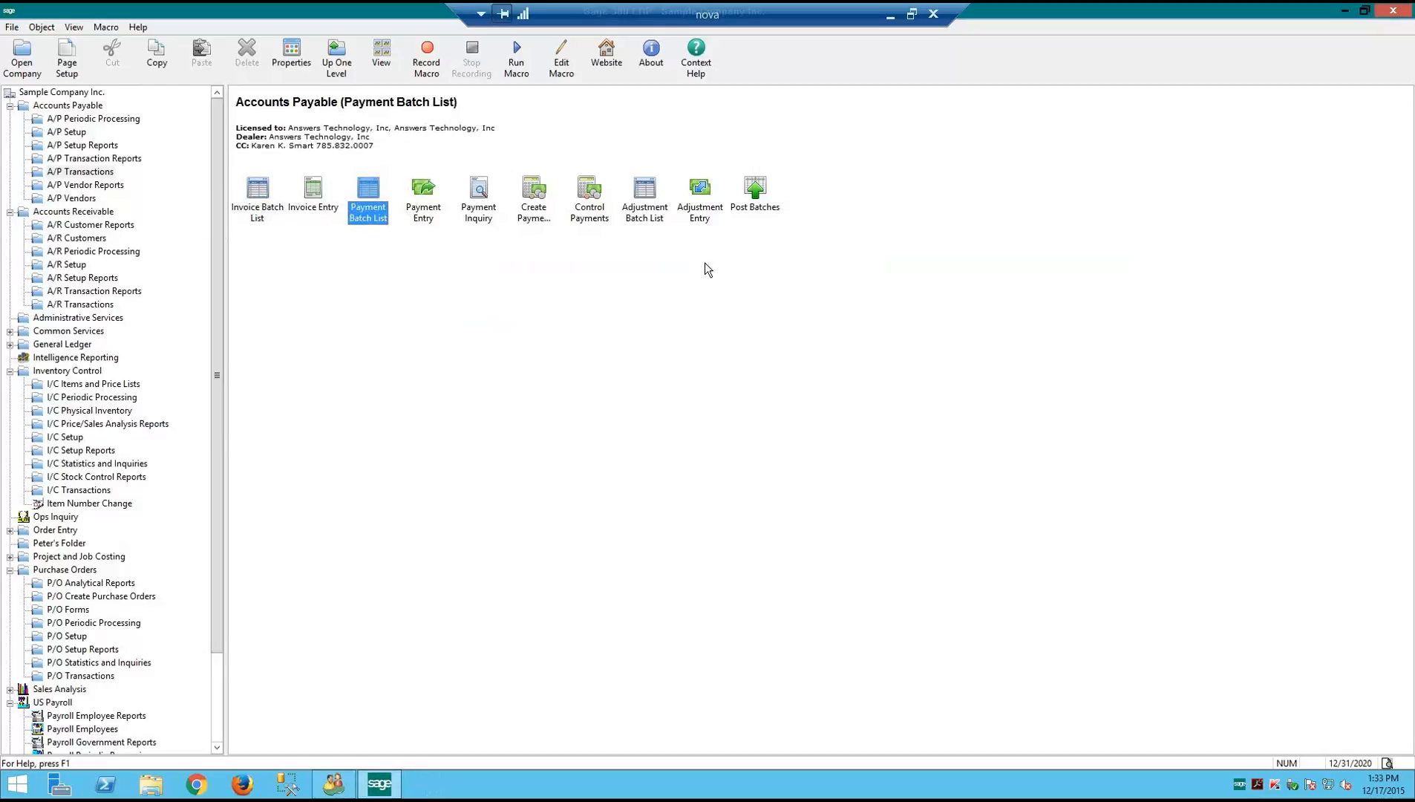
pyautogui.click(649, 216)
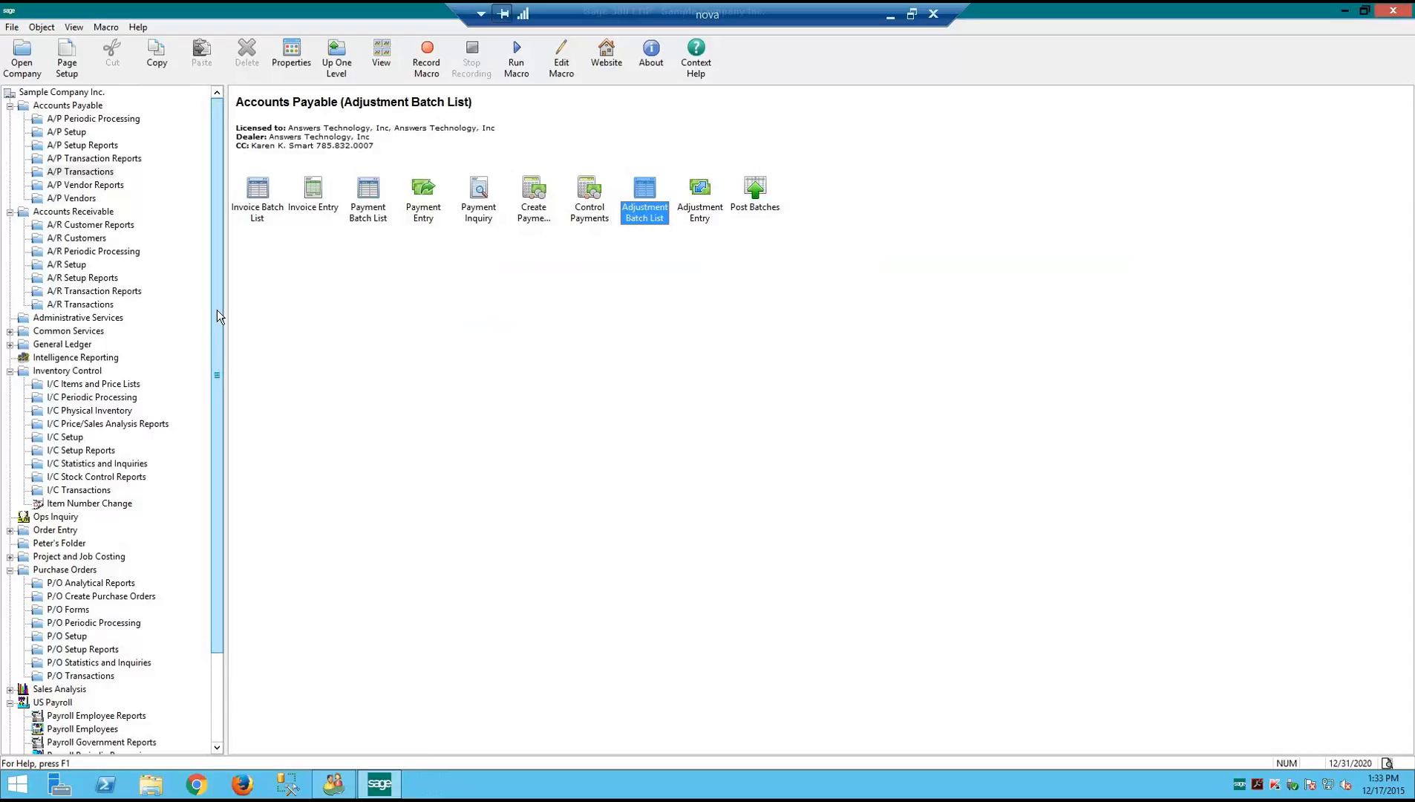
pyautogui.click(83, 331)
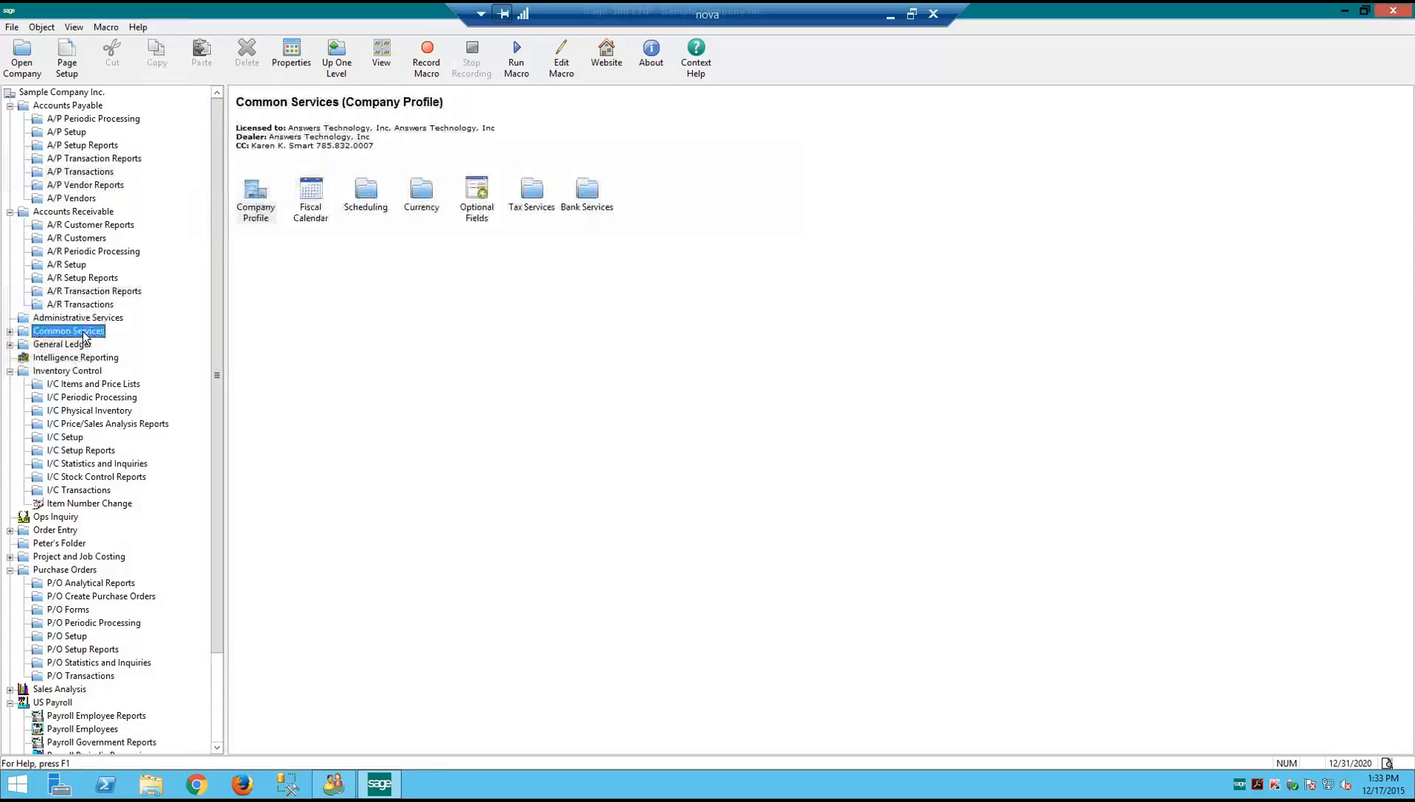
pyautogui.click(315, 204)
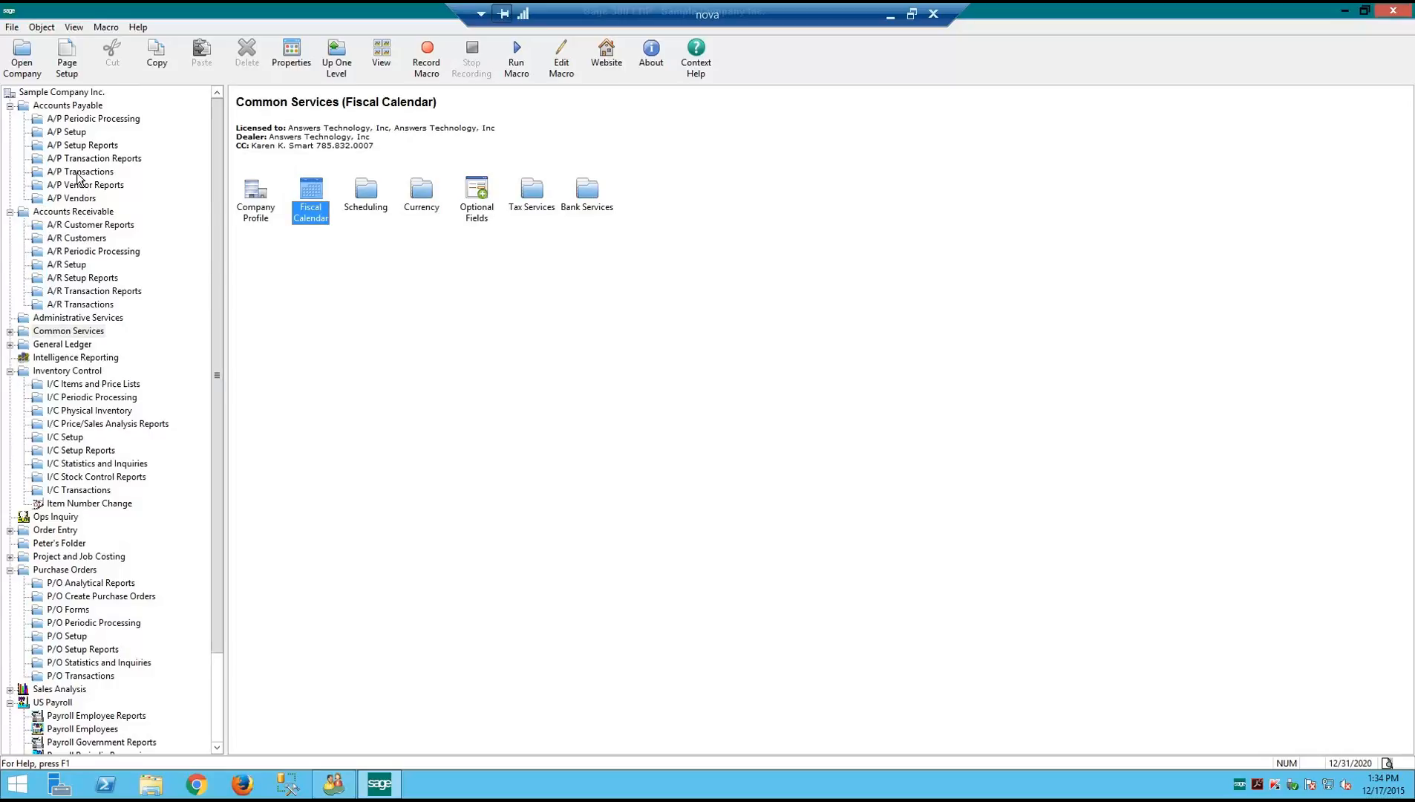
# Open A/P G/L Integration and review the choices for when G/L transactions are created, keeping the current one
pyautogui.click(88, 117)
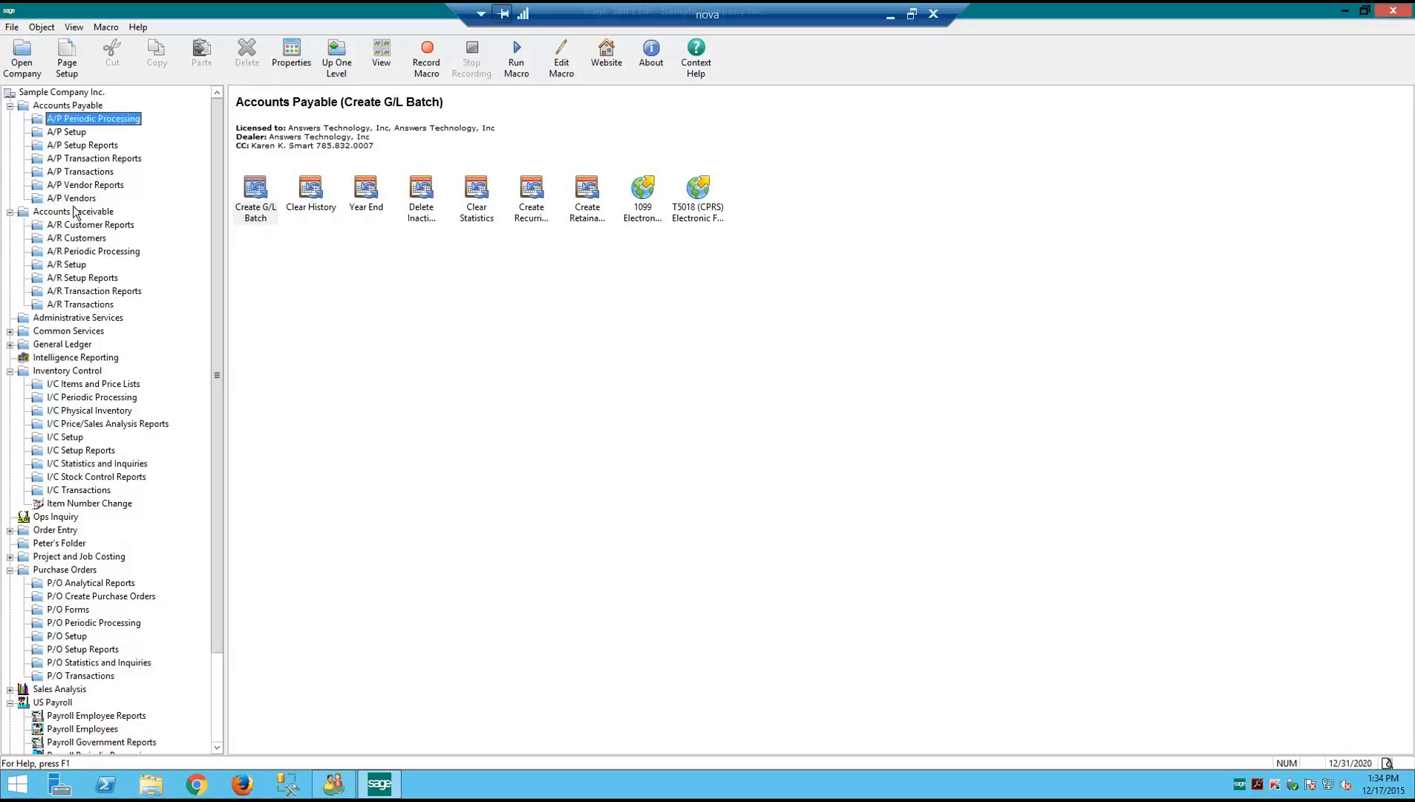
pyautogui.click(51, 134)
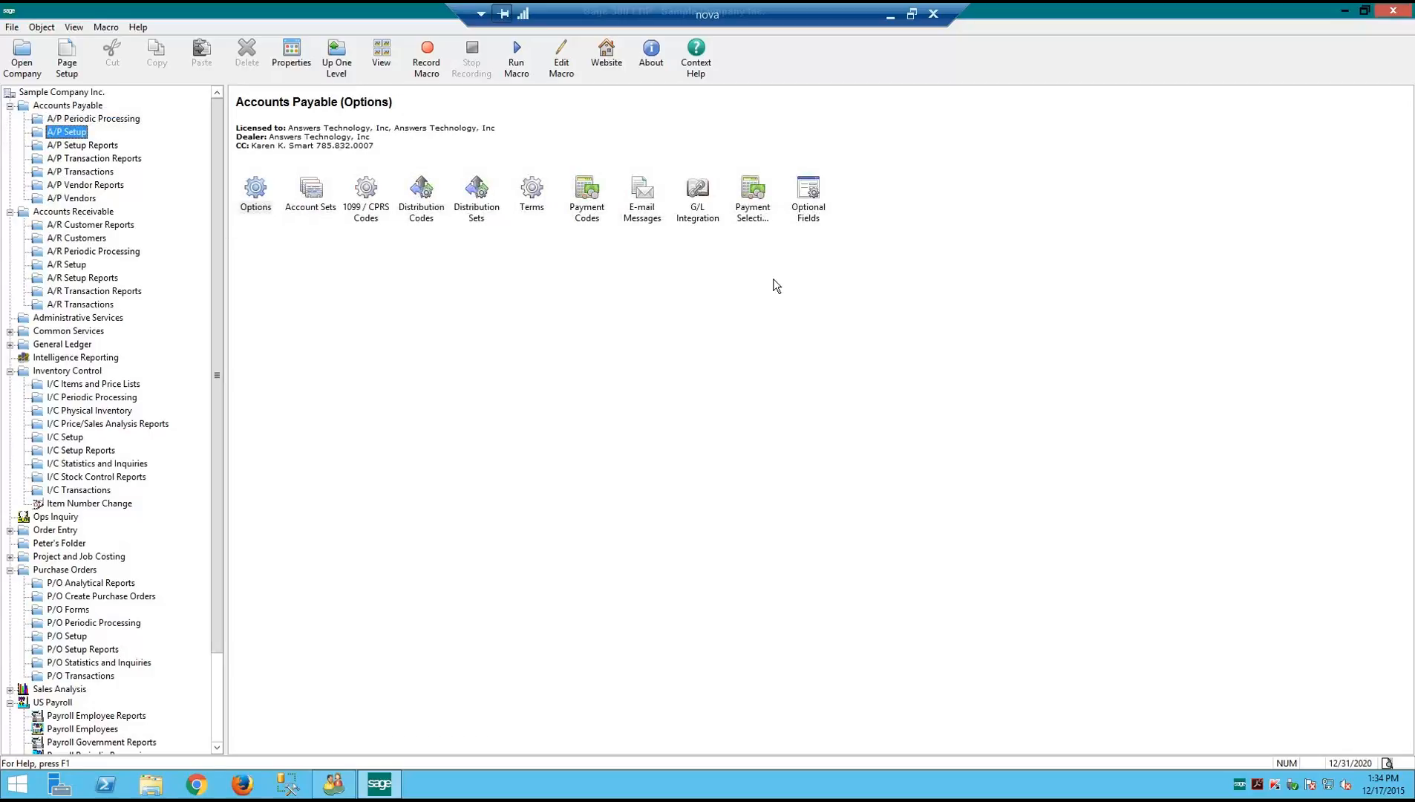
pyautogui.doubleClick(698, 193)
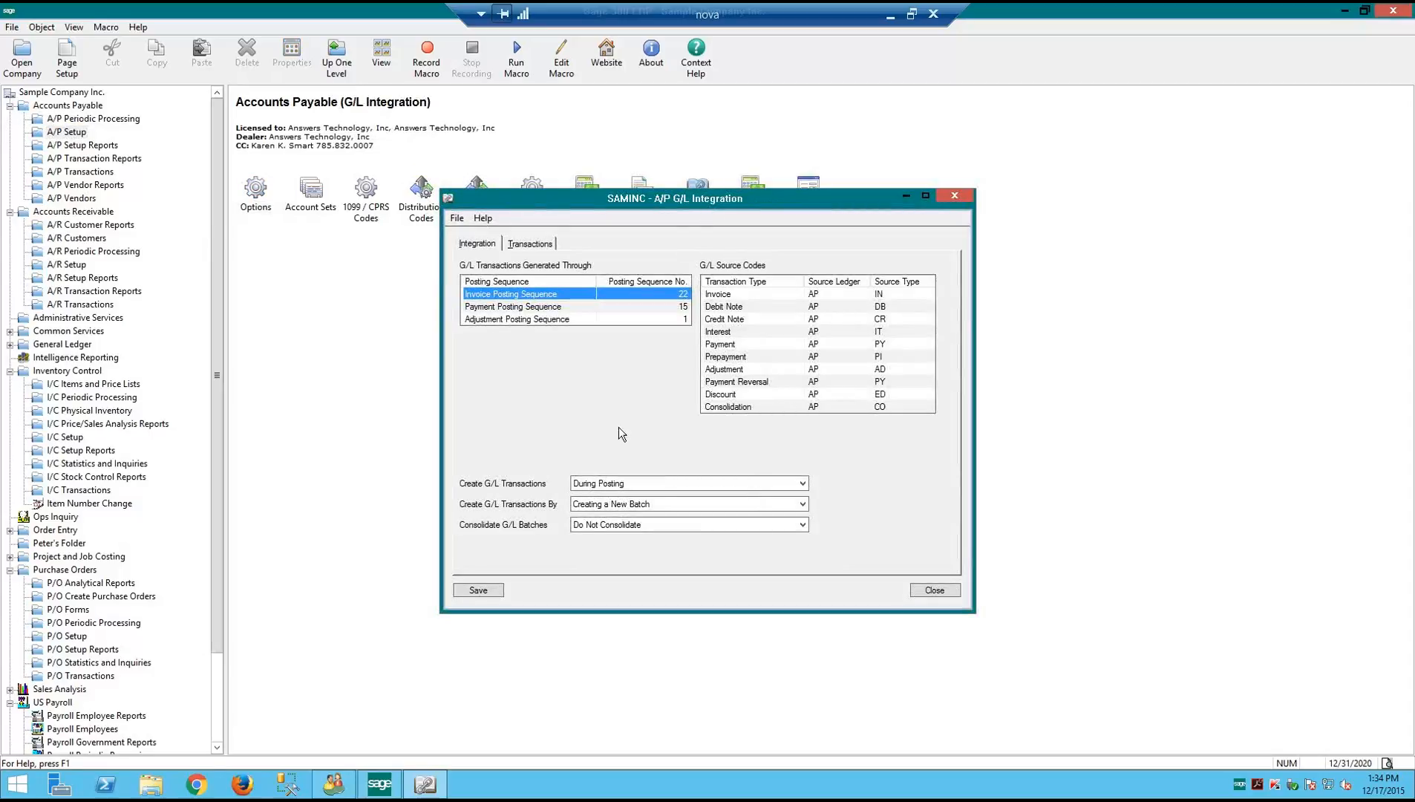
pyautogui.click(803, 484)
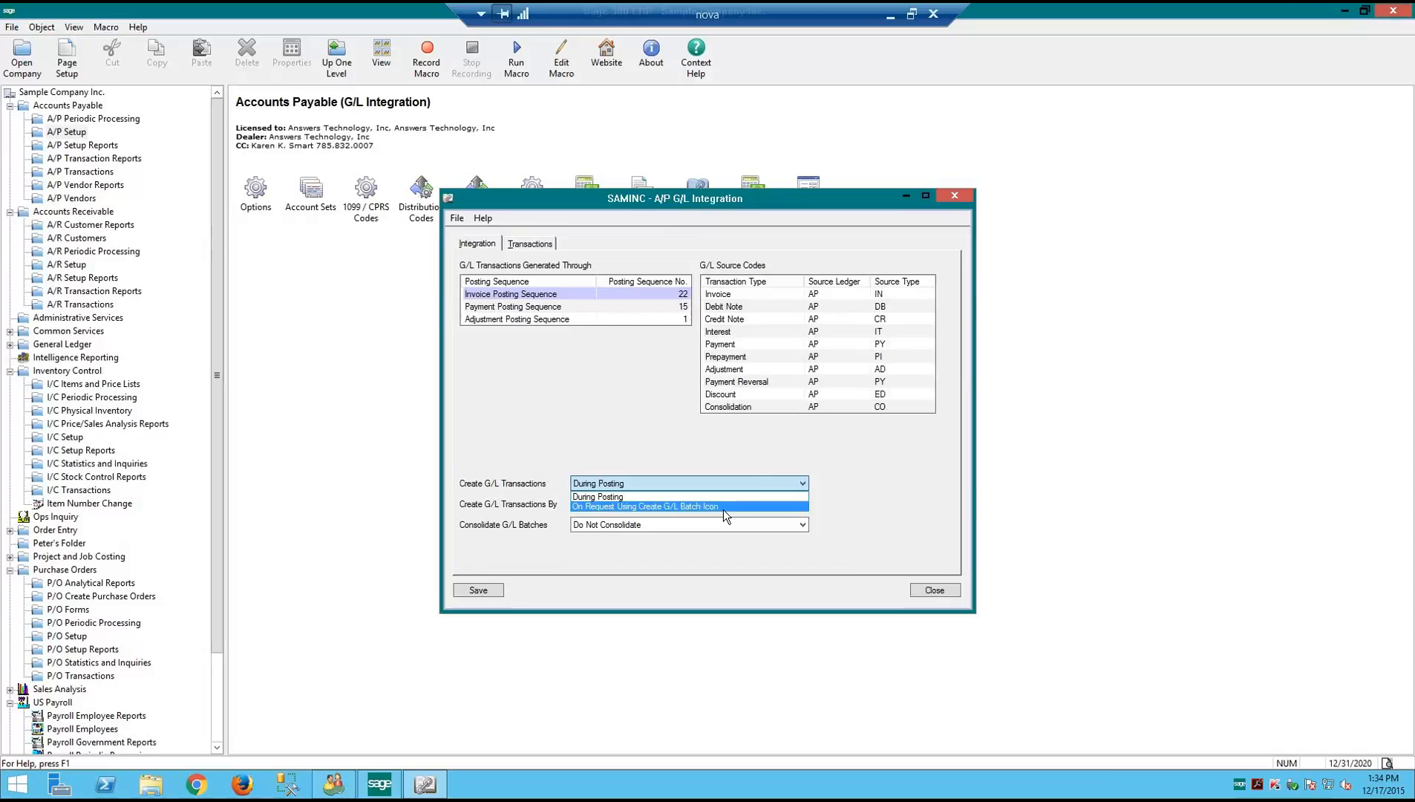
pyautogui.click(855, 437)
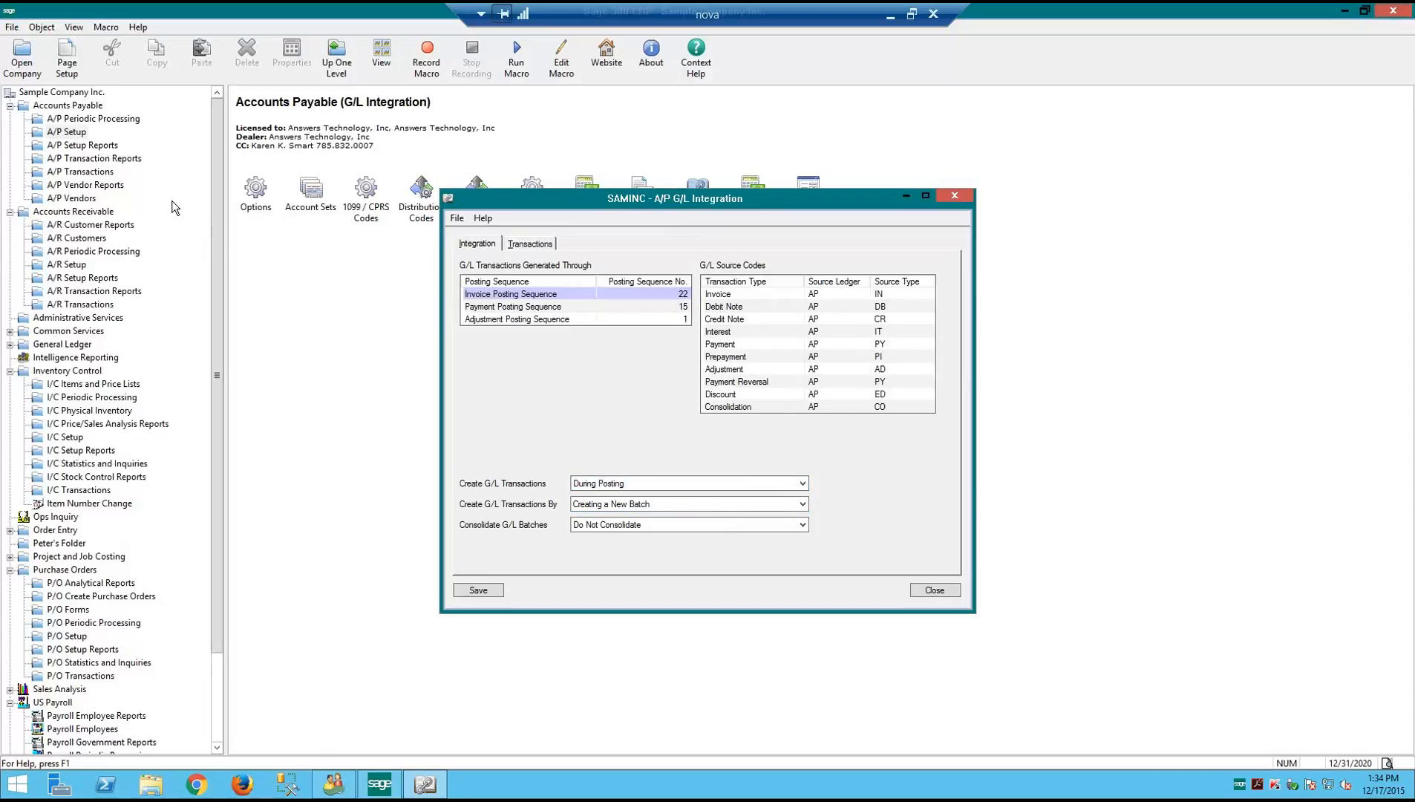
# Locate the Create G/L Batch function in A/P periodic processing and the invoice batch list in A/P transactions
pyautogui.click(76, 120)
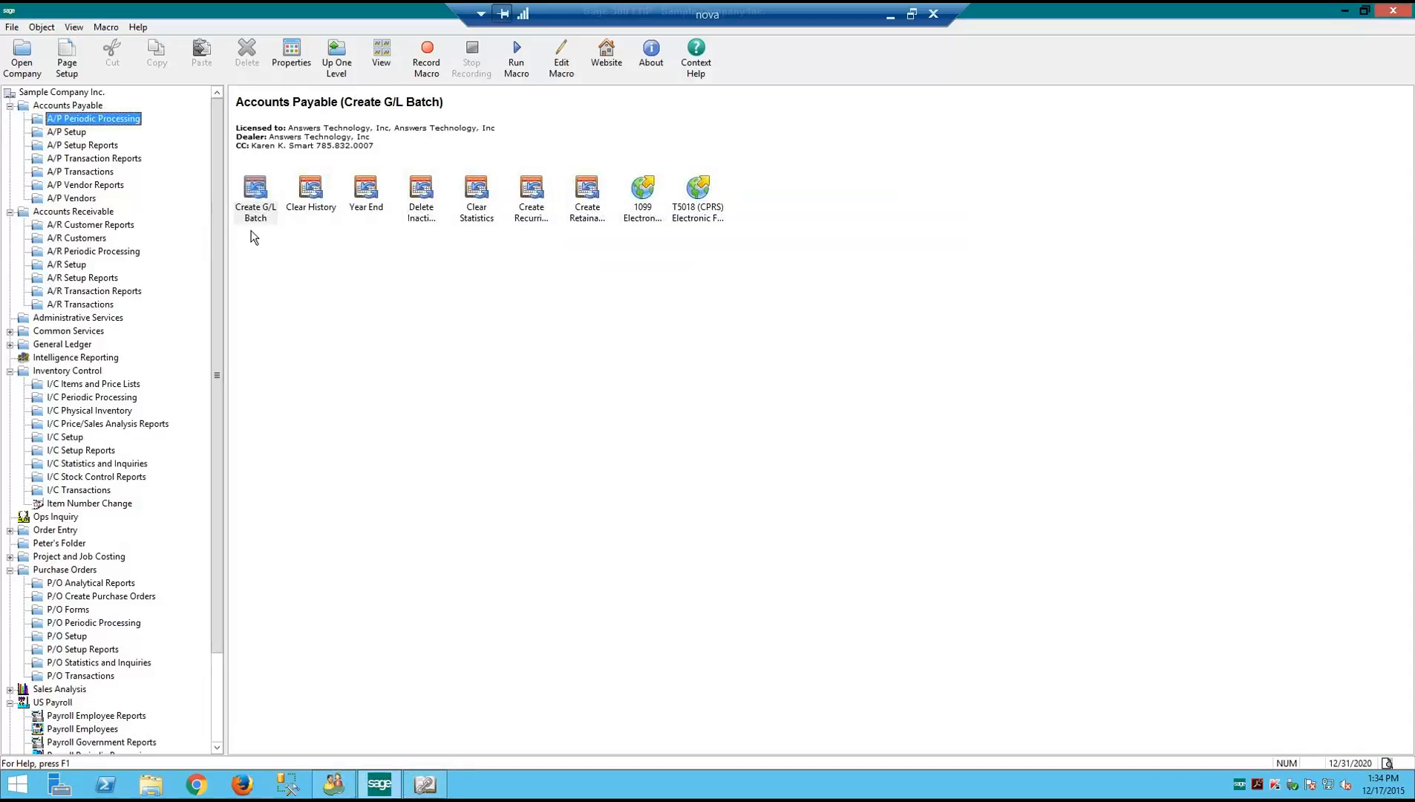
pyautogui.click(237, 200)
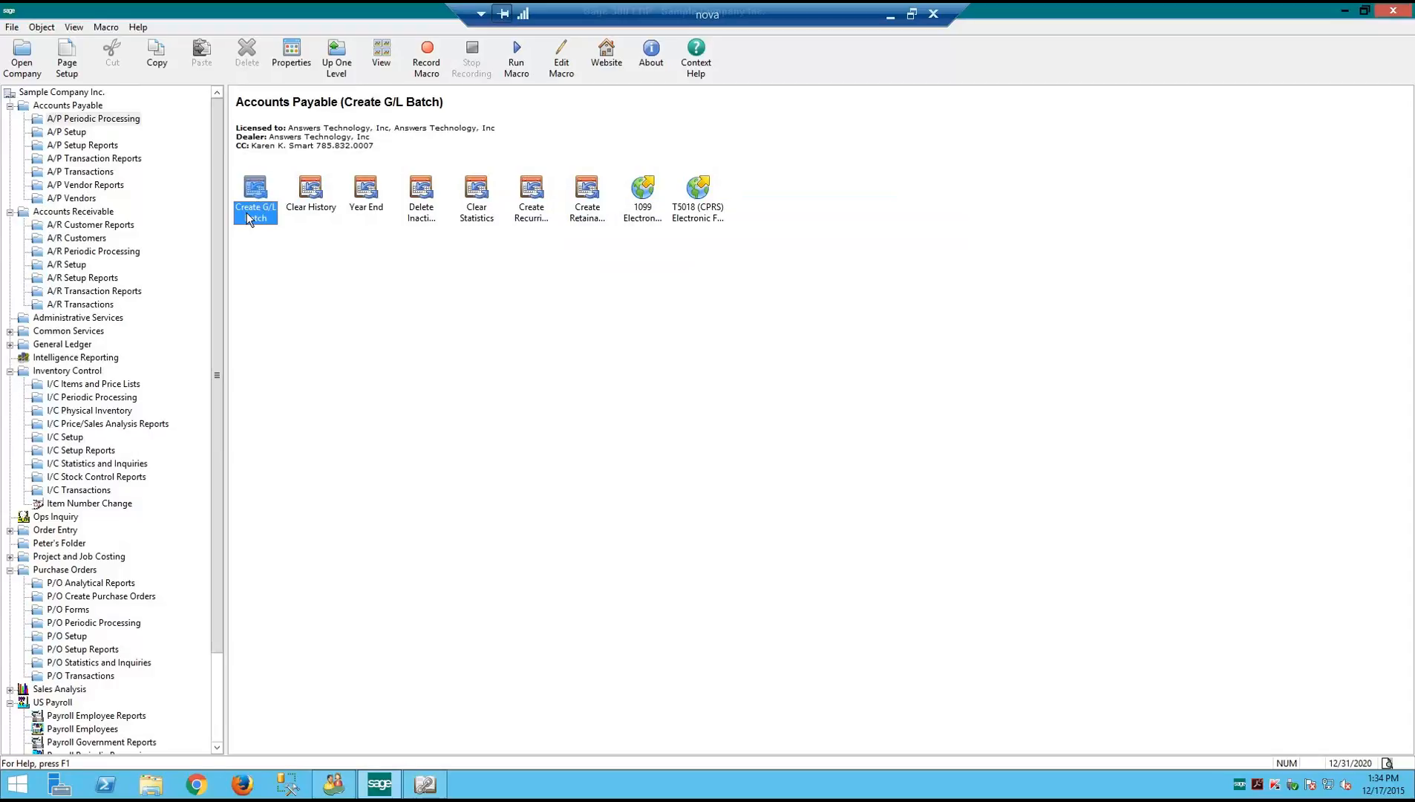
pyautogui.click(76, 173)
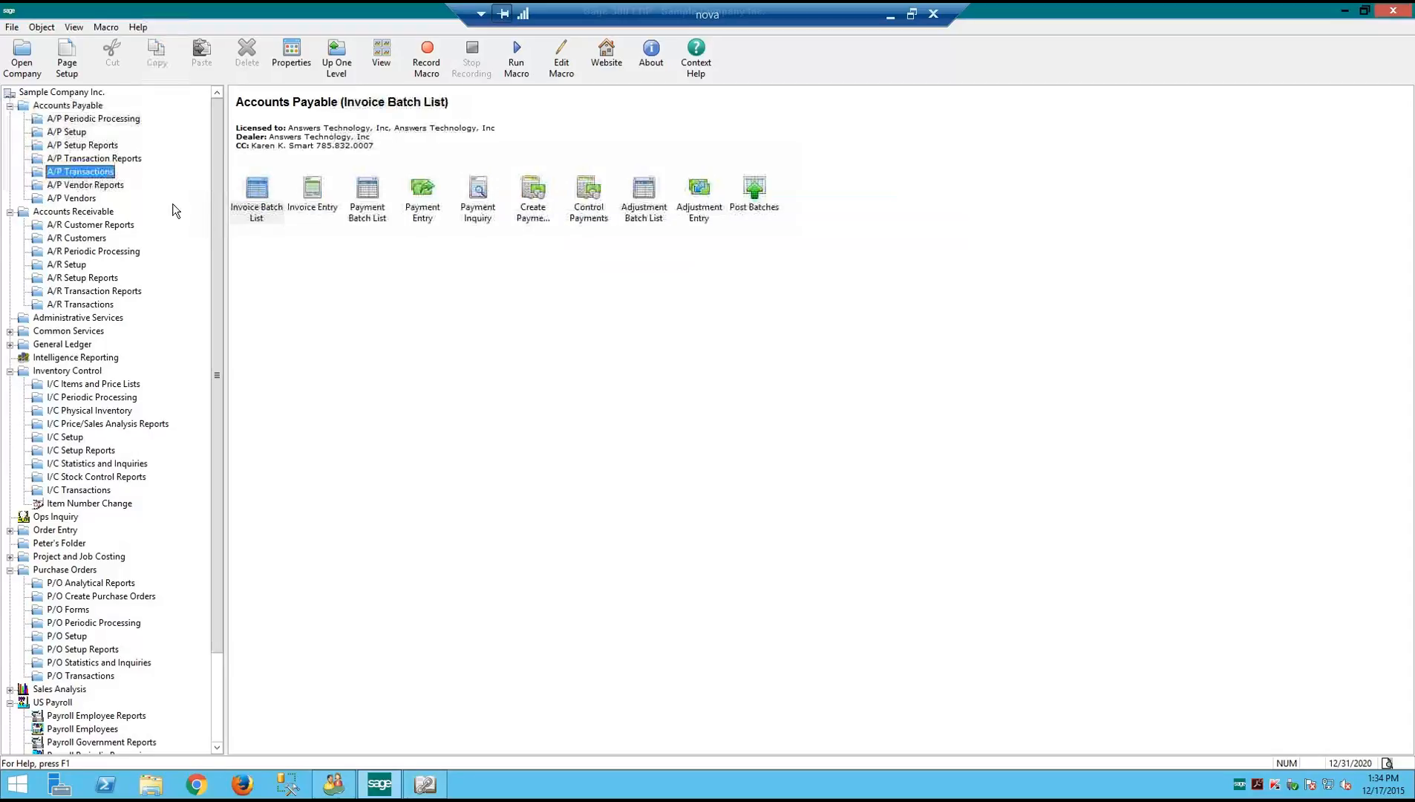
pyautogui.click(260, 215)
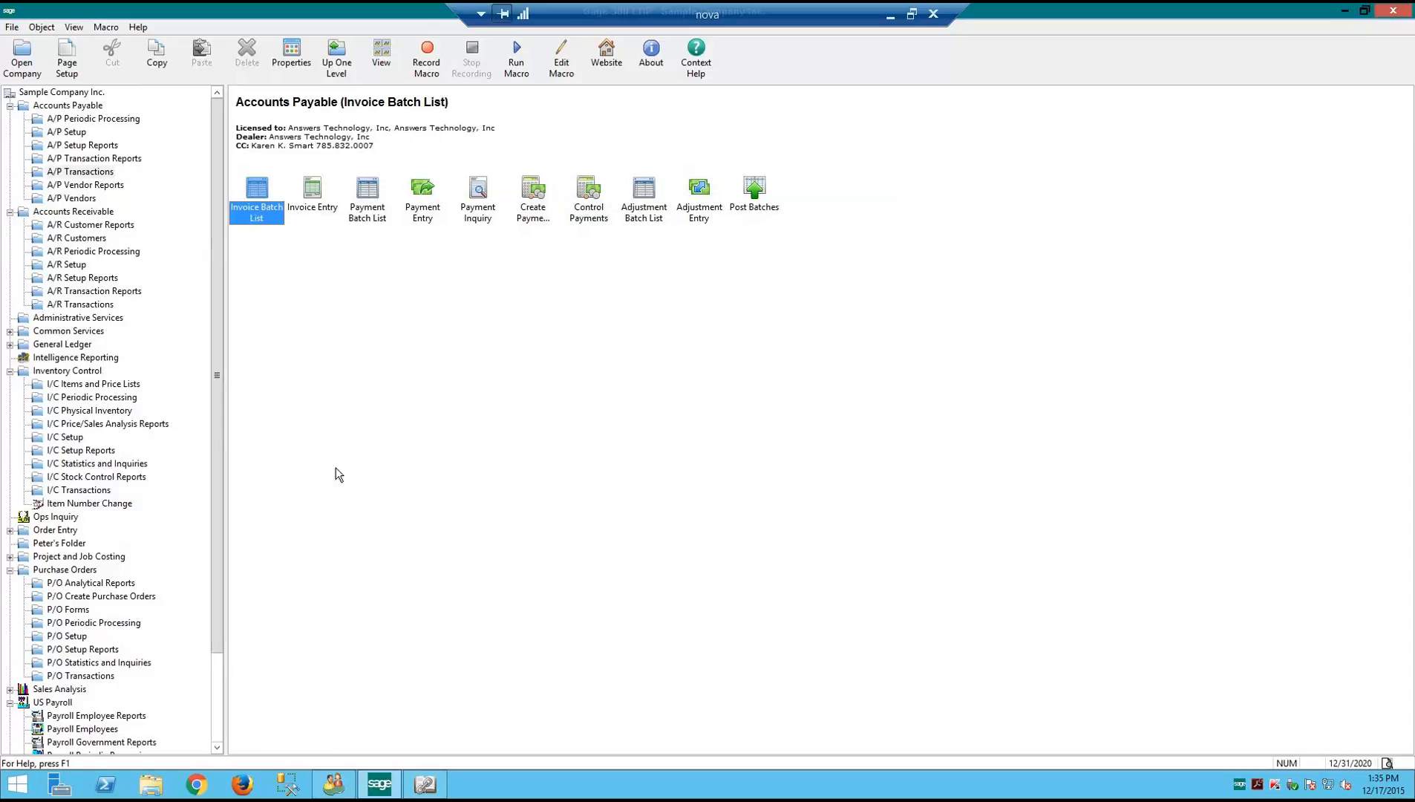
# Return to A/P G/L Integration and set Create G/L Transactions to On Request Using Create G/L Batch Icon
pyautogui.click(429, 783)
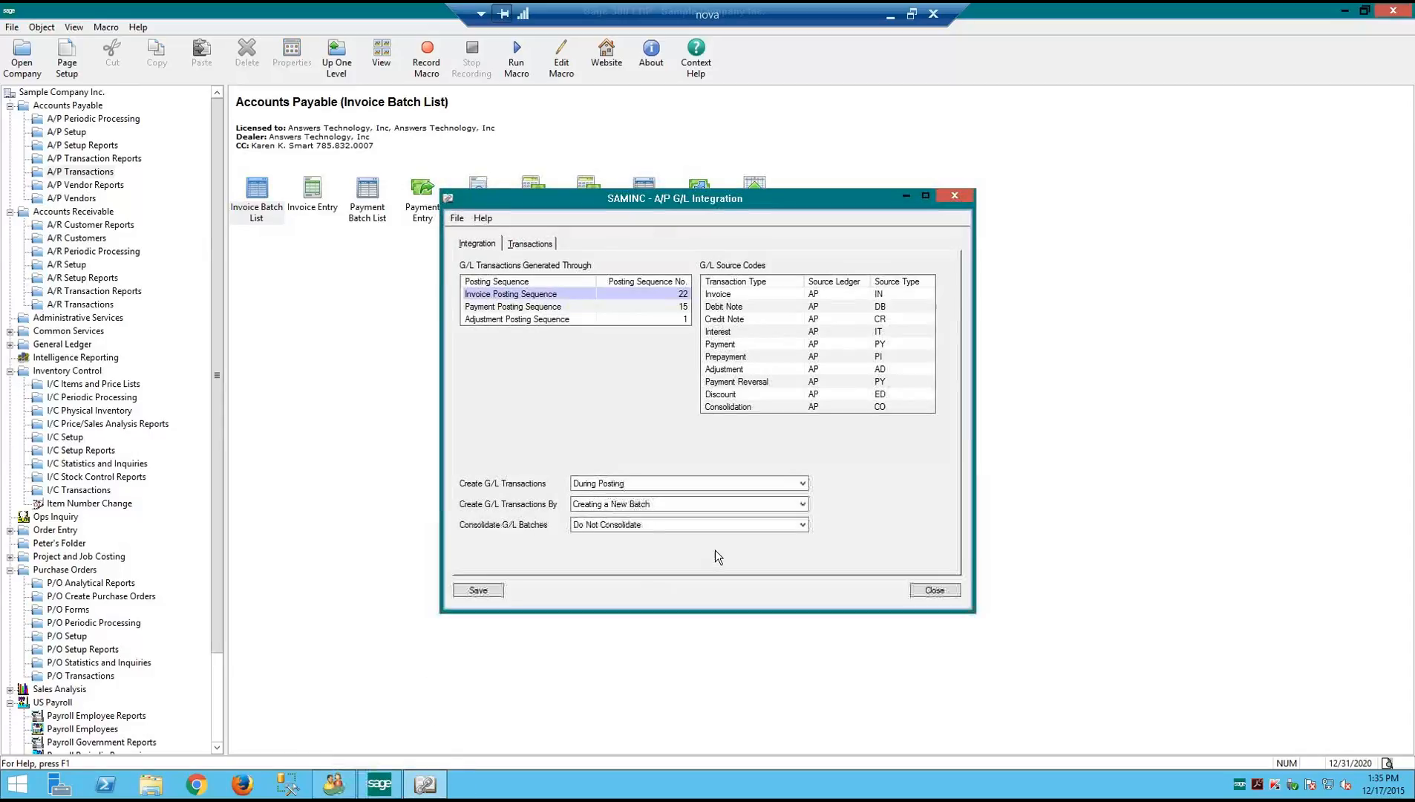
pyautogui.click(744, 482)
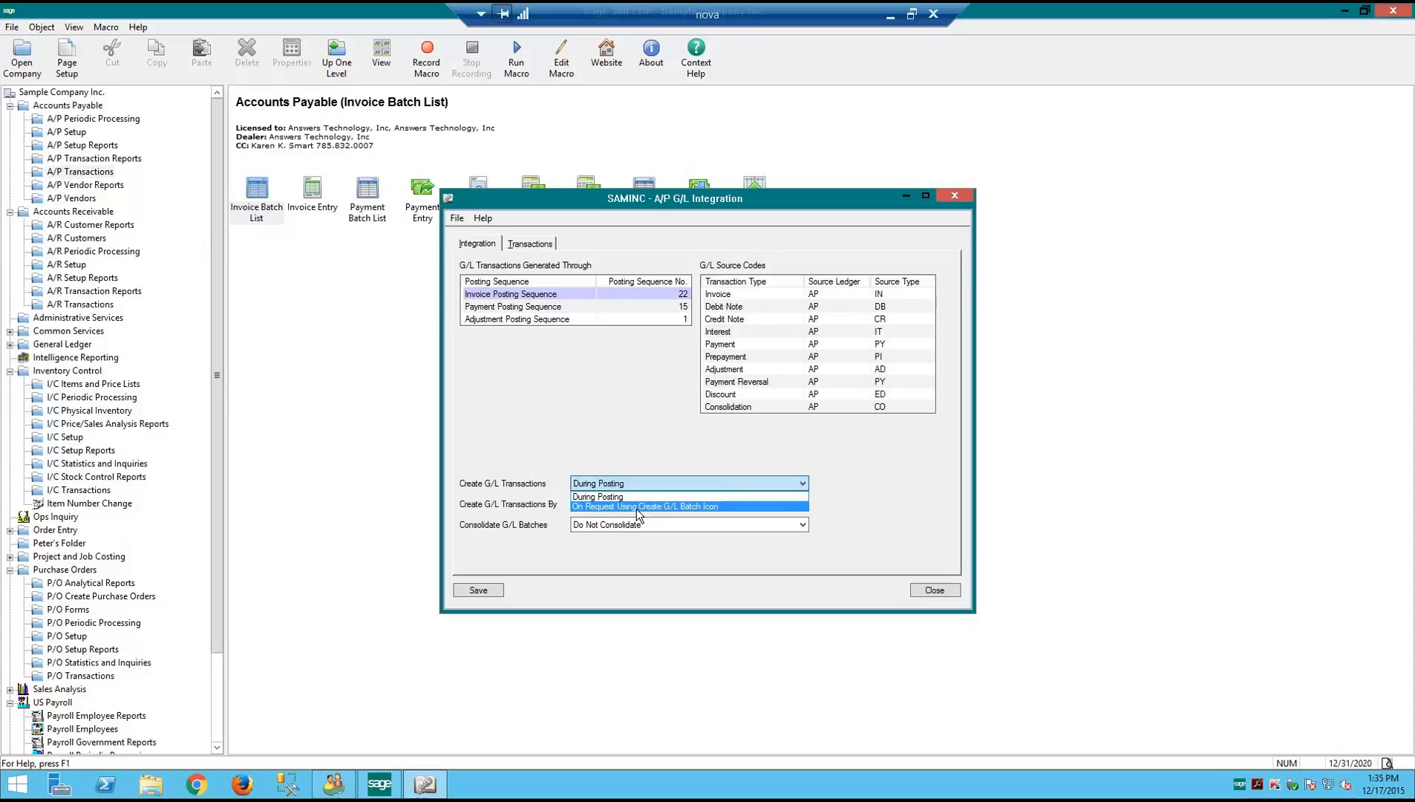
pyautogui.click(639, 507)
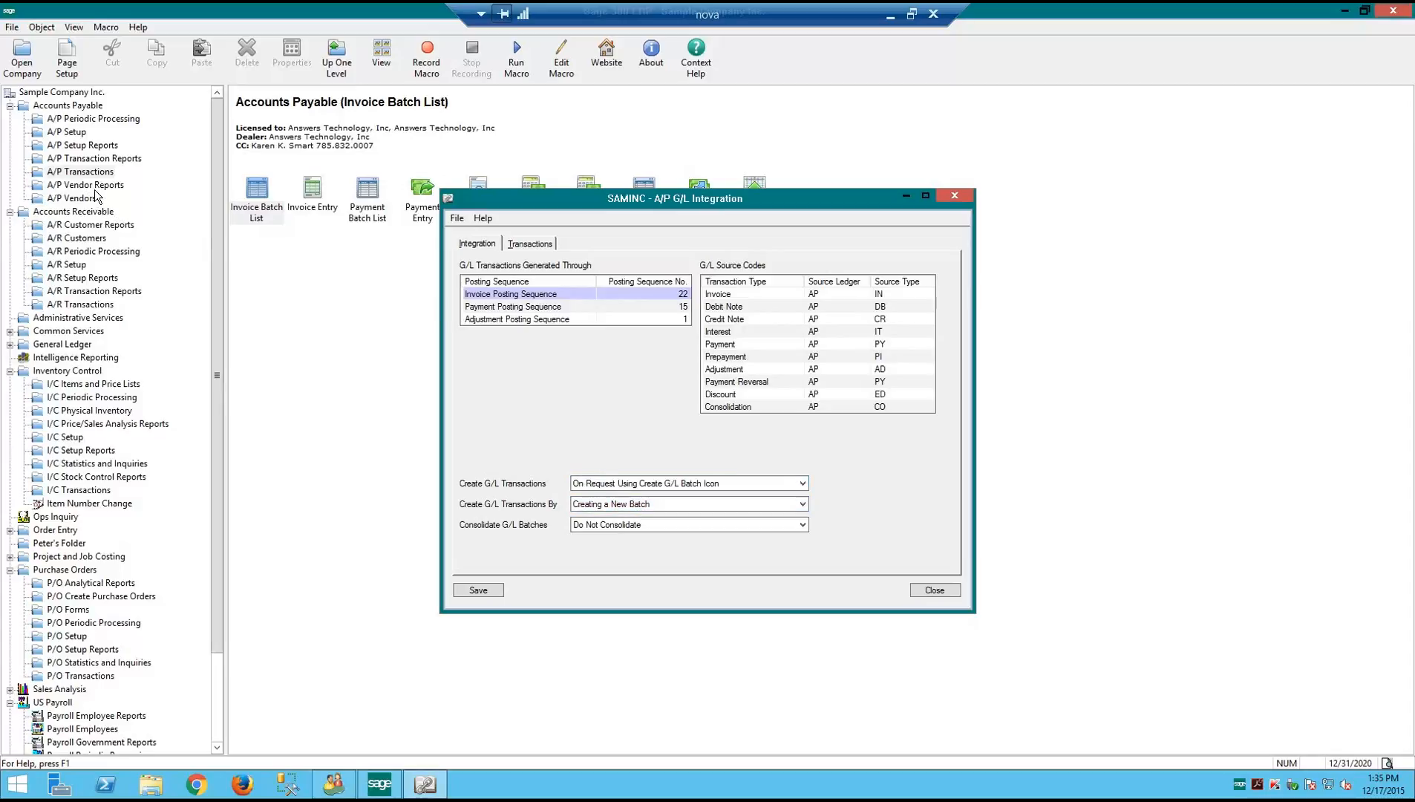
# Check the open batches in the A/P invoice batch list, and close G/L Integration without saving its changes
pyautogui.doubleClick(254, 198)
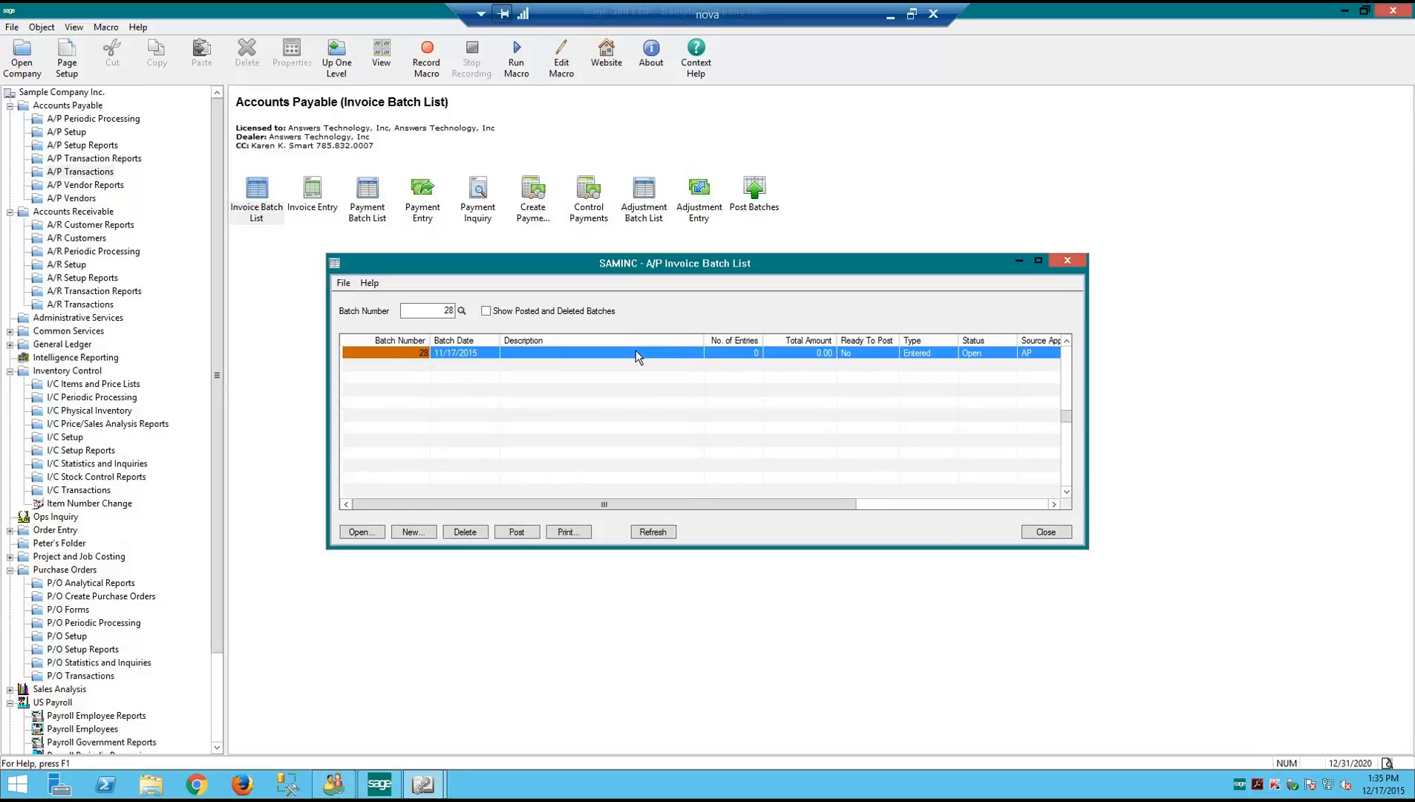
pyautogui.click(1034, 533)
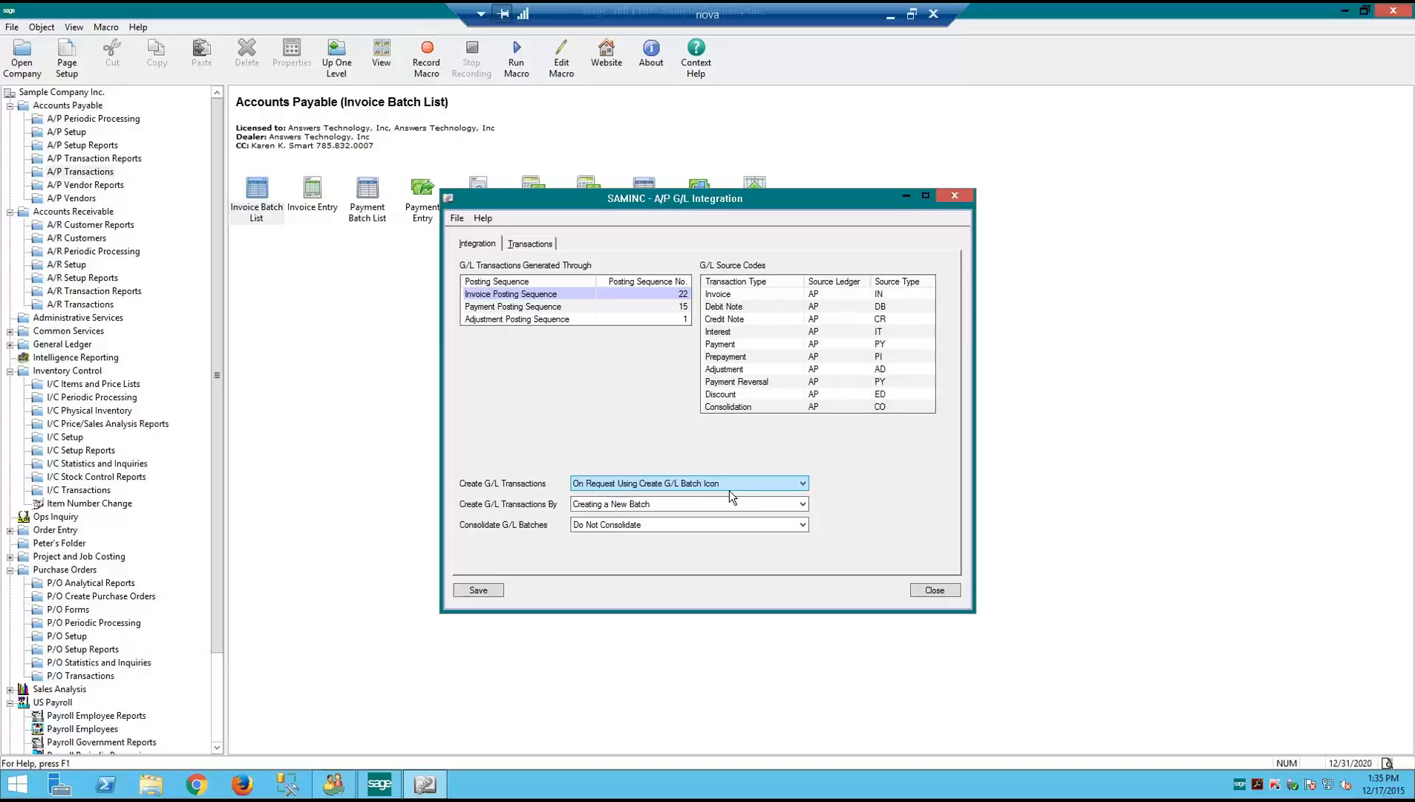
pyautogui.click(915, 590)
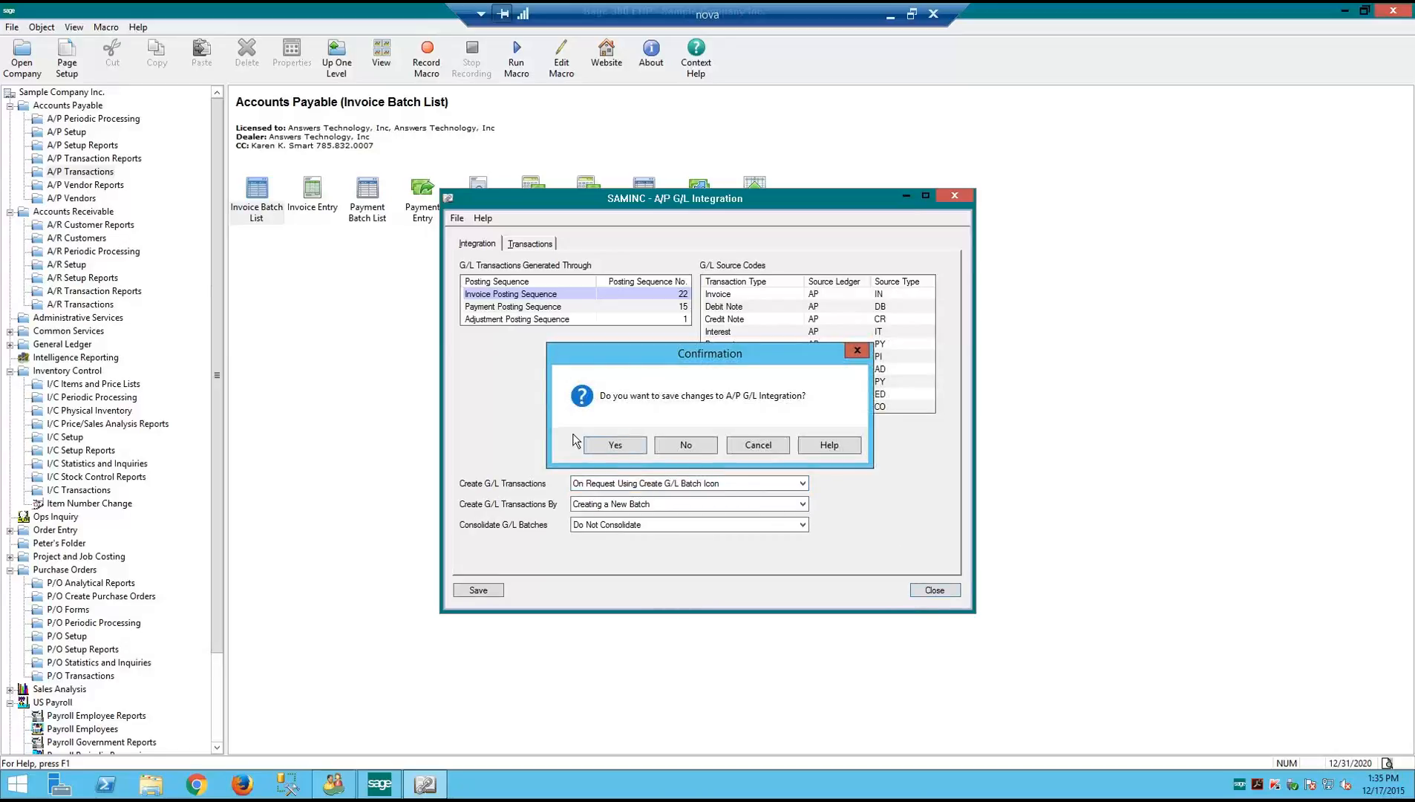
pyautogui.click(687, 445)
# Open Clear History from A/P periodic processing and move its window below the function icons
pyautogui.click(93, 119)
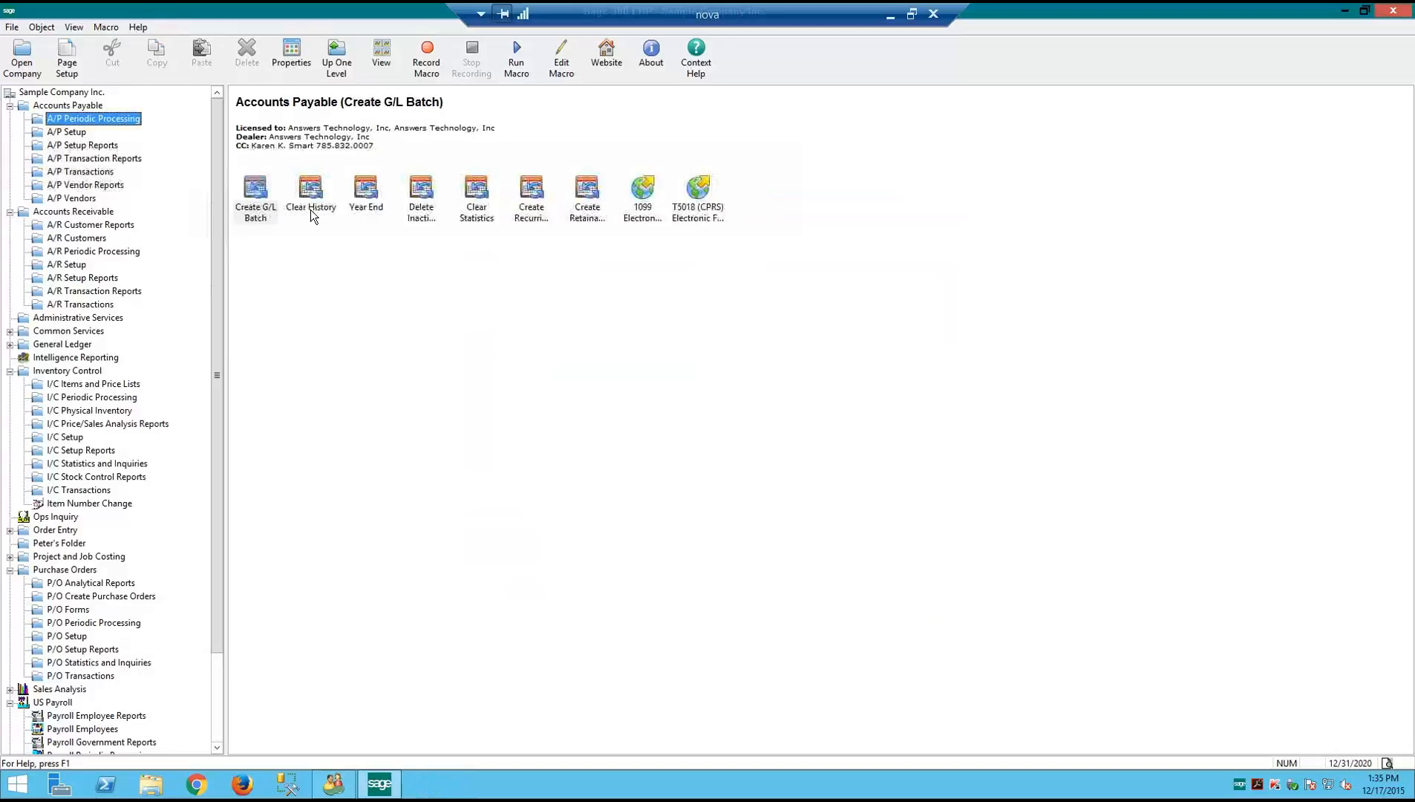
pyautogui.click(272, 202)
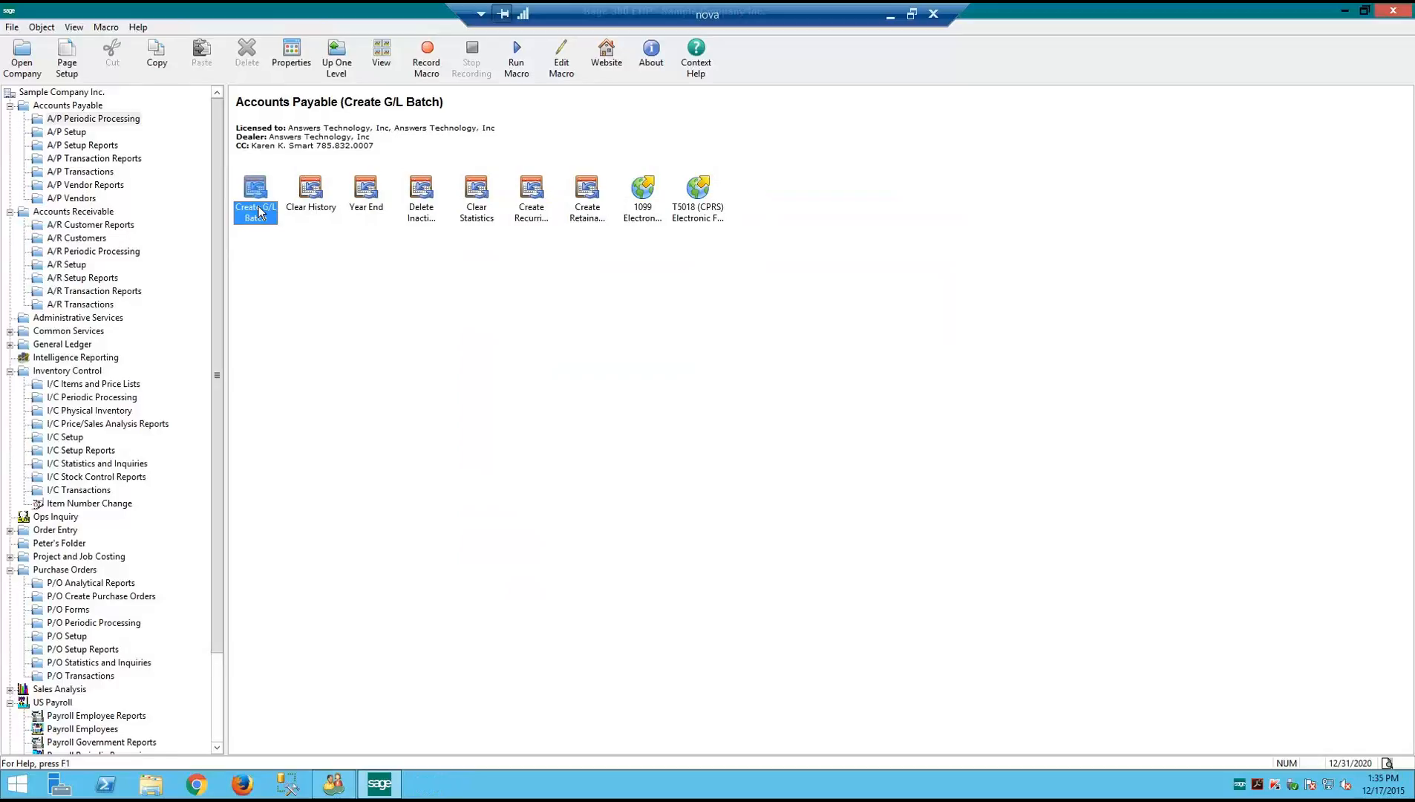
pyautogui.doubleClick(310, 194)
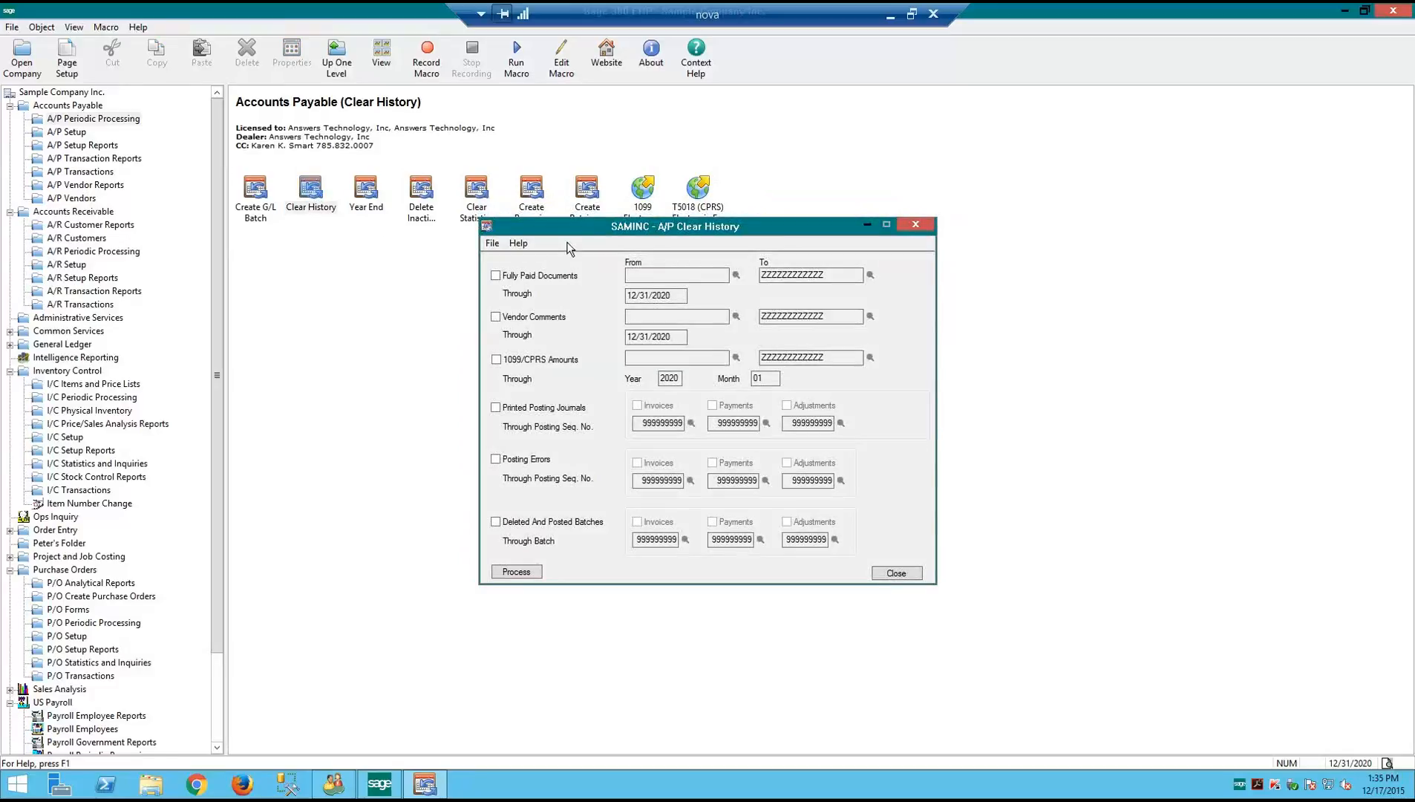
pyautogui.moveTo(584, 230); pyautogui.dragTo(357, 269)
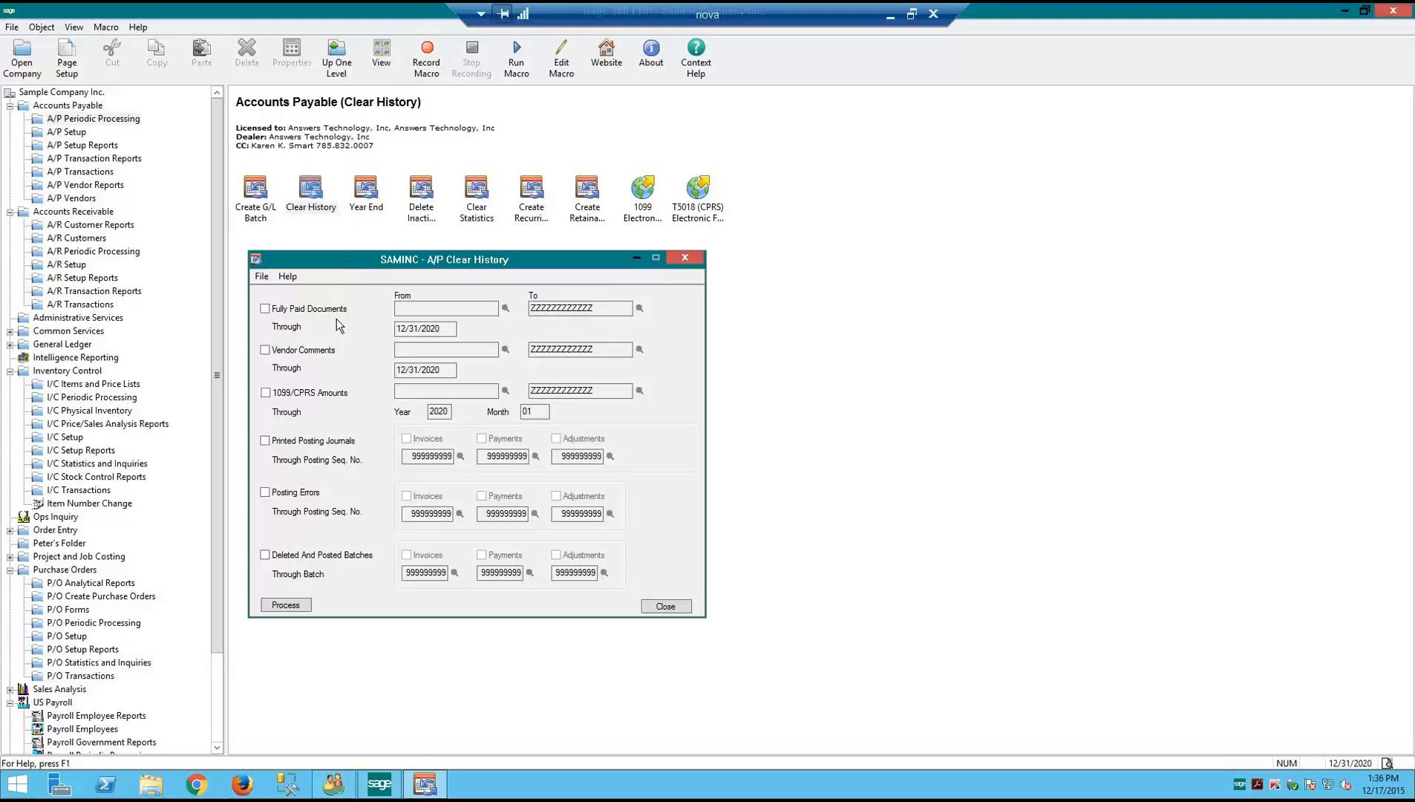
# Include fully paid documents in the history clearing, and browse the enlarged vendor finder without picking a starting vendor
pyautogui.click(265, 308)
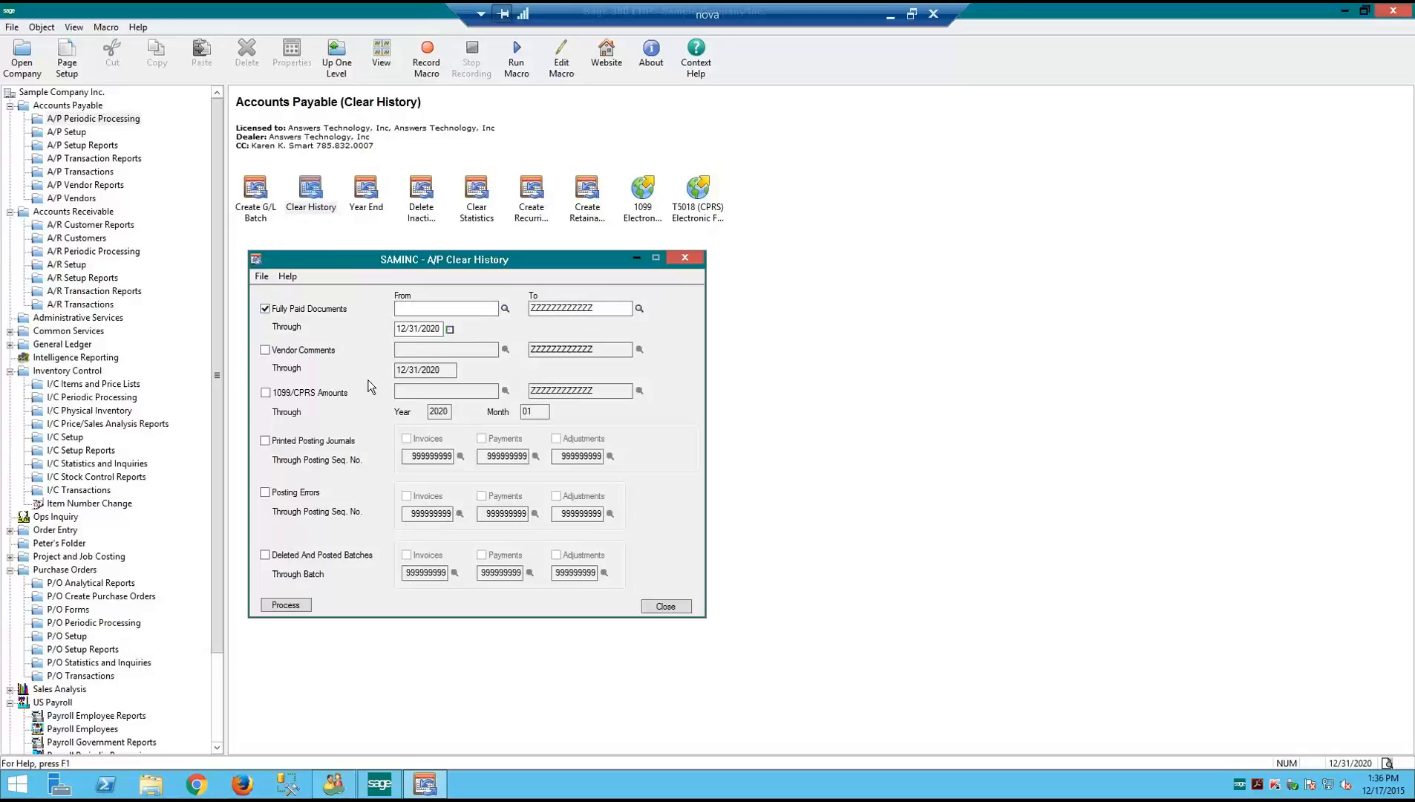
pyautogui.click(401, 310)
pyautogui.click(505, 308)
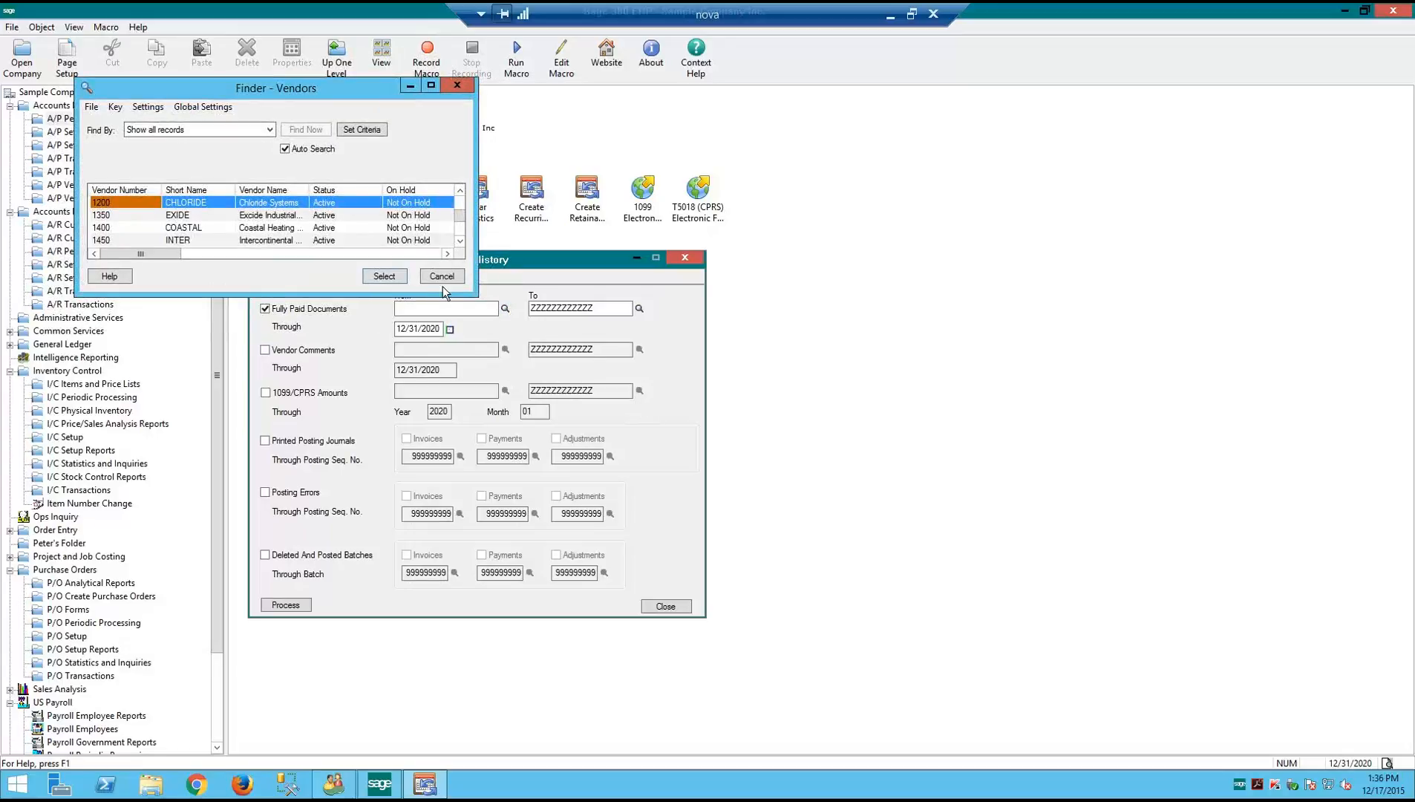
pyautogui.moveTo(470, 287); pyautogui.dragTo(919, 438)
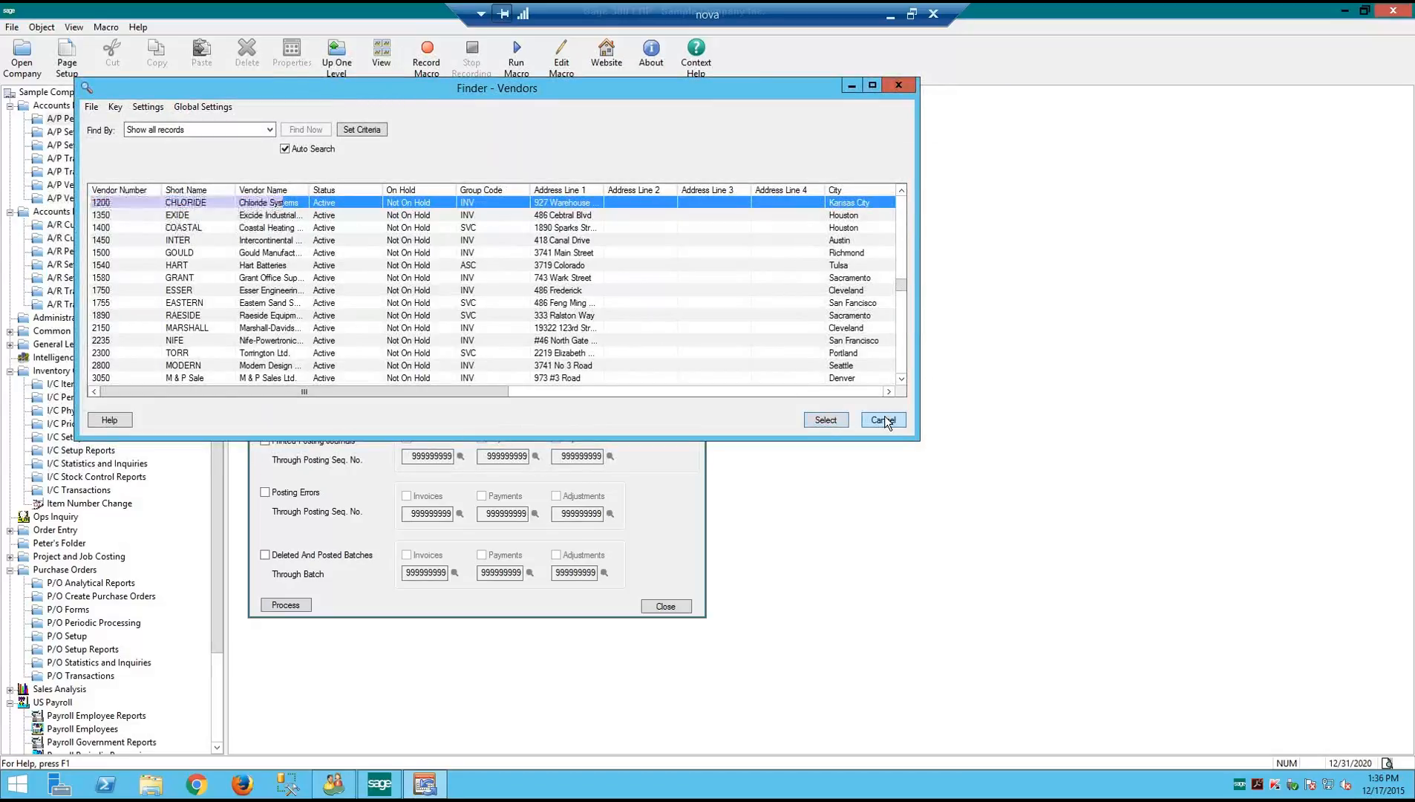
pyautogui.click(884, 420)
pyautogui.press('Tab')
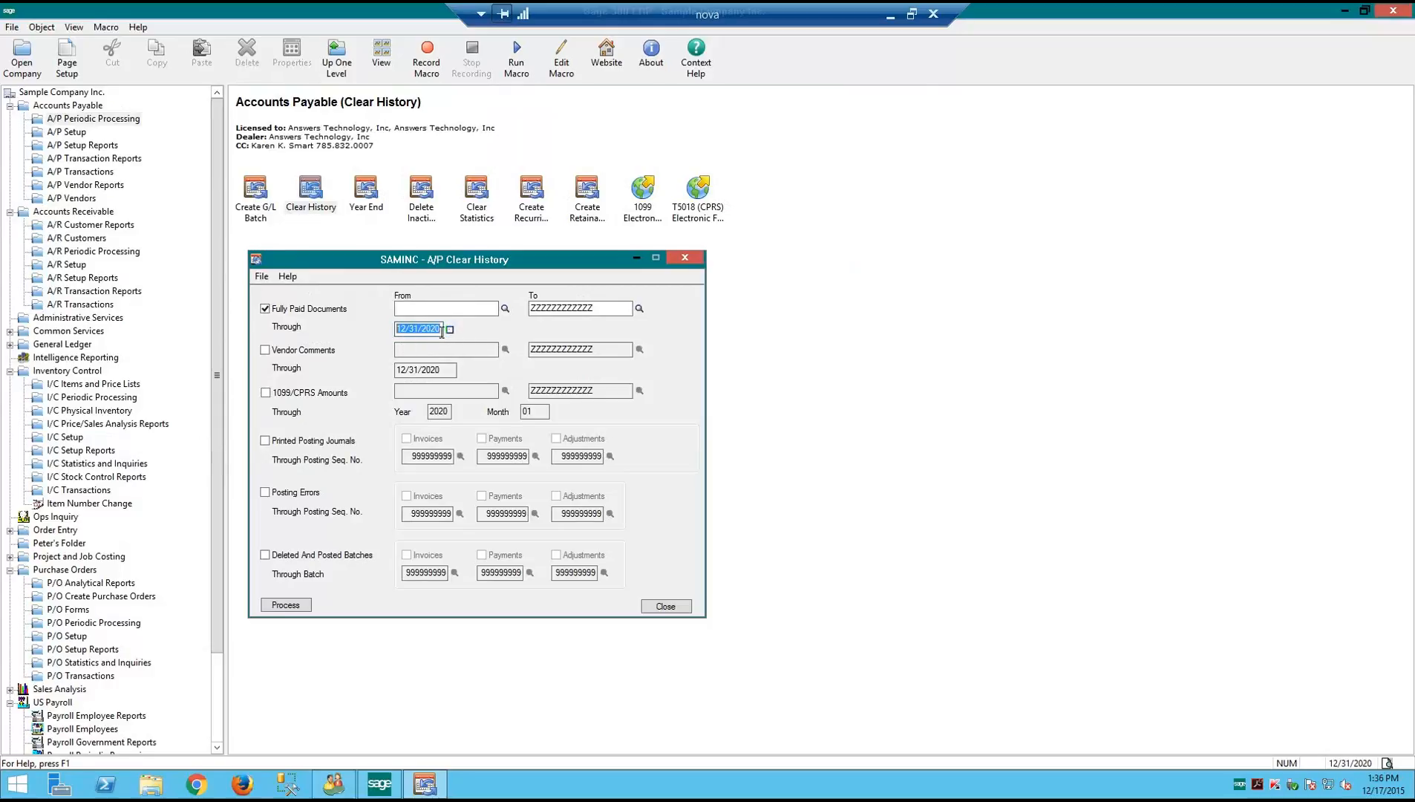
pyautogui.moveTo(442, 332); pyautogui.dragTo(372, 332)
# Include vendor comments and 1099/CPRS amounts in the history clearing, with the 1099/CPRS cutoff month set to 12
pyautogui.click(265, 350)
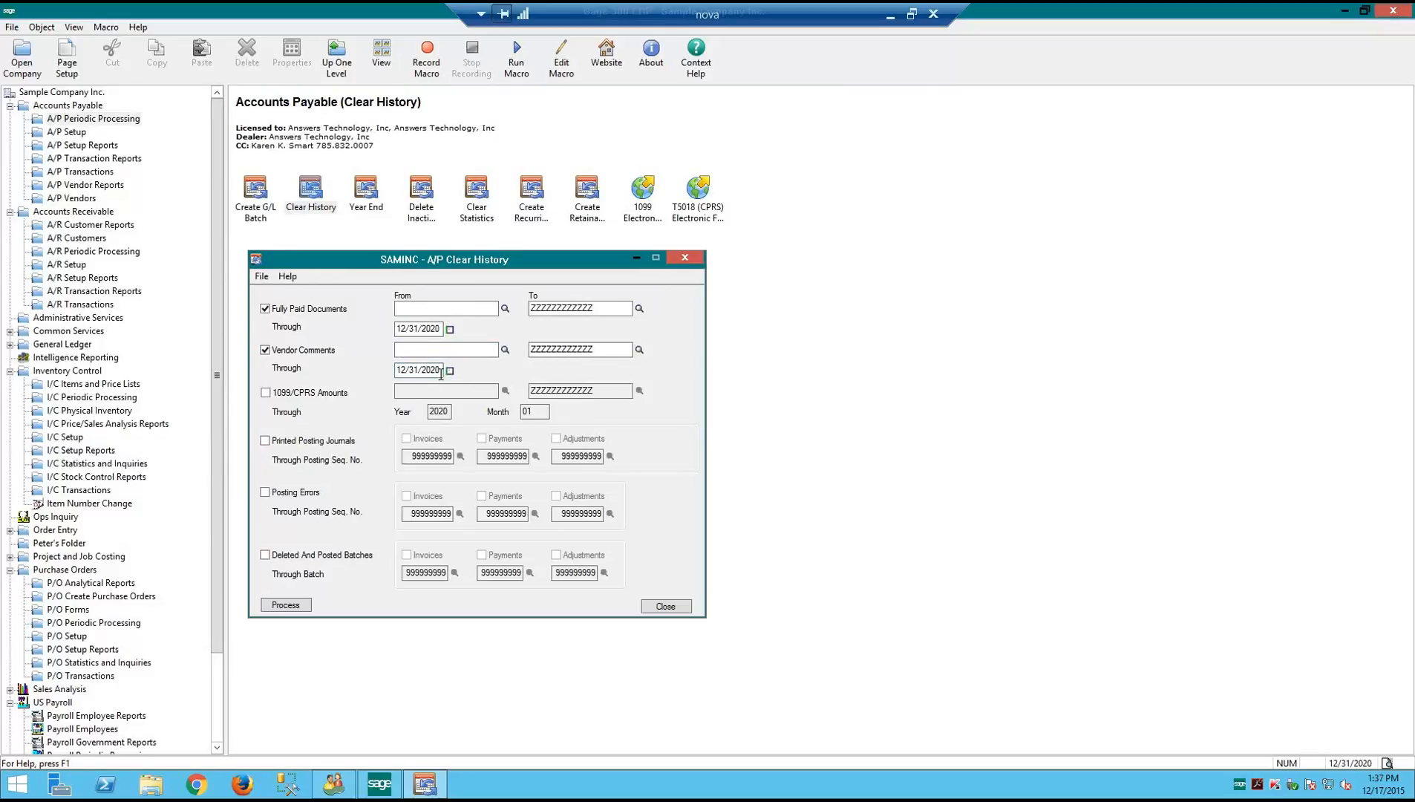
pyautogui.moveTo(441, 375); pyautogui.dragTo(390, 375)
pyautogui.click(266, 394)
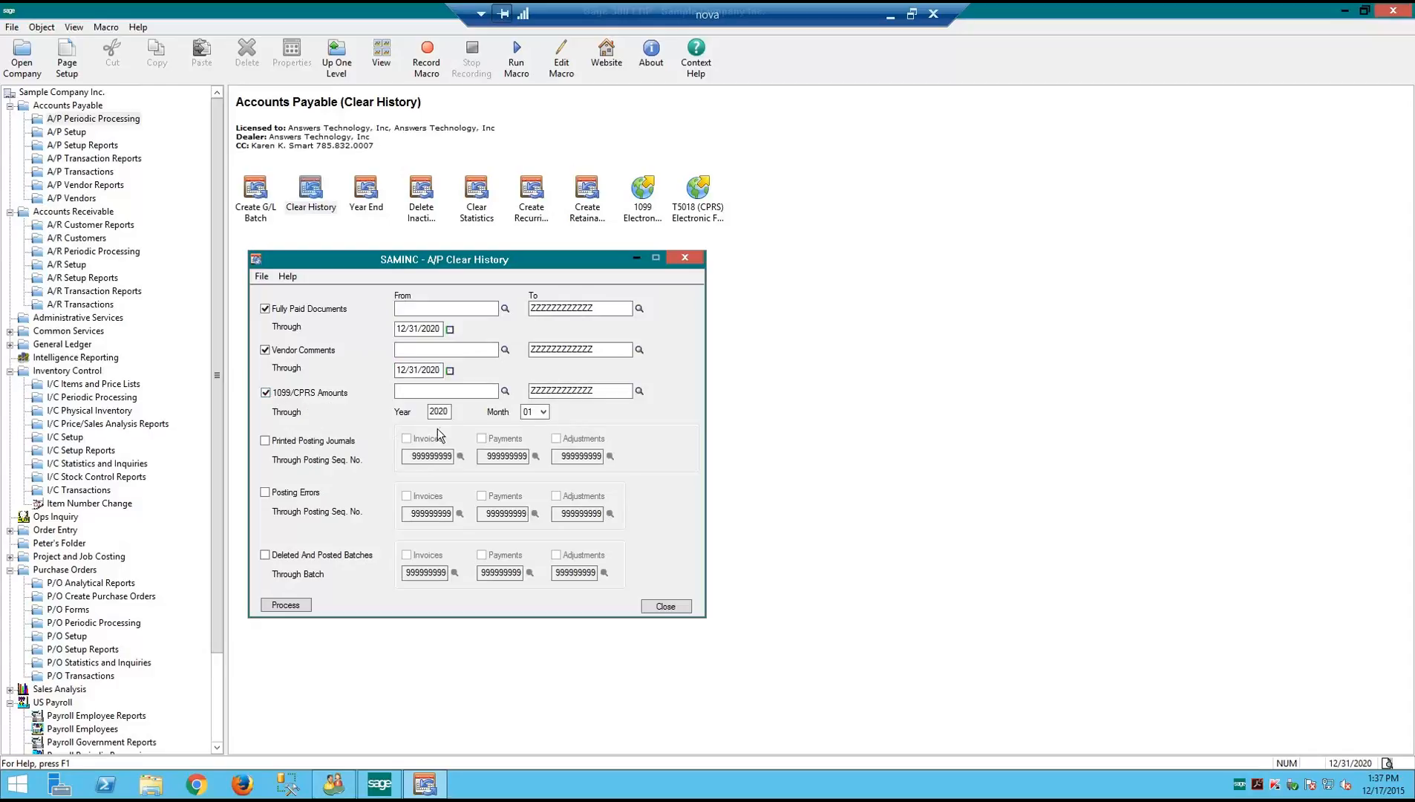
pyautogui.moveTo(447, 412); pyautogui.dragTo(407, 416)
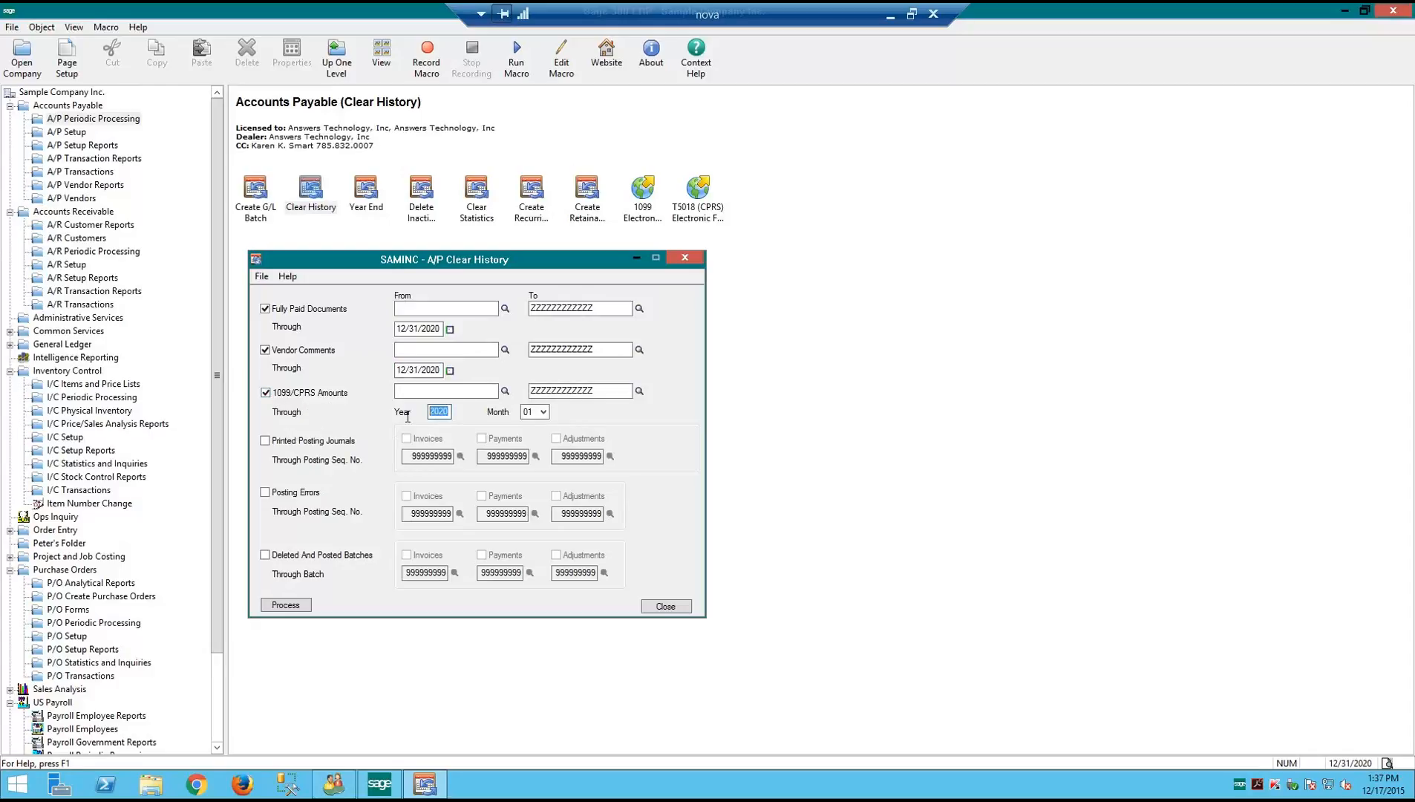
pyautogui.click(547, 414)
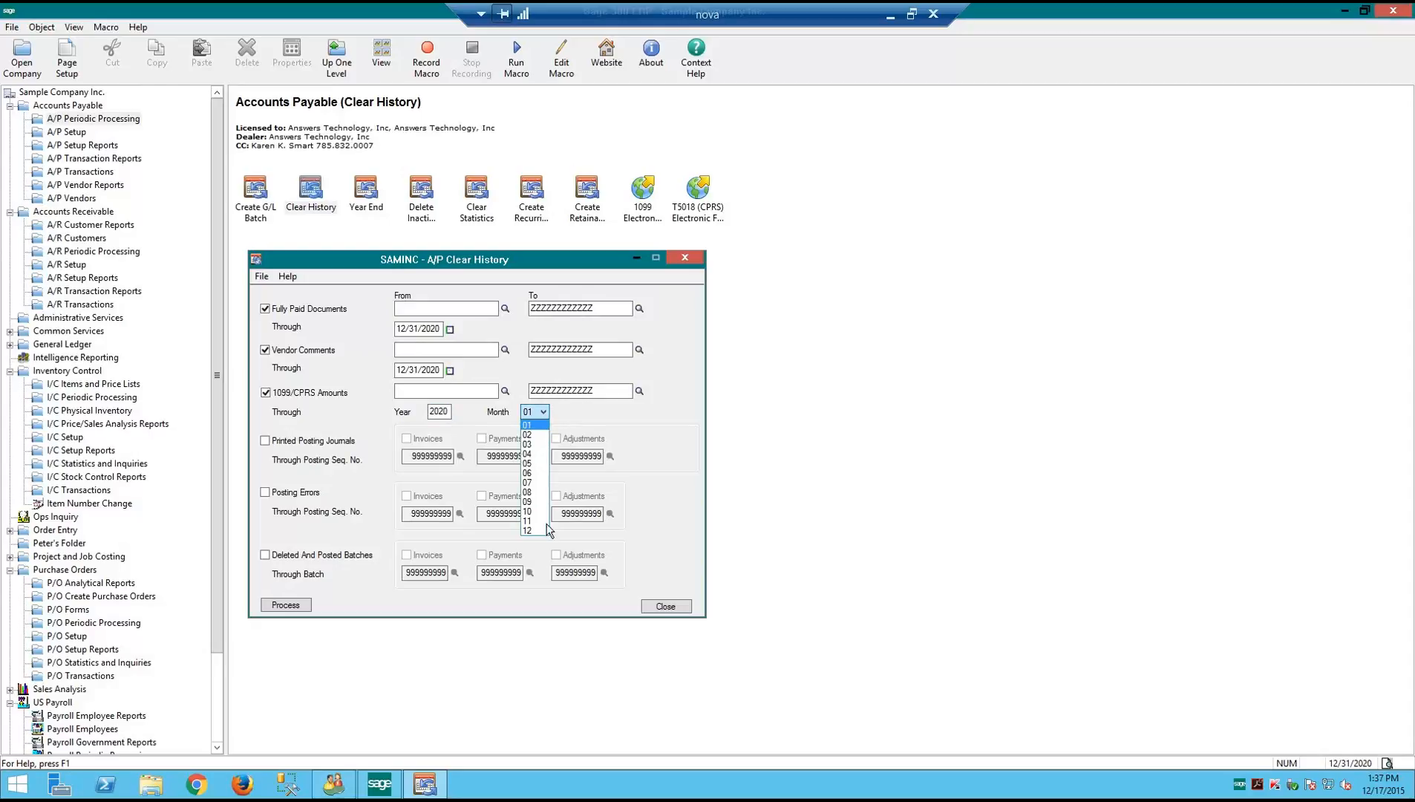
pyautogui.click(536, 530)
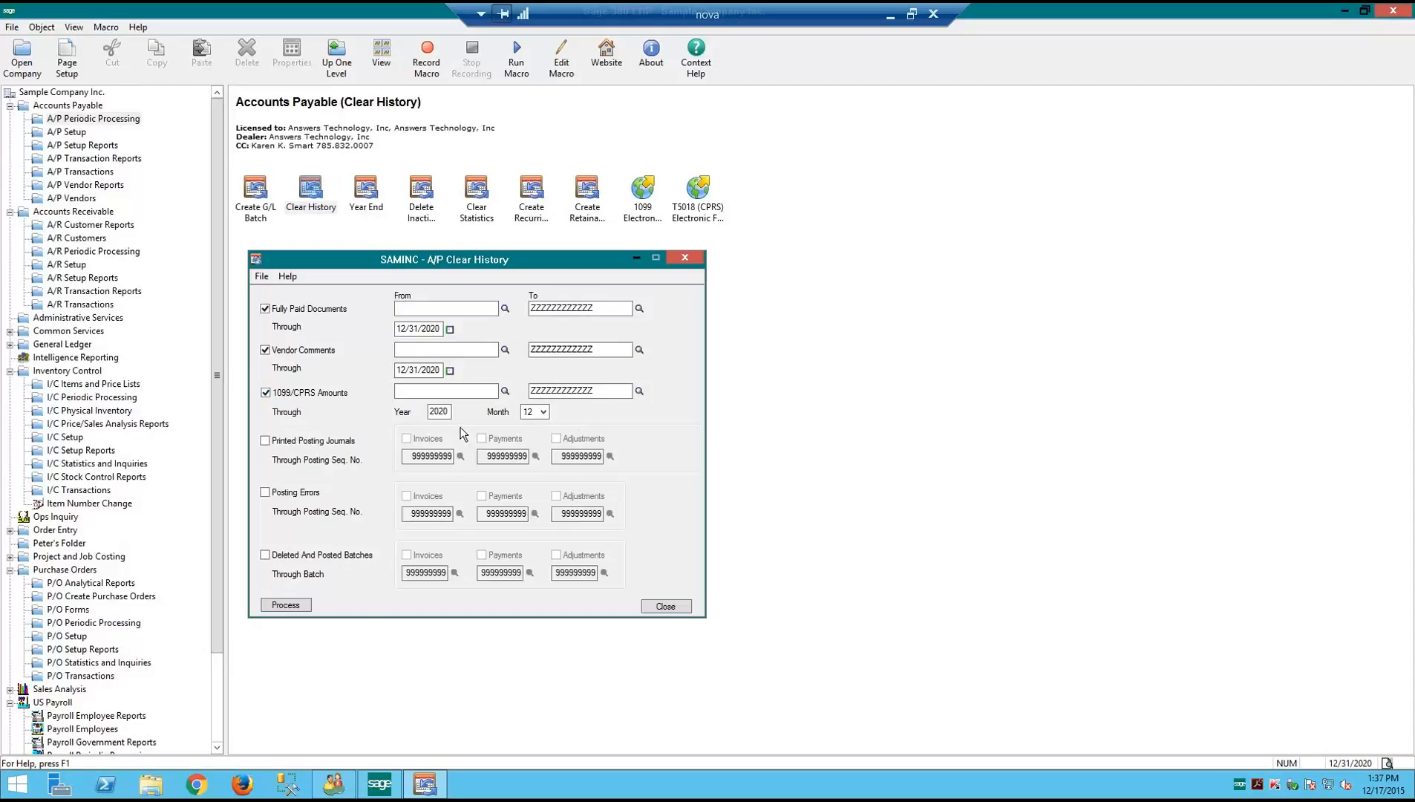
# Check the 1099/CPRS cutoff month choices, keep month 12, and exclude 1099/CPRS amounts from the history clearing
pyautogui.click(543, 415)
pyautogui.click(559, 450)
pyautogui.click(545, 413)
pyautogui.click(532, 531)
pyautogui.click(265, 393)
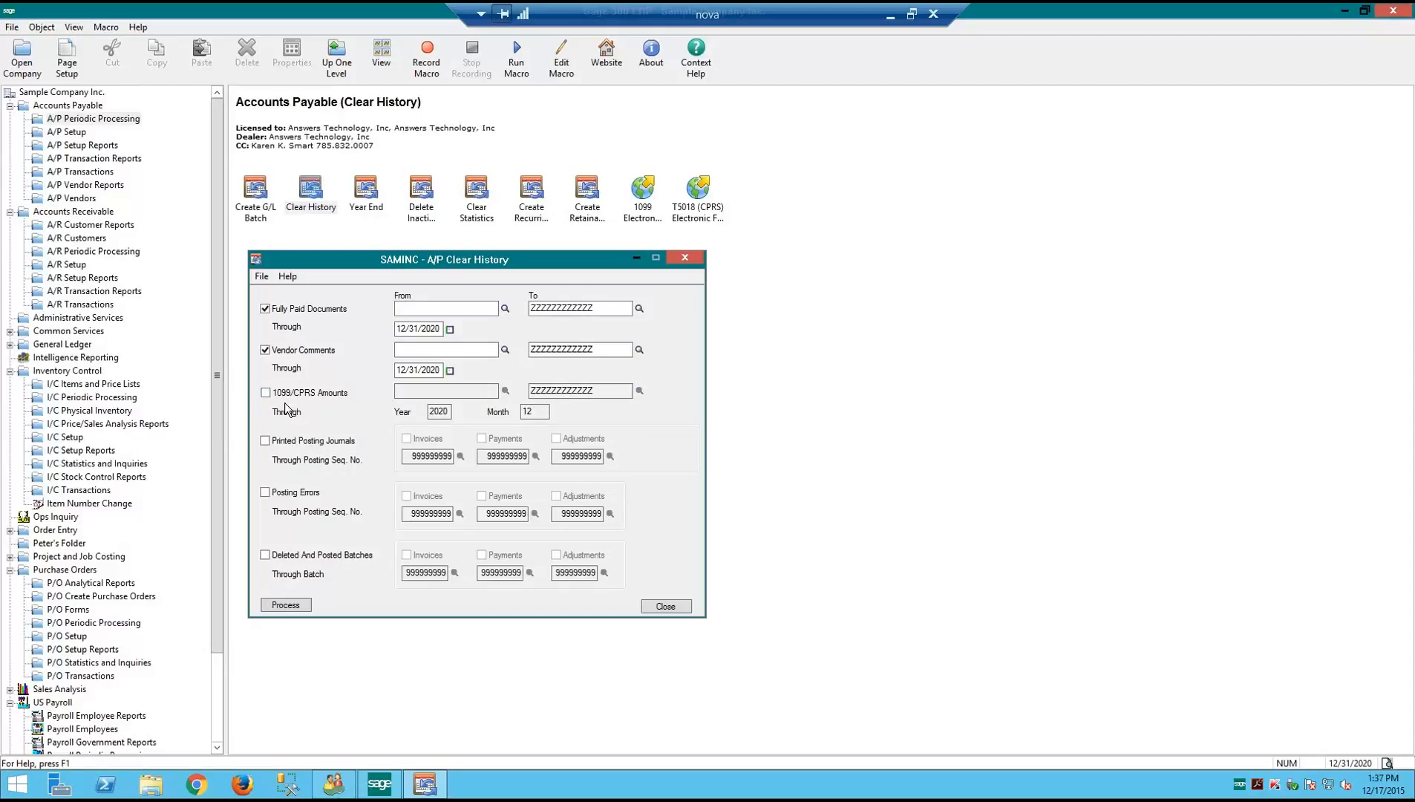
# Include printed posting journals in the history clearing, exclude them again, and close Clear History without processing
pyautogui.click(266, 441)
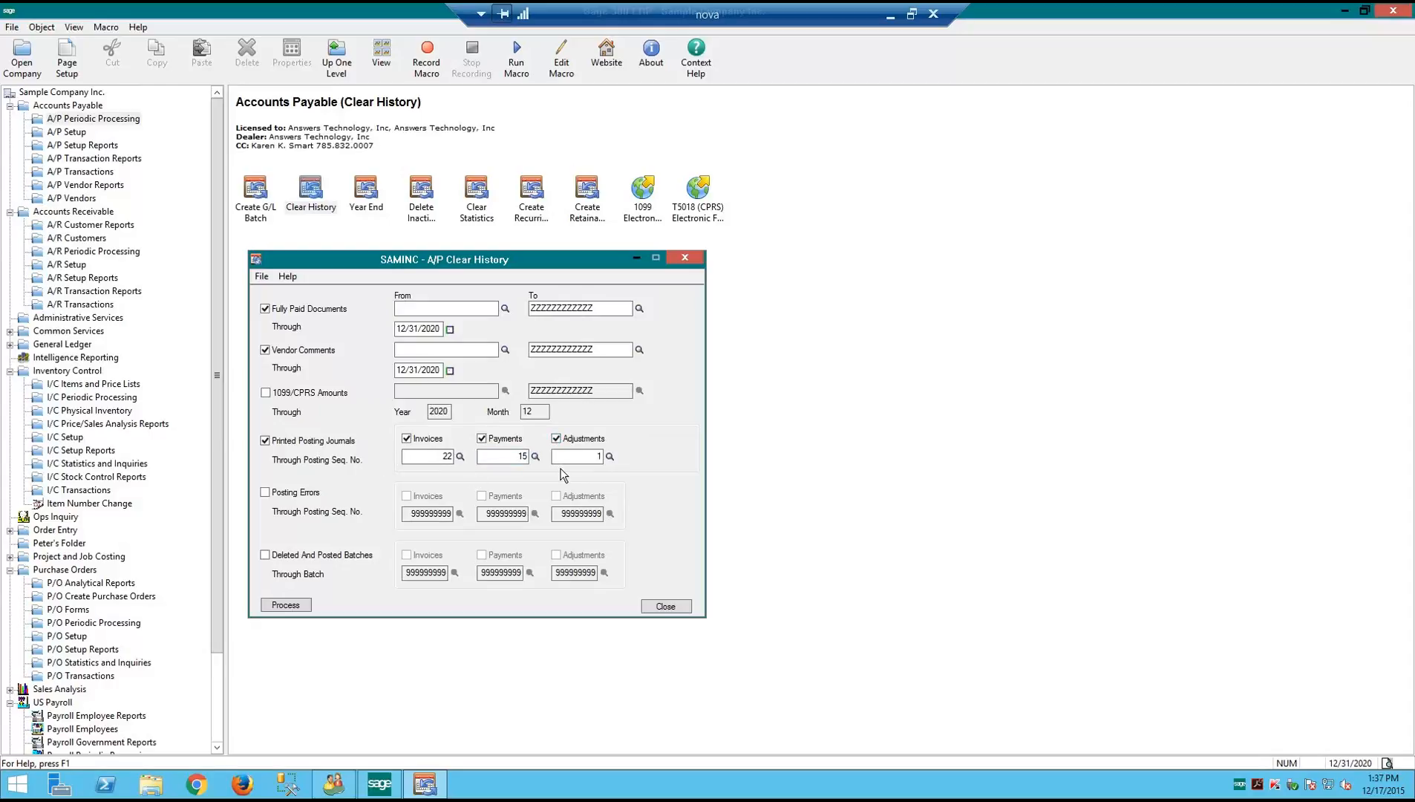
pyautogui.click(265, 441)
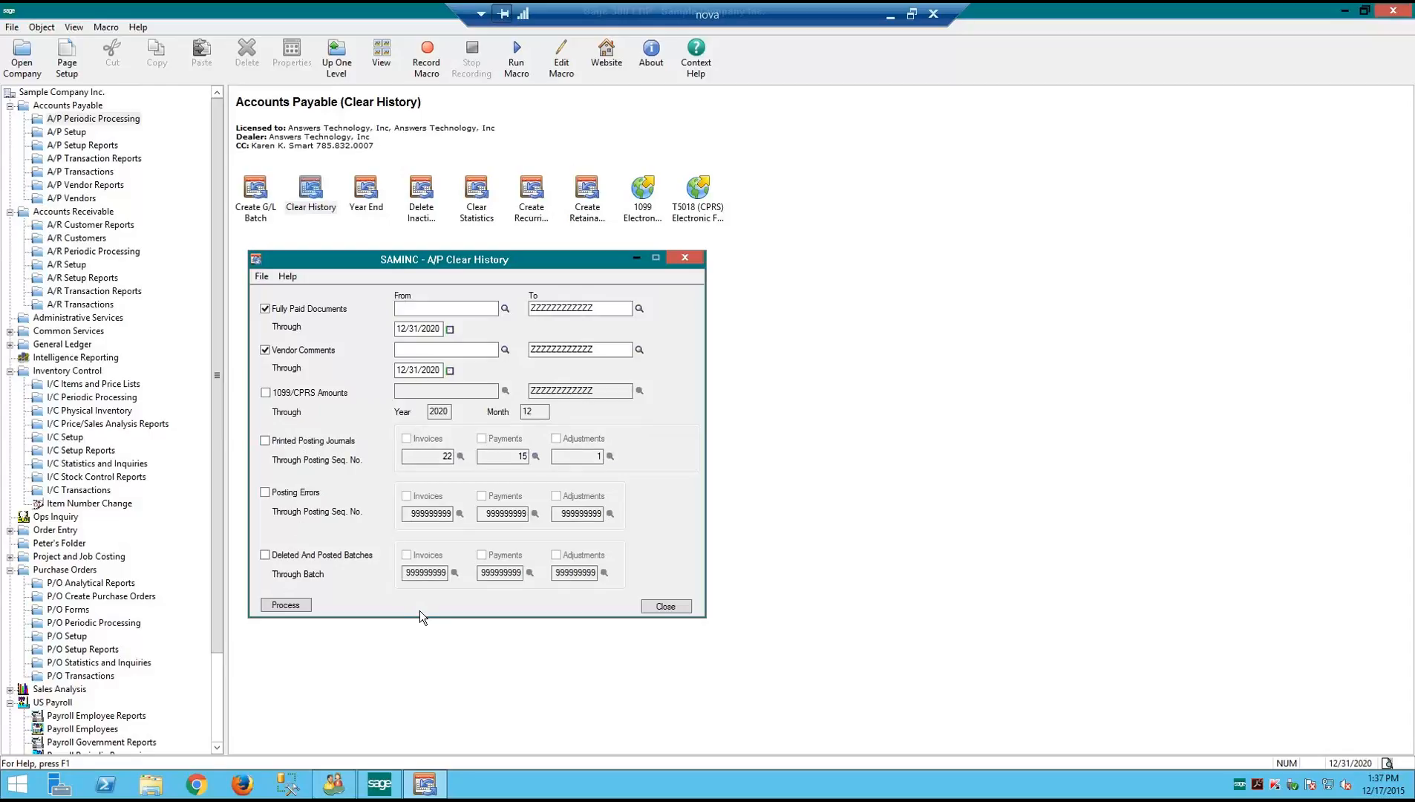
pyautogui.click(658, 606)
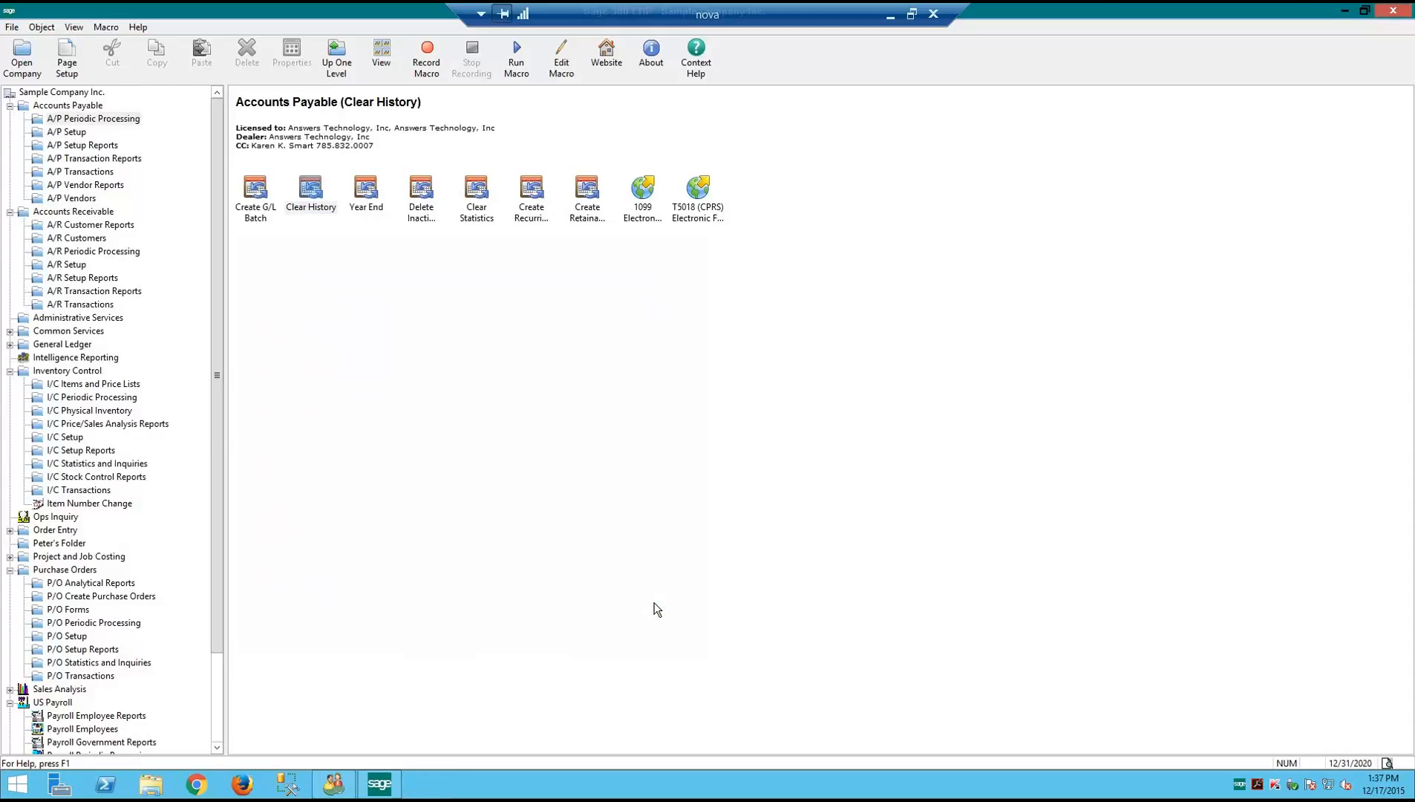
# Open Delete Inactive Records from A/P periodic processing and include inactive vendors in the deletion
pyautogui.click(319, 205)
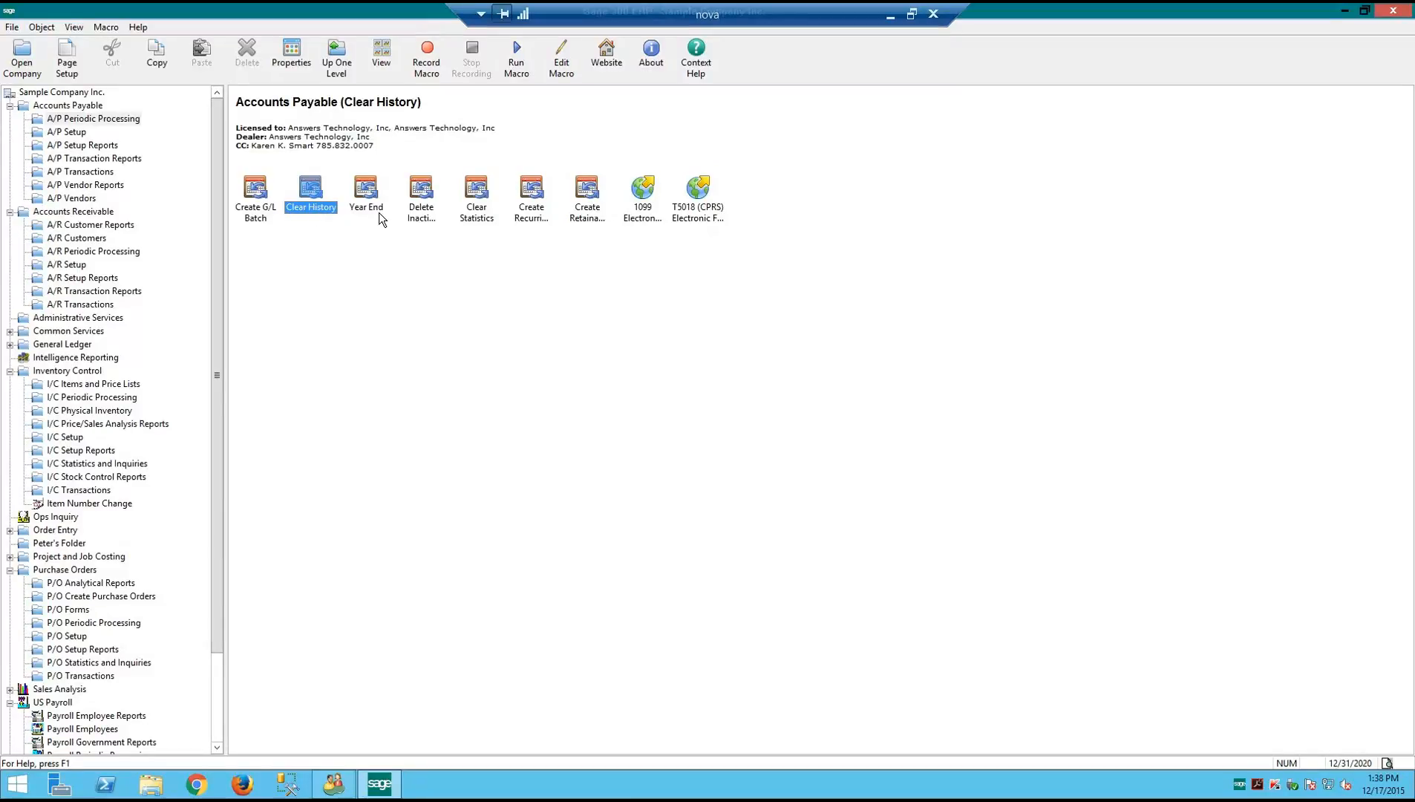
pyautogui.click(420, 206)
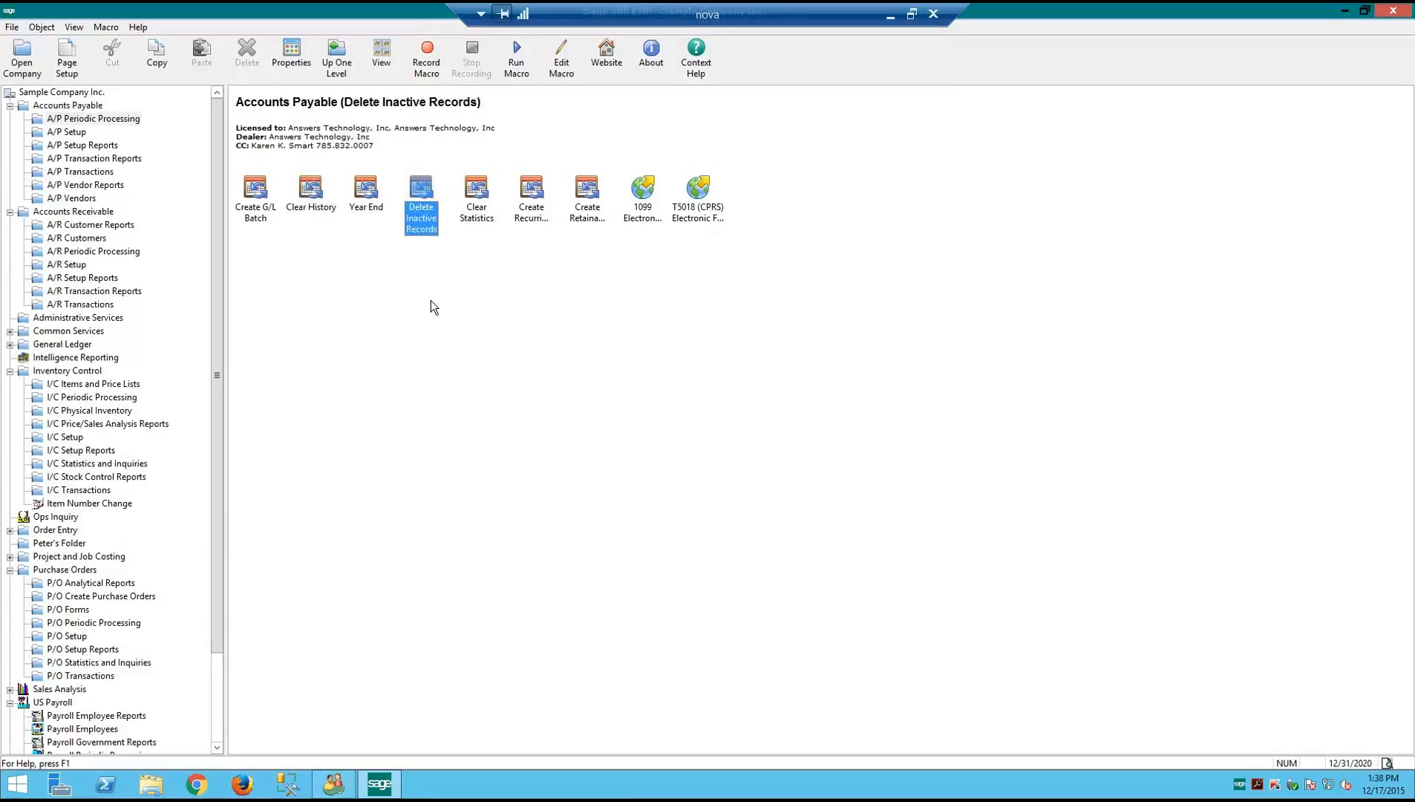
pyautogui.doubleClick(427, 227)
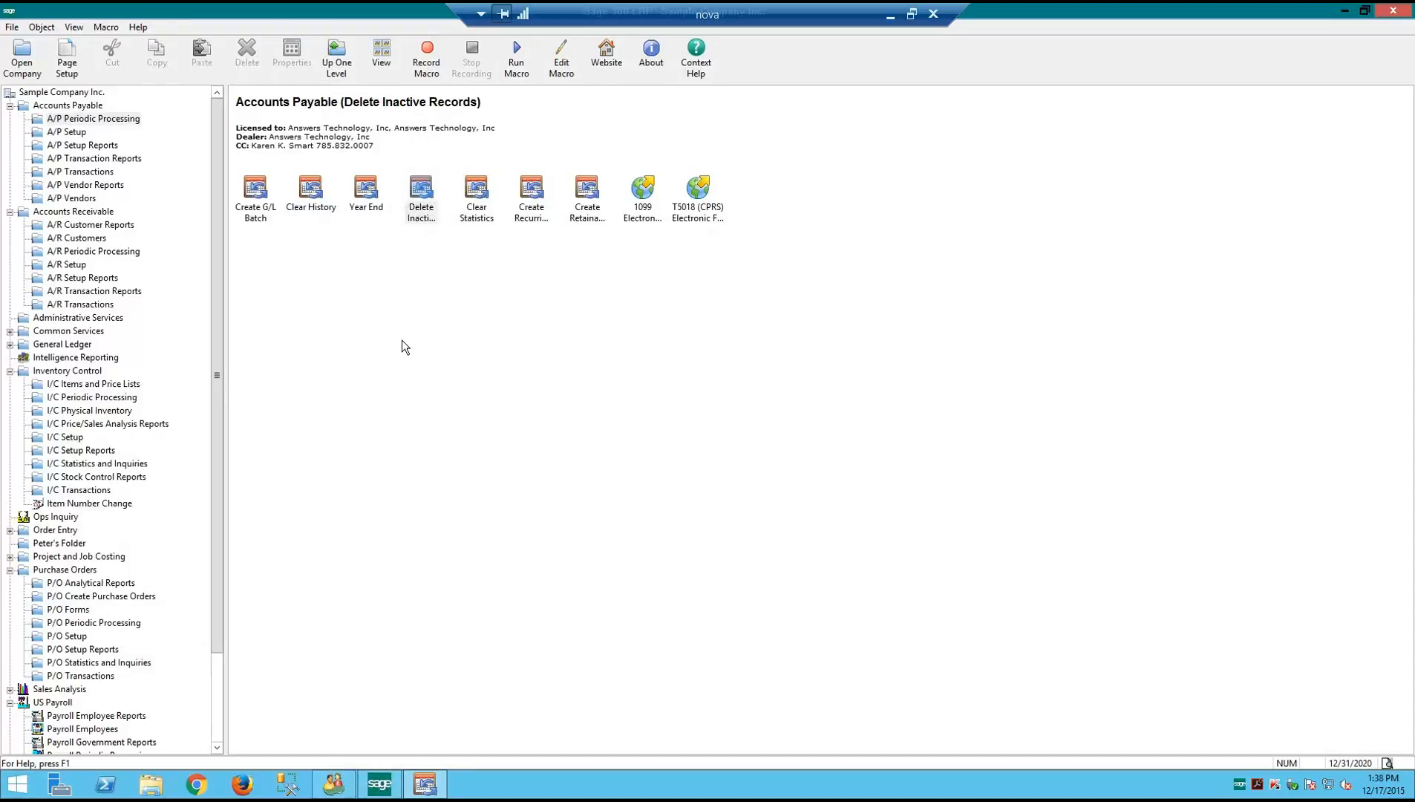
pyautogui.click(523, 372)
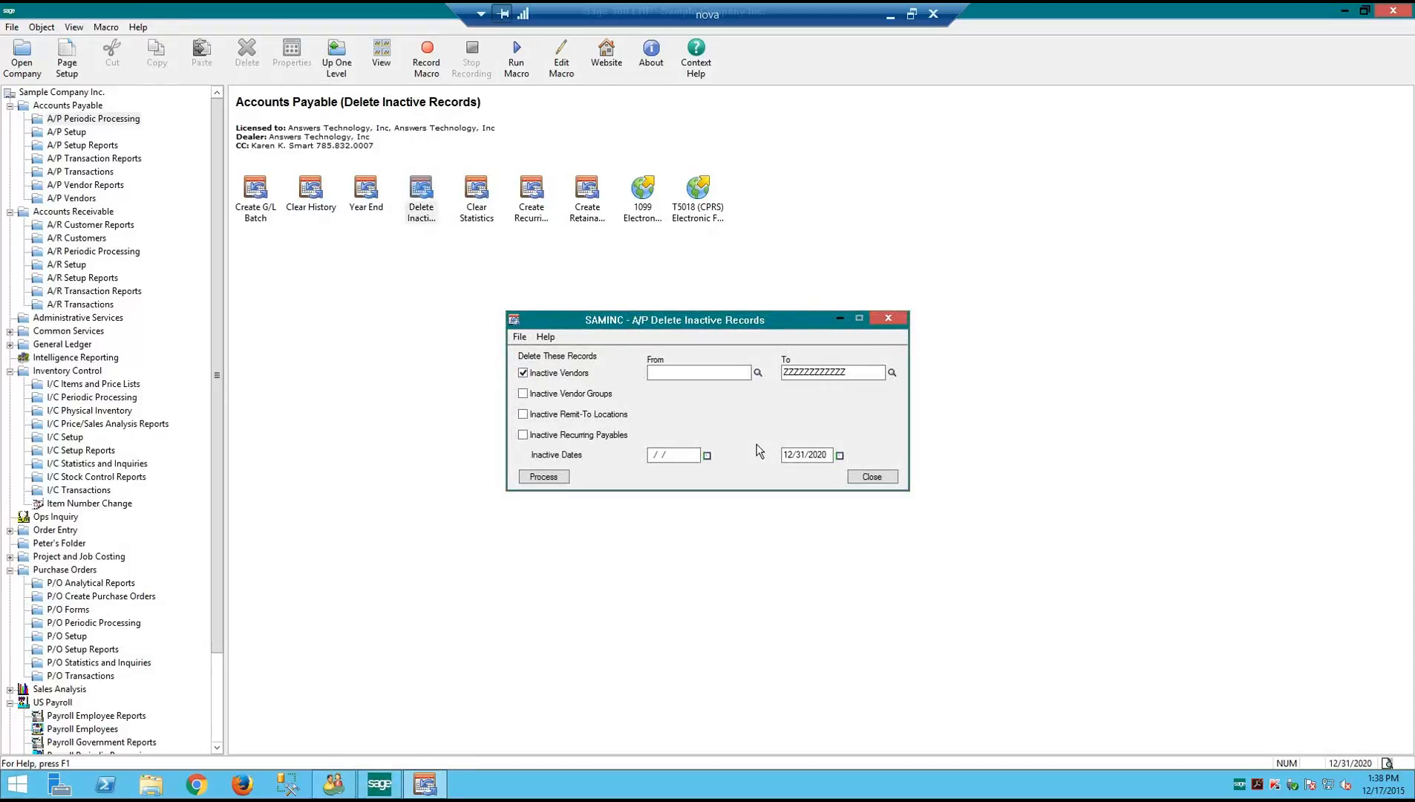
pyautogui.click(669, 374)
# Include inactive vendor groups, remit-to locations and recurring payables in the deletion, and close Delete Inactive Records without processing
pyautogui.click(523, 392)
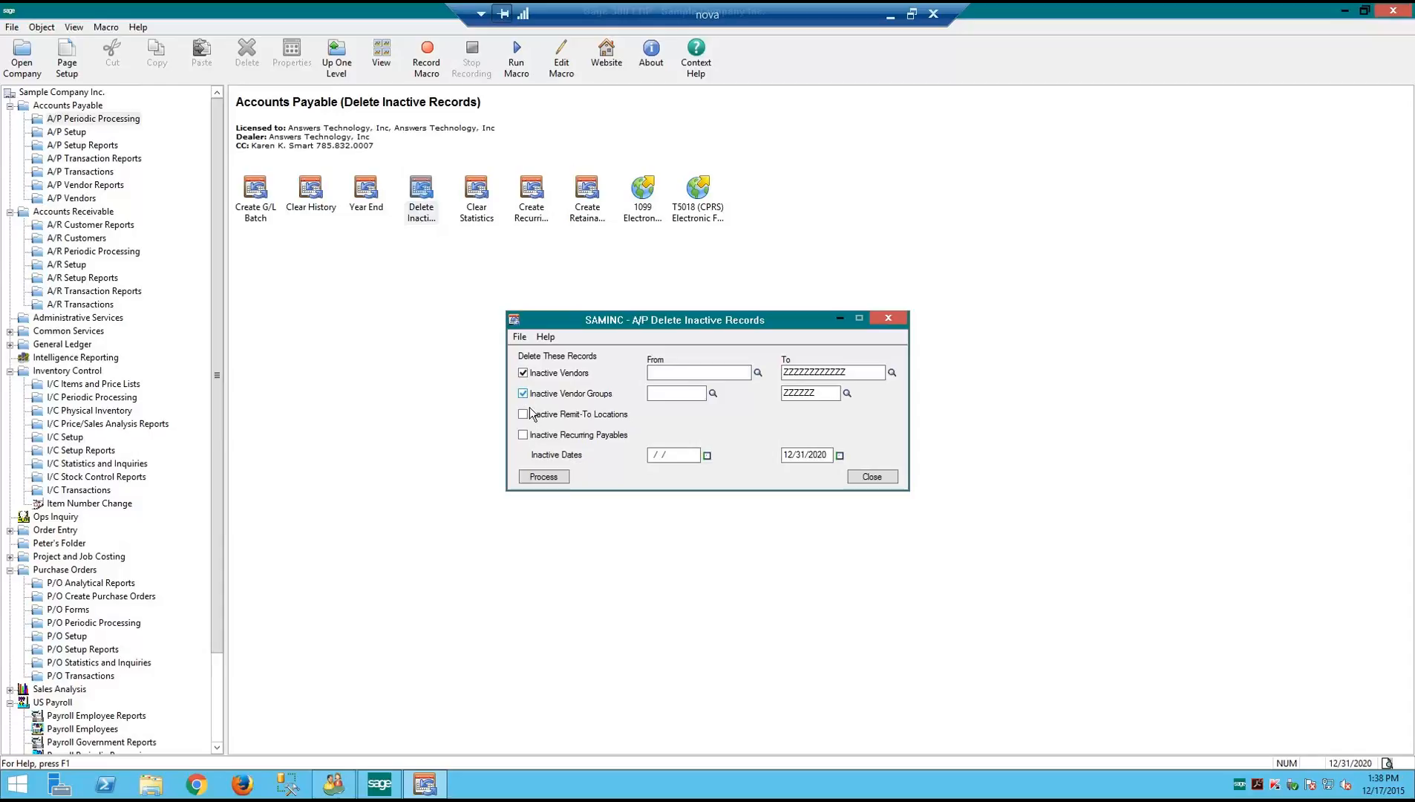
pyautogui.click(523, 414)
pyautogui.click(523, 435)
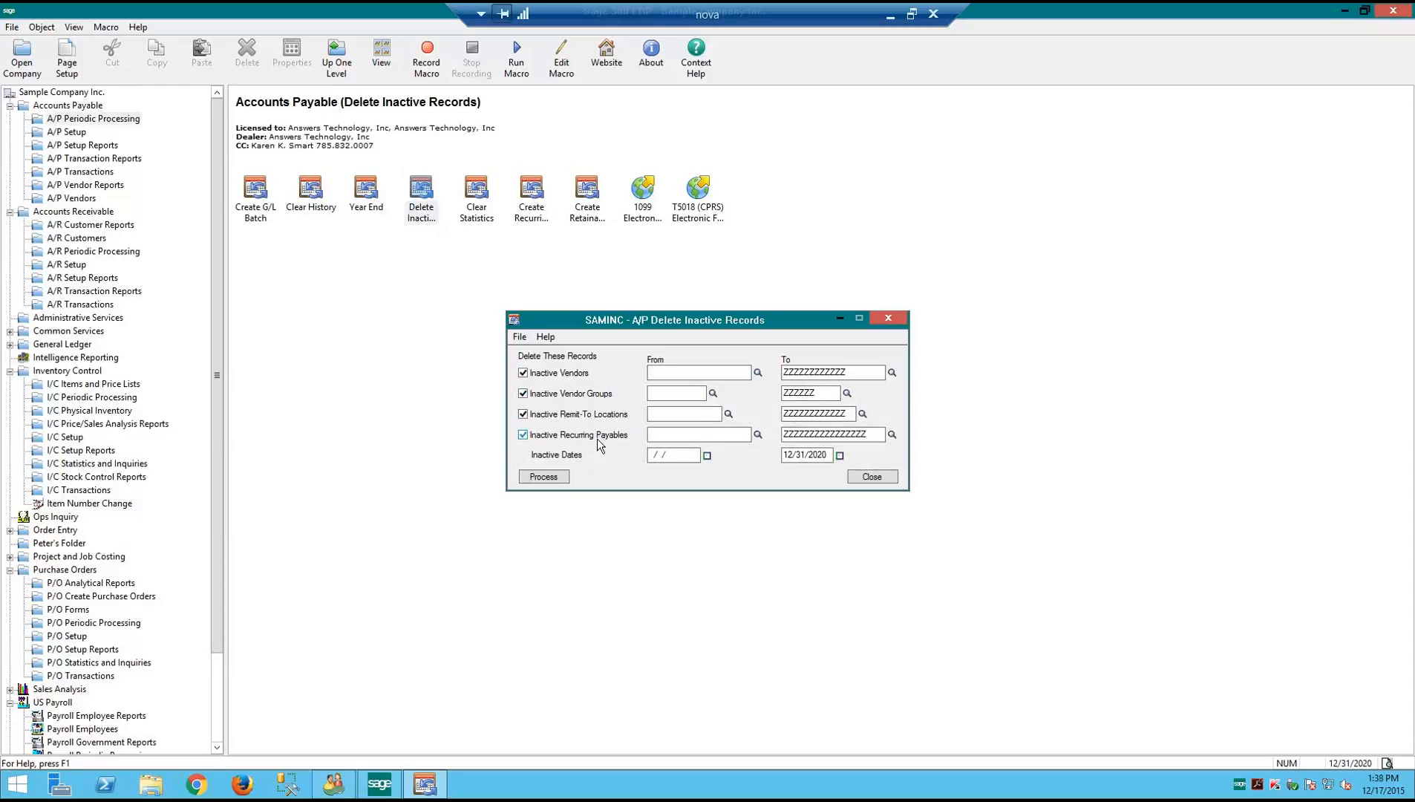
pyautogui.click(654, 455)
pyautogui.click(871, 478)
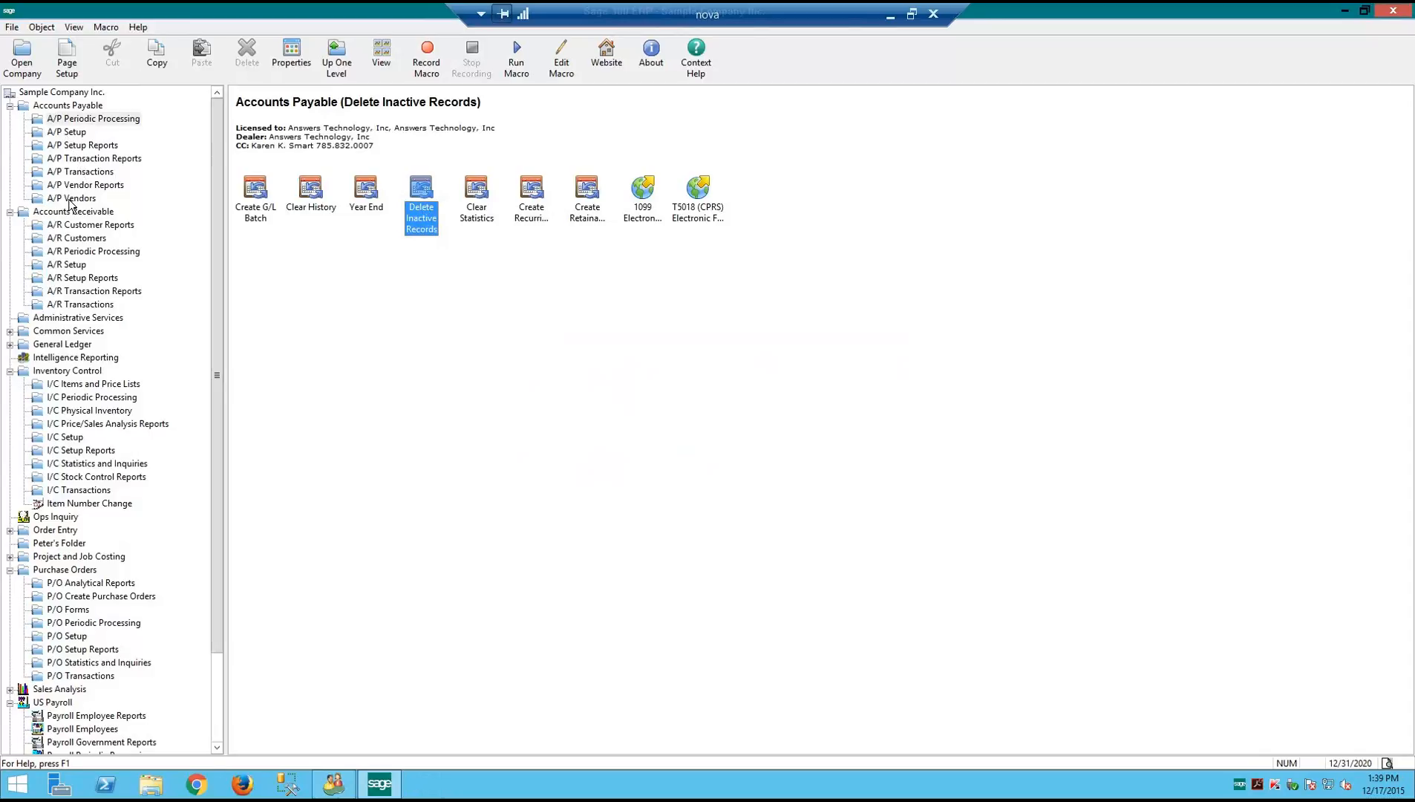
# Open the A/P vendor record for Chloride Systems, try to mark the vendor inactive, and close the record
pyautogui.click(71, 198)
pyautogui.doubleClick(311, 193)
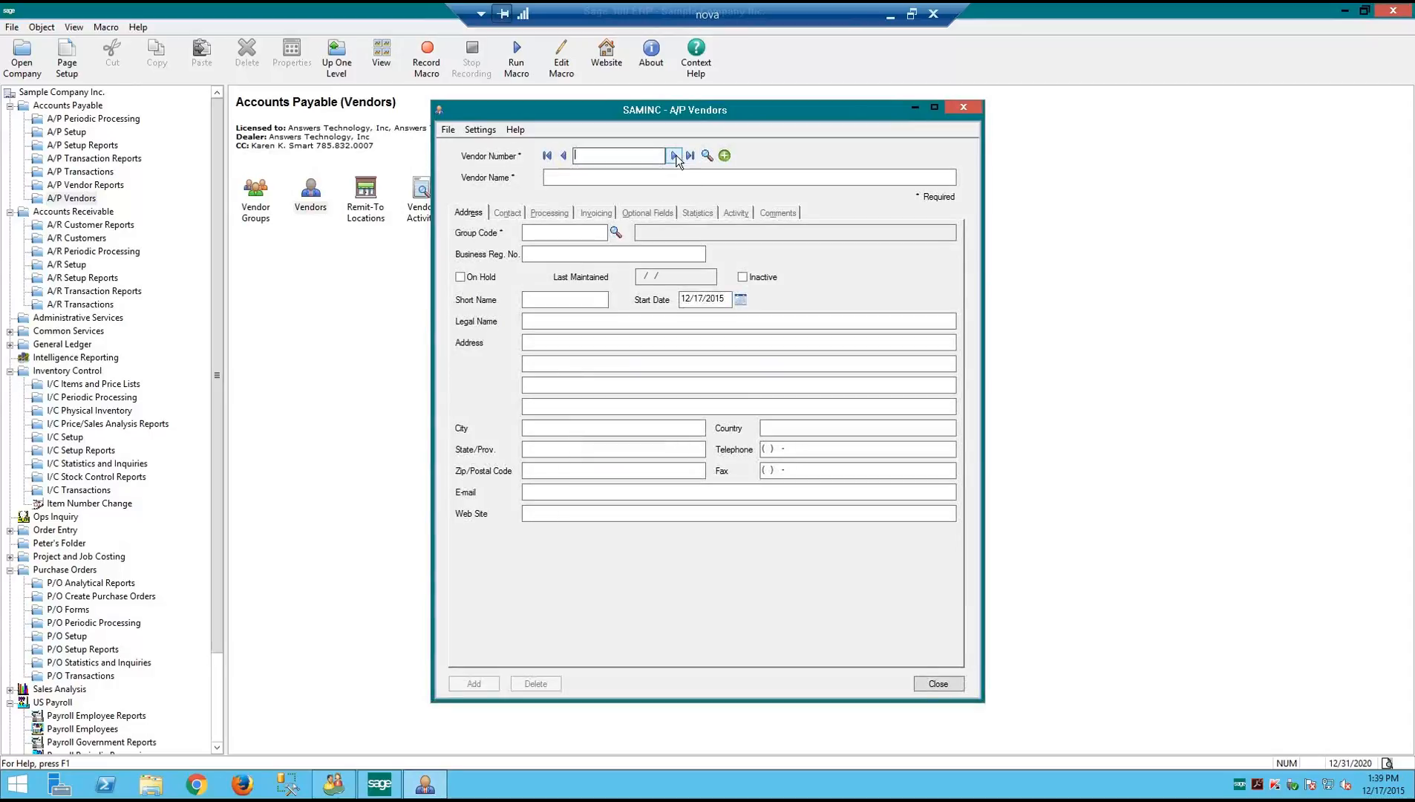
pyautogui.click(743, 277)
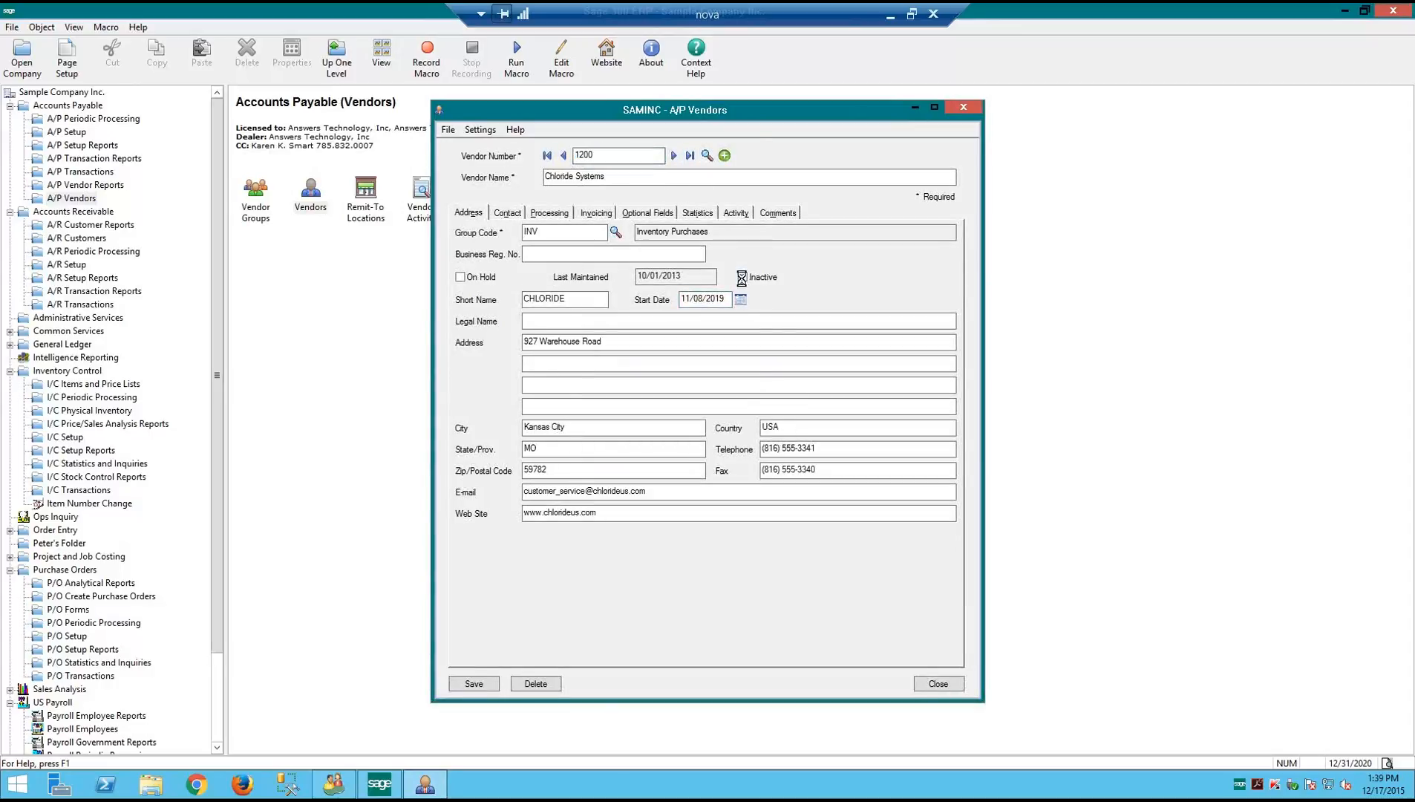
pyautogui.click(733, 265)
pyautogui.click(742, 277)
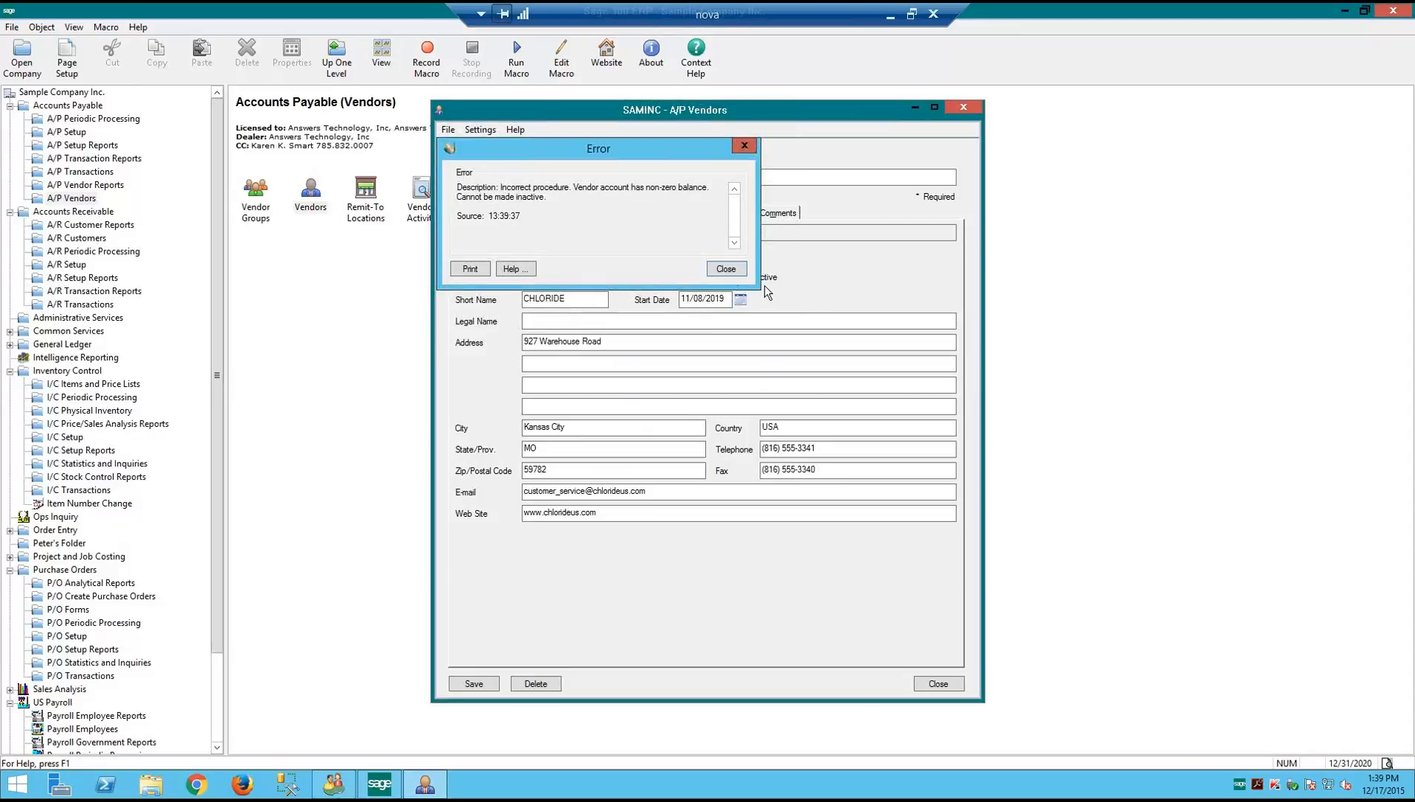
pyautogui.click(732, 270)
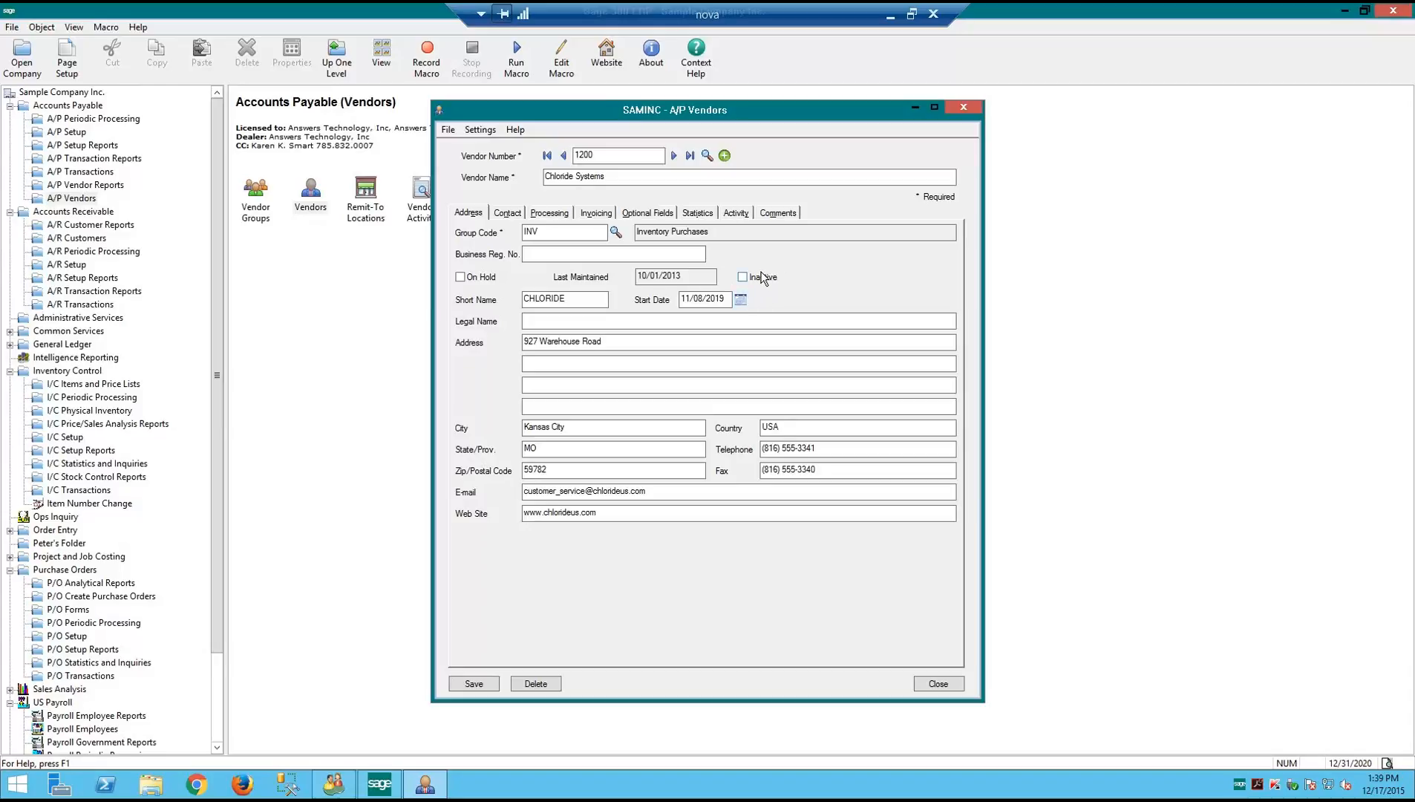
pyautogui.click(941, 682)
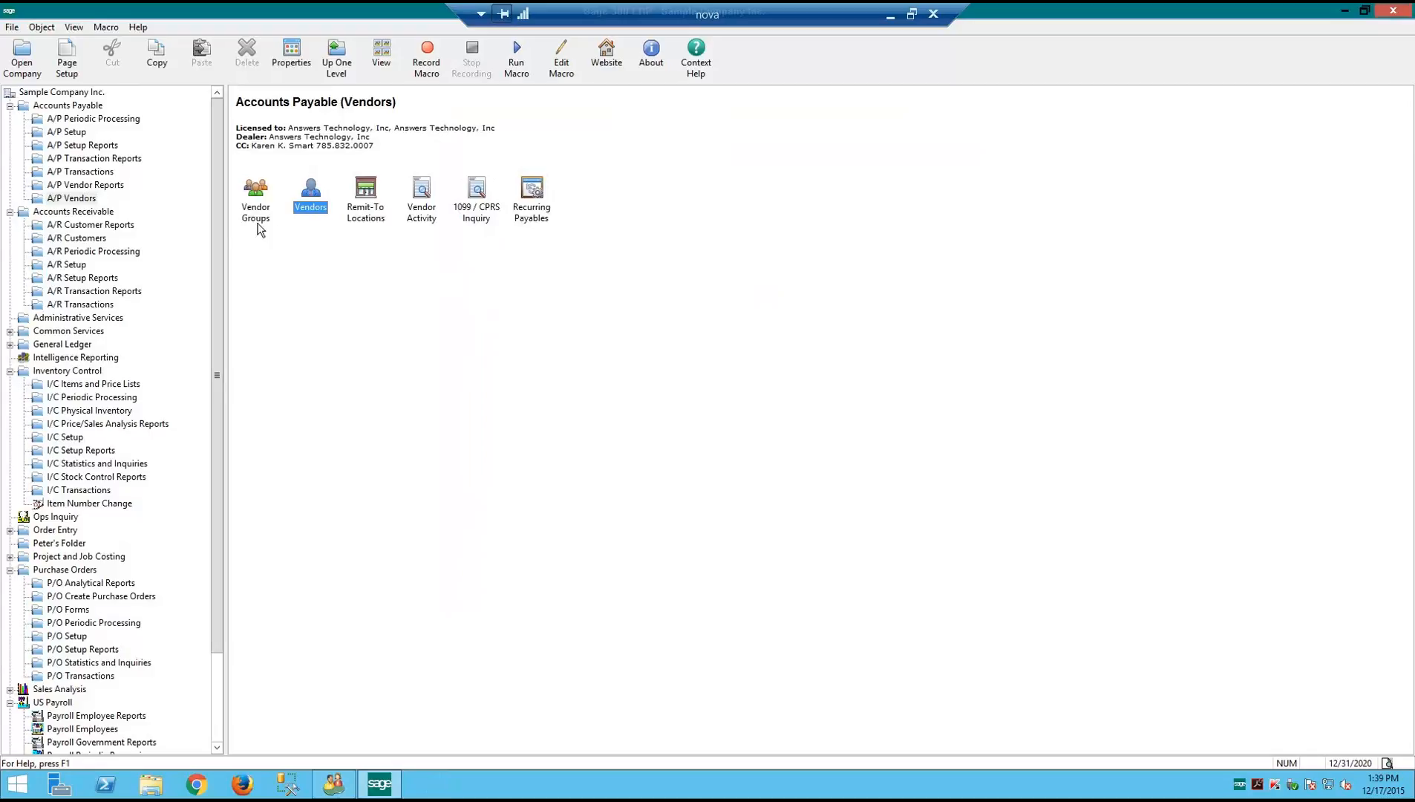
# Open Clear Statistics from A/P periodic processing and include vendor statistics and vendor group statistics
pyautogui.click(219, 238)
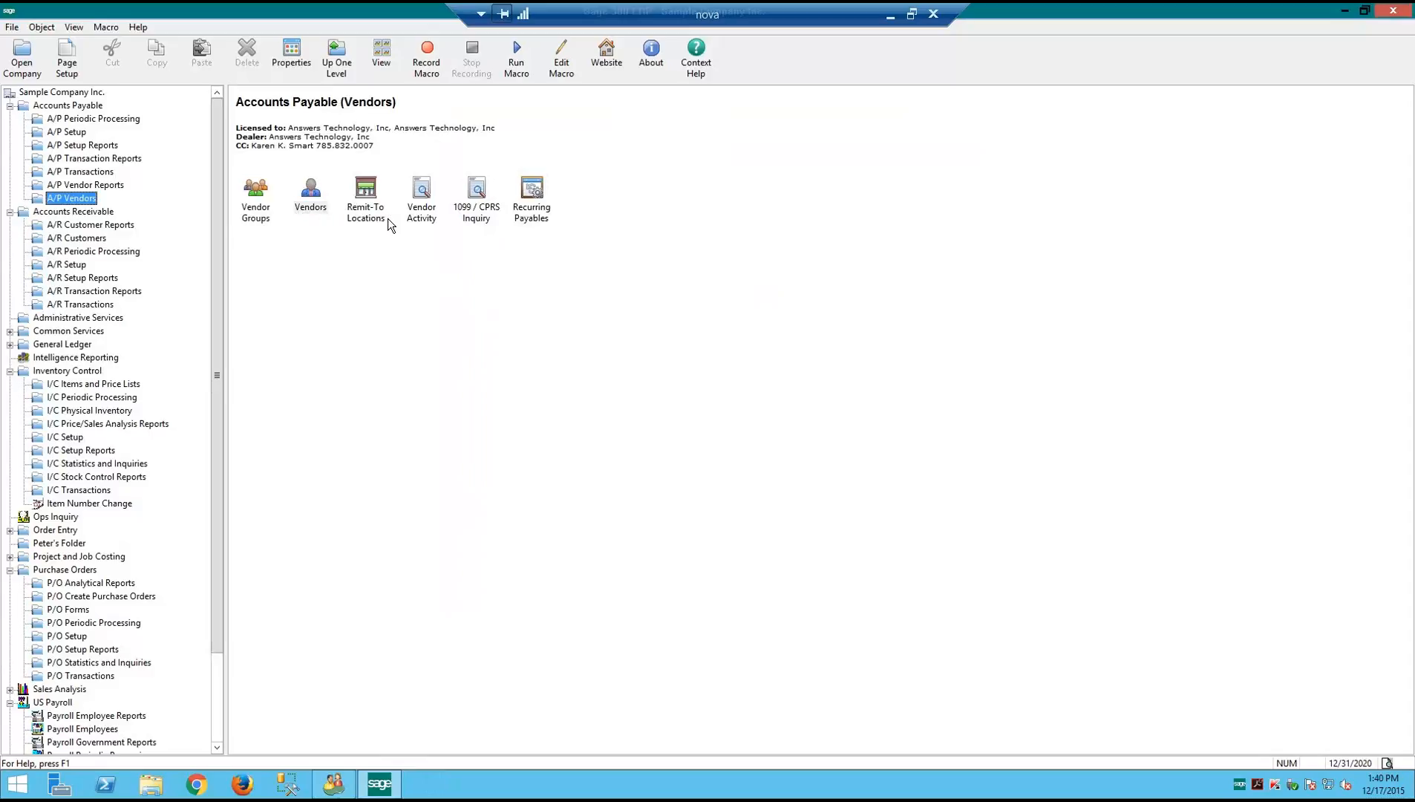
pyautogui.click(87, 120)
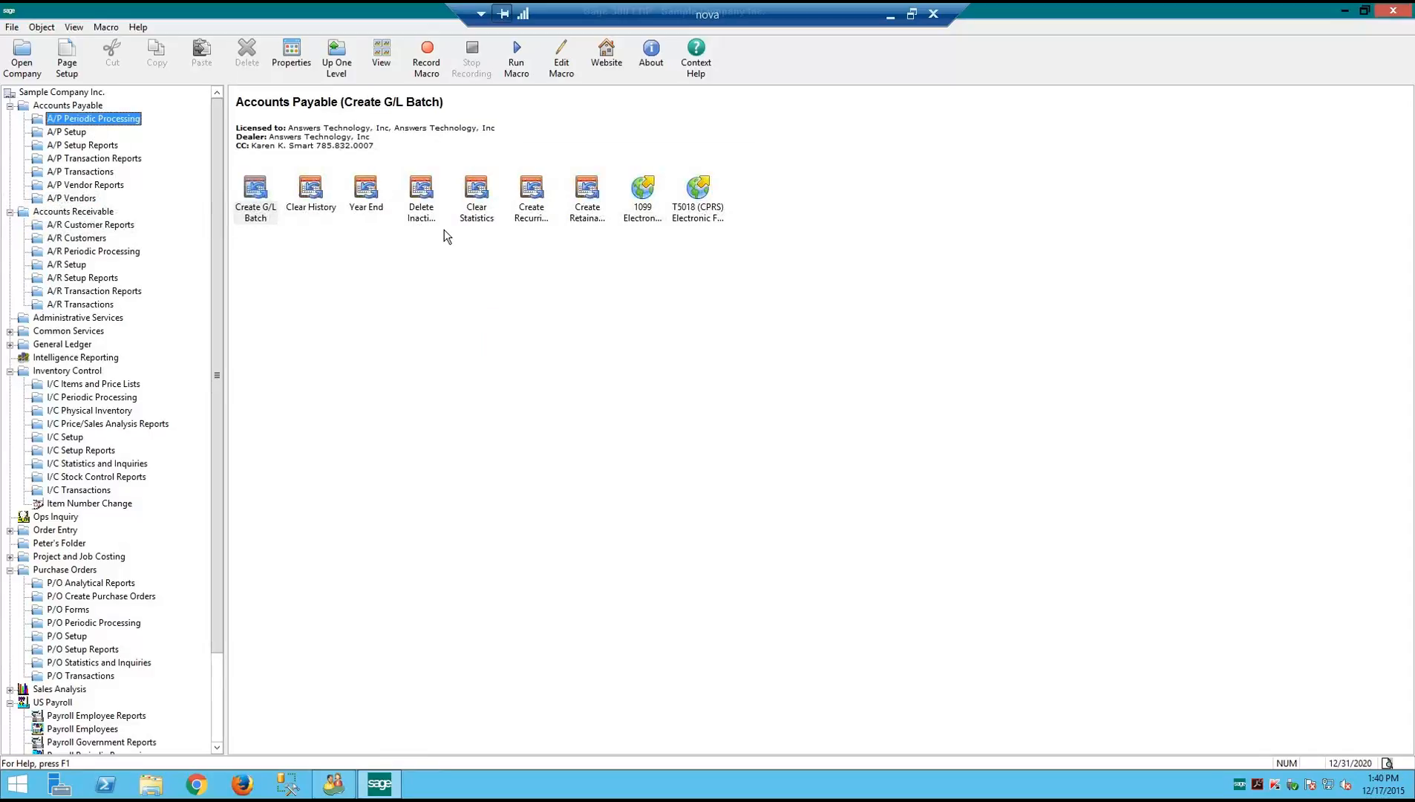
pyautogui.click(437, 216)
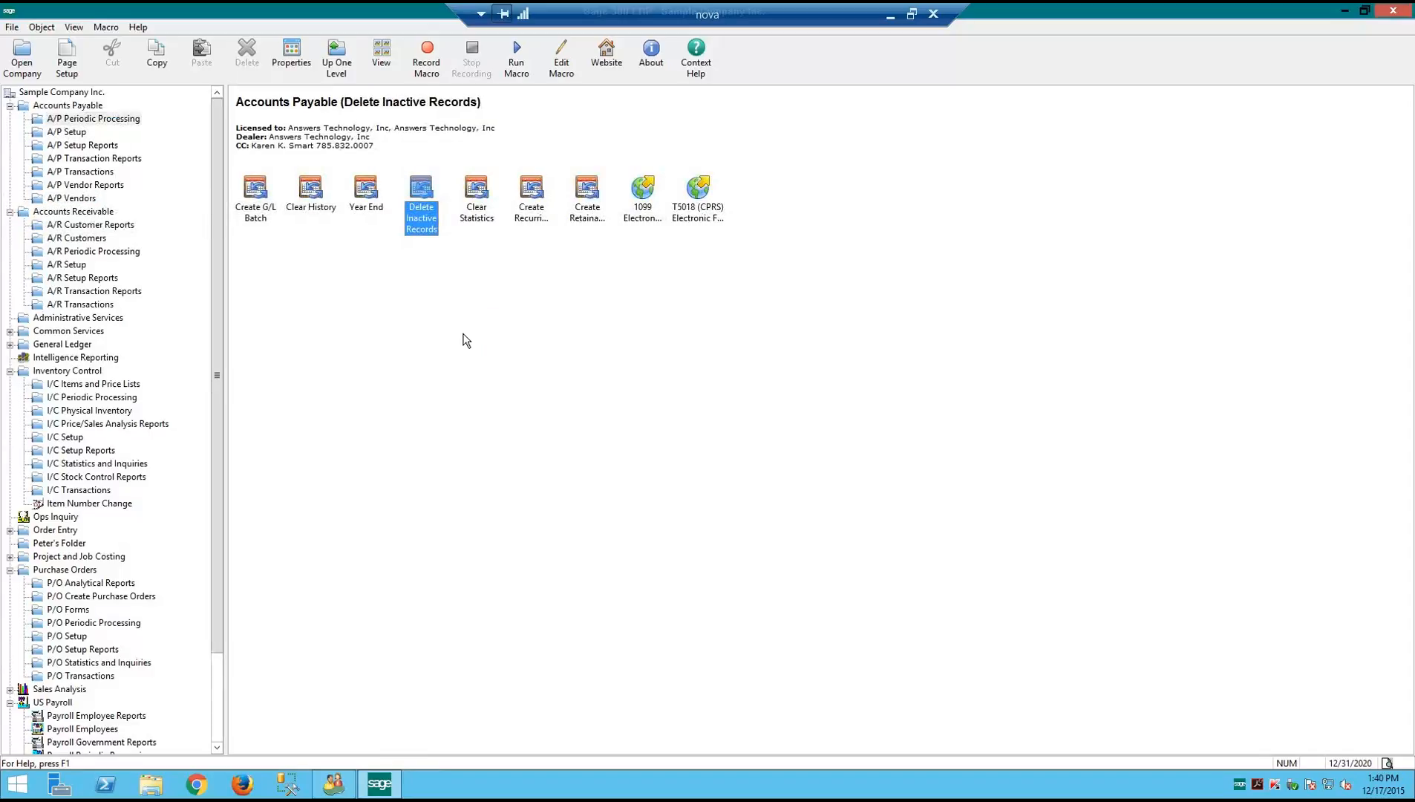
pyautogui.doubleClick(477, 211)
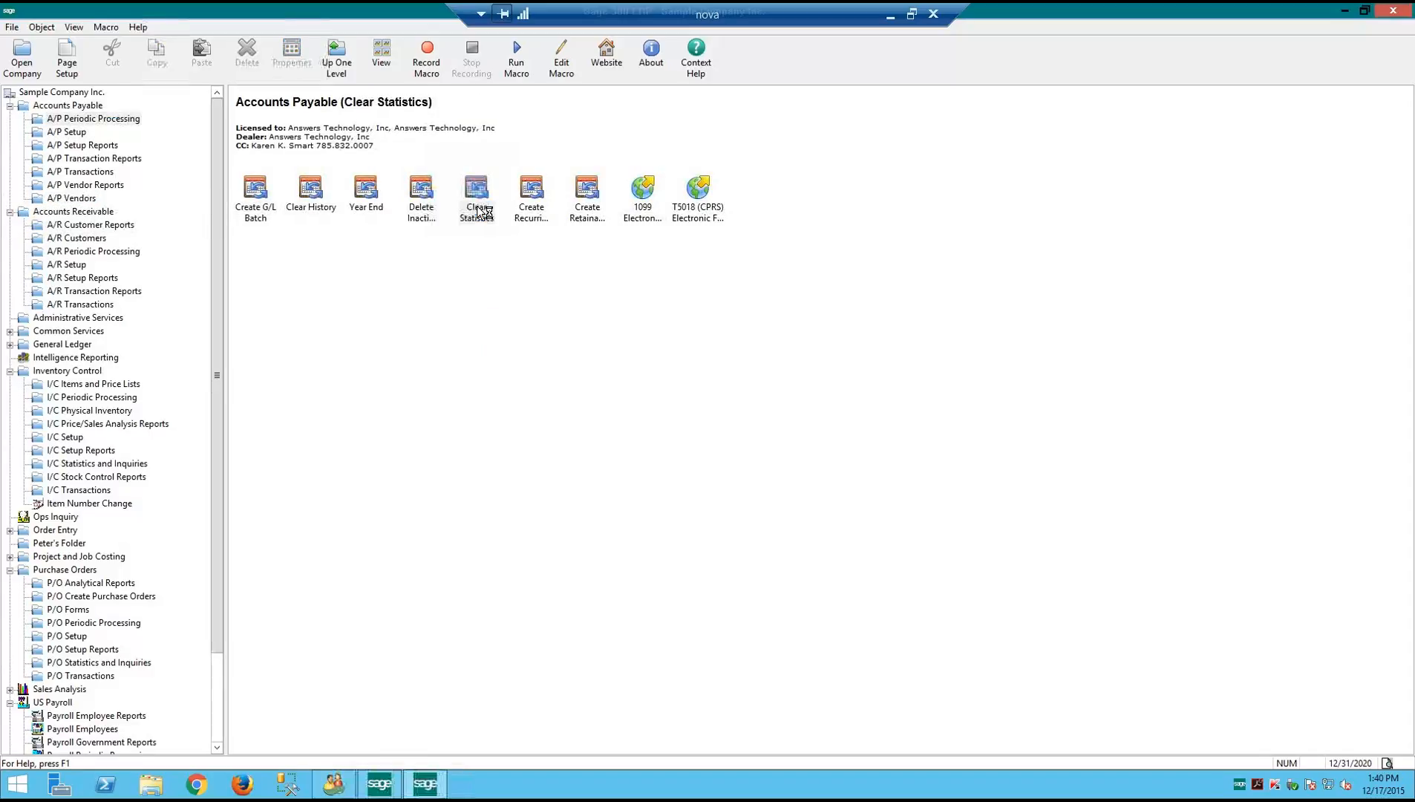
pyautogui.click(519, 377)
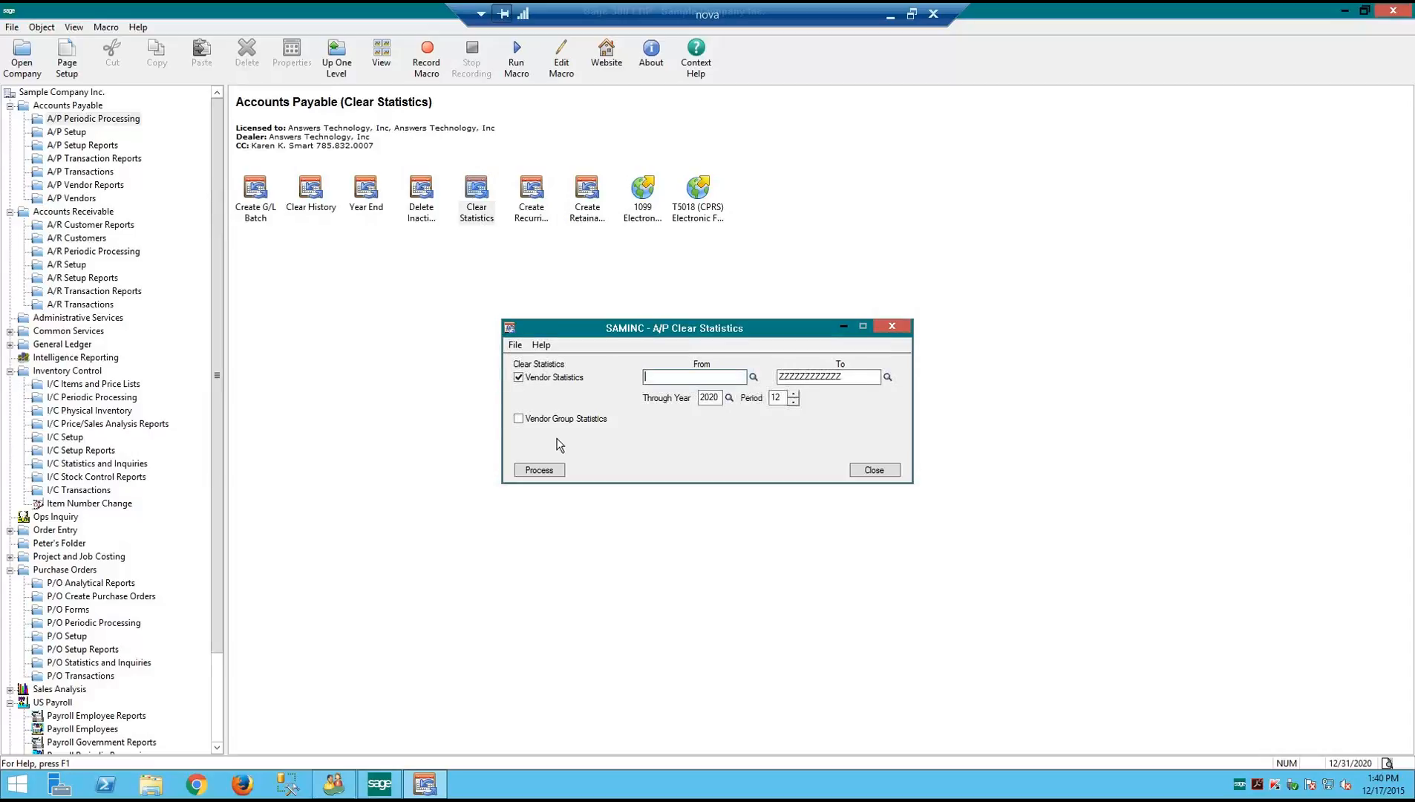
pyautogui.click(520, 419)
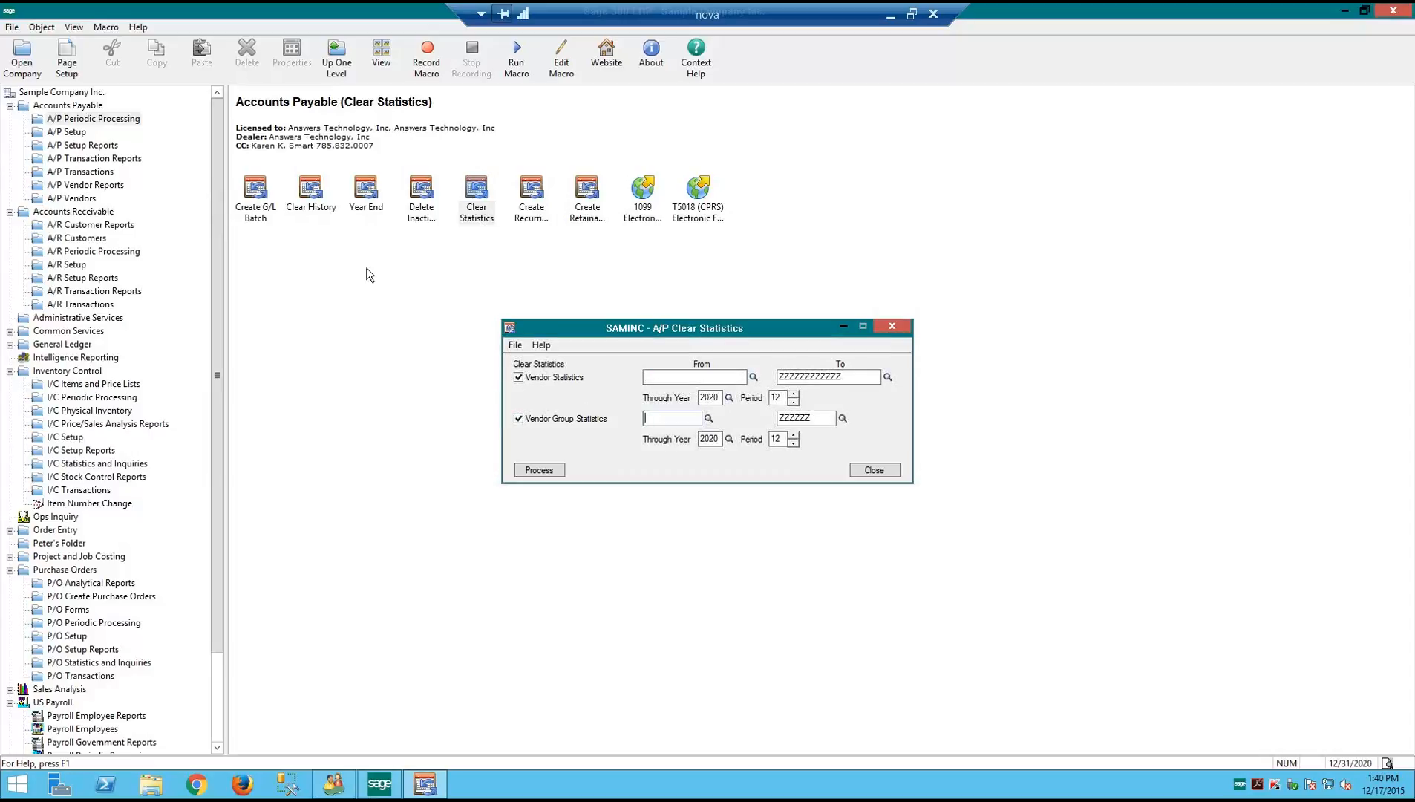
# Review the period and year statistics in the Chloride Systems vendor record, and close the record
pyautogui.click(72, 198)
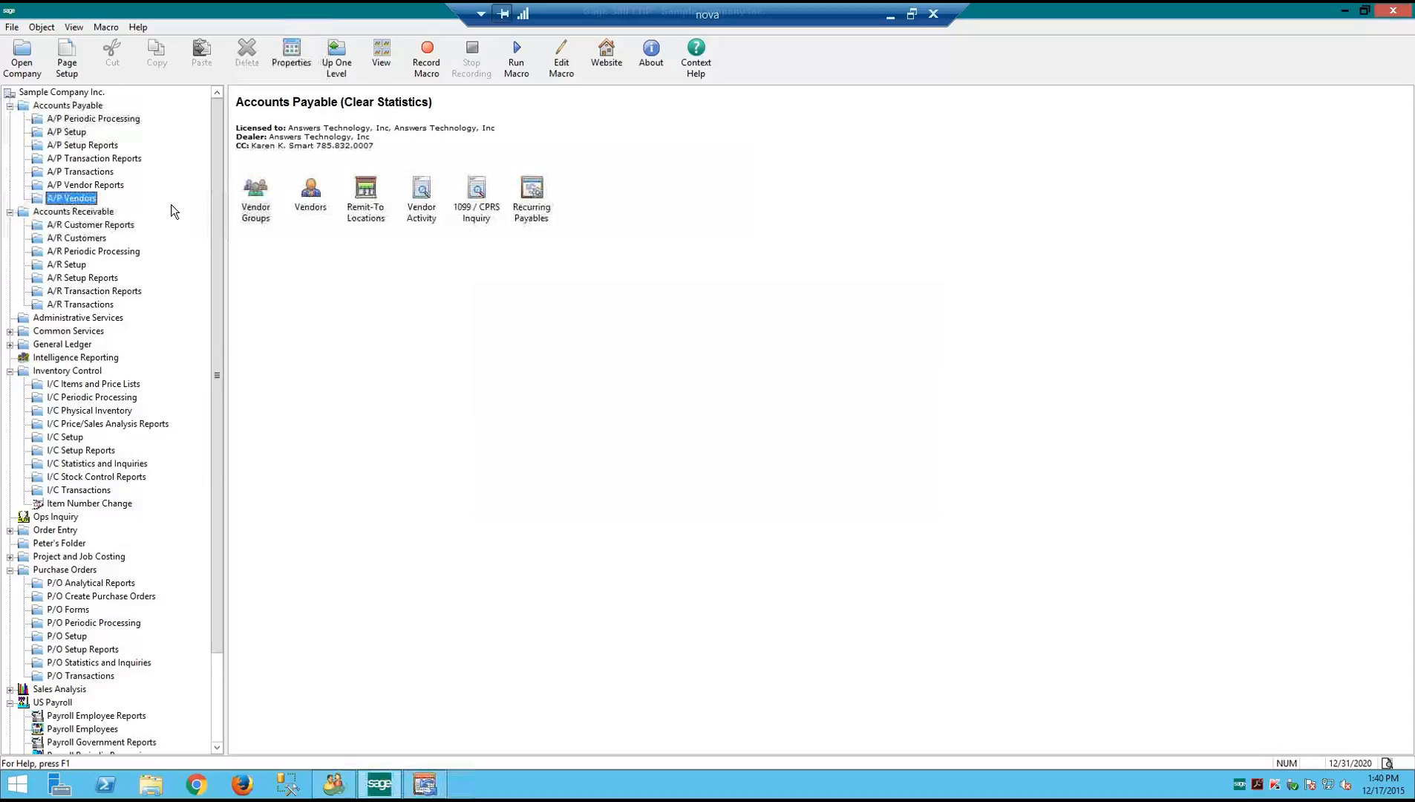
pyautogui.doubleClick(311, 194)
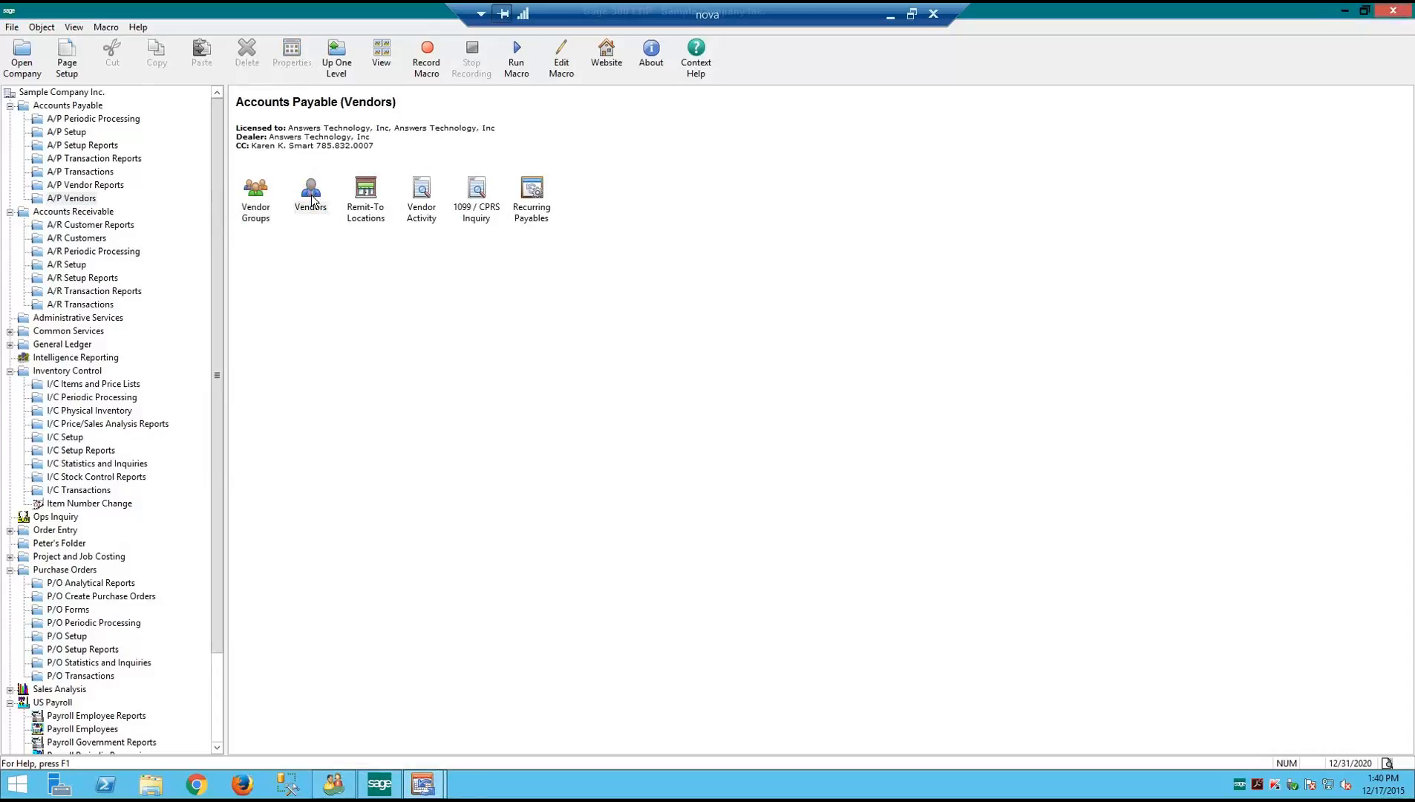
pyautogui.click(673, 155)
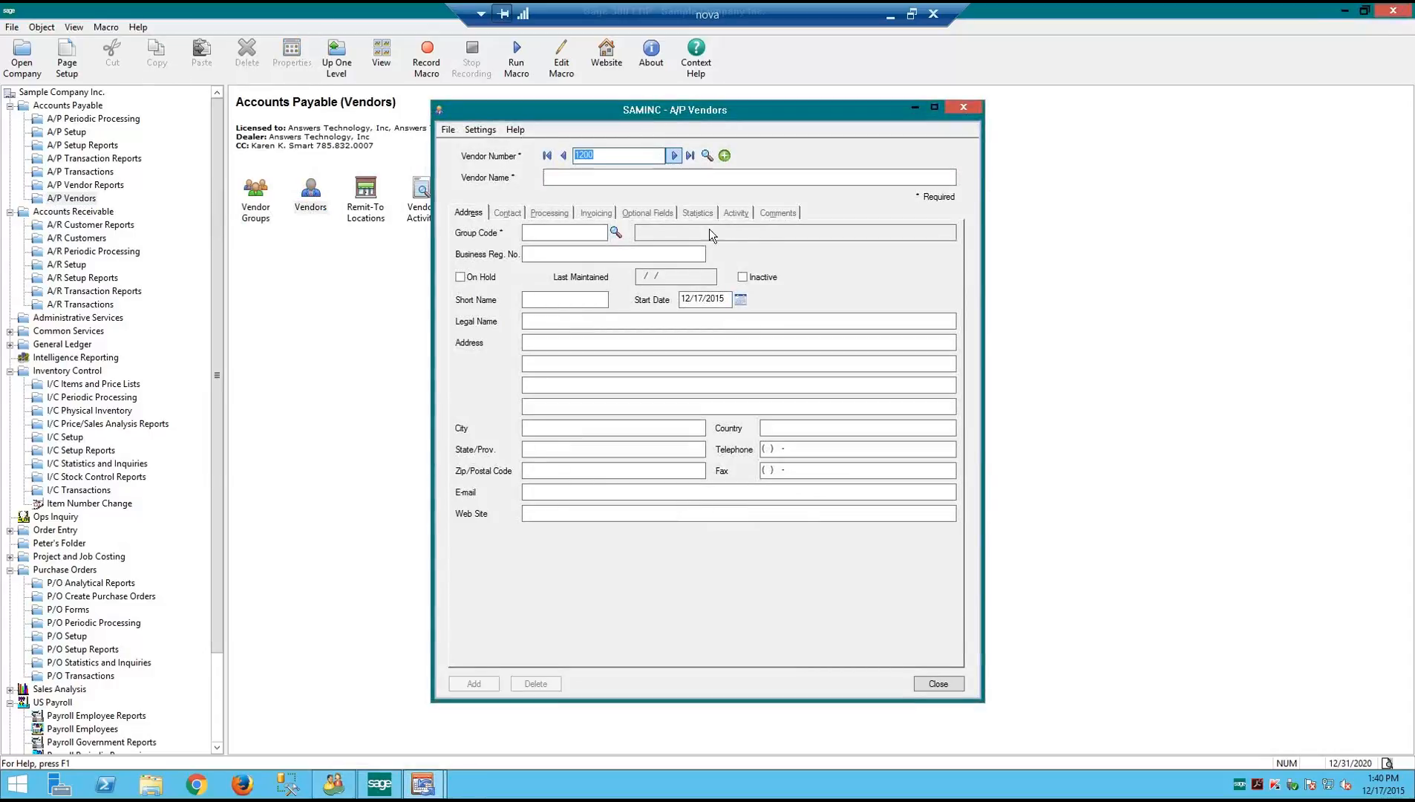
pyautogui.click(702, 214)
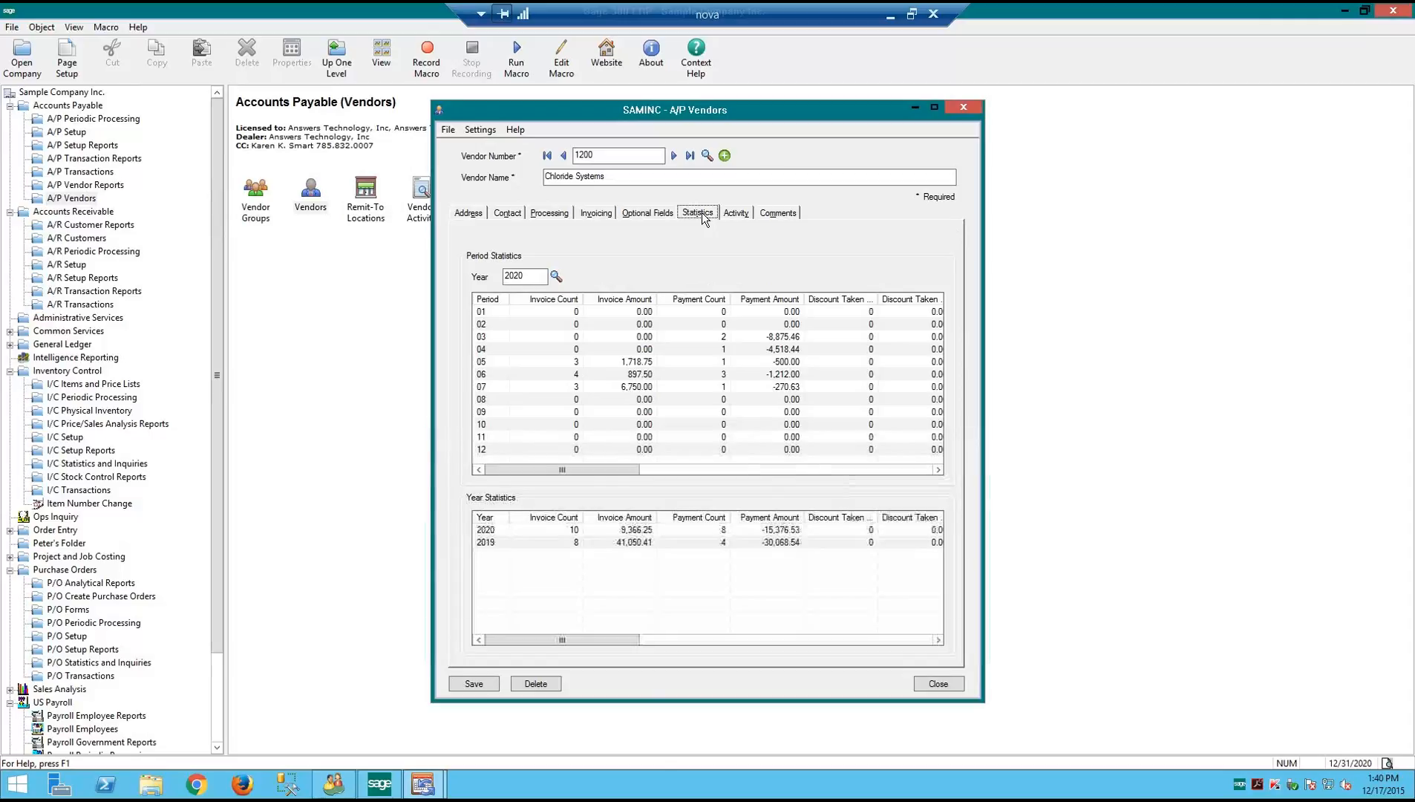
pyautogui.click(643, 314)
pyautogui.click(626, 364)
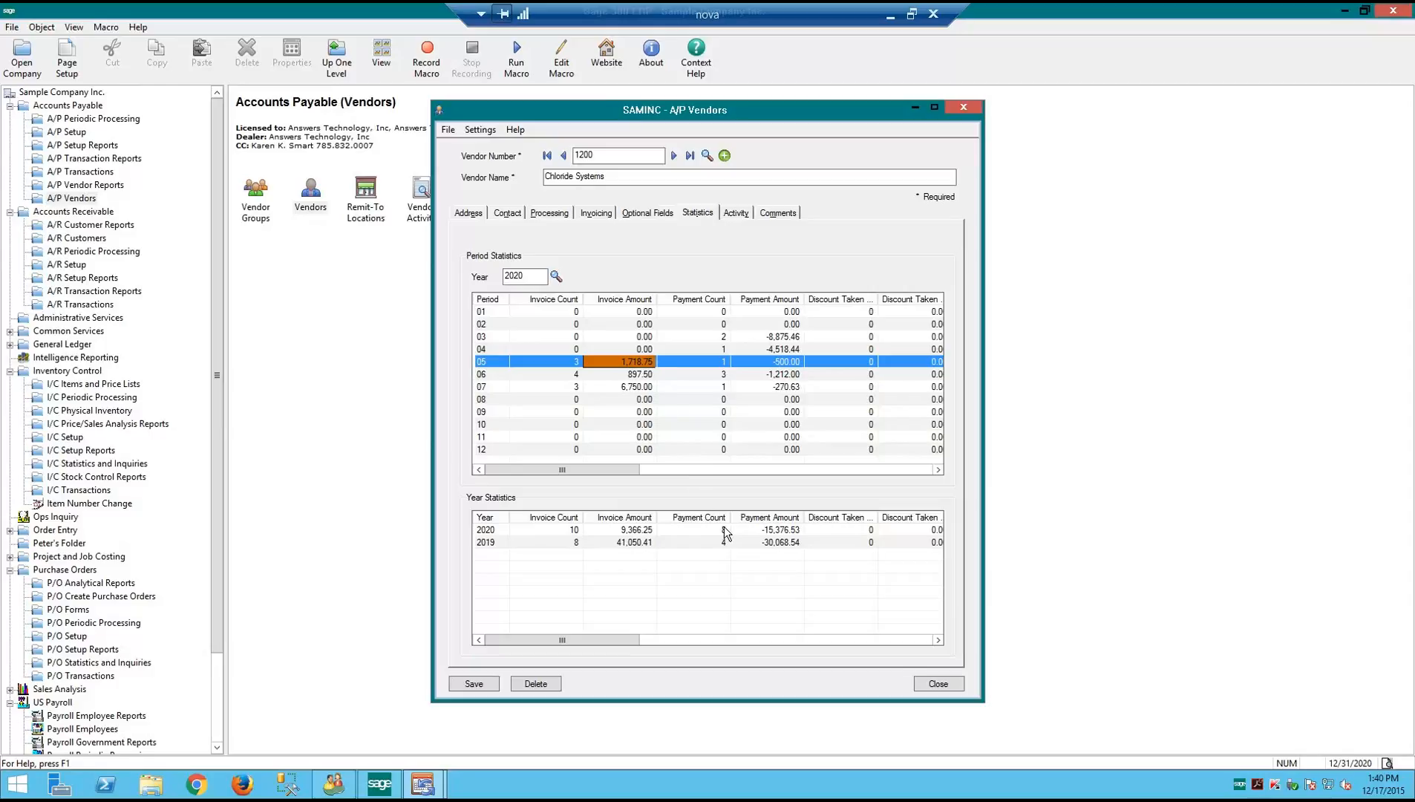
pyautogui.click(932, 682)
# Return to the open Clear Statistics window, check its year settings, and close it without processing
pyautogui.click(437, 785)
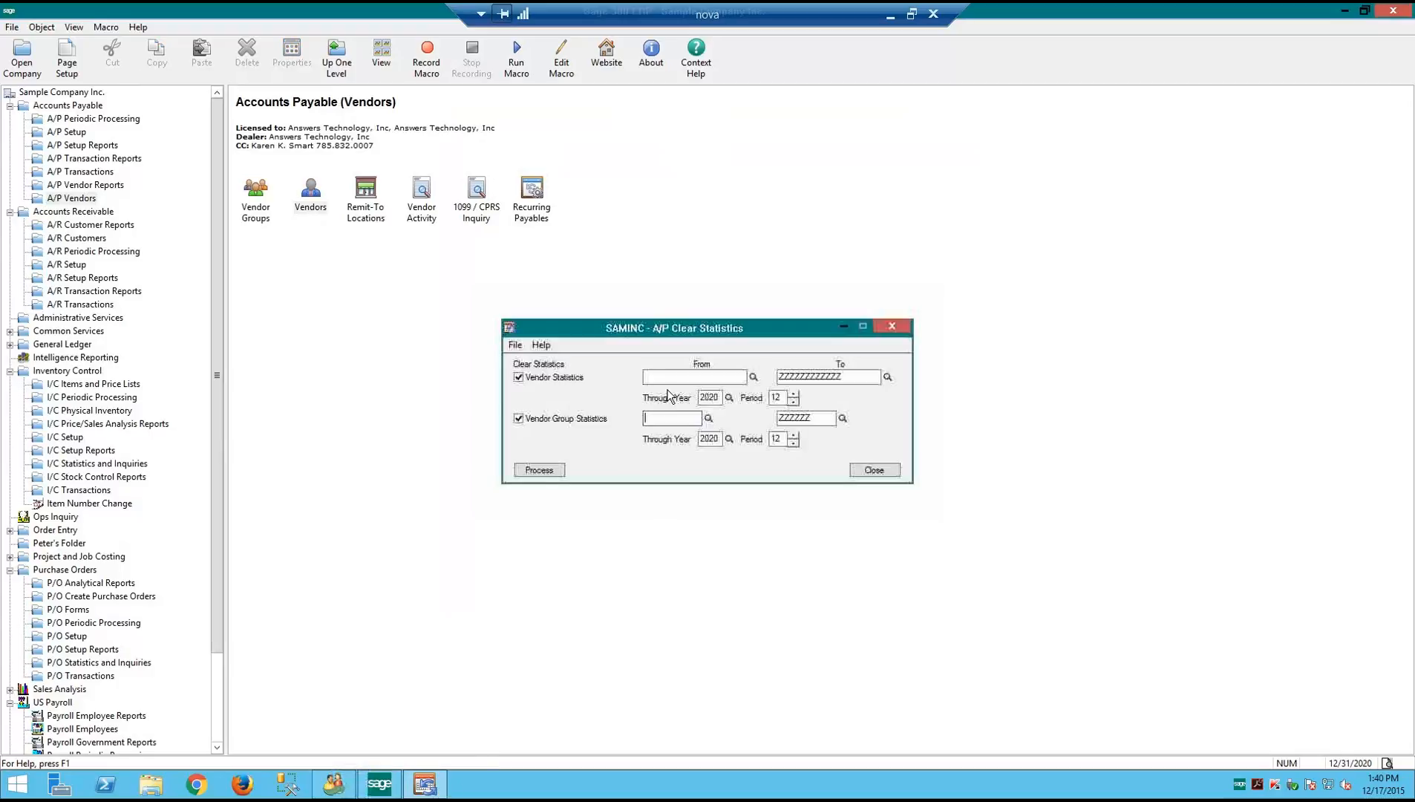
pyautogui.click(718, 399)
pyautogui.click(872, 474)
pyautogui.click(257, 196)
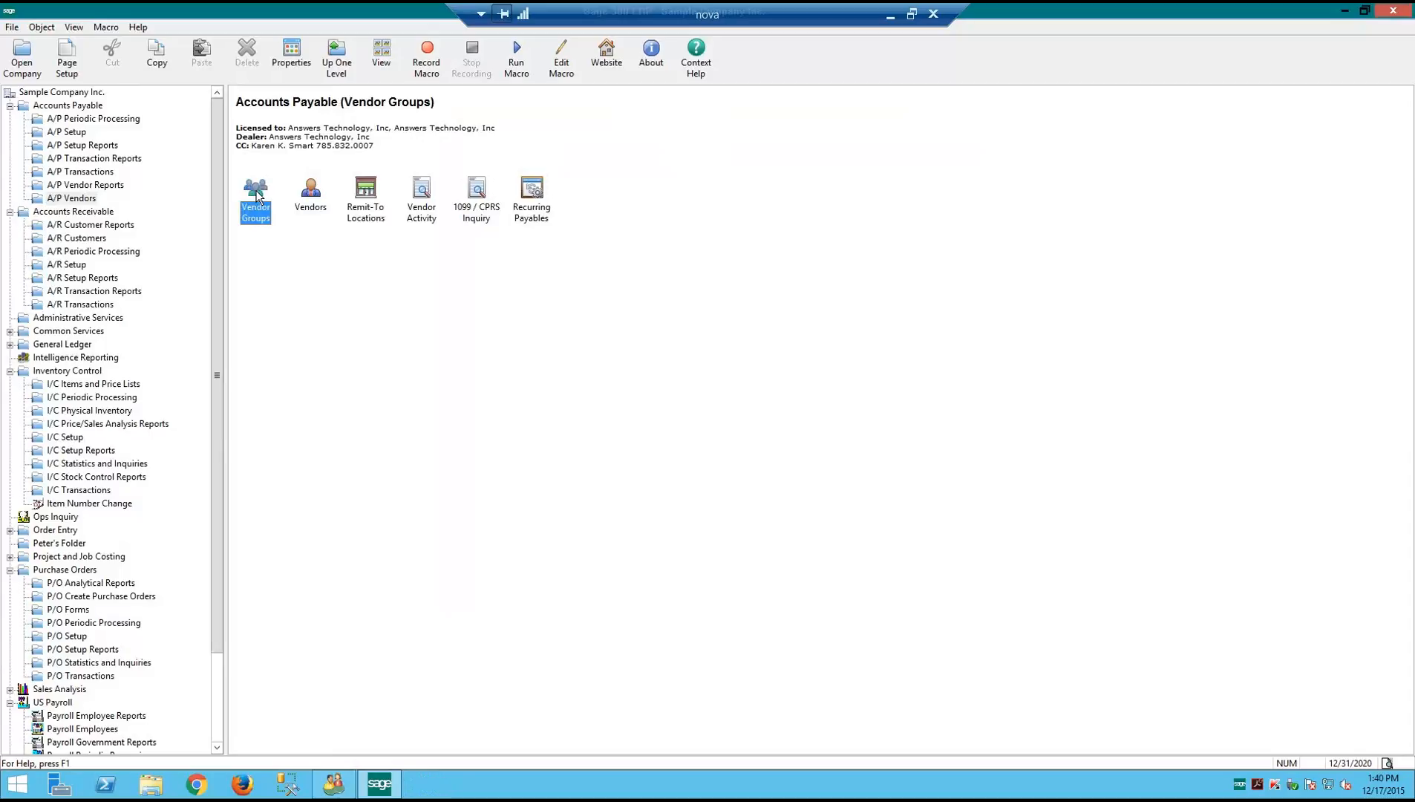
# Open A/P Year End and choose to reset all batch numbers, clear recurring payable year-to-date statistics, and clear activity statistics
pyautogui.click(72, 119)
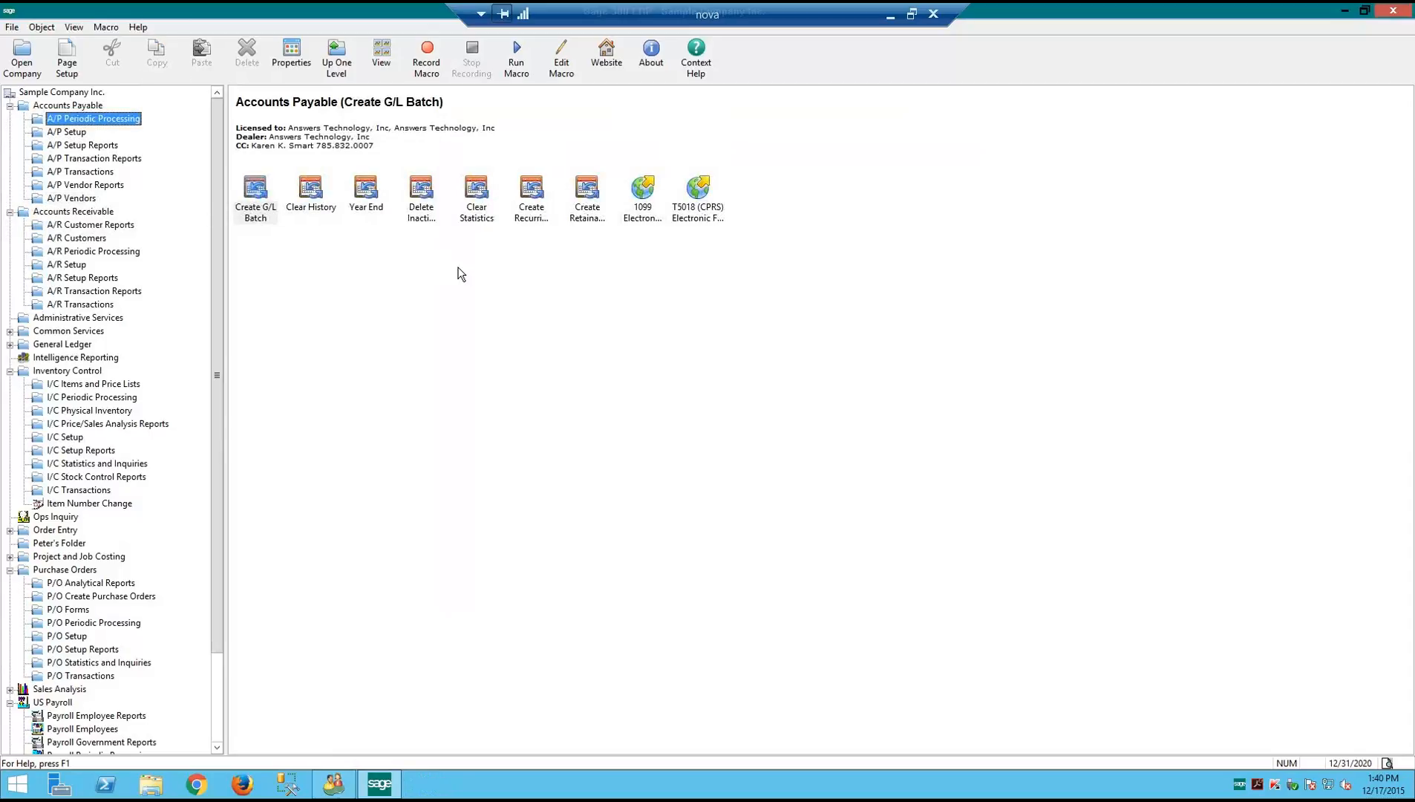
pyautogui.doubleClick(368, 189)
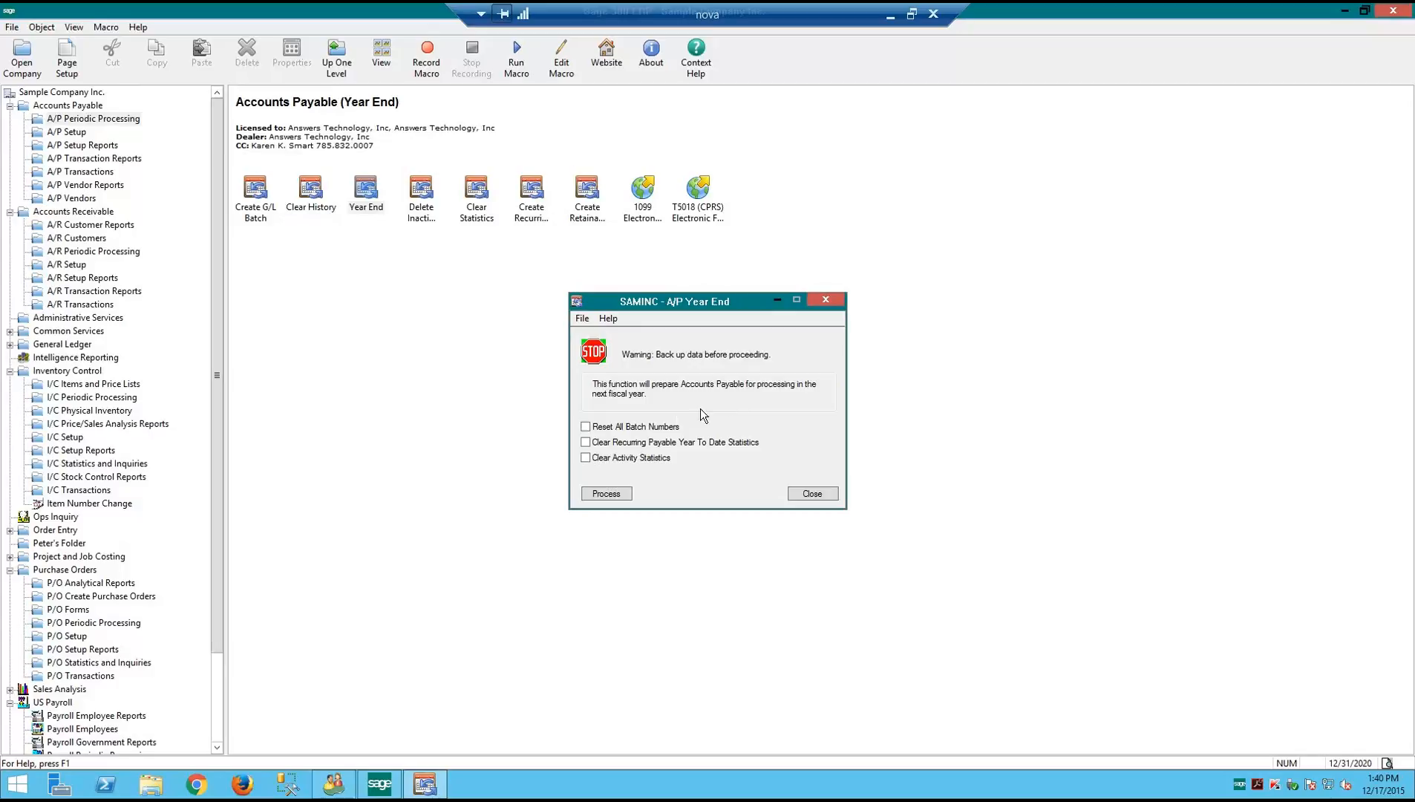
pyautogui.click(587, 428)
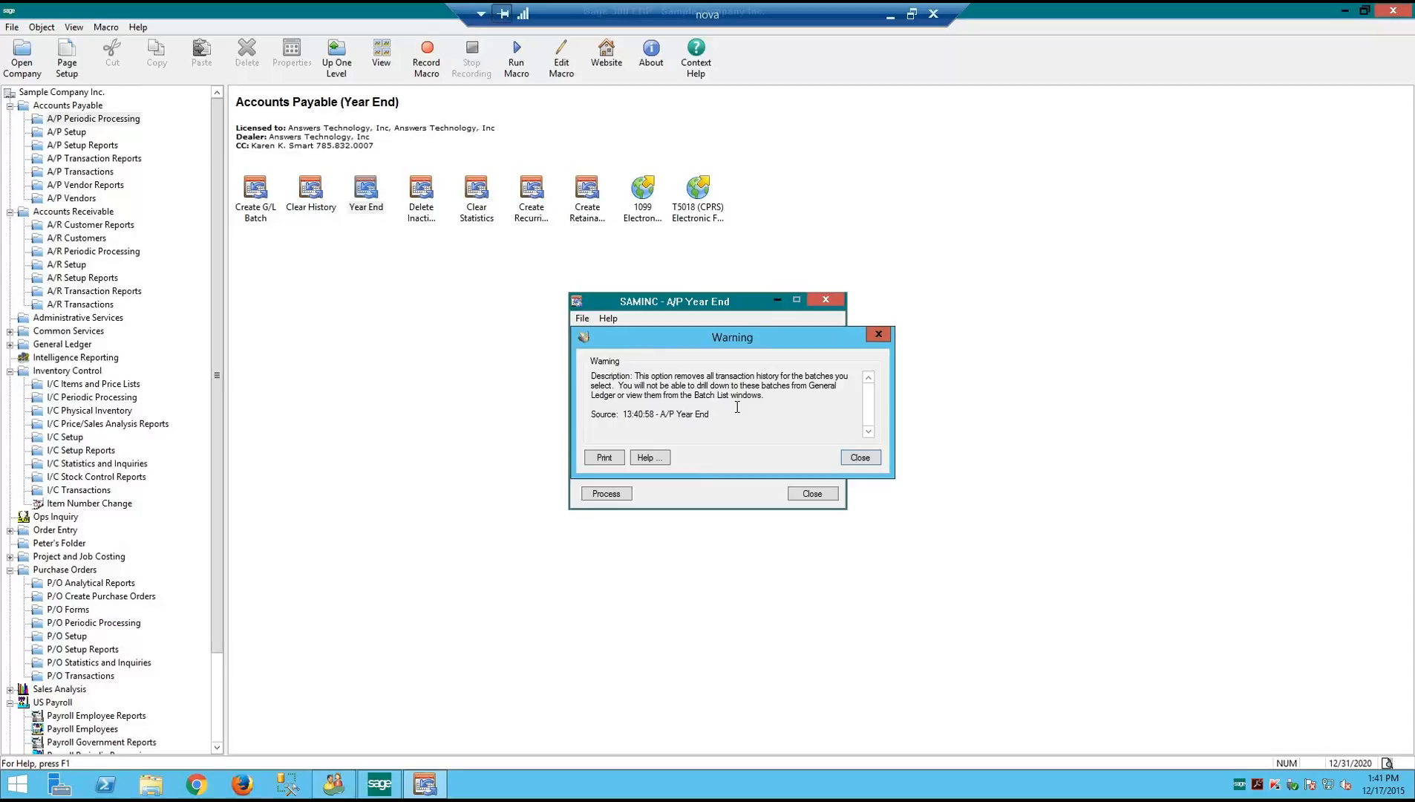
pyautogui.click(863, 458)
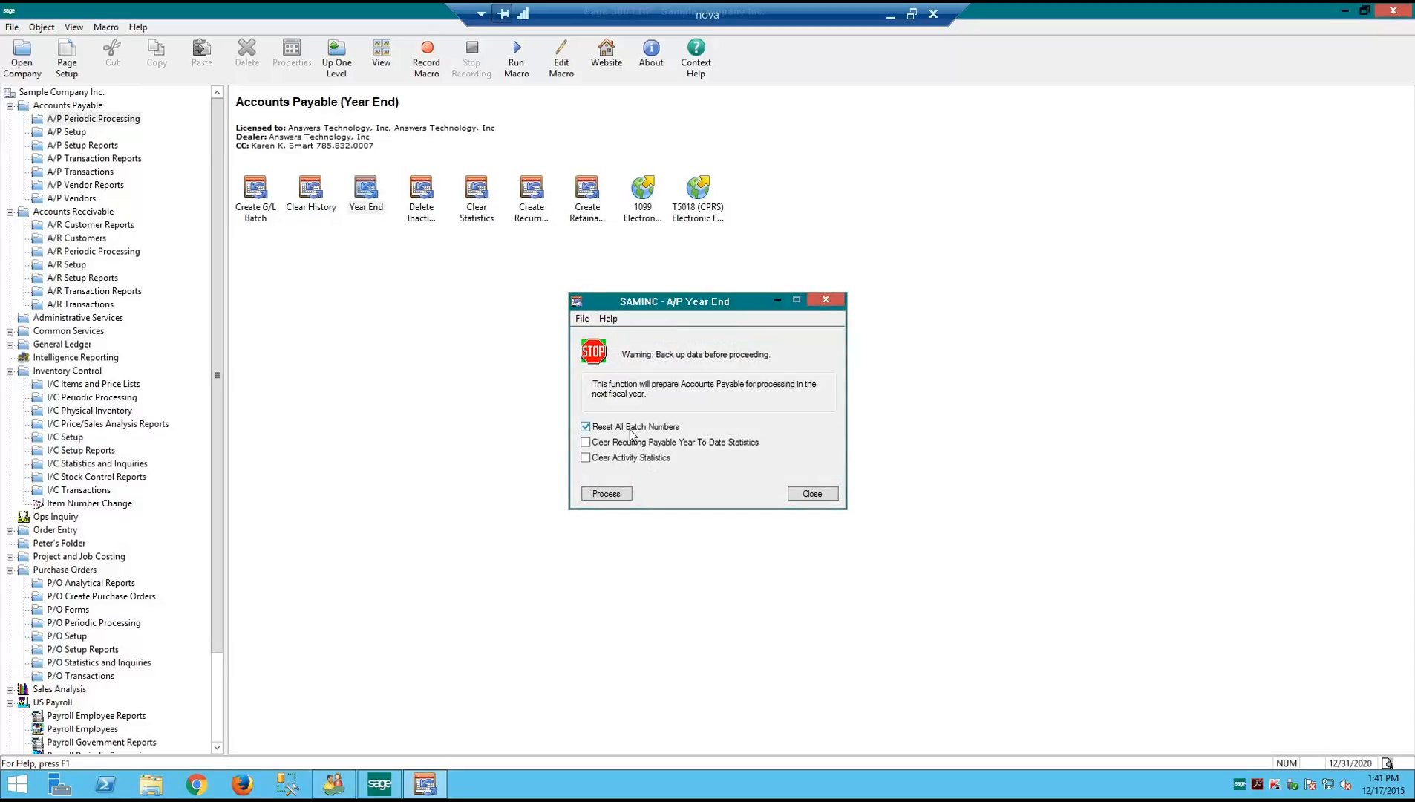
pyautogui.click(587, 443)
pyautogui.click(586, 458)
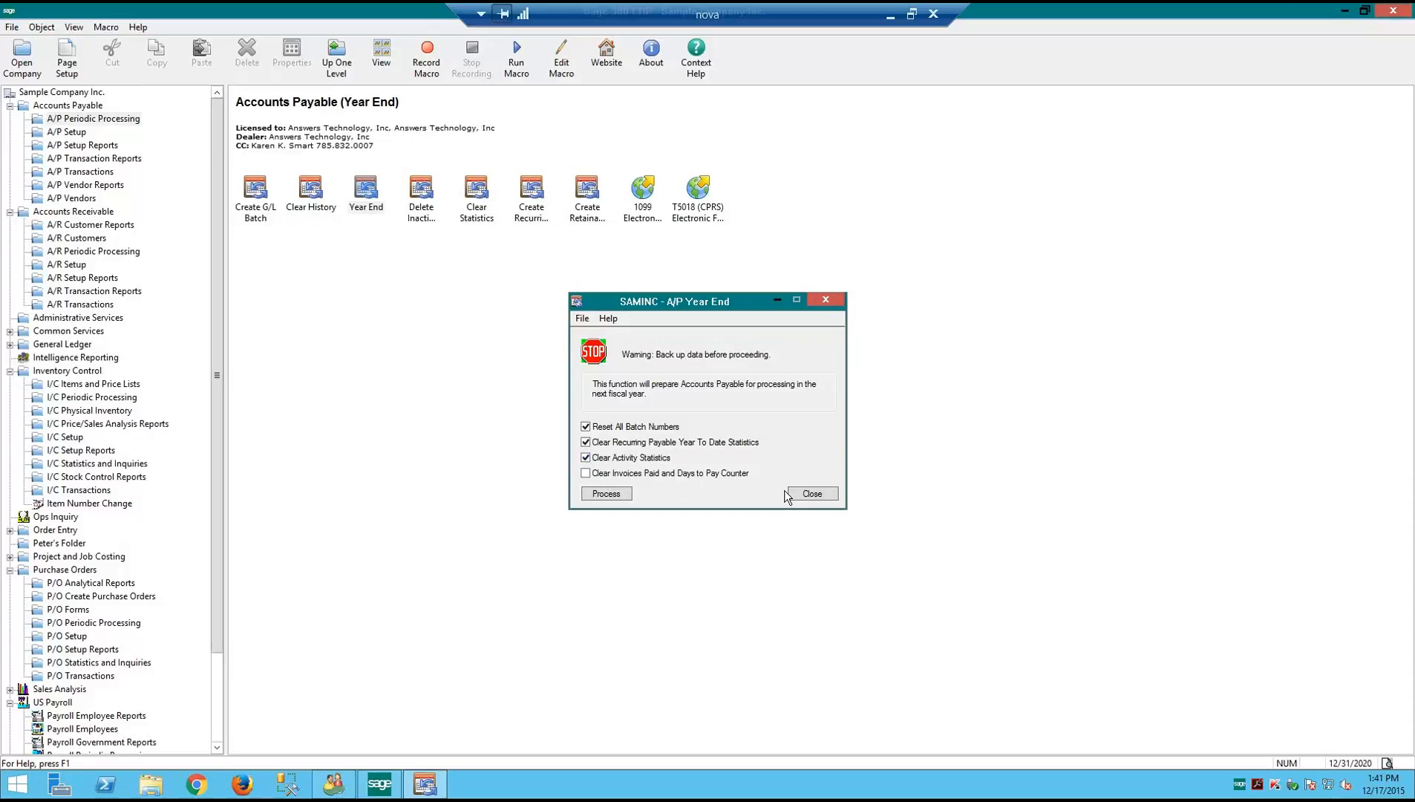
# Include the invoices paid and days-to-pay counter, deselect batch number reset and recurring payable statistics, and close Year End without processing
pyautogui.click(586, 474)
pyautogui.click(586, 427)
pyautogui.click(586, 443)
pyautogui.click(815, 495)
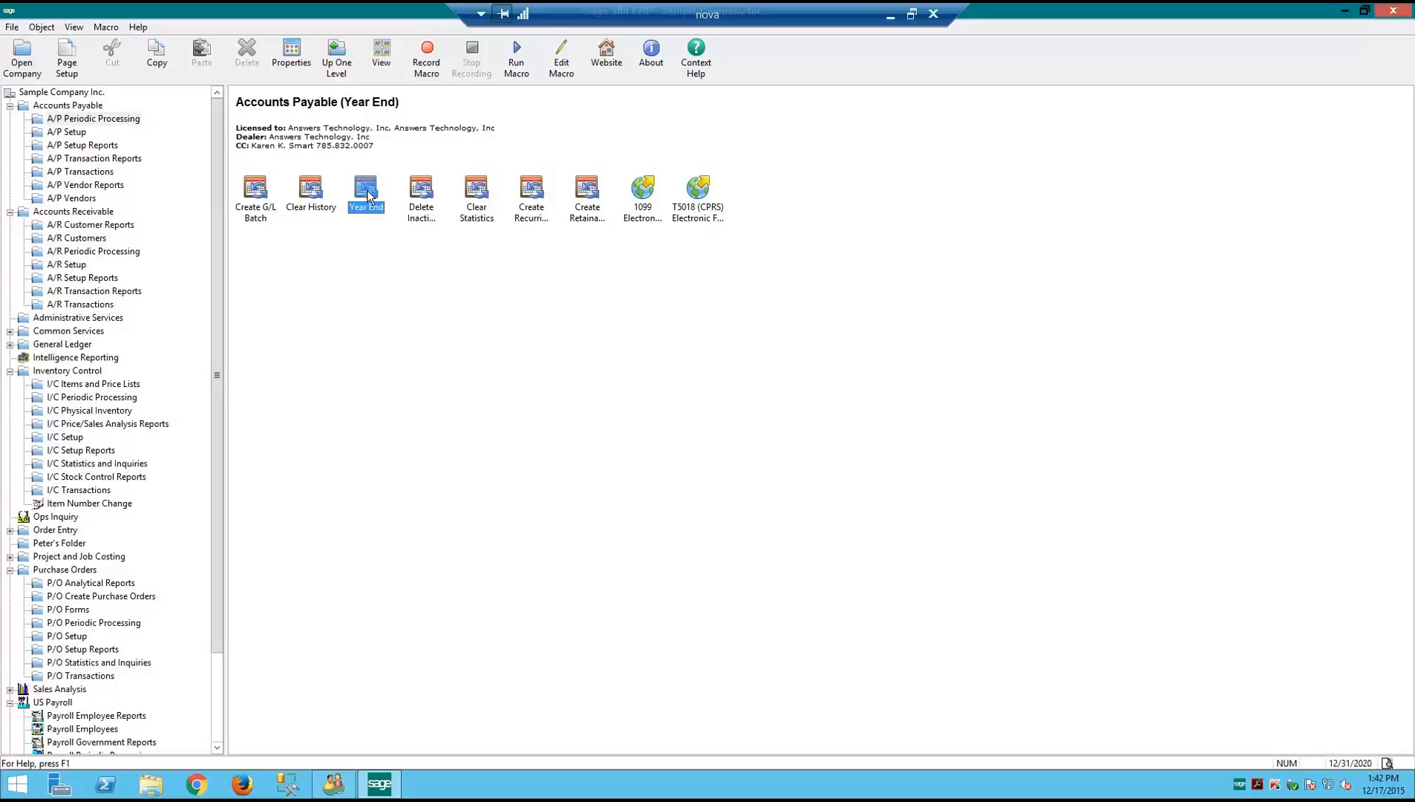
# Reopen A/P Year End, close it without processing, and point out the 1099 and T5018 (CPRS) Electronic Filing options
pyautogui.doubleClick(366, 191)
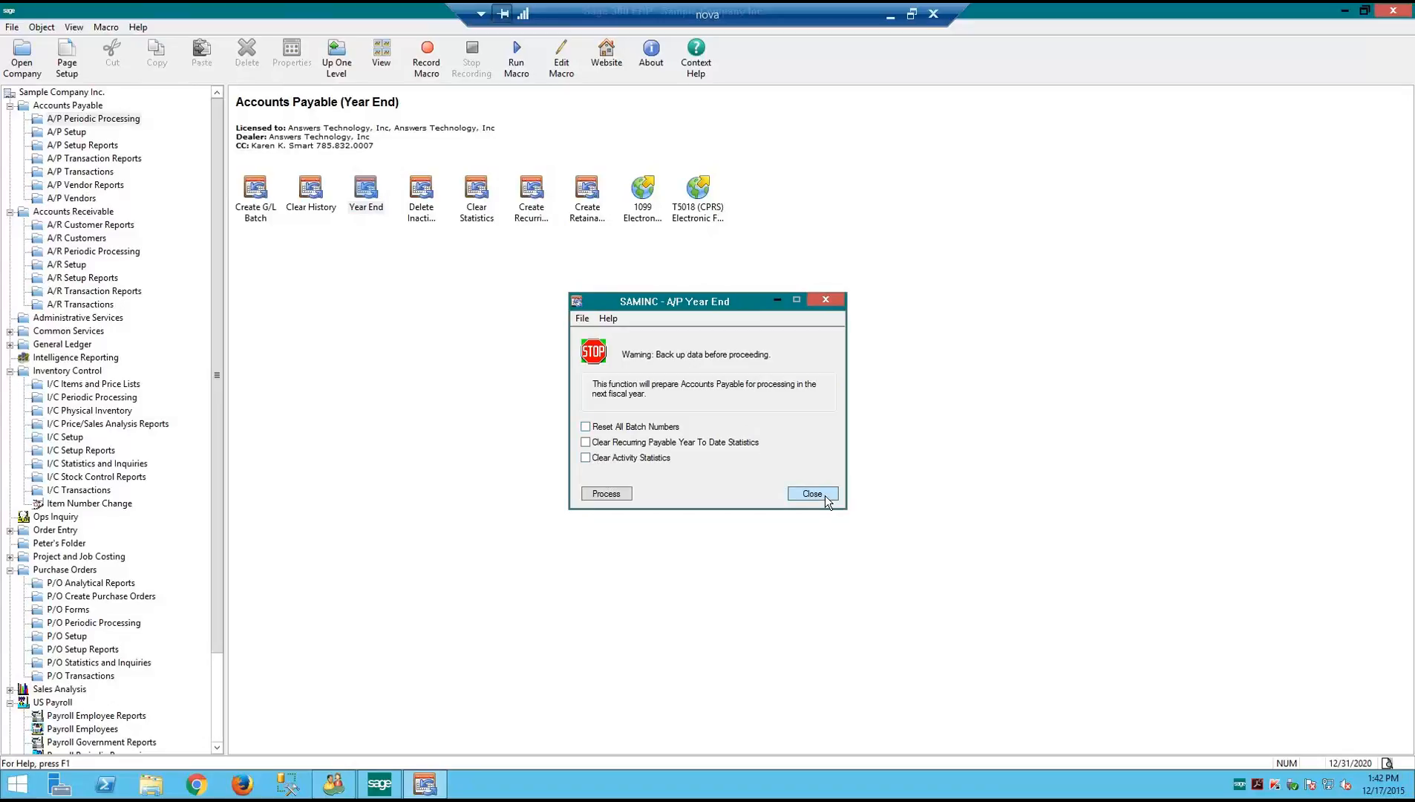
pyautogui.click(825, 496)
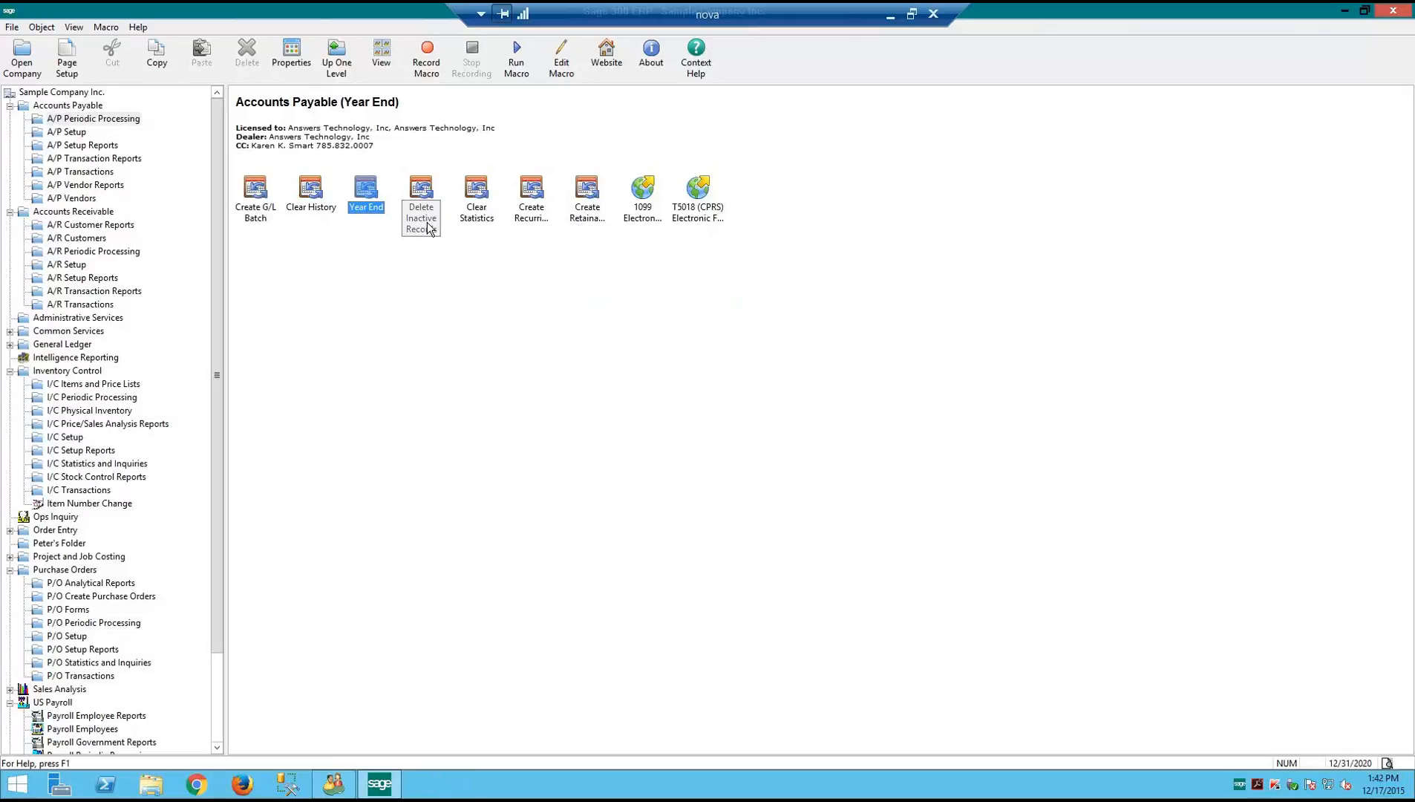
pyautogui.click(645, 207)
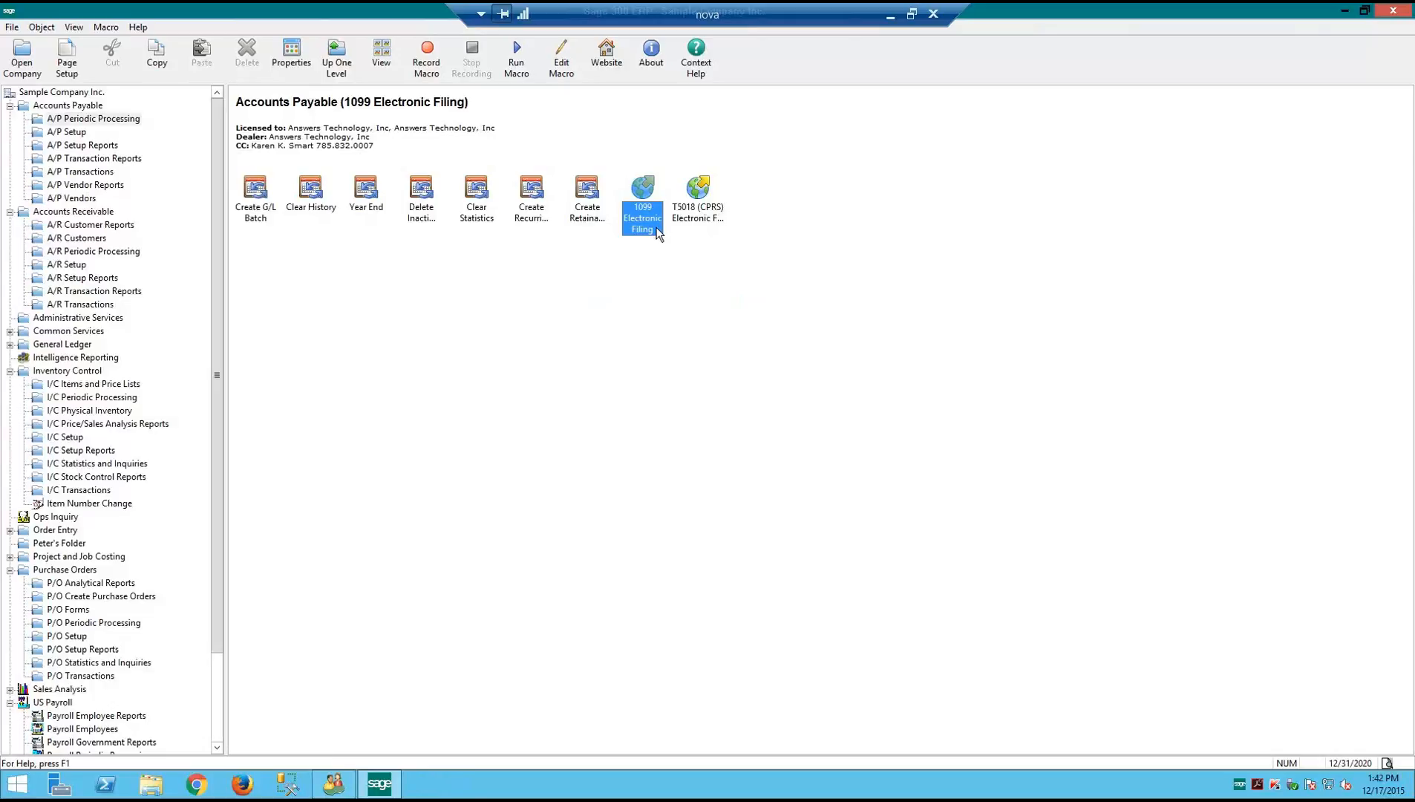
pyautogui.click(708, 215)
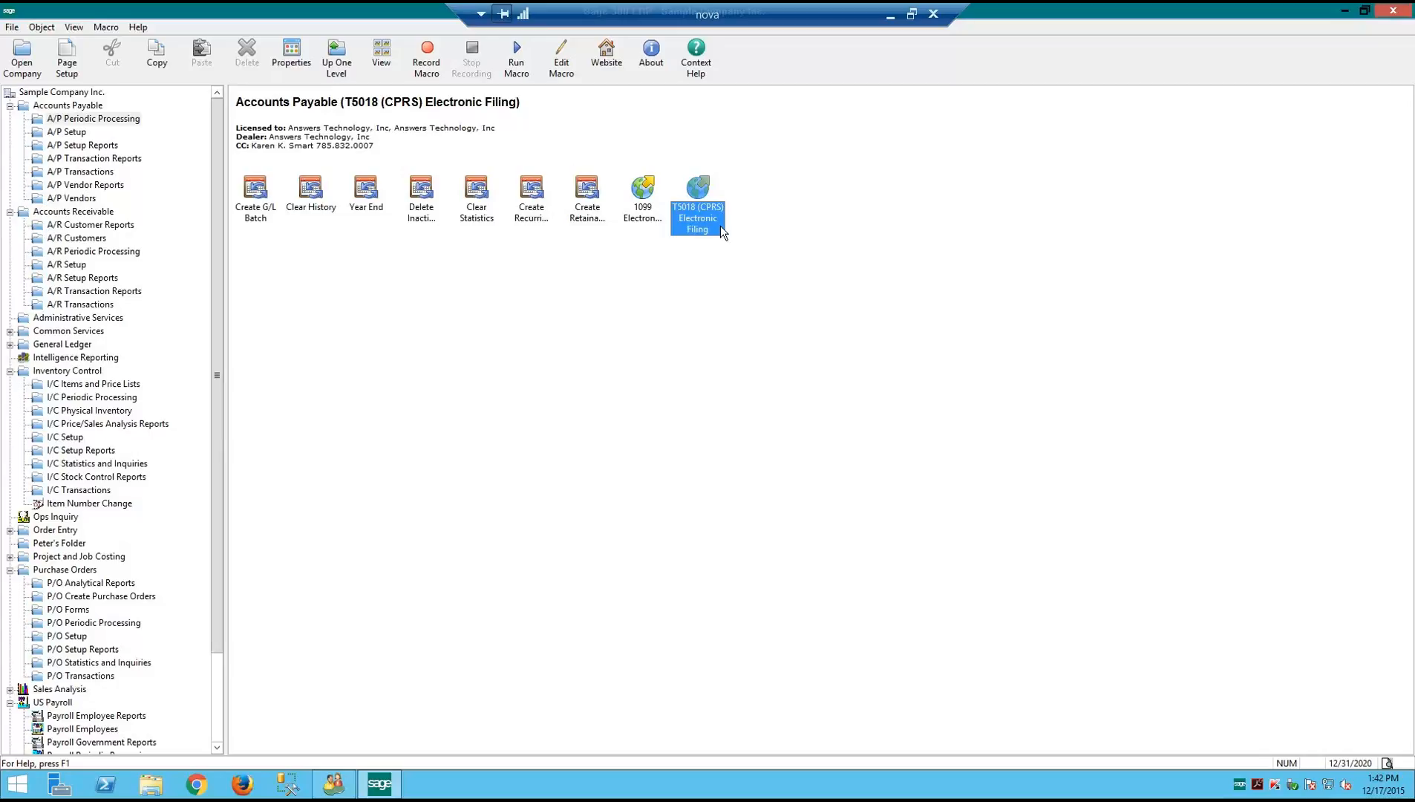
pyautogui.click(656, 219)
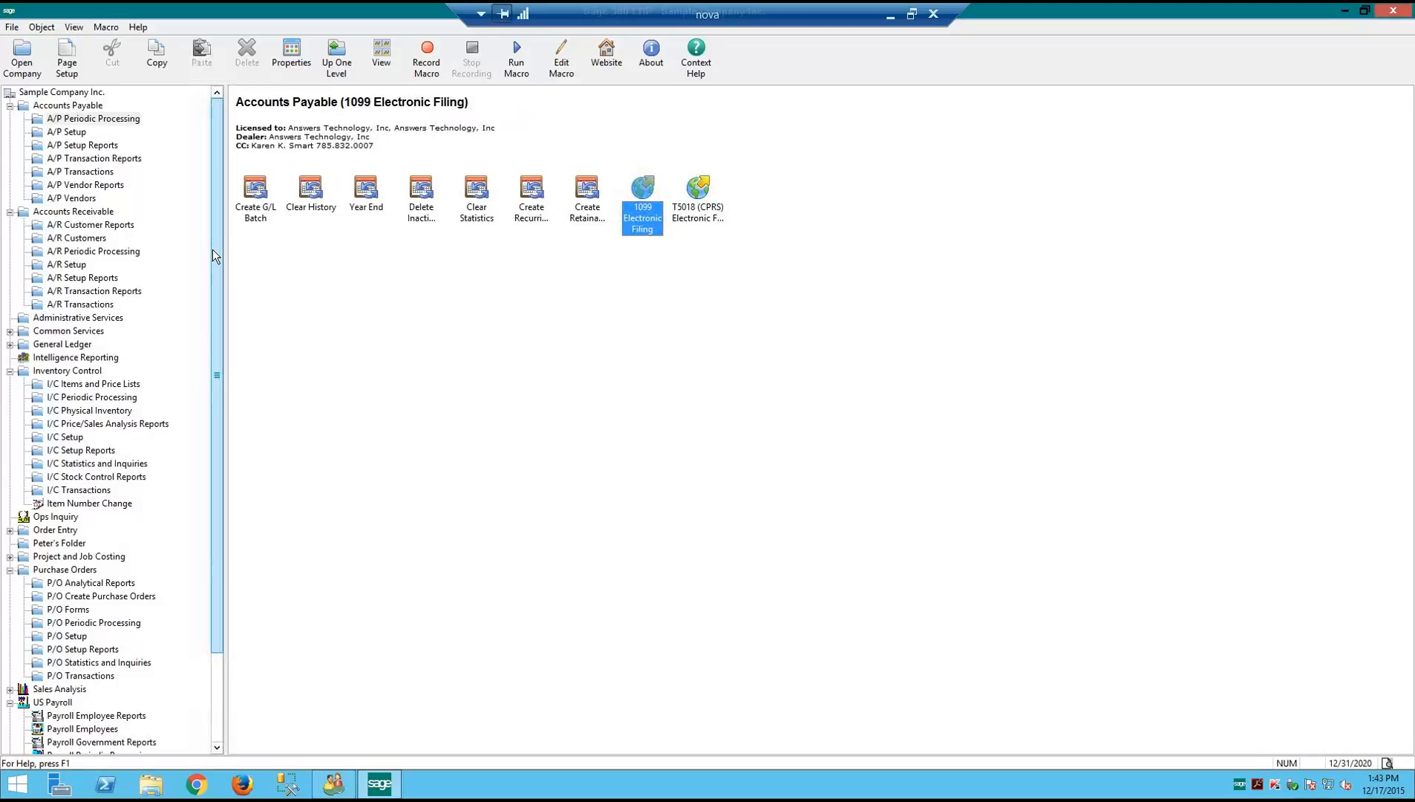
# Go to A/R Periodic Processing and point out the Create G/L Batch, Create Interest Batch and Create Write-Off Batch functions
pyautogui.click(75, 251)
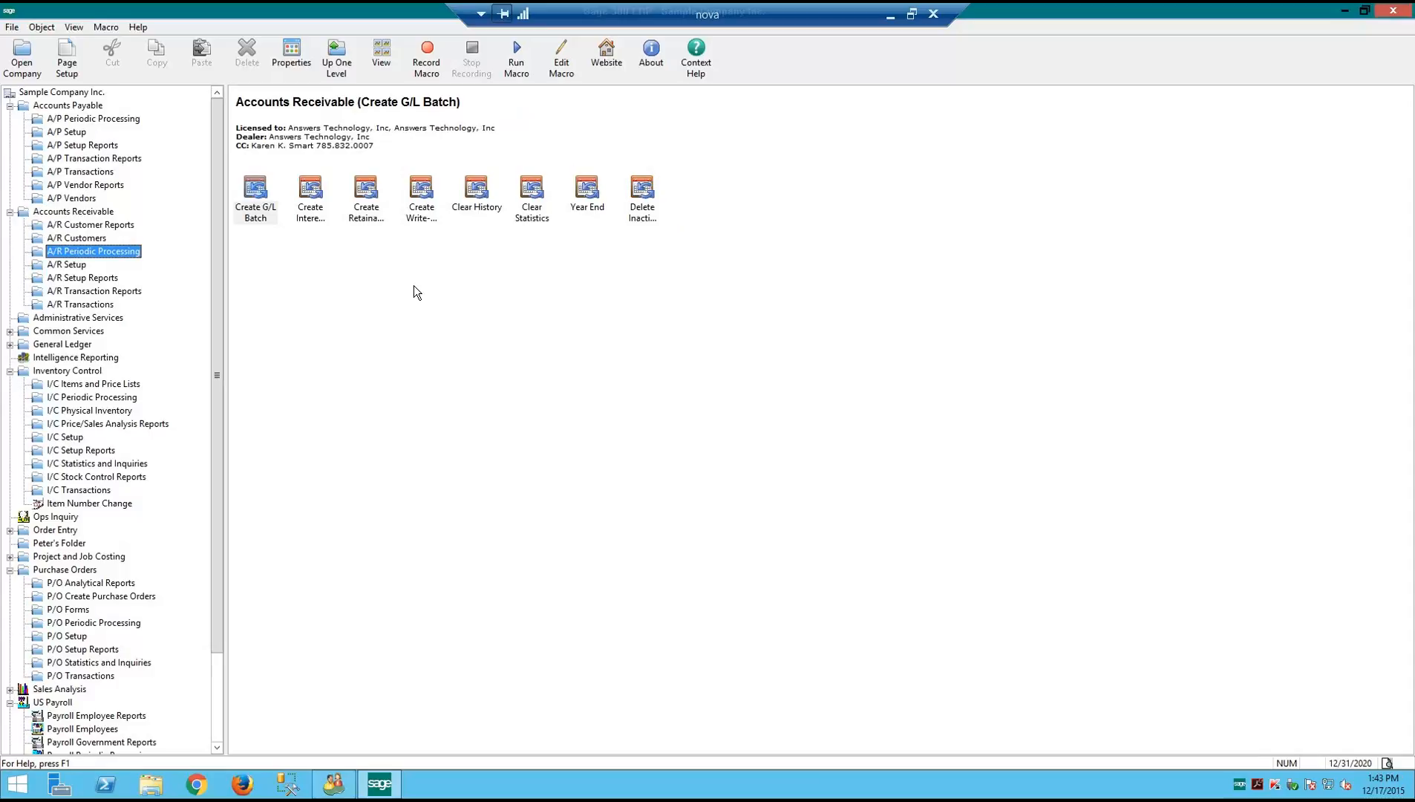
pyautogui.click(253, 213)
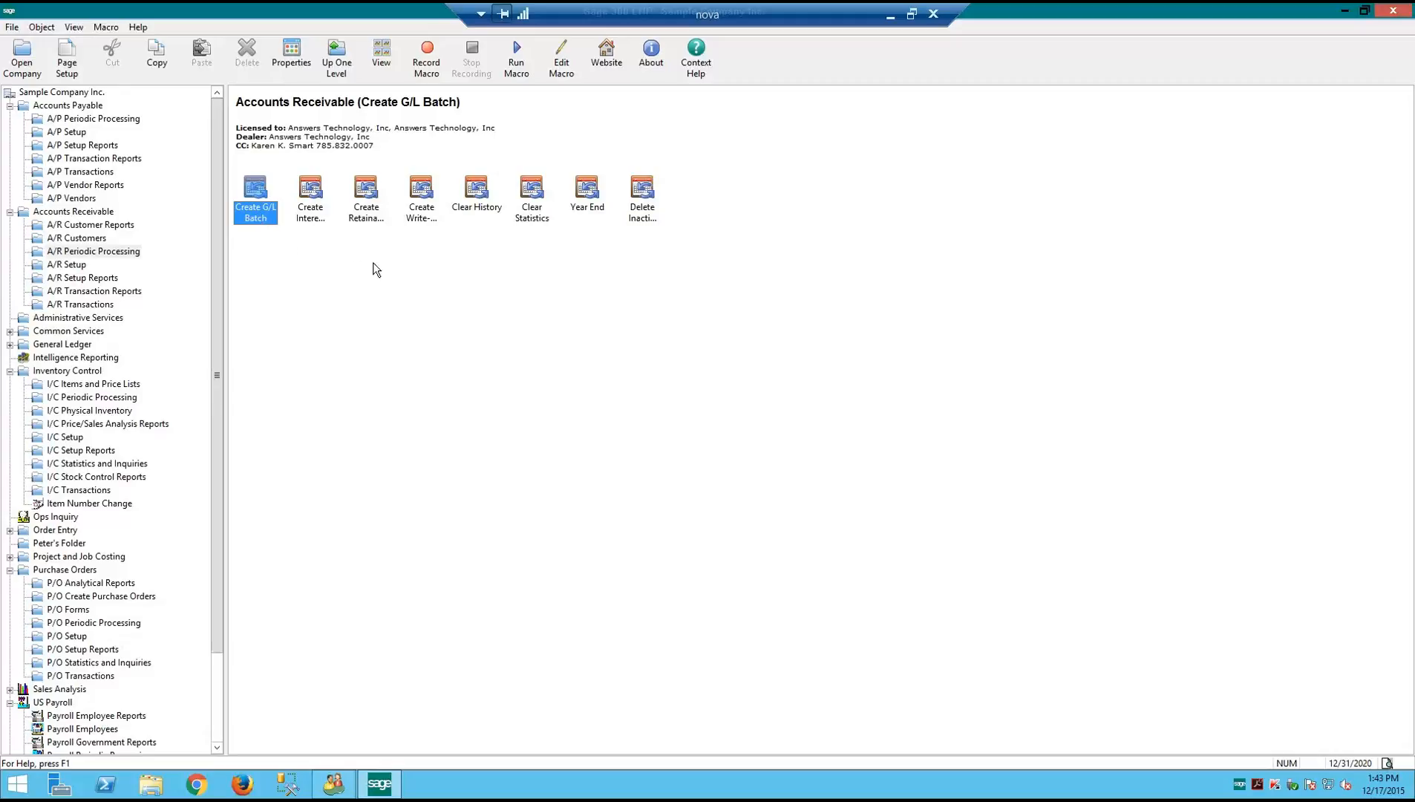
pyautogui.click(316, 221)
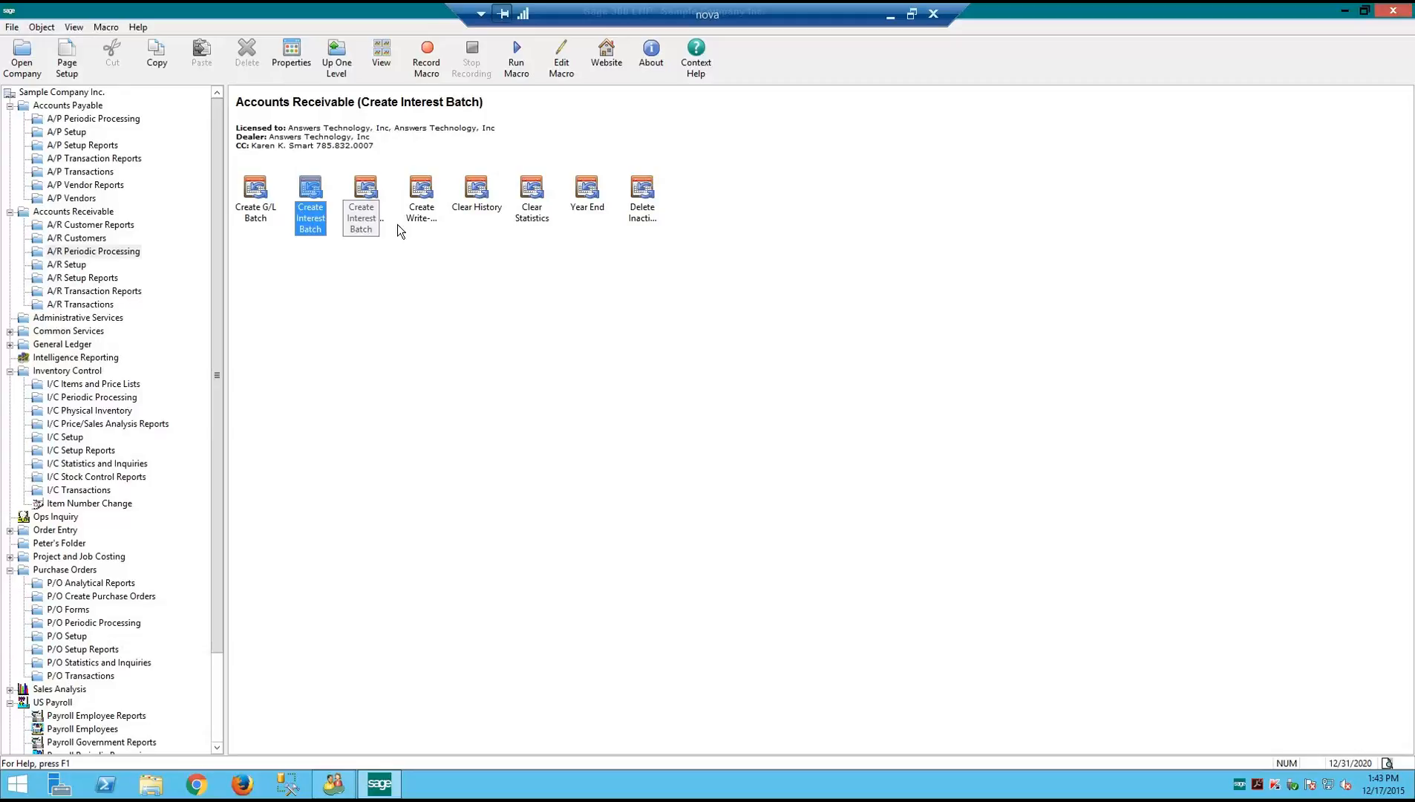
pyautogui.click(421, 212)
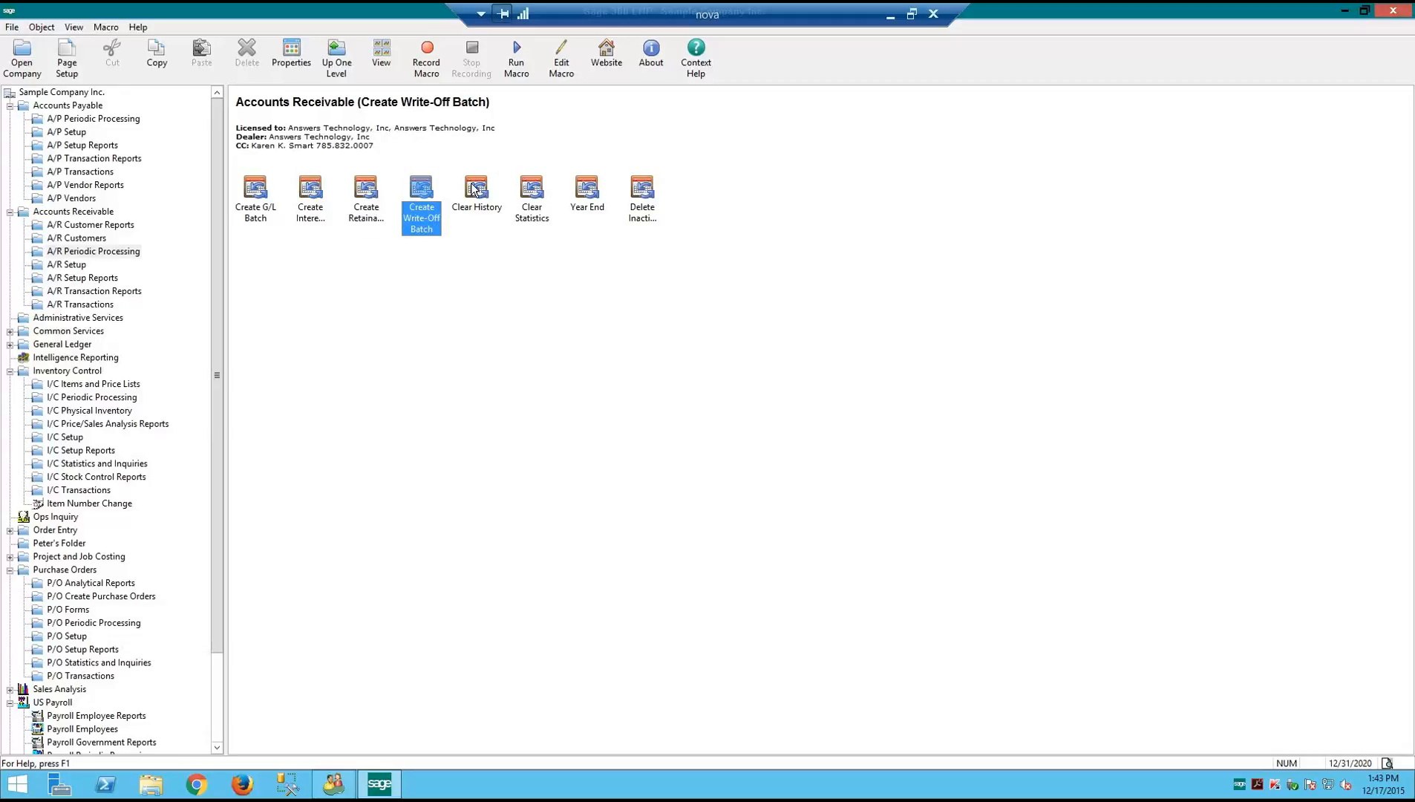
# Open A/R Clear History, choose fully paid documents and customer comments, and close it without processing
pyautogui.click(450, 197)
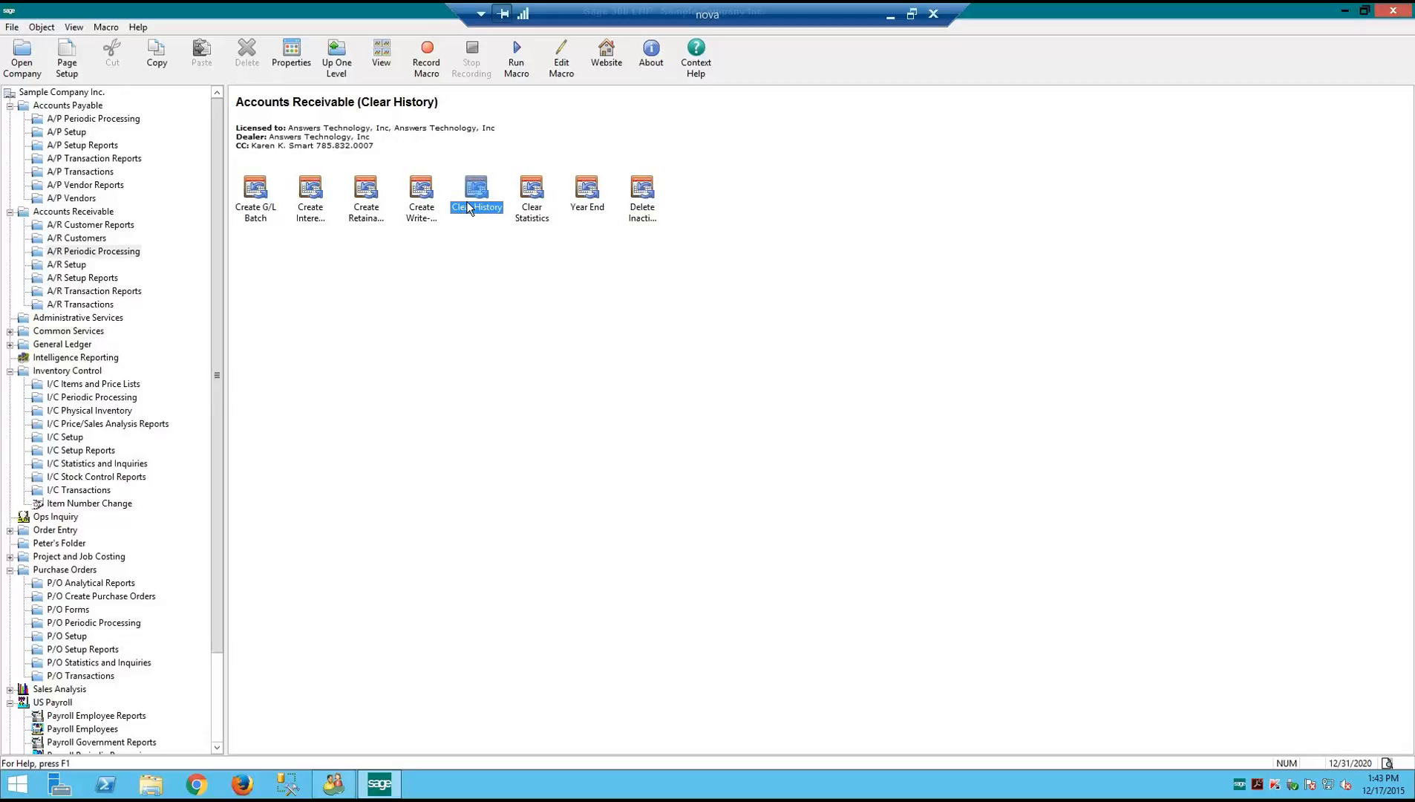
pyautogui.doubleClick(468, 208)
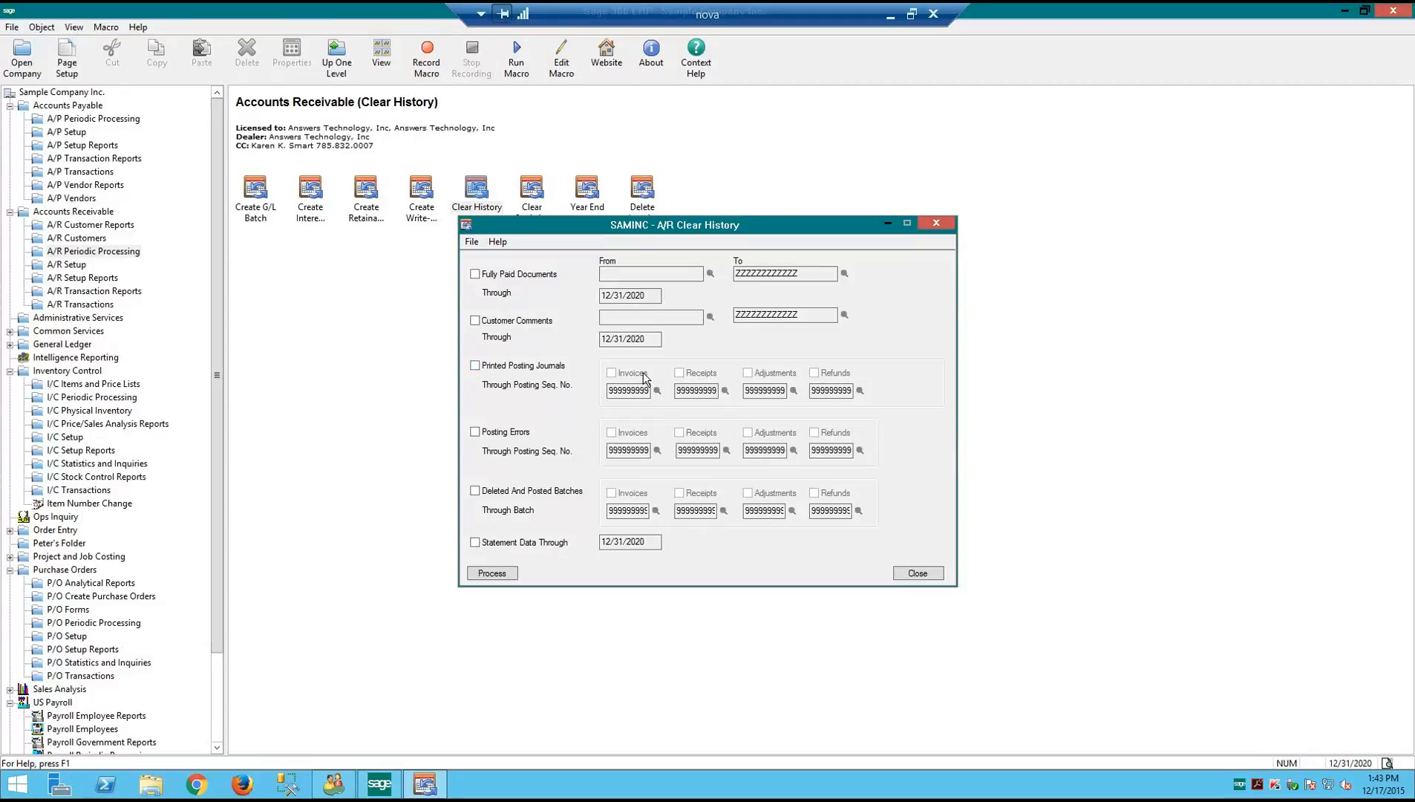
pyautogui.click(475, 275)
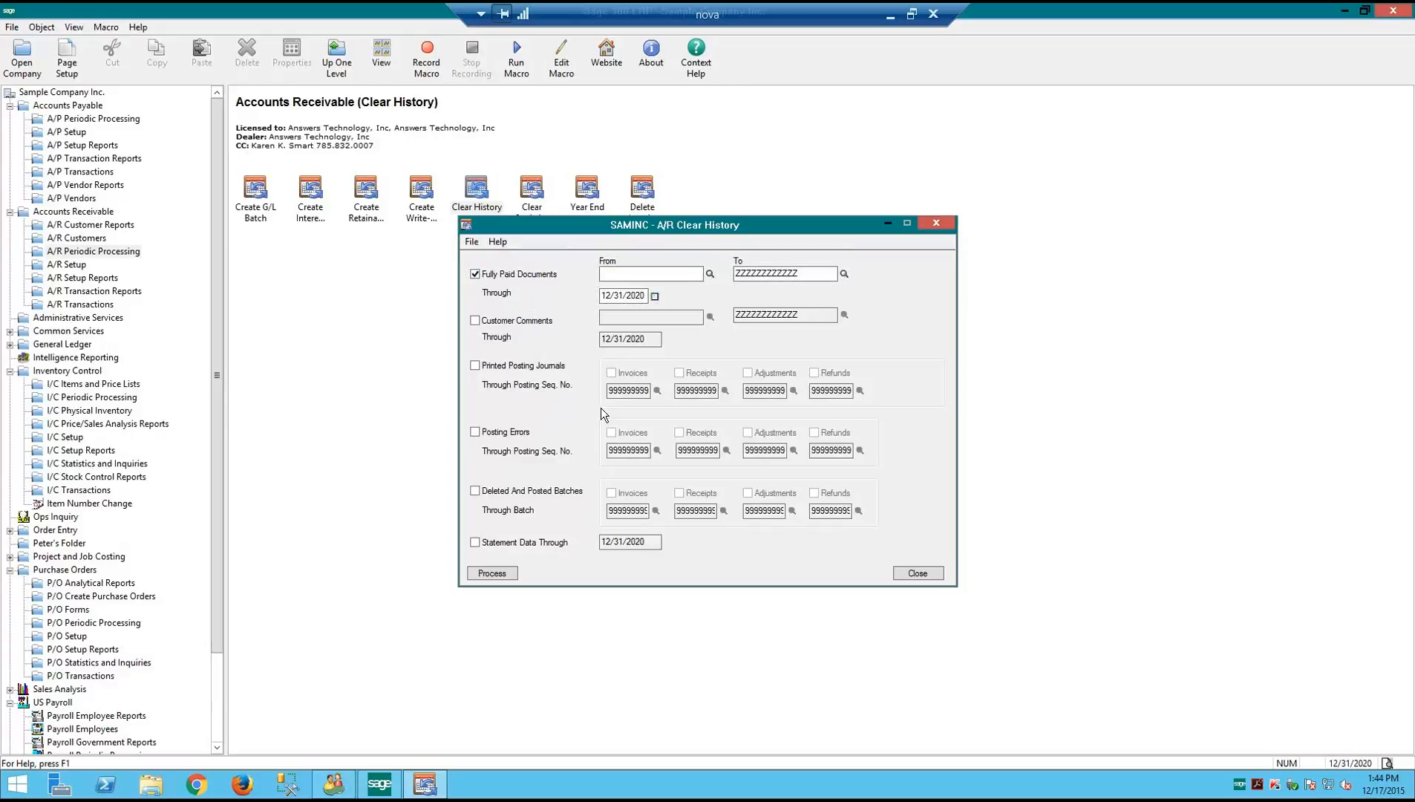
pyautogui.click(475, 320)
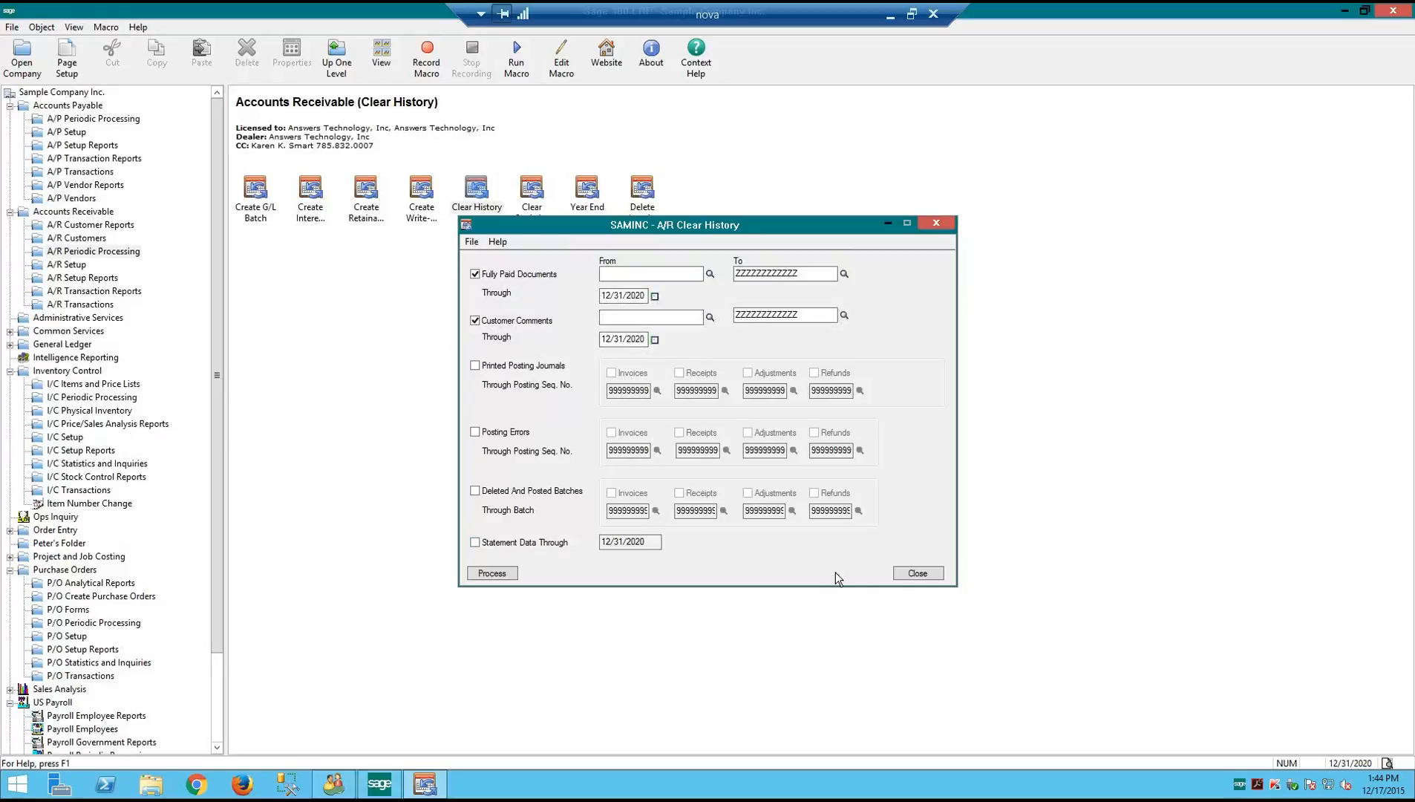
pyautogui.click(916, 573)
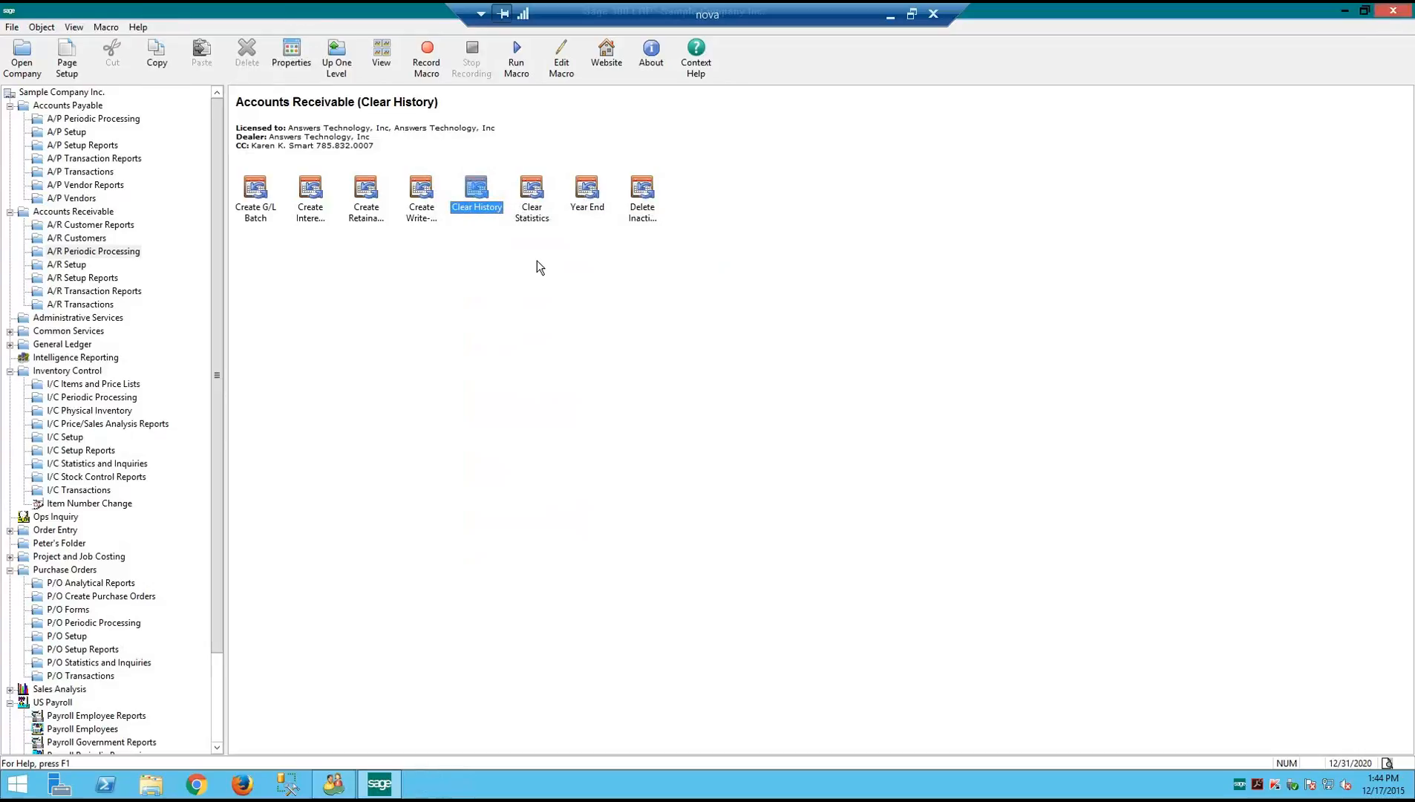
# Open A/R Clear Statistics, include customer, customer group, national account and item statistics, and close it without processing
pyautogui.doubleClick(525, 209)
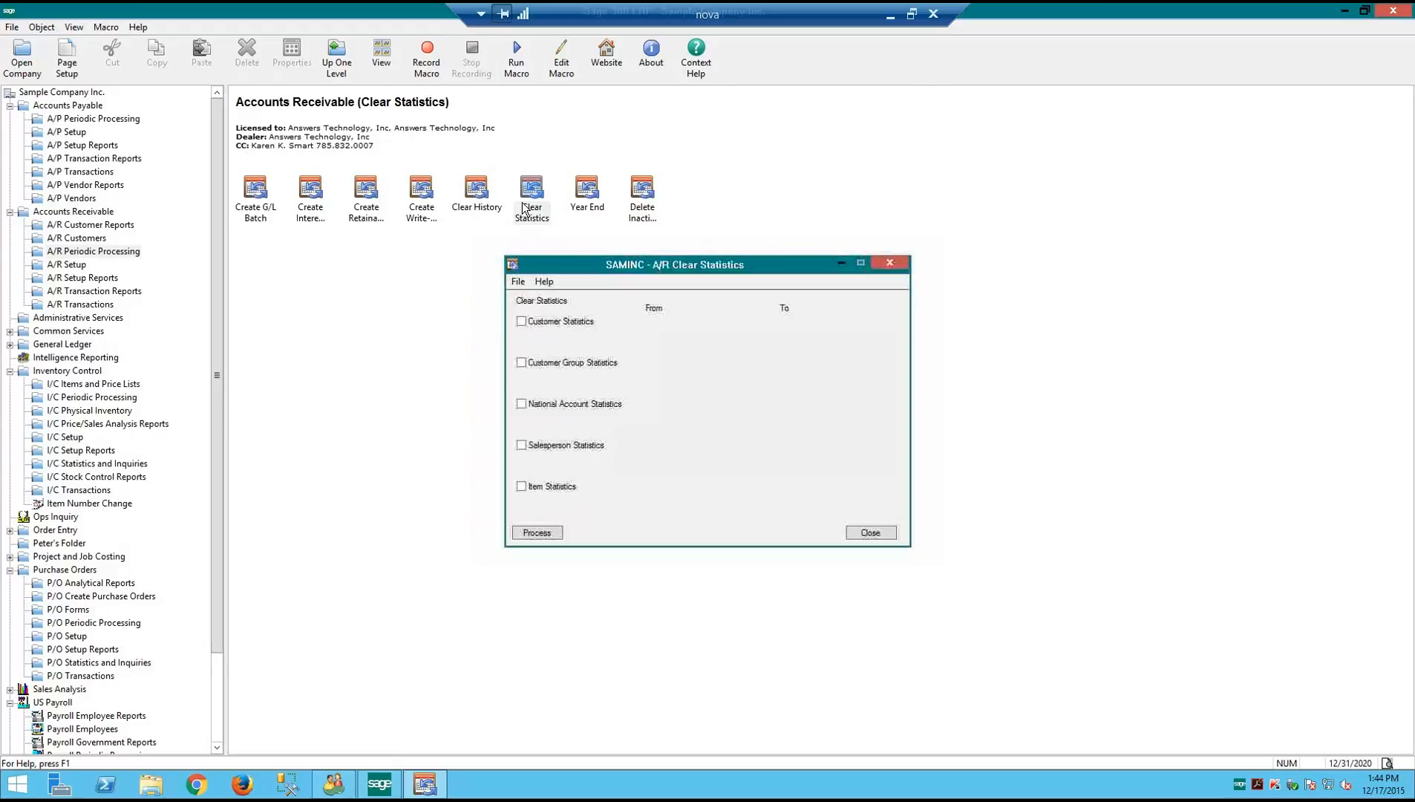
pyautogui.click(523, 320)
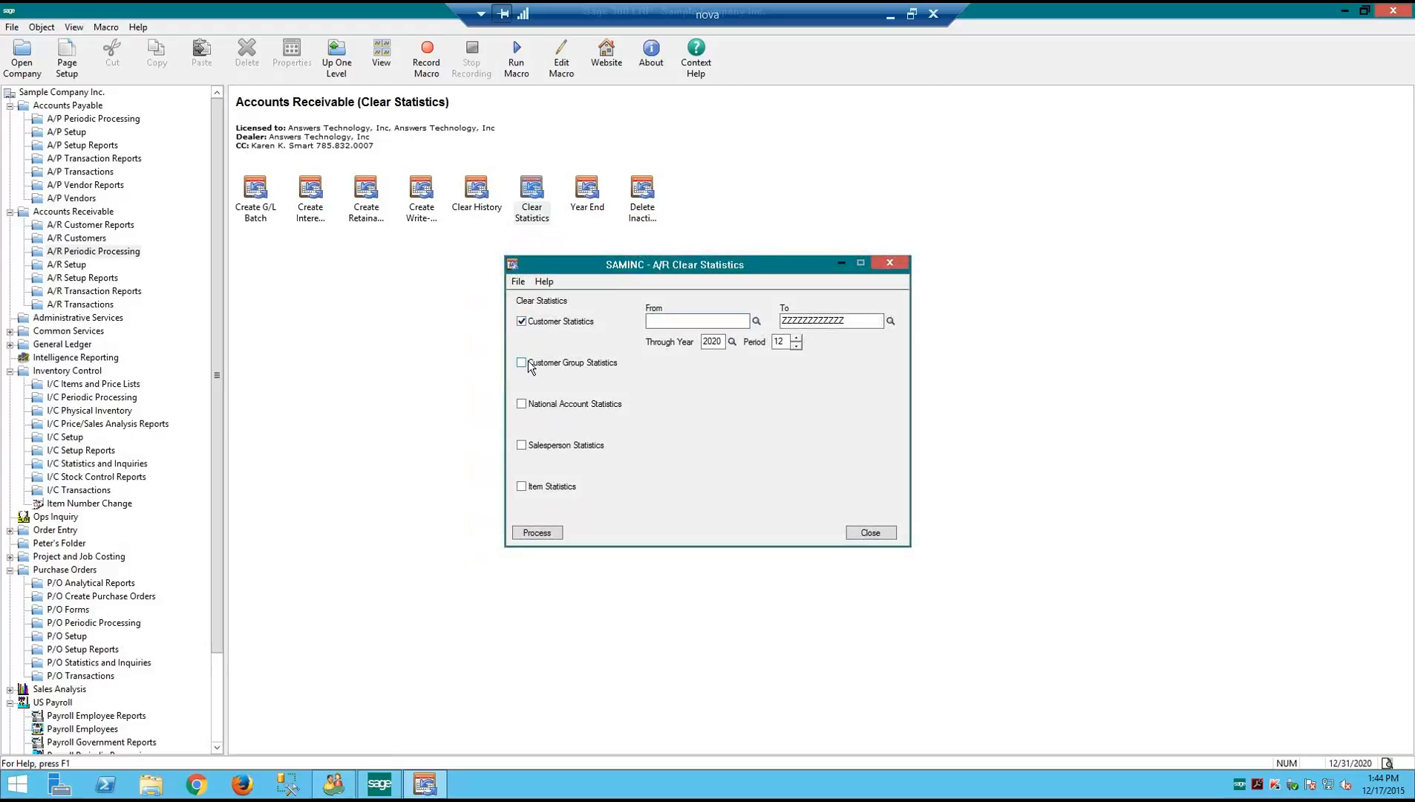
pyautogui.click(522, 362)
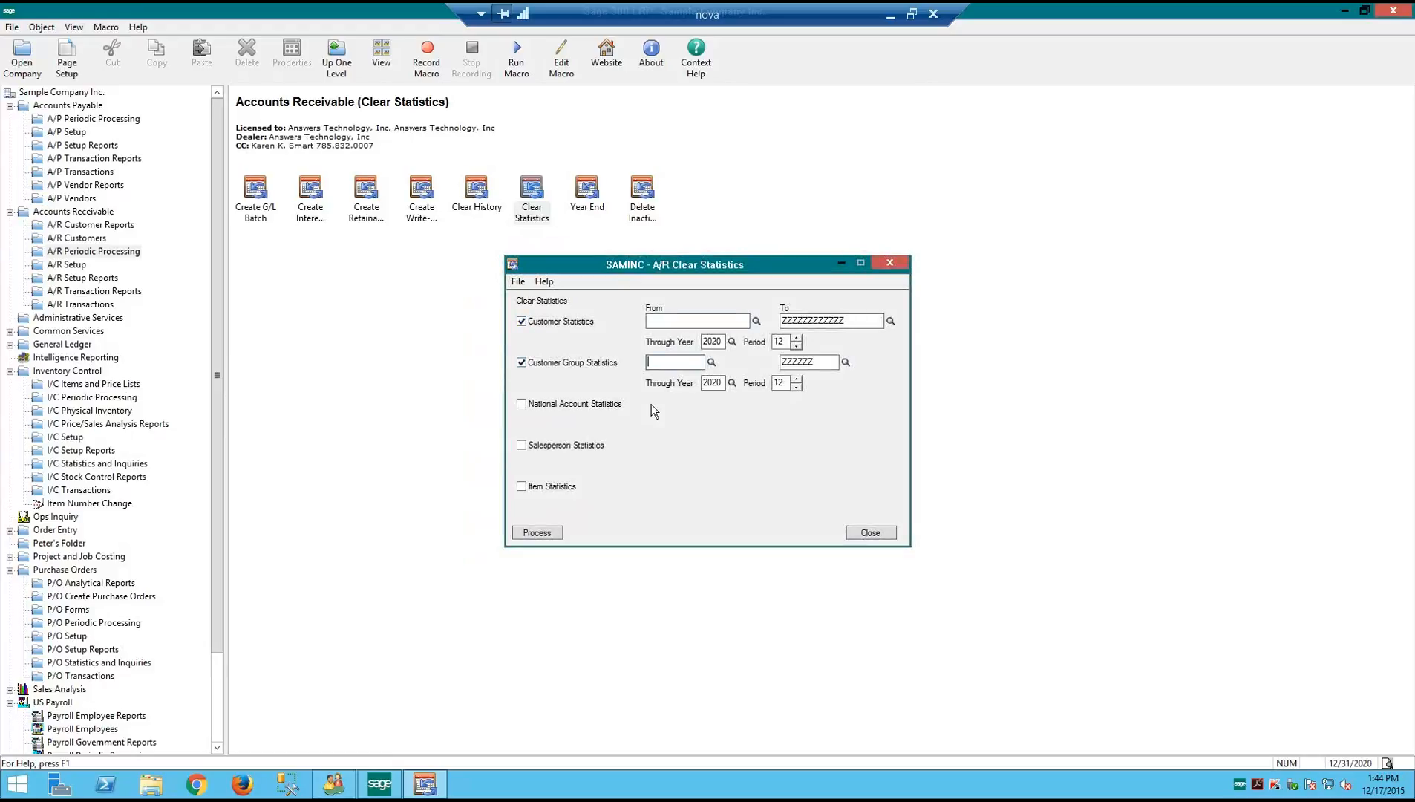
pyautogui.click(522, 404)
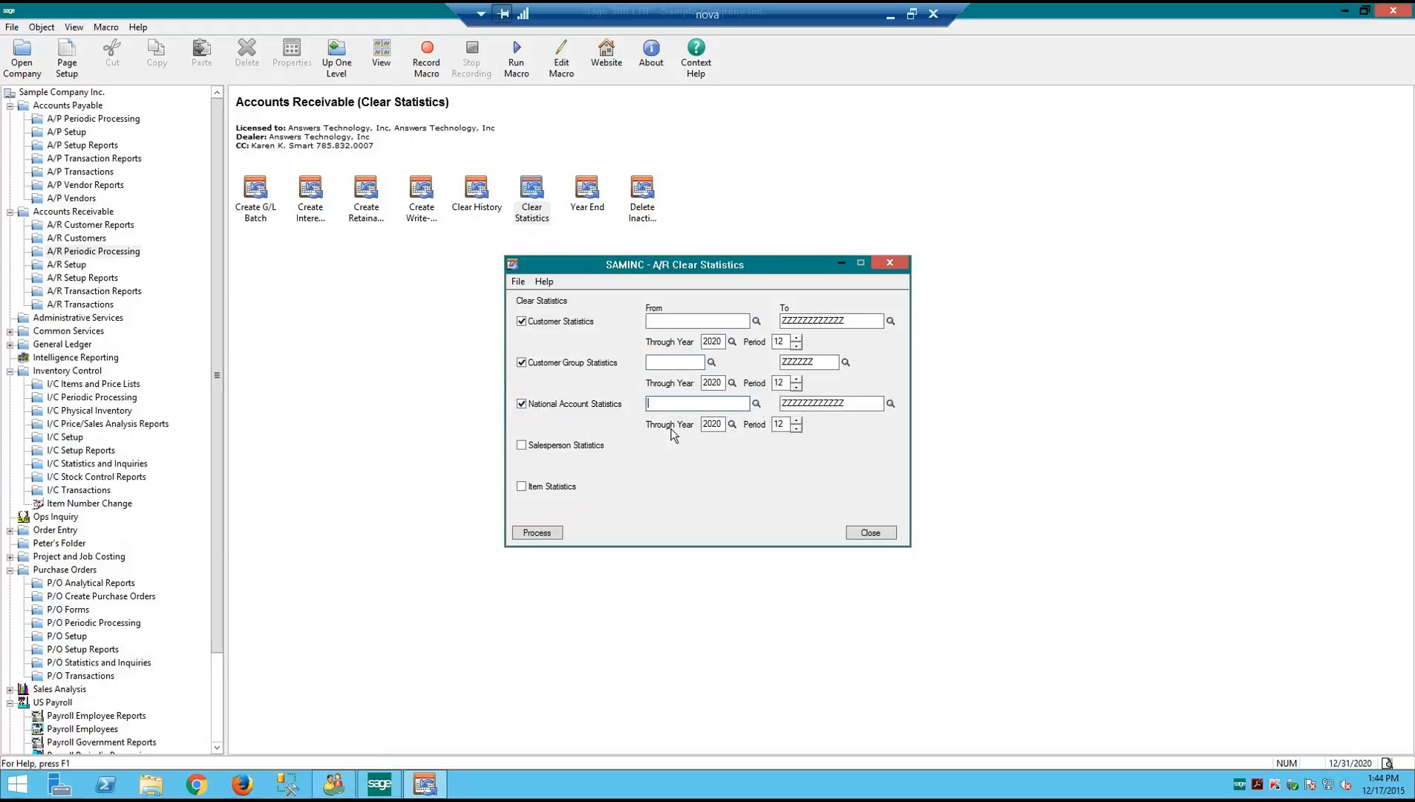
pyautogui.click(547, 490)
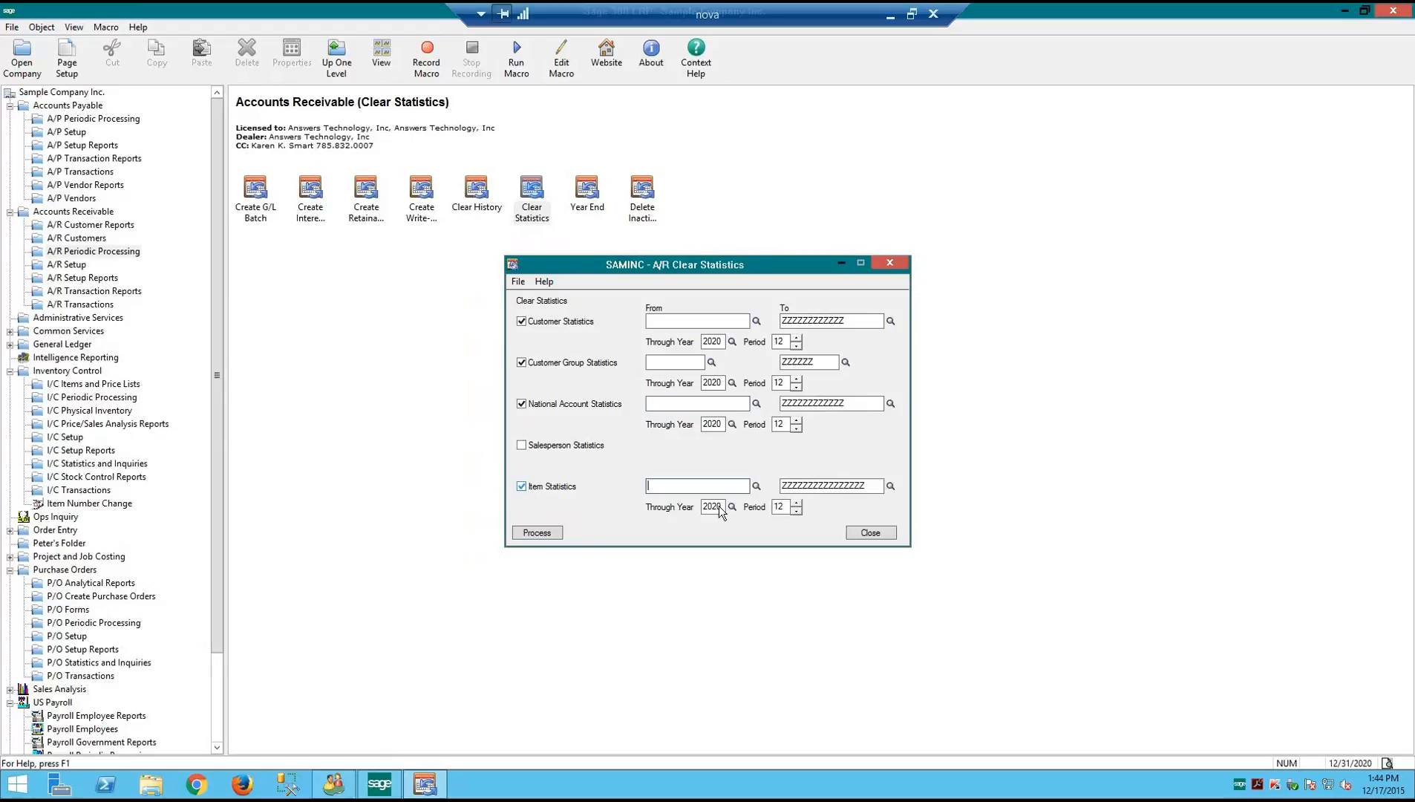
pyautogui.click(872, 533)
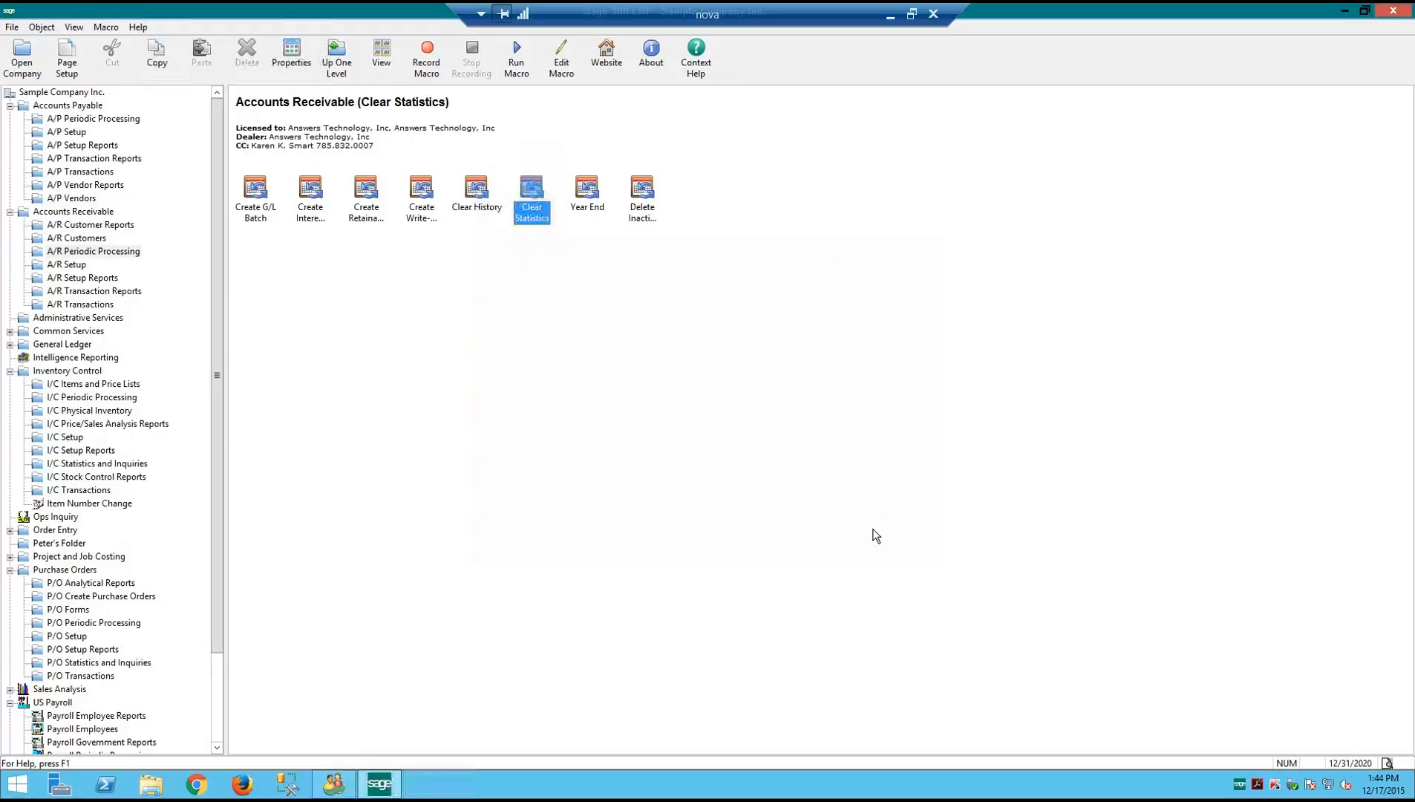
# Point out the A/R Year End, Create Write-Off Batch, Create Interest Batch and Delete Inactive Records functions
pyautogui.click(588, 193)
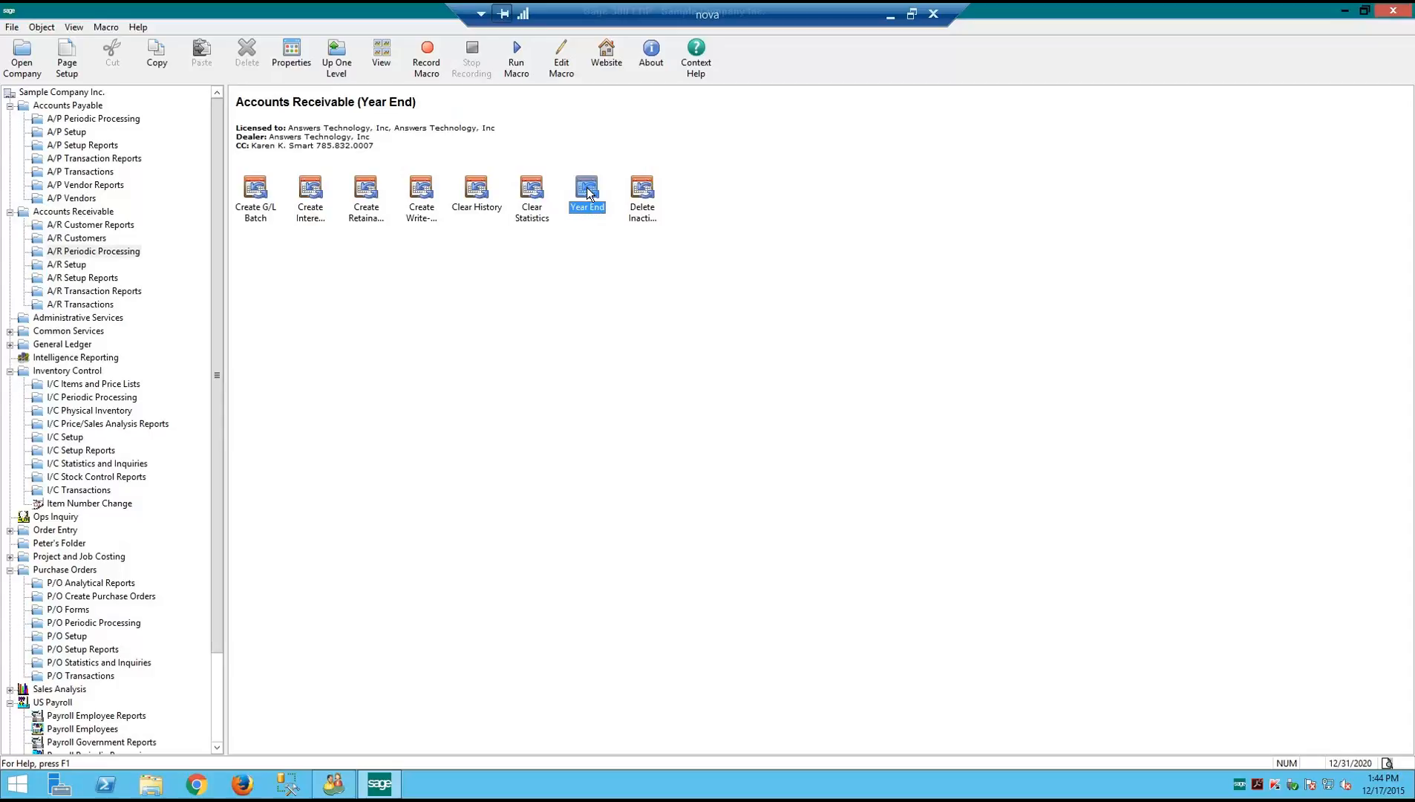
pyautogui.click(420, 195)
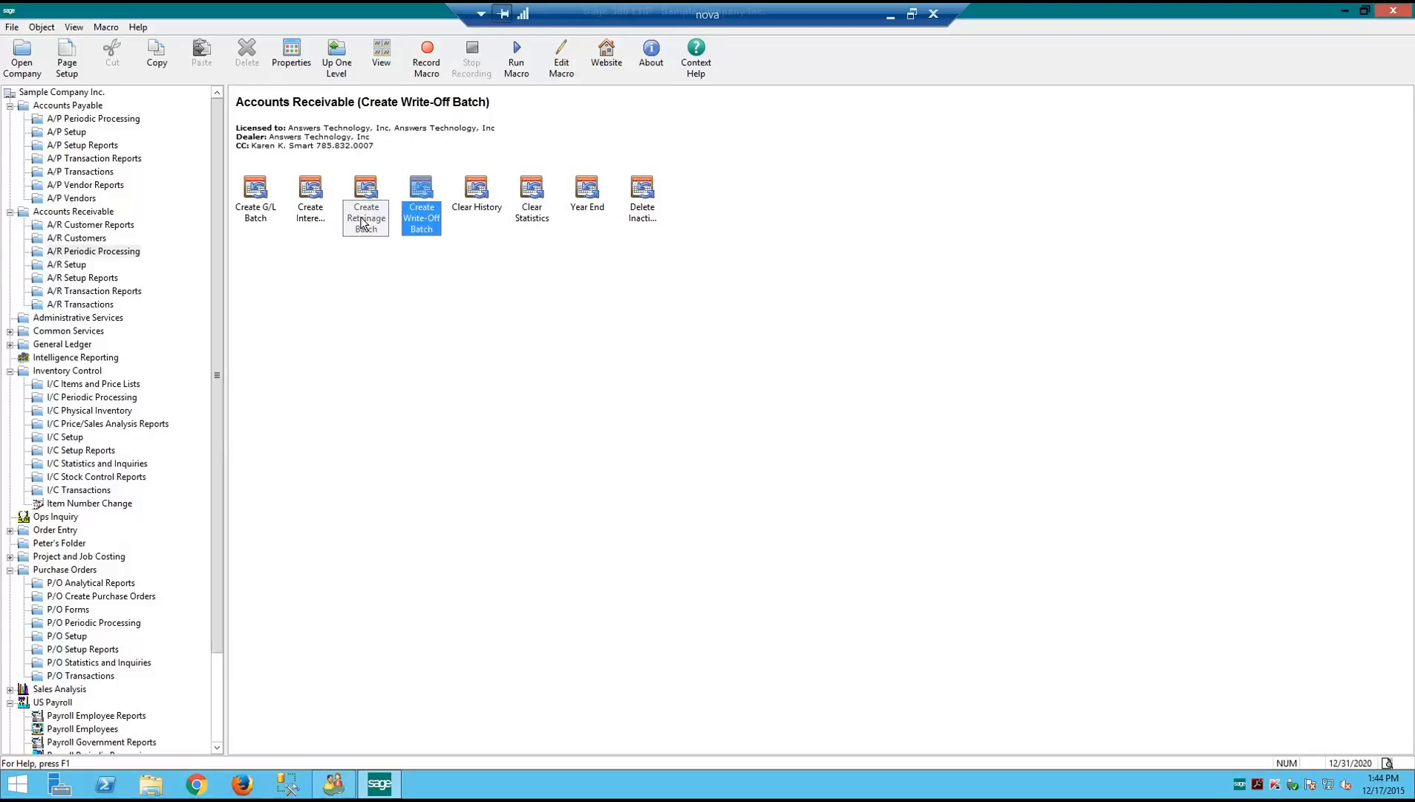
pyautogui.click(310, 212)
pyautogui.click(657, 265)
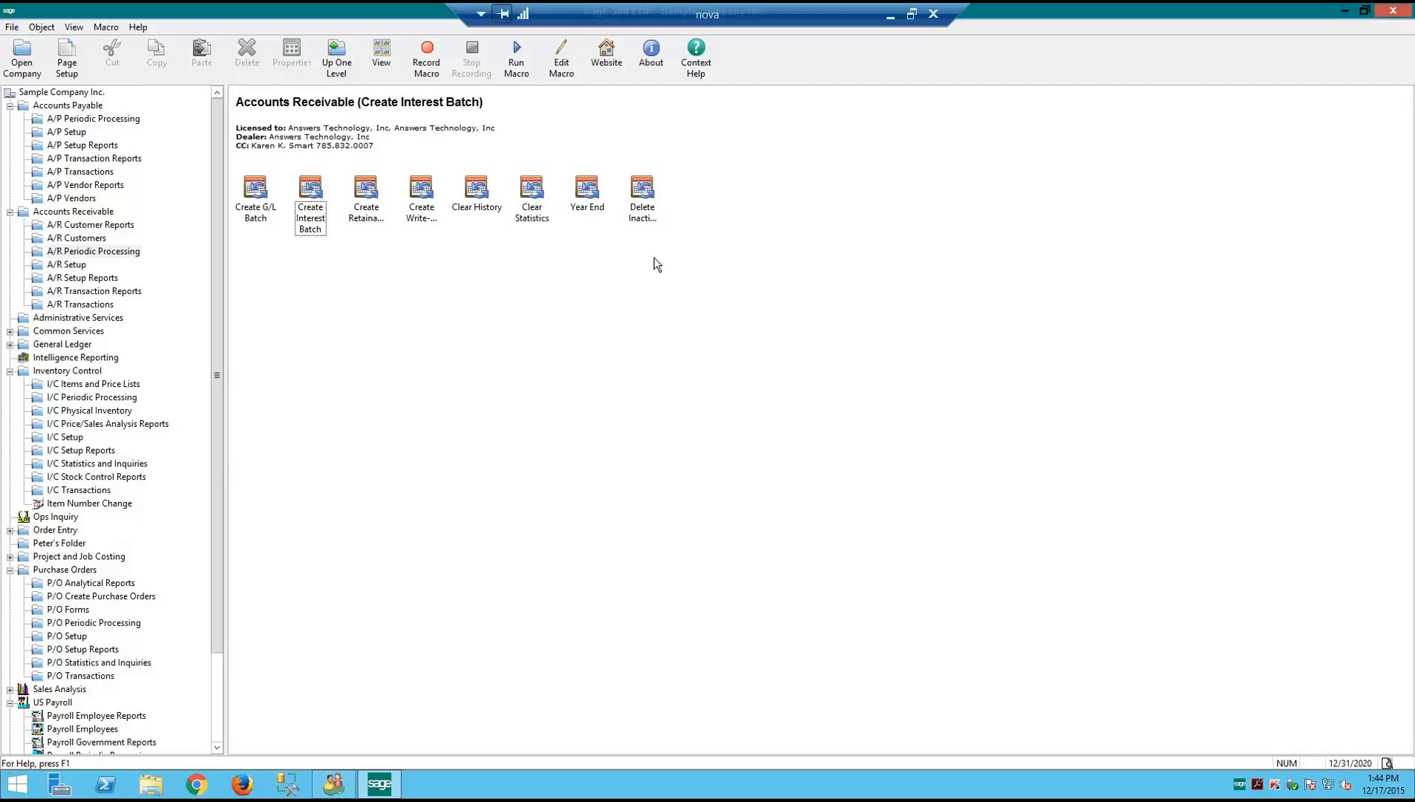
pyautogui.click(642, 218)
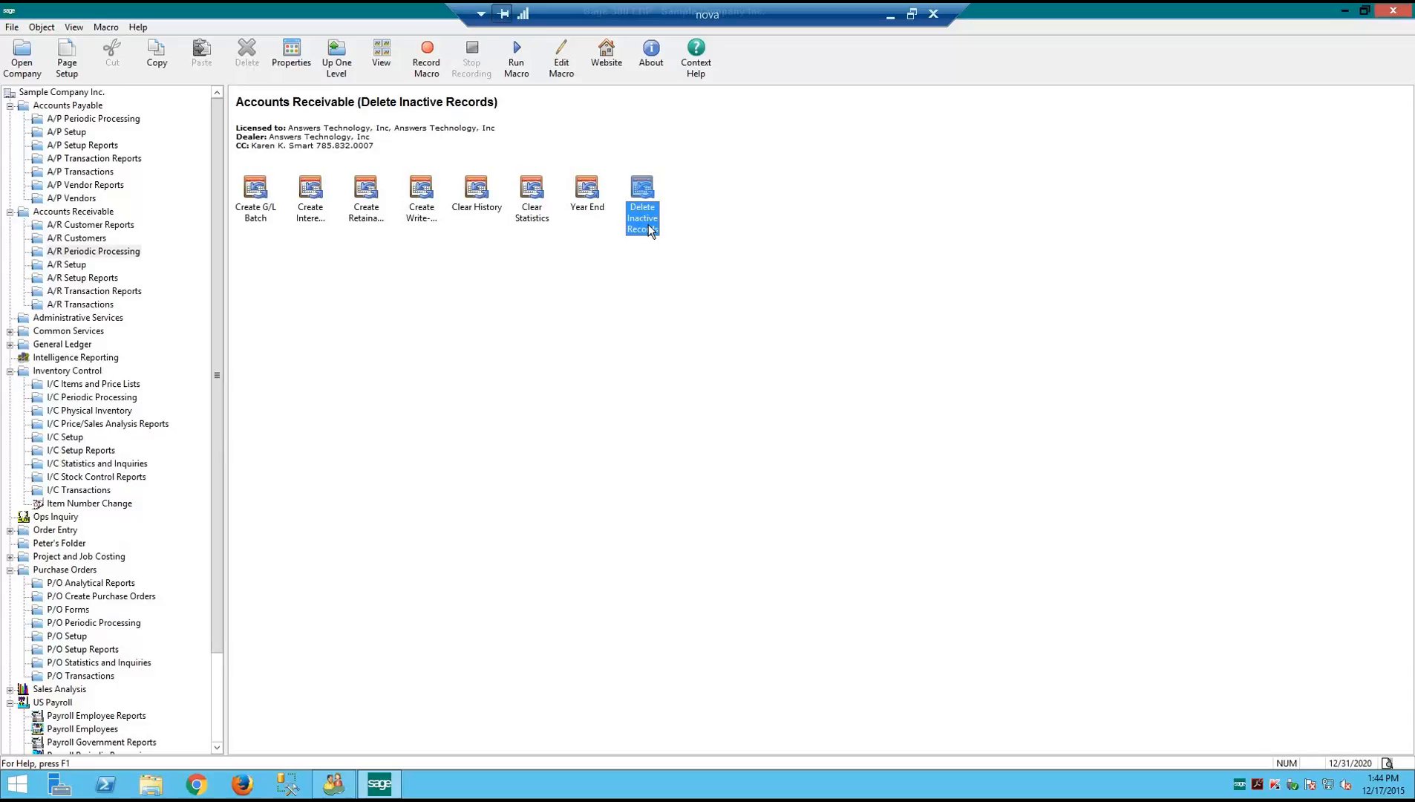
# In A/R Year End, choose to clear activity and recurring charge statistics, toggle resetting all batch numbers on and off, and close without processing
pyautogui.doubleClick(586, 194)
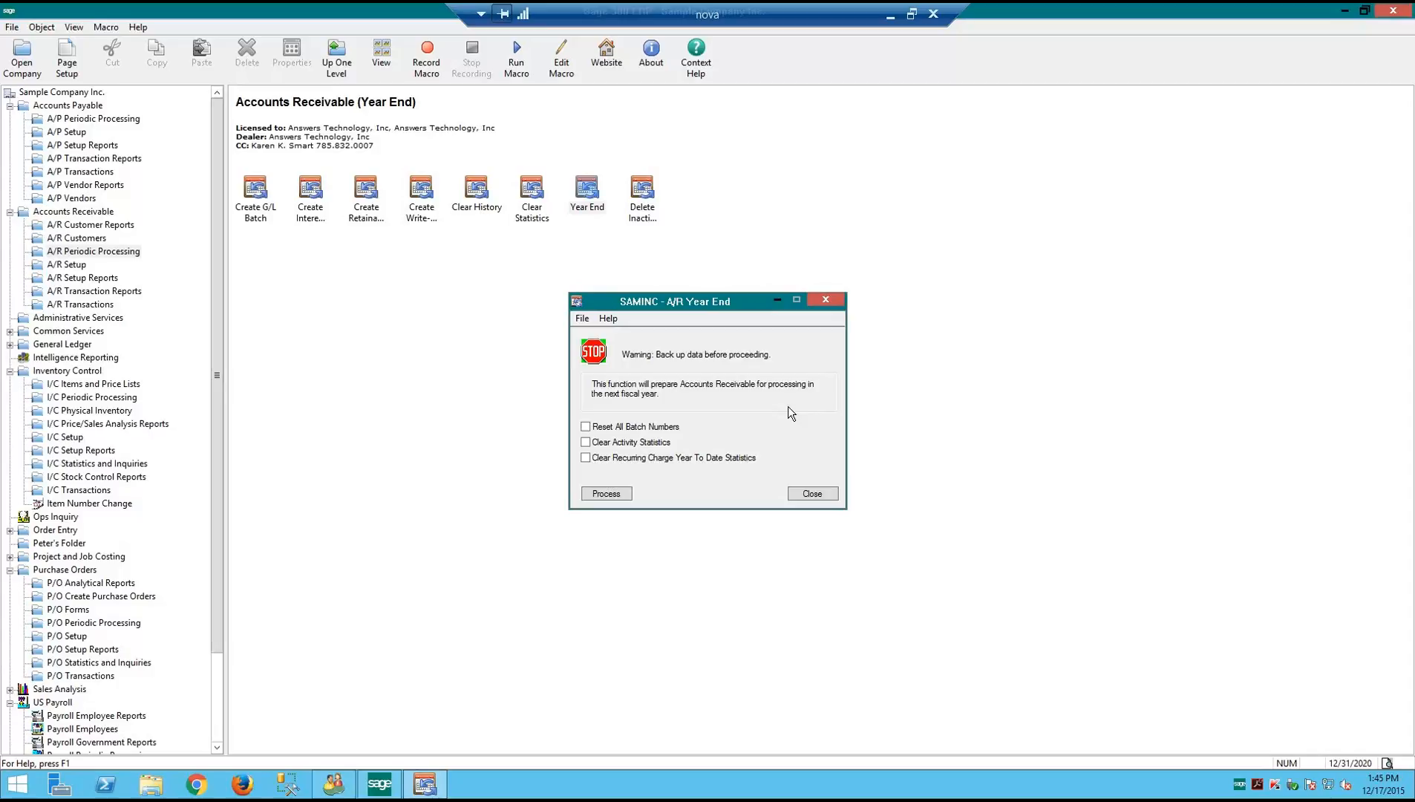
pyautogui.click(585, 441)
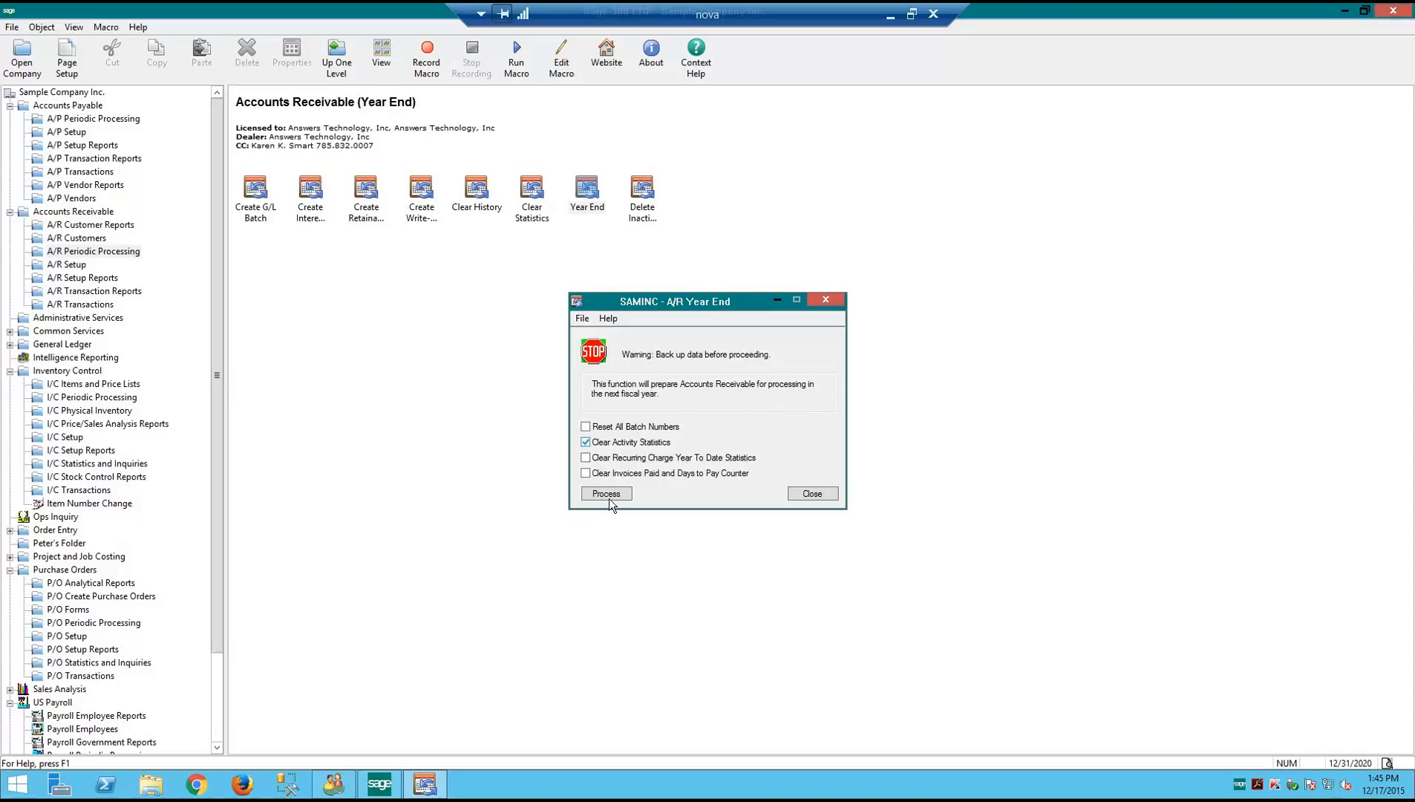
pyautogui.click(587, 458)
pyautogui.click(586, 427)
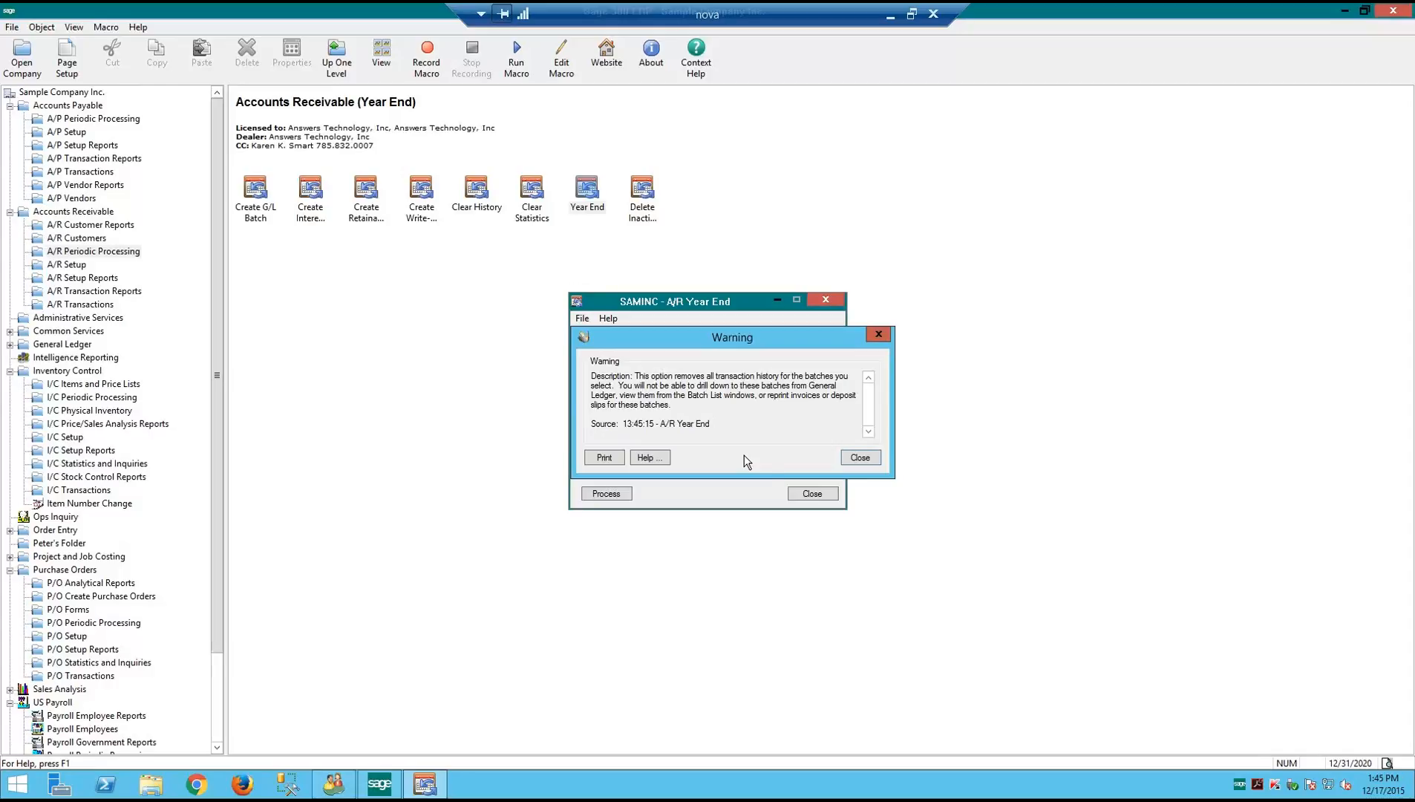
pyautogui.click(860, 458)
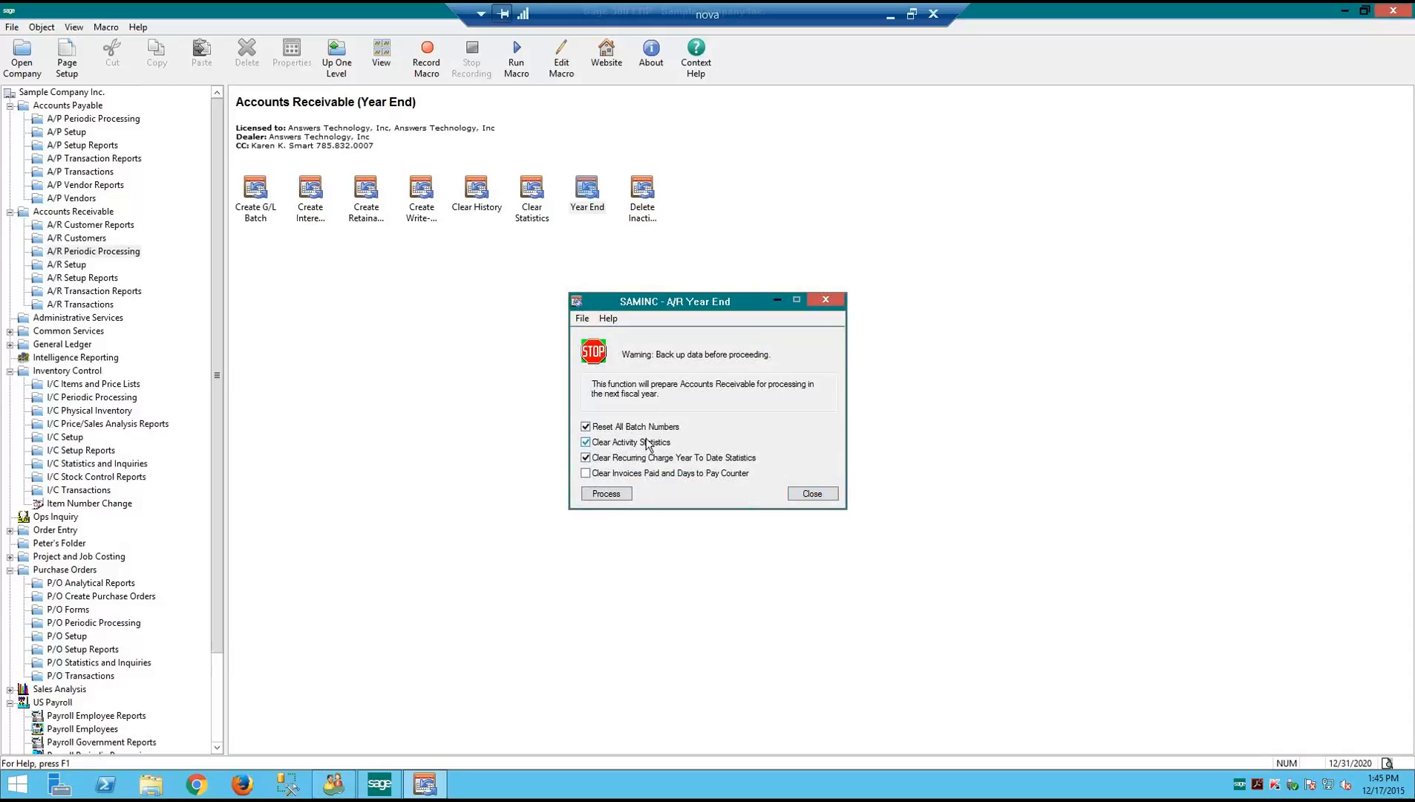
pyautogui.click(586, 427)
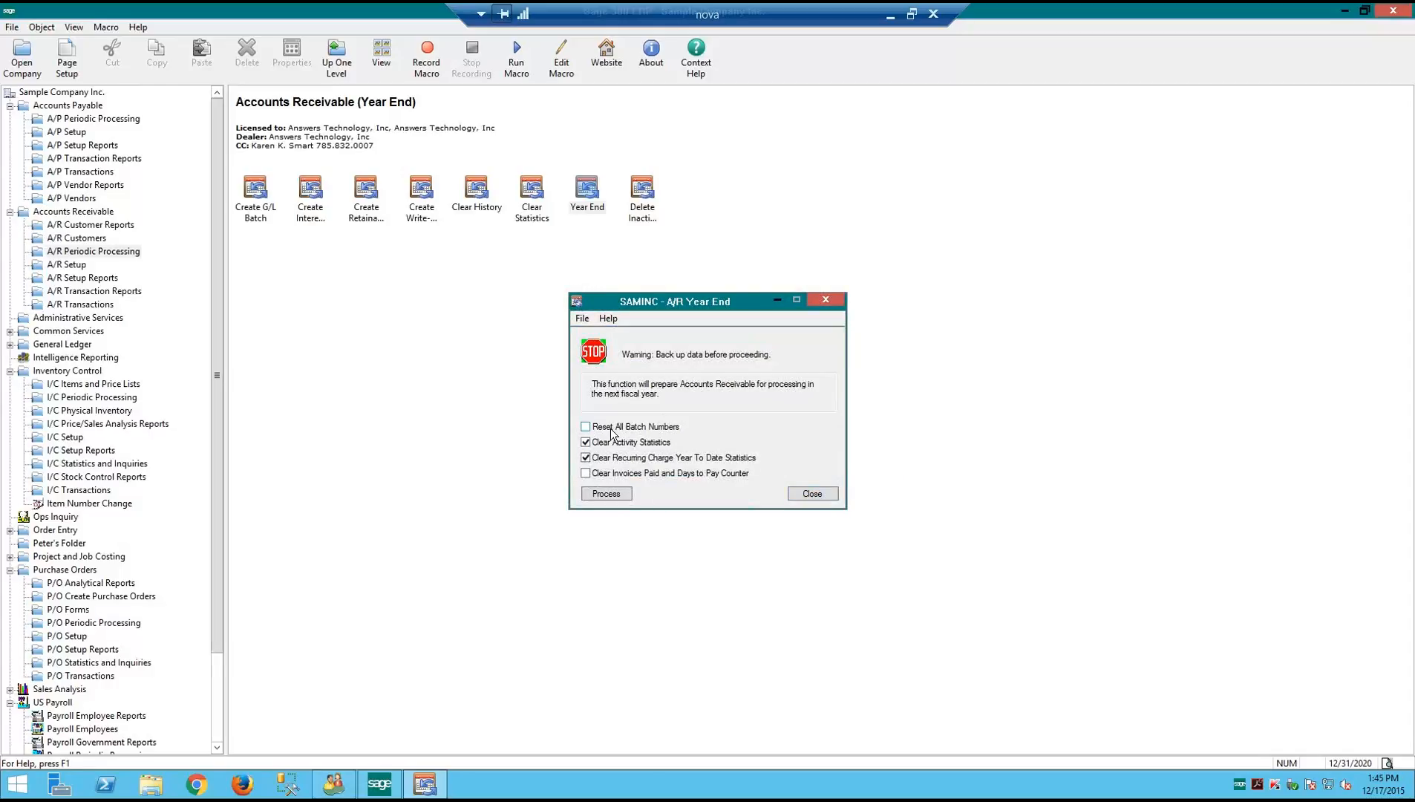
pyautogui.click(826, 496)
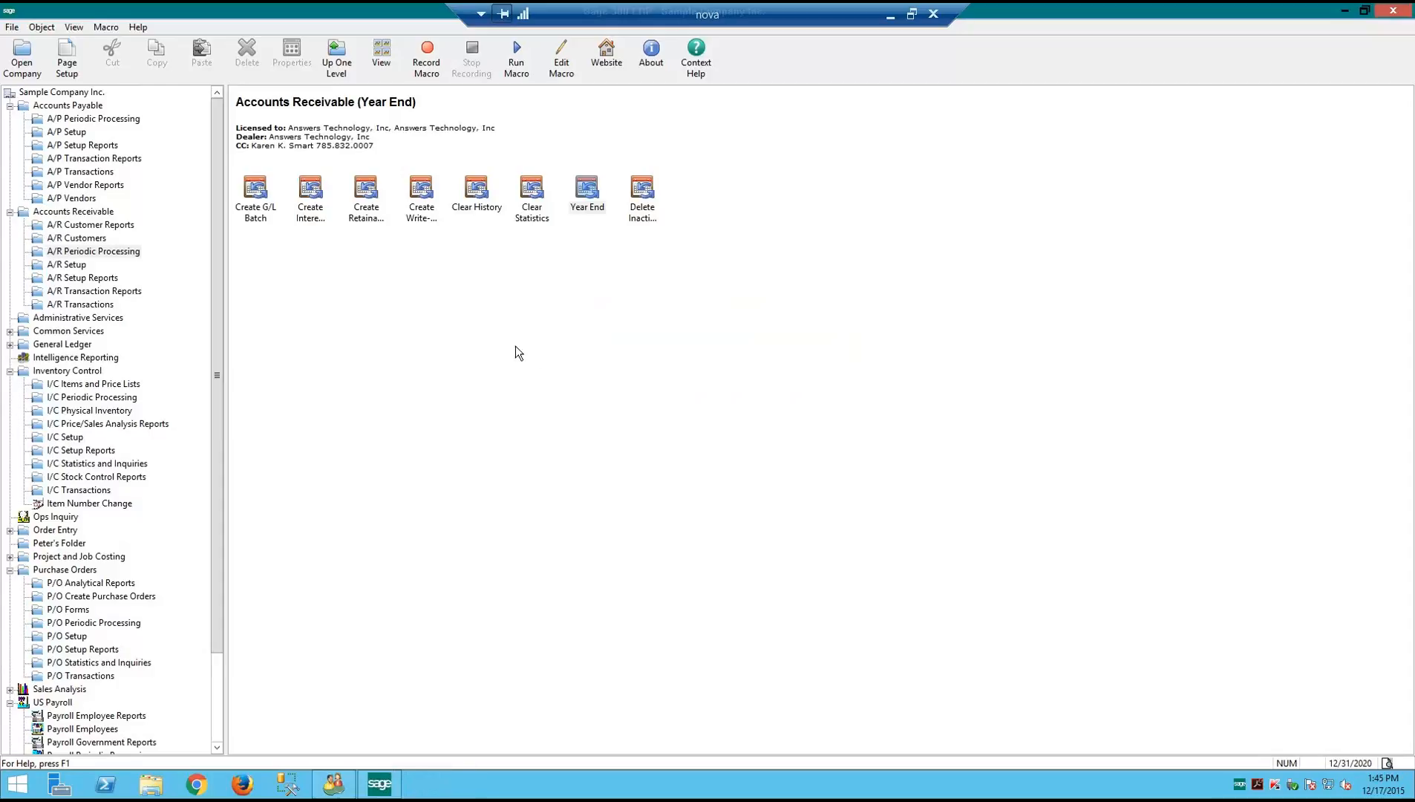
# Open the A/R Invoice Batch List, show posted and deleted batches, and review the batch numbers from 1 through 36
pyautogui.click(68, 307)
pyautogui.doubleClick(260, 213)
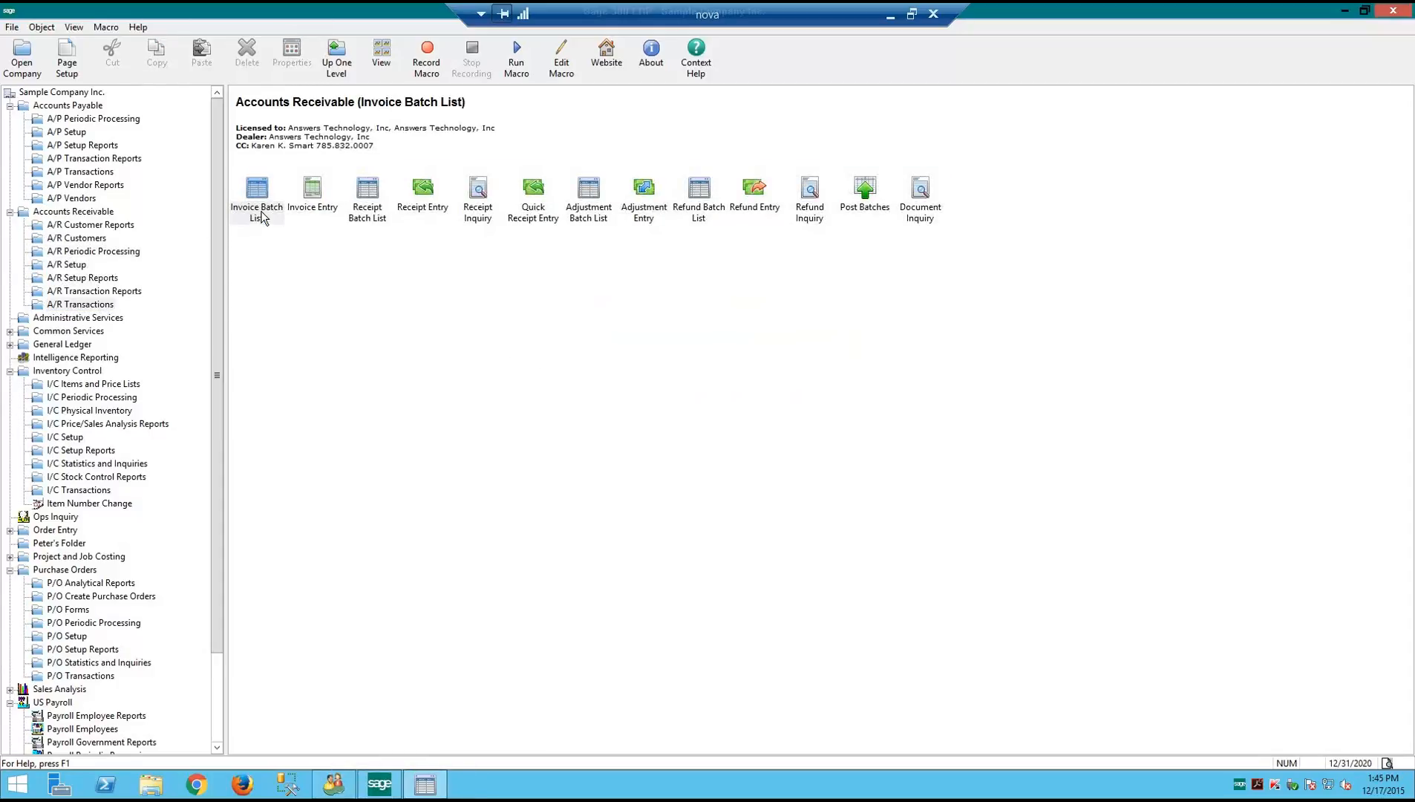
pyautogui.click(534, 236)
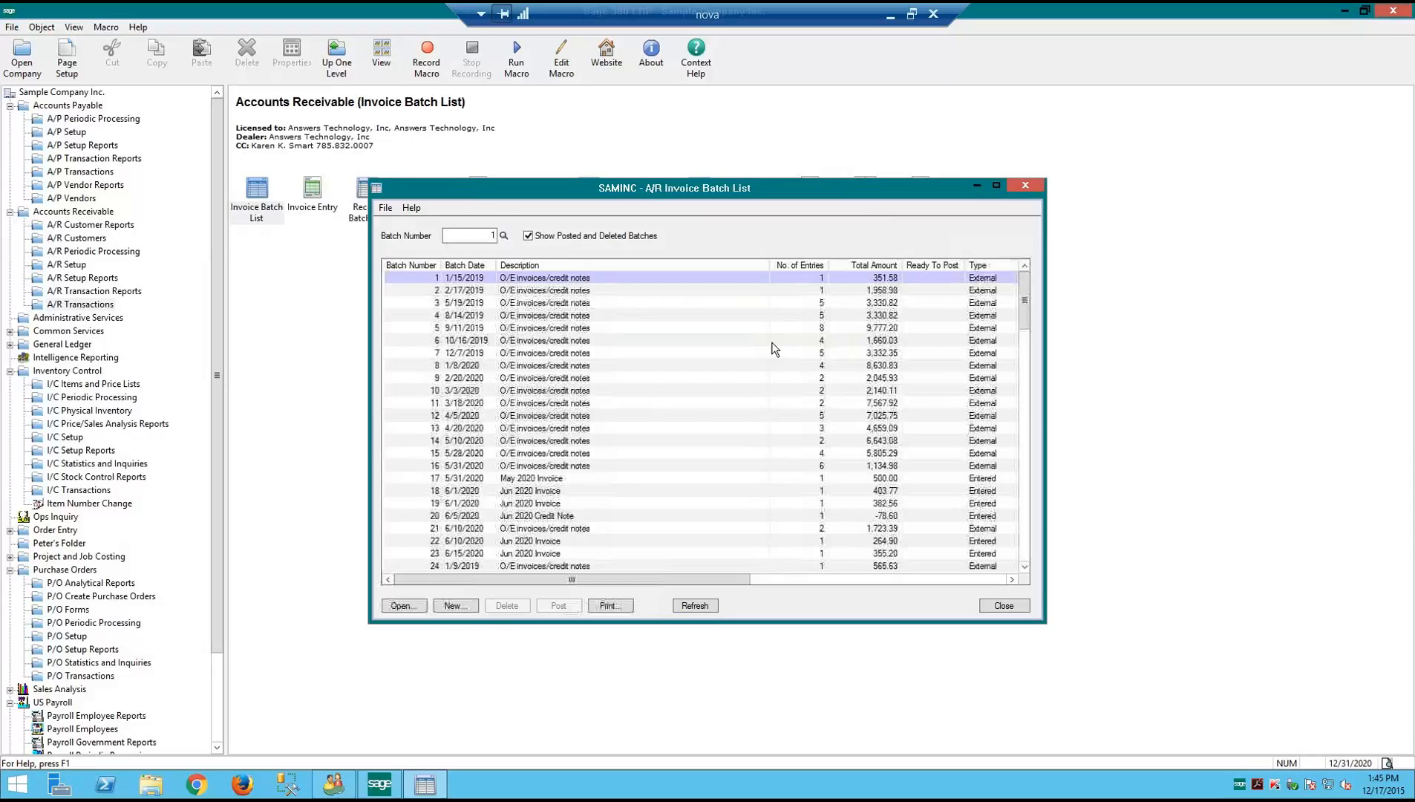
pyautogui.click(412, 431)
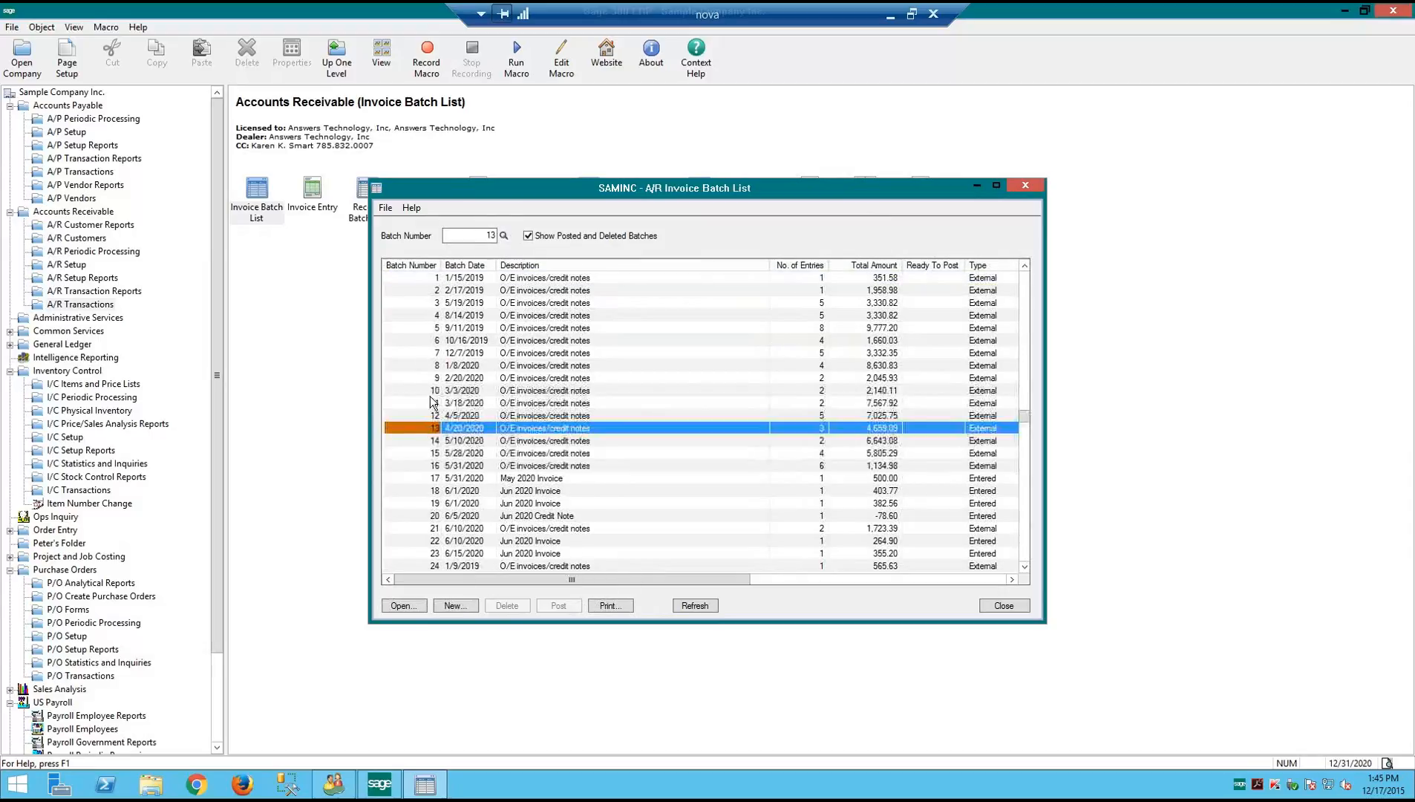
pyautogui.click(428, 279)
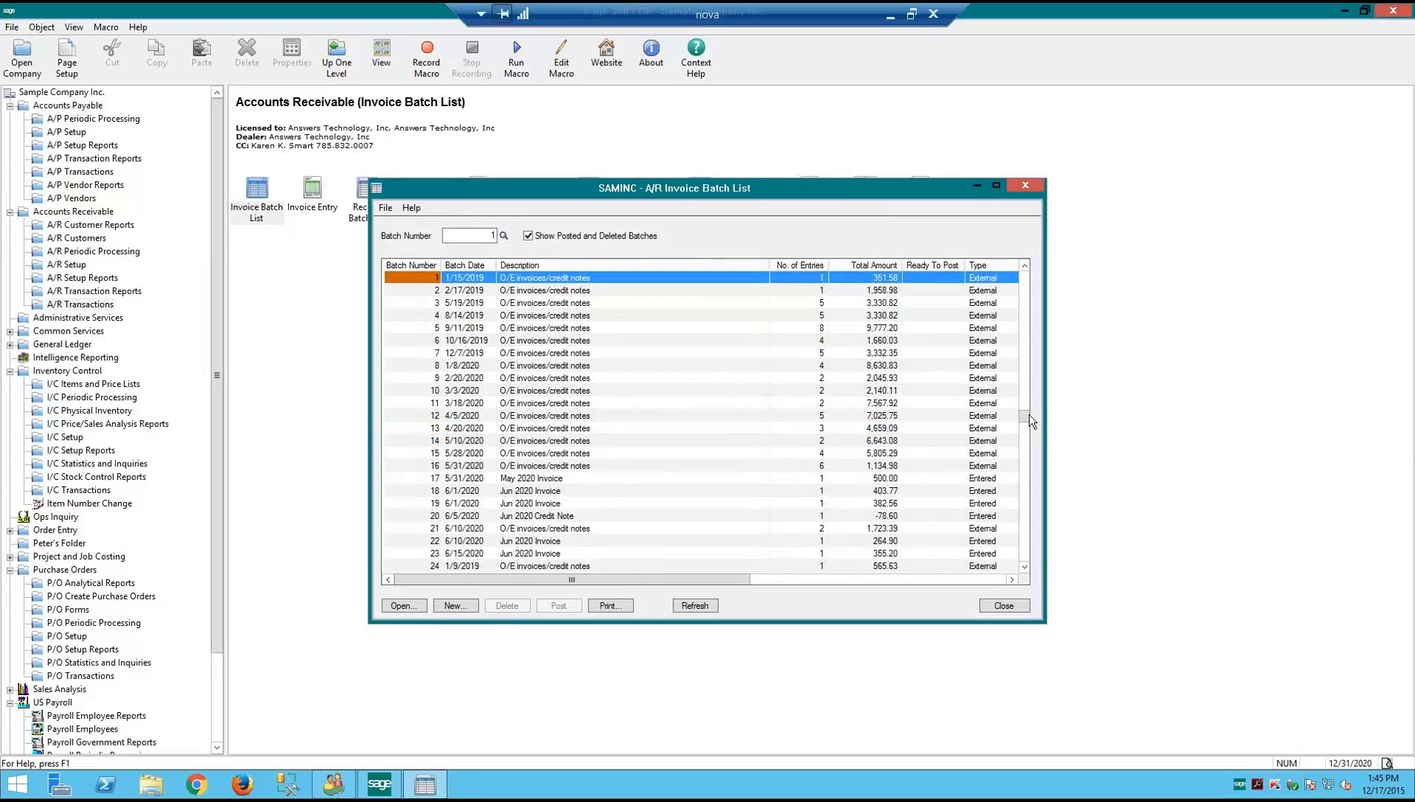
pyautogui.moveTo(1025, 419); pyautogui.dragTo(1025, 555)
pyautogui.click(412, 567)
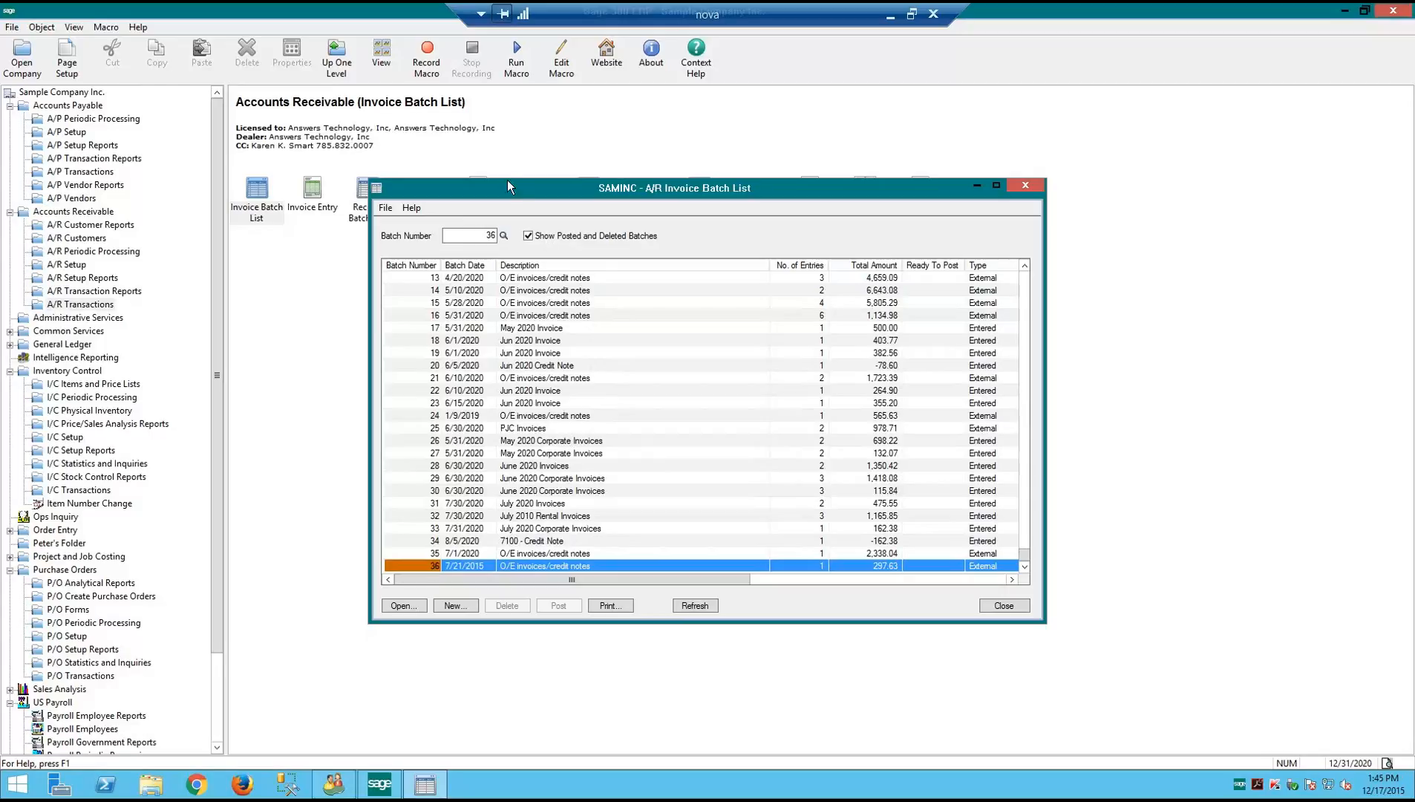
# Return to batch 1 in the A/R Invoice Batch List, review the earliest batches, and close the list
pyautogui.moveTo(511, 190); pyautogui.dragTo(426, 266)
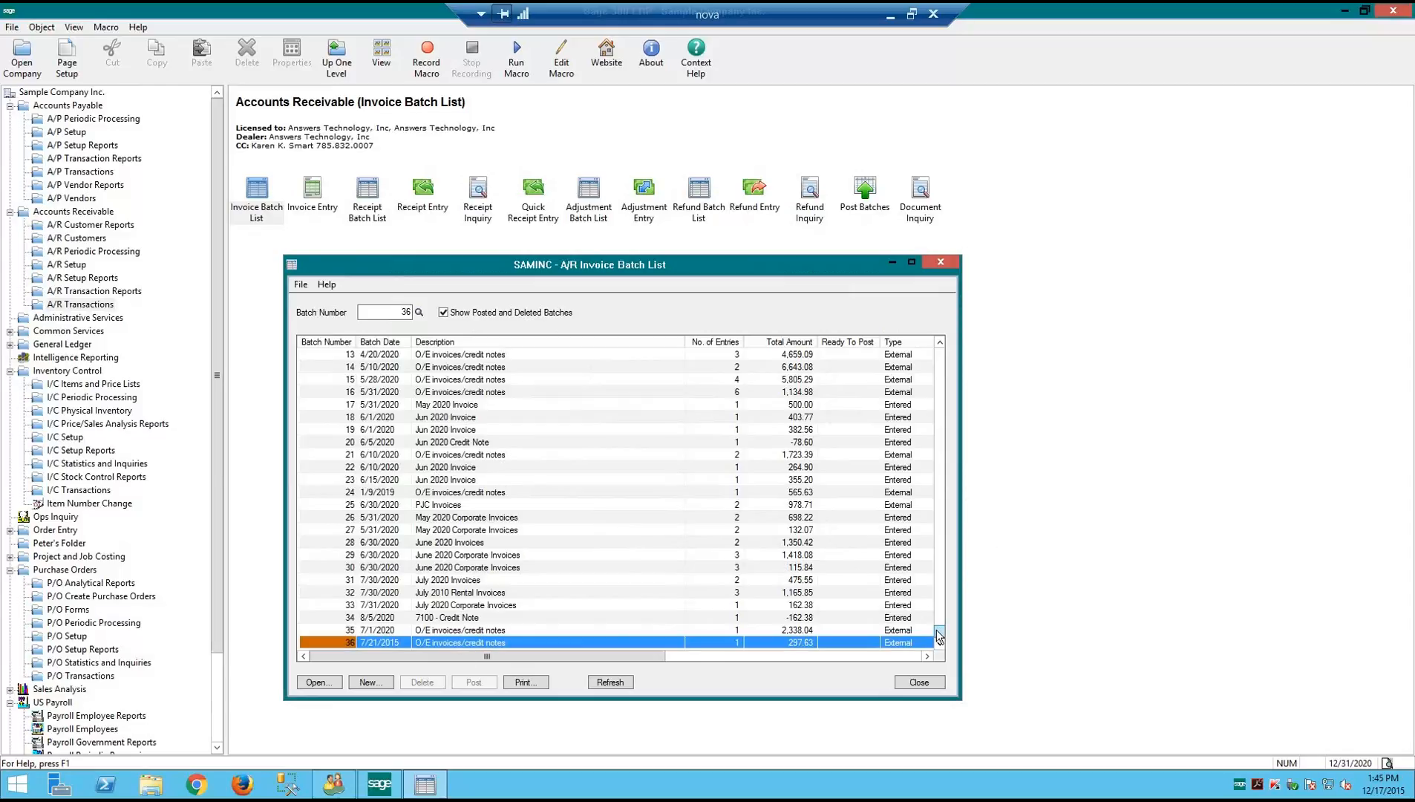
pyautogui.moveTo(939, 555); pyautogui.dragTo(942, 350)
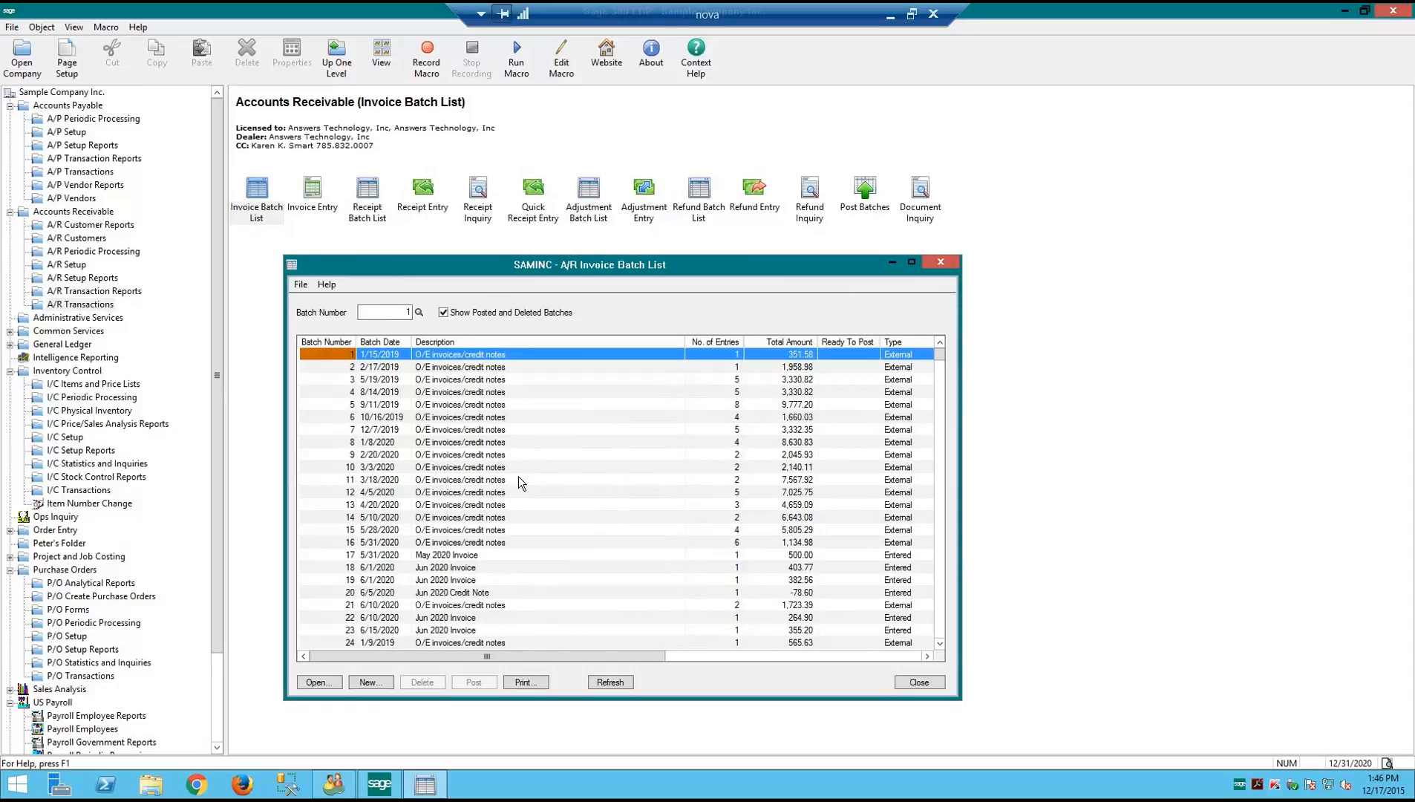
pyautogui.click(918, 682)
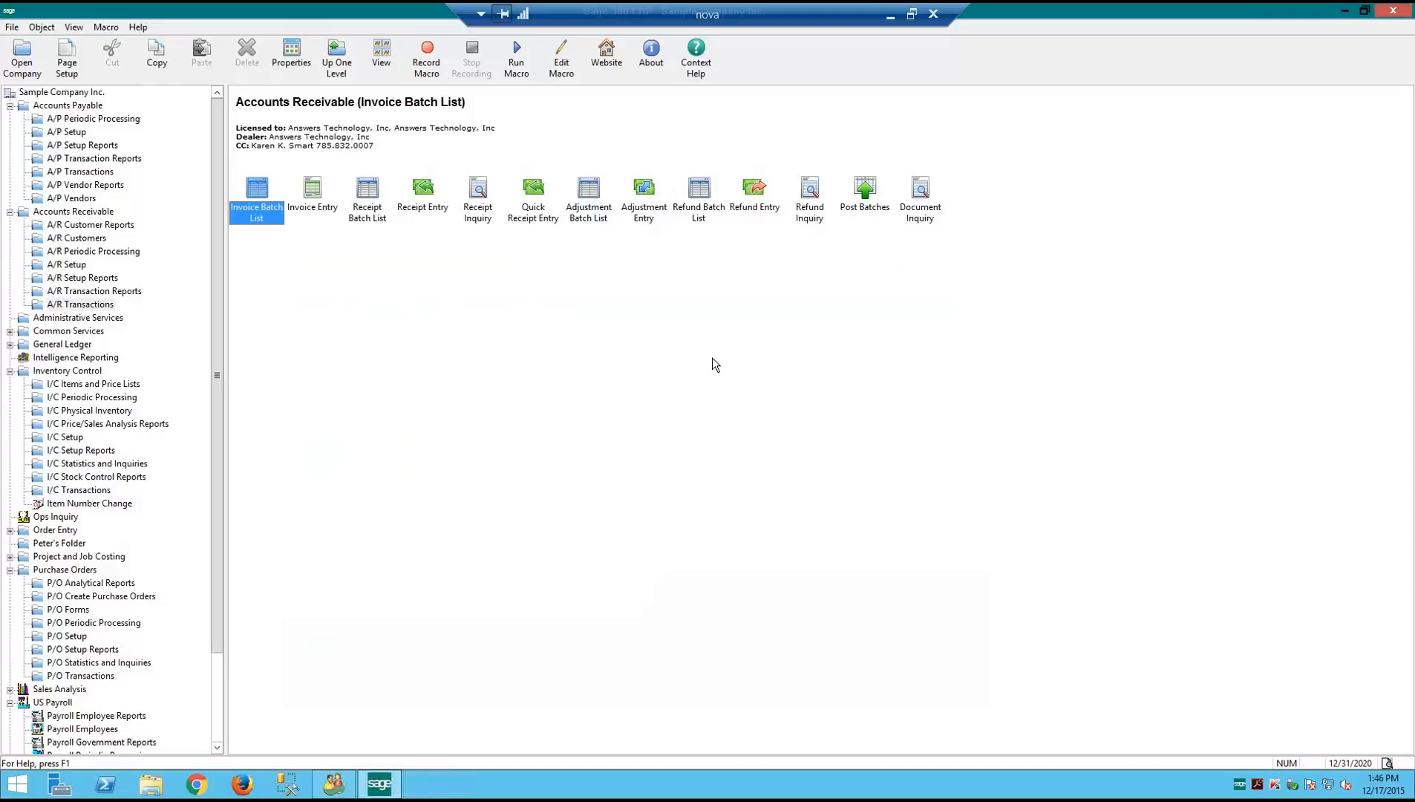
# Reopen A/R Year End from A/R Periodic Processing, review its reset and clear options, and close it without processing
pyautogui.click(93, 251)
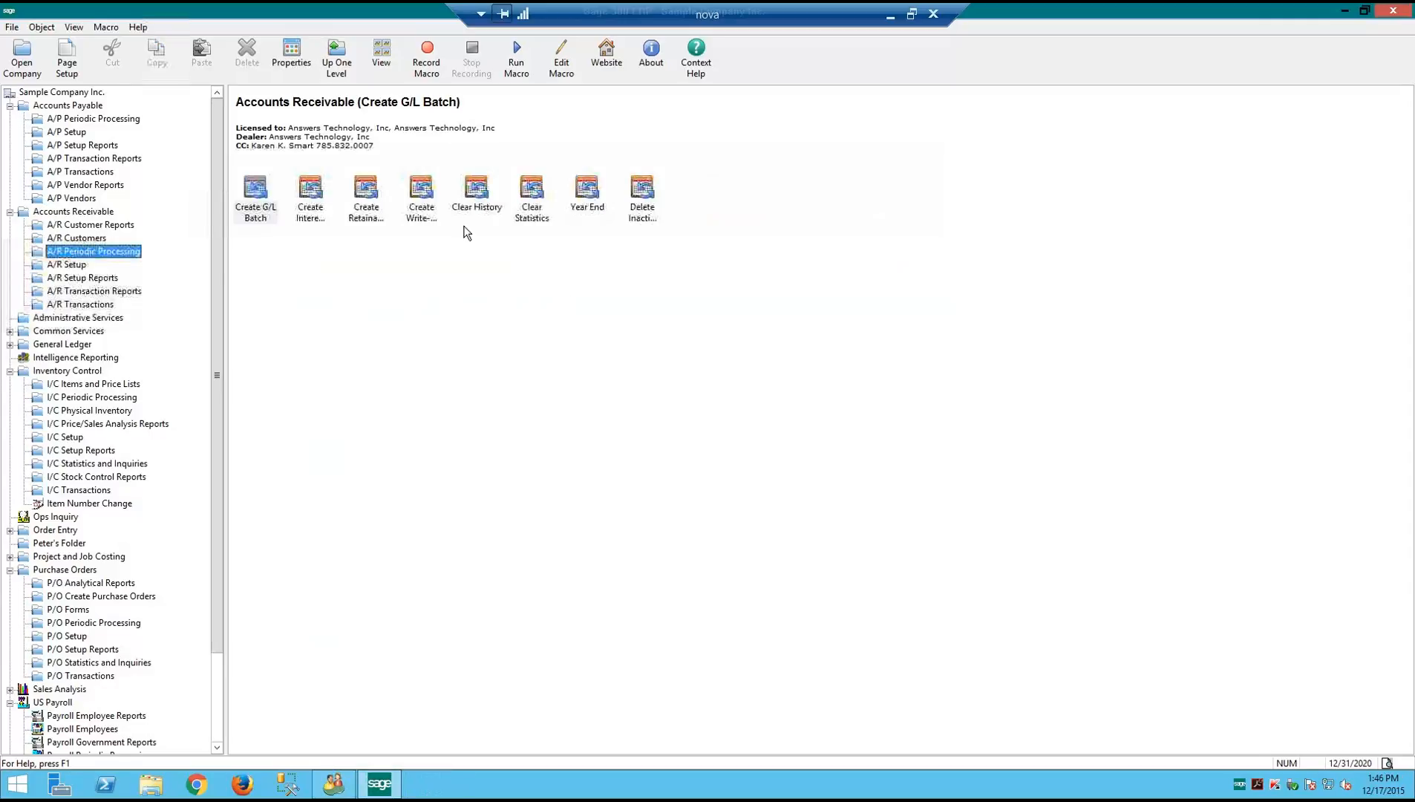
pyautogui.click(588, 192)
pyautogui.doubleClick(587, 192)
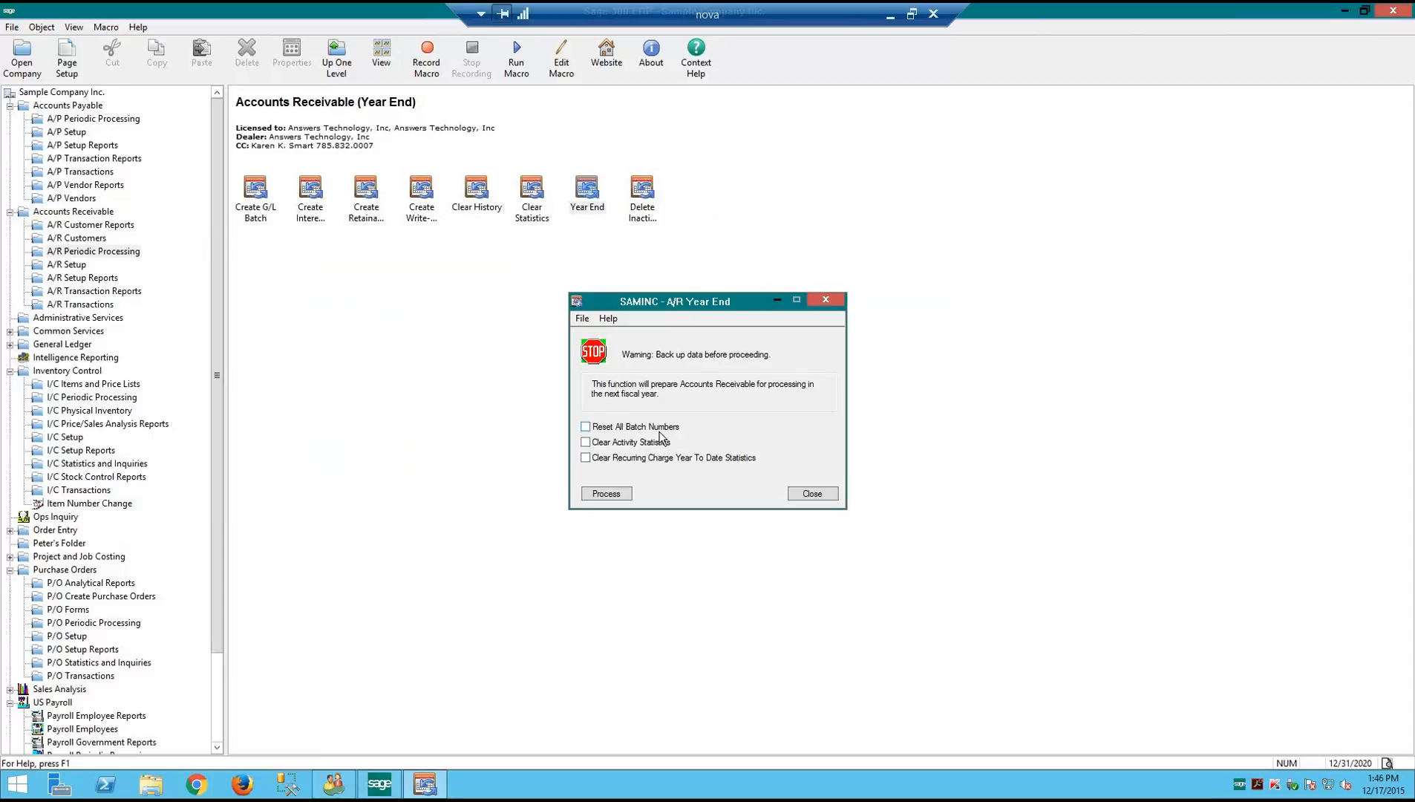
pyautogui.click(815, 496)
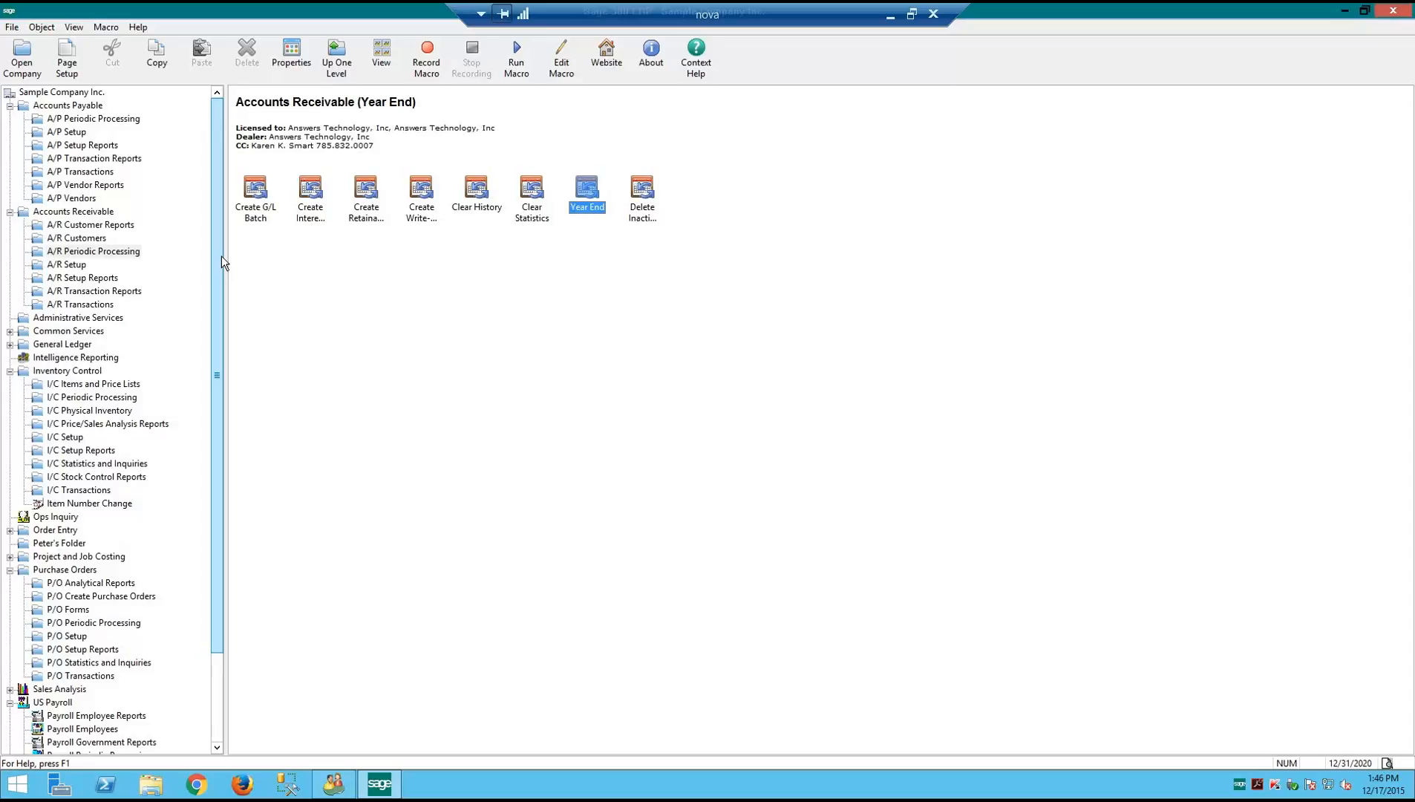
# Open Bank Clear History in Bank Periodic Processing, toggle clearing Bank Transactions on and off, and close without processing
pyautogui.click(52, 331)
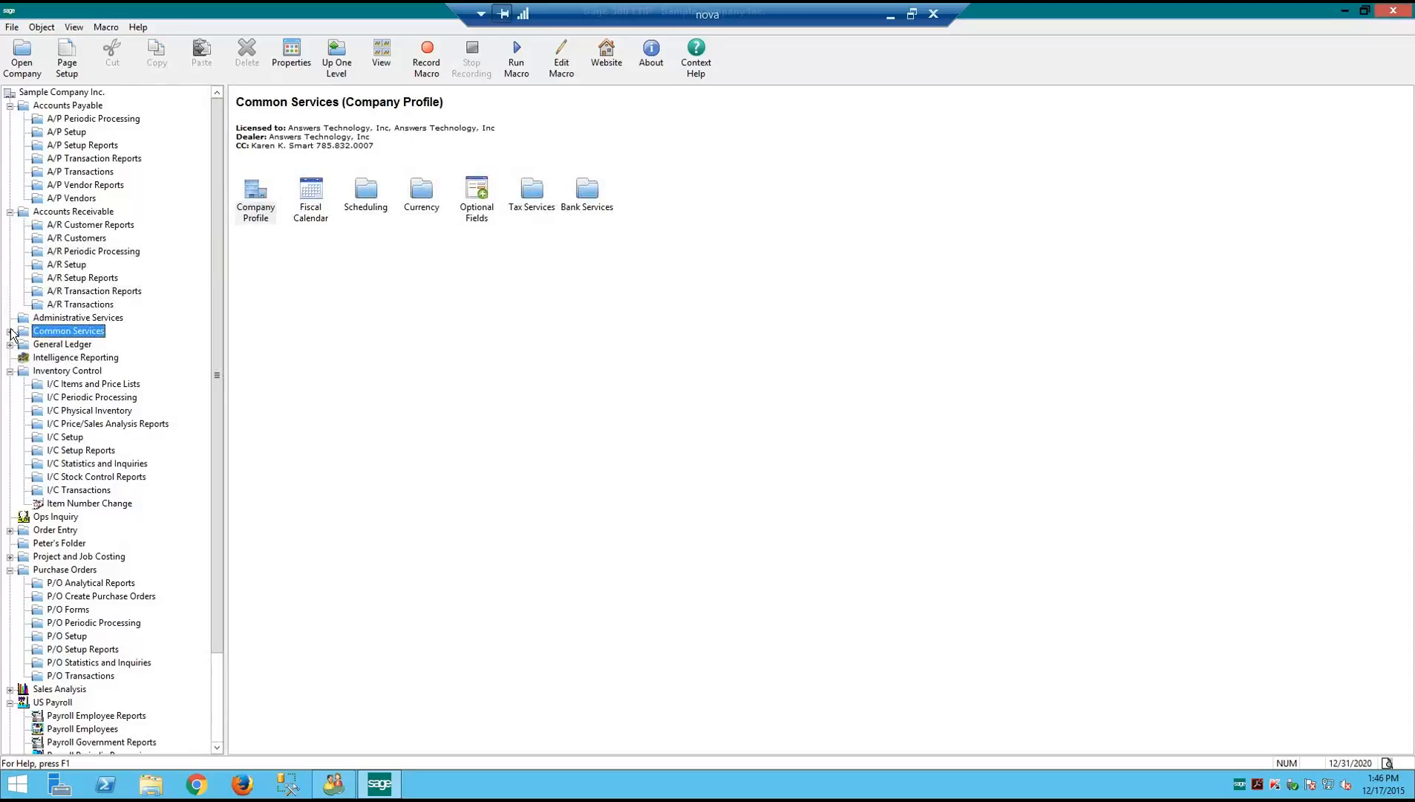
pyautogui.click(10, 332)
pyautogui.click(23, 346)
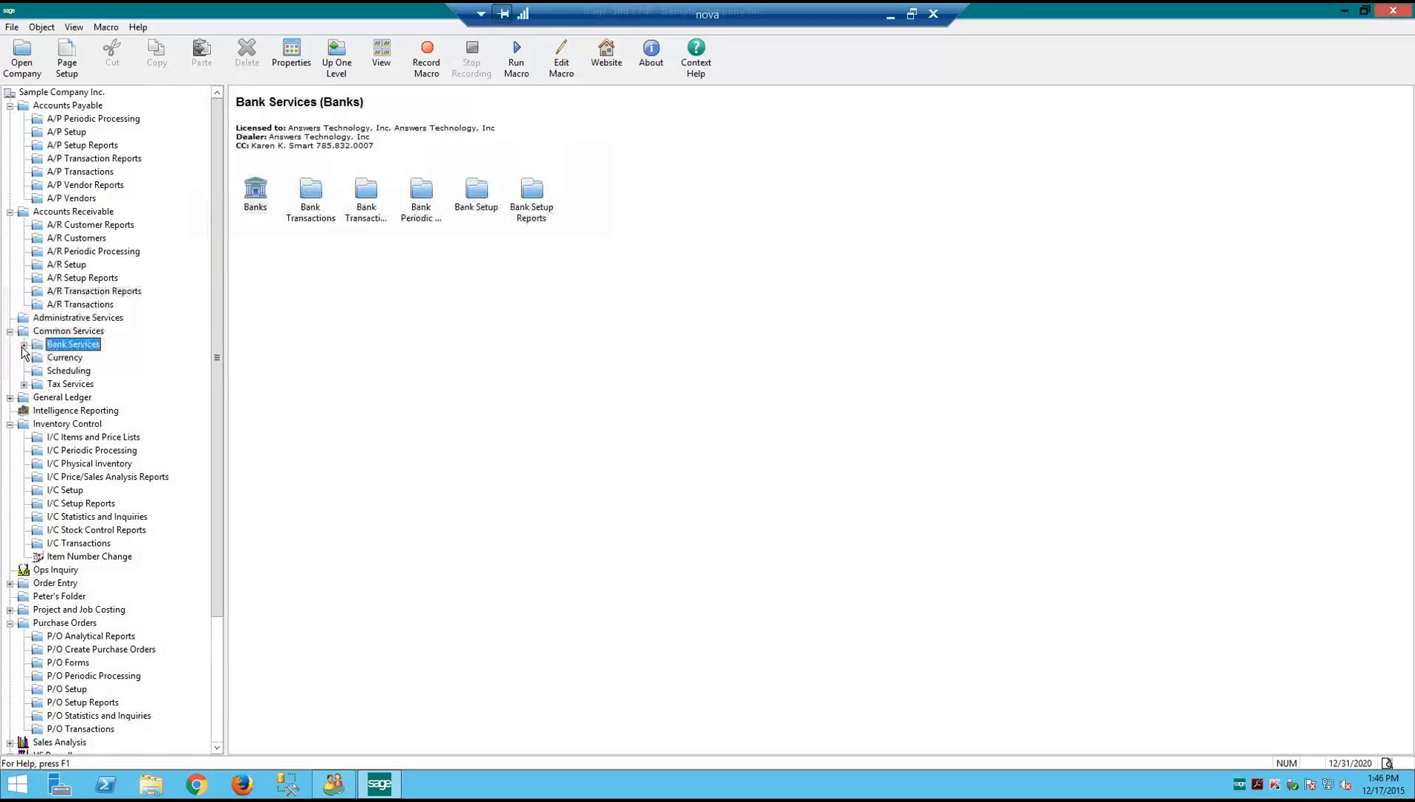
pyautogui.click(24, 345)
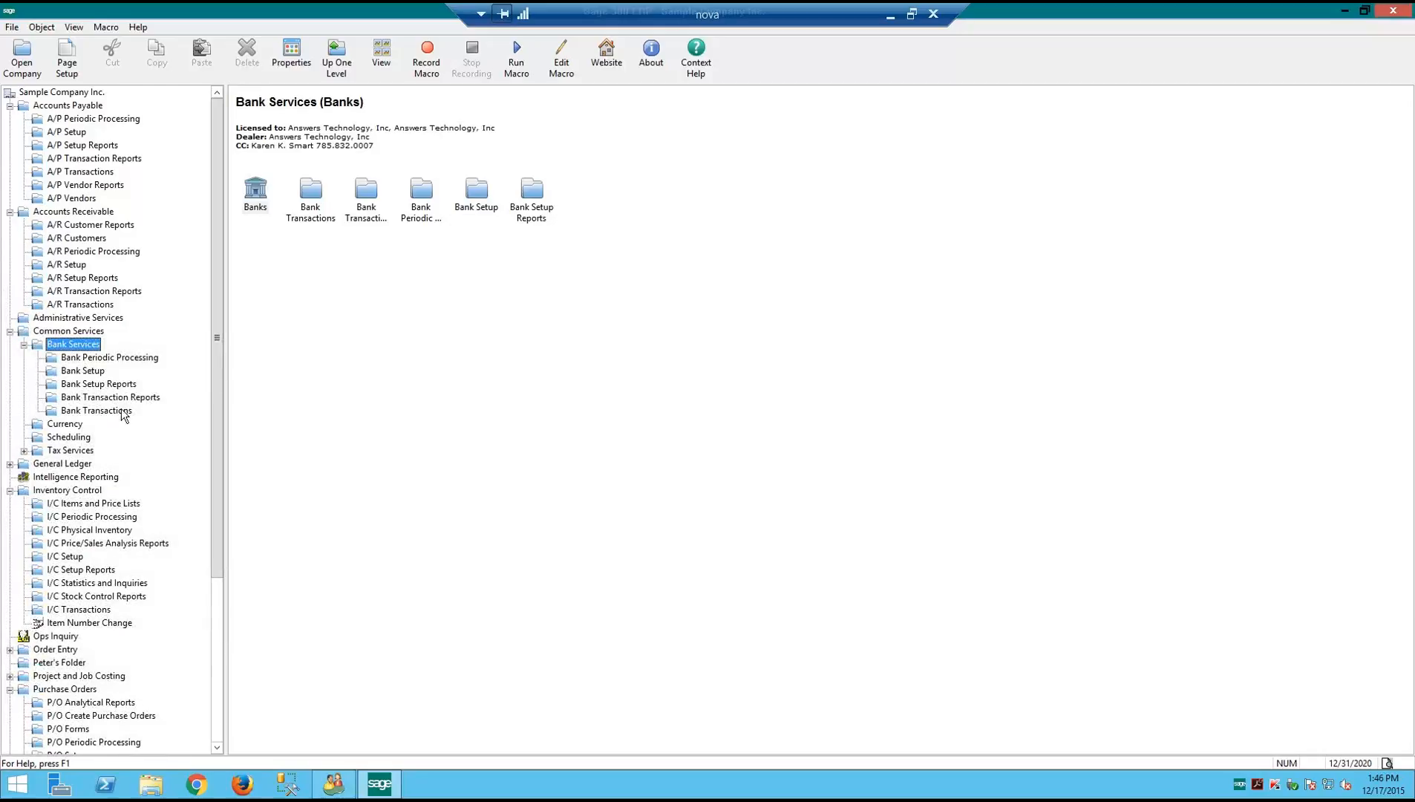
pyautogui.click(112, 359)
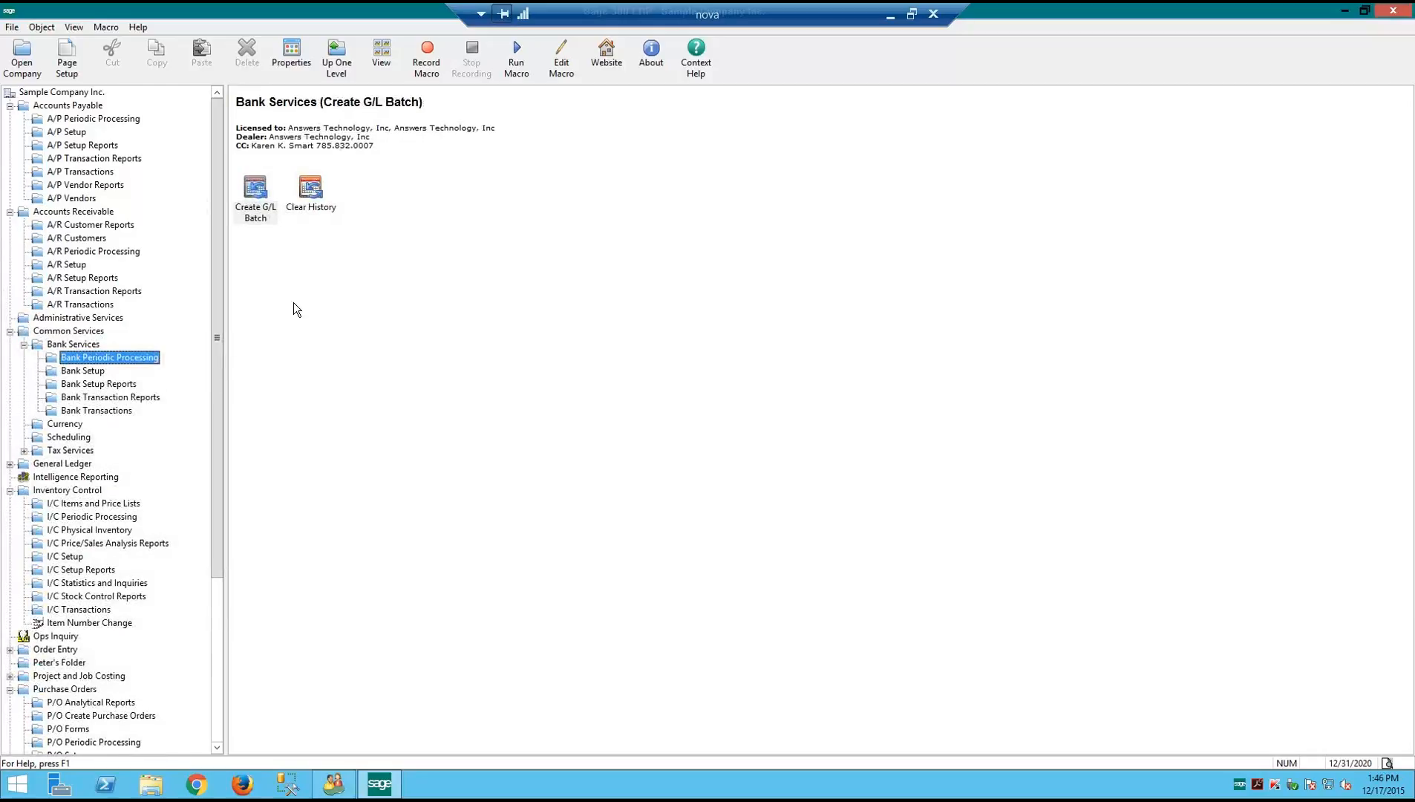
pyautogui.click(300, 206)
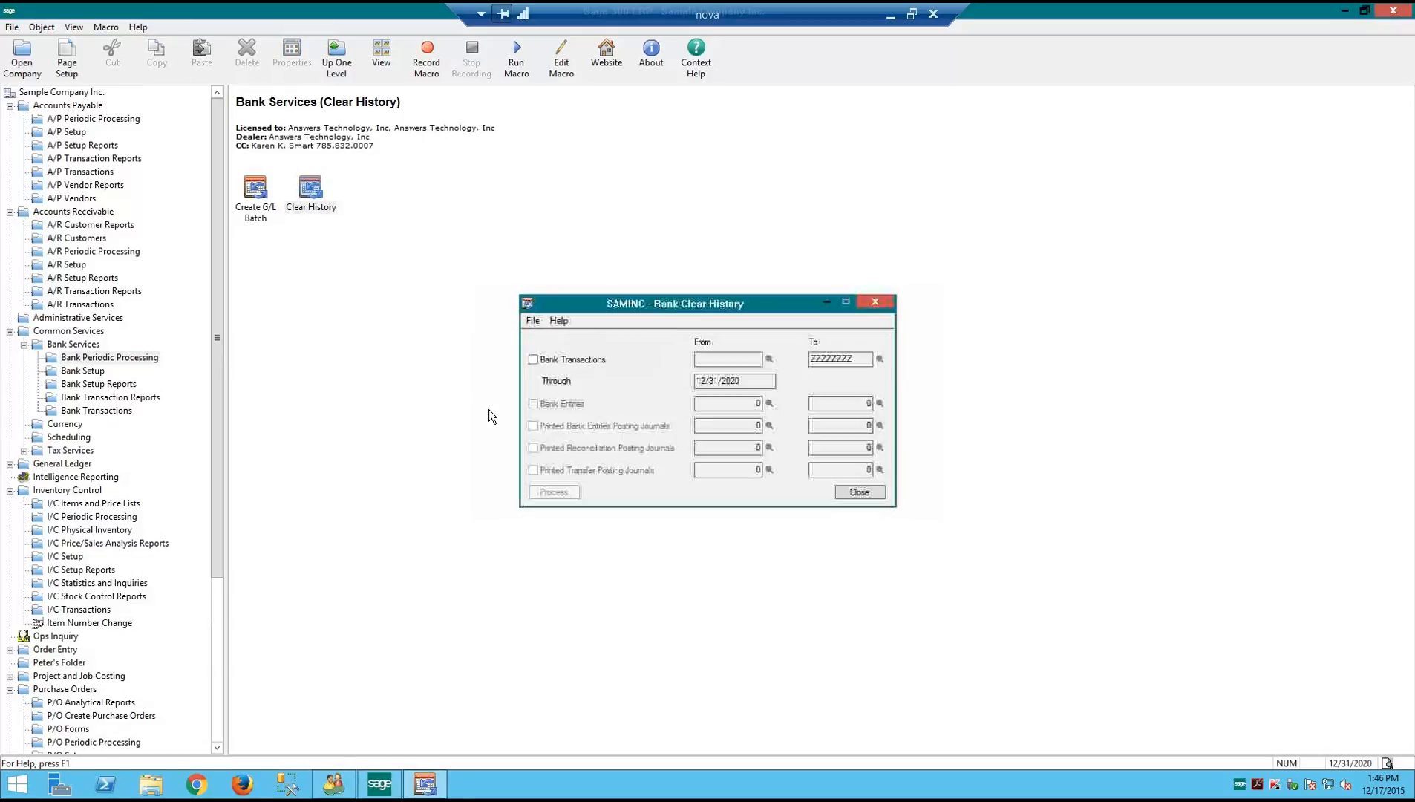
pyautogui.click(534, 359)
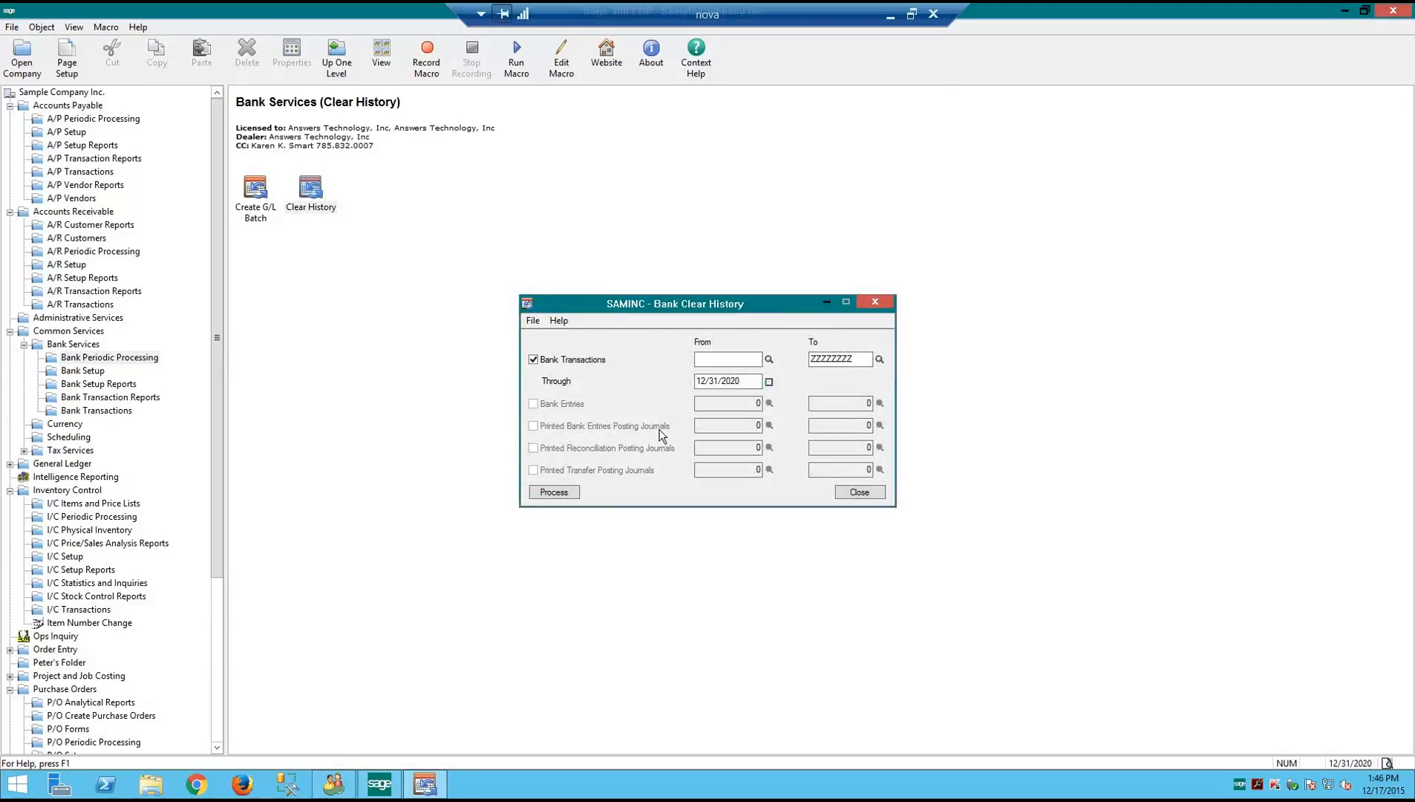
pyautogui.click(534, 359)
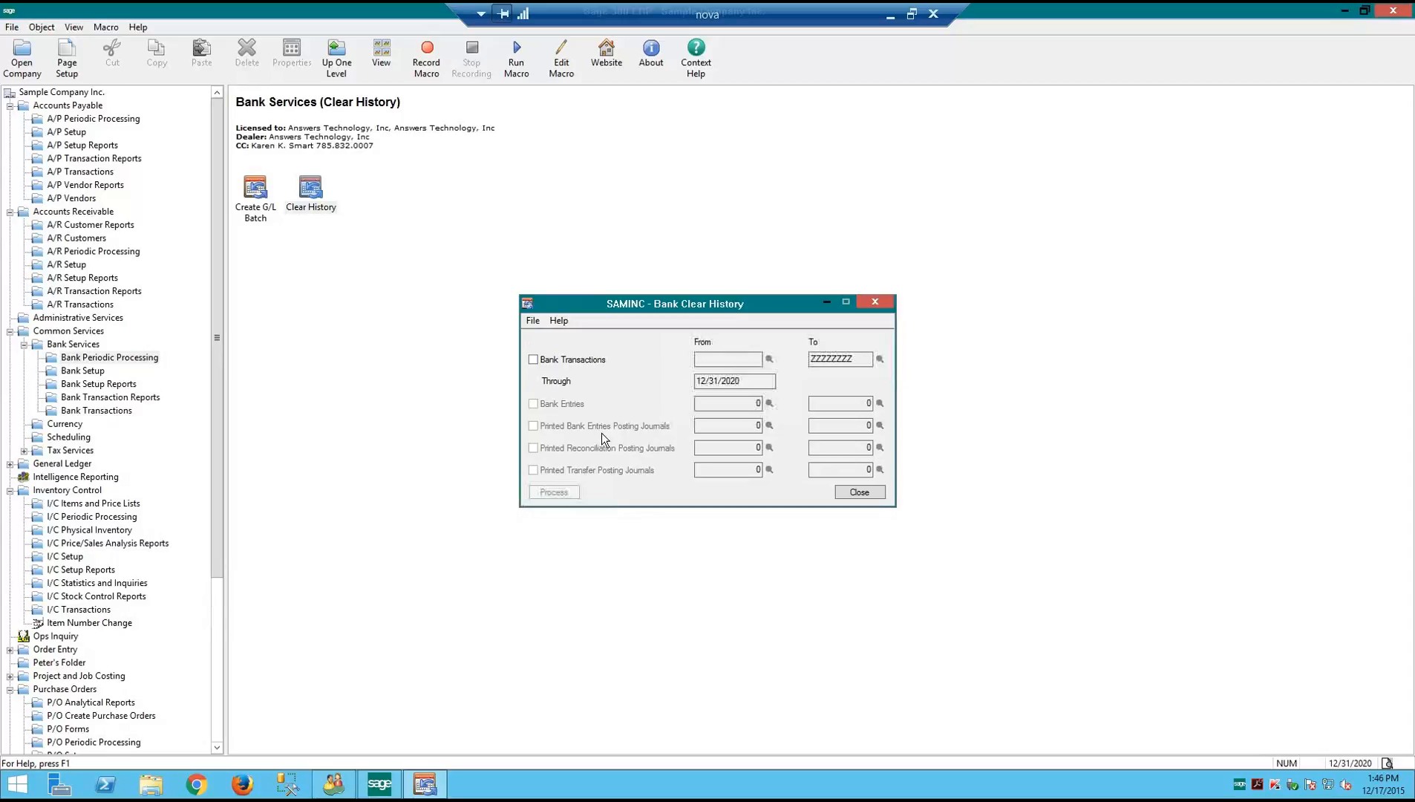
pyautogui.click(858, 492)
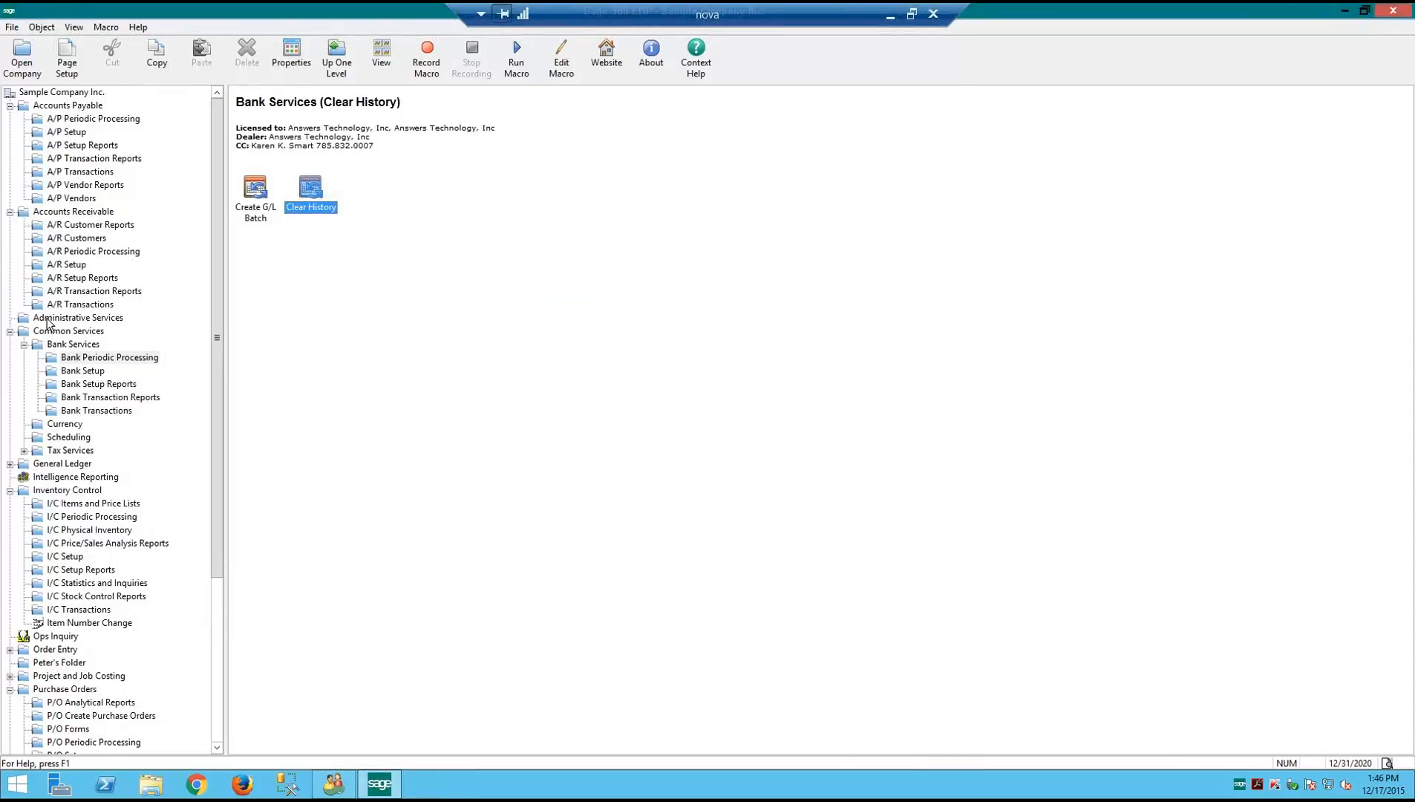
# Collapse the Bank Services, Common Services, Accounts Receivable and Accounts Payable branches in the company tree
pyautogui.click(23, 345)
pyautogui.click(10, 331)
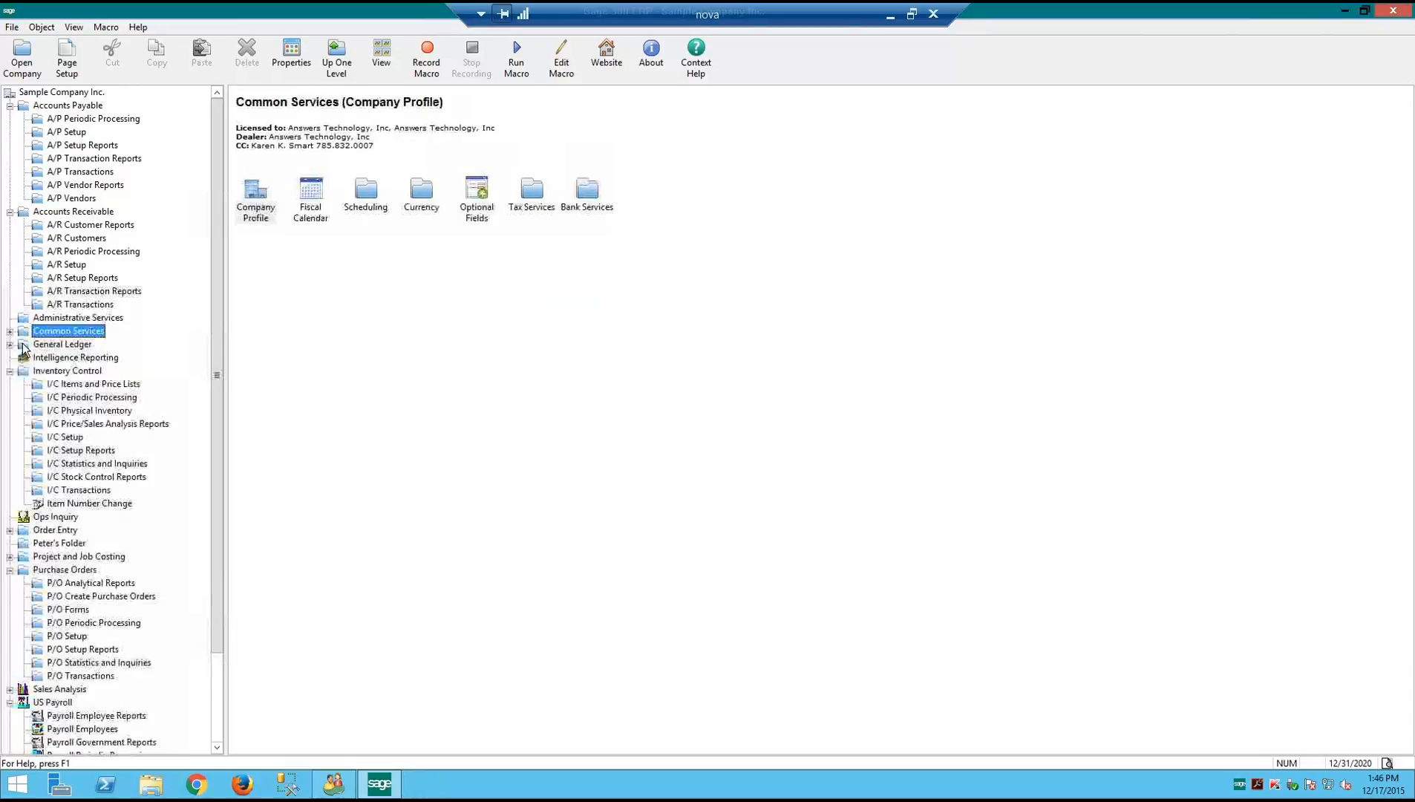
pyautogui.click(9, 213)
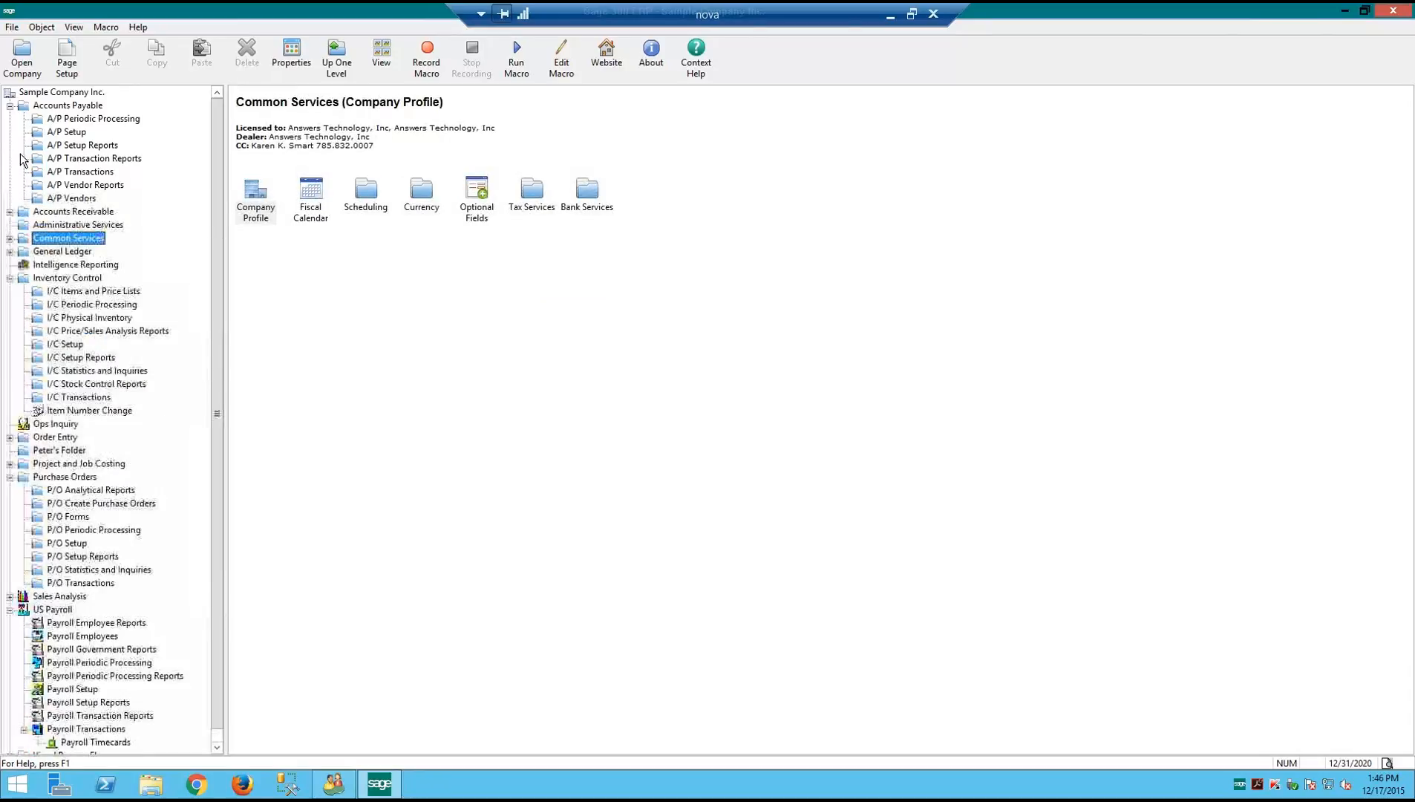
pyautogui.click(10, 106)
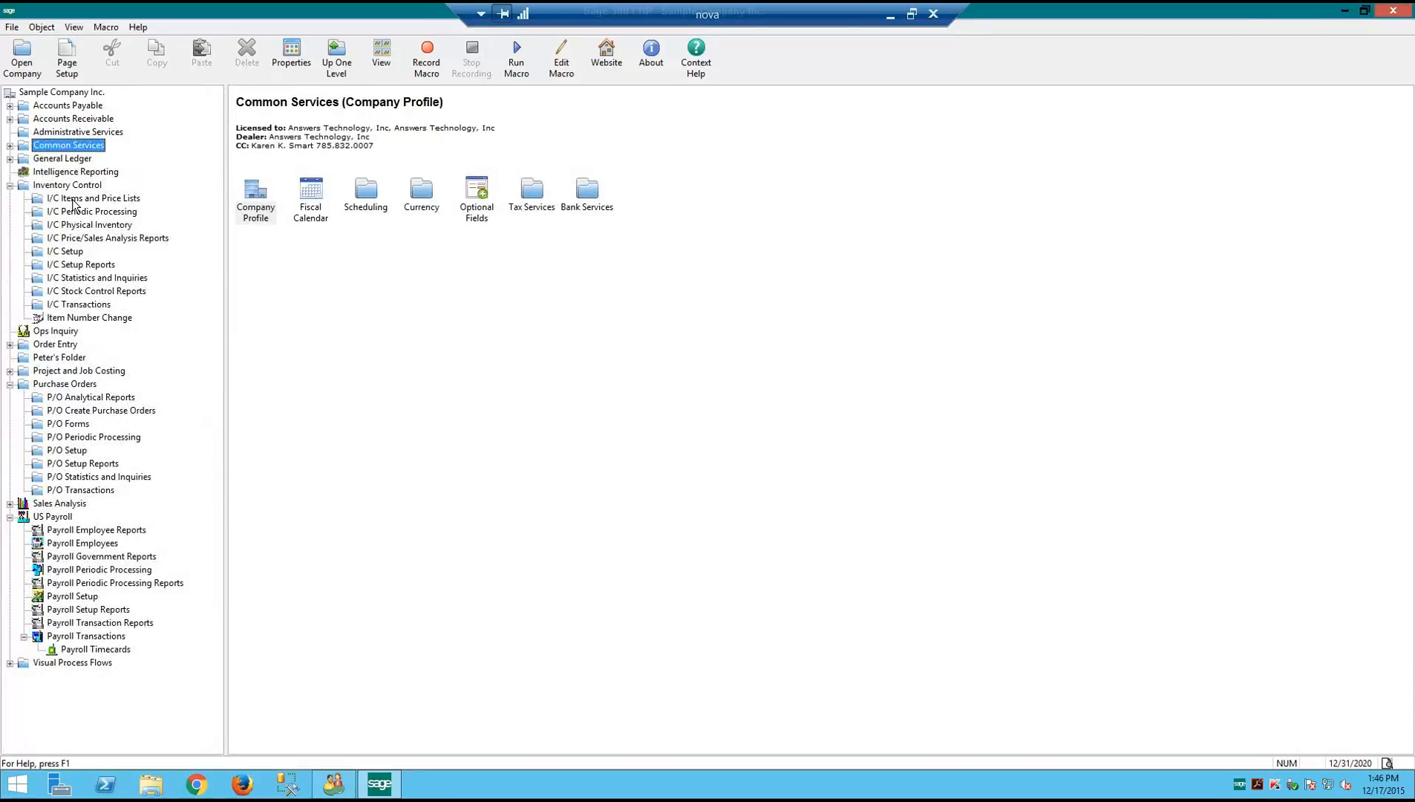
# In I/C Clear History, select transaction history and sales statistics through 2020 period 12 and expired contract prices through 12/31/2020, then close without processing
pyautogui.click(76, 211)
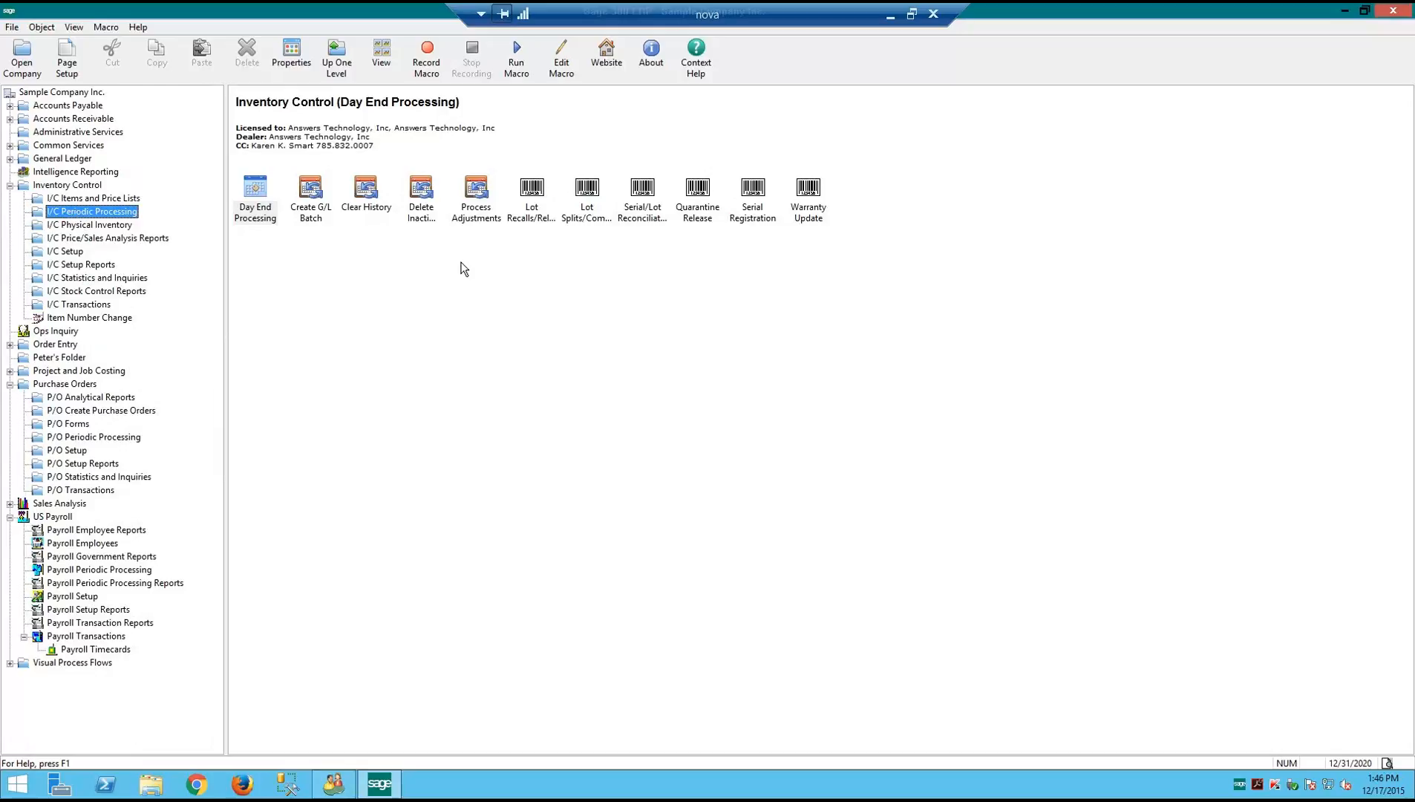
pyautogui.doubleClick(366, 186)
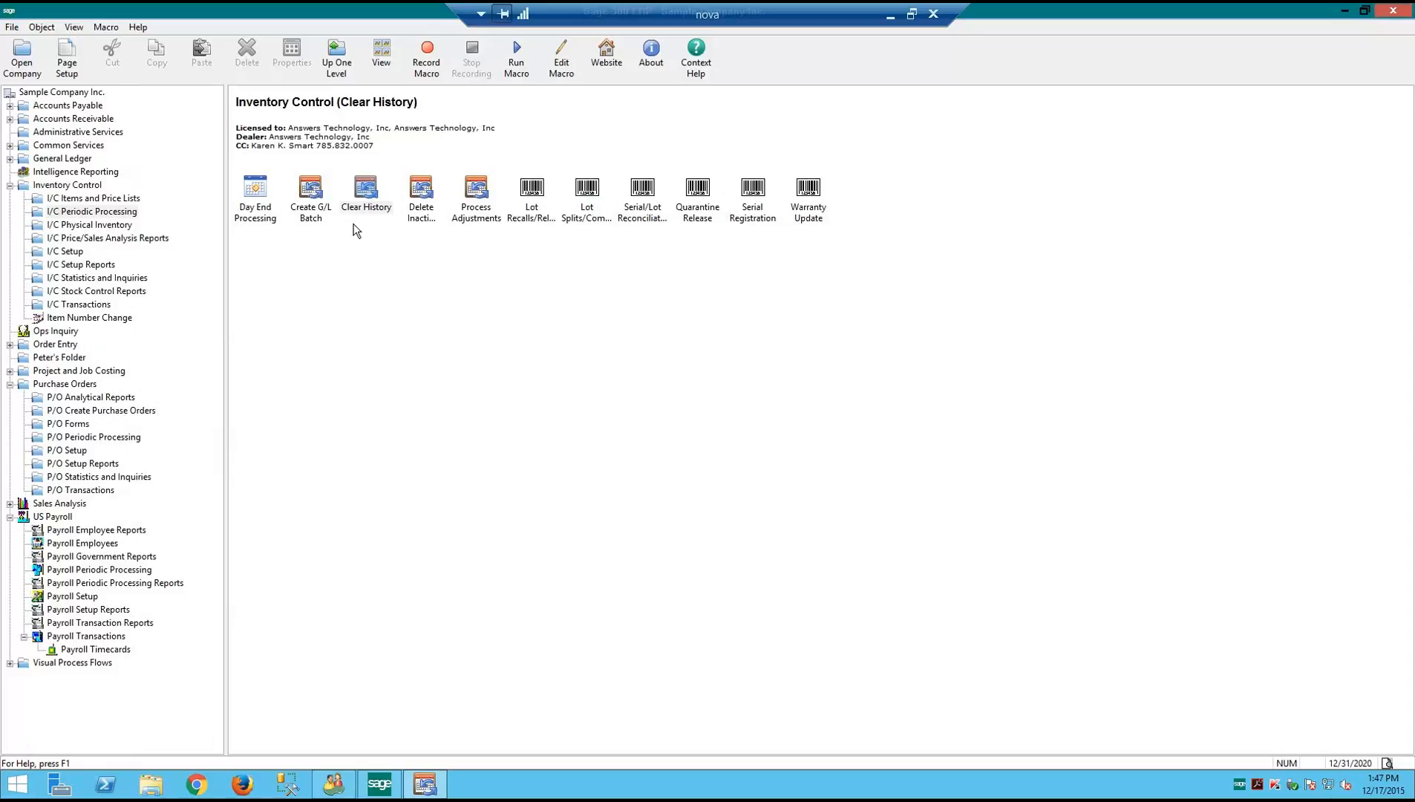
pyautogui.click(453, 215)
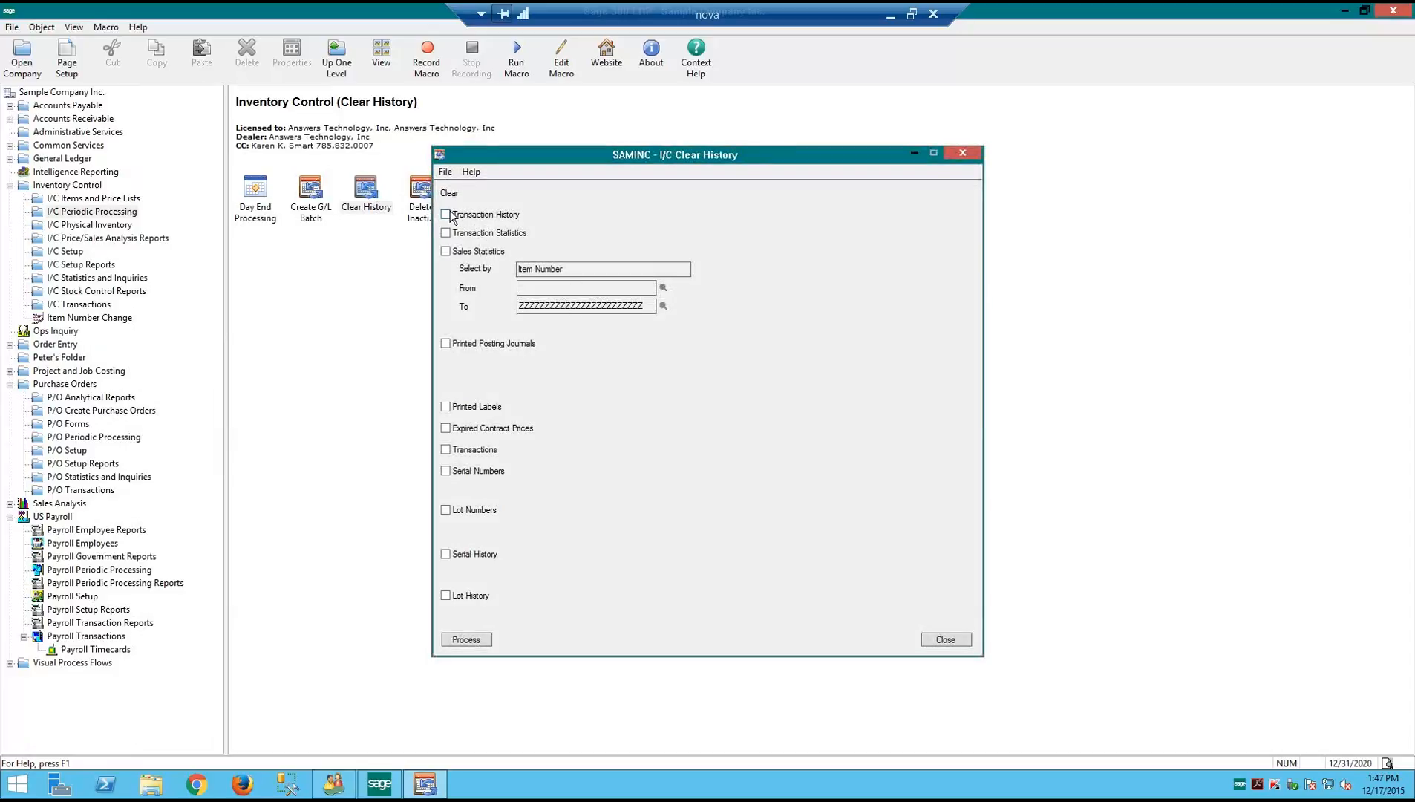
pyautogui.click(446, 252)
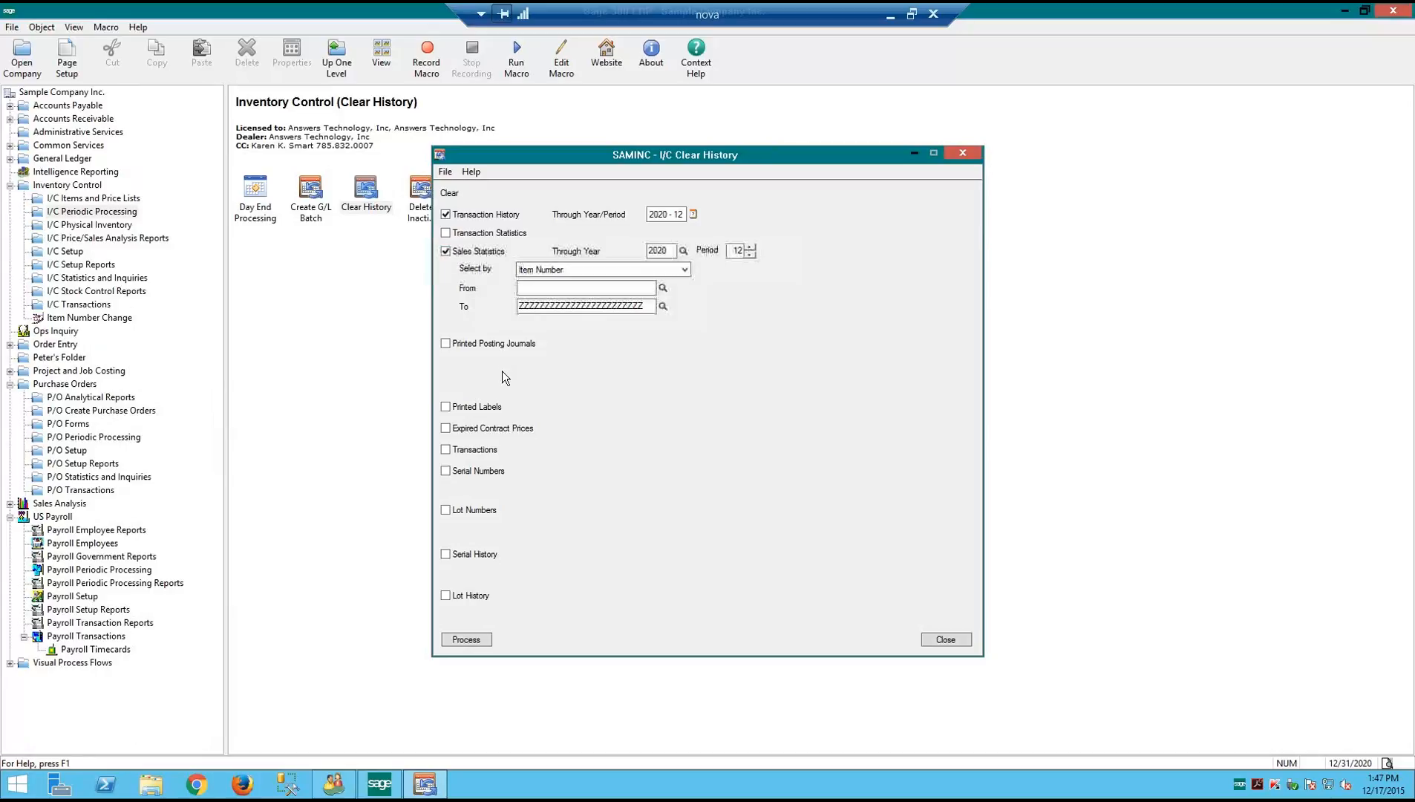
pyautogui.click(447, 429)
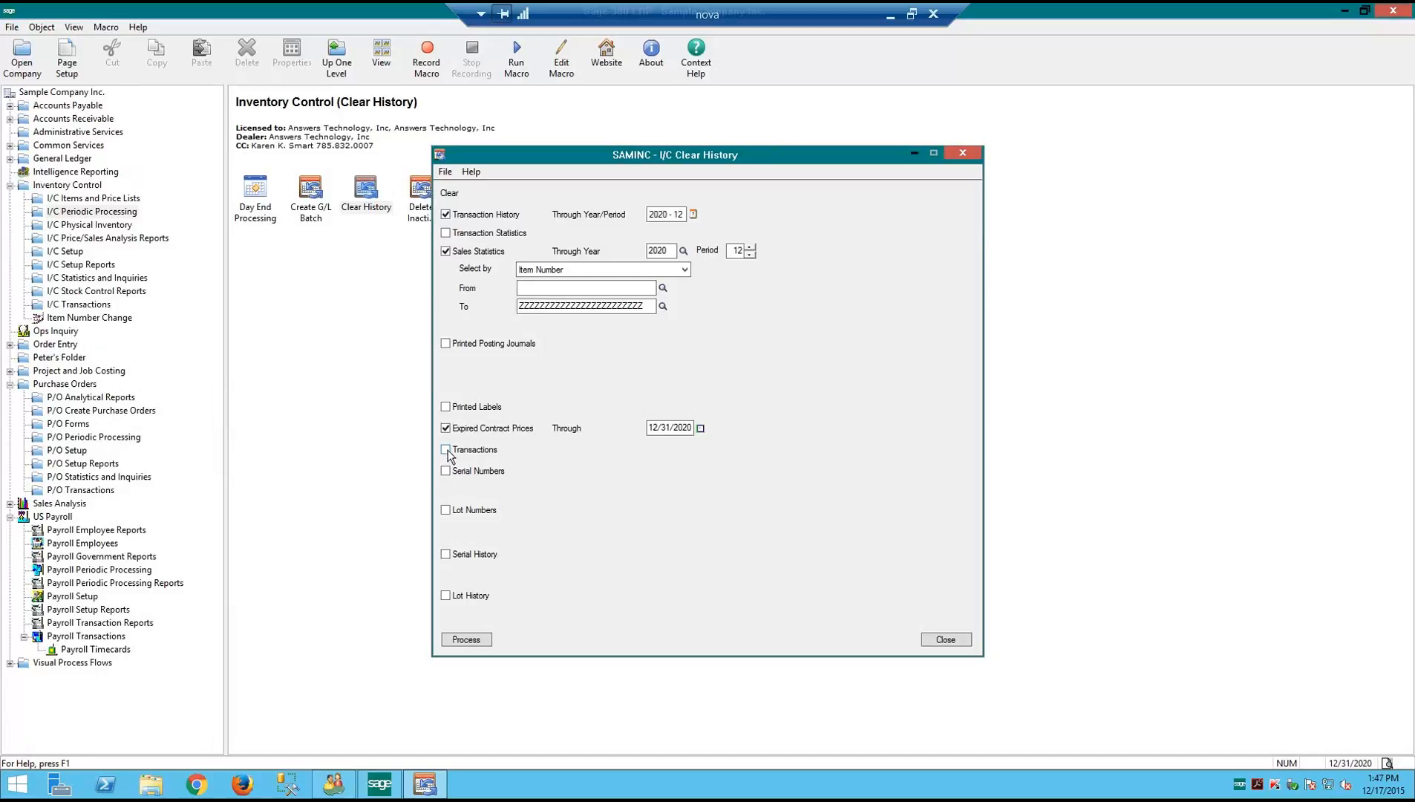
pyautogui.click(956, 640)
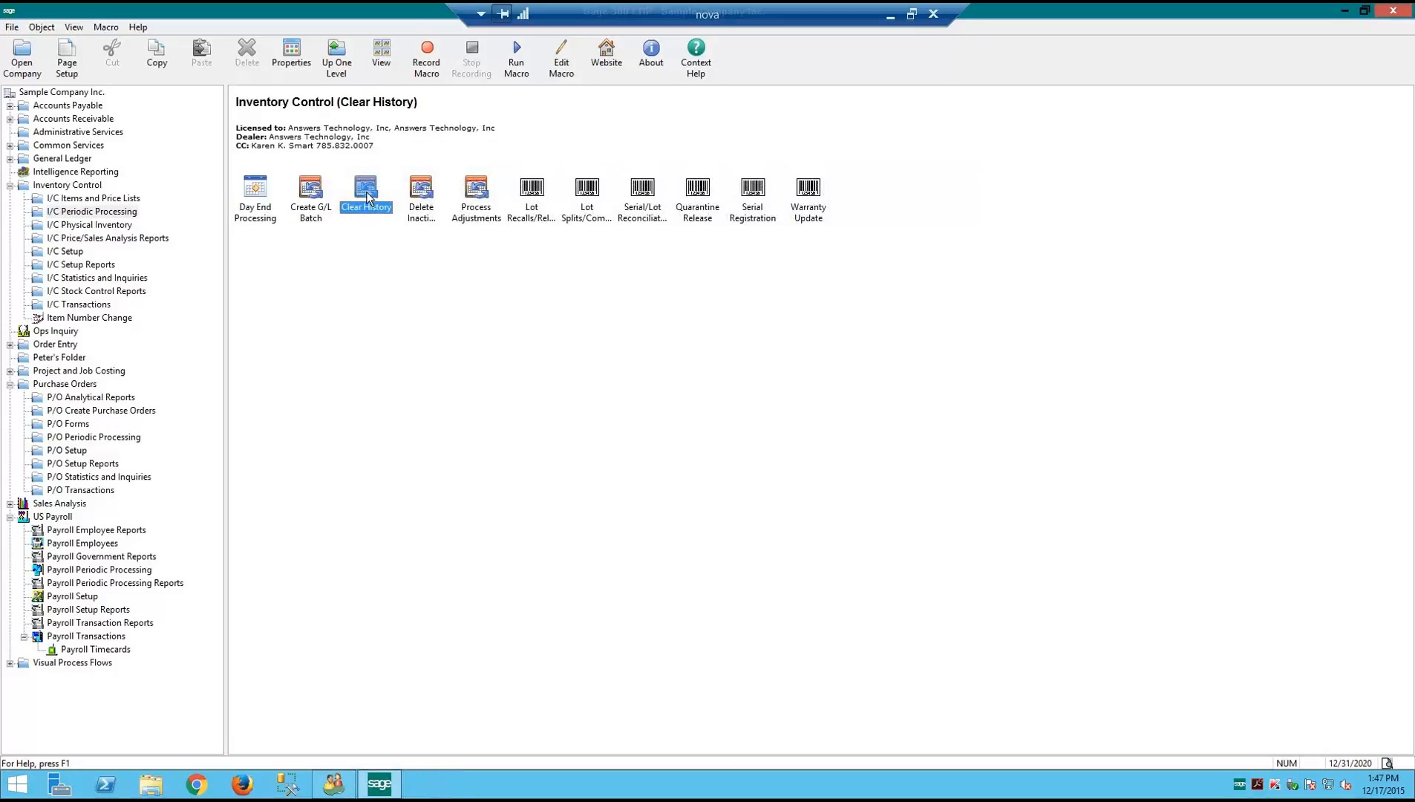
# Open I/C Delete Inactive Records and select inactive items, categories and account sets for deletion
pyautogui.click(425, 194)
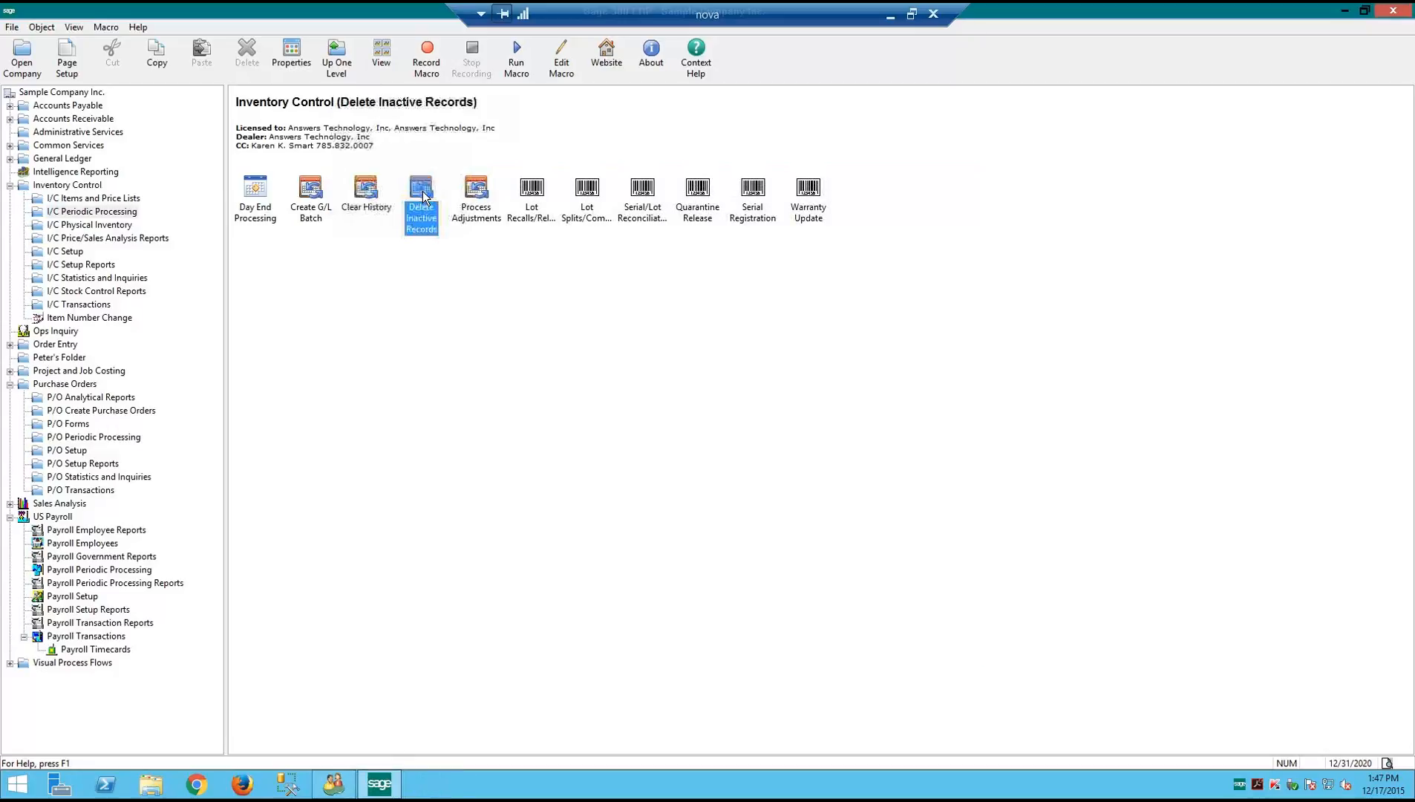
pyautogui.doubleClick(425, 194)
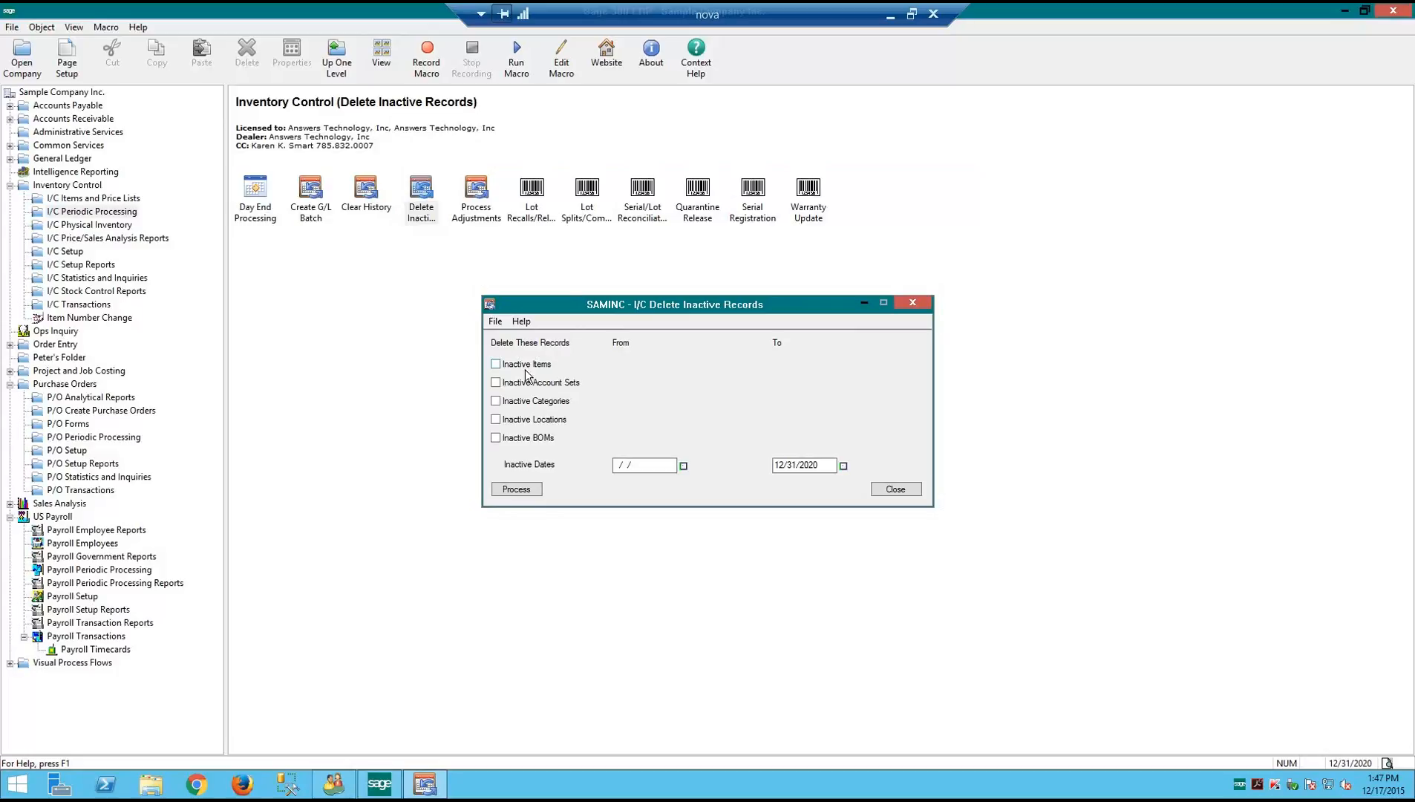
pyautogui.click(496, 363)
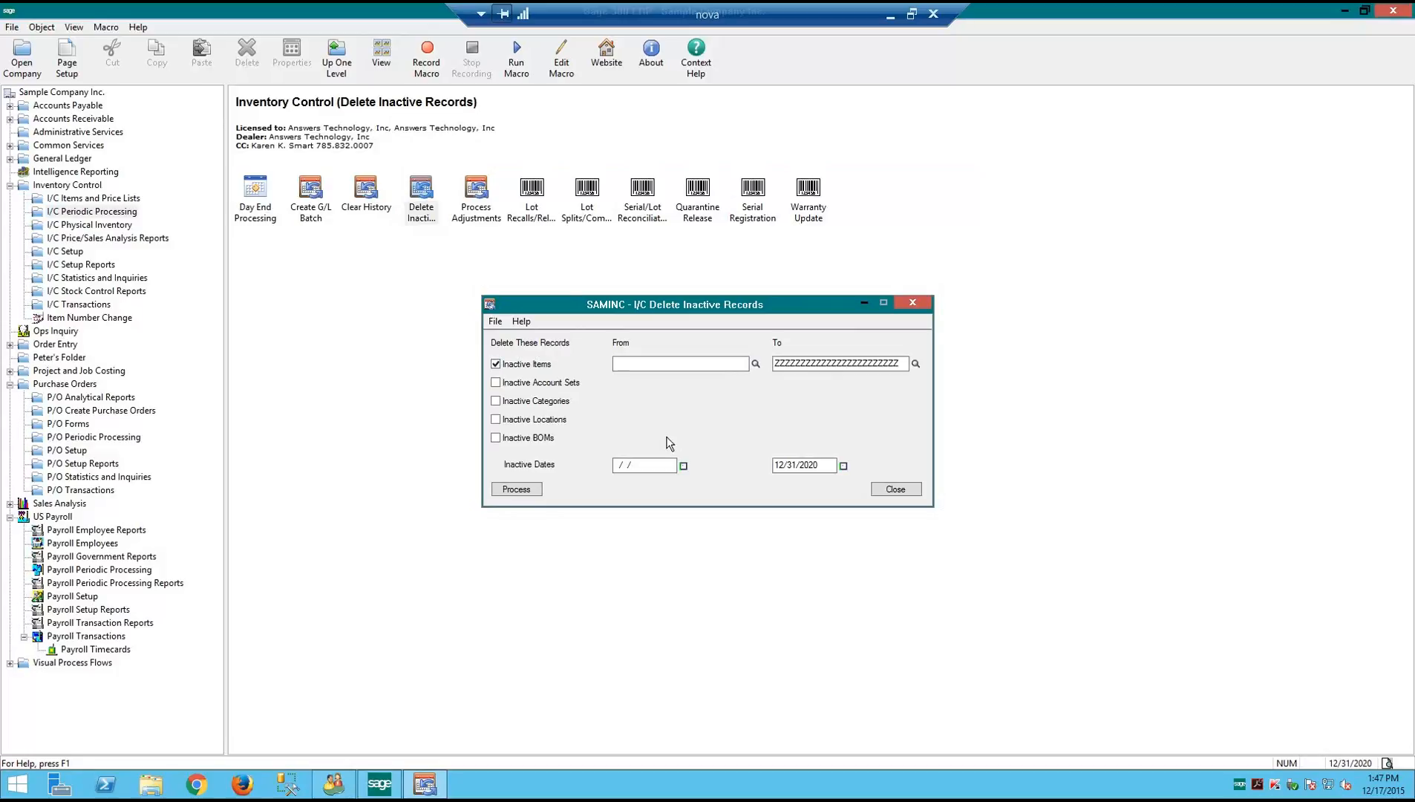
pyautogui.click(496, 401)
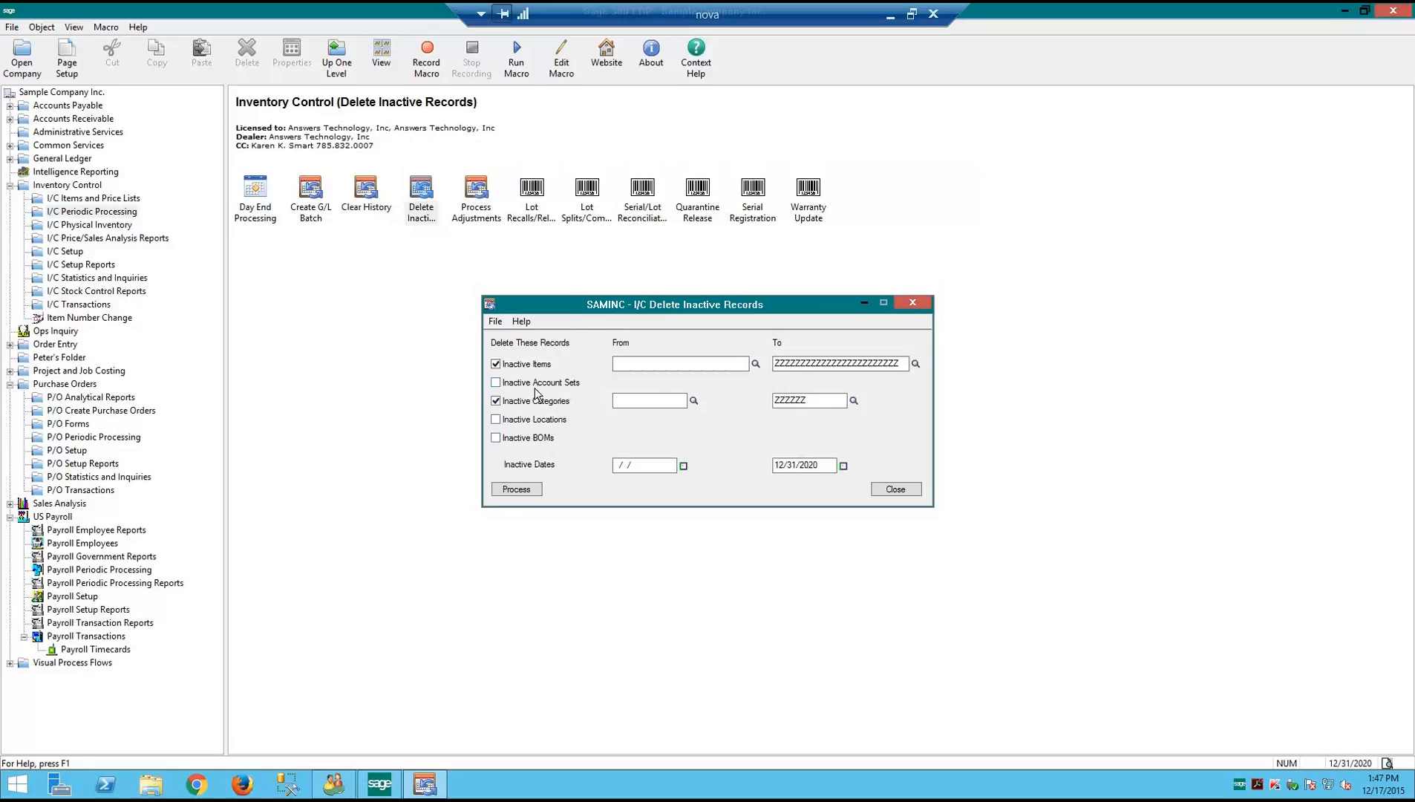
pyautogui.click(496, 383)
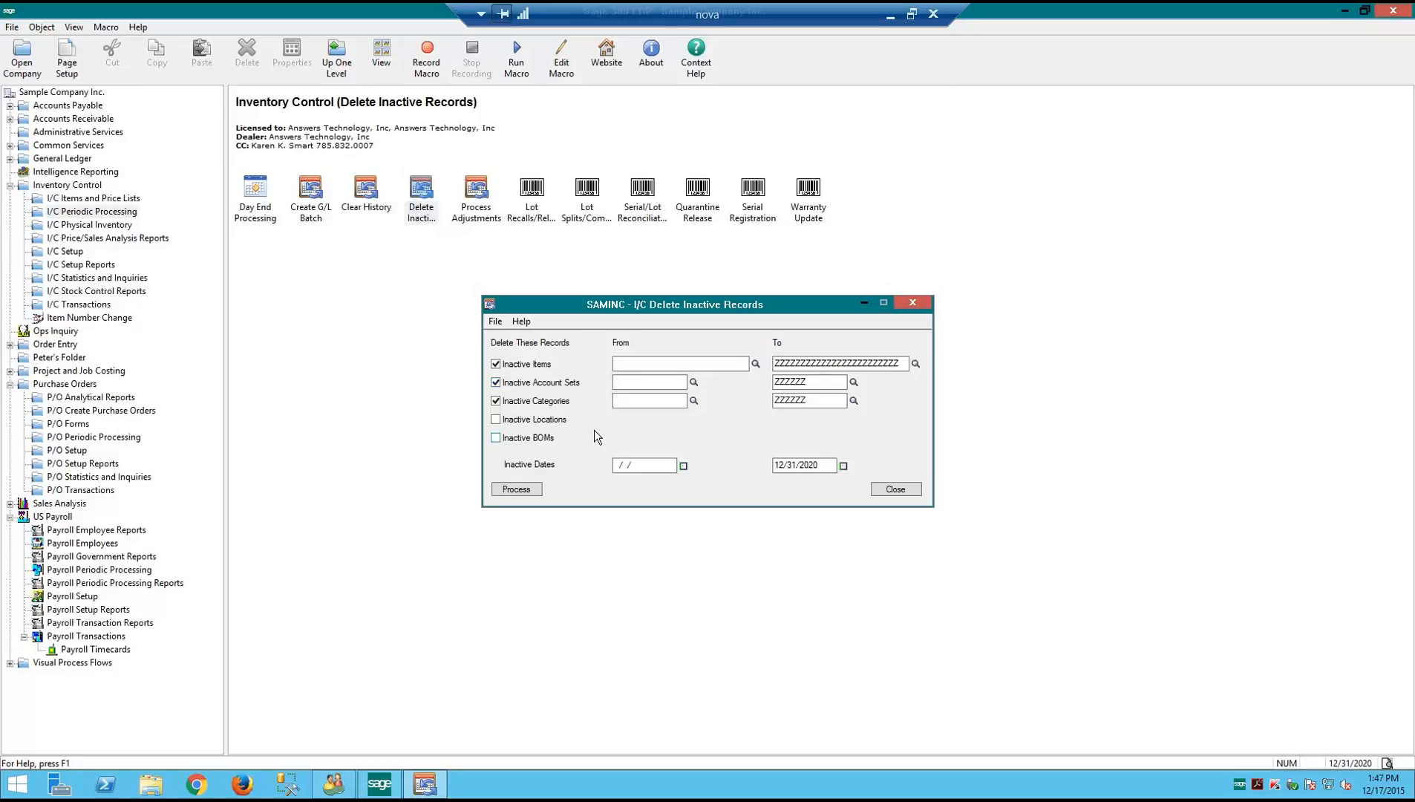
# Toggle Inactive Locations on and off, include Inactive BOMs, close without processing, and return to I/C Periodic Processing
pyautogui.click(496, 421)
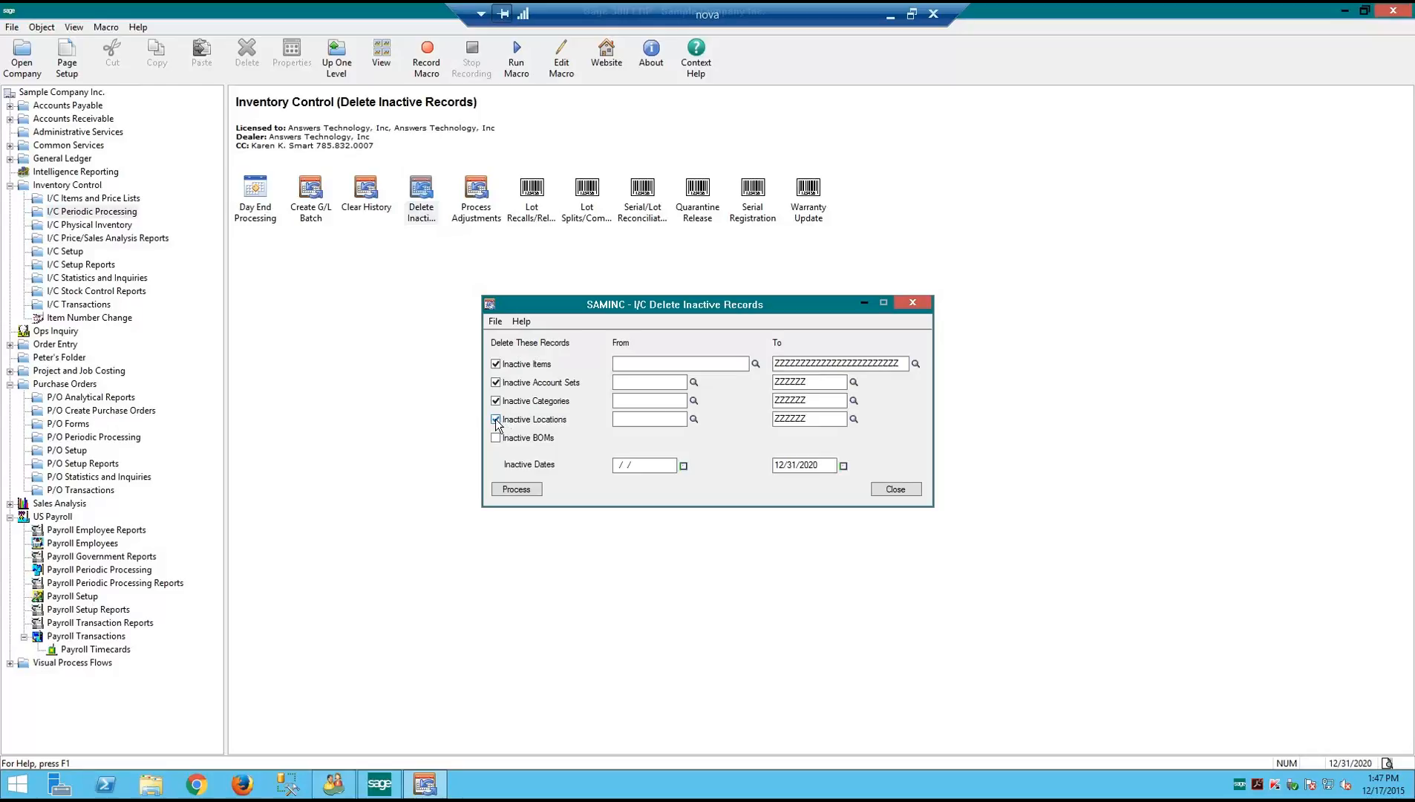
pyautogui.click(496, 421)
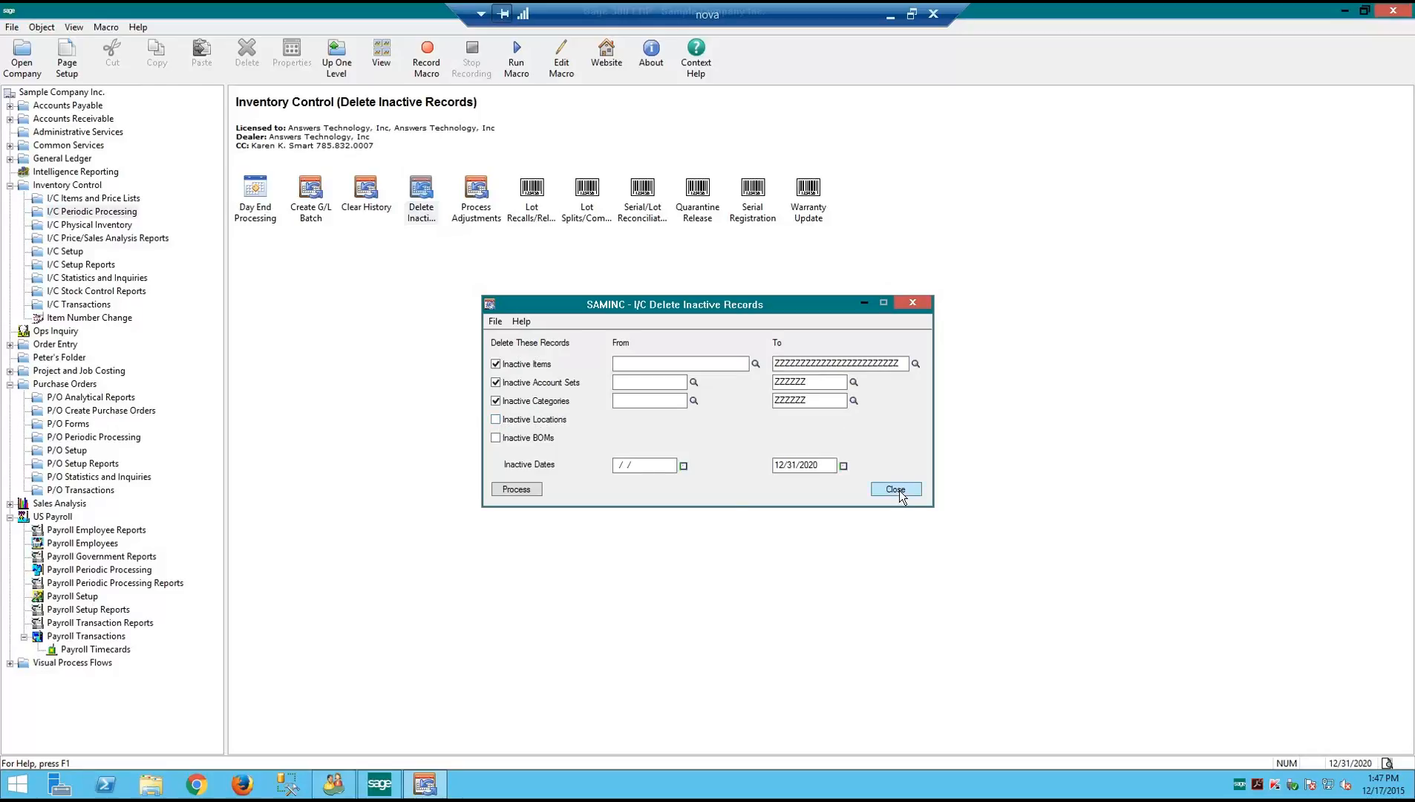
pyautogui.click(496, 438)
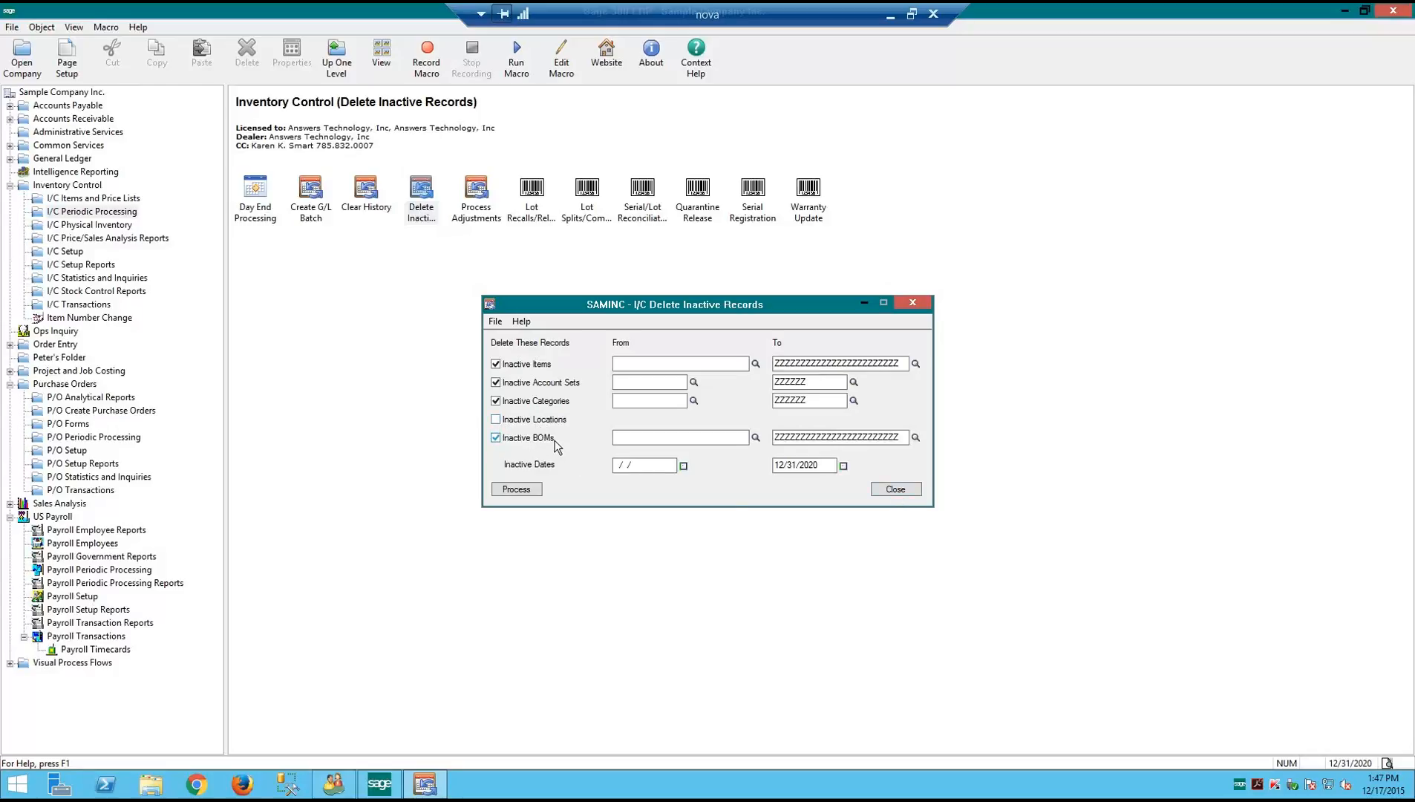
pyautogui.click(504, 440)
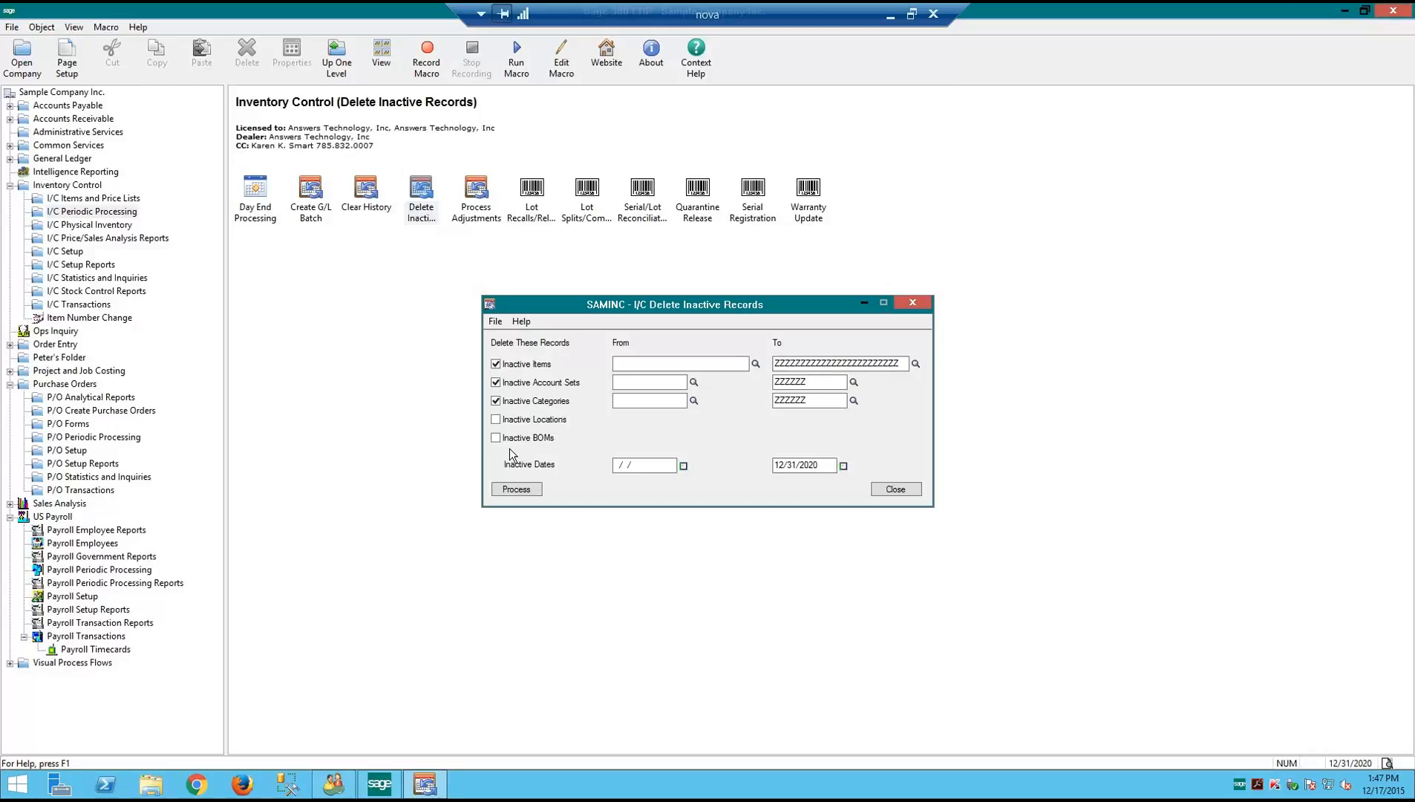
pyautogui.click(496, 439)
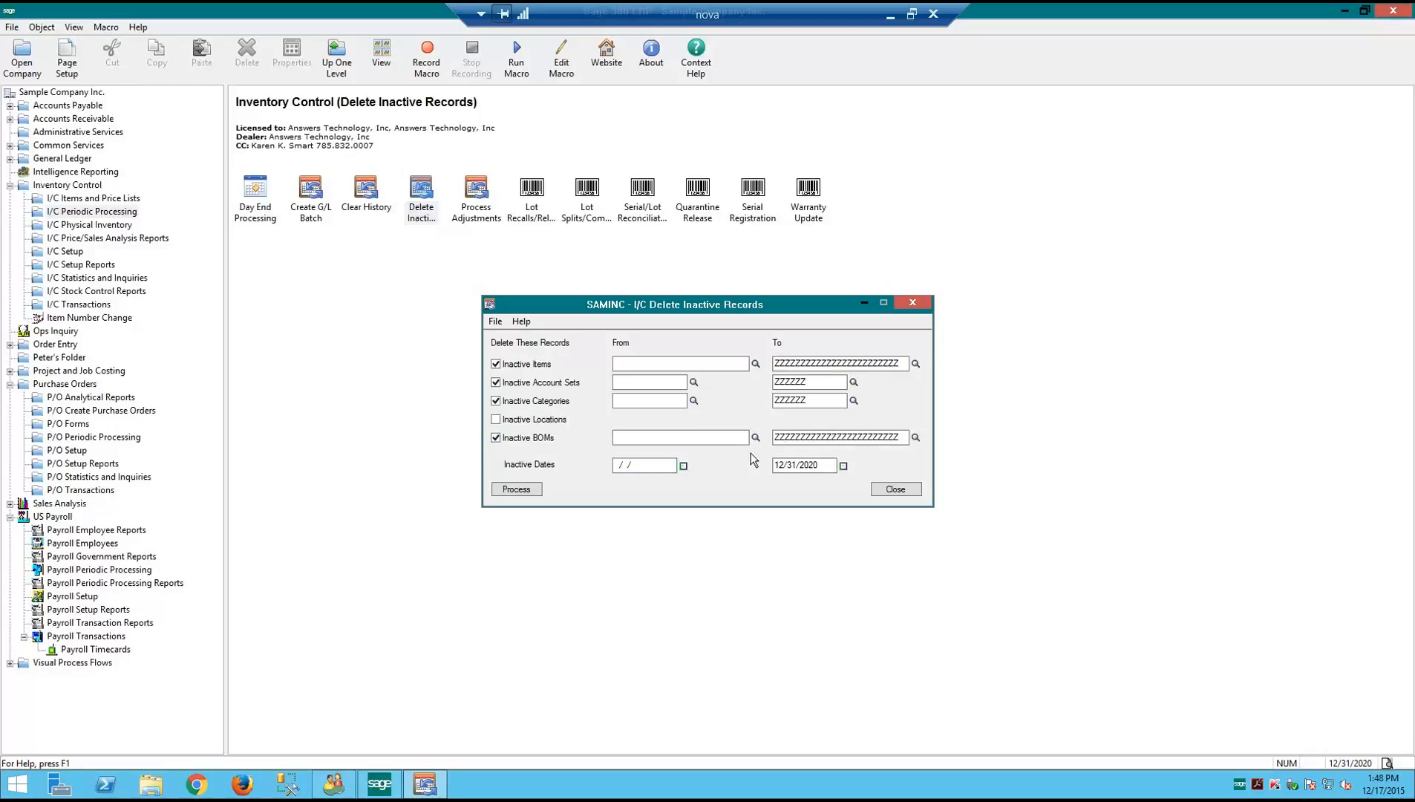
pyautogui.click(895, 489)
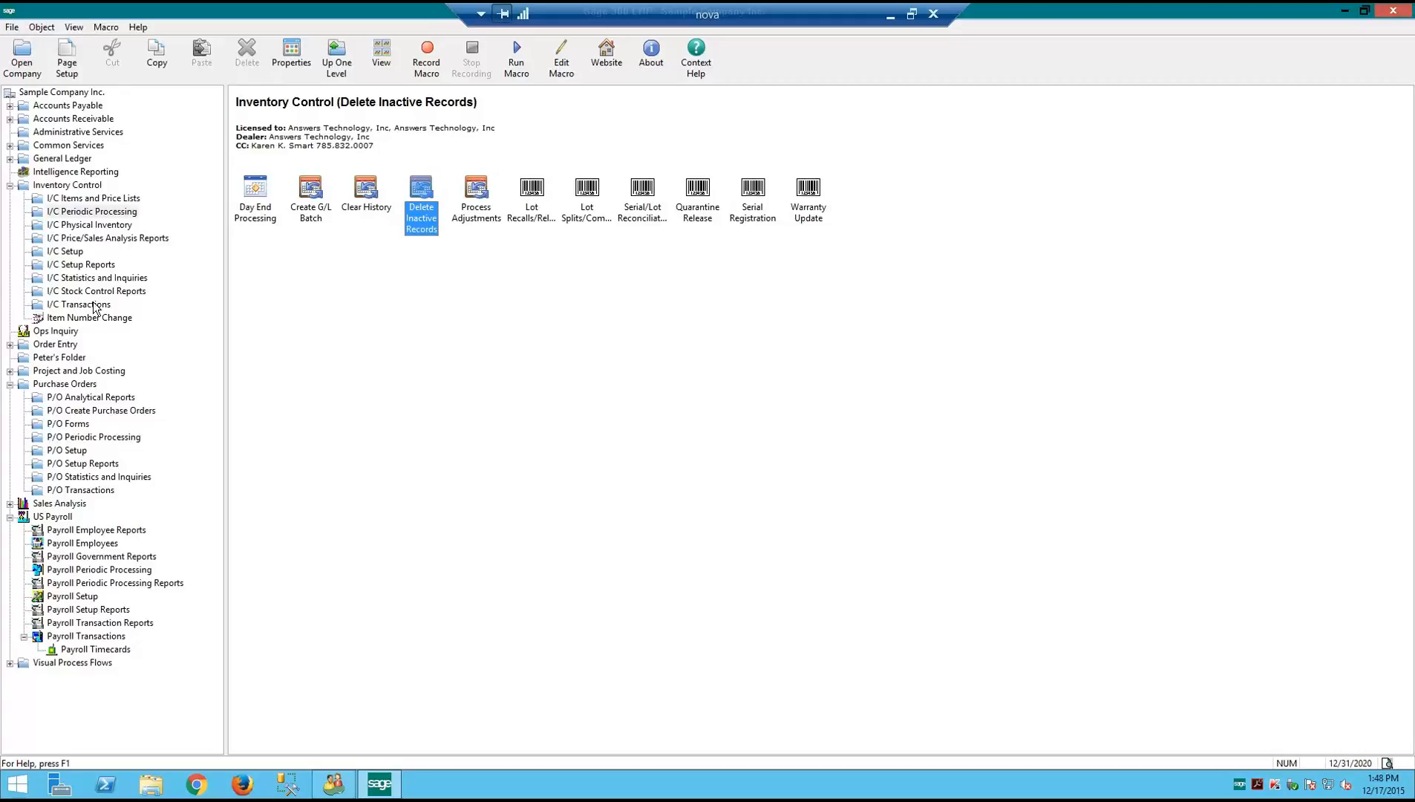
pyautogui.click(86, 215)
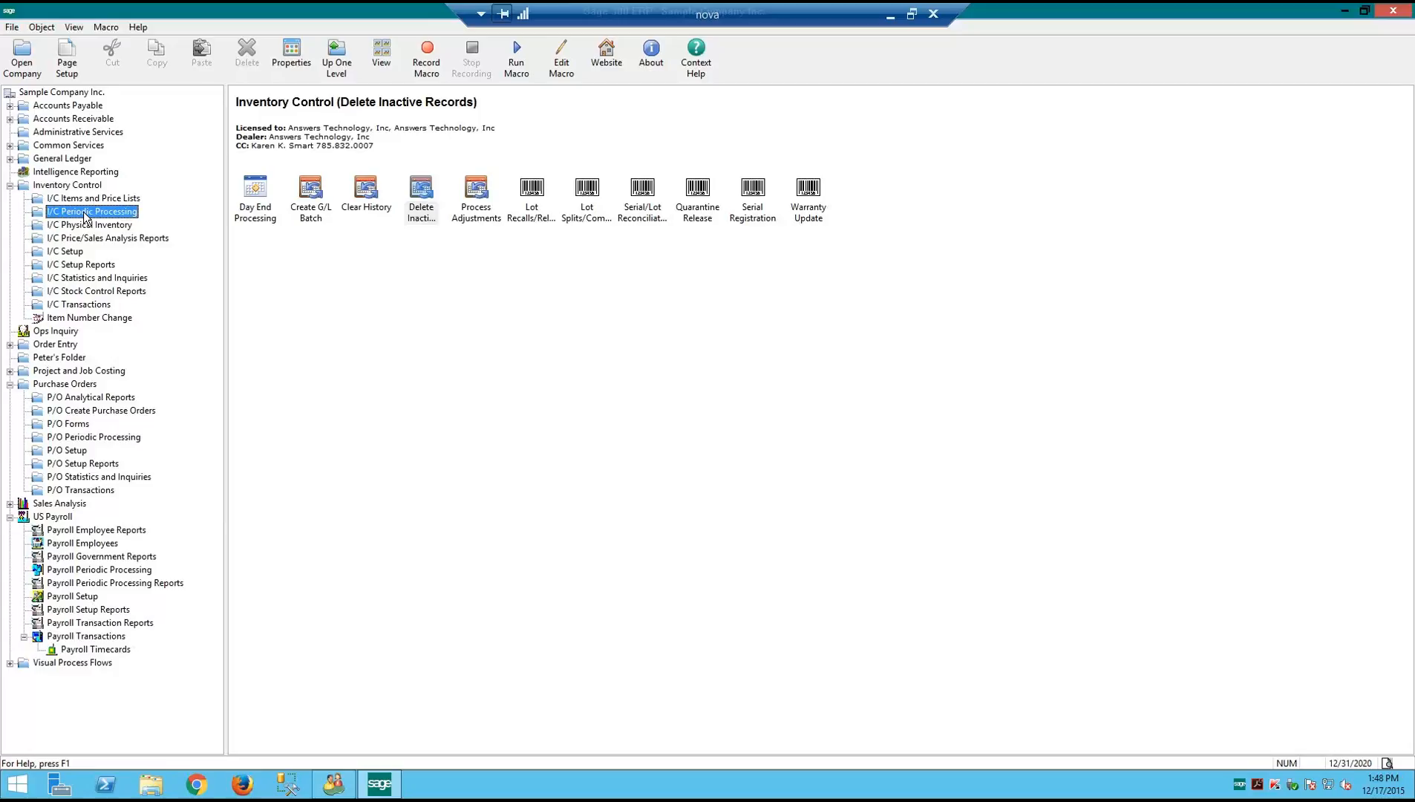
# Open O/E Clear History and select transaction history through 12/31/2020 and sales history through 2020 period 12
pyautogui.click(10, 186)
pyautogui.doubleClick(54, 213)
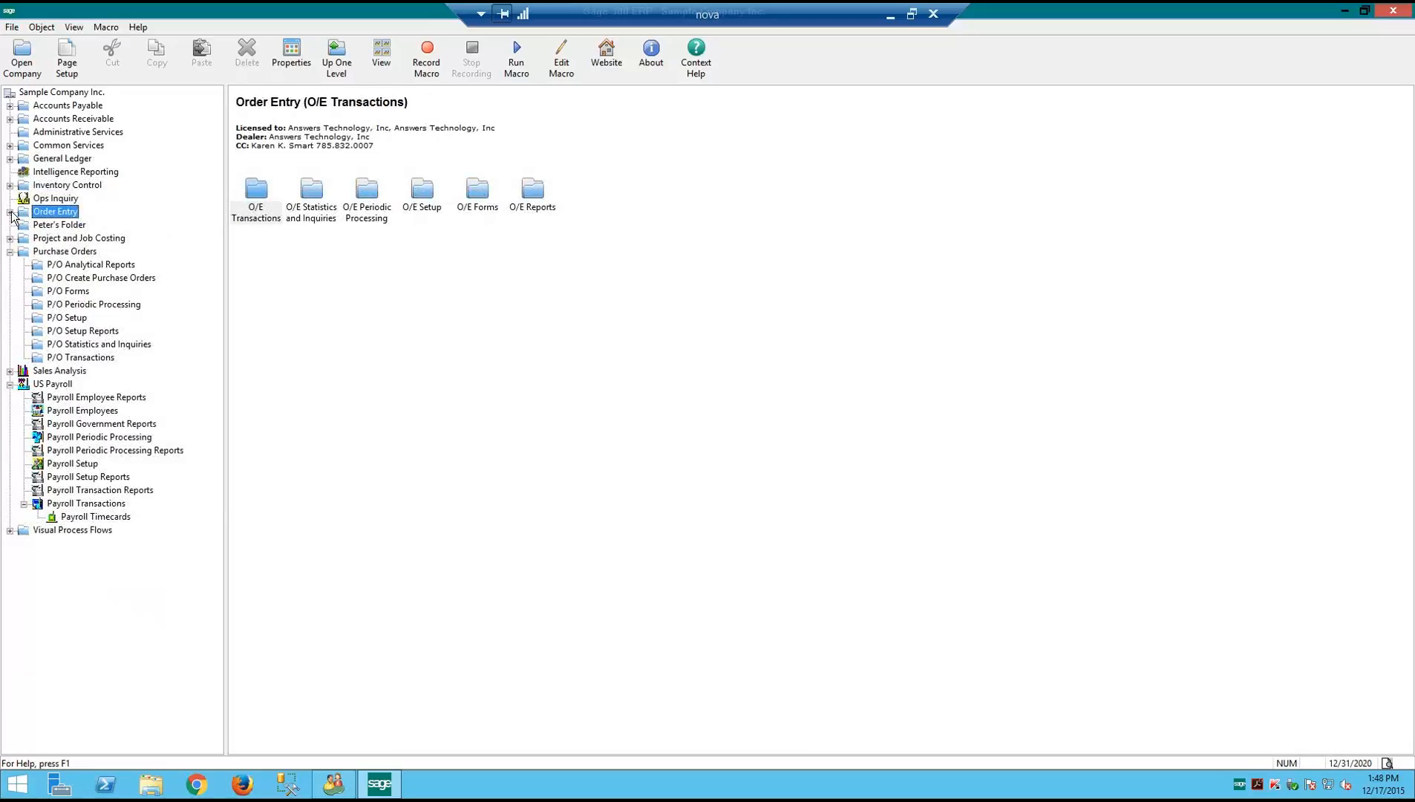
pyautogui.click(101, 239)
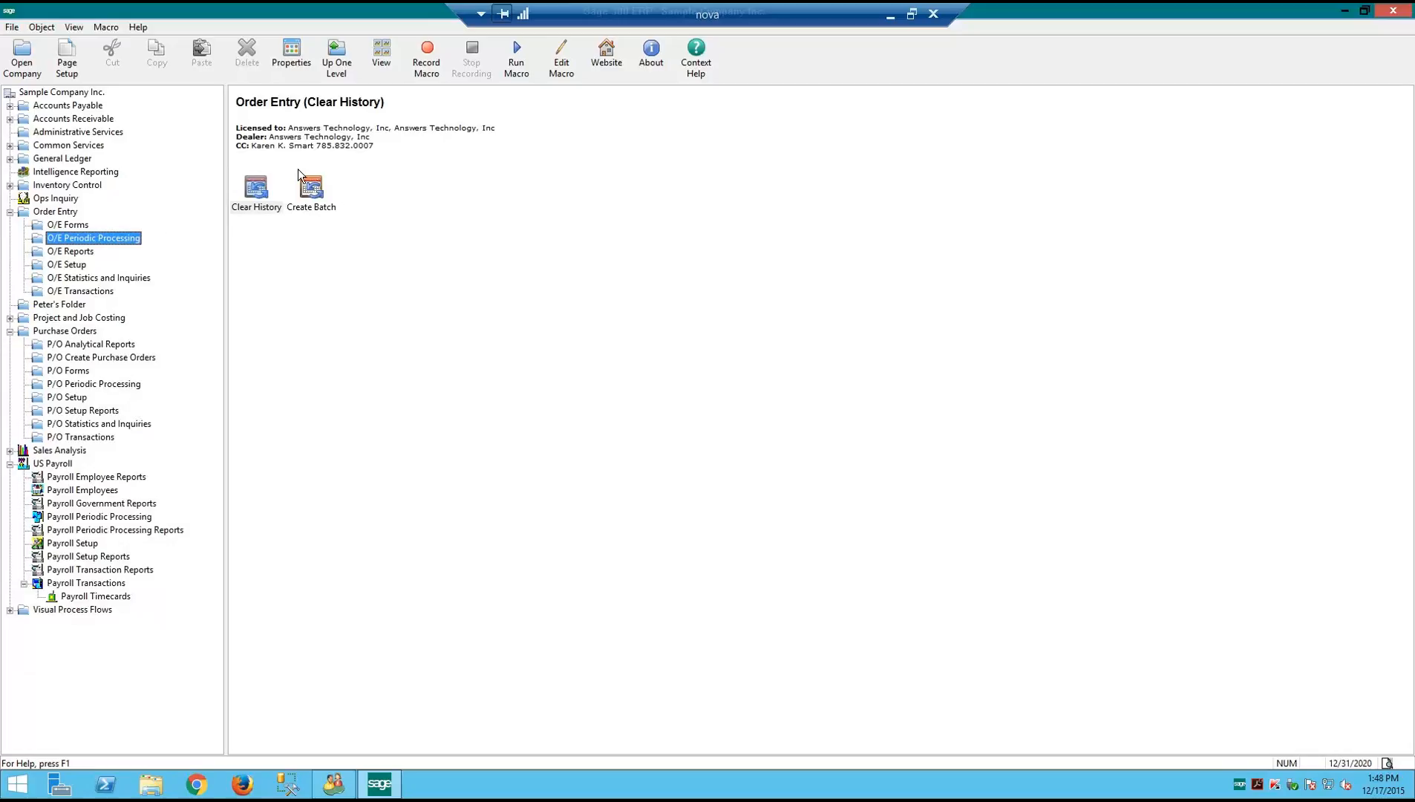
pyautogui.doubleClick(271, 190)
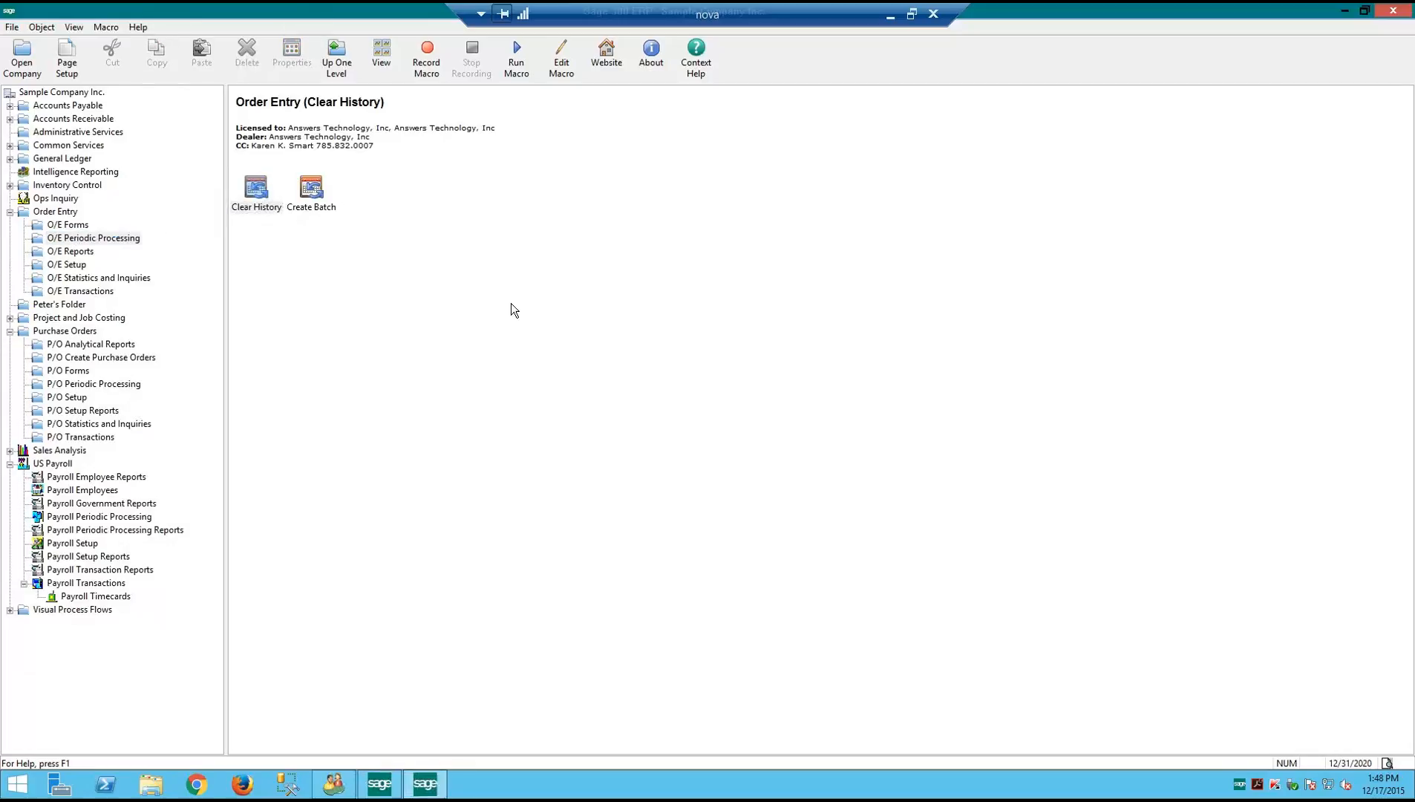
pyautogui.click(559, 336)
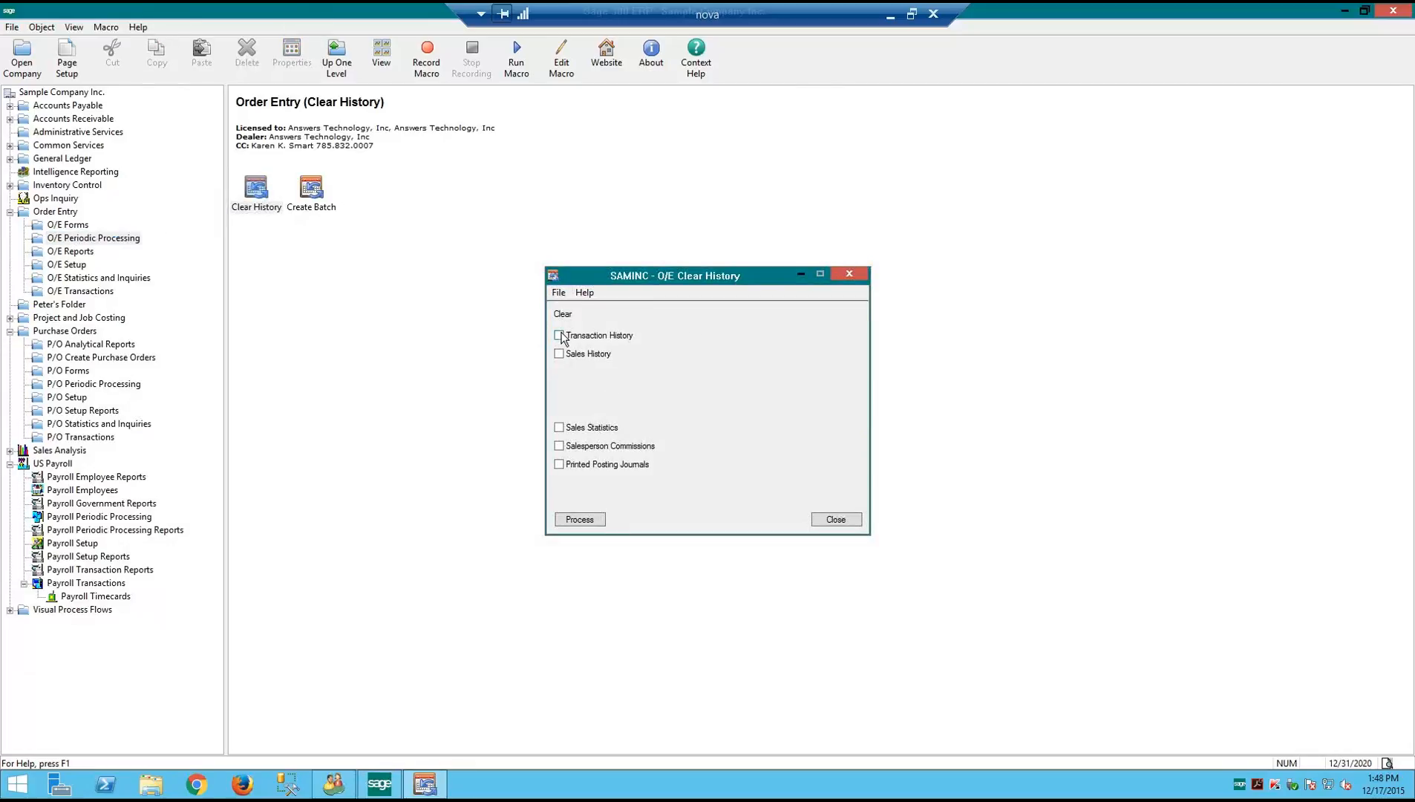
pyautogui.click(559, 354)
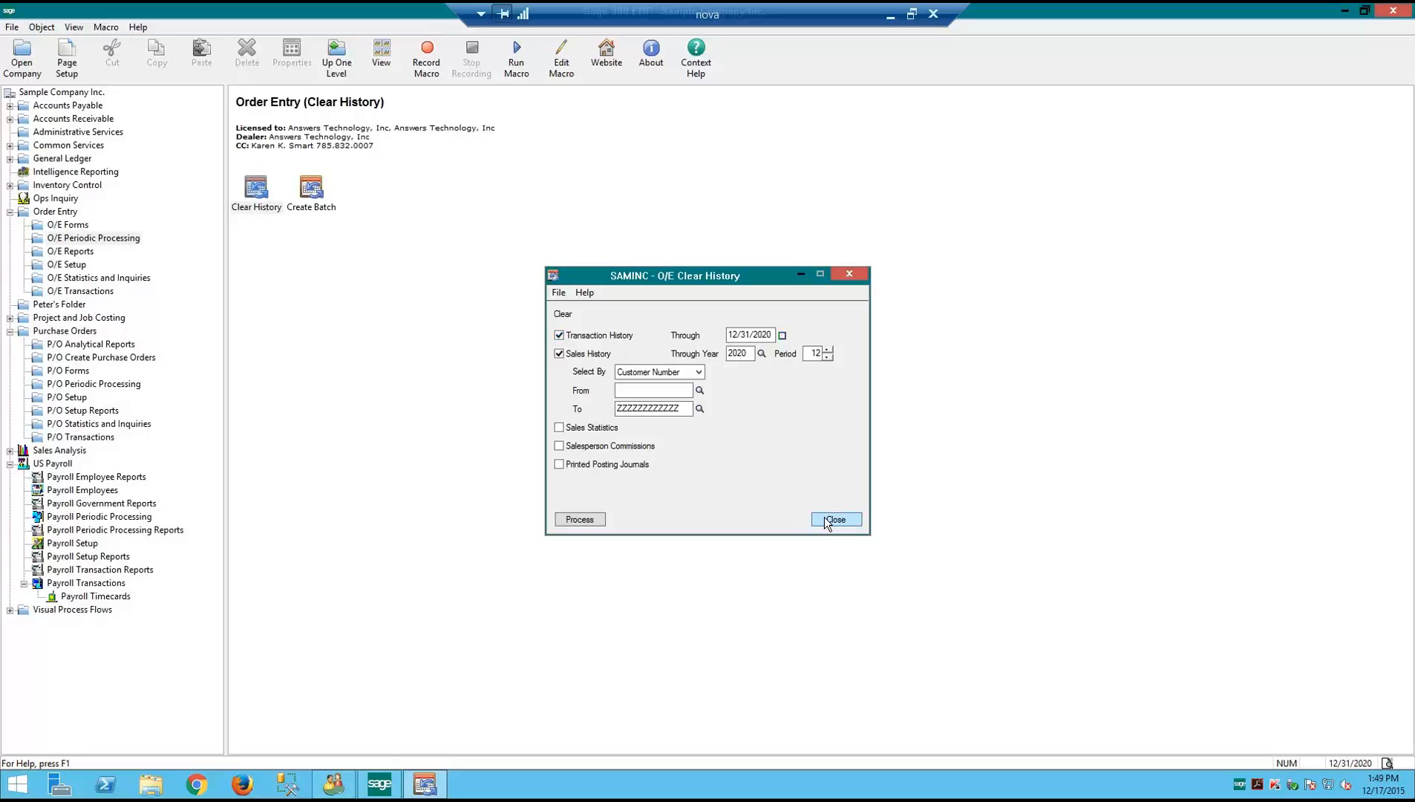
# Include printed posting journals through day end number 43, try its document type options, and close O/E Clear History without processing
pyautogui.click(559, 465)
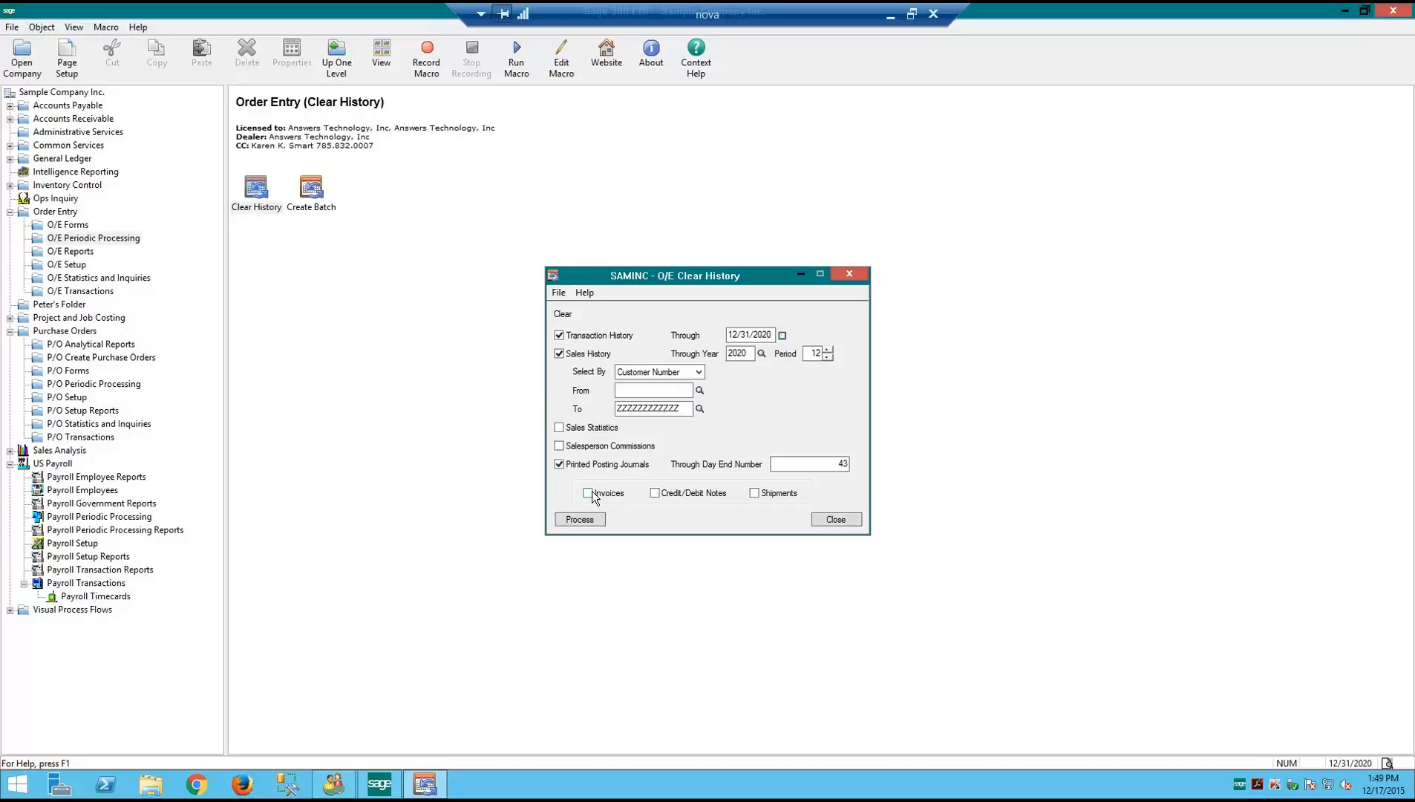
pyautogui.click(762, 496)
pyautogui.click(765, 489)
pyautogui.click(656, 495)
pyautogui.click(837, 520)
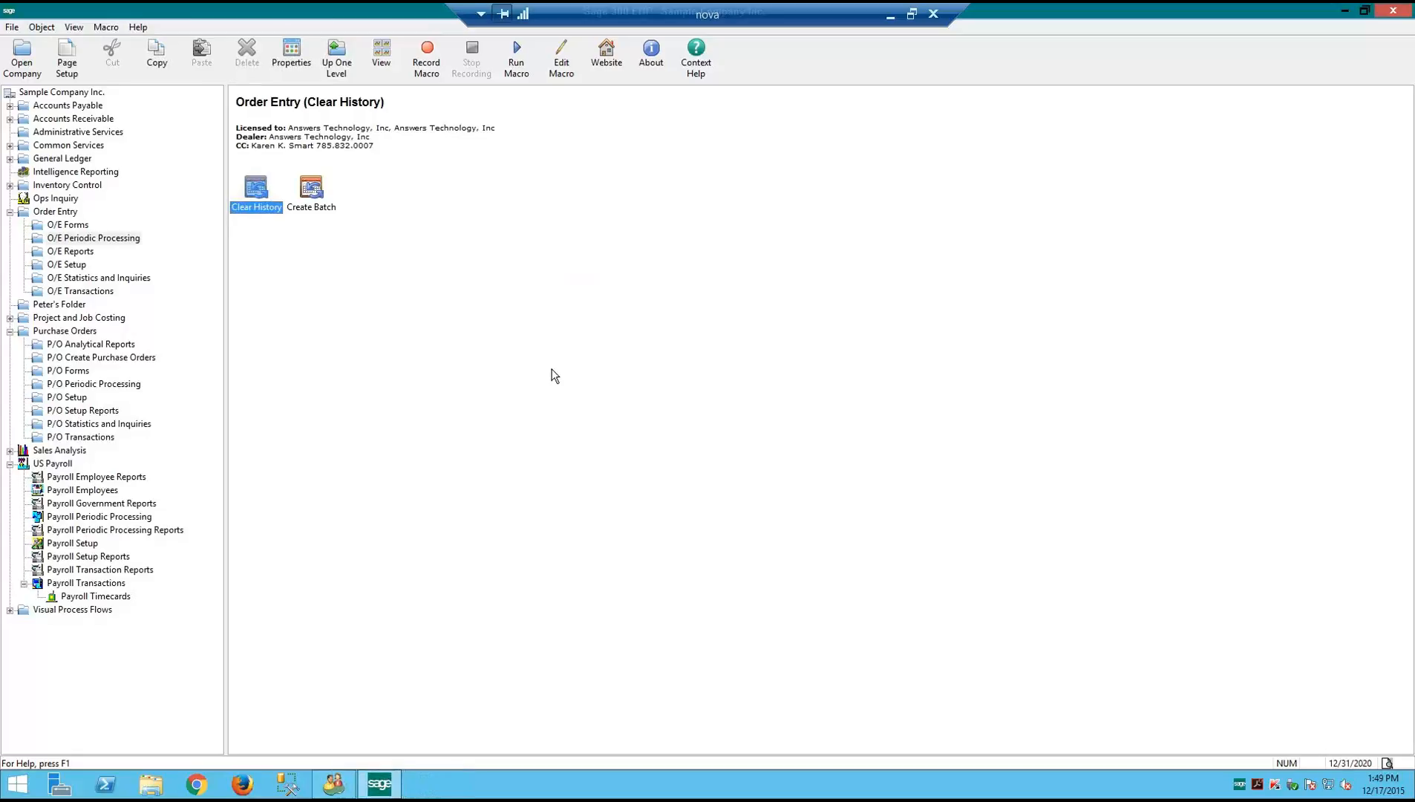
# Open P/O Clear History and select transaction history through 12/31/2020, plus payables clearing audit and purchasing history through 2020 period 12
pyautogui.click(10, 213)
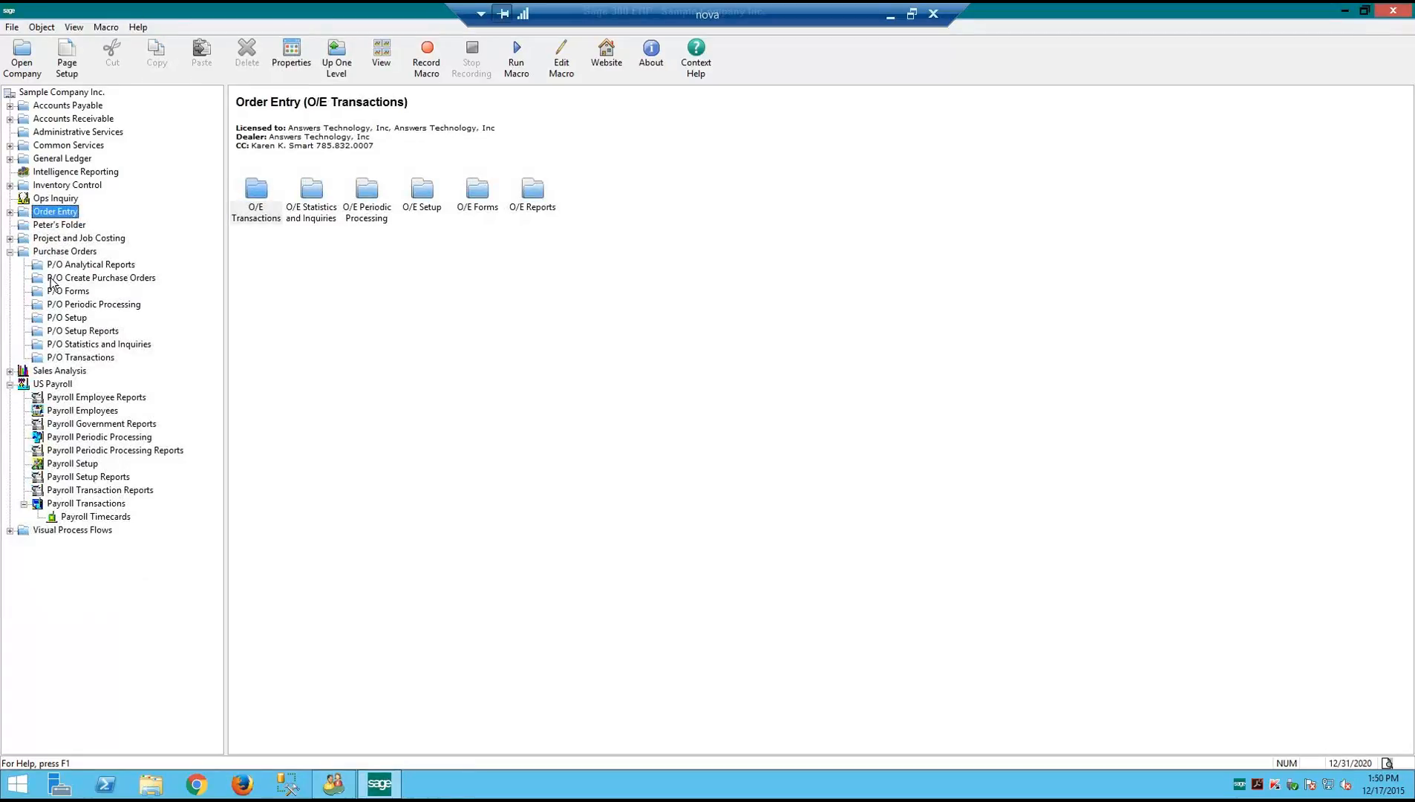
pyautogui.click(67, 305)
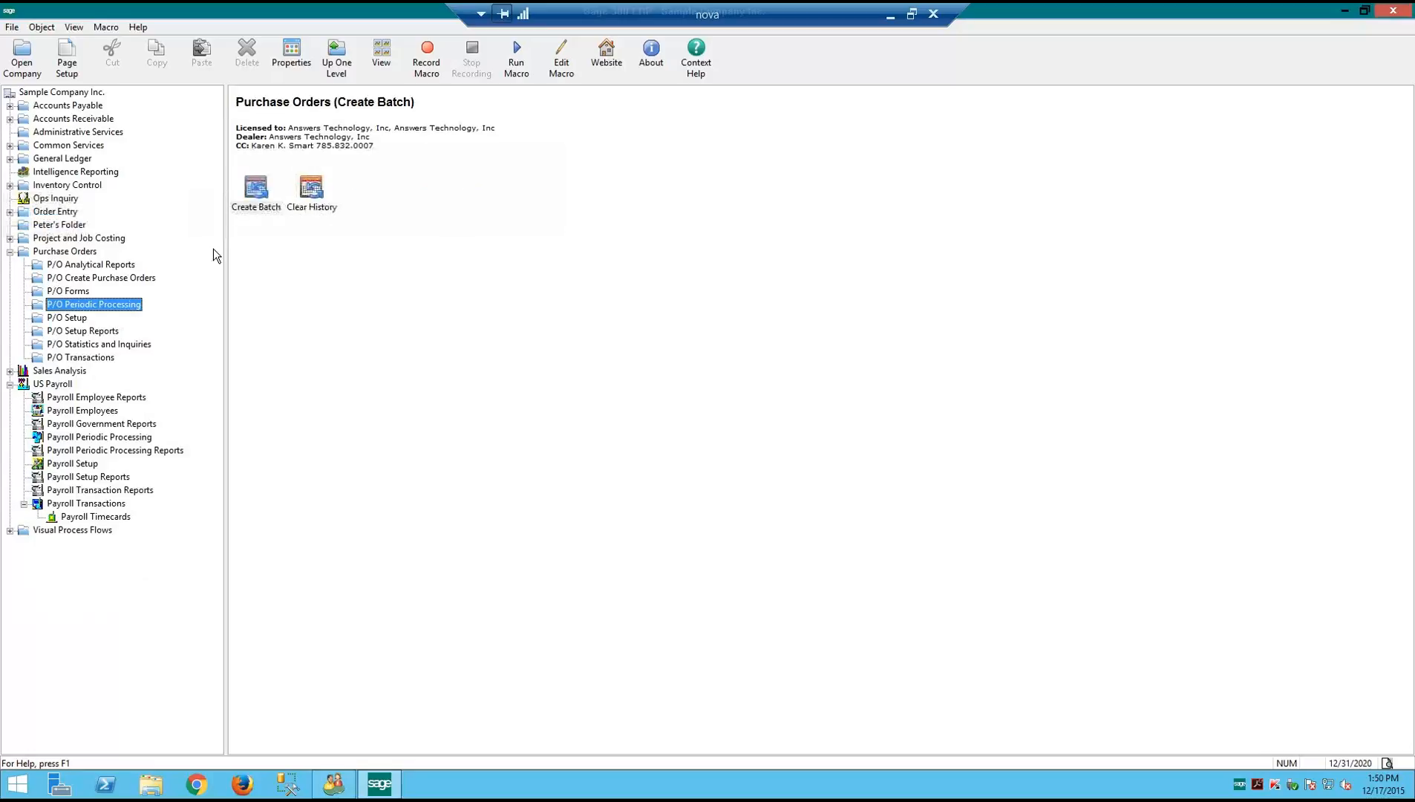
pyautogui.doubleClick(313, 189)
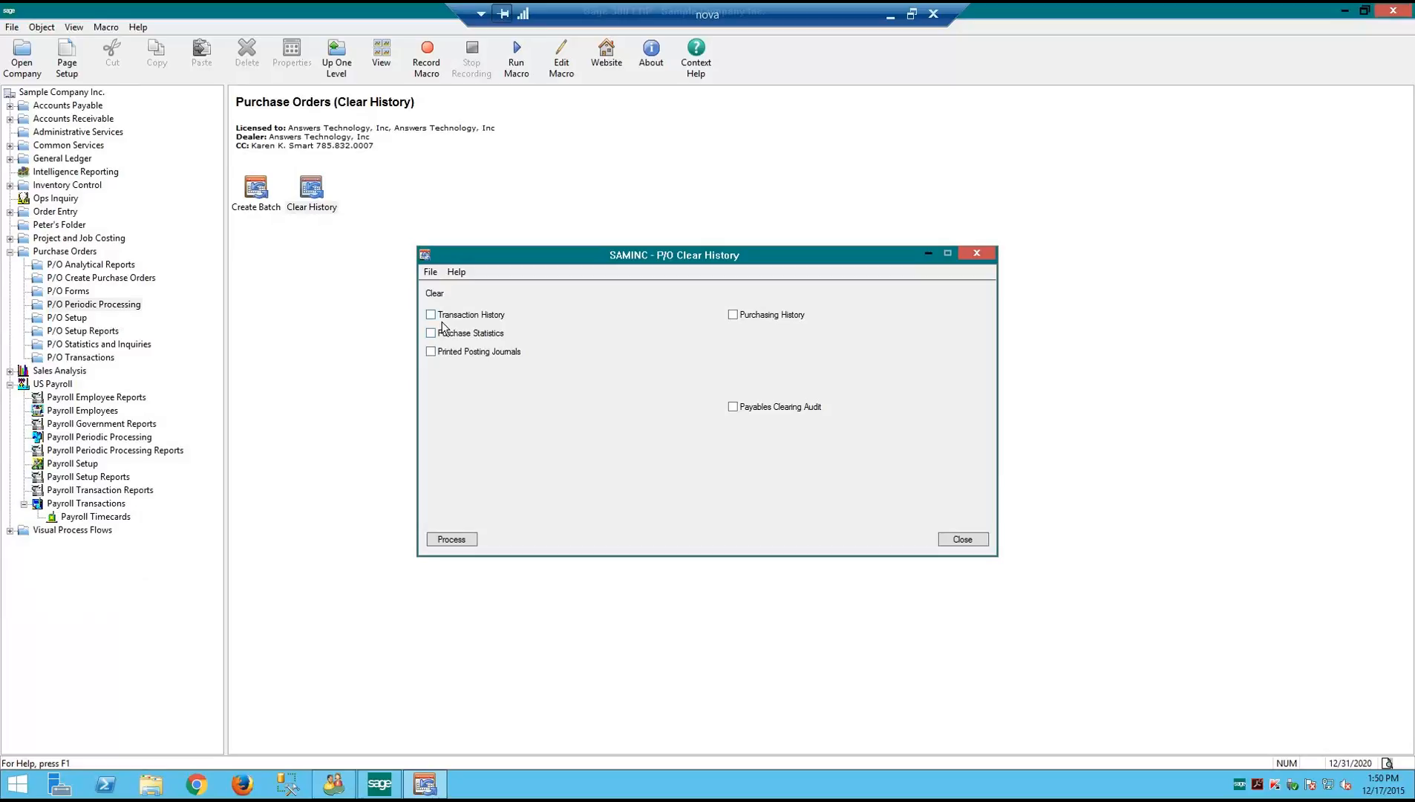
pyautogui.click(431, 315)
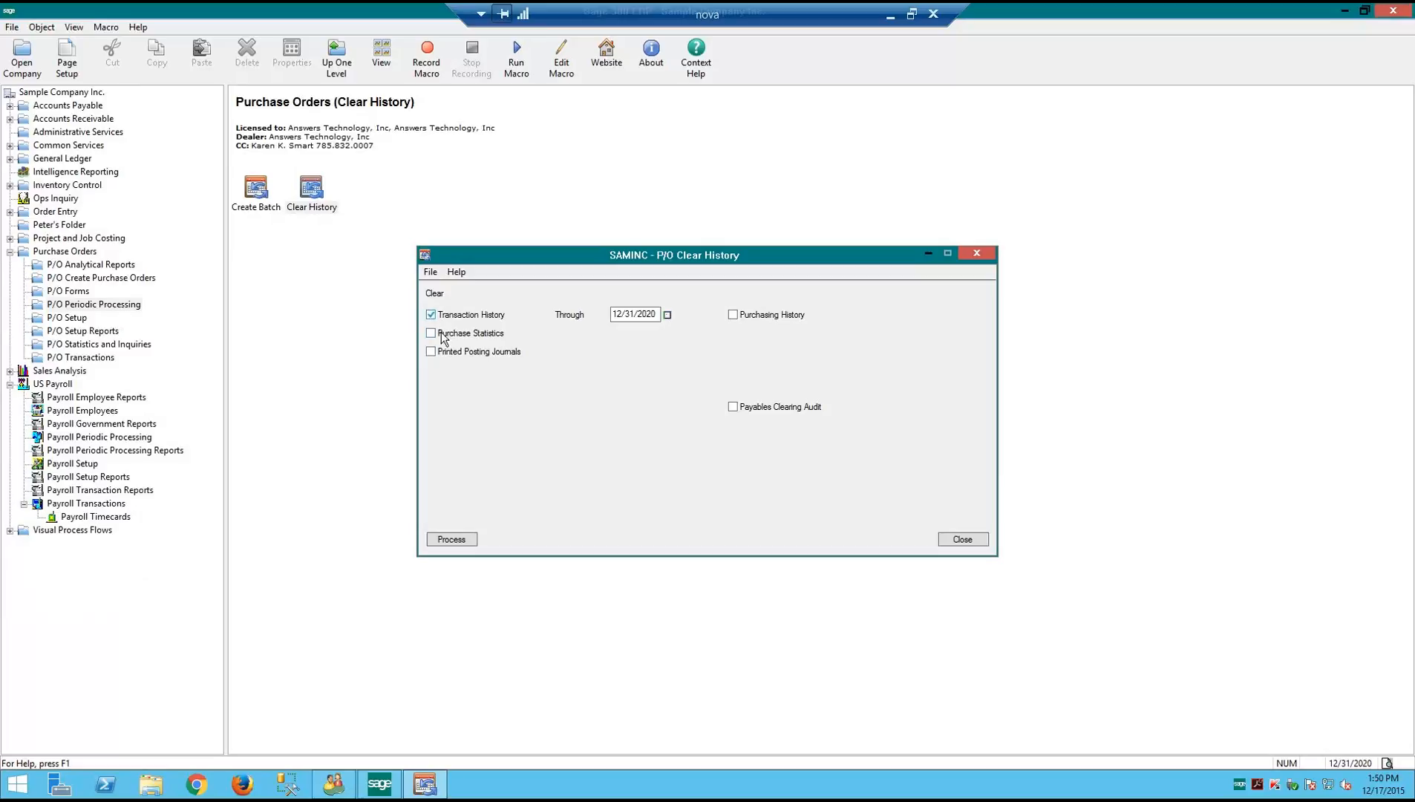
pyautogui.click(736, 407)
pyautogui.click(734, 315)
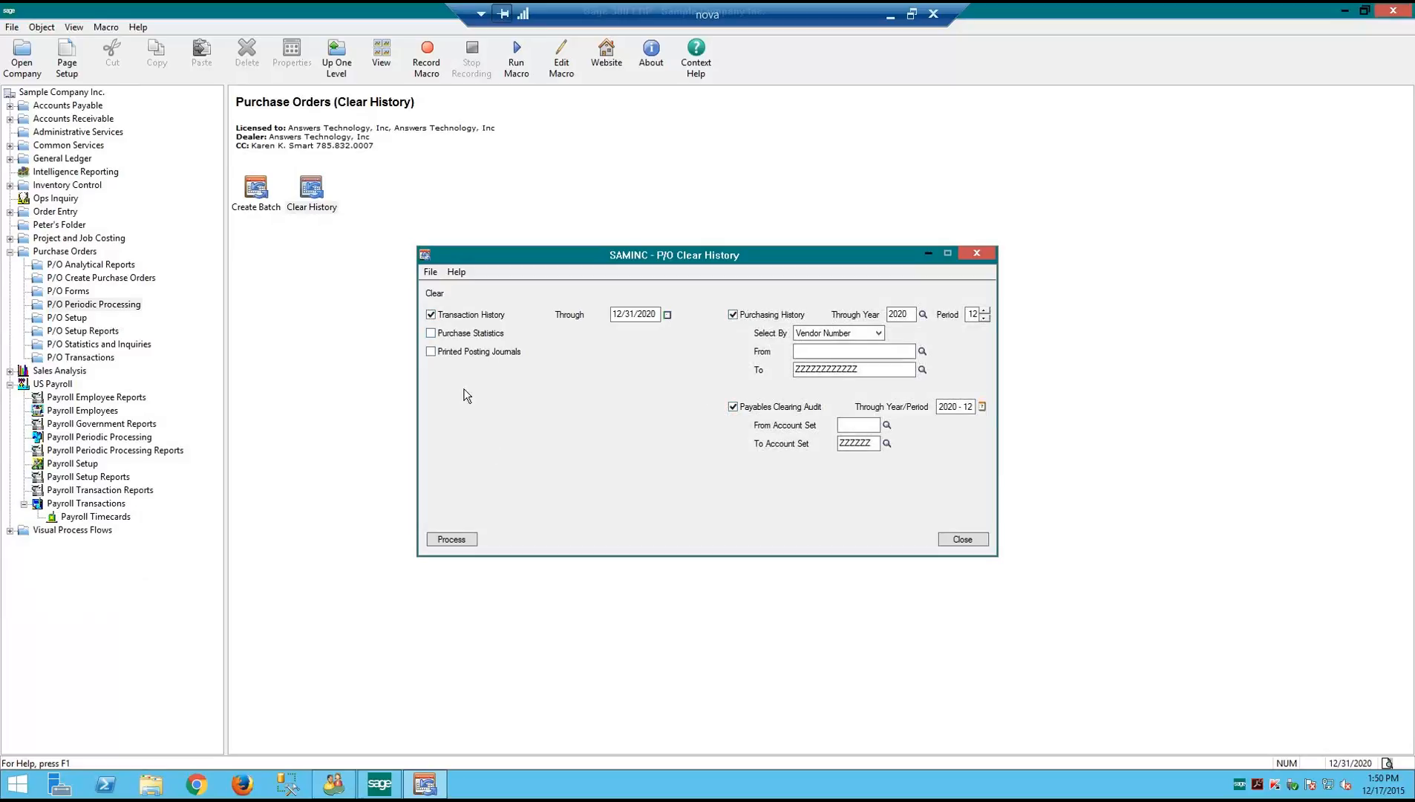
# Include printed posting journals through day end number 43 and purchase statistics through 2020 period 14, then close P/O Clear History without processing
pyautogui.click(431, 352)
pyautogui.click(431, 333)
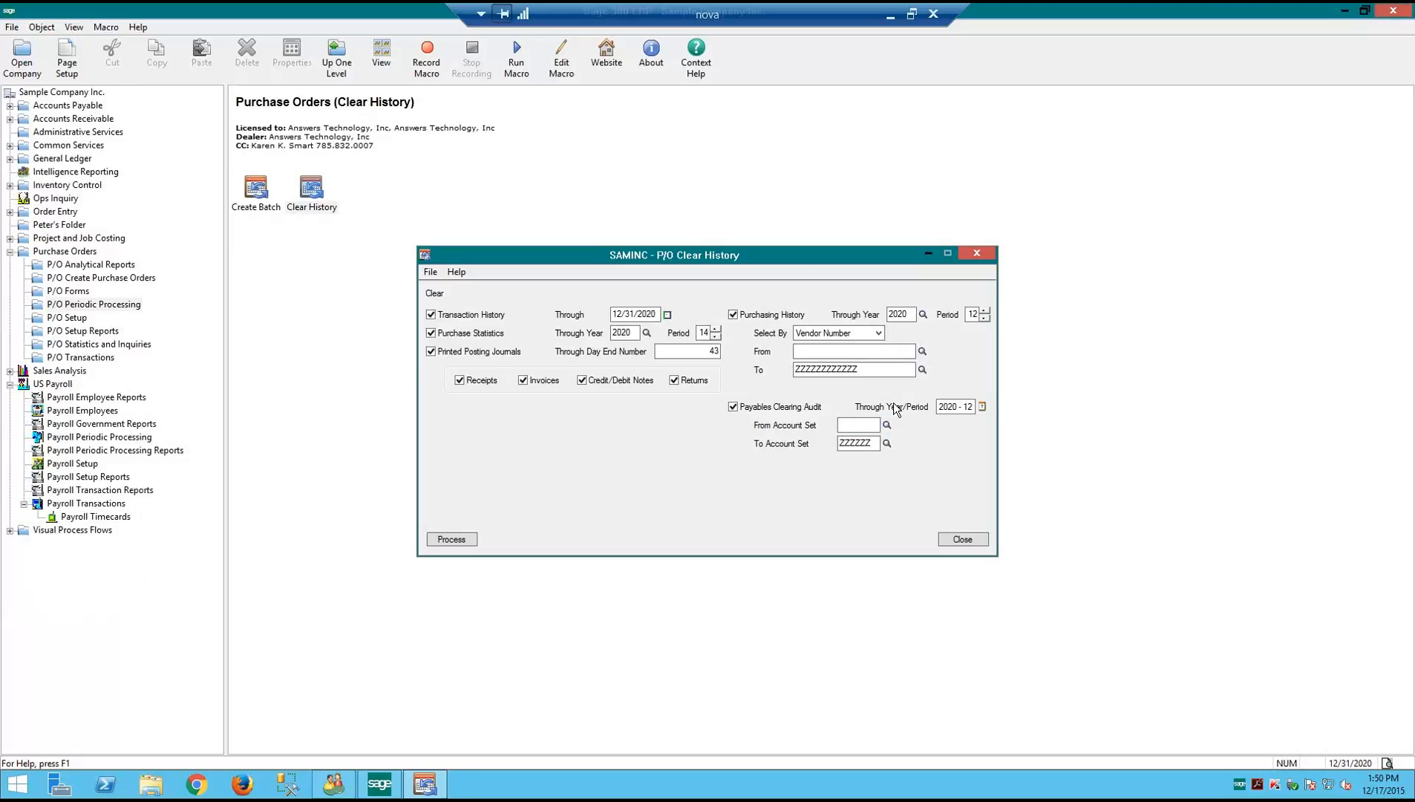
pyautogui.click(898, 314)
pyautogui.click(962, 540)
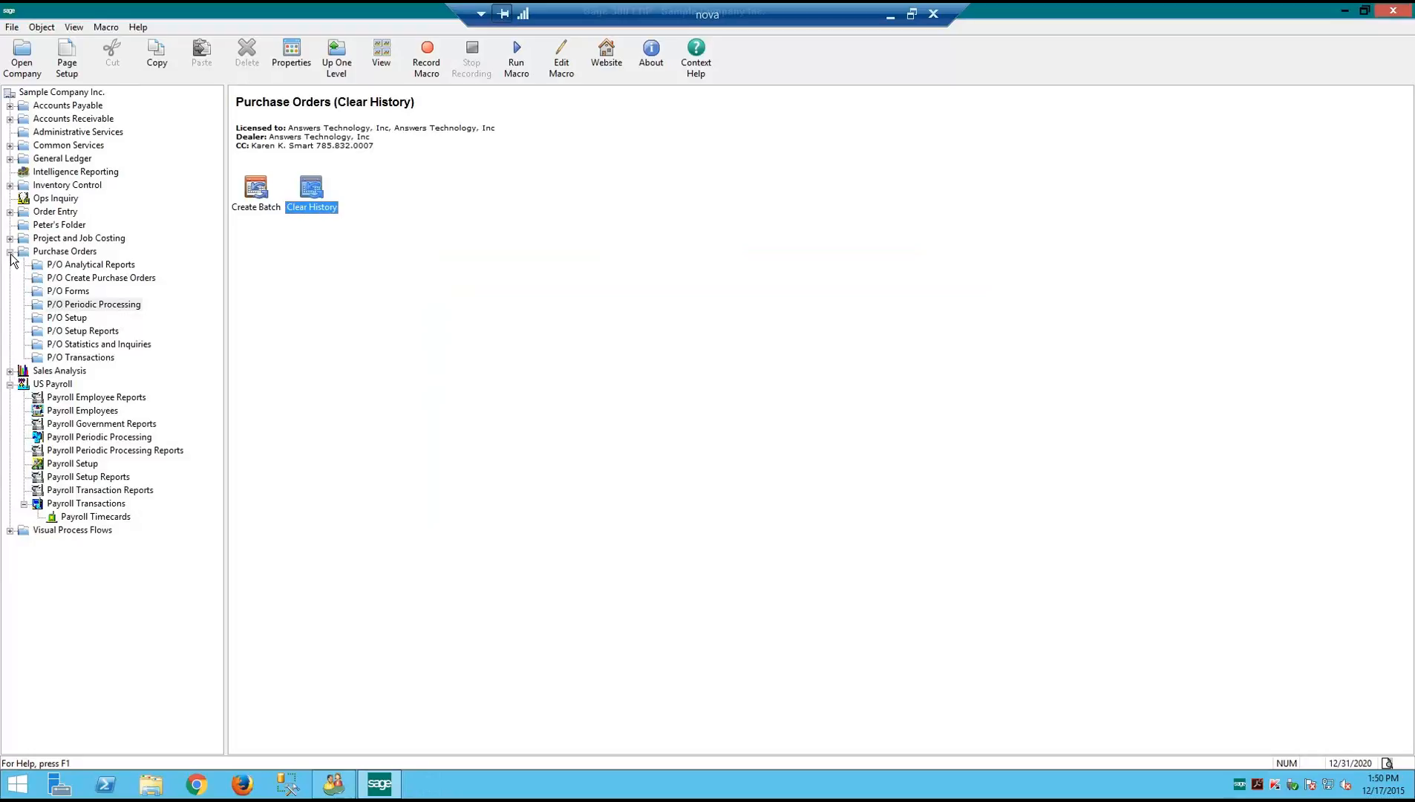
# Collapse the Purchase Orders branch and briefly expand Order Entry to look over its folders
pyautogui.click(9, 253)
pyautogui.click(54, 214)
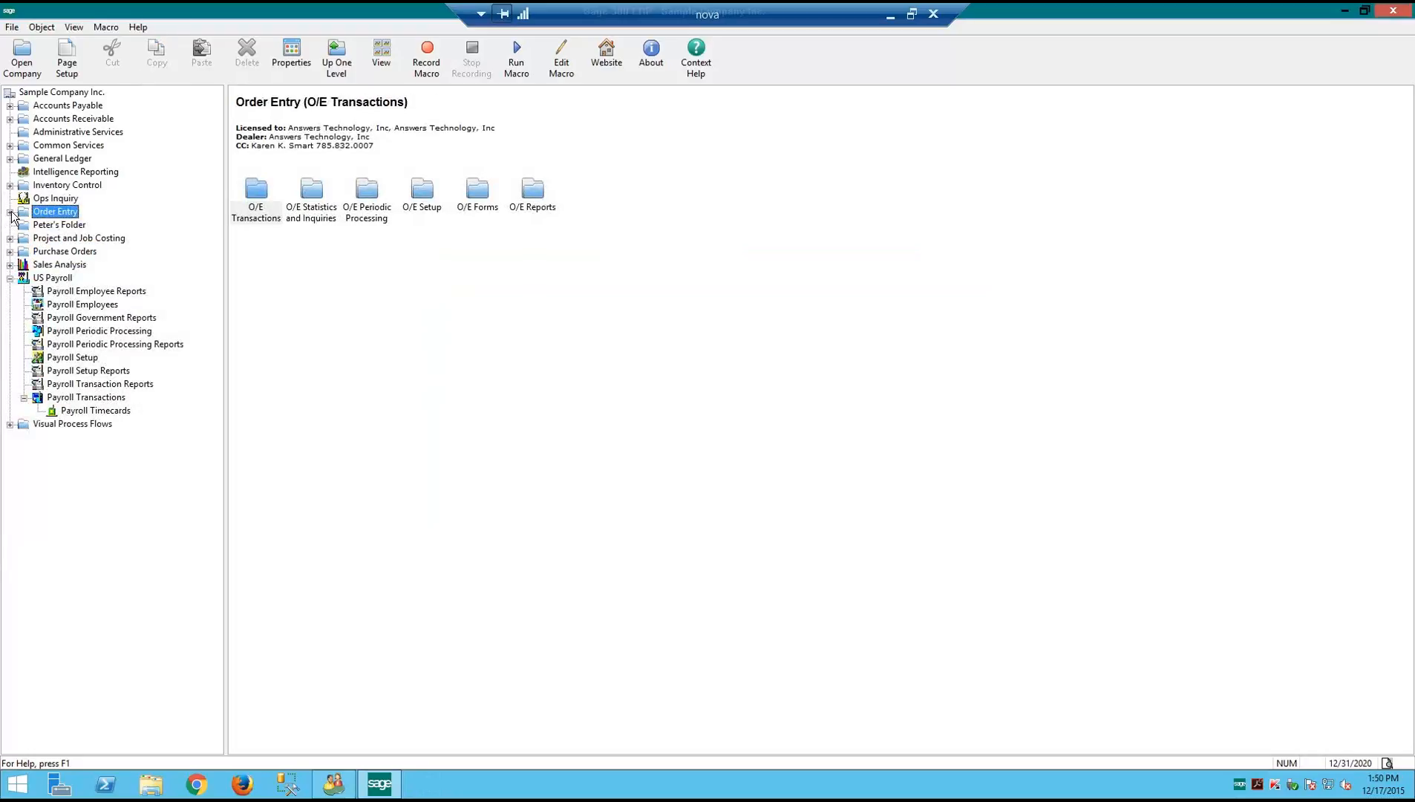
pyautogui.click(10, 213)
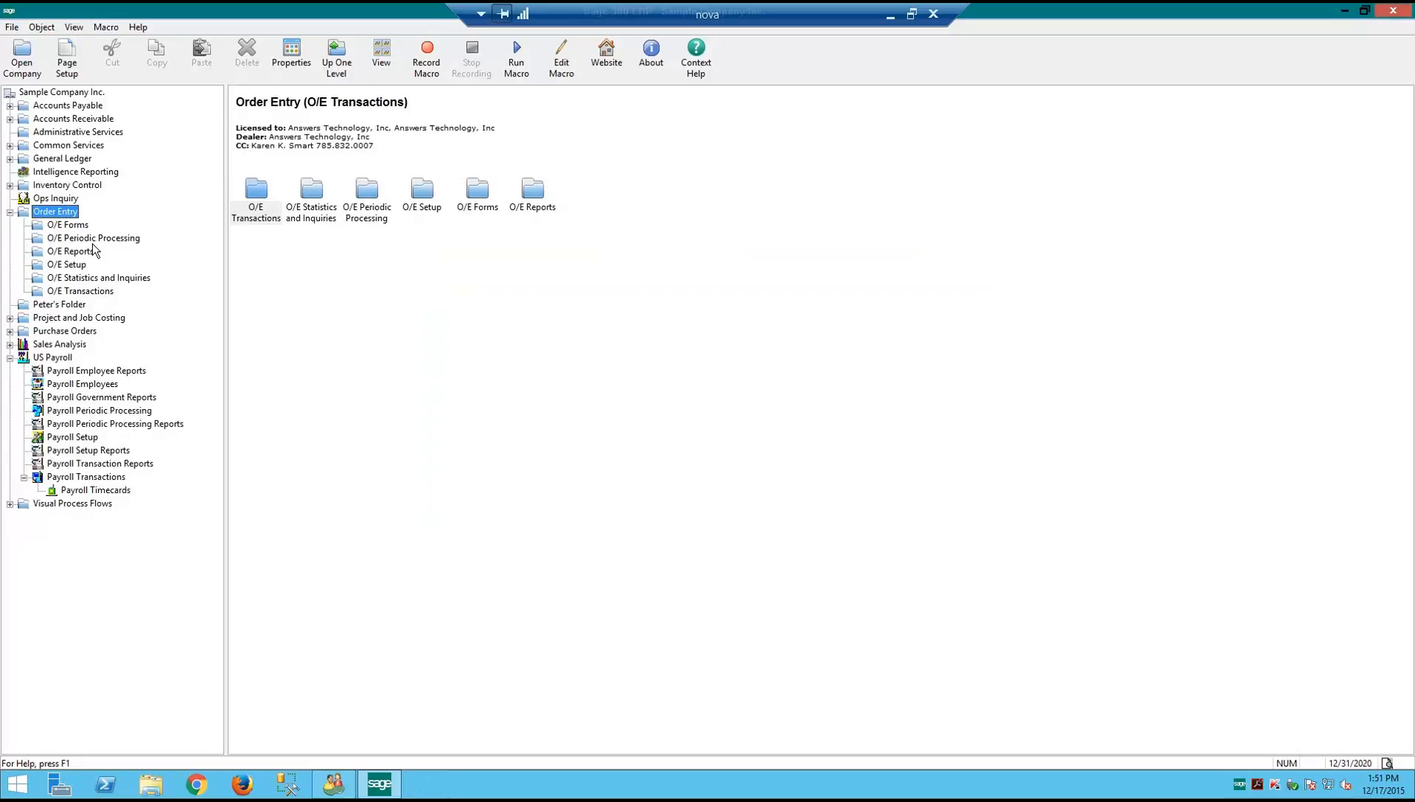
pyautogui.click(9, 213)
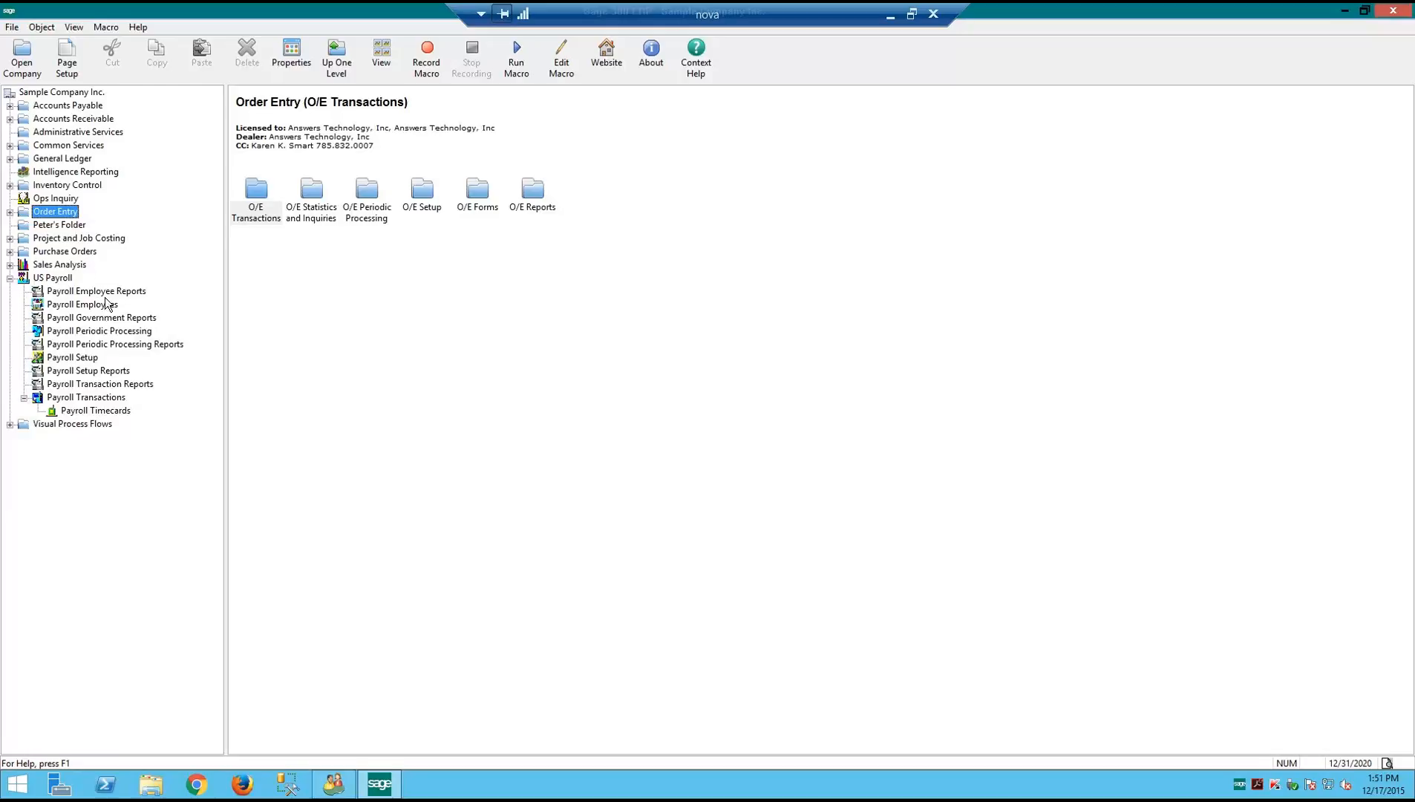
# In Payroll Delete Inactive Records, select employee history through 12/31/2018, terminated employees, inactive earnings/deductions and inactive taxes, then close without processing
pyautogui.click(82, 331)
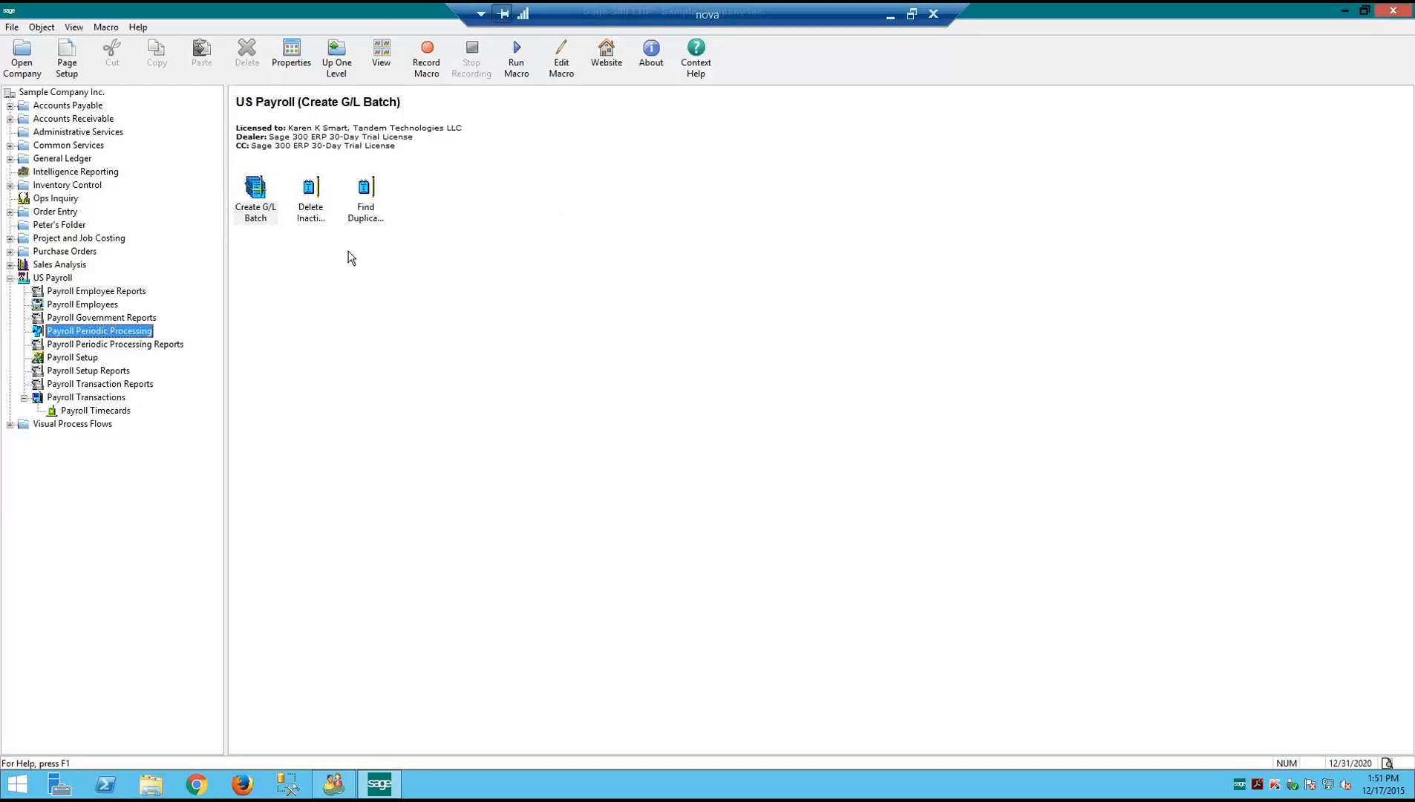
pyautogui.click(312, 212)
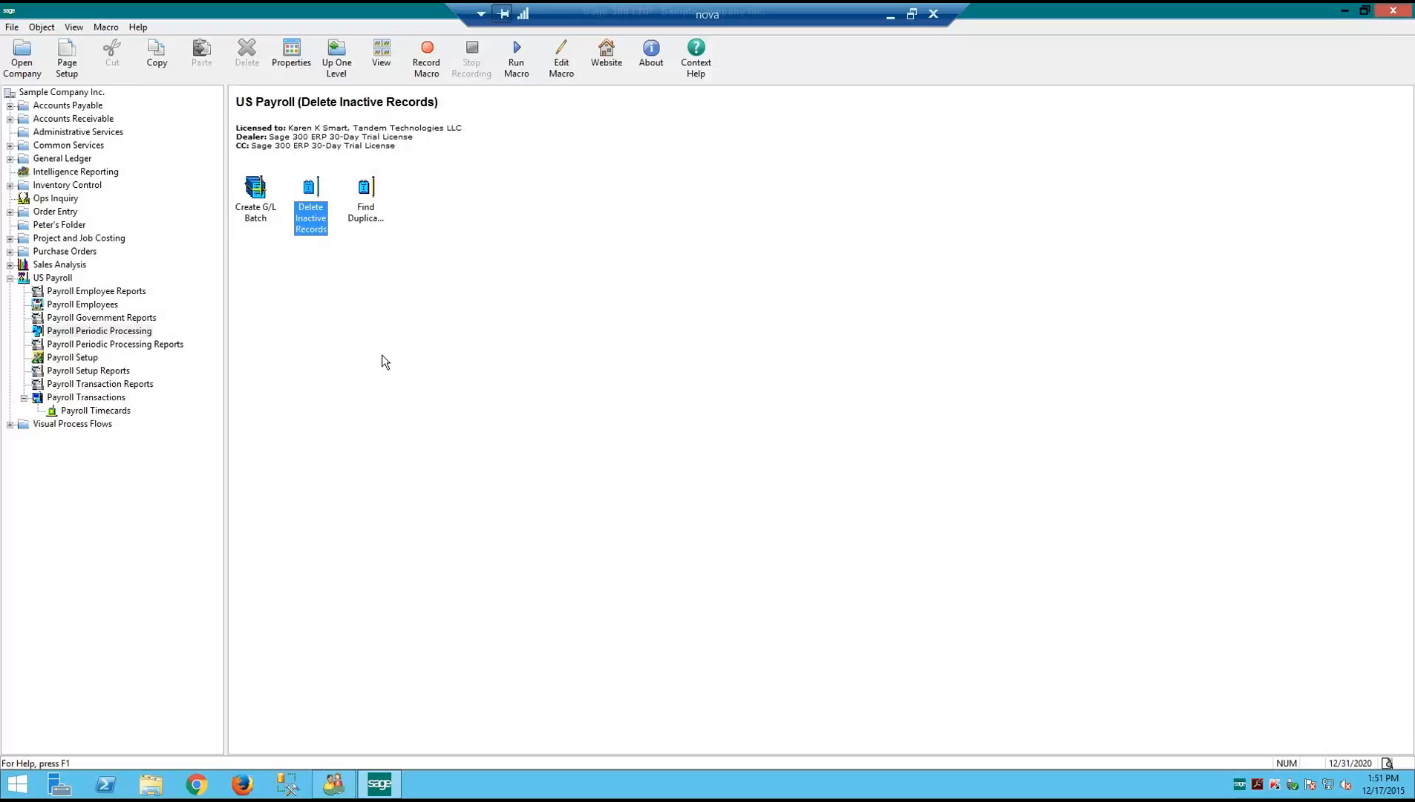
pyautogui.doubleClick(308, 221)
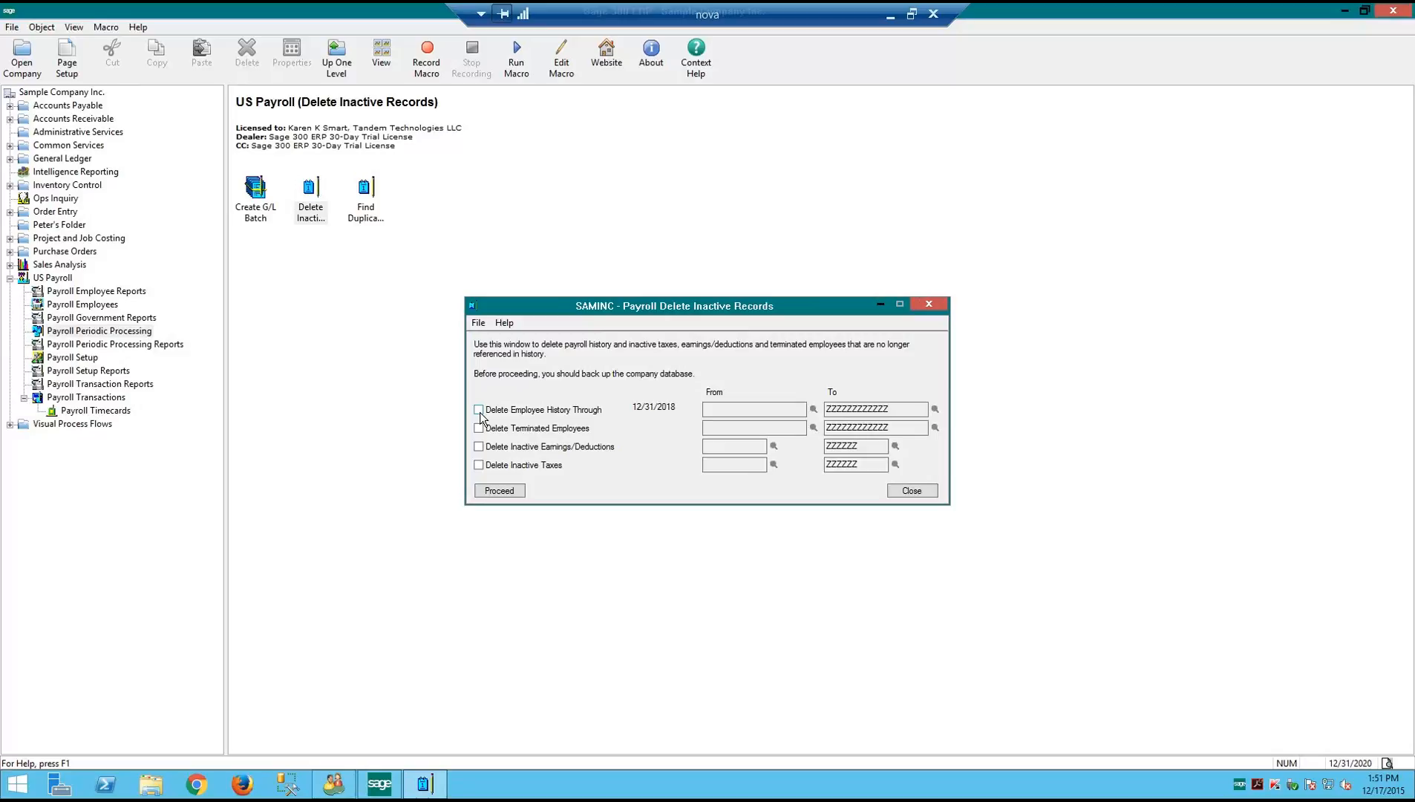
pyautogui.click(479, 409)
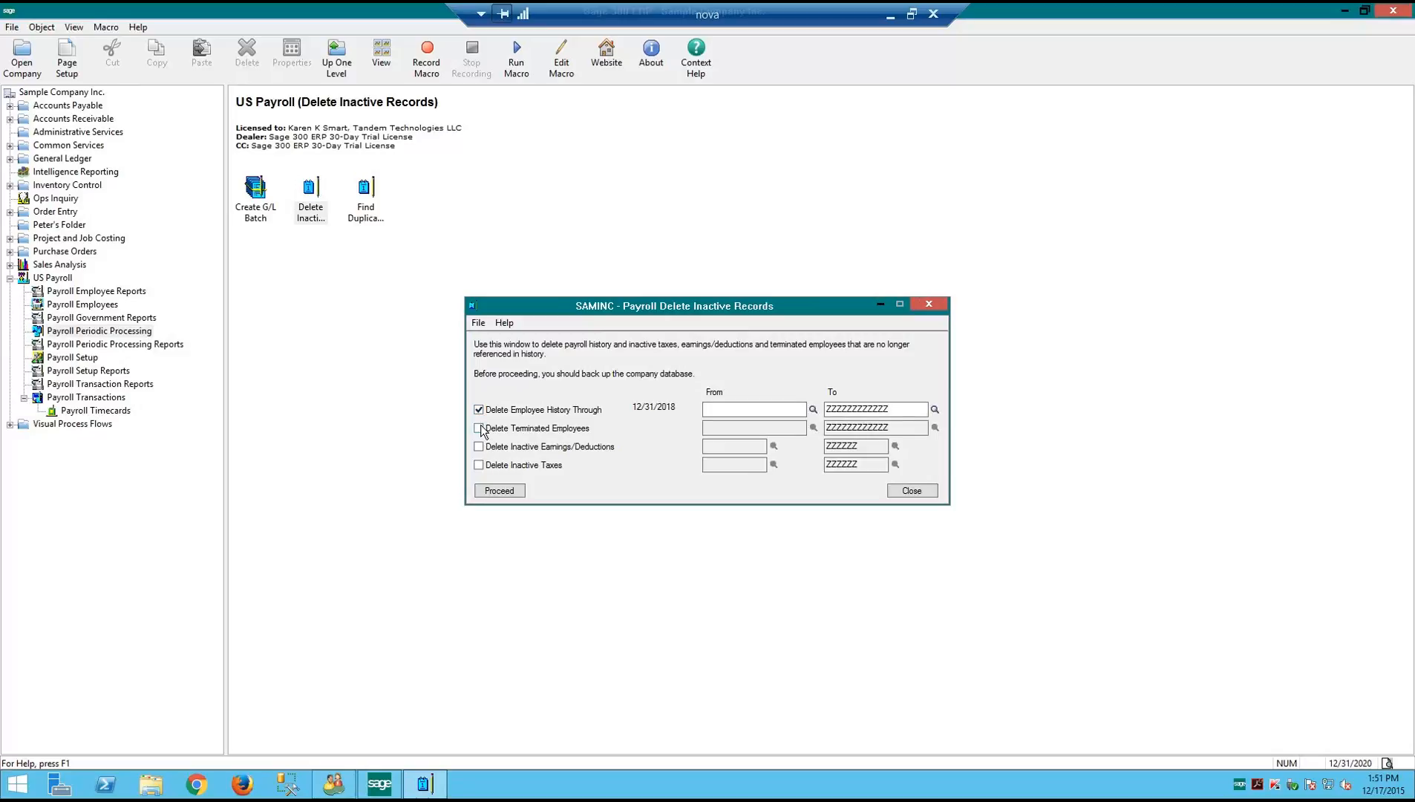
pyautogui.click(479, 428)
pyautogui.click(479, 446)
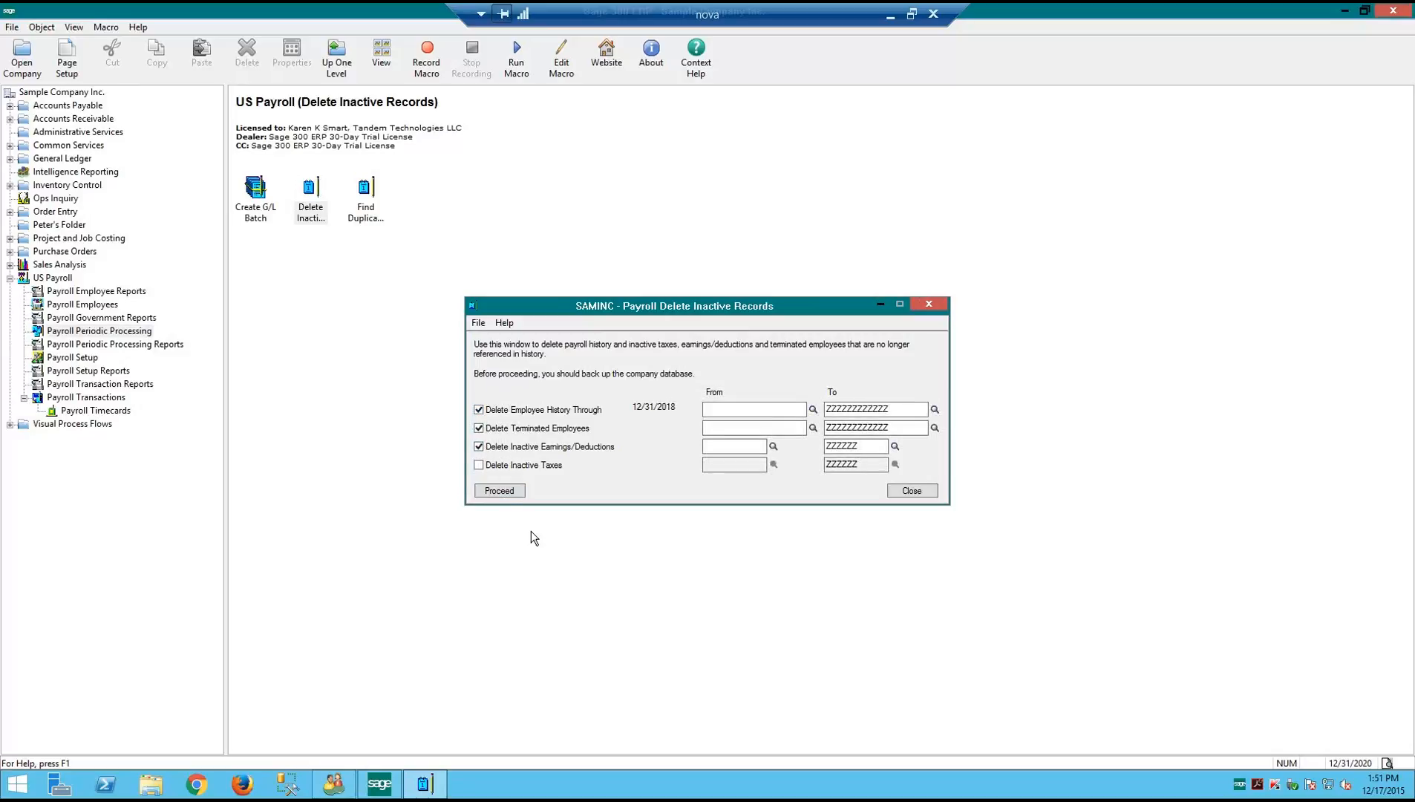
pyautogui.click(479, 464)
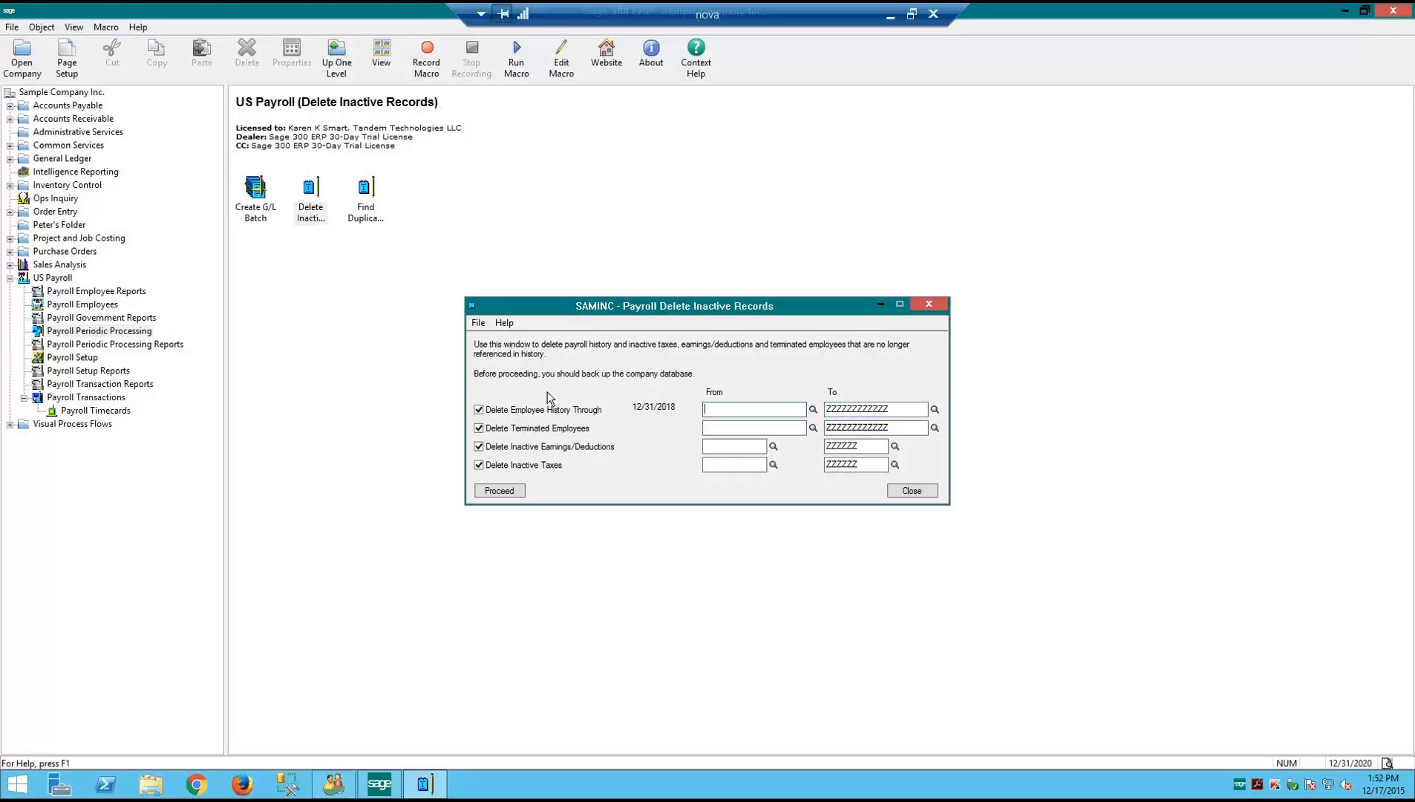
pyautogui.click(920, 492)
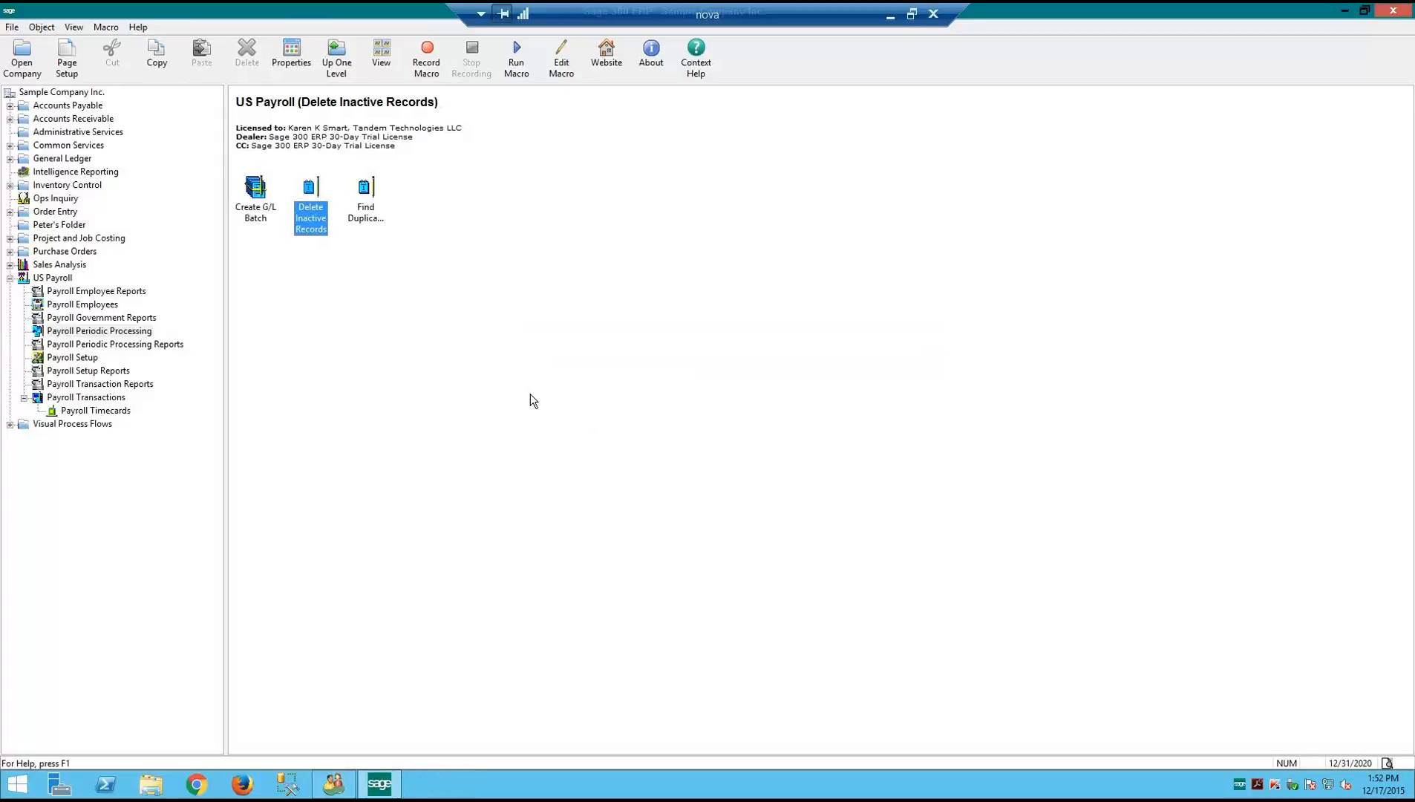
# Point out the payroll Find Duplicate SSN utility and collapse the US Payroll branch
pyautogui.click(372, 225)
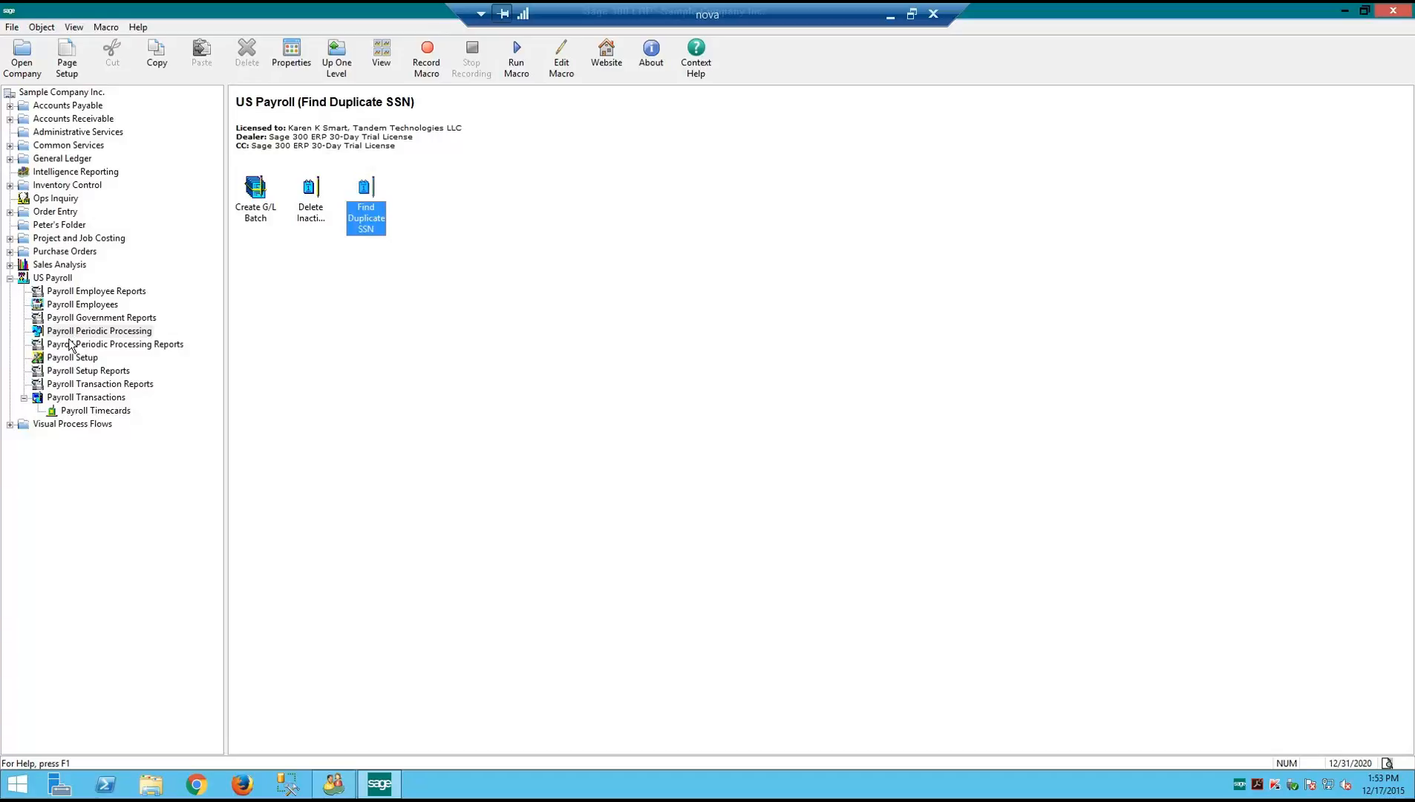
pyautogui.click(10, 279)
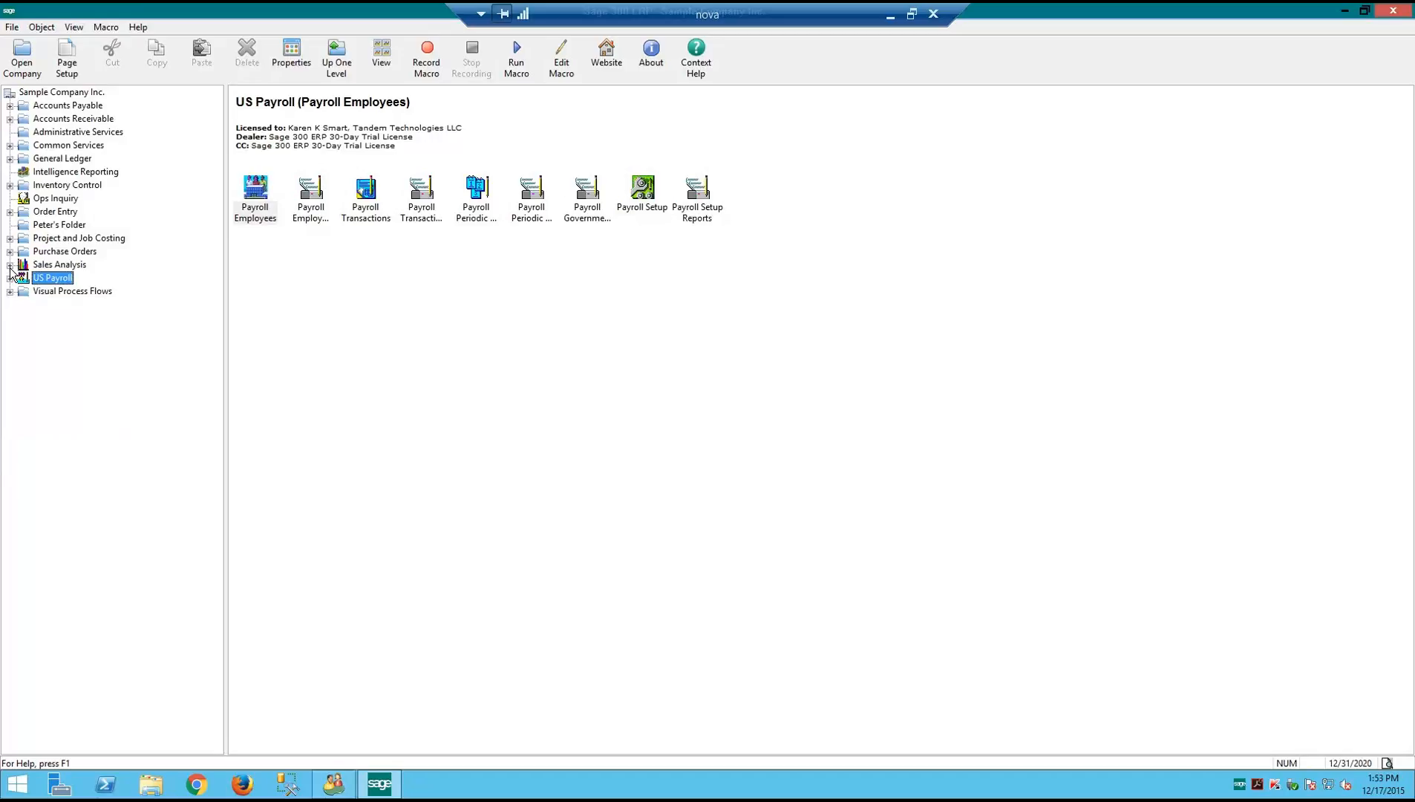
# Open PJC Clear History and select printed posting journals, posted documents with a 12/31/2020 transaction date cutoff, and closed contracts
pyautogui.click(10, 239)
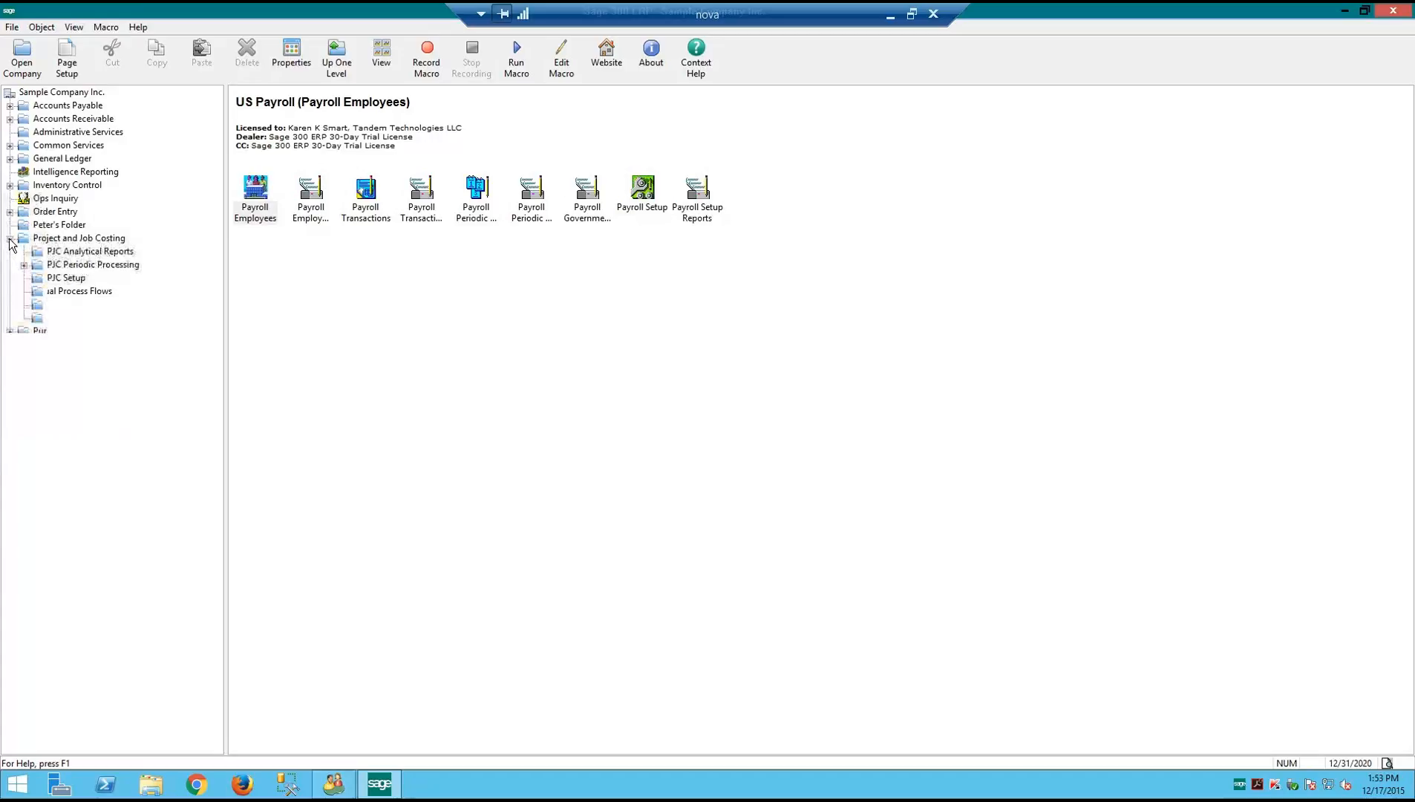
pyautogui.click(80, 265)
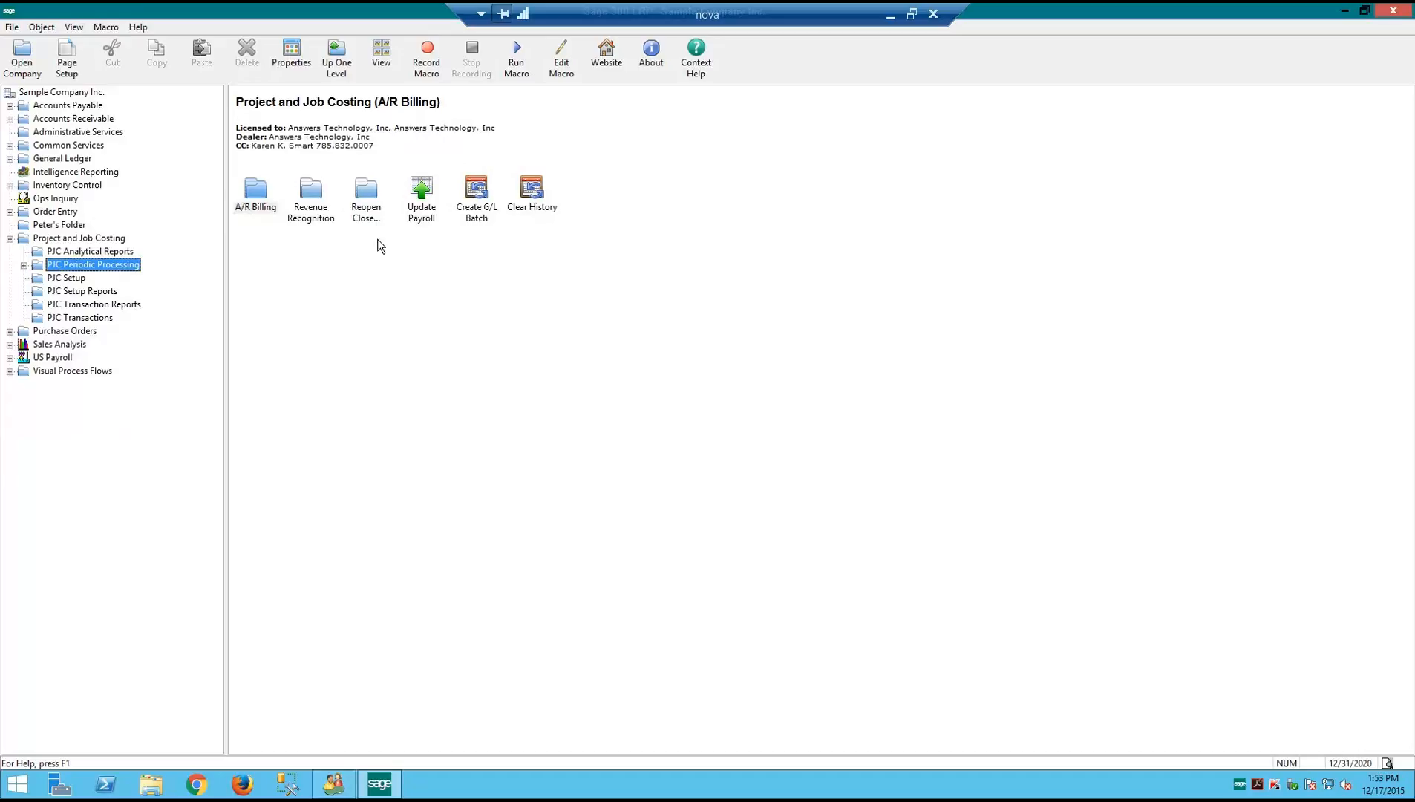
pyautogui.doubleClick(531, 193)
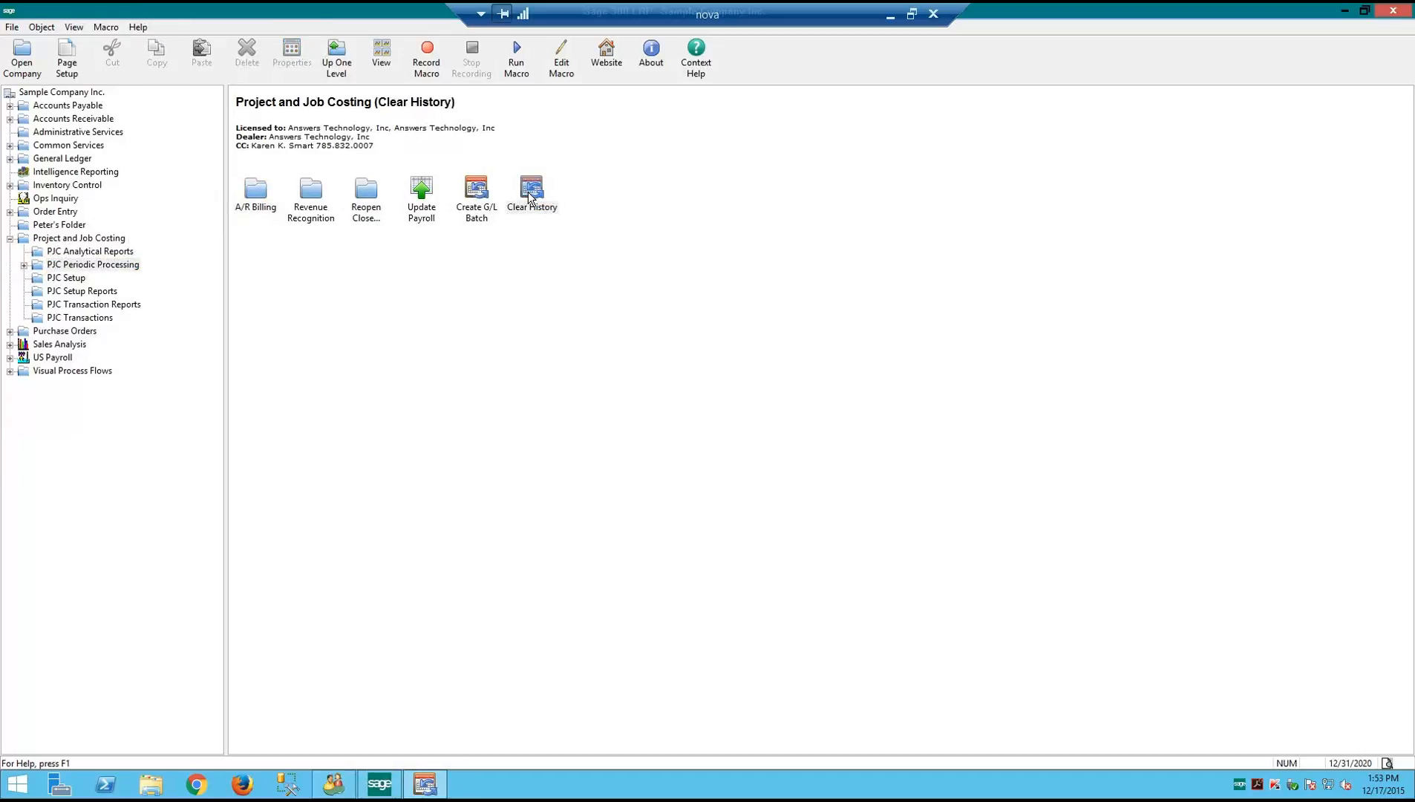
pyautogui.click(439, 251)
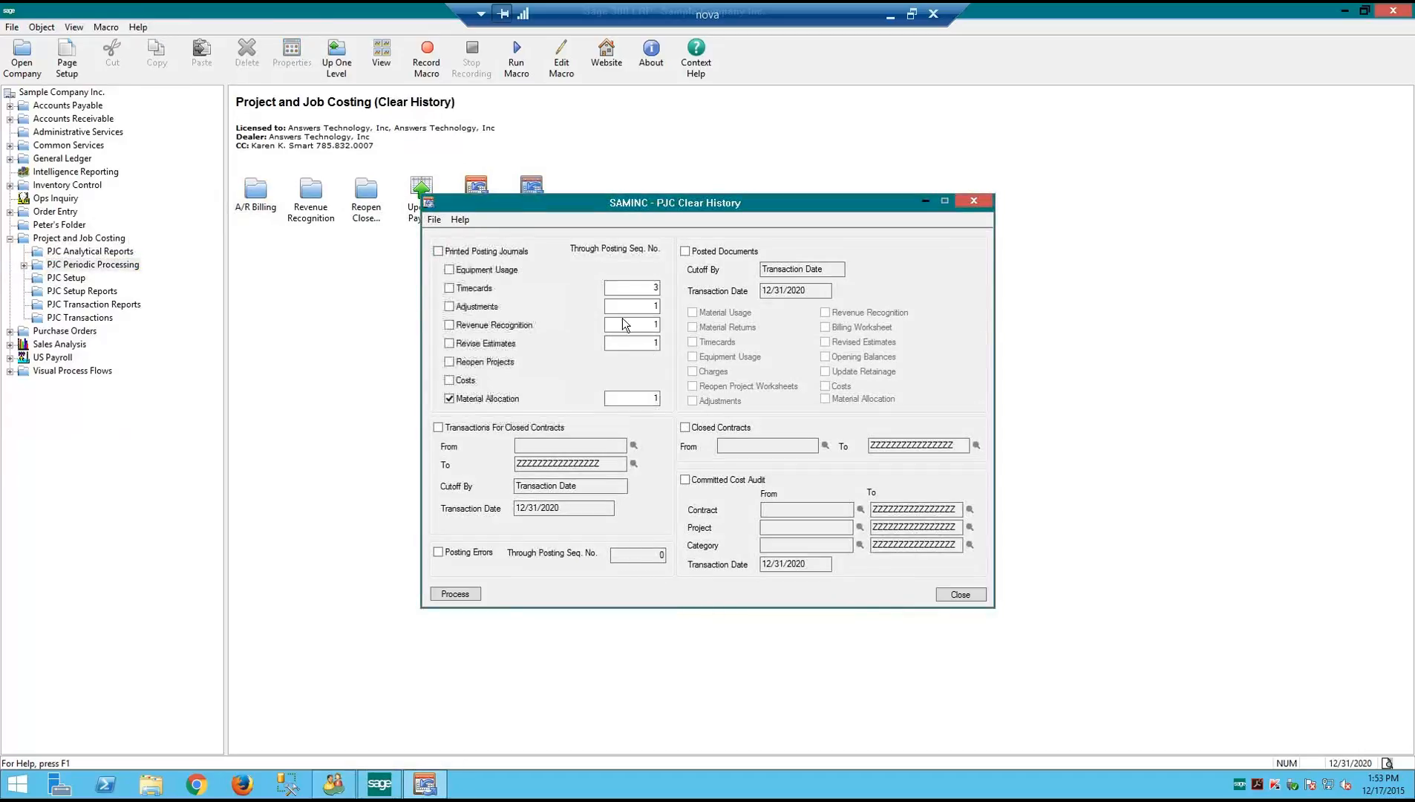
pyautogui.click(684, 251)
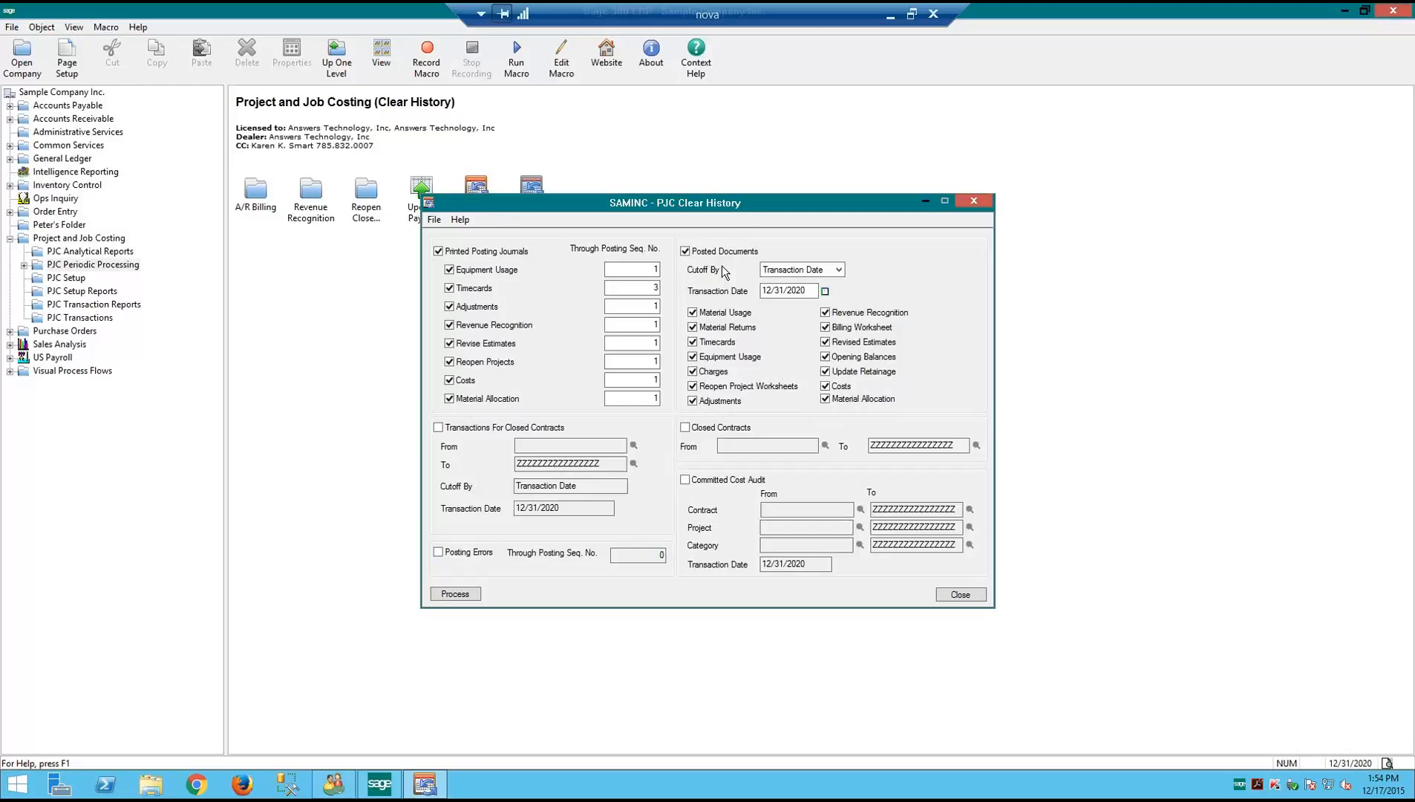
pyautogui.click(685, 427)
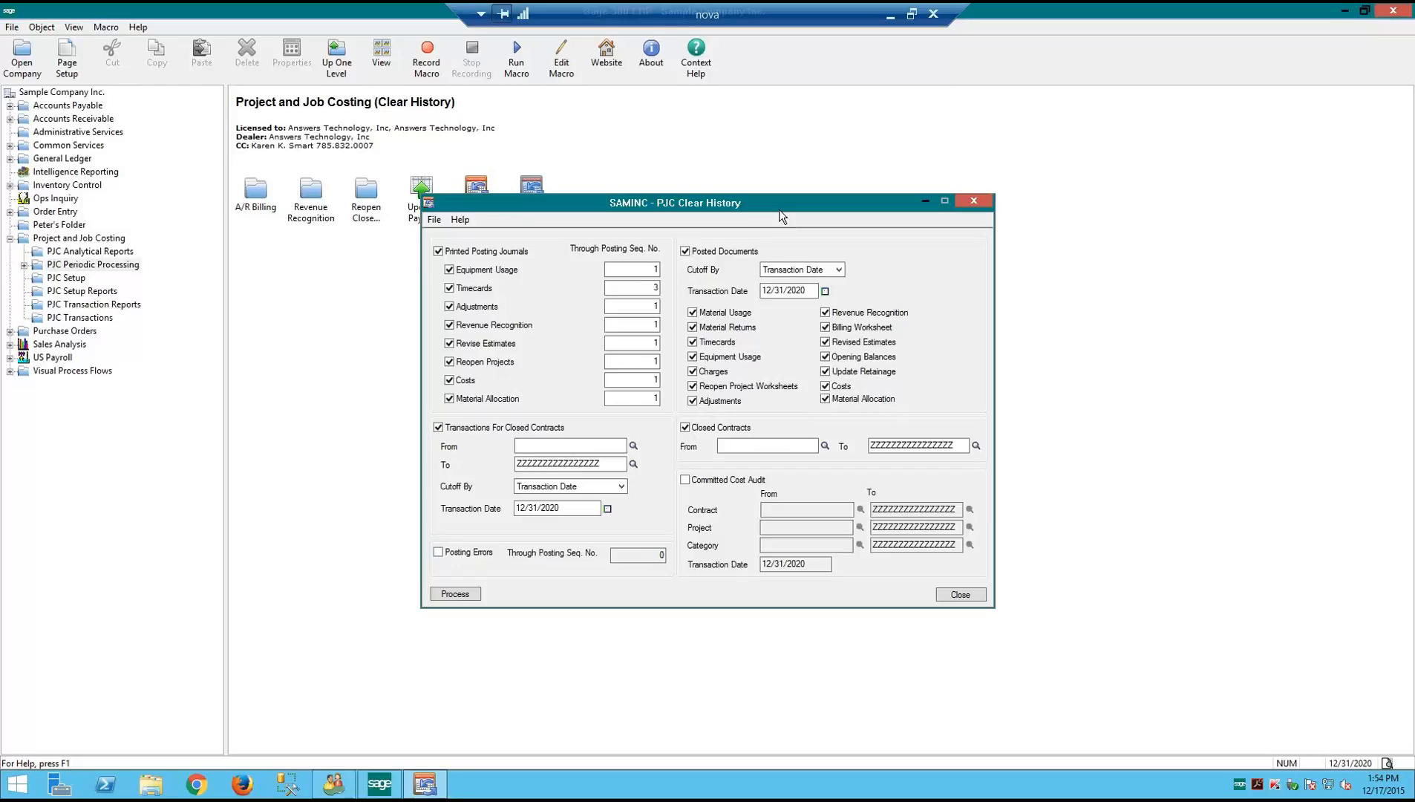
# Reposition PJC Clear History, check the Cutoff By setting for posted documents, and close without processing
pyautogui.moveTo(779, 209); pyautogui.dragTo(714, 272)
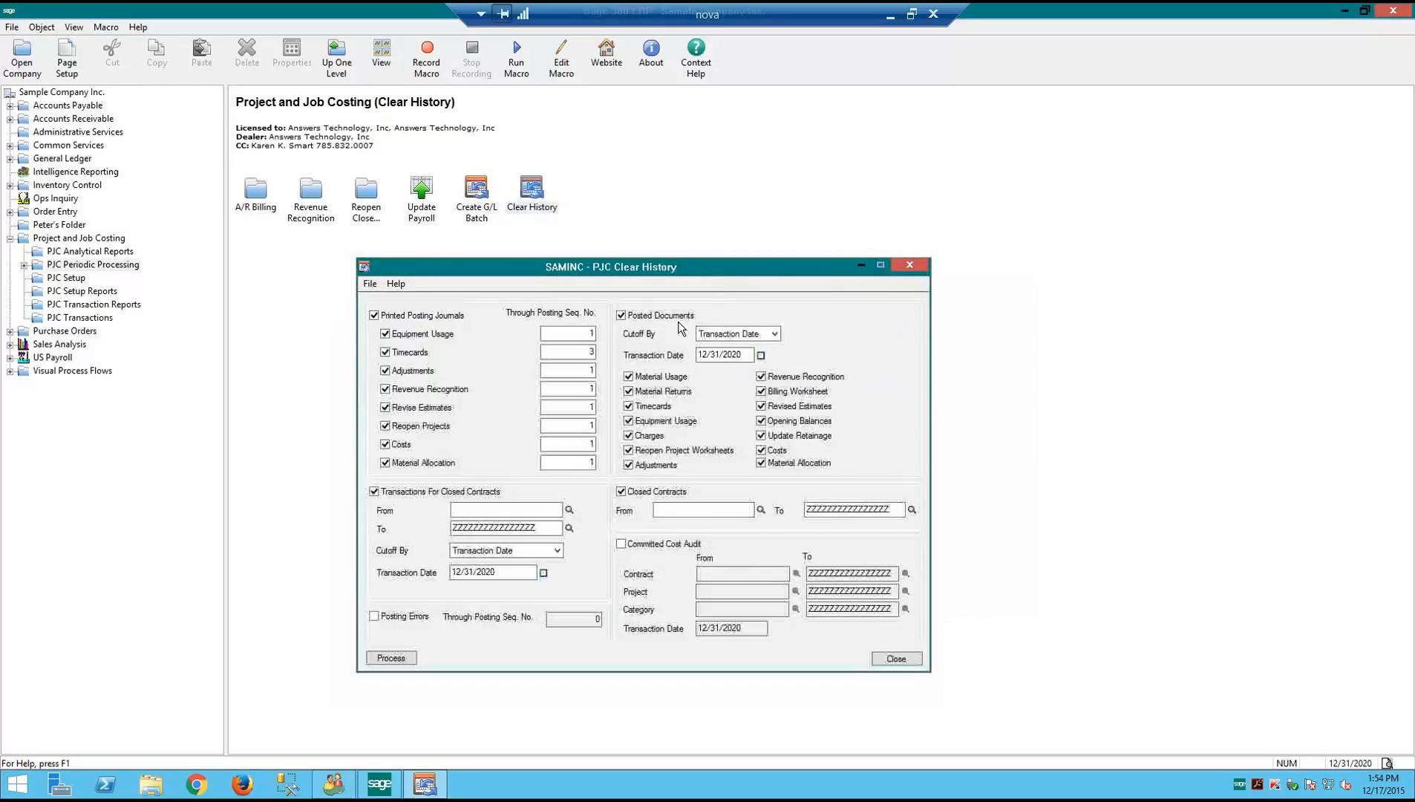
pyautogui.click(716, 332)
pyautogui.click(896, 659)
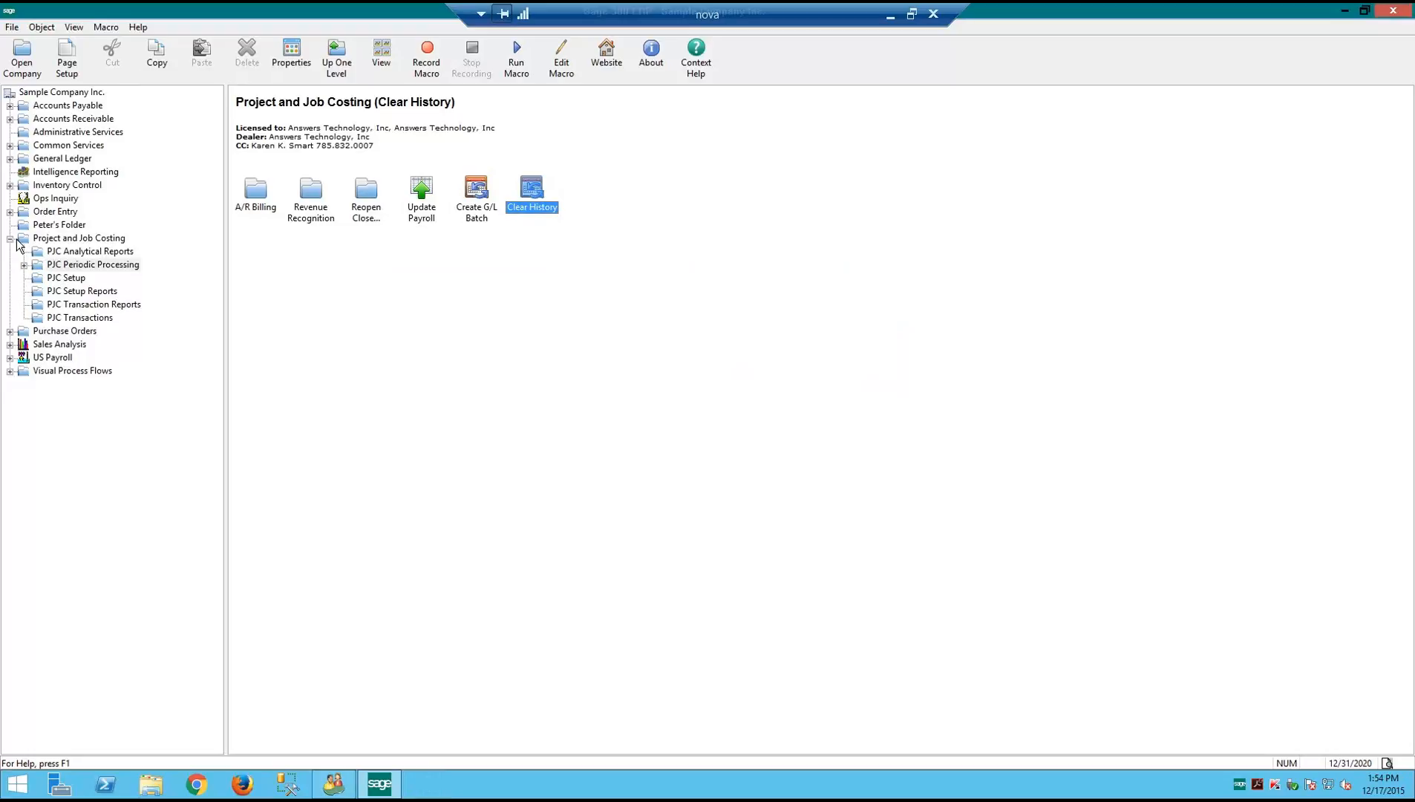
# Open Create New Year from General Ledger periodic processing and review what the process will do
pyautogui.doubleClick(39, 159)
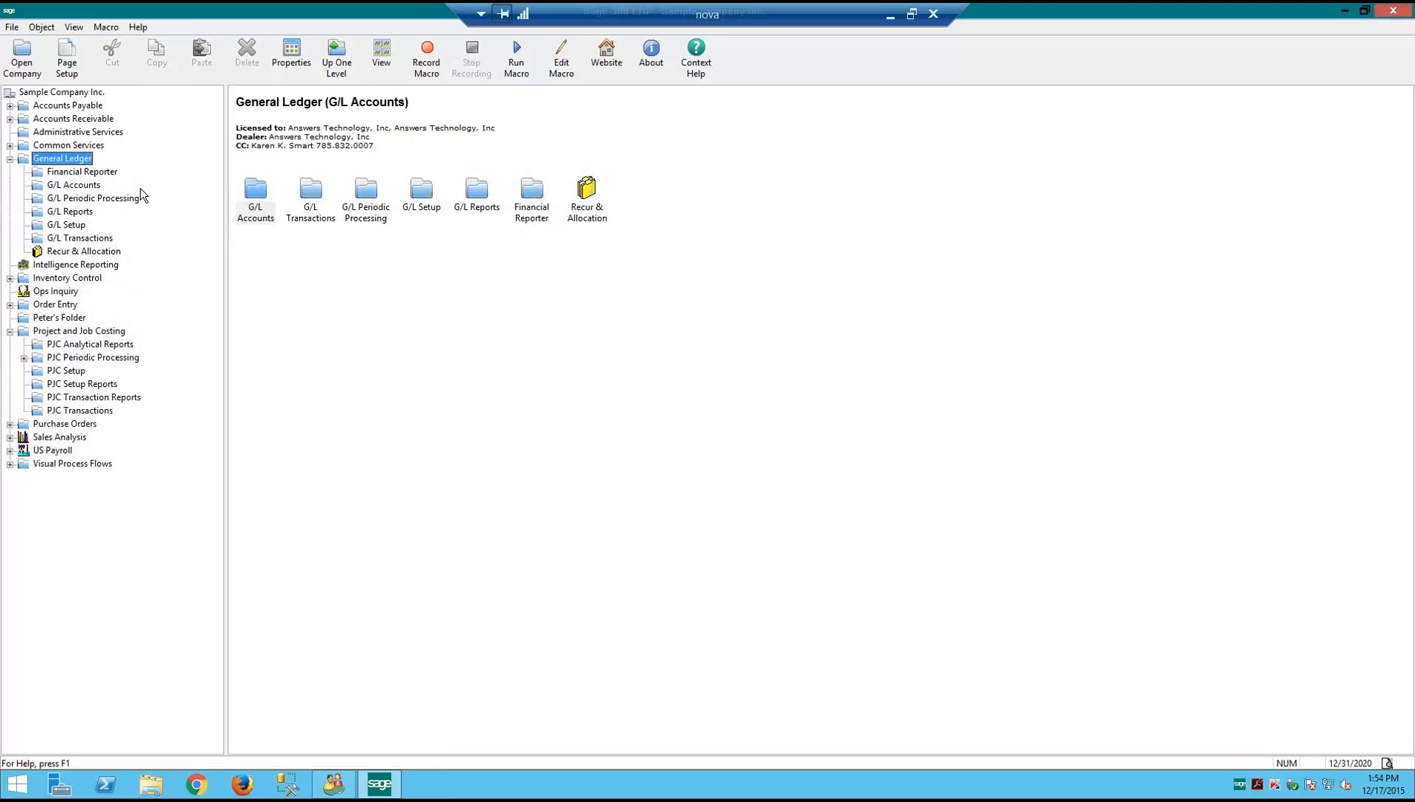
pyautogui.click(59, 200)
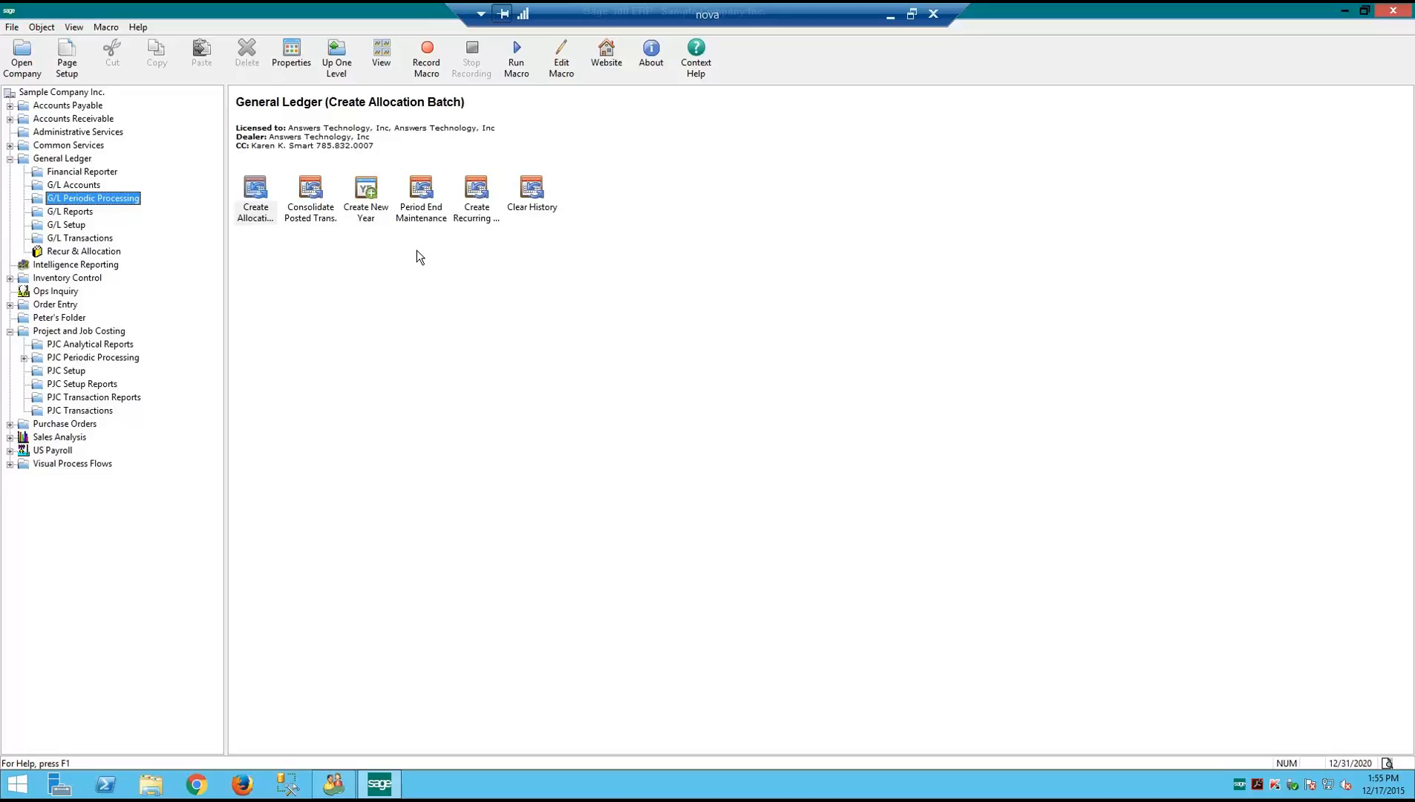
pyautogui.click(364, 204)
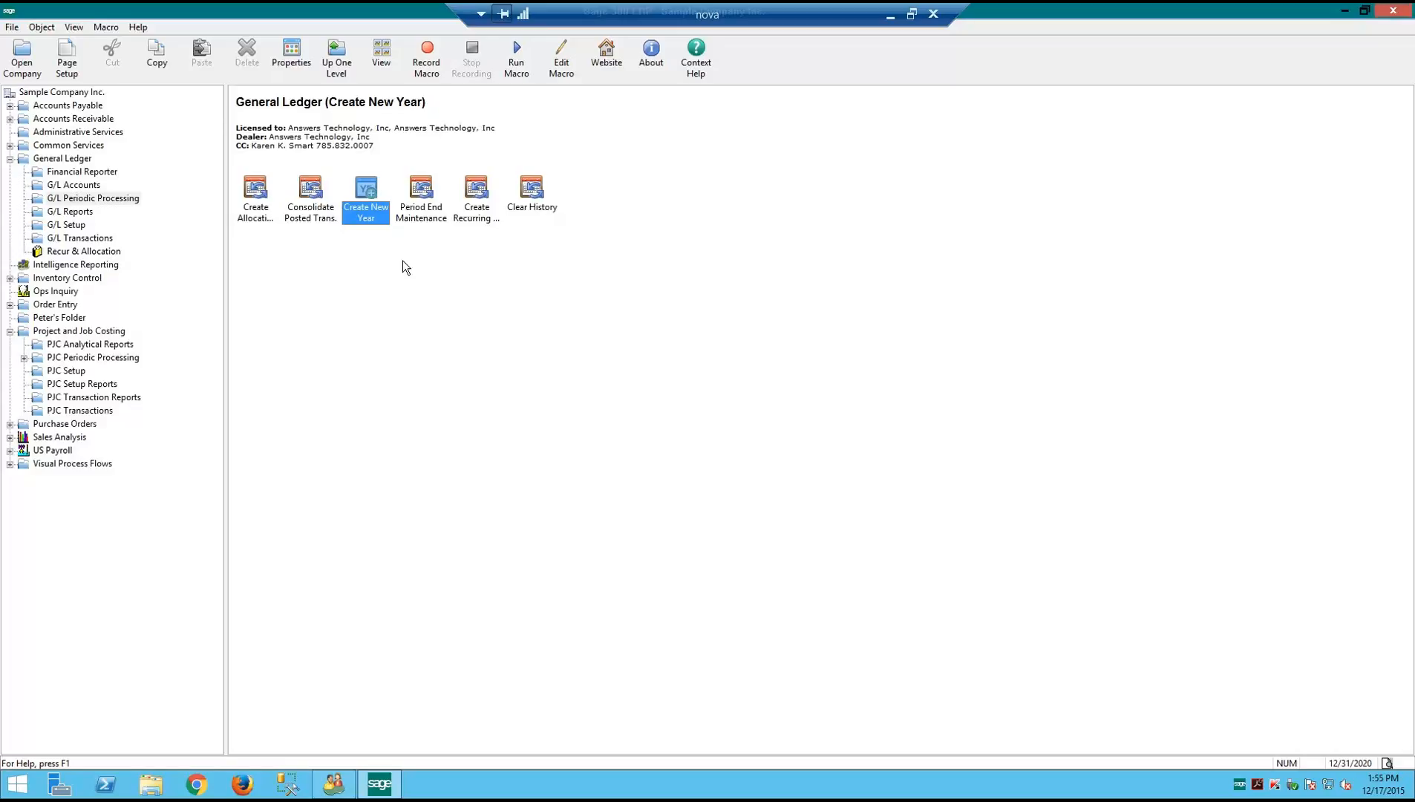
pyautogui.doubleClick(367, 216)
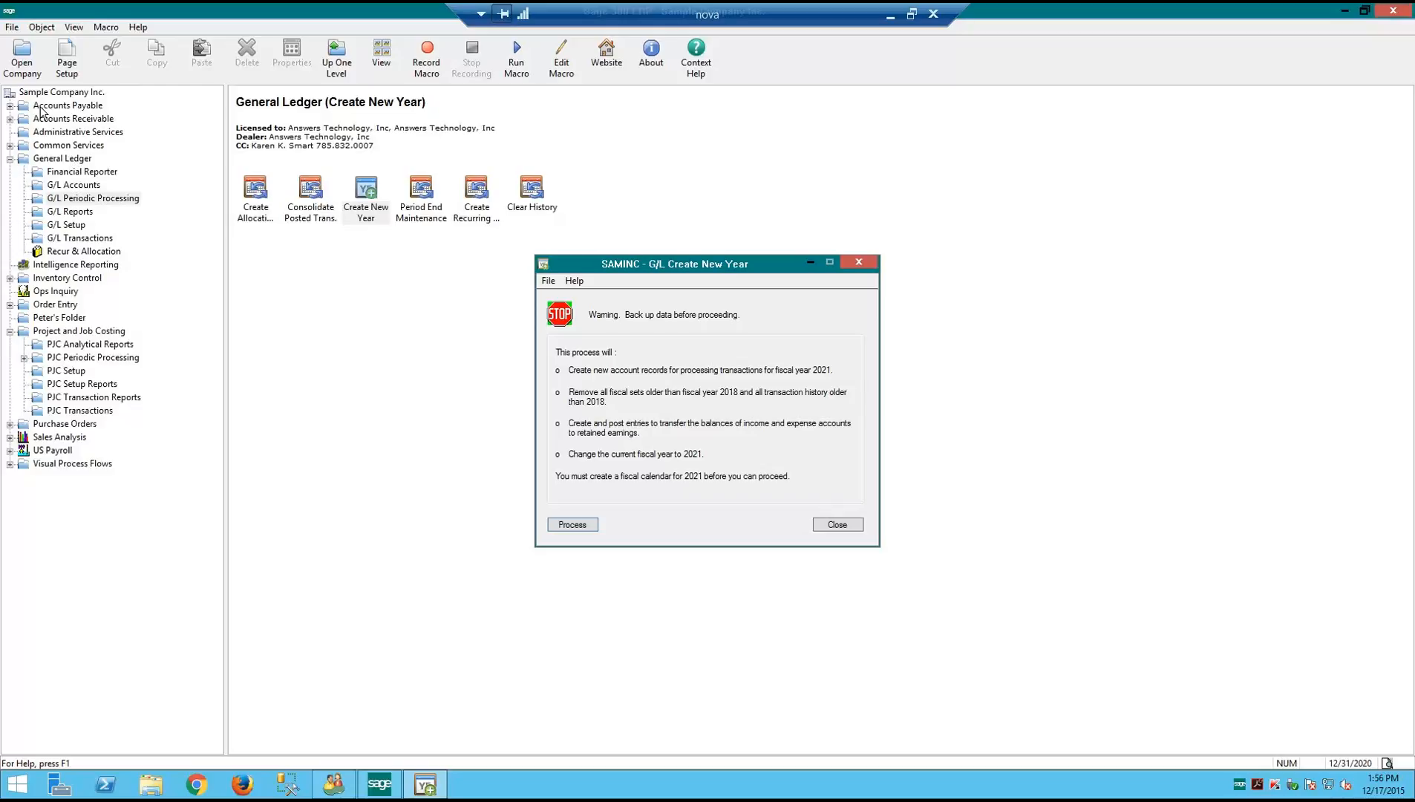
# In A/P G/L Integration, set Create G/L Transactions to On Request Using Create G/L Batch Icon, and close without saving
pyautogui.click(9, 106)
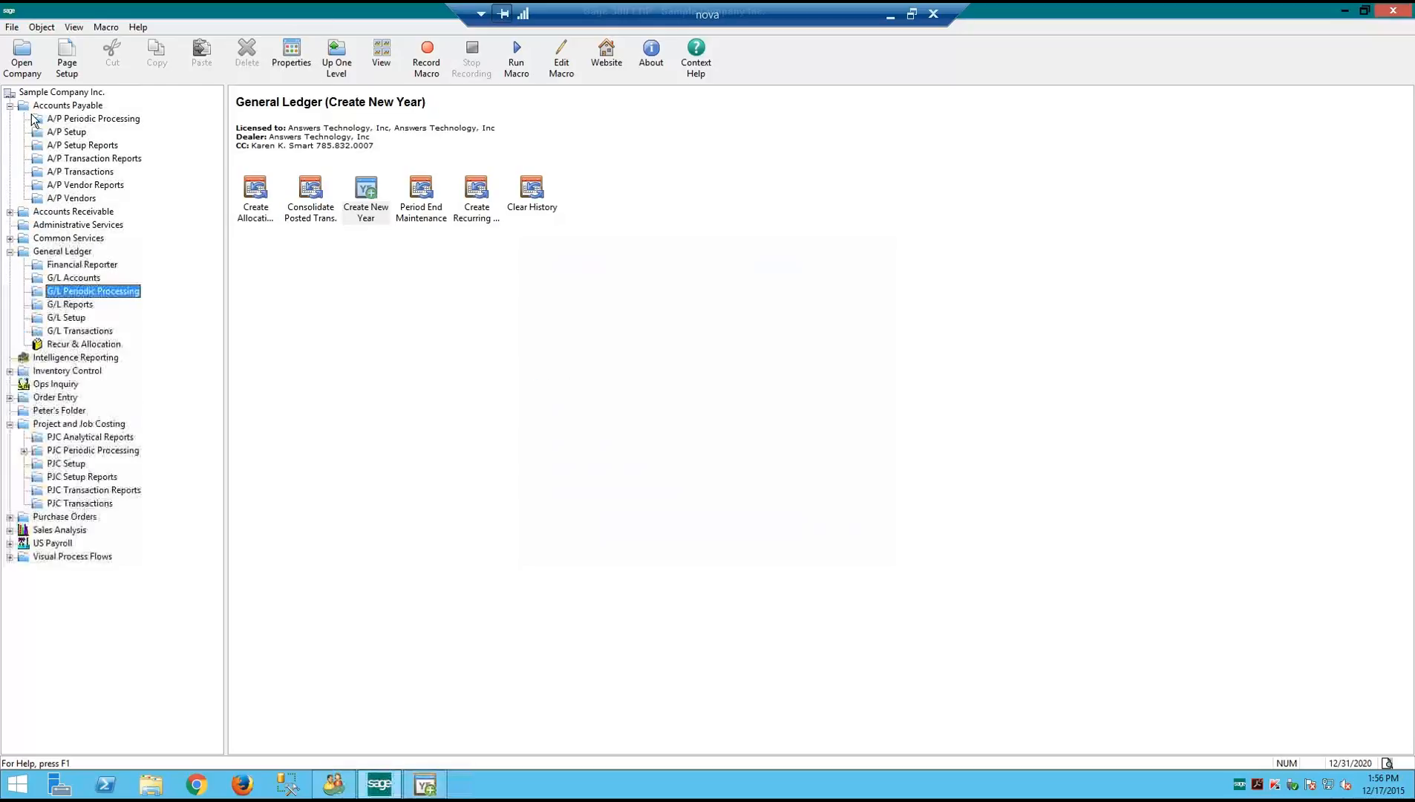
pyautogui.click(57, 108)
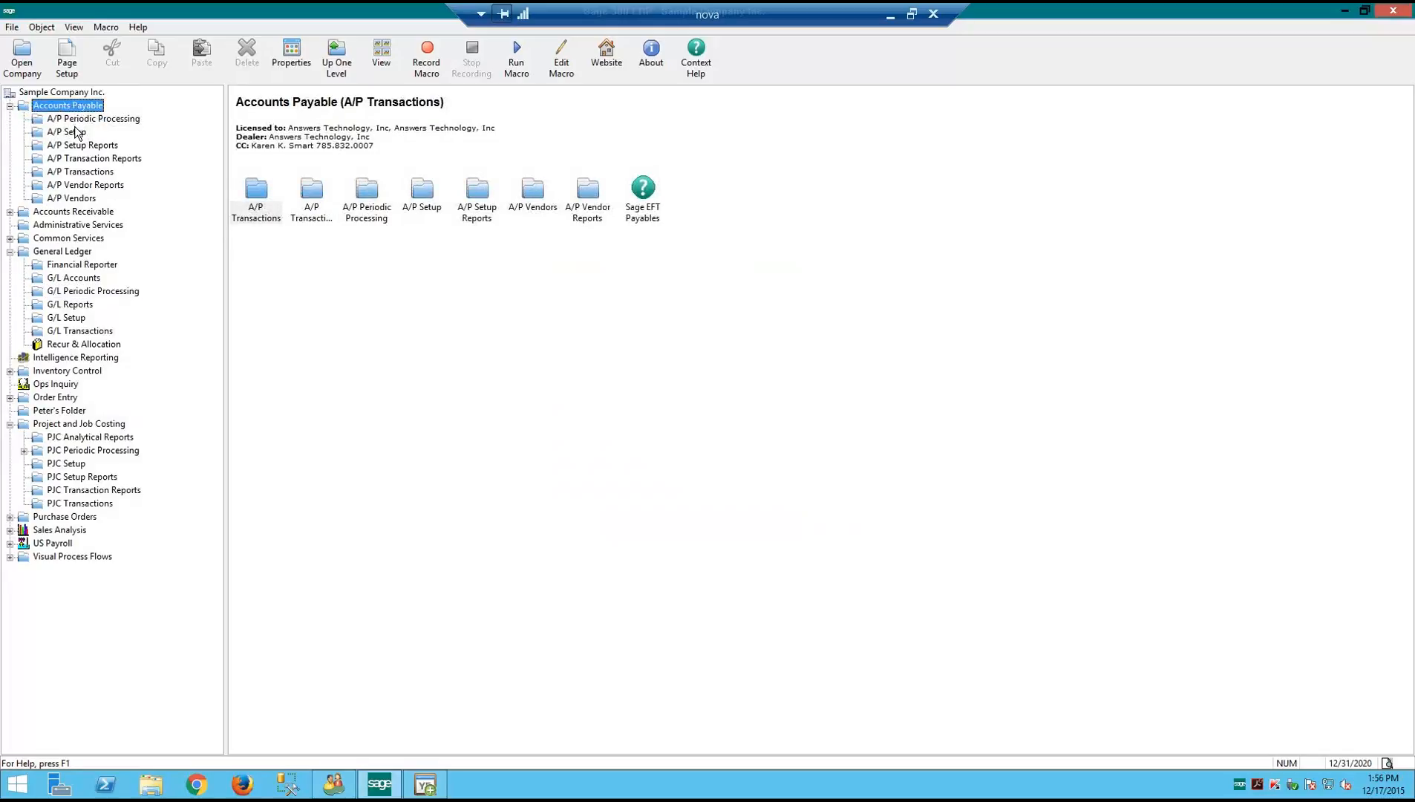
pyautogui.click(70, 131)
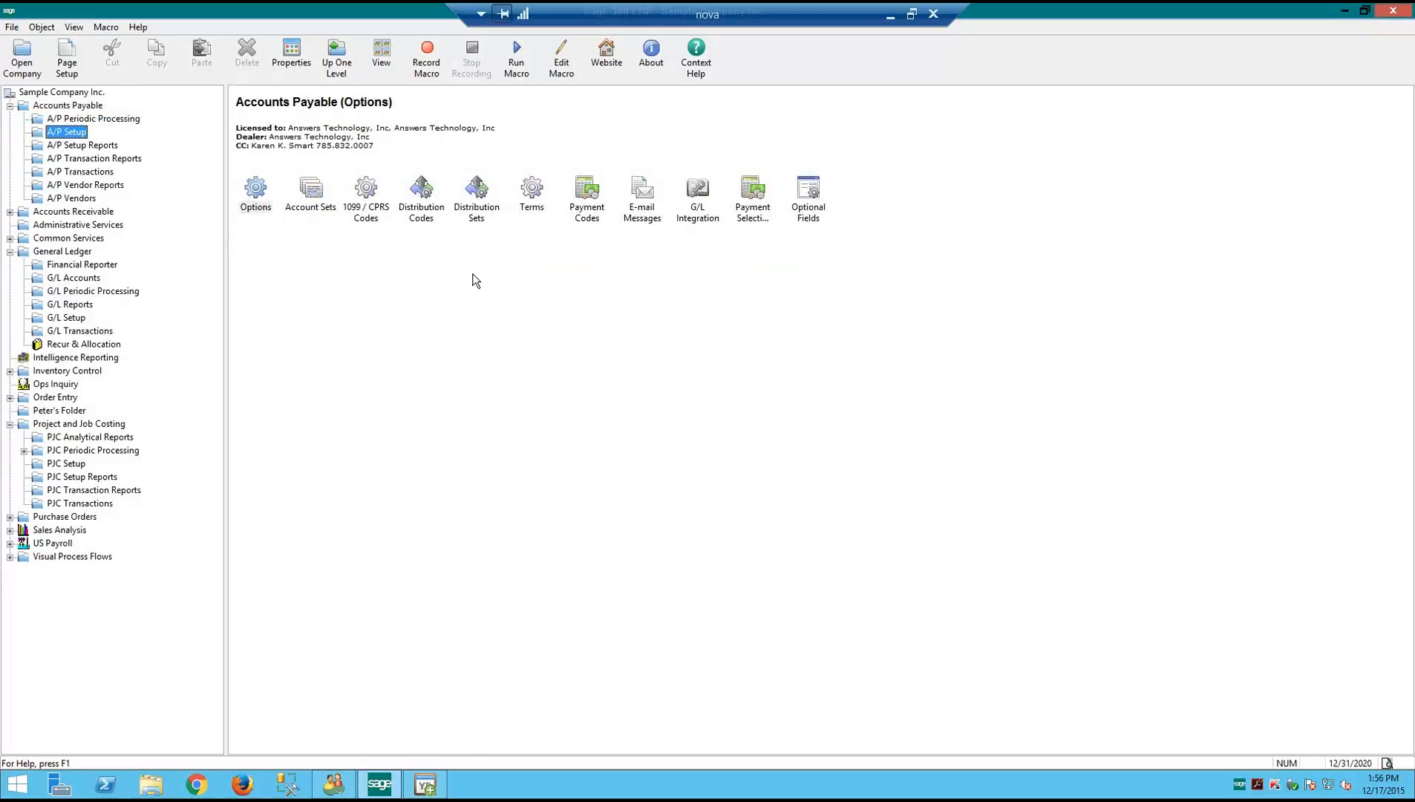
pyautogui.click(700, 195)
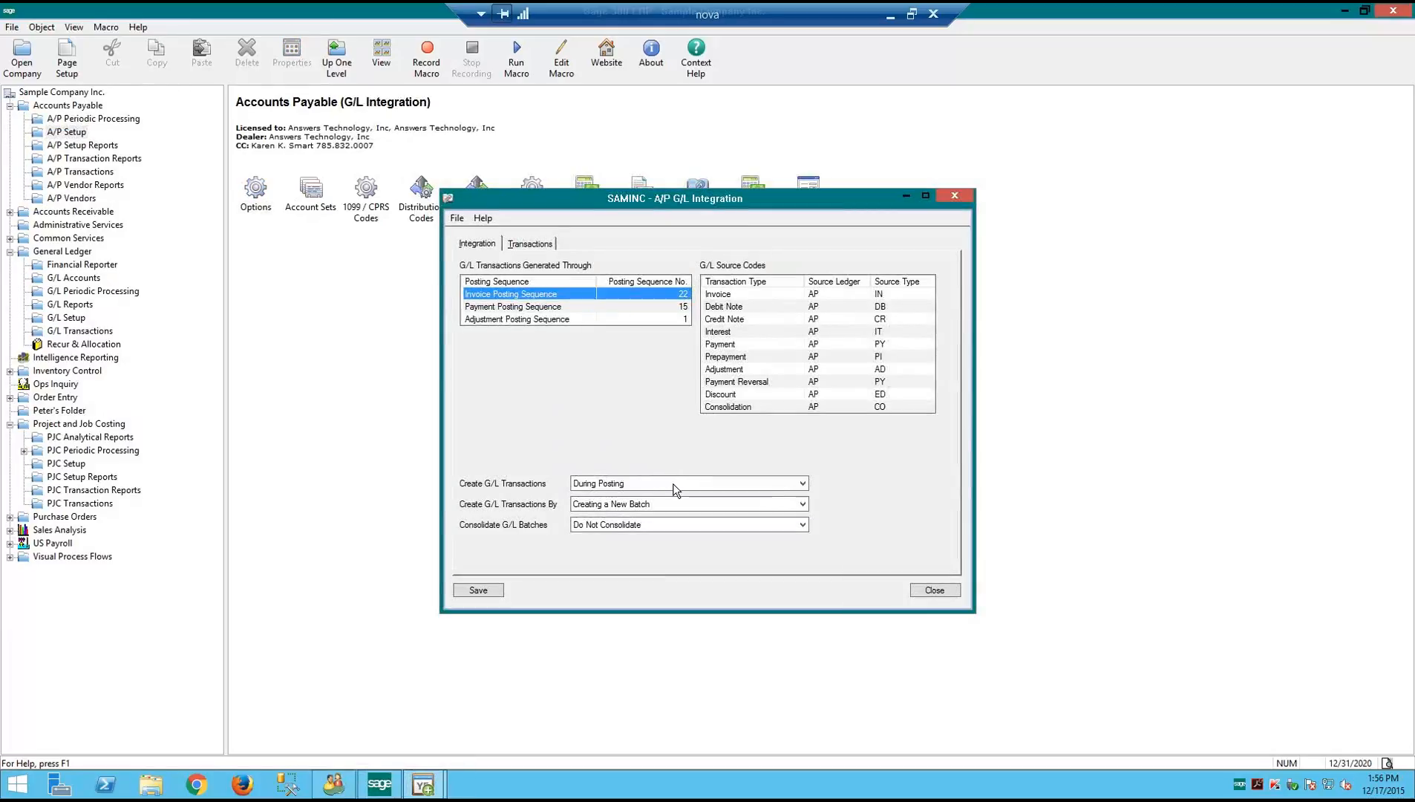
pyautogui.click(672, 483)
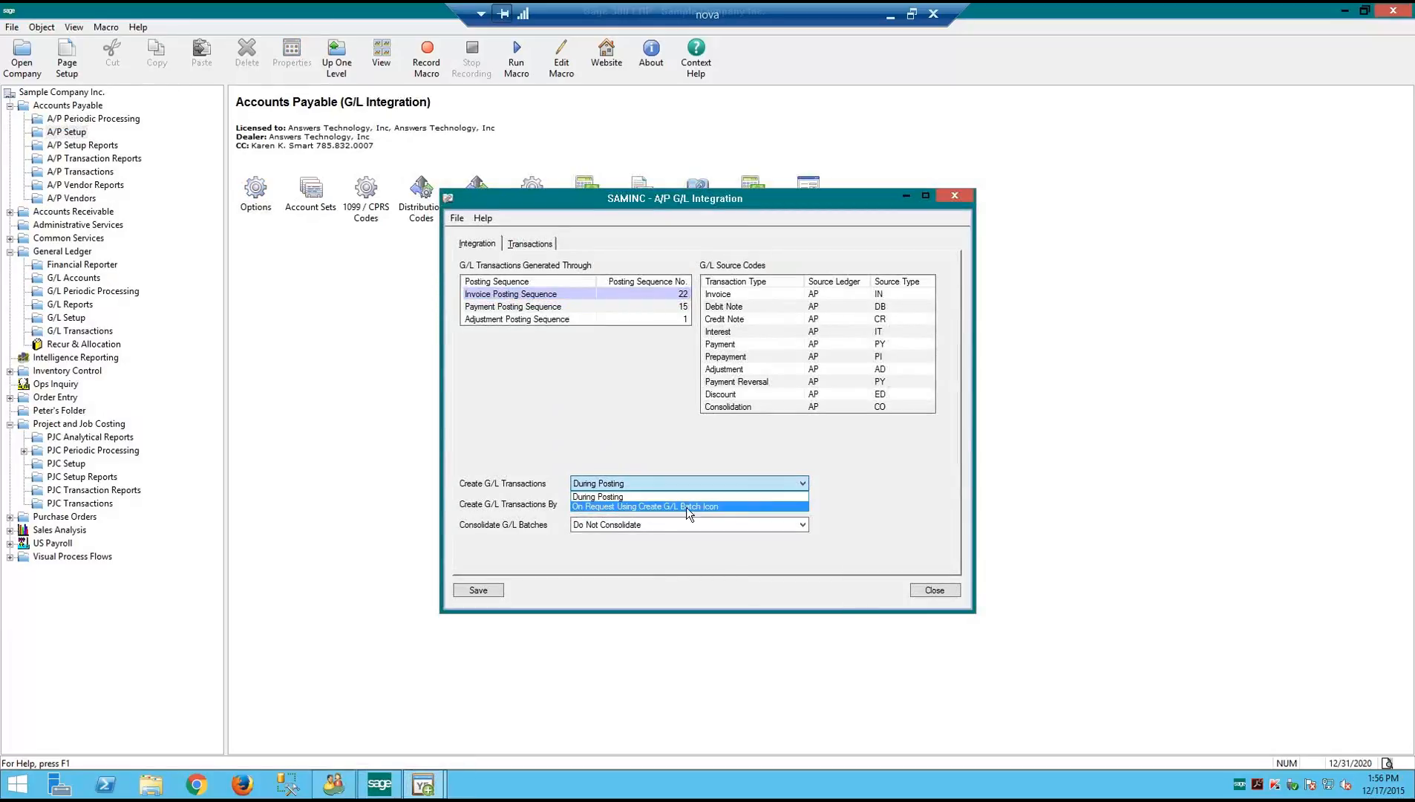
pyautogui.click(724, 506)
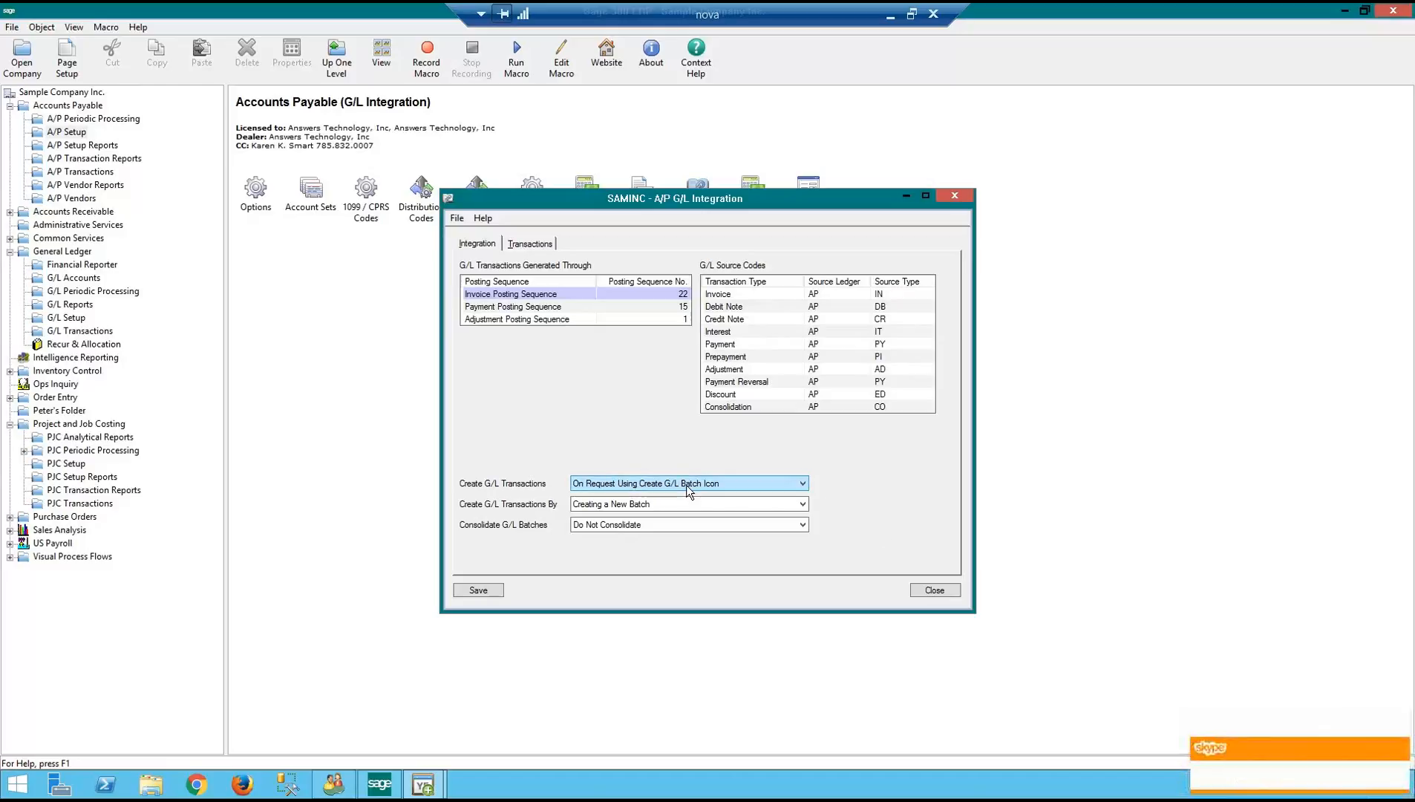
pyautogui.click(936, 592)
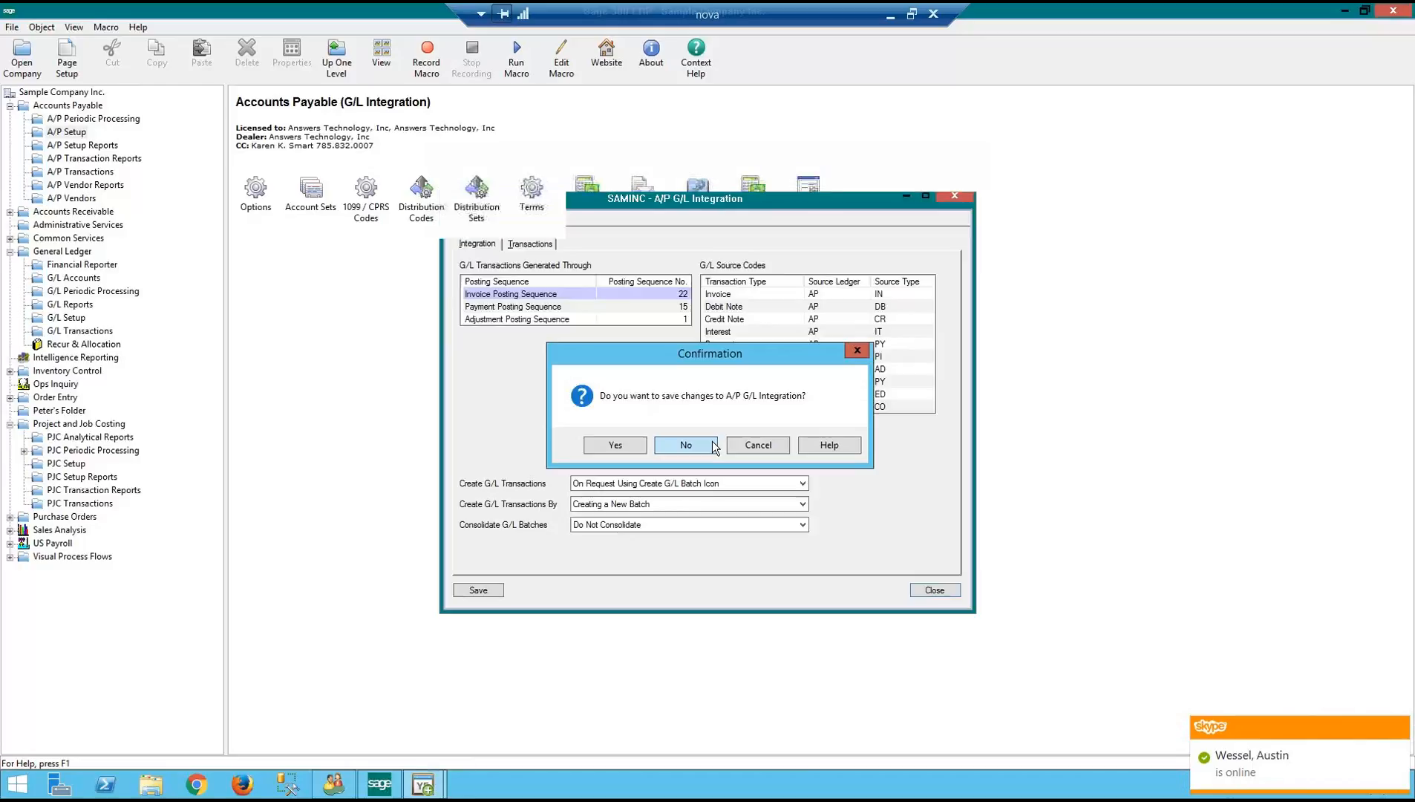
pyautogui.click(712, 444)
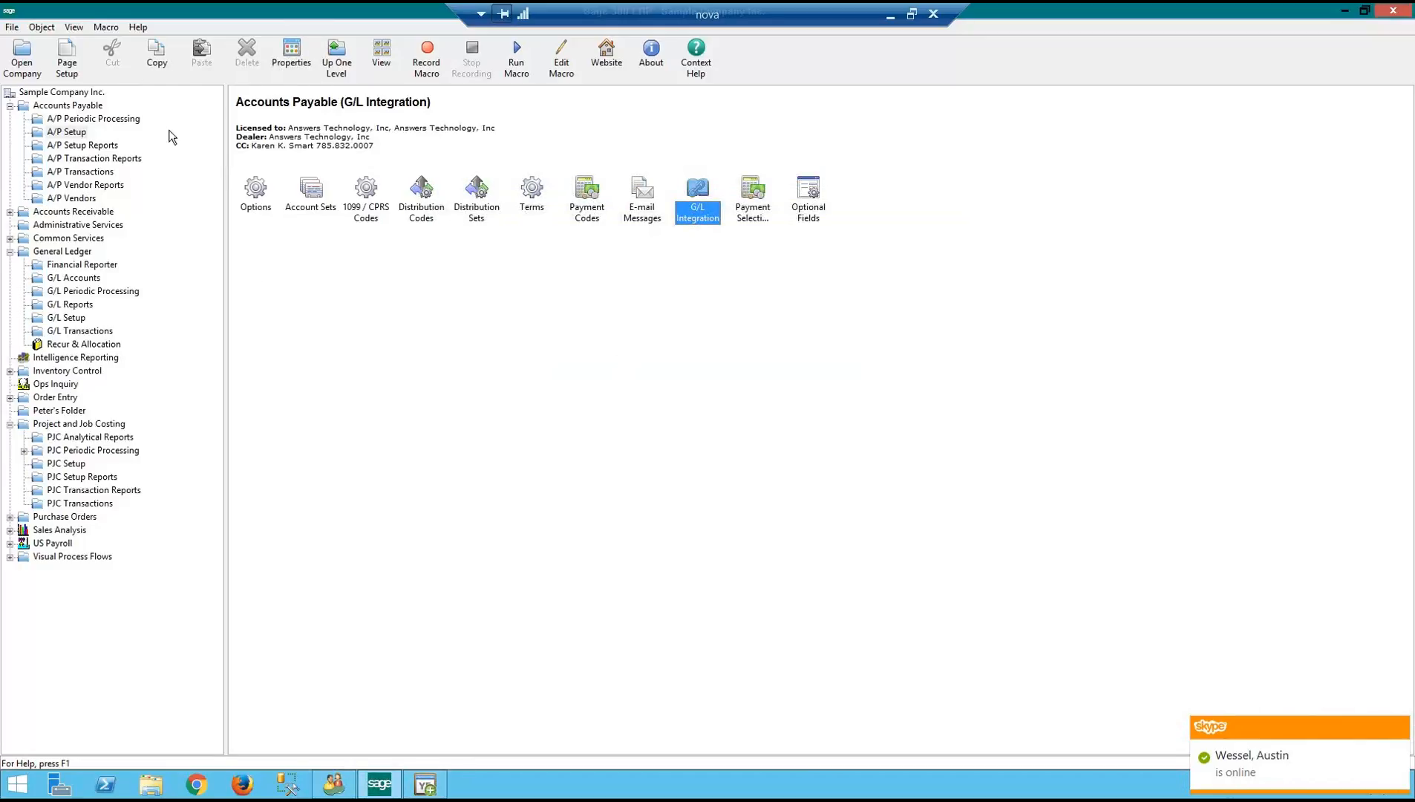
# Point out Create G/L Batch in A/P Periodic Processing and collapse the Accounts Payable branch
pyautogui.click(93, 120)
pyautogui.click(256, 209)
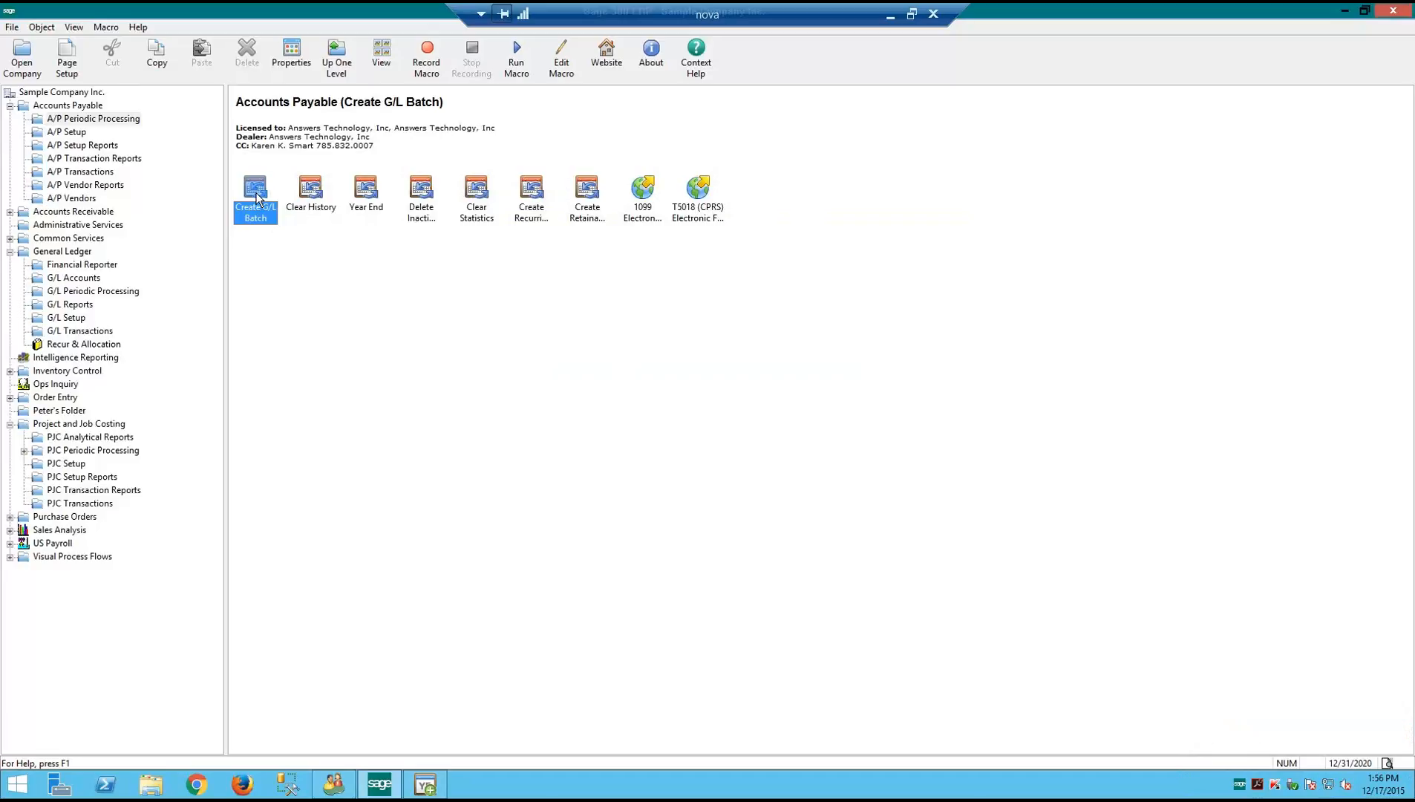
pyautogui.click(11, 107)
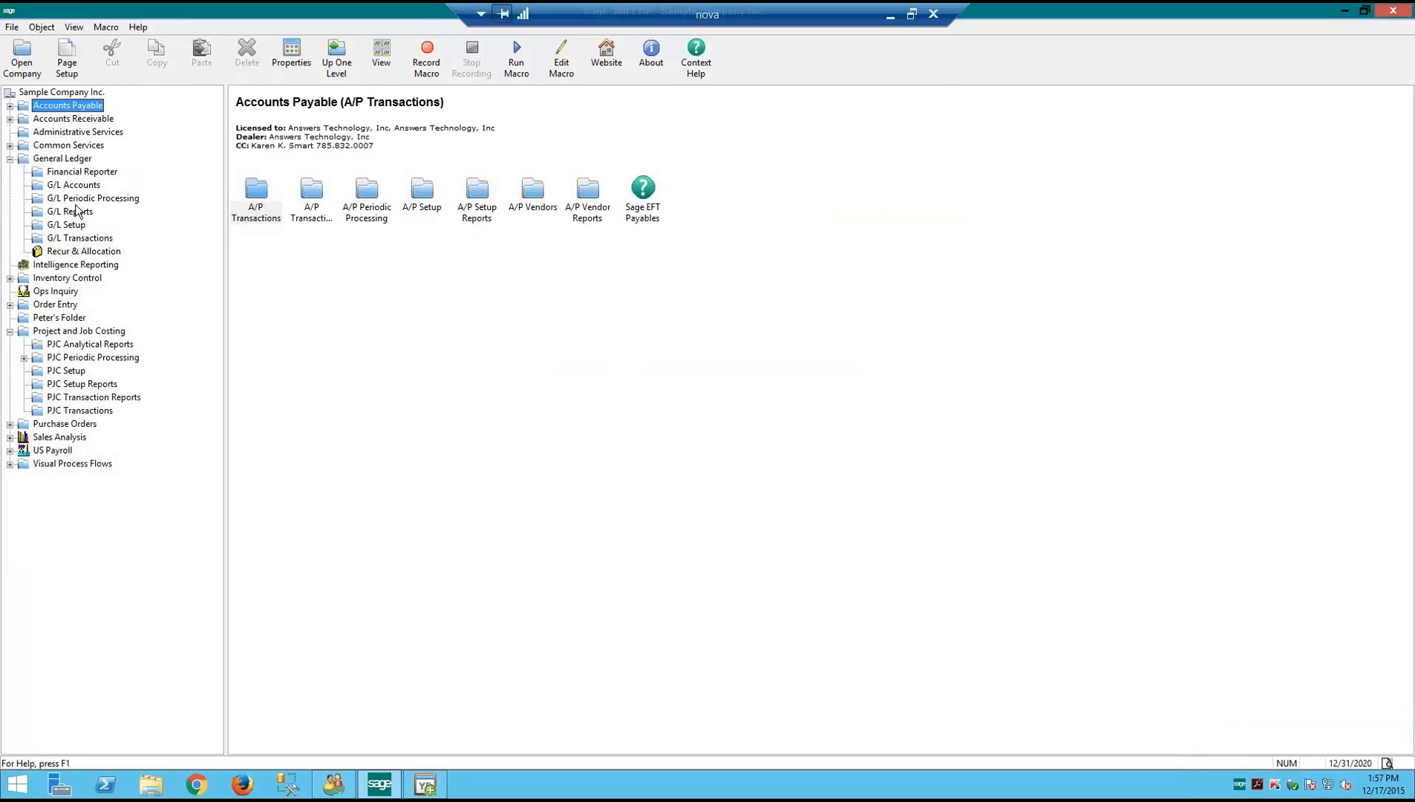
# Return to G/L Create New Year, review its listed year-end actions, and close it without processing
pyautogui.click(51, 159)
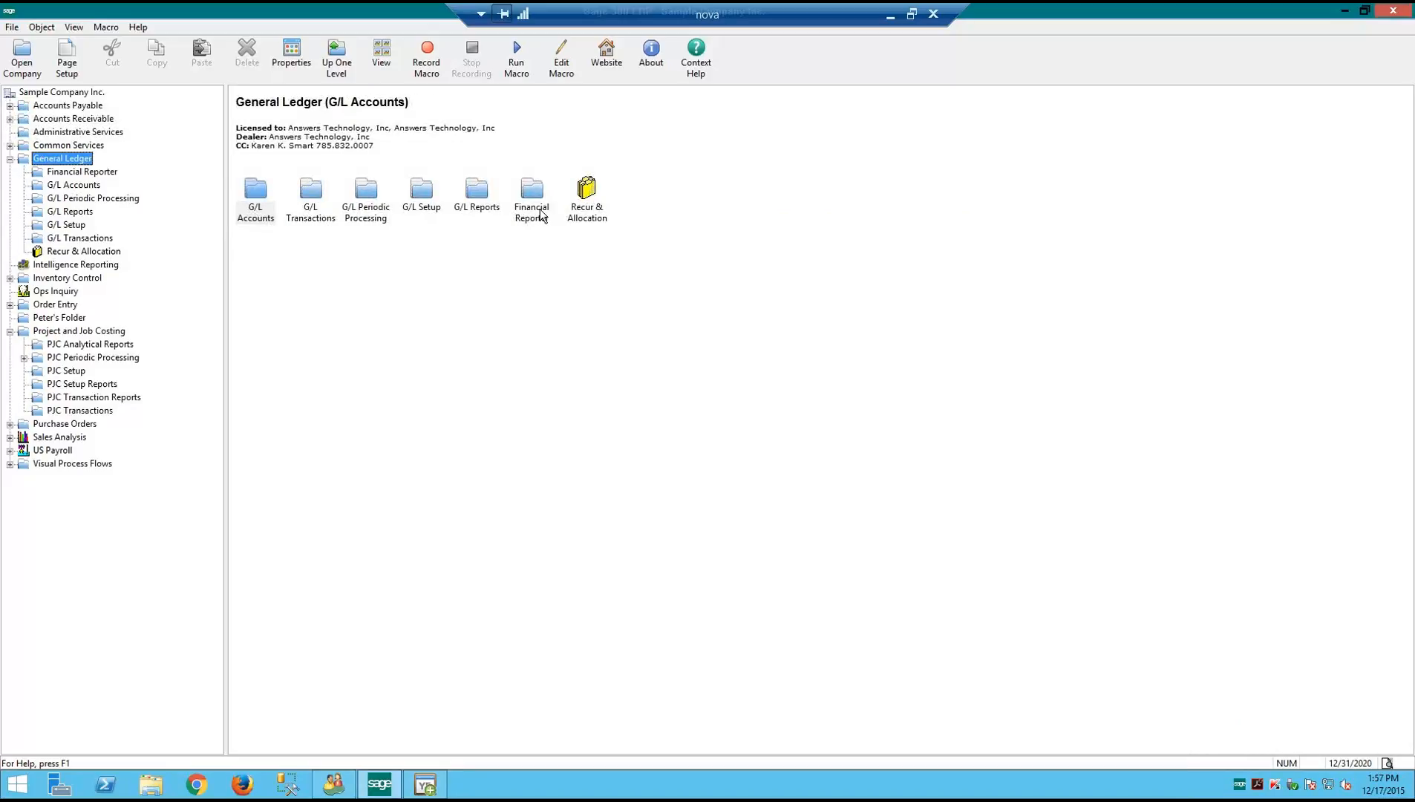
pyautogui.doubleClick(382, 212)
pyautogui.click(366, 199)
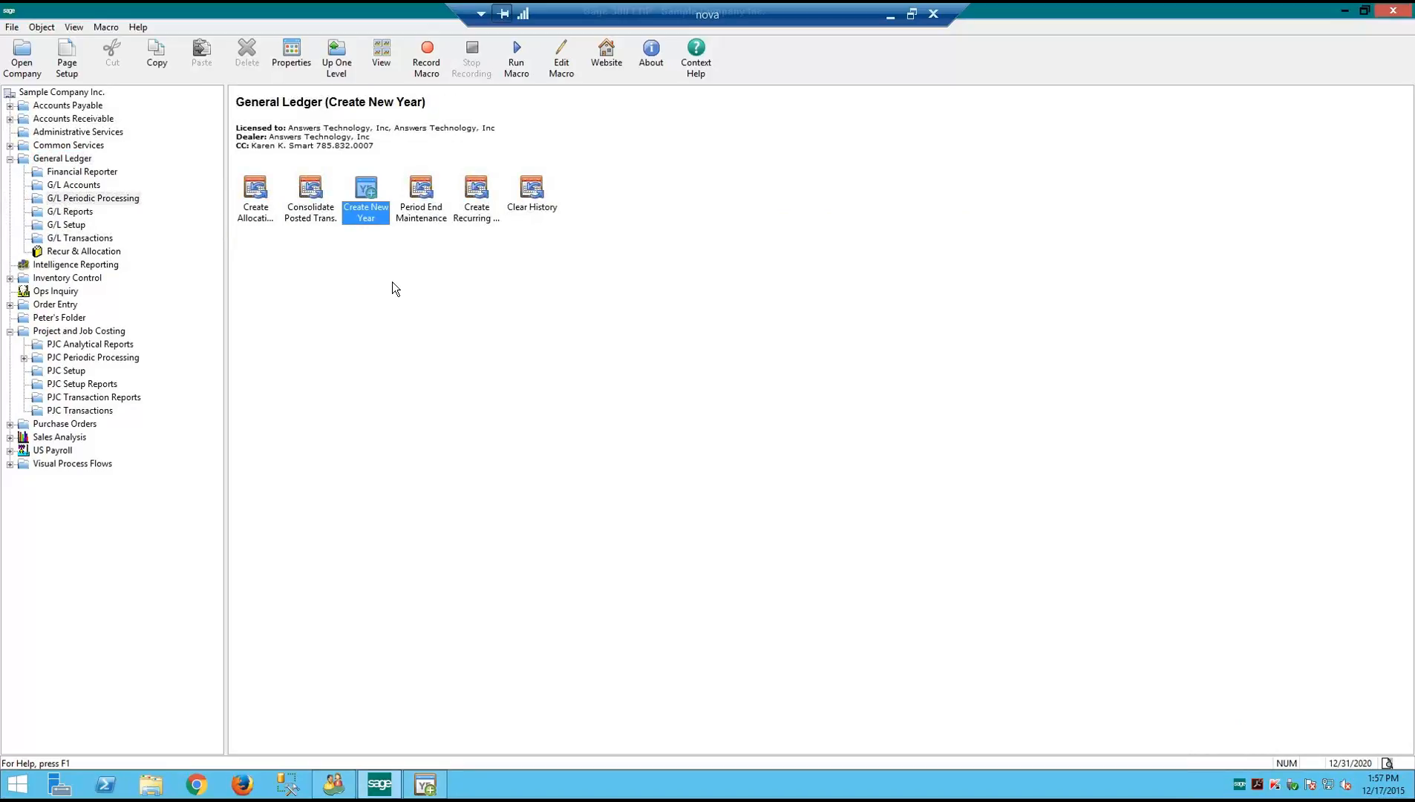
pyautogui.doubleClick(365, 218)
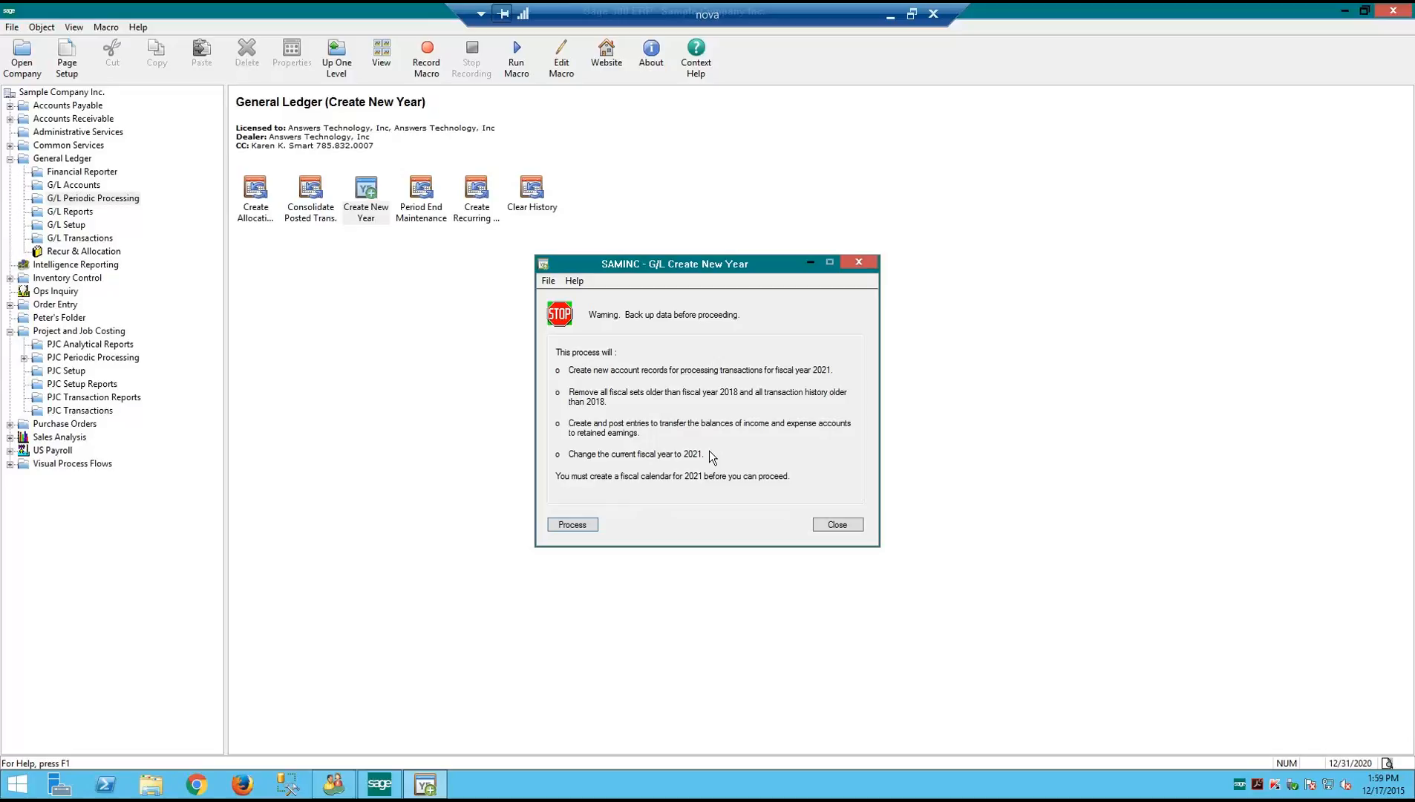
pyautogui.click(838, 524)
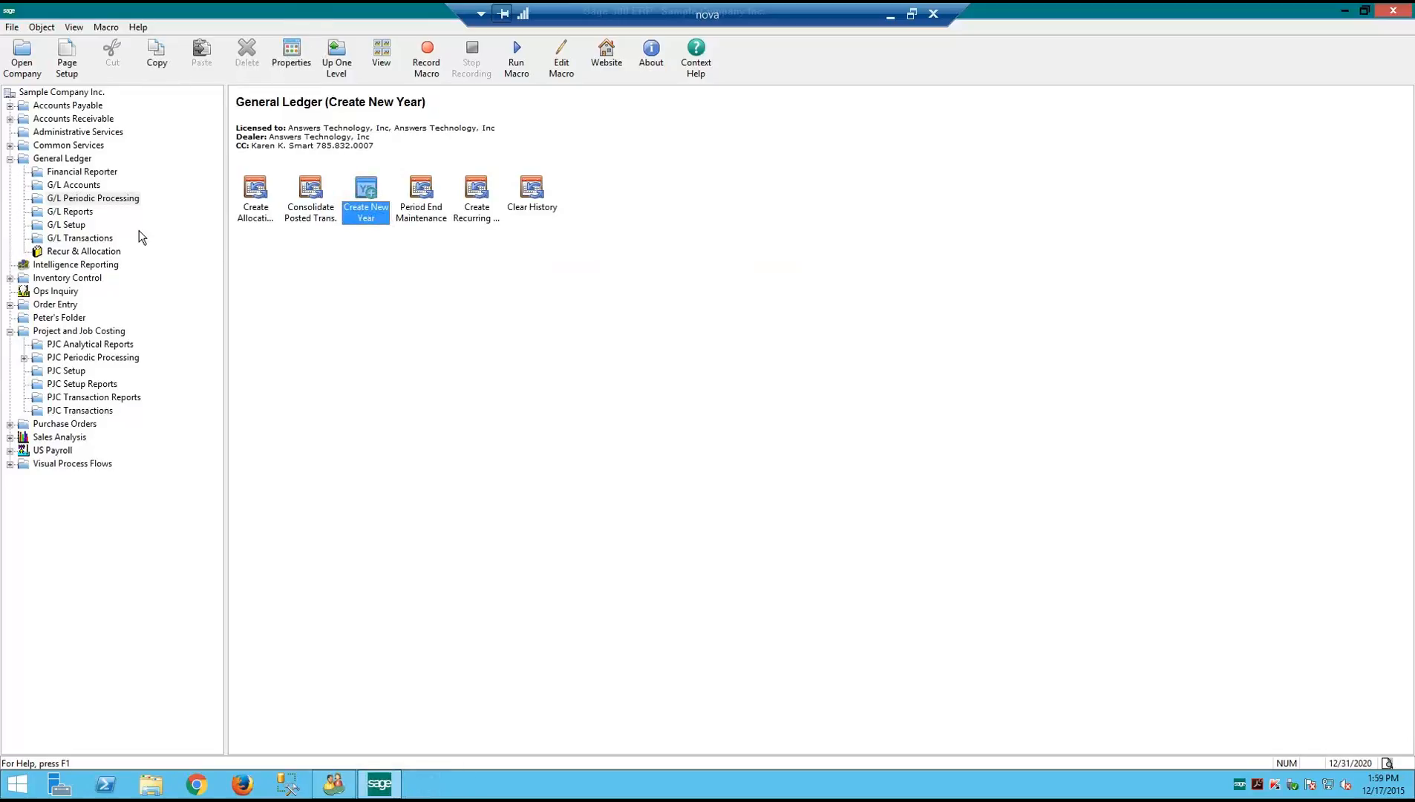
# Examine the posting settings in G/L Options alongside the Create New Year function in G/L Periodic Processing
pyautogui.click(80, 226)
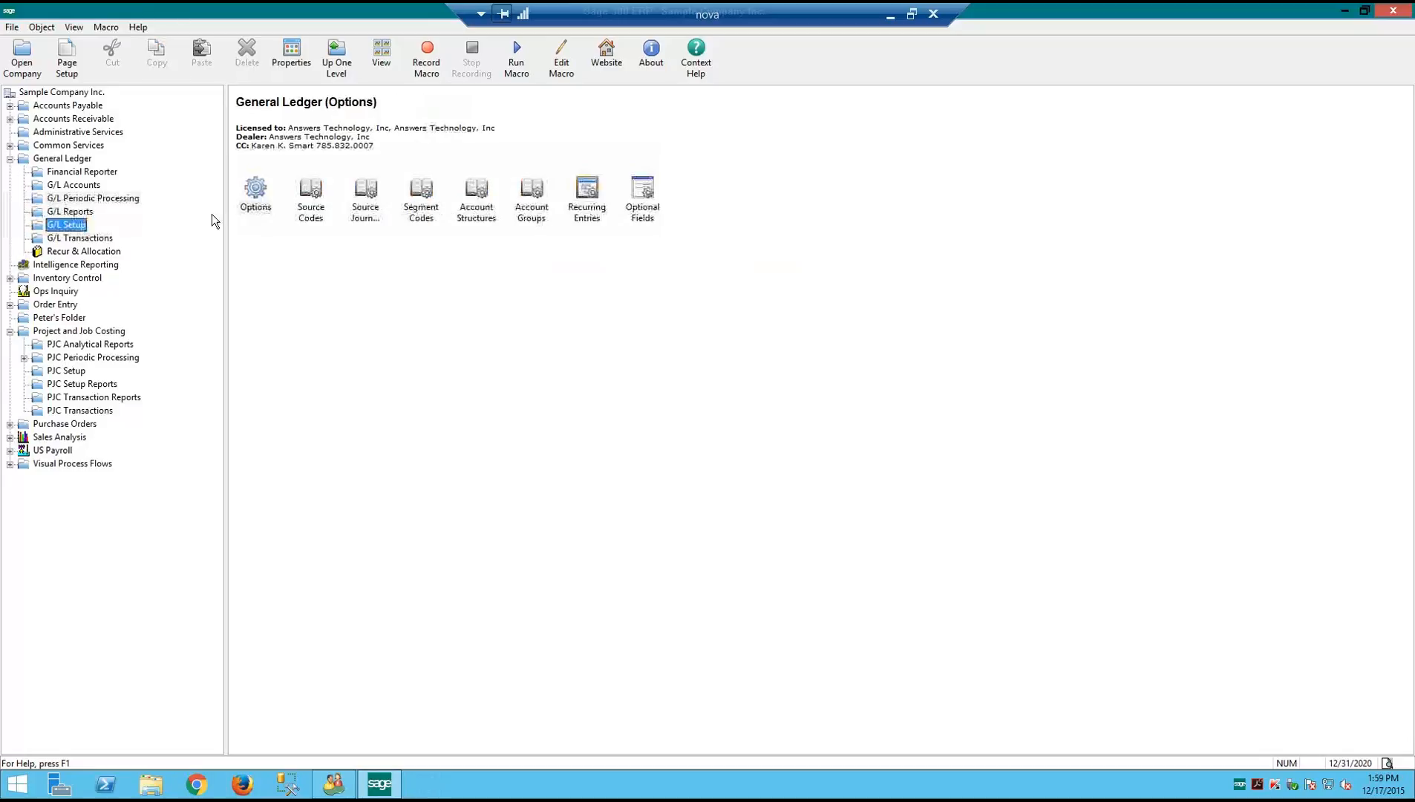
pyautogui.doubleClick(256, 192)
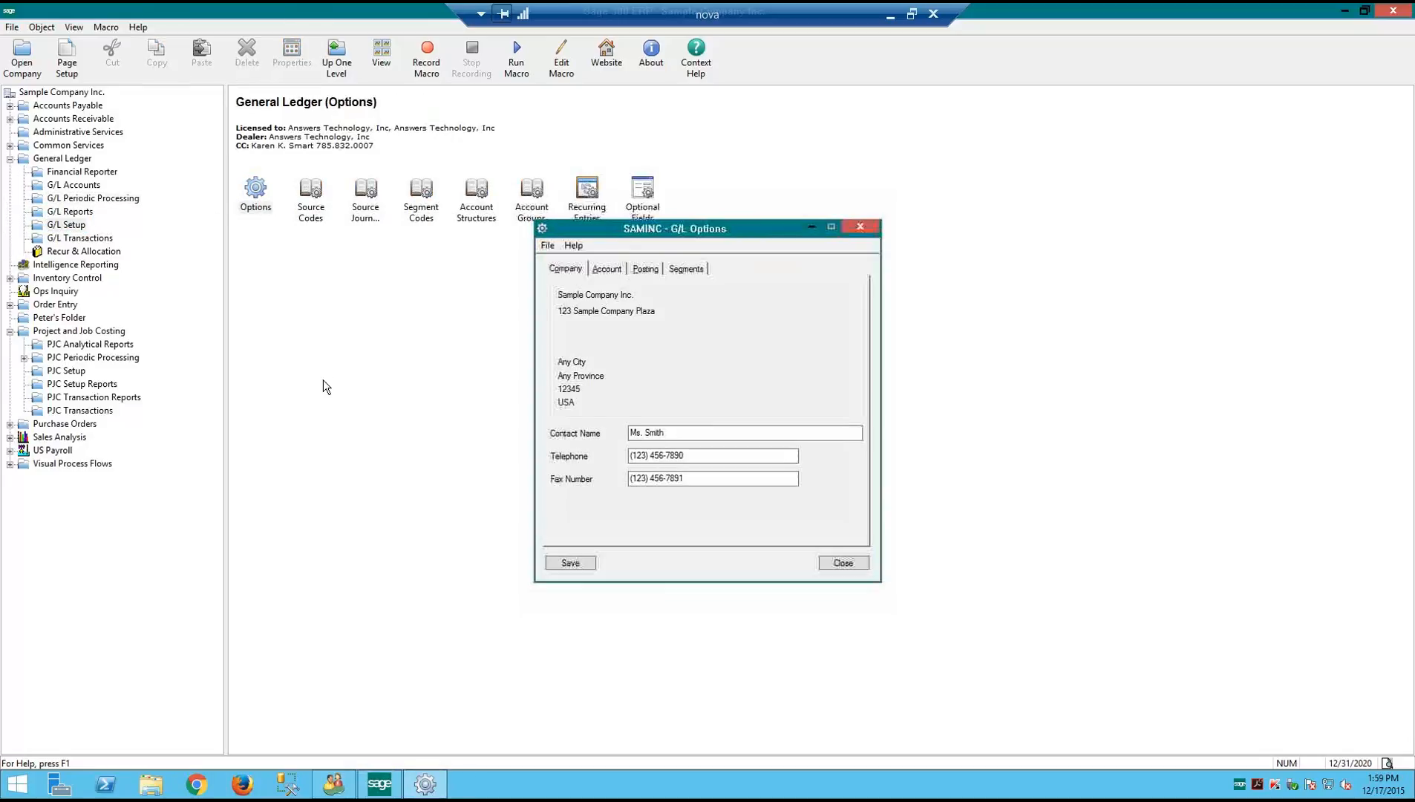
pyautogui.click(642, 269)
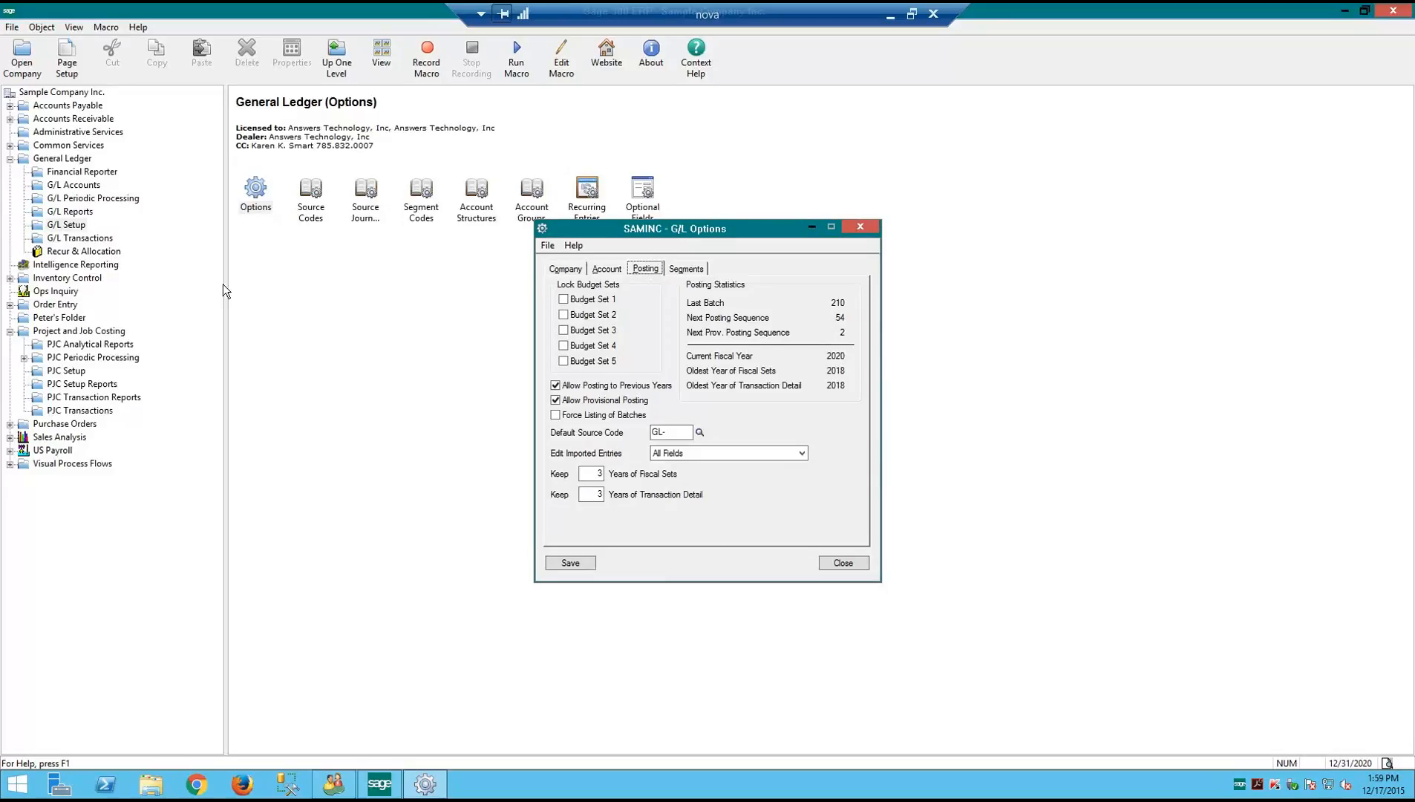
pyautogui.click(63, 198)
pyautogui.click(365, 209)
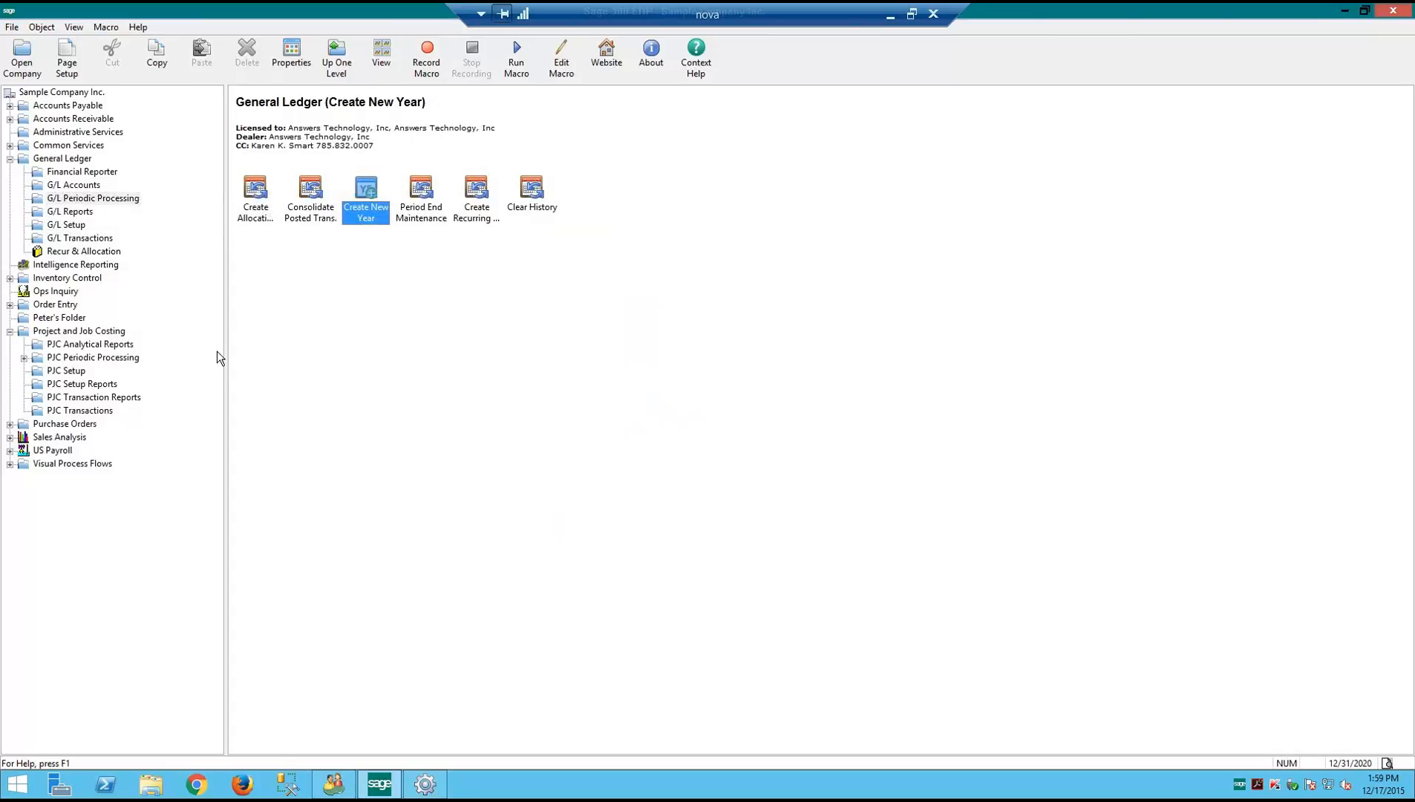
pyautogui.click(426, 785)
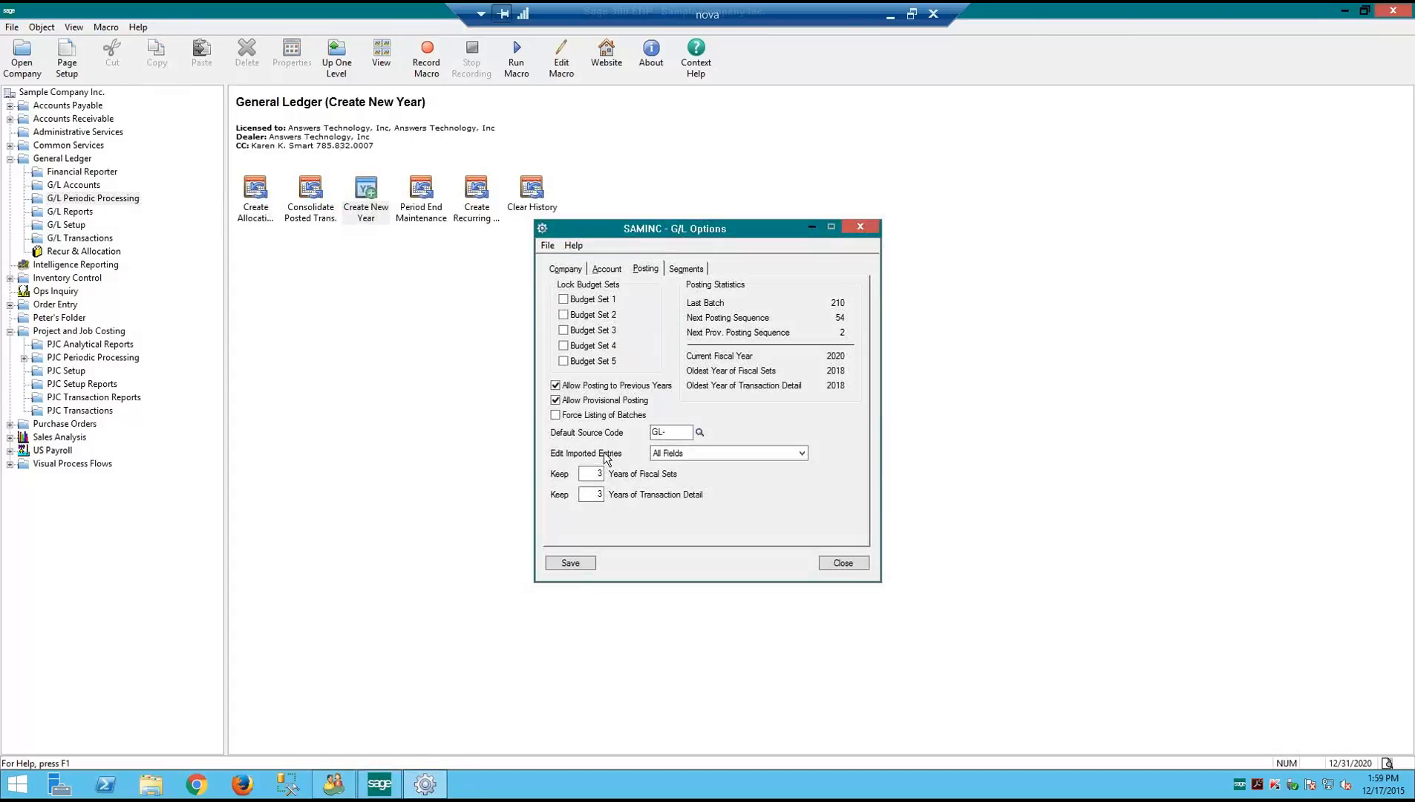
# In the G/L posting options, try keeping 99 years of transaction detail
pyautogui.moveTo(652, 475); pyautogui.dragTo(684, 474)
pyautogui.moveTo(596, 495); pyautogui.dragTo(666, 501)
pyautogui.hotkey('shift', 'Tab')
pyautogui.press('Tab')
pyautogui.write('99')
pyautogui.press('Tab')
# Set both the fiscal sets and the transaction detail retention to 10 years
pyautogui.click(619, 474)
pyautogui.write('10')
pyautogui.press('Tab')
pyautogui.write('10')
# Set the retention to 99 years for both fiscal sets and transaction detail
pyautogui.moveTo(592, 474); pyautogui.dragTo(606, 481)
pyautogui.write('9')
pyautogui.press('Tab')
pyautogui.write('99')
pyautogui.press('Tab')
pyautogui.moveTo(592, 475); pyautogui.dragTo(651, 476)
# Toggle Allow Posting to Previous Years off and back on, and close G/L Options without saving
pyautogui.click(555, 385)
pyautogui.click(556, 386)
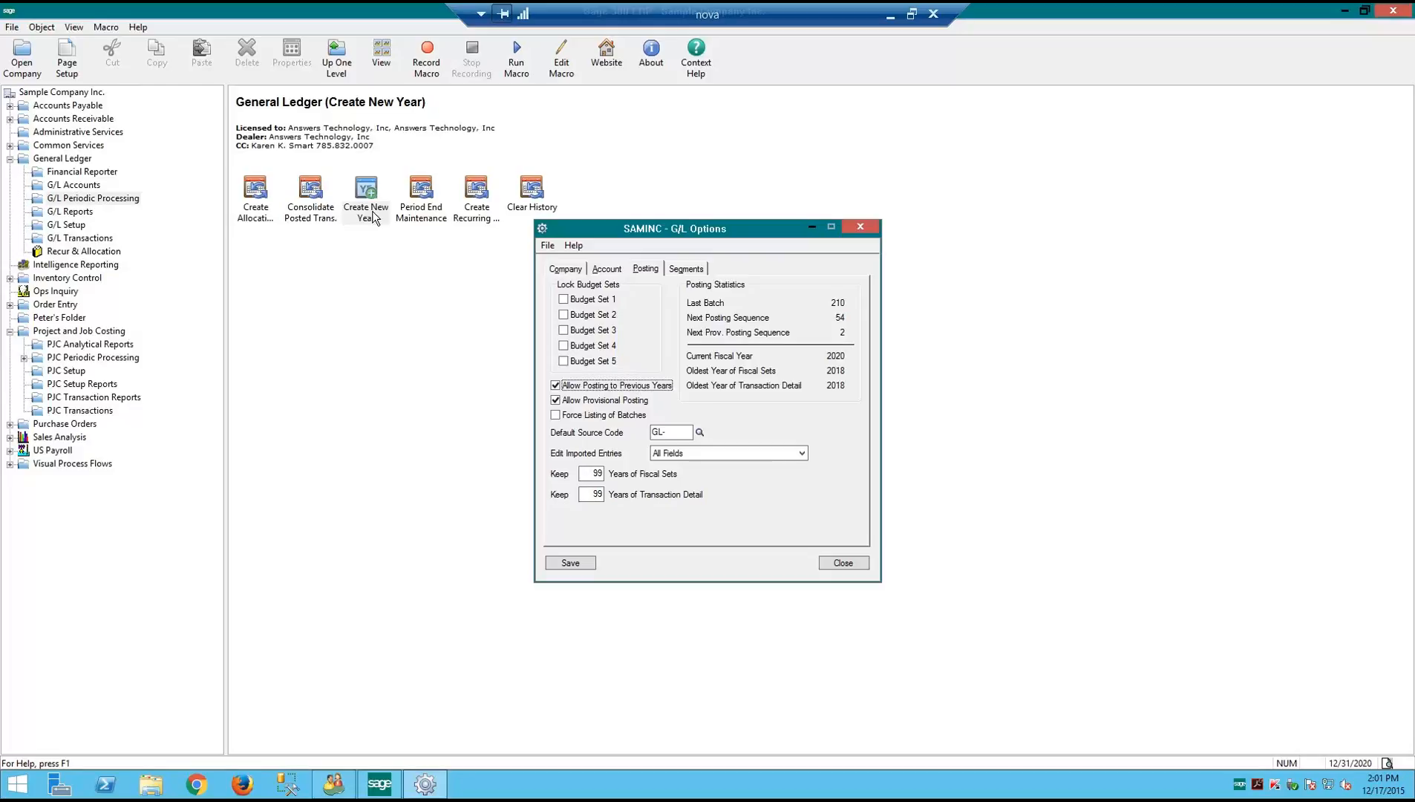
pyautogui.click(856, 564)
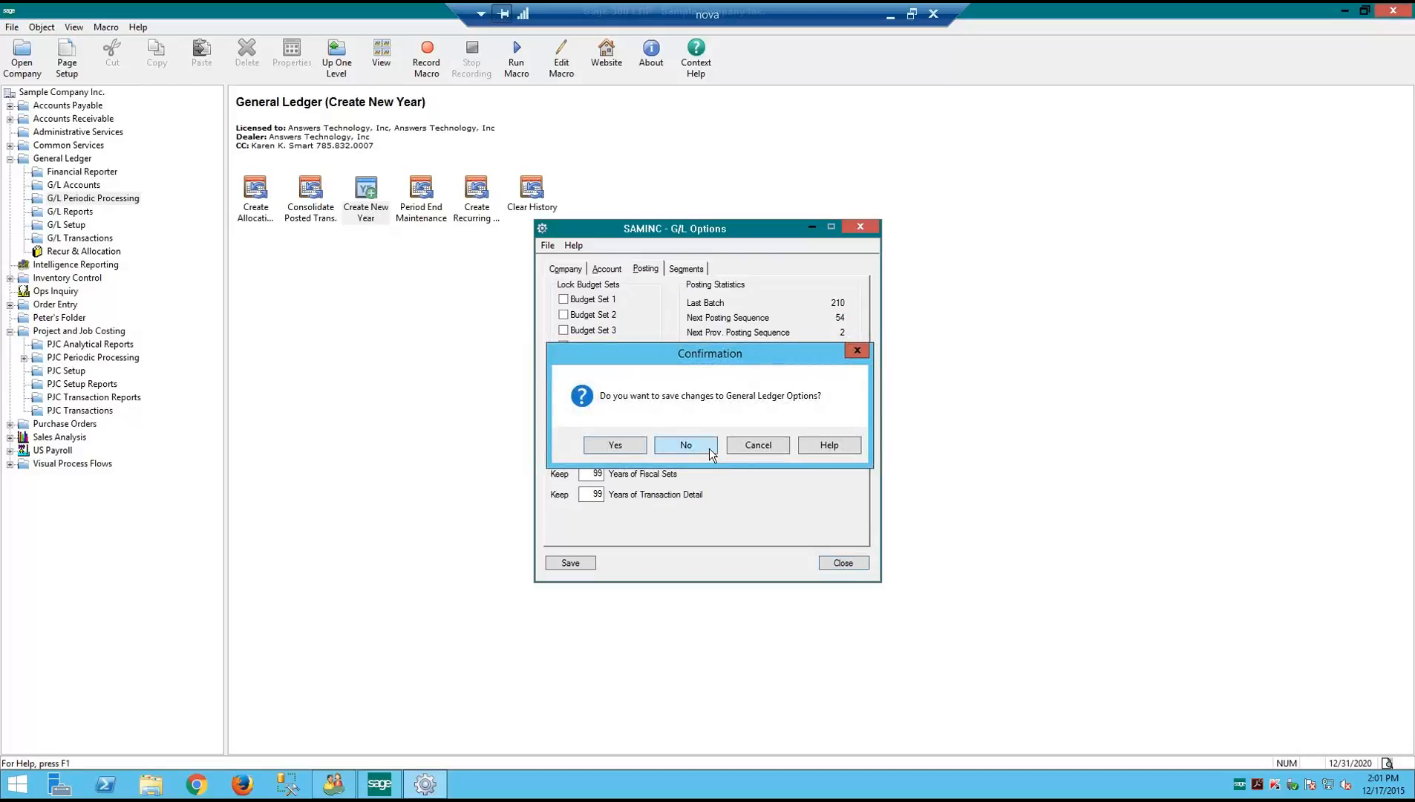
pyautogui.click(687, 445)
# In G/L Period End Maintenance, select deleting inactive accounts and transaction detail history plus resetting batch numbers, and close without processing
pyautogui.doubleClick(419, 195)
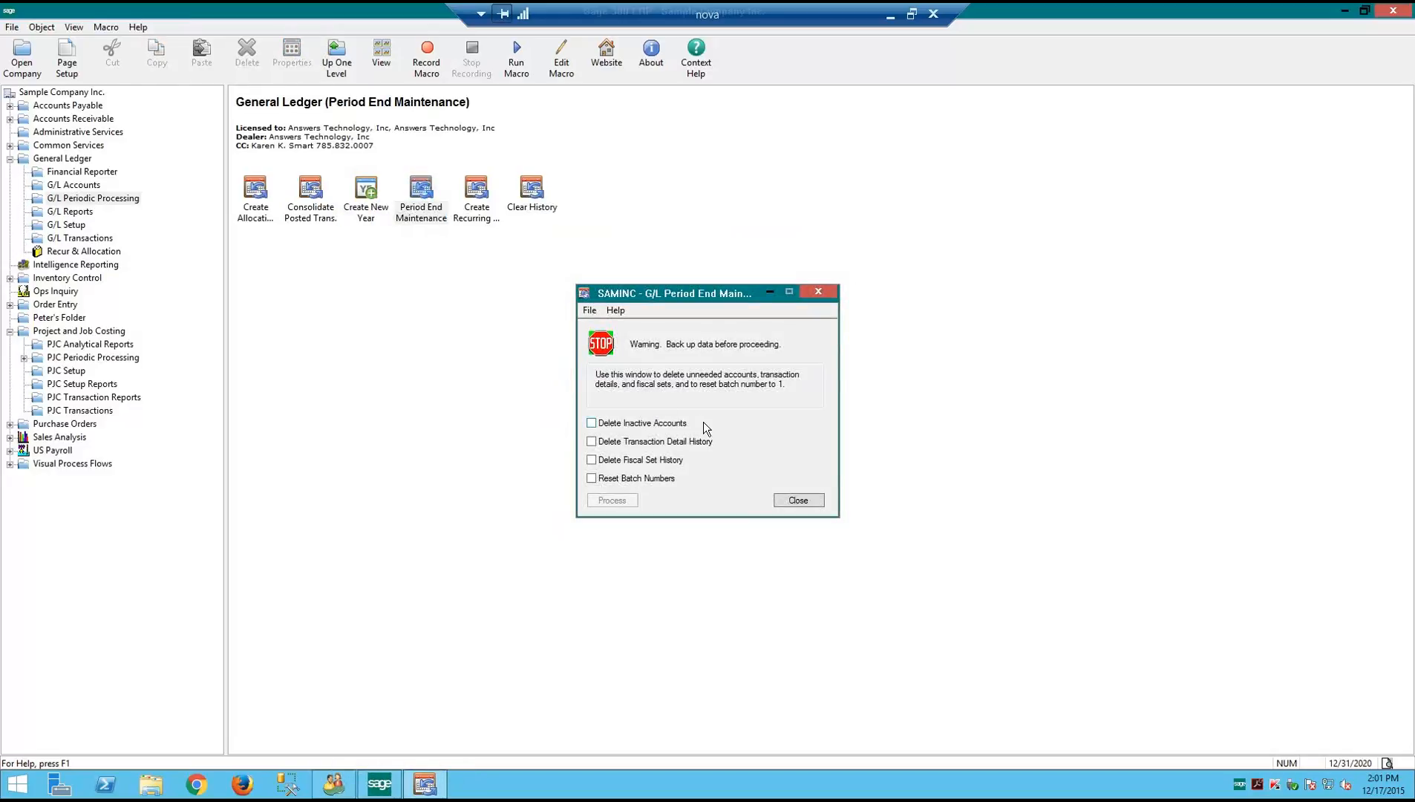
pyautogui.click(591, 424)
pyautogui.click(592, 442)
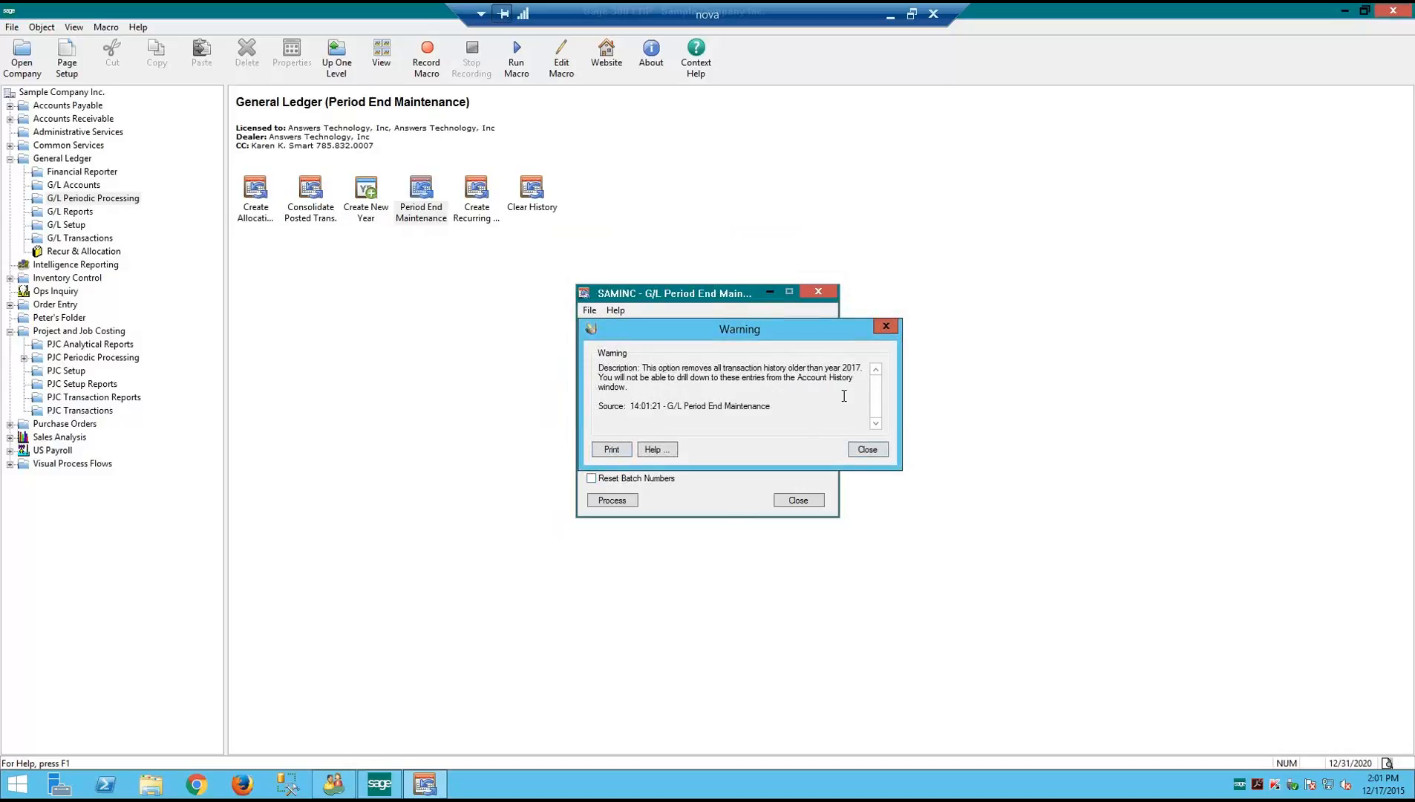
pyautogui.click(868, 449)
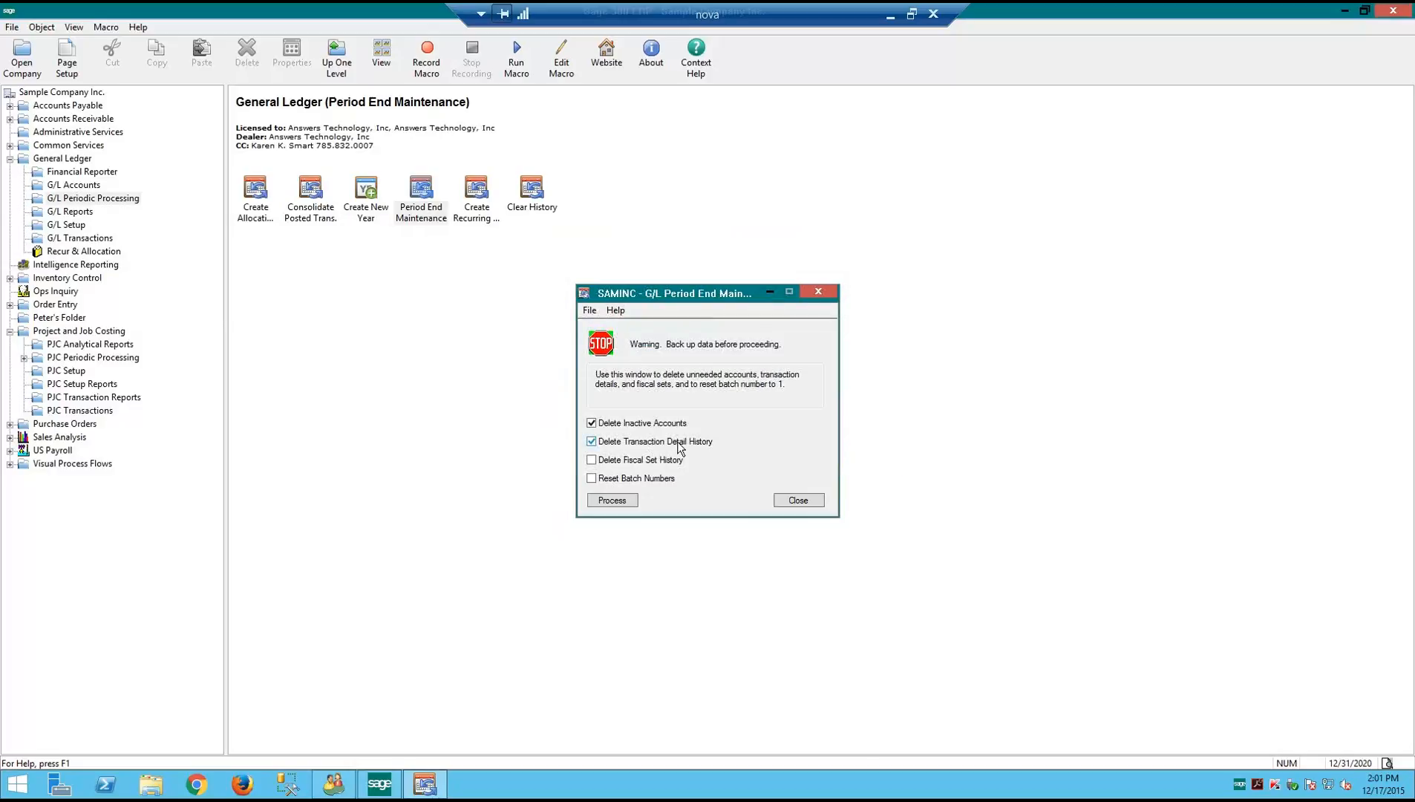
pyautogui.click(591, 479)
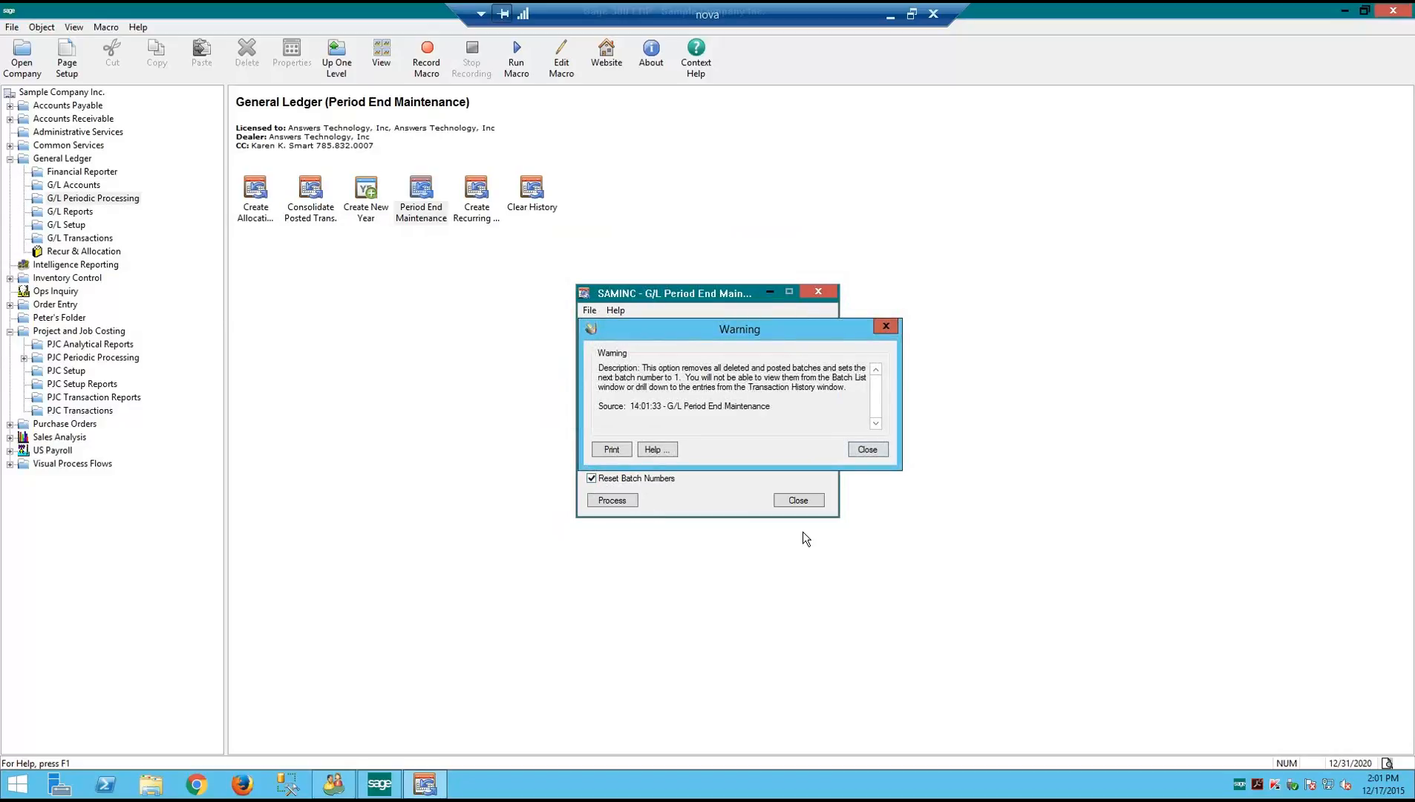
pyautogui.click(866, 450)
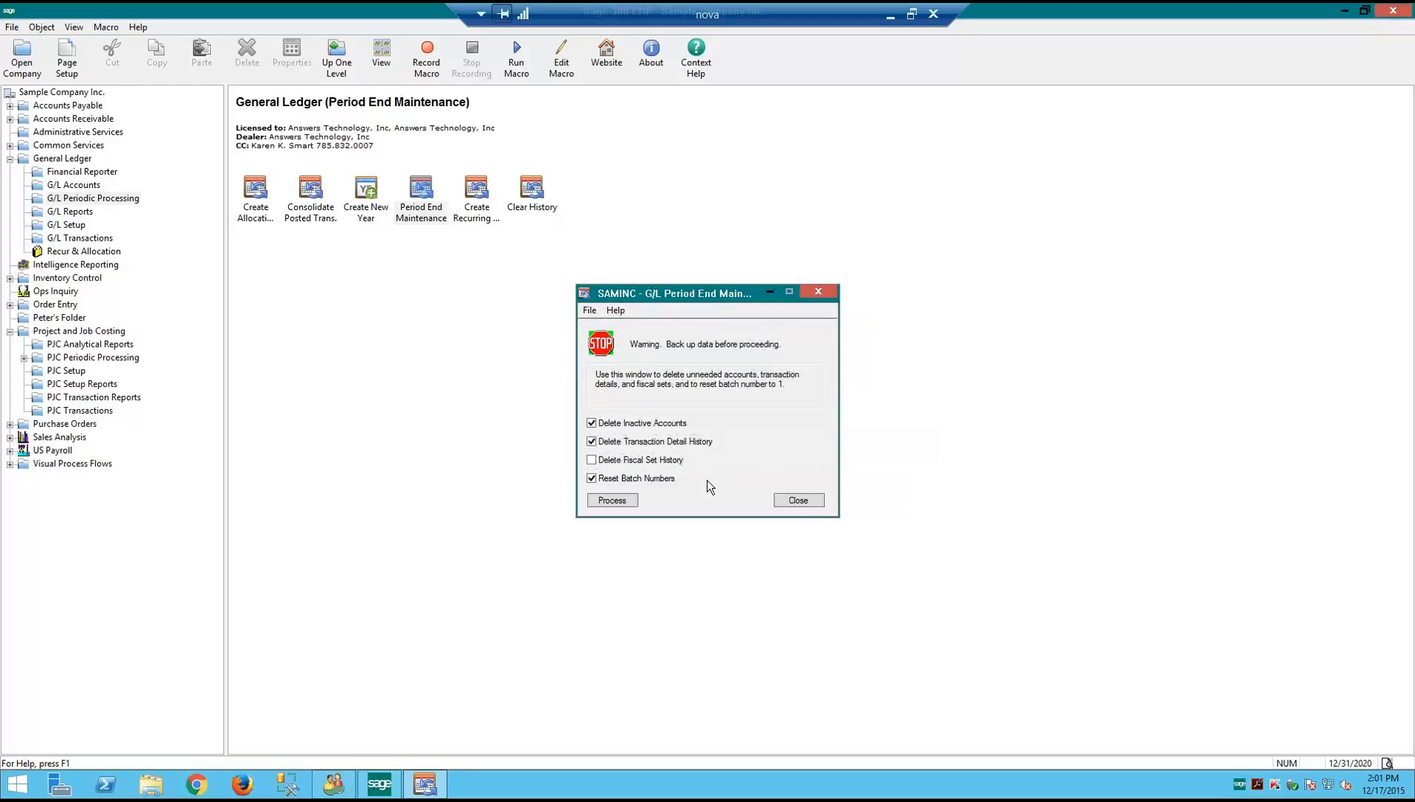
pyautogui.click(810, 497)
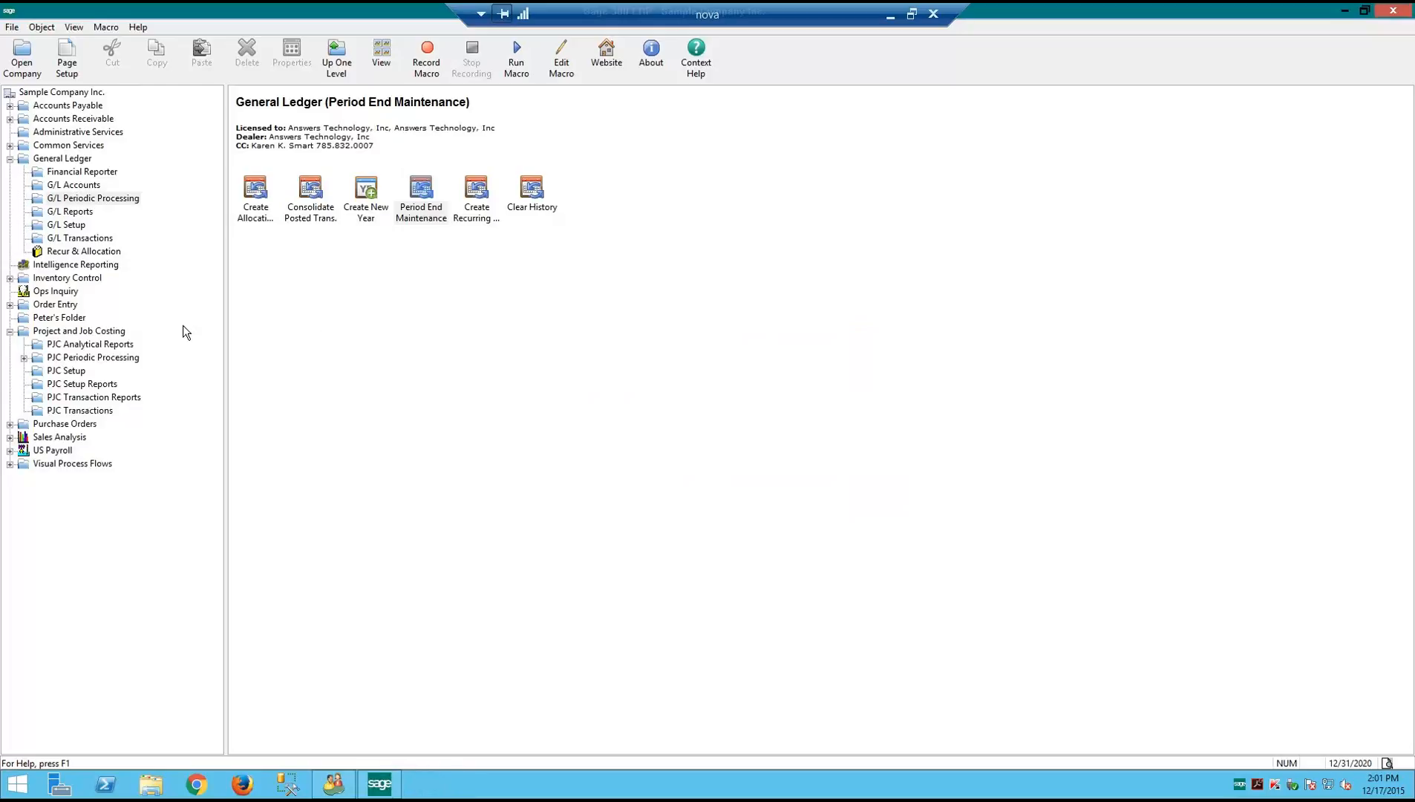
# Open batch 000196 from the G/L Batch List and drill down from its first journal entry to the originating payroll check
pyautogui.click(74, 238)
pyautogui.doubleClick(251, 195)
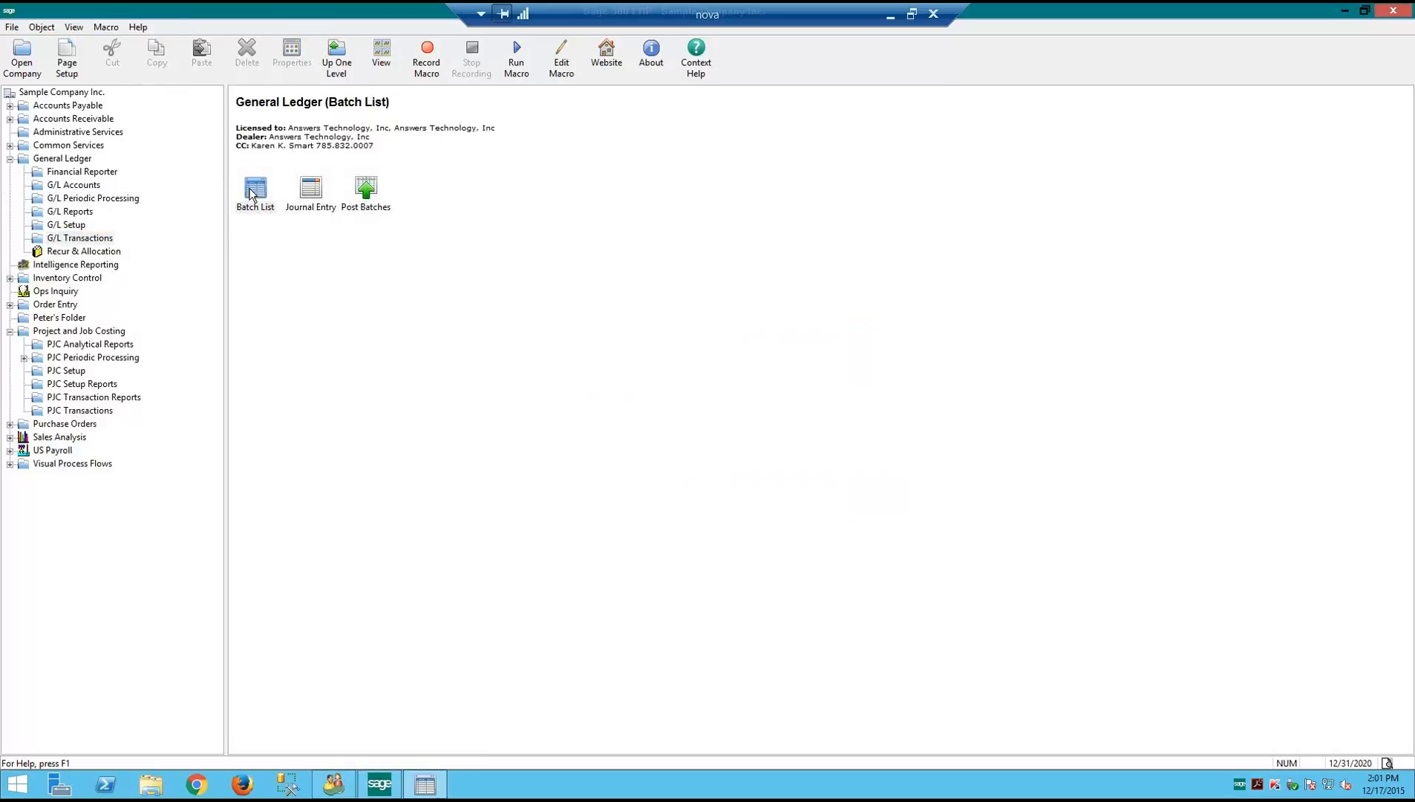
pyautogui.click(522, 429)
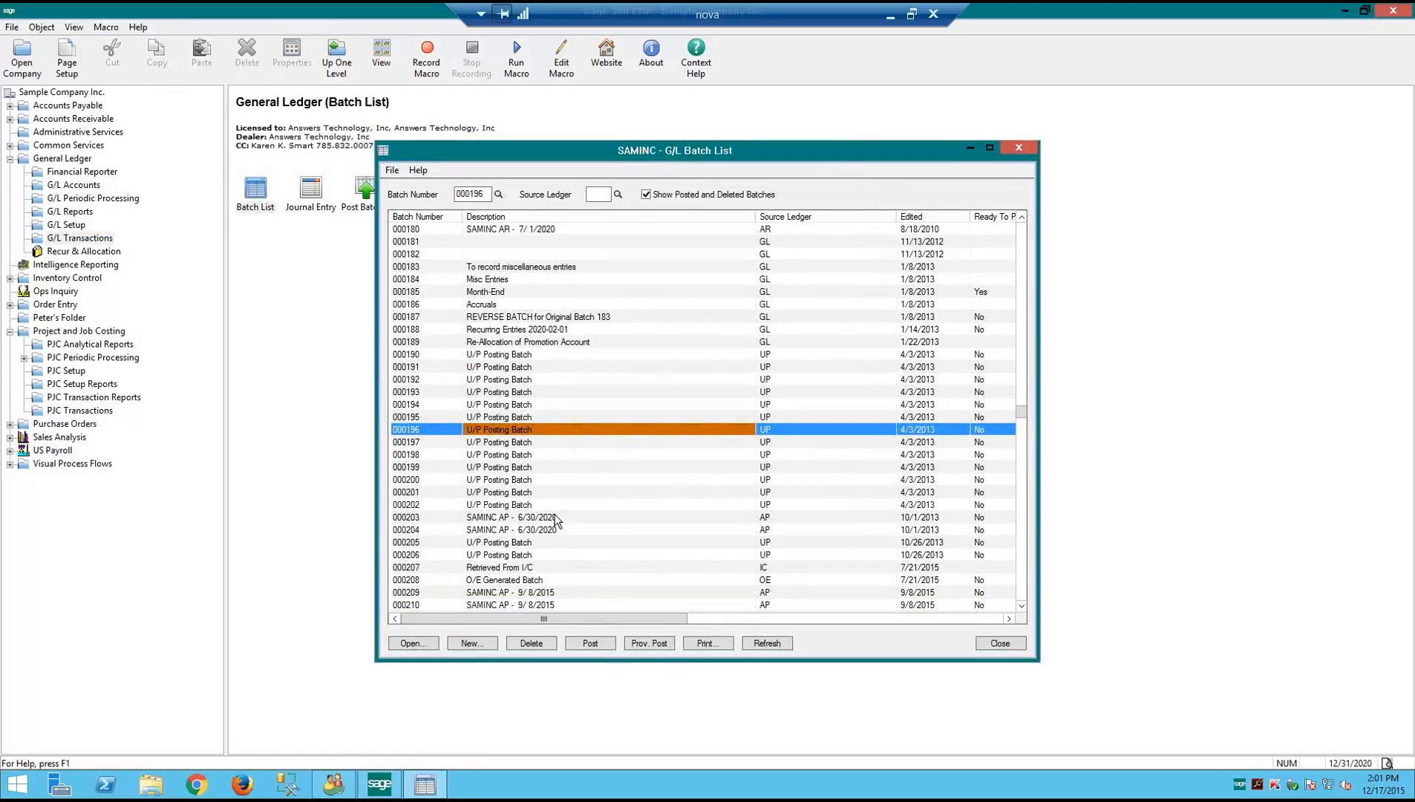
pyautogui.click(426, 643)
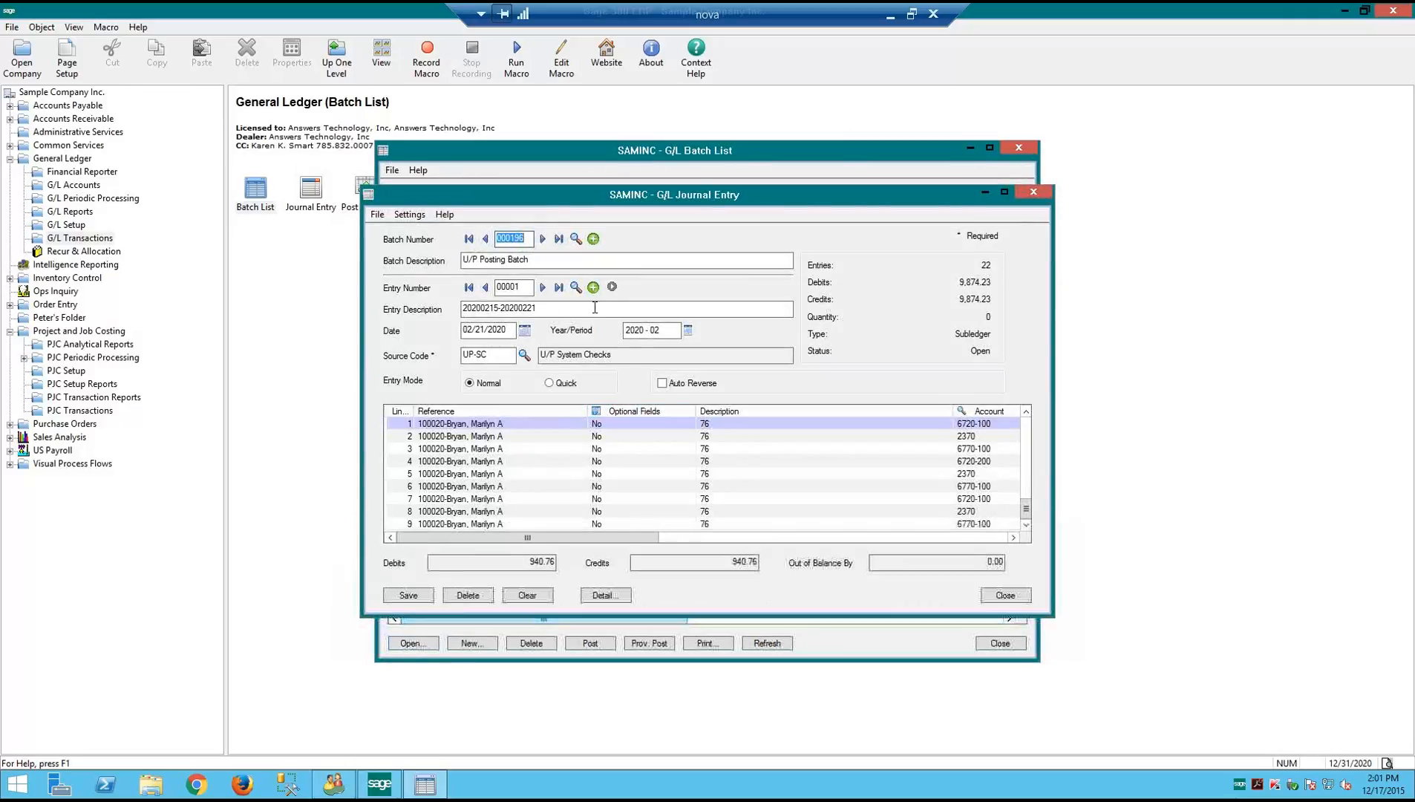
pyautogui.click(613, 288)
pyautogui.click(613, 286)
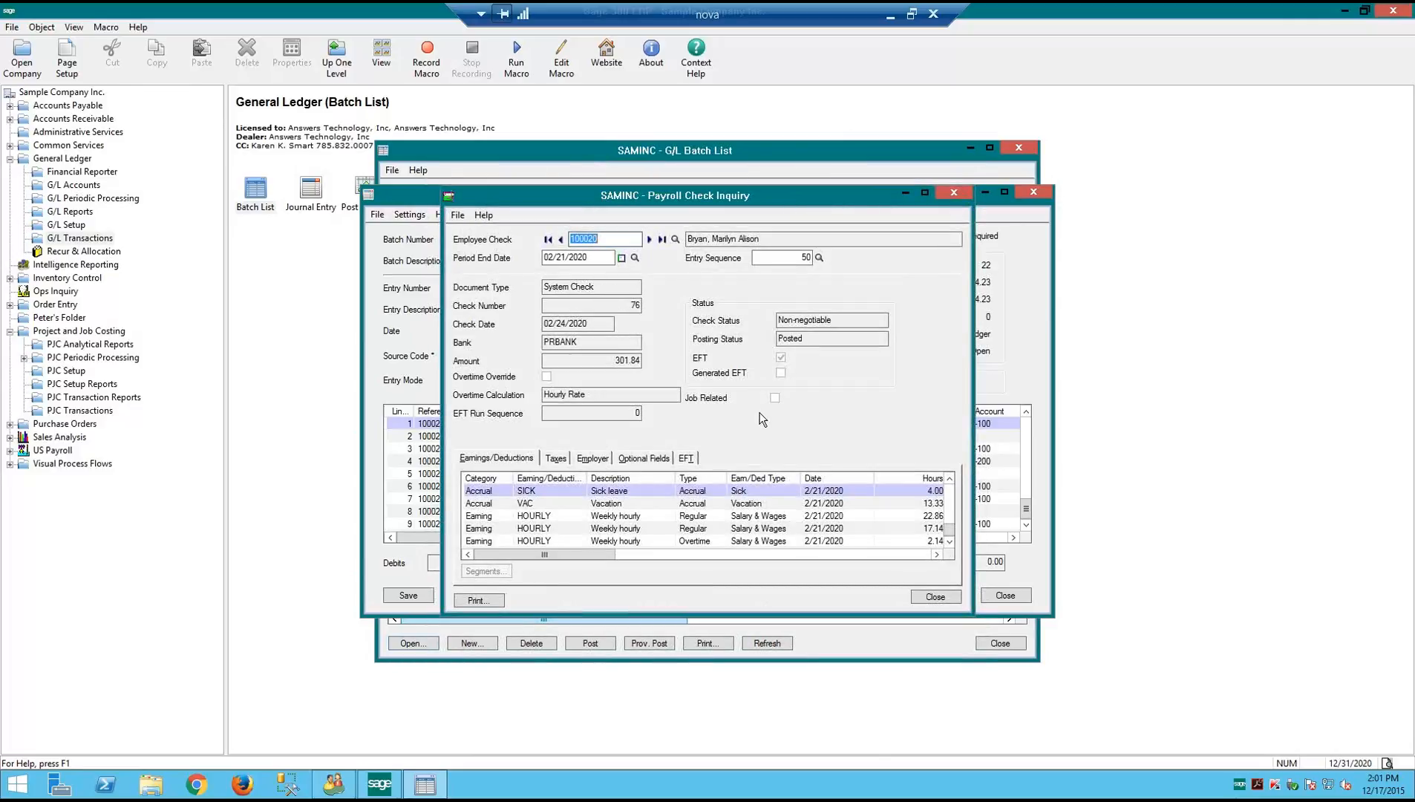
# Close the payroll check inquiry, the journal entry and the G/L Batch List
pyautogui.click(929, 596)
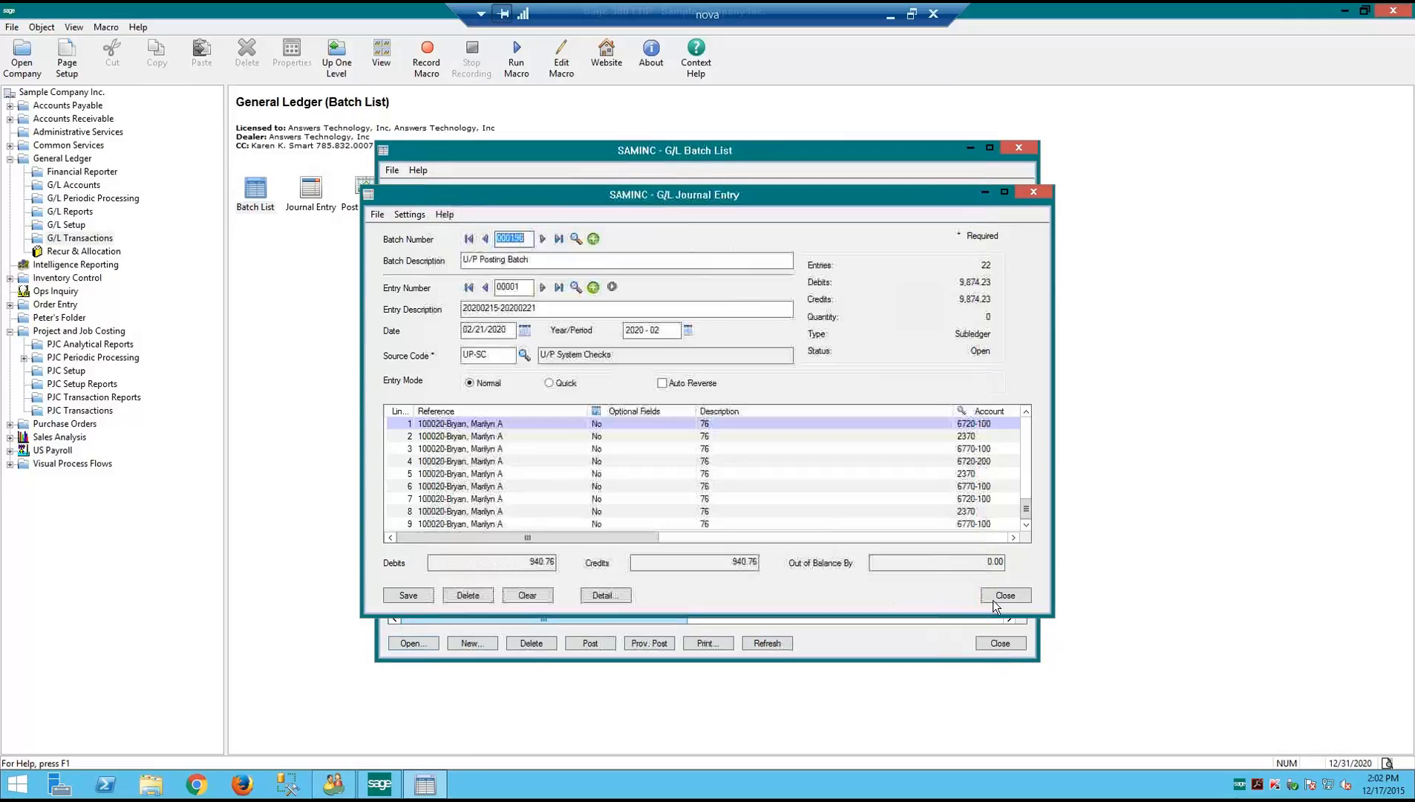
pyautogui.click(995, 598)
pyautogui.click(993, 643)
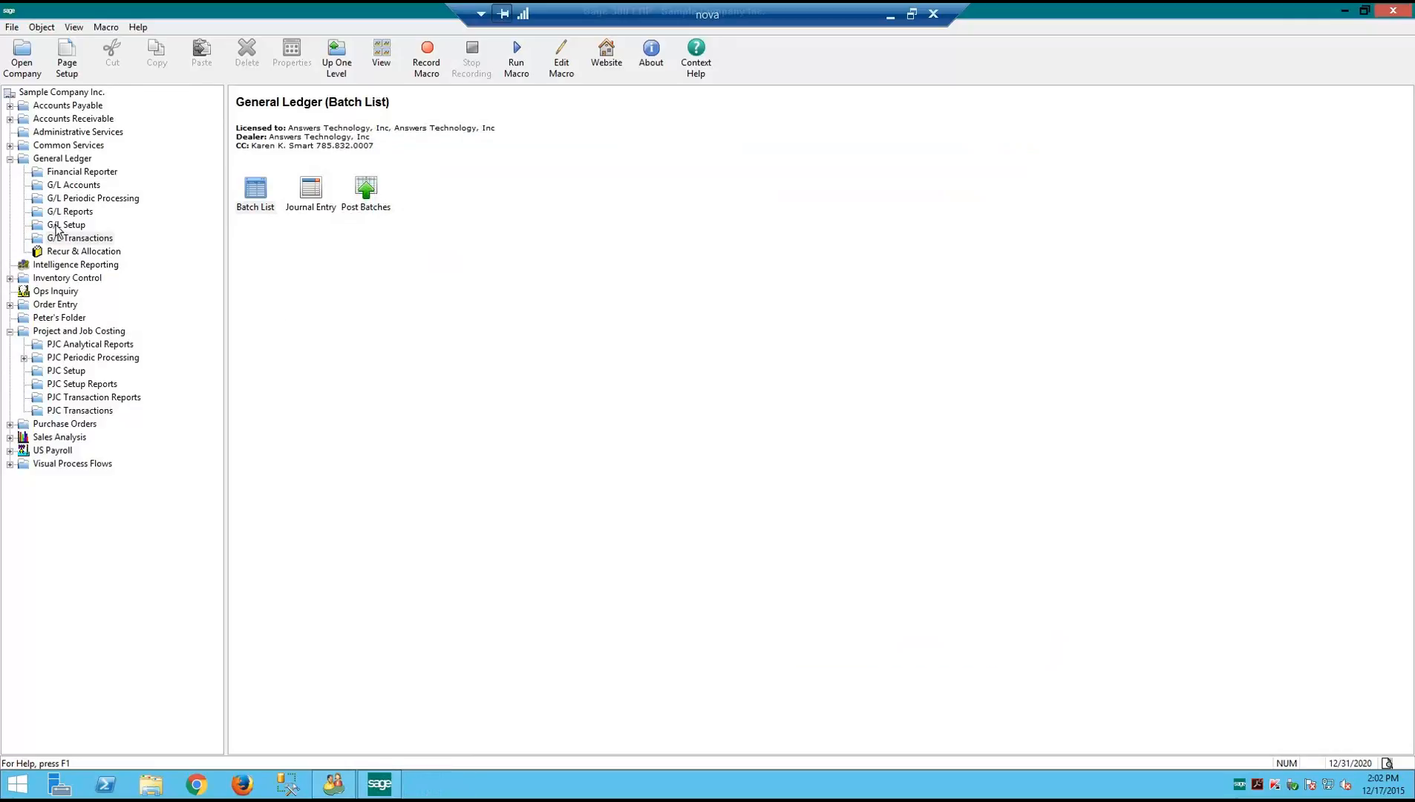
# In G/L Clear History, select clearing printed posting journals and deleted and posted batches, dismiss the warning, and close without processing
pyautogui.click(70, 198)
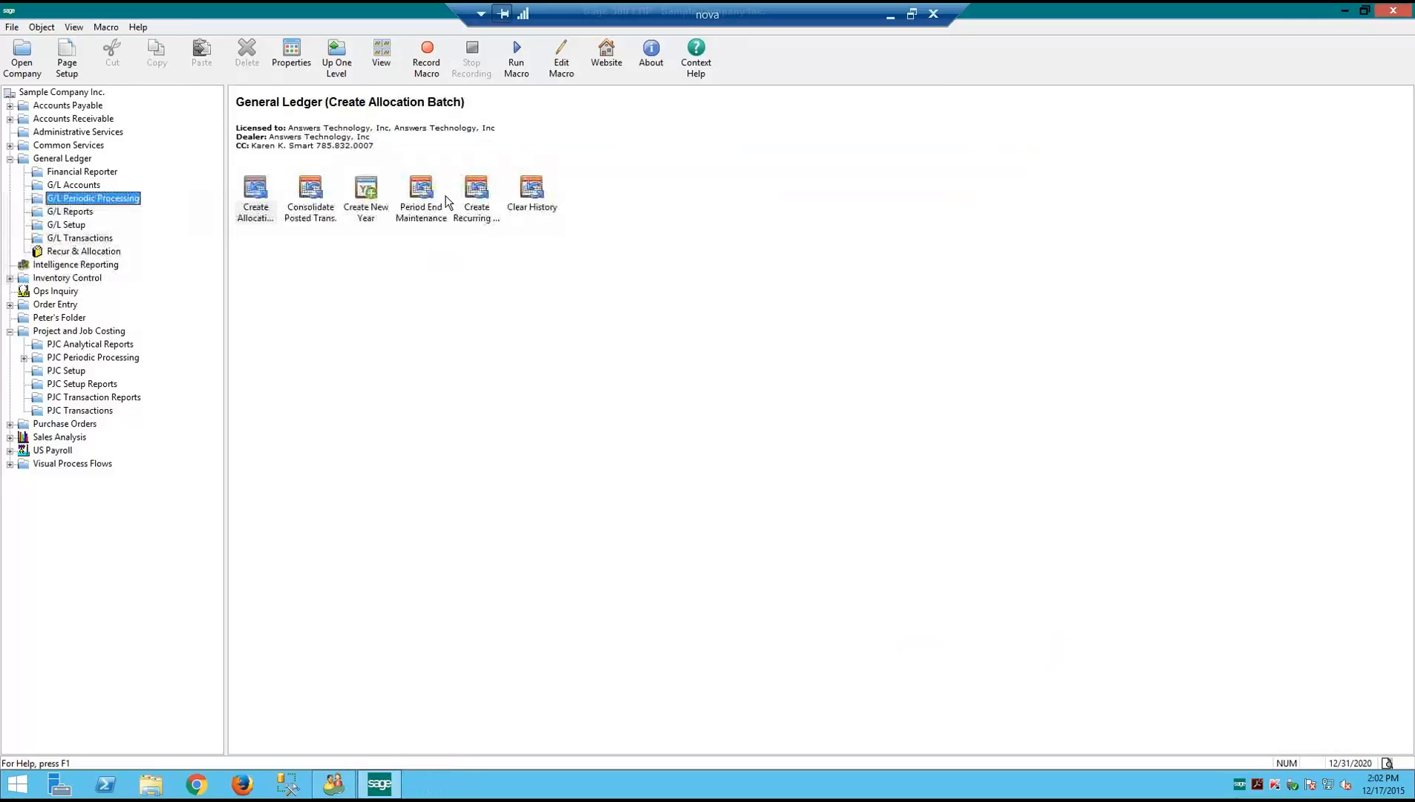
pyautogui.click(531, 189)
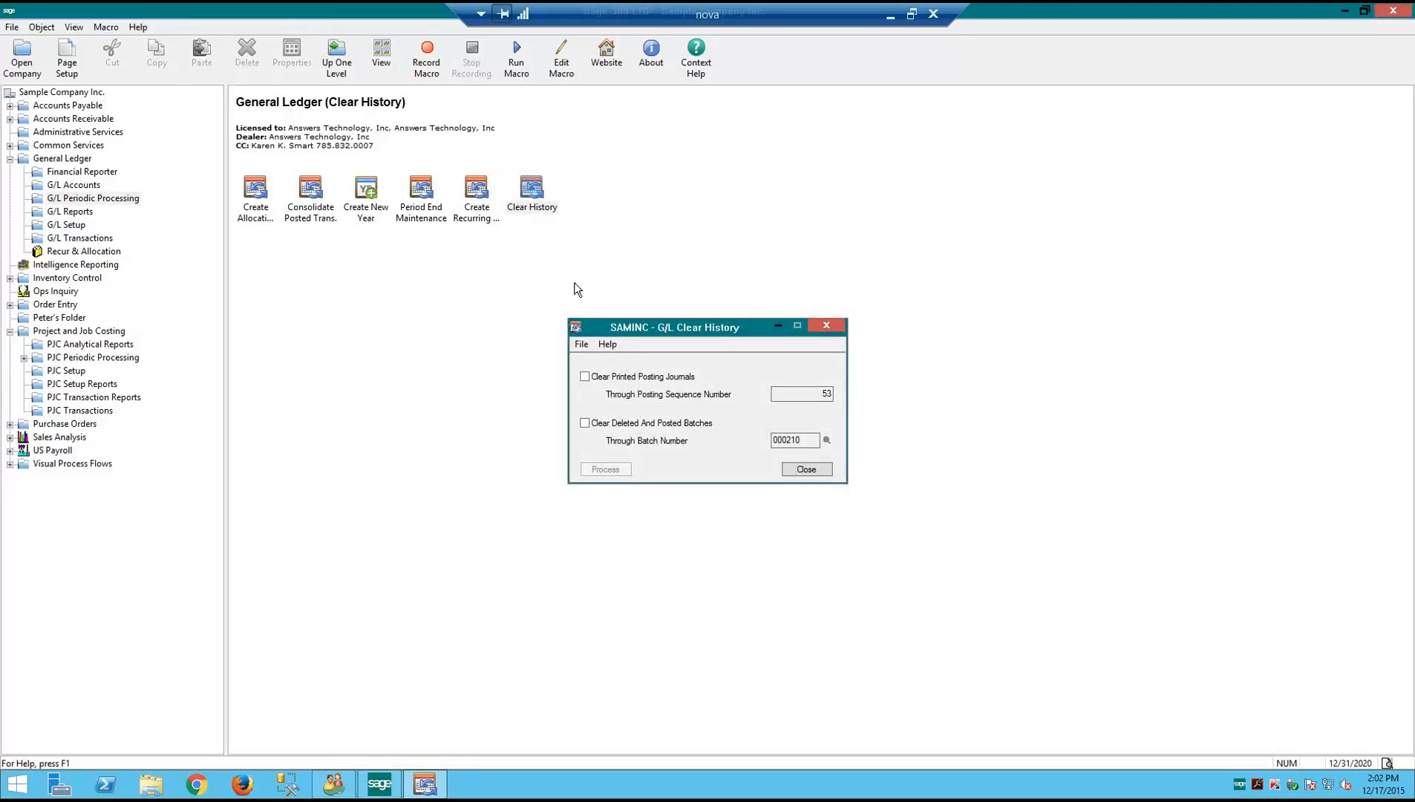
pyautogui.click(585, 376)
pyautogui.click(584, 422)
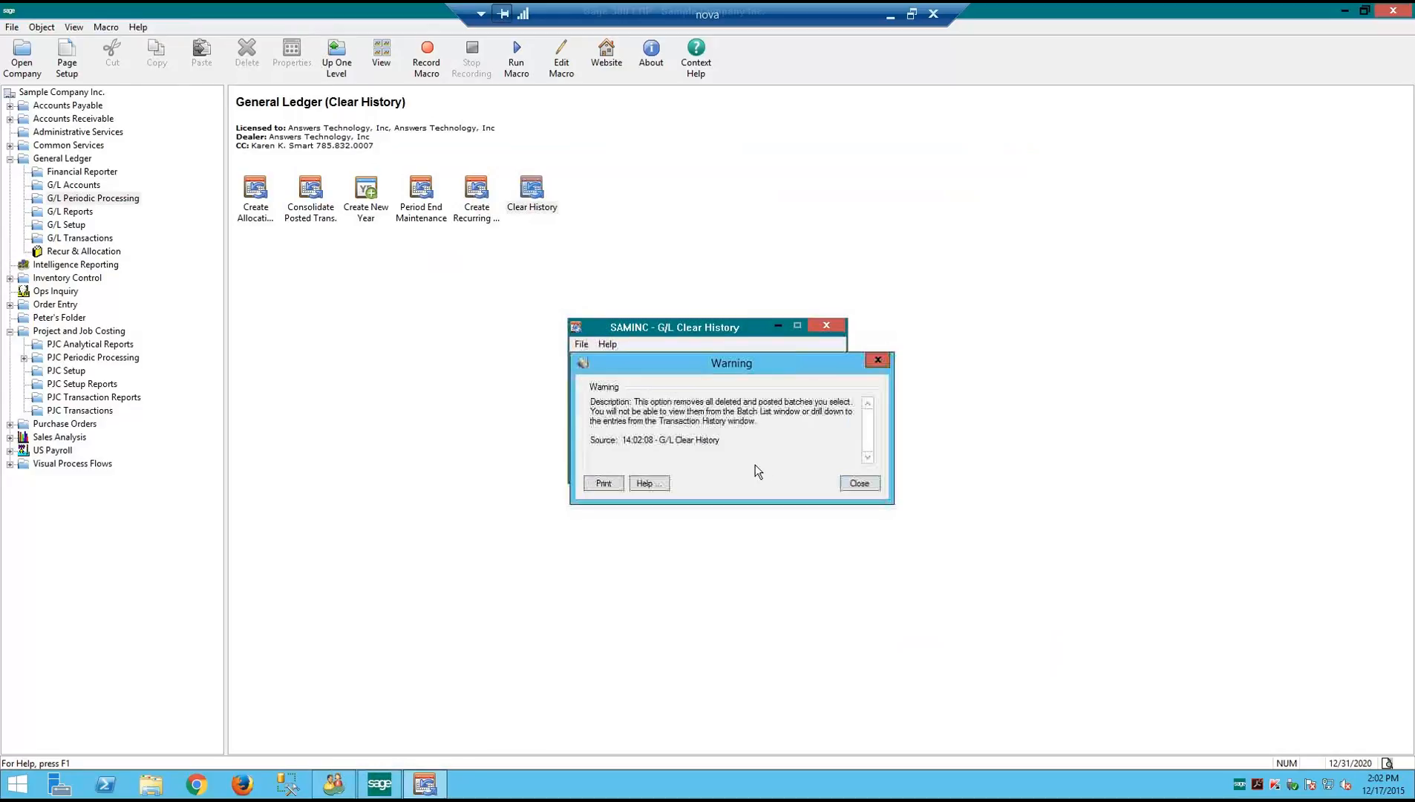
pyautogui.click(861, 484)
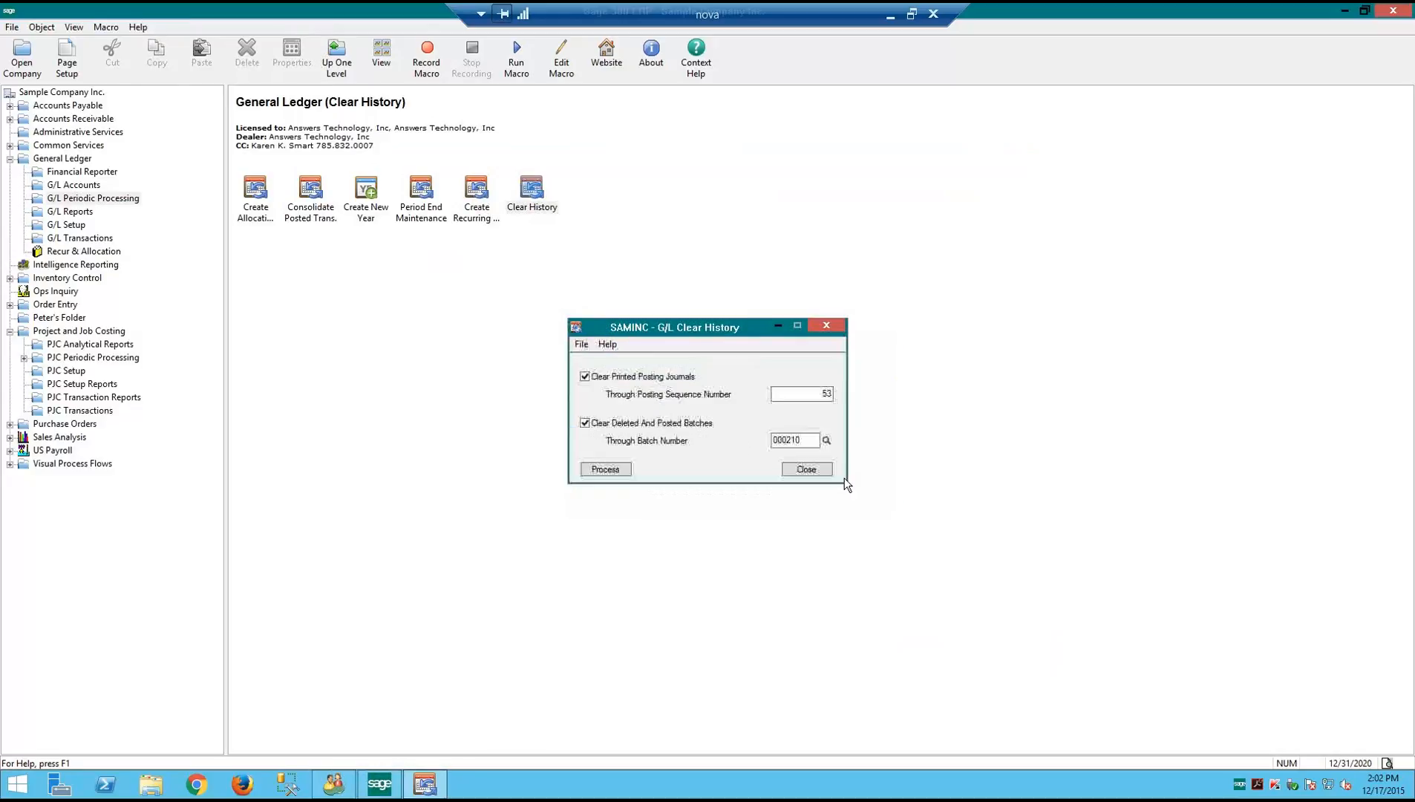
pyautogui.click(808, 469)
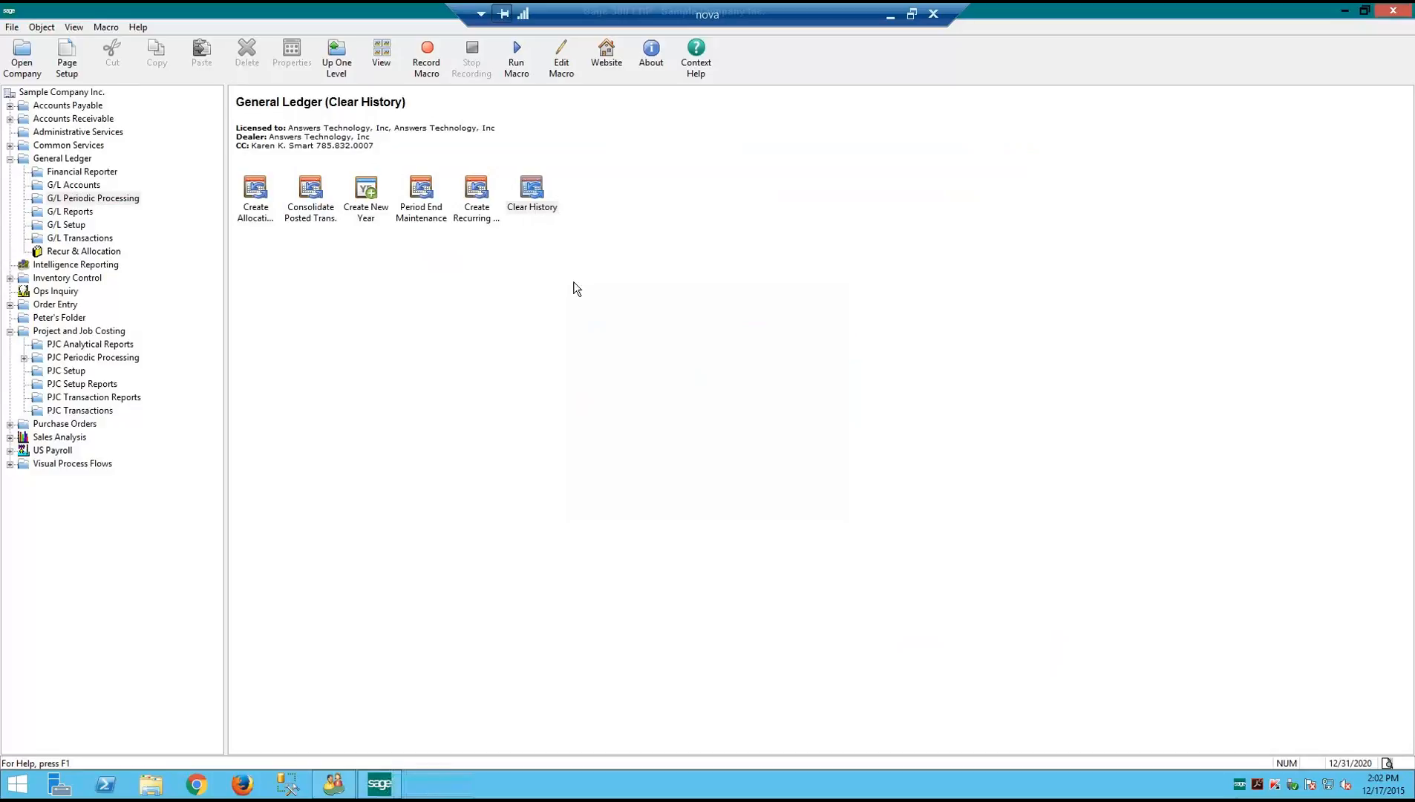
# Review the options in G/L Period End Maintenance and close it without processing
pyautogui.click(534, 202)
pyautogui.doubleClick(419, 214)
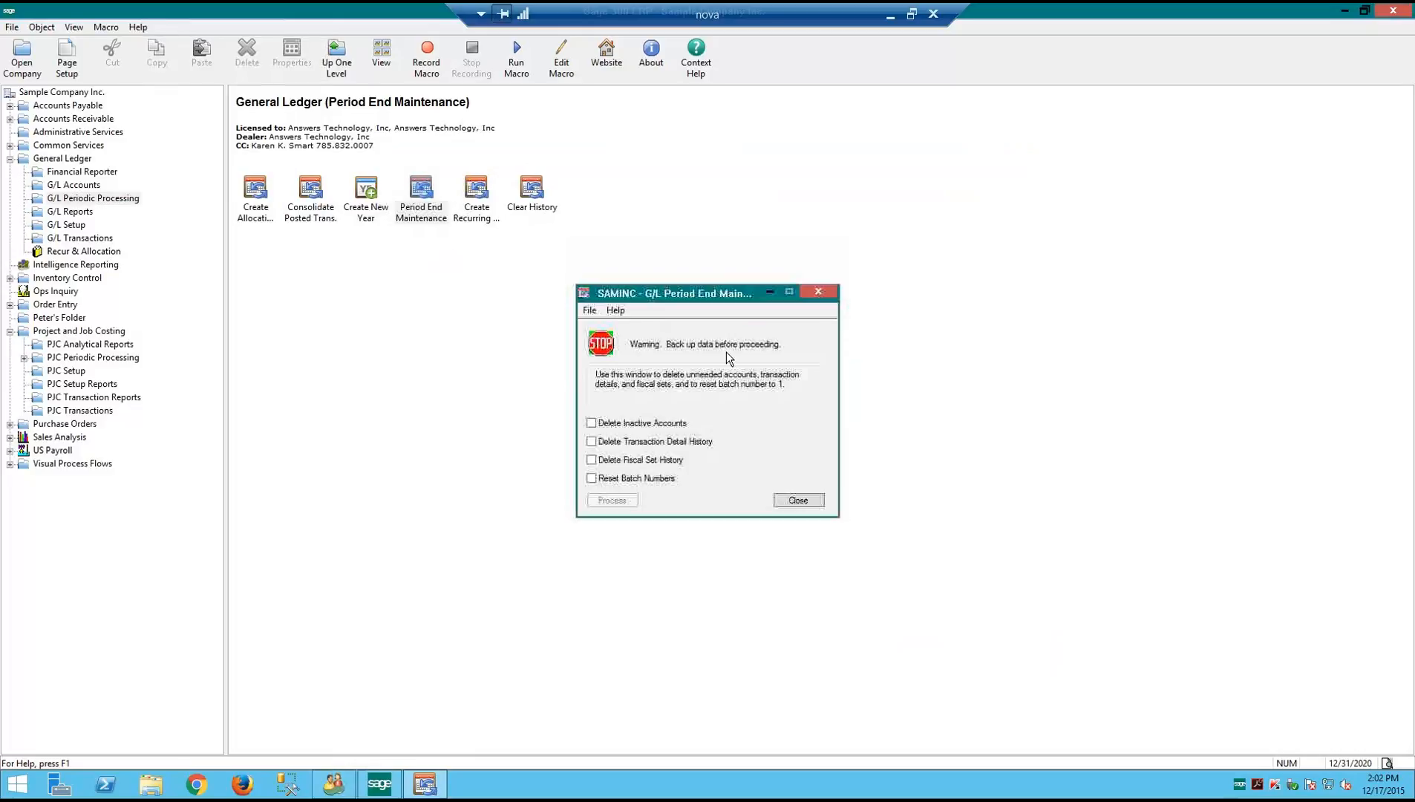
pyautogui.click(601, 478)
pyautogui.click(695, 453)
pyautogui.click(798, 500)
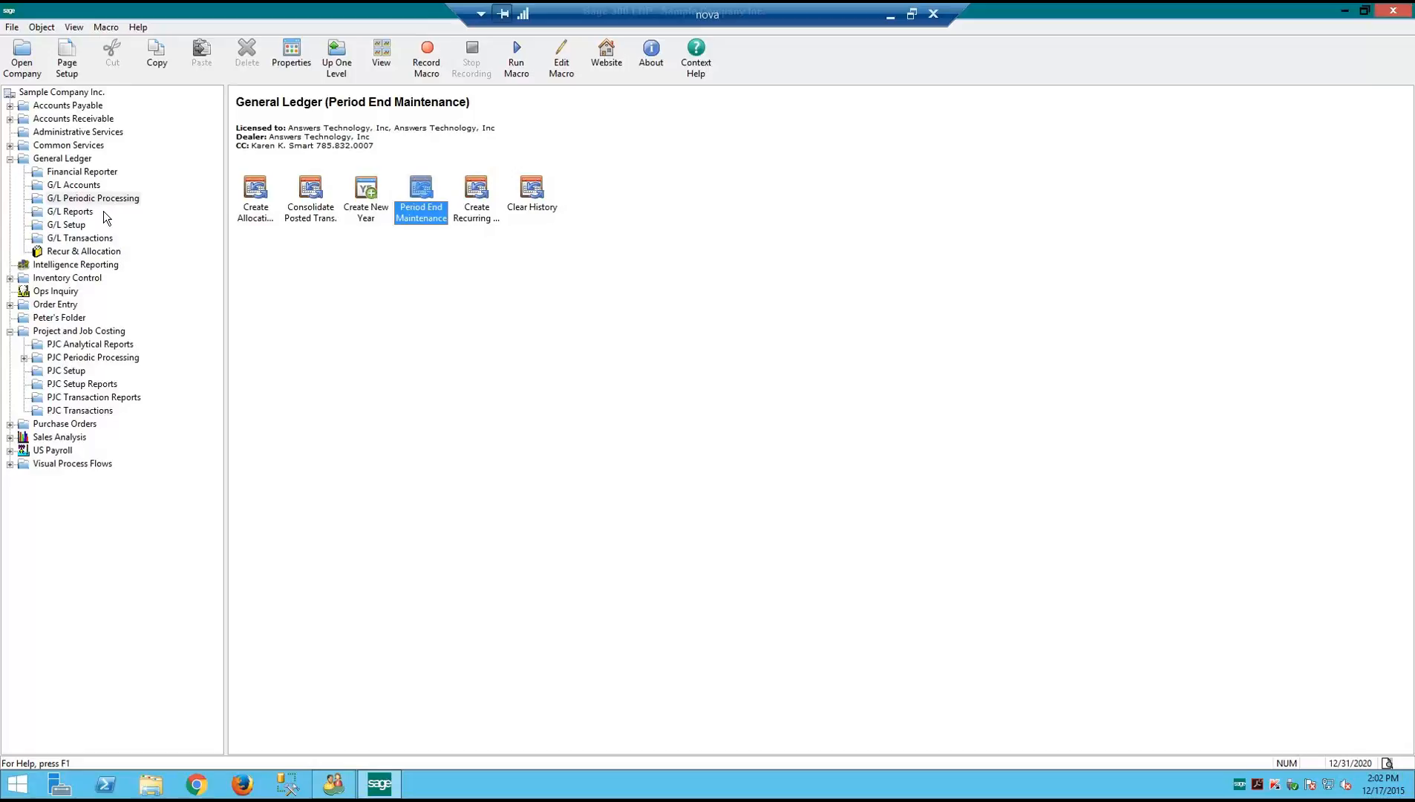
# Collapse the General Ledger module and minimize the remote session to return to the presentation slides
pyautogui.click(10, 159)
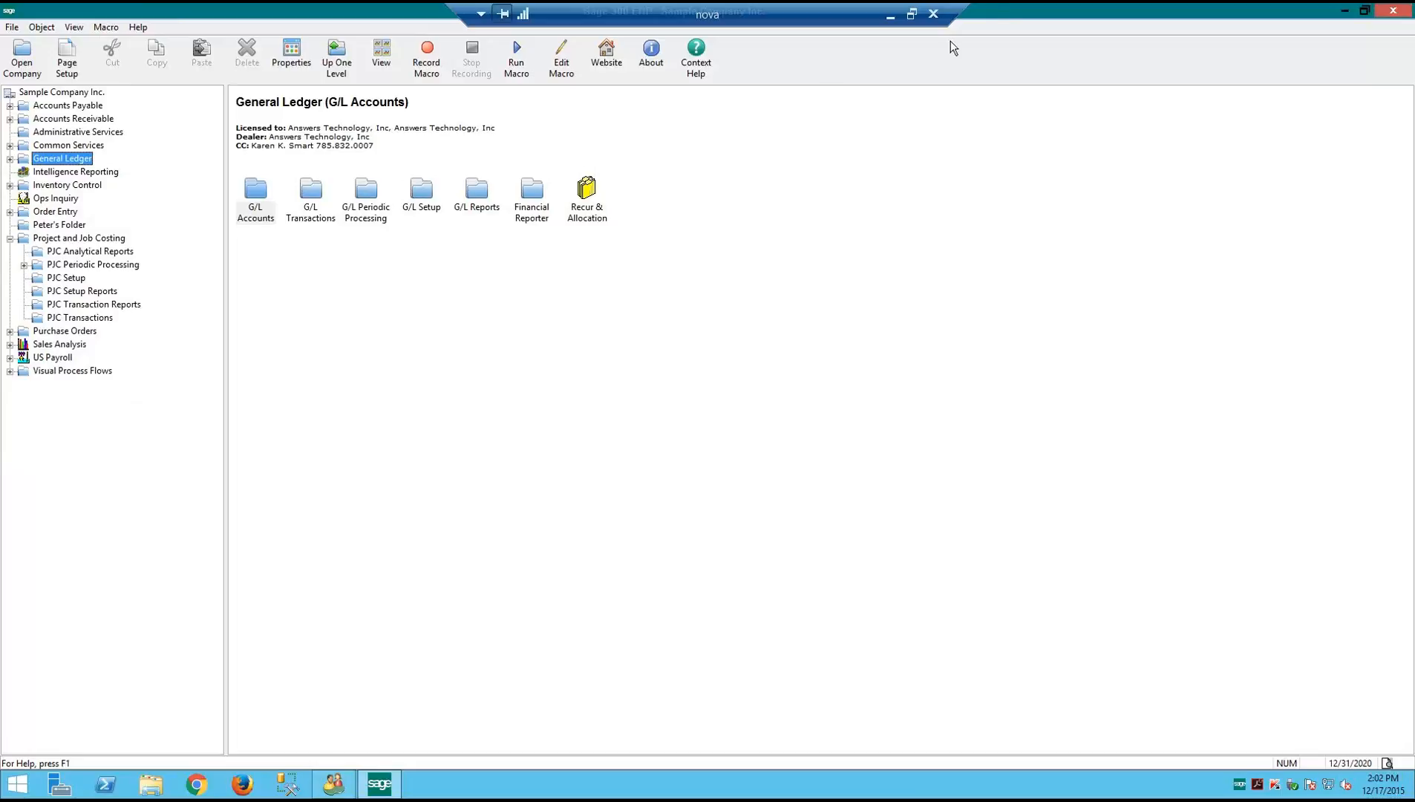
pyautogui.click(890, 15)
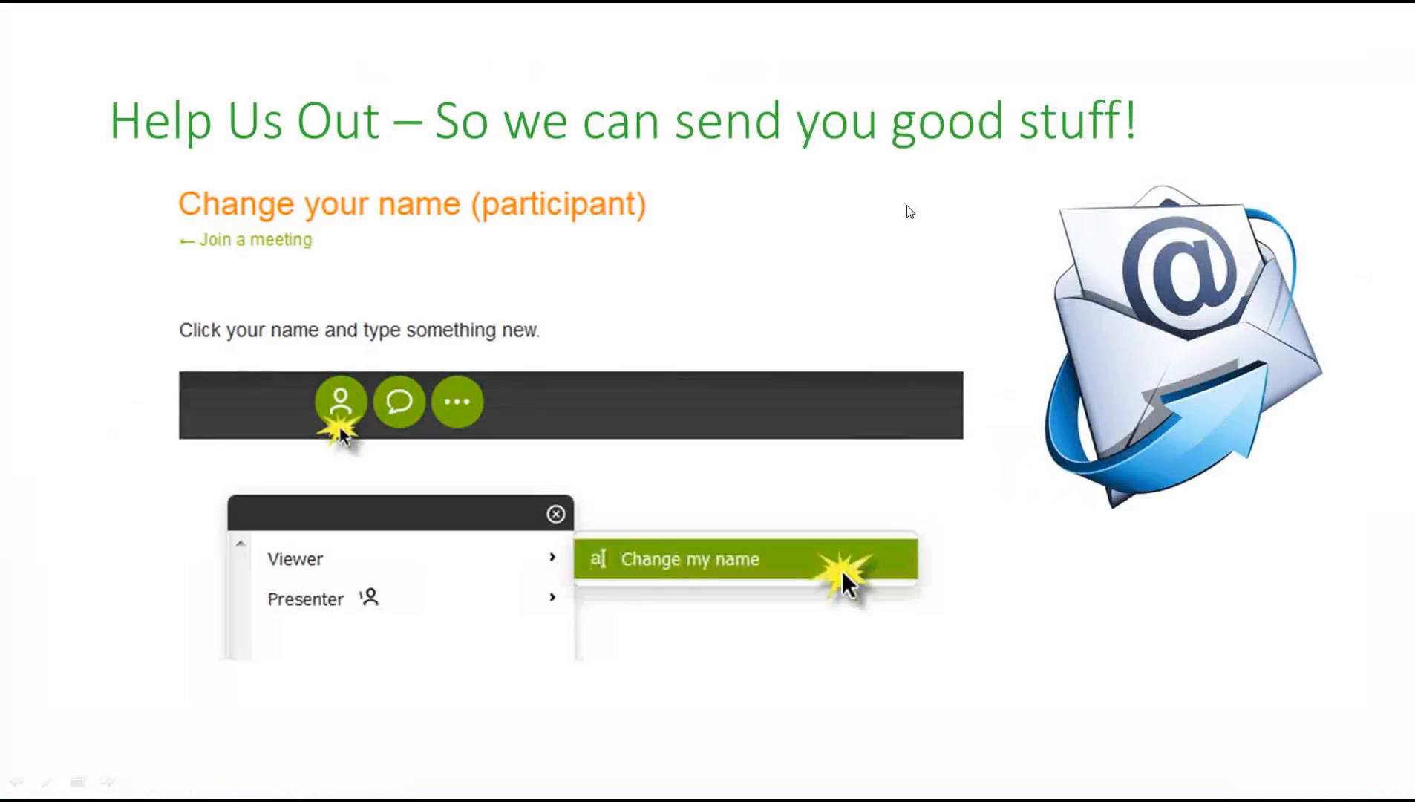
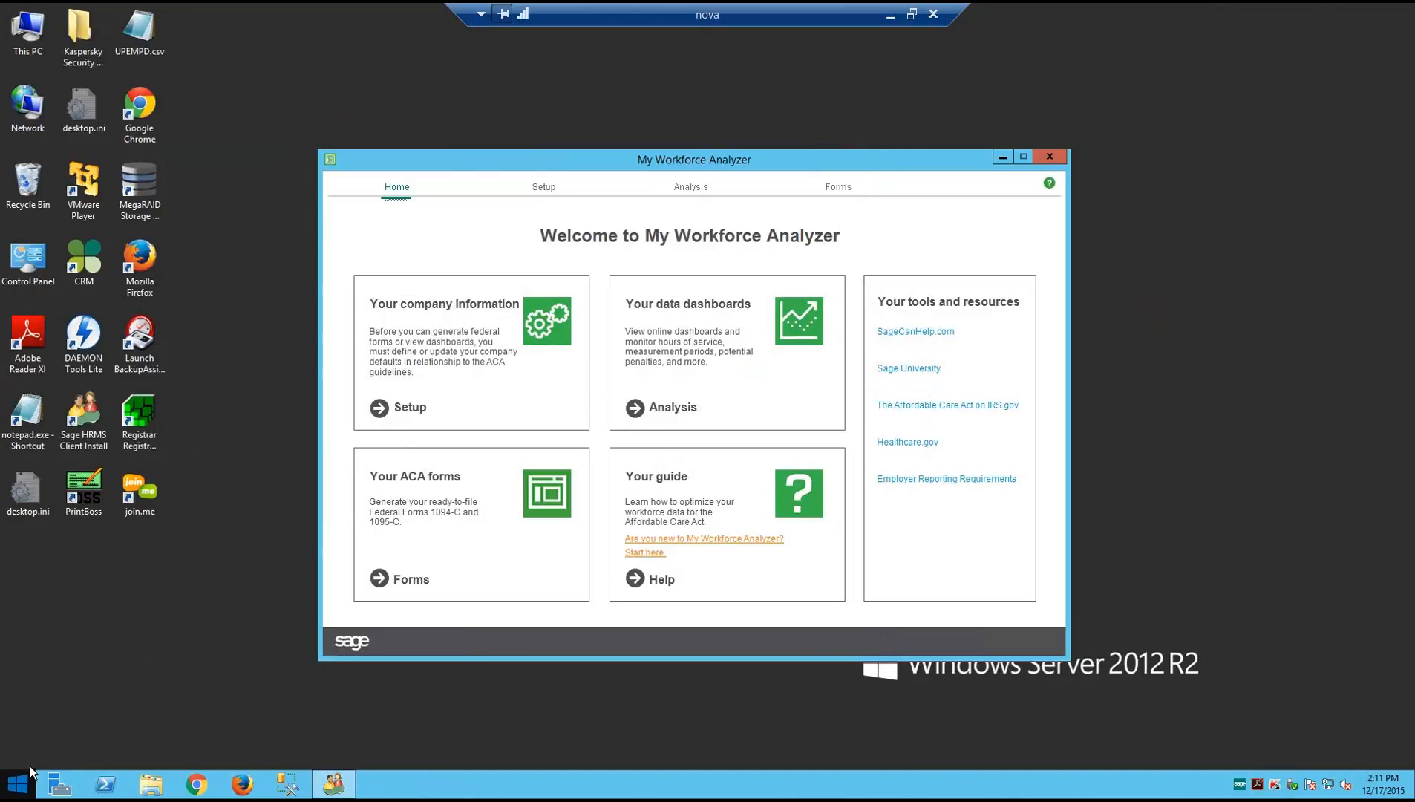
# Locate My Workforce Analyzer for Sage 300 among the installed Sage programs, and close the analyzer window already open
pyautogui.click(18, 785)
pyautogui.click(85, 724)
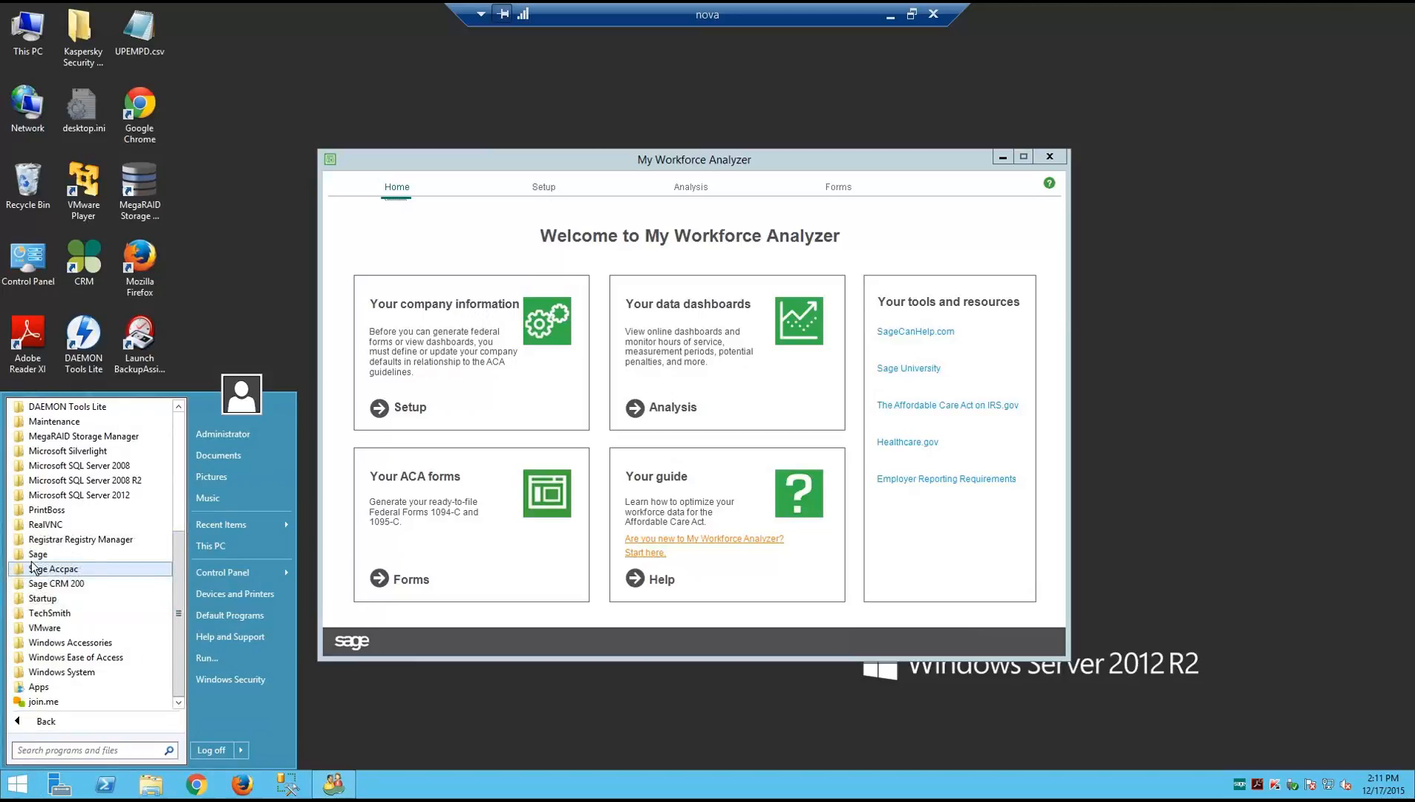
pyautogui.click(30, 555)
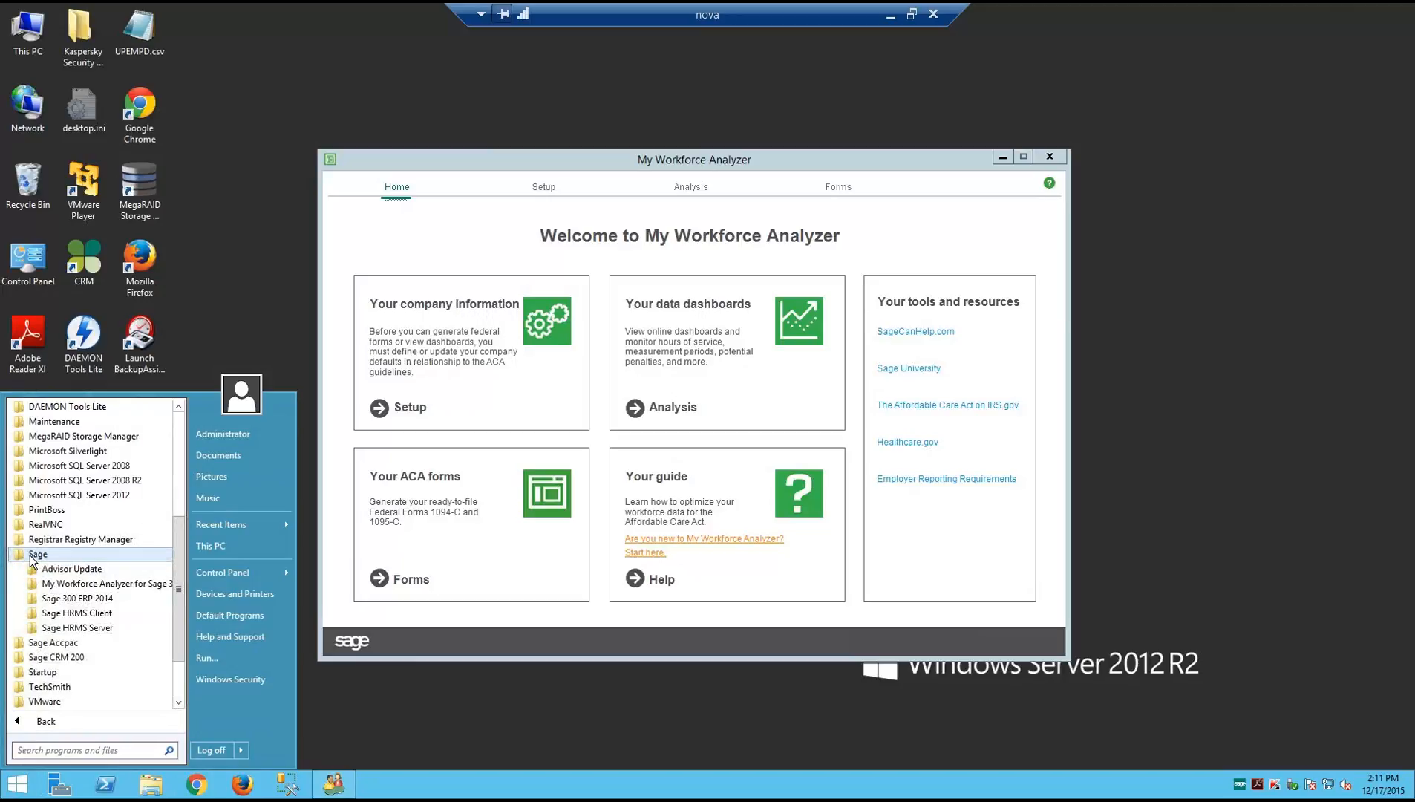
pyautogui.click(67, 585)
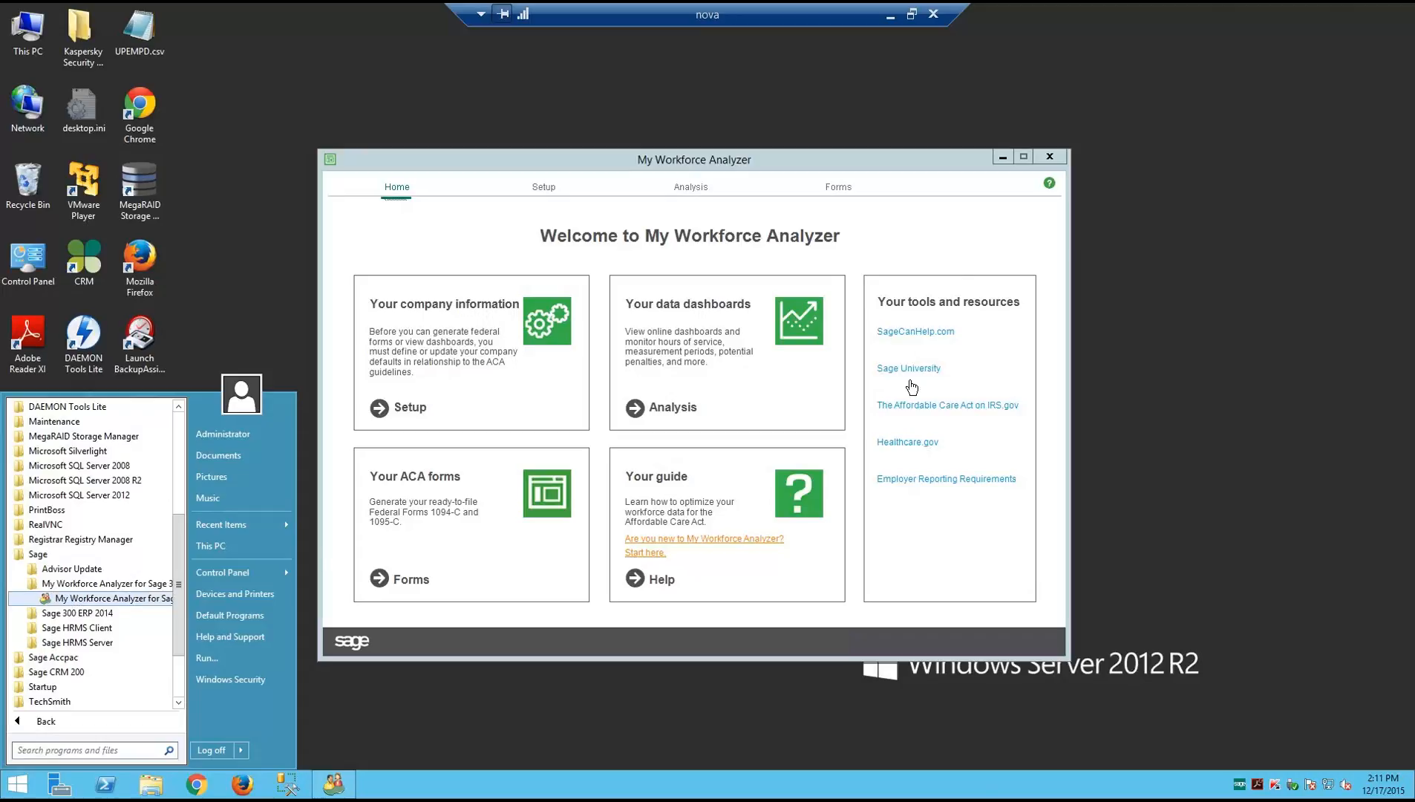
pyautogui.click(1049, 155)
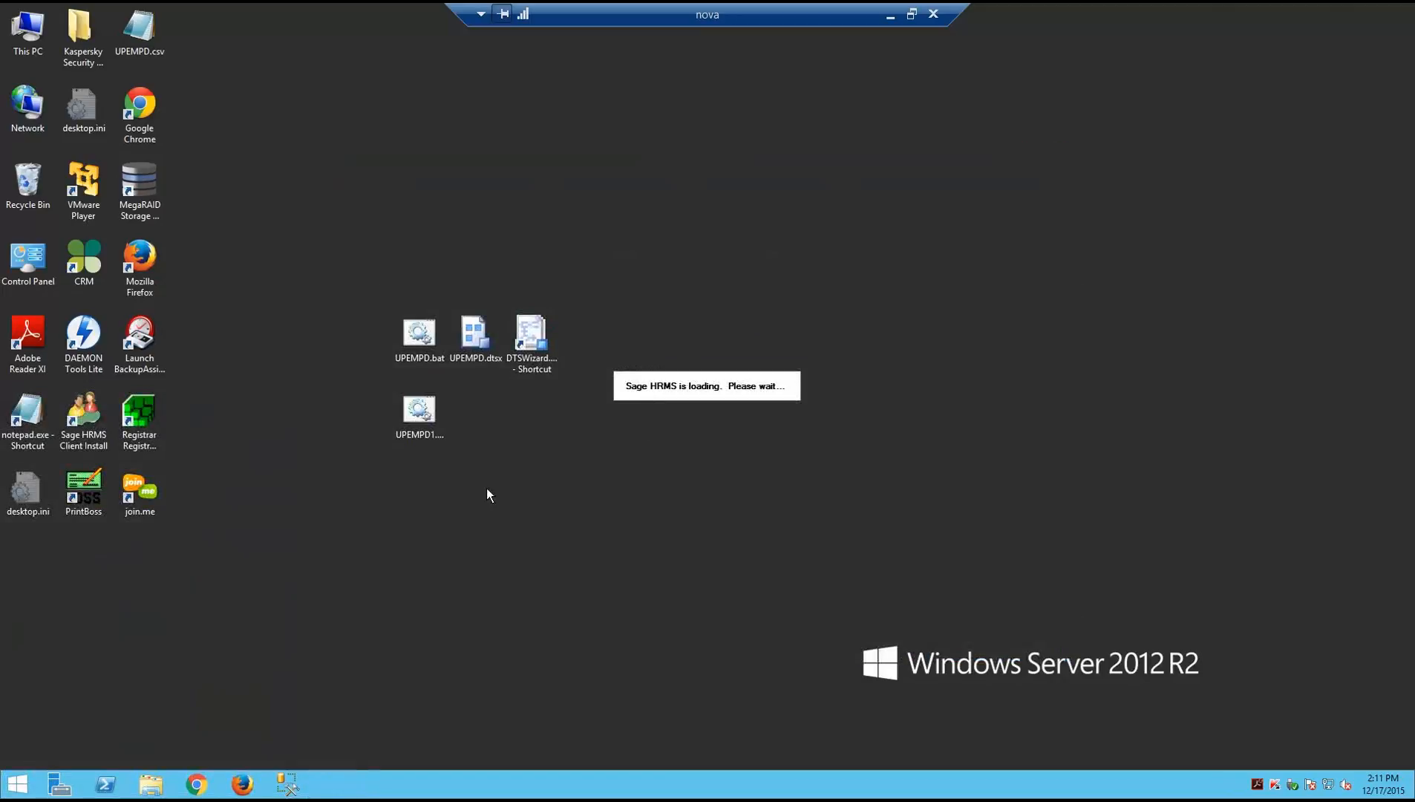
# Launch My Workforce Analyzer for Sage 300 and sign on to Sample Company Inc. as ADMIN with session date 12/31/2020
pyautogui.click(15, 788)
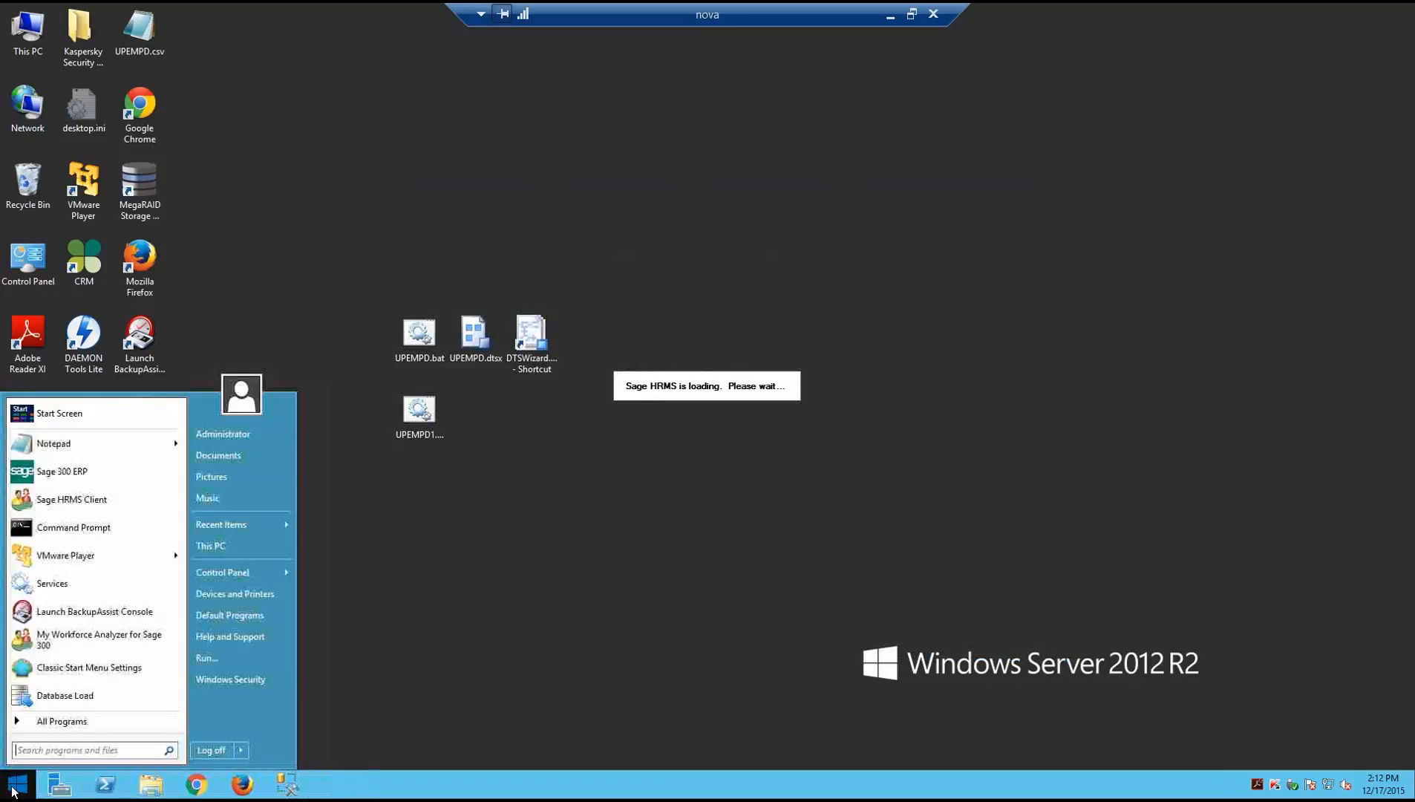
pyautogui.click(79, 722)
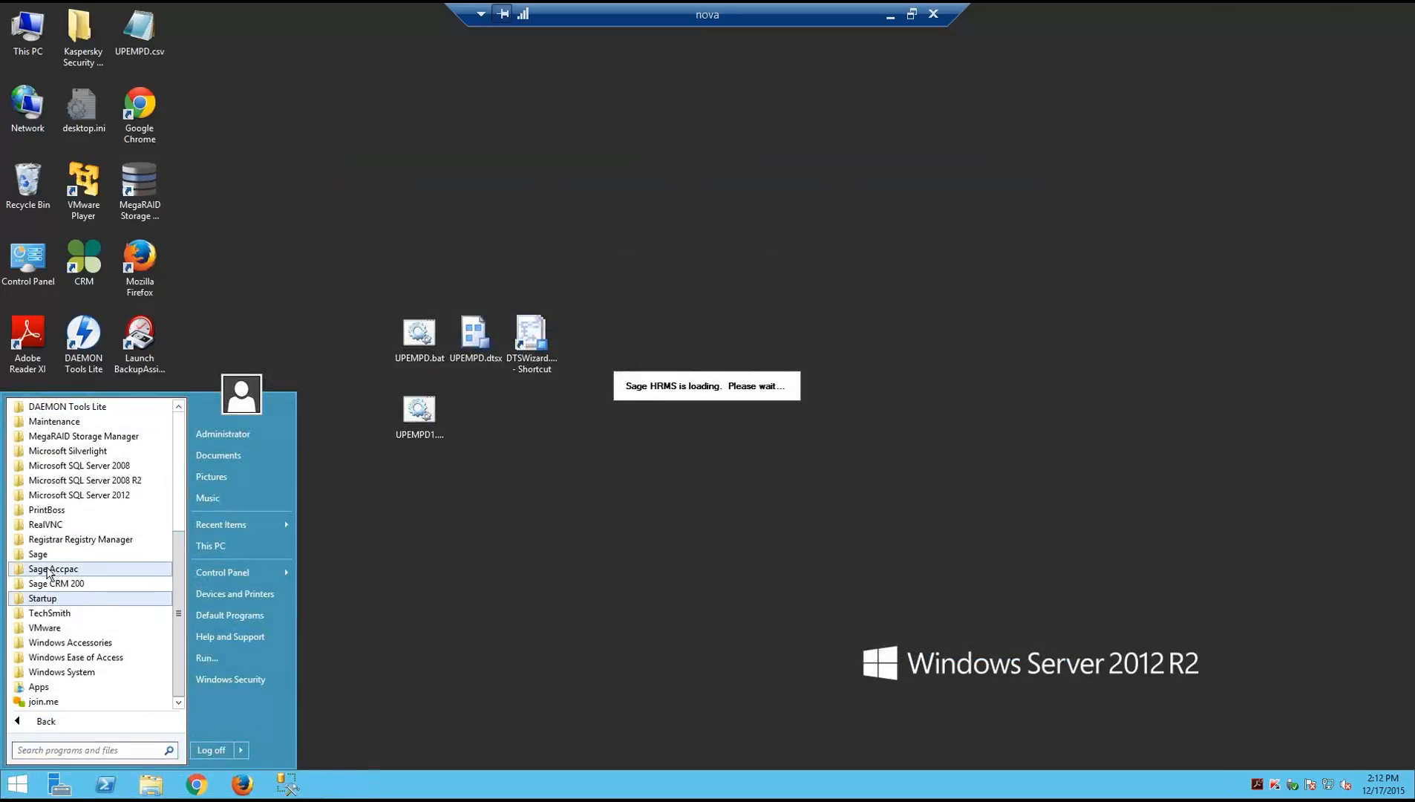
pyautogui.click(37, 555)
pyautogui.click(58, 585)
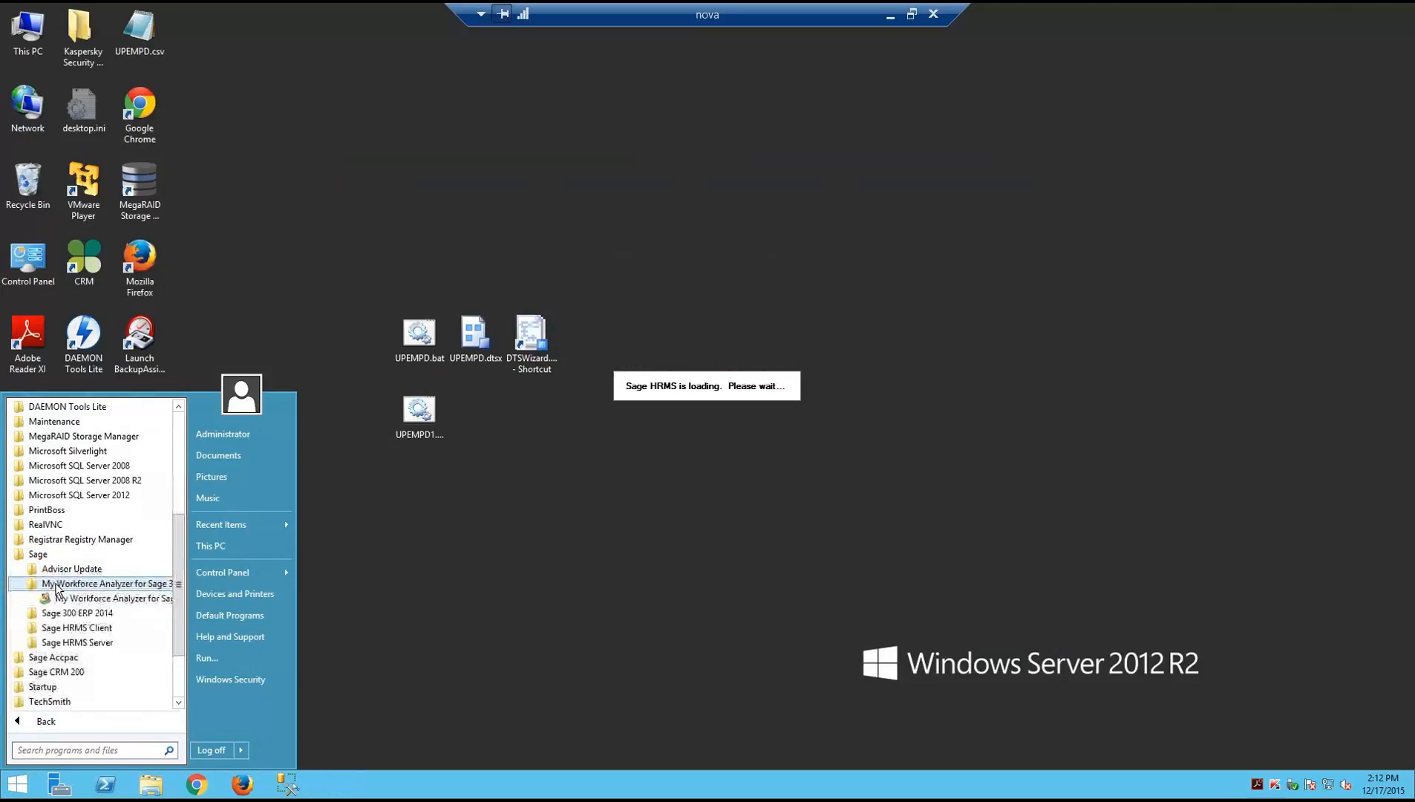
pyautogui.click(81, 599)
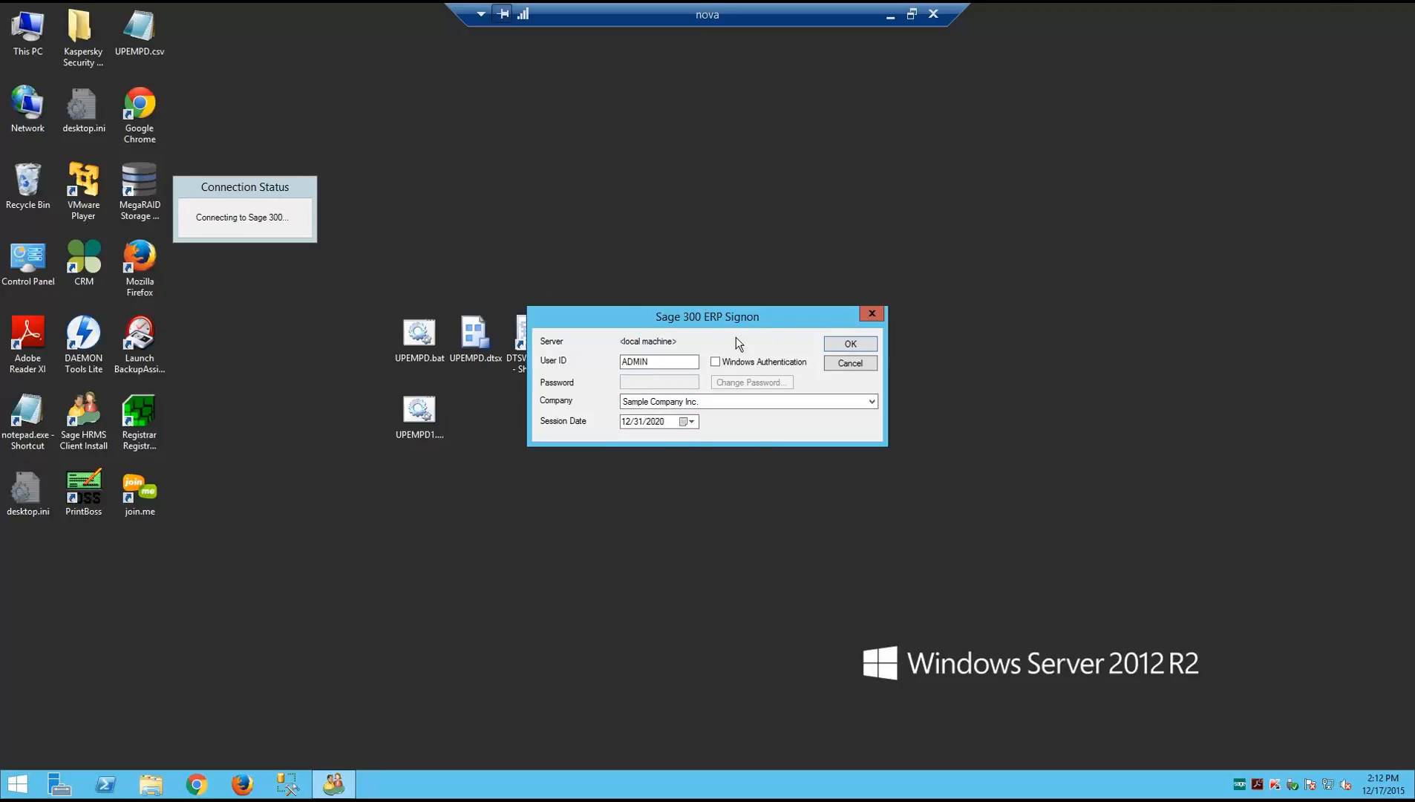
pyautogui.click(845, 344)
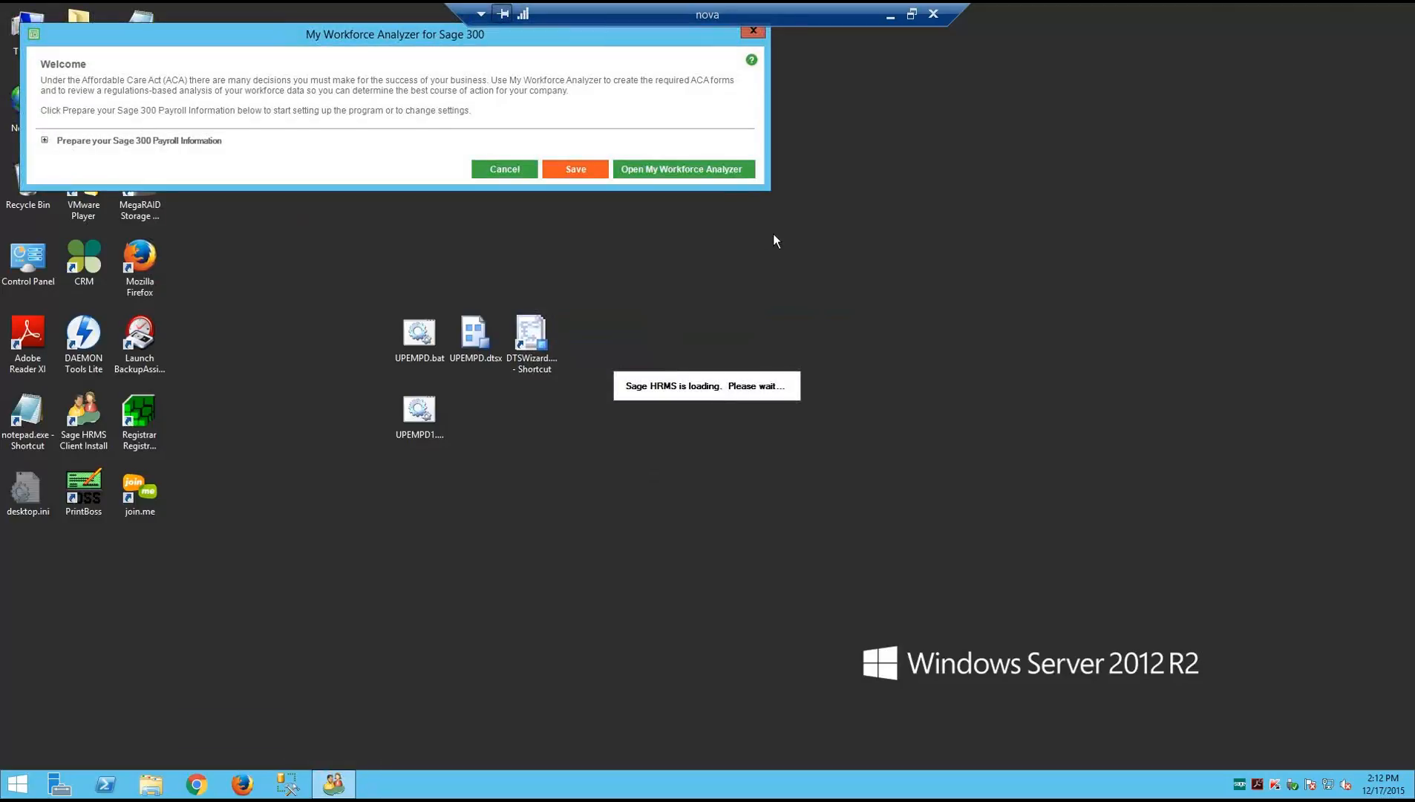
# In the Sage 300 payroll preparation settings, try Use Class 1 Codes for salaried hours of service, revert to Use hours from payroll, and save
pyautogui.click(45, 141)
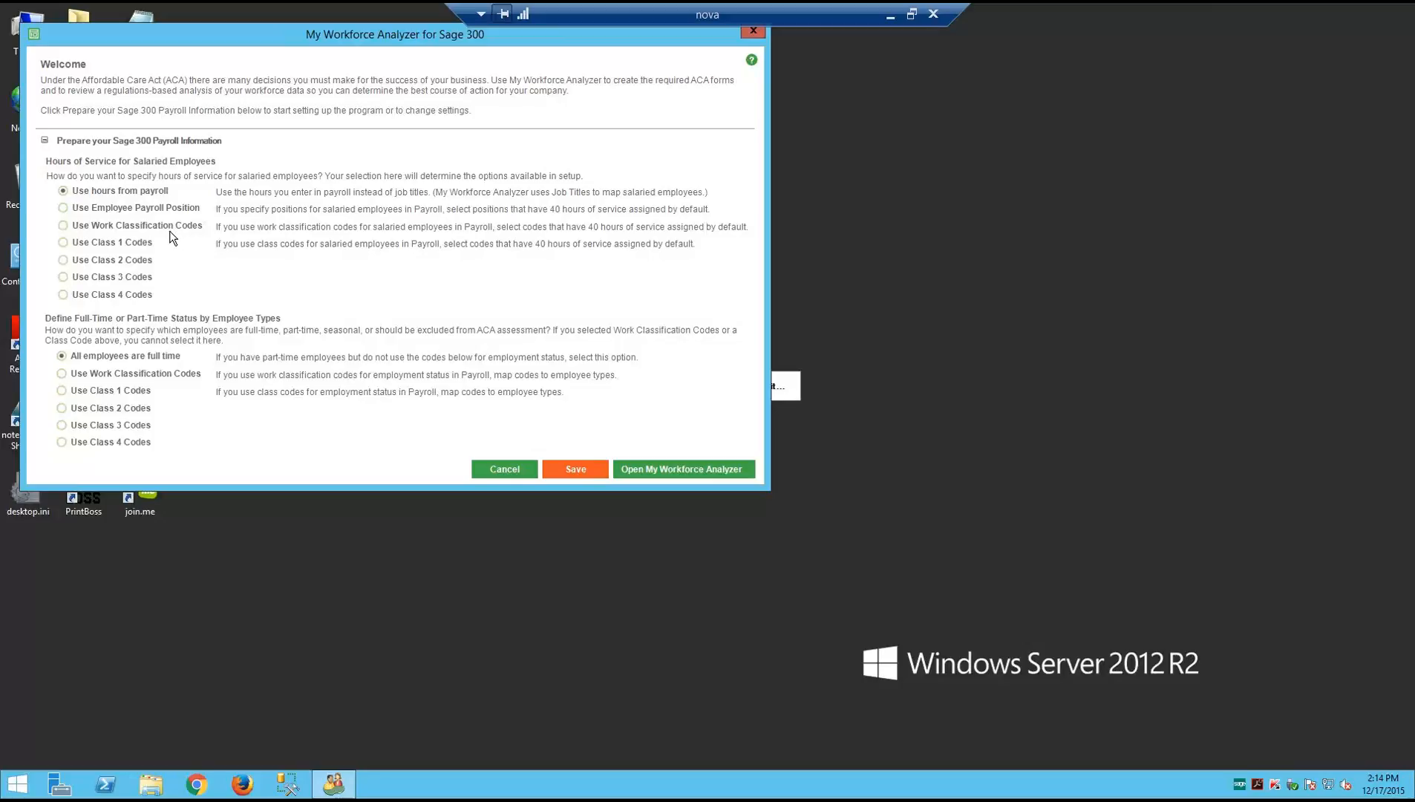
pyautogui.click(66, 246)
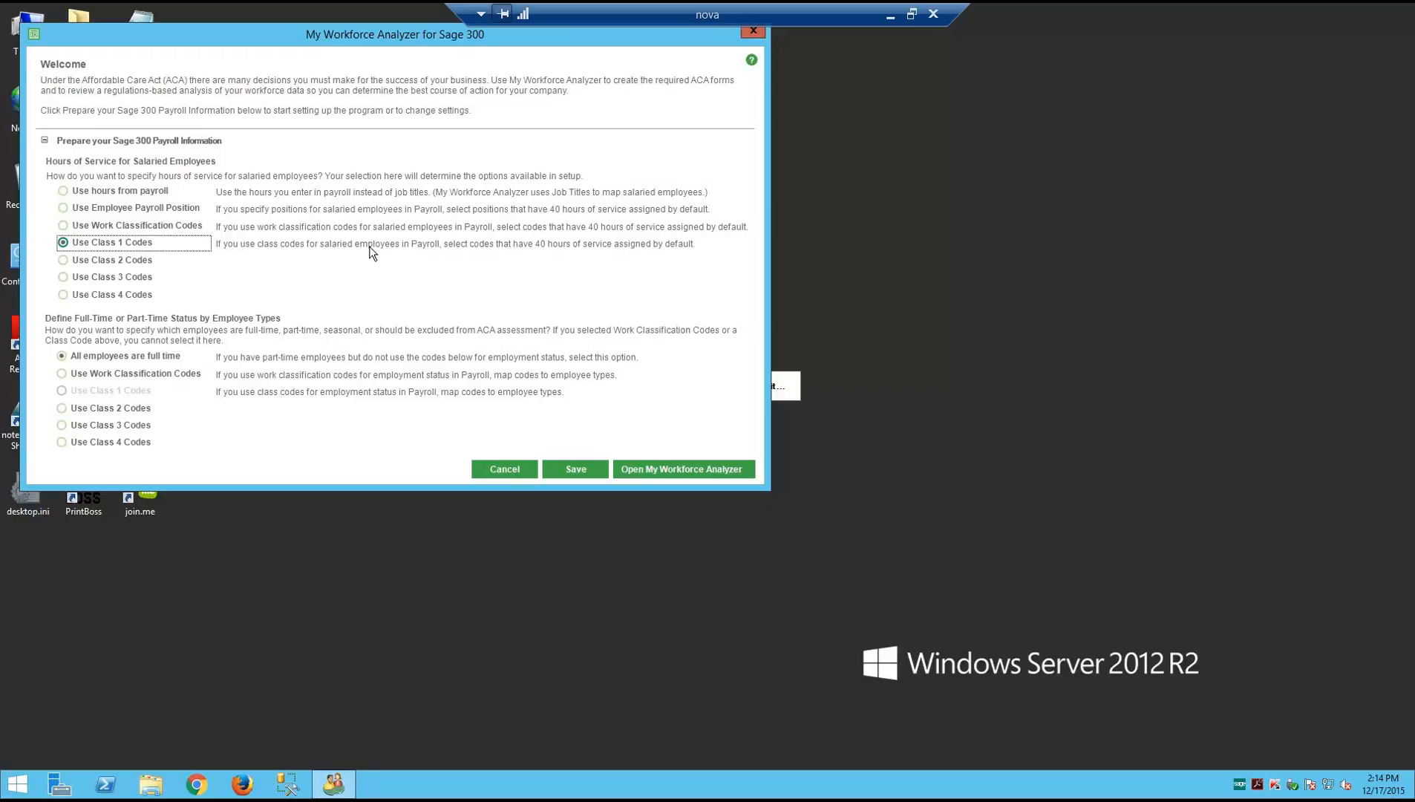
pyautogui.click(64, 191)
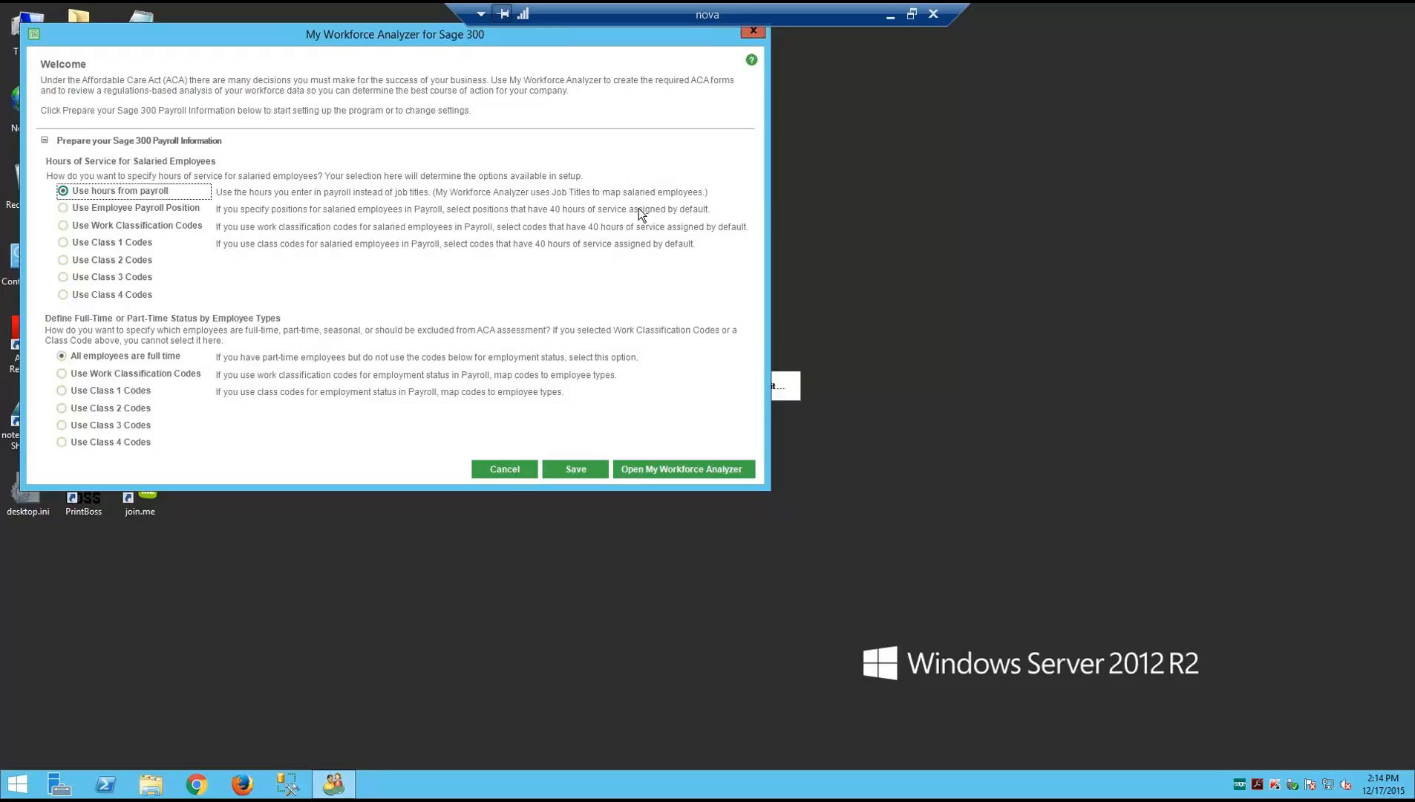
pyautogui.click(575, 470)
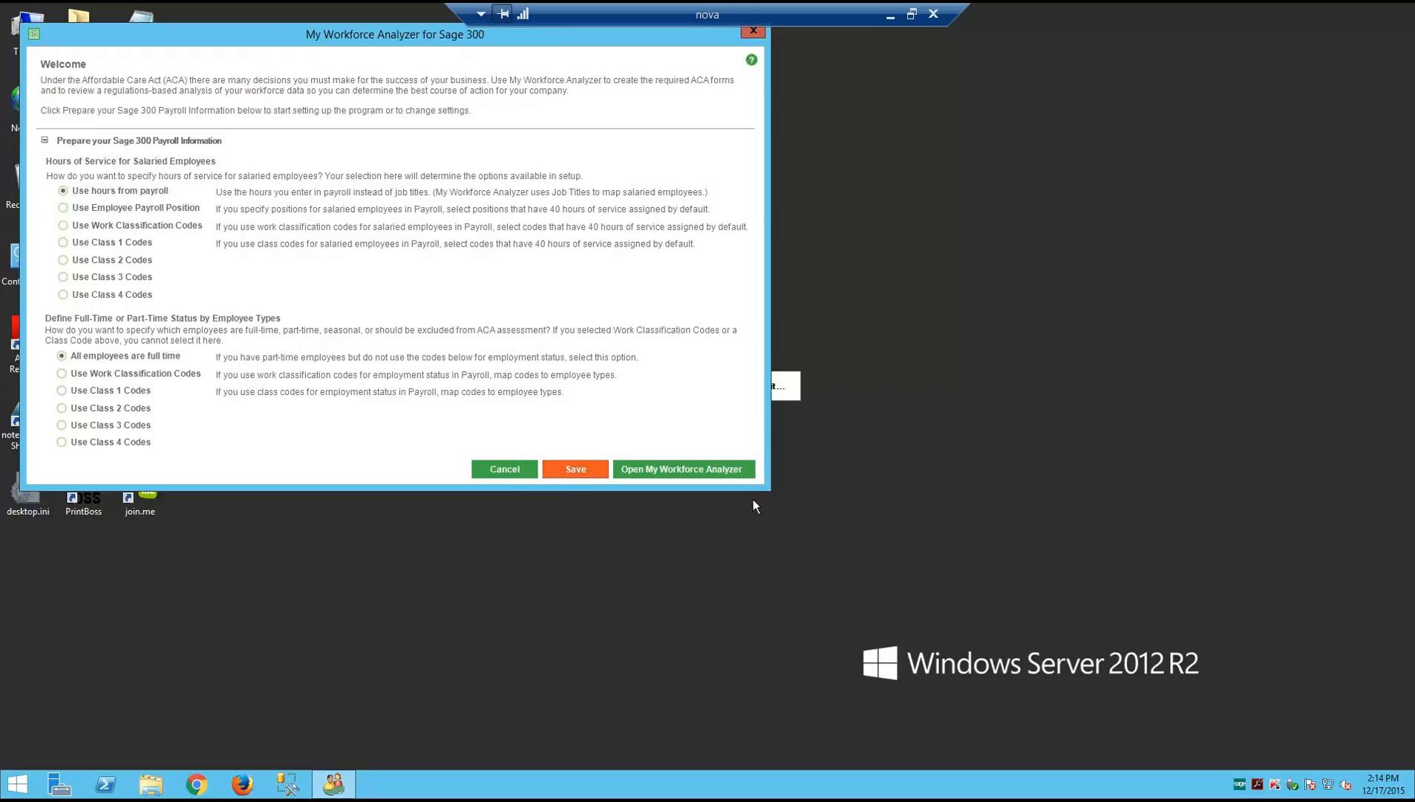
# Open the analyzer's Employer/Benefits setup and select the federal corporate tax rate value
pyautogui.click(697, 474)
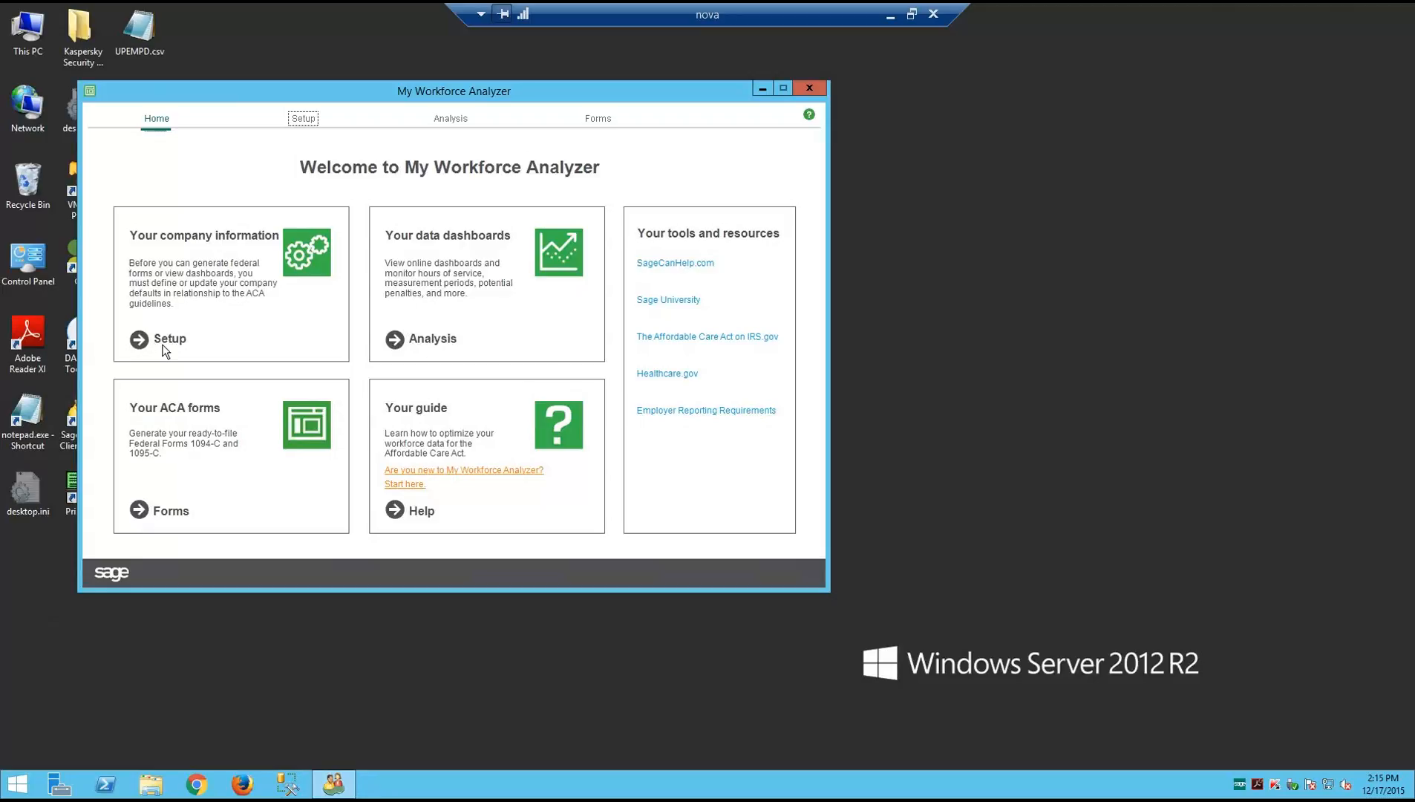
pyautogui.click(297, 123)
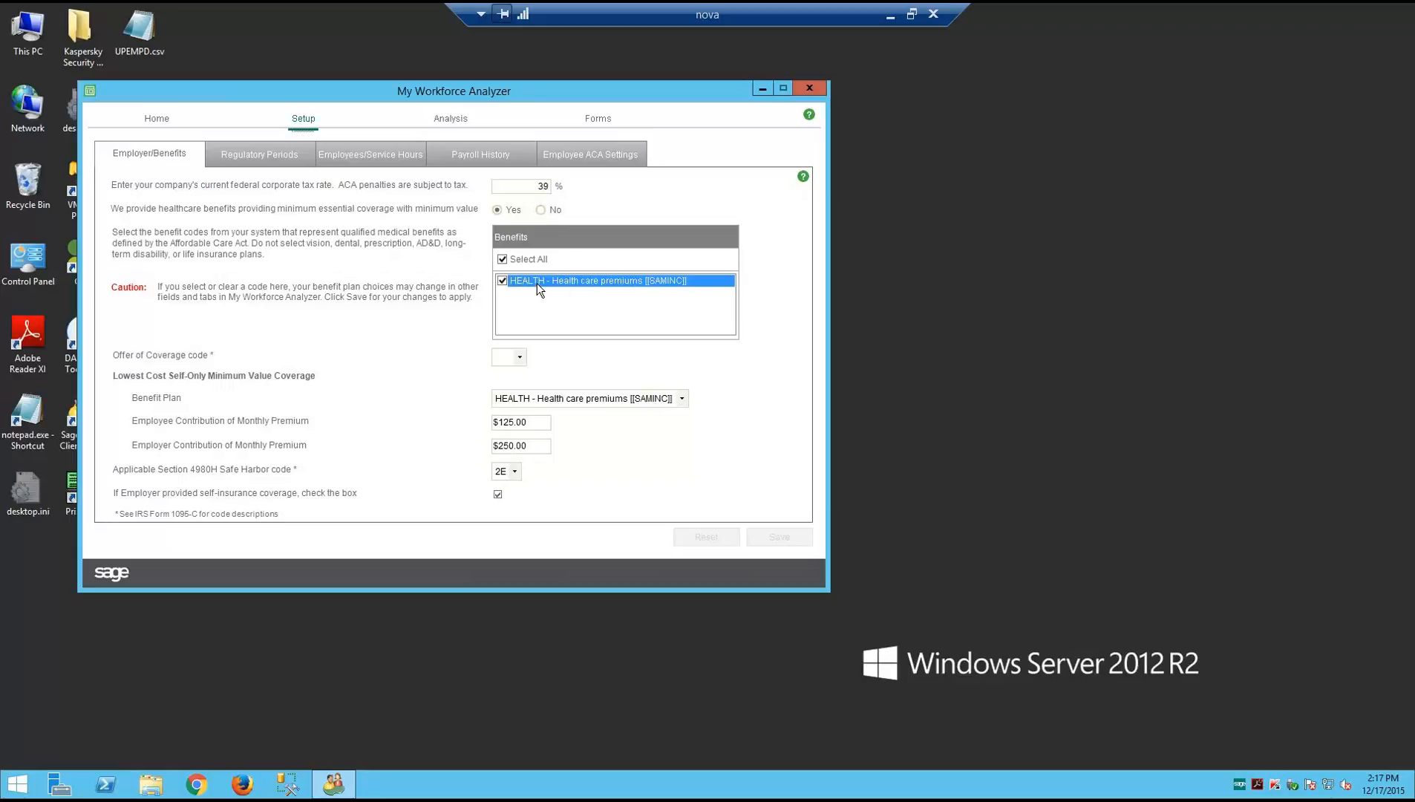
pyautogui.moveTo(534, 186); pyautogui.dragTo(563, 194)
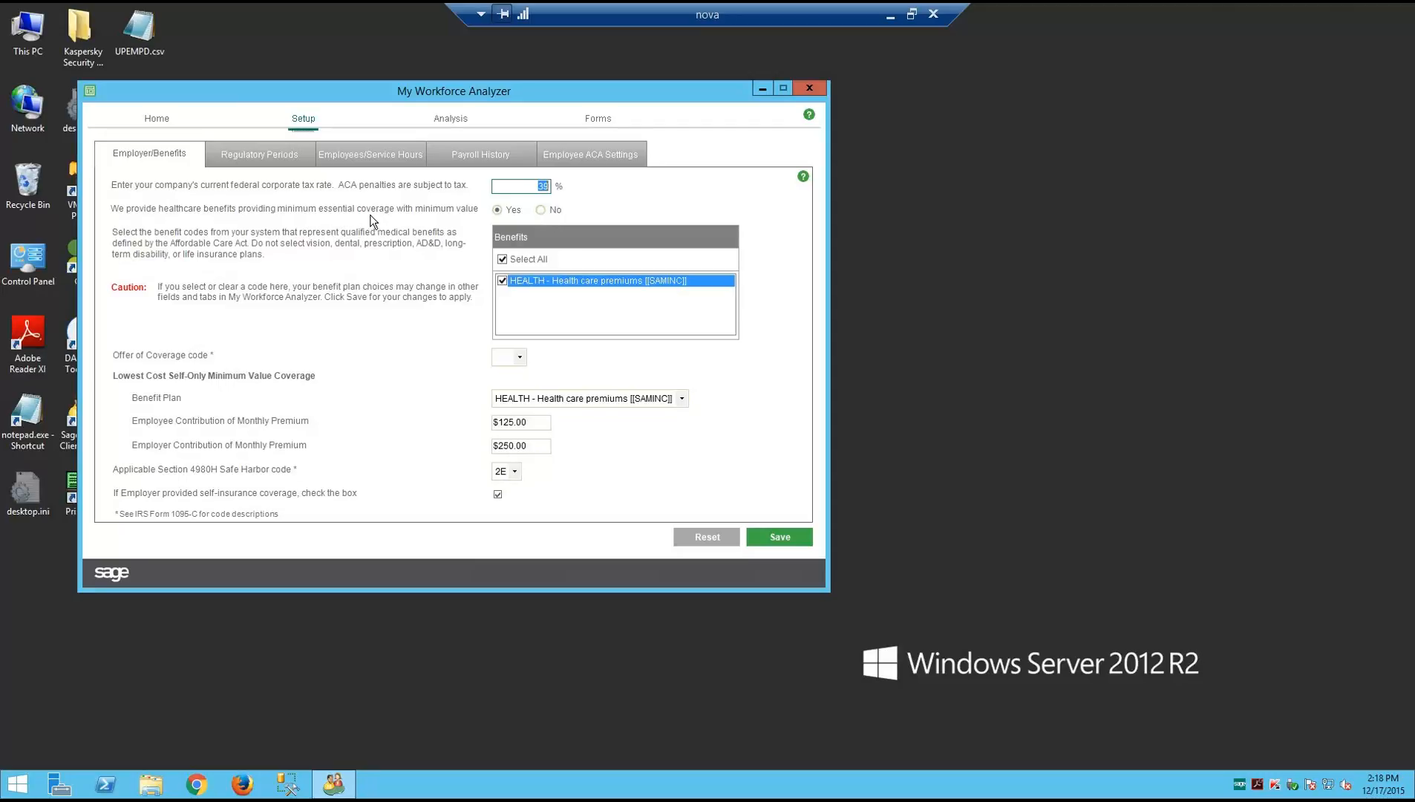
# Minimize the remote session and switch to the Firefox window
pyautogui.click(891, 15)
pyautogui.hotkey('alt', 'Tab')
pyautogui.hotkey('alt', 'Tab')
pyautogui.hotkey('alt', 'Tab')
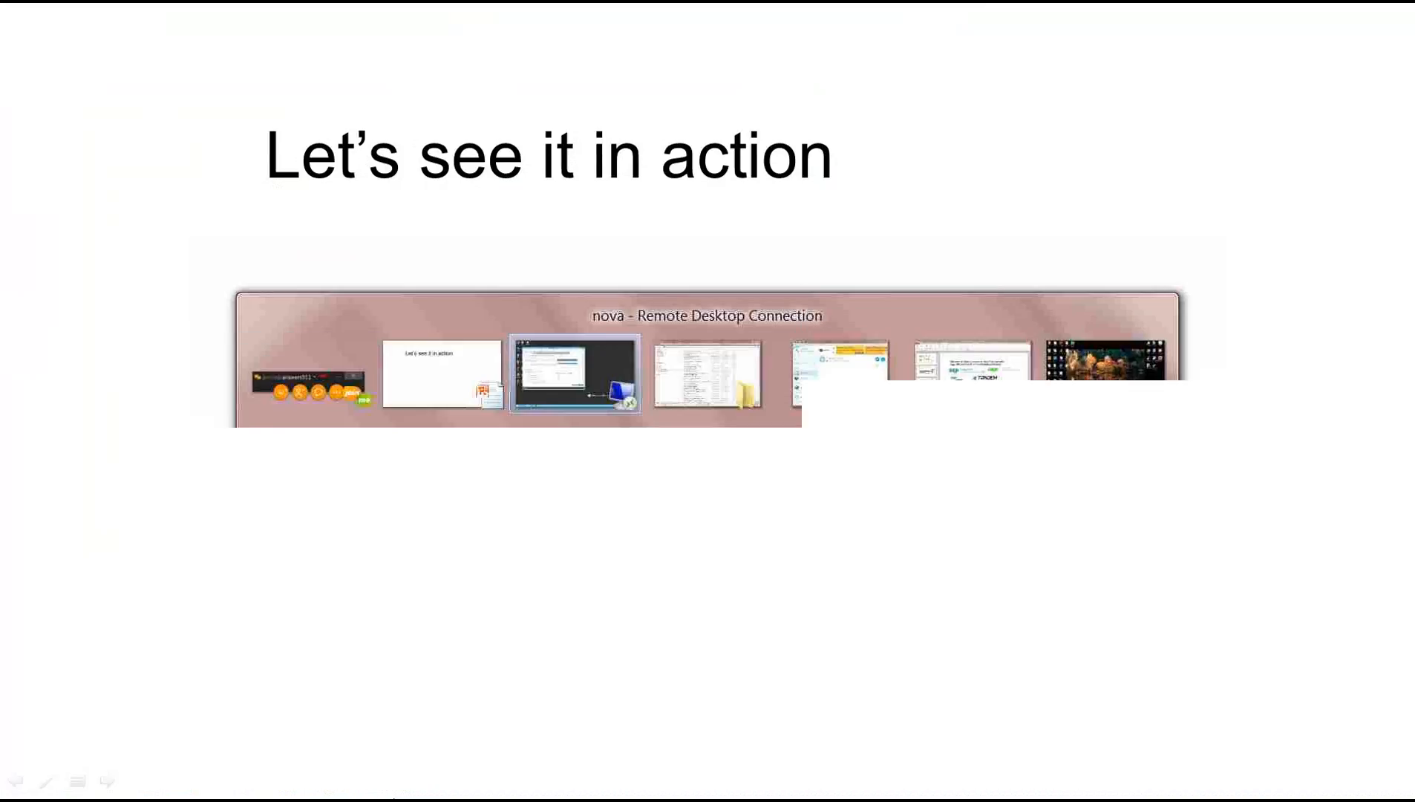
pyautogui.hotkey('alt', 'Tab')
pyautogui.hotkey('alt', 'Tab')
pyautogui.hotkey('alt', 'Tab')
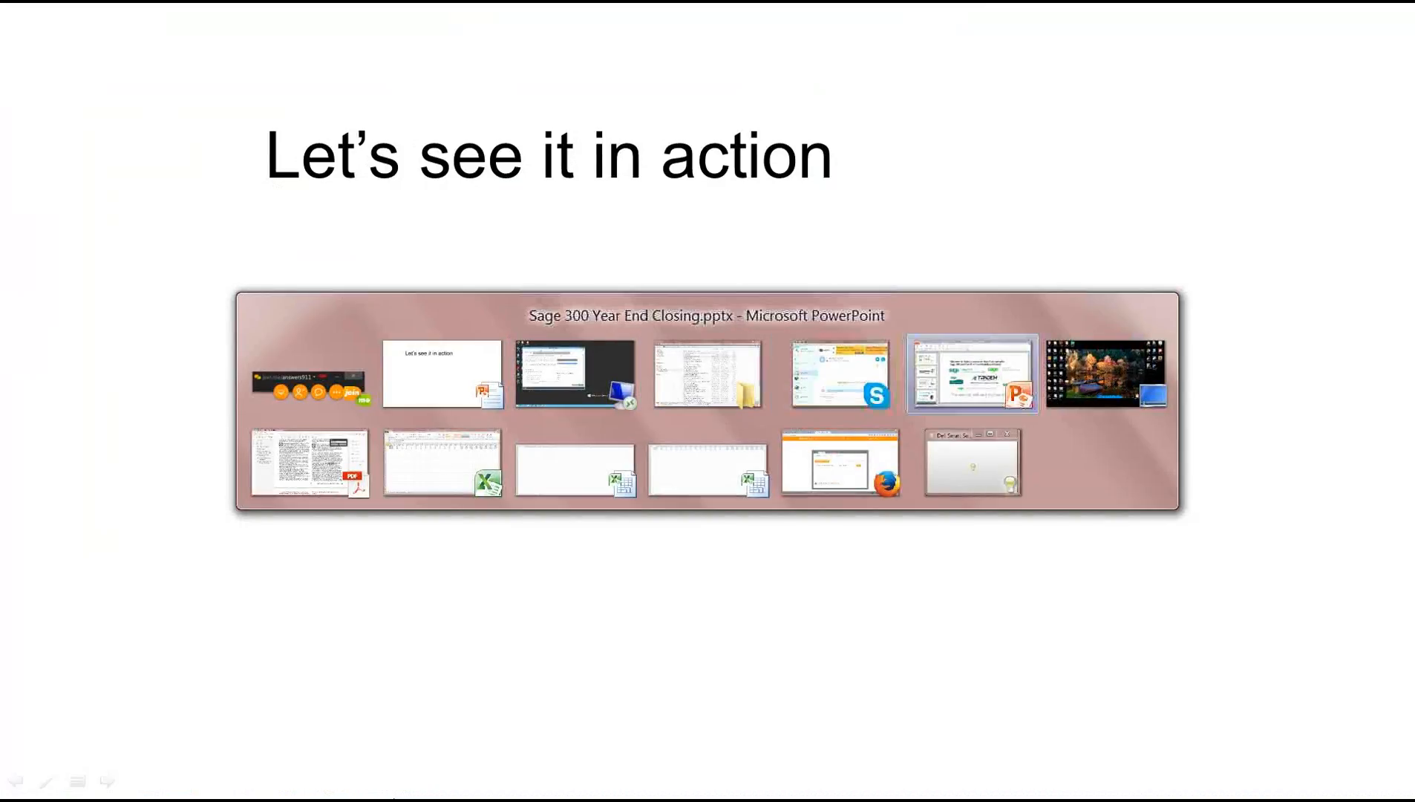
pyautogui.hotkey('alt', 'Tab')
pyautogui.hotkey('alt', 'Tab')
pyautogui.hotkey('alt', 'Tab')
pyautogui.hotkey('alt', 'Tab')
pyautogui.hotkey('alt', 'Tab')
pyautogui.hotkey('alt', 'Tab')
pyautogui.hotkey('alt', 'Tab')
pyautogui.hotkey('alt', 'Tab')
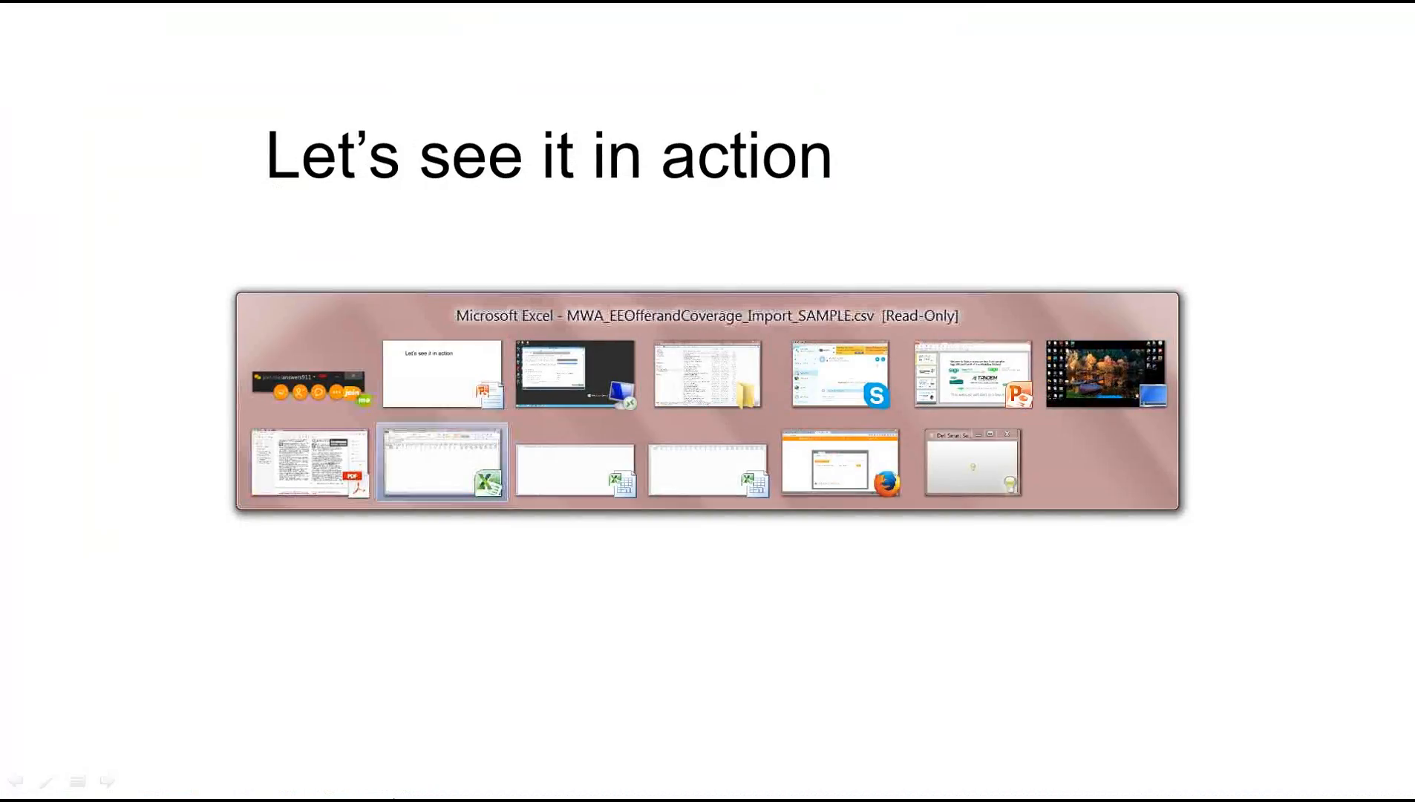
pyautogui.hotkey('alt', 'Tab')
pyautogui.hotkey('alt', 'Tab')
pyautogui.hotkey('alt', 'Tab')
pyautogui.hotkey('alt', 'Tab')
pyautogui.hotkey('alt', 'Tab')
pyautogui.hotkey('alt', 'Tab')
pyautogui.hotkey('alt', 'Tab')
pyautogui.hotkey('alt', 'Tab')
pyautogui.hotkey('alt', 'Tab')
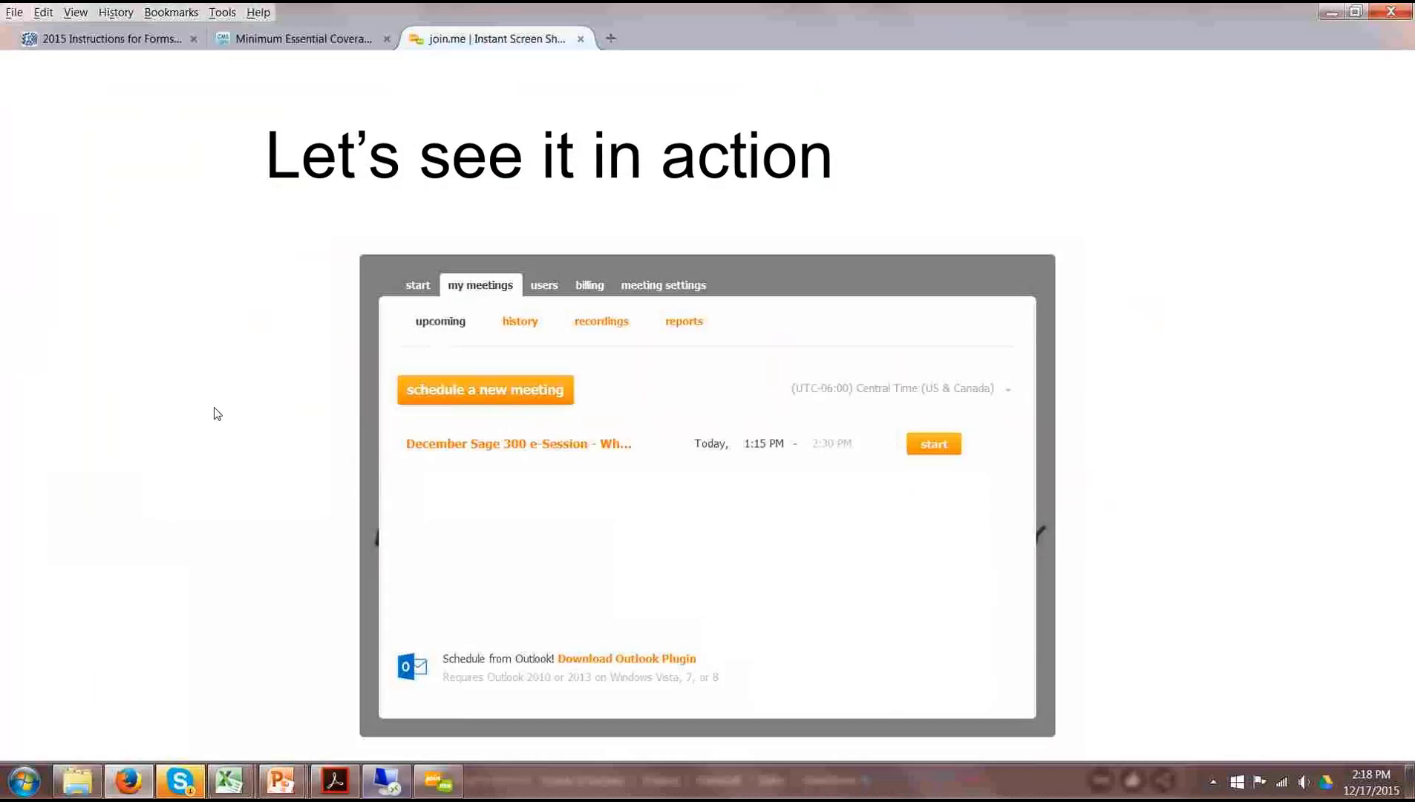
# View the CMS Minimum Essential Coverage page from its beginning
pyautogui.click(264, 38)
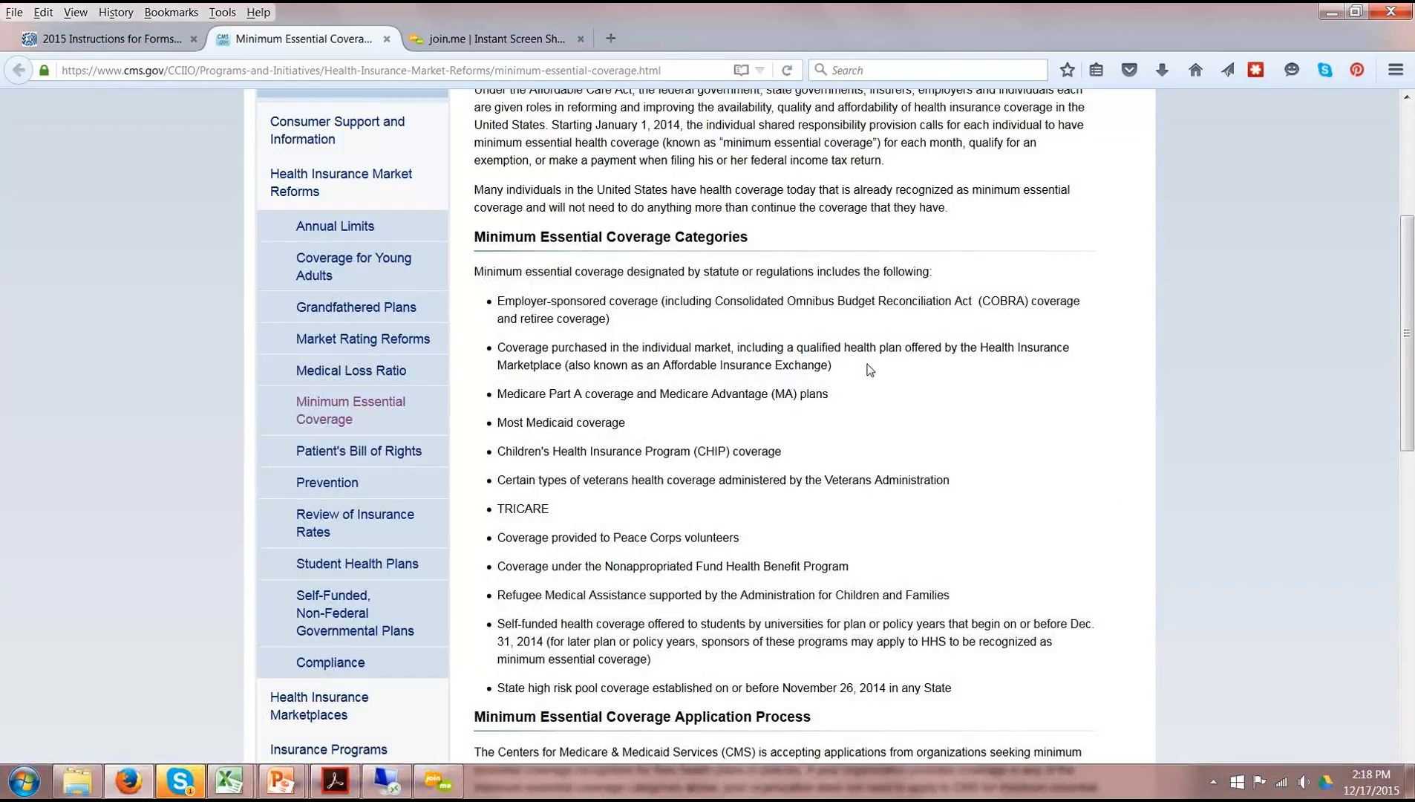
pyautogui.scroll(5, 869, 367)
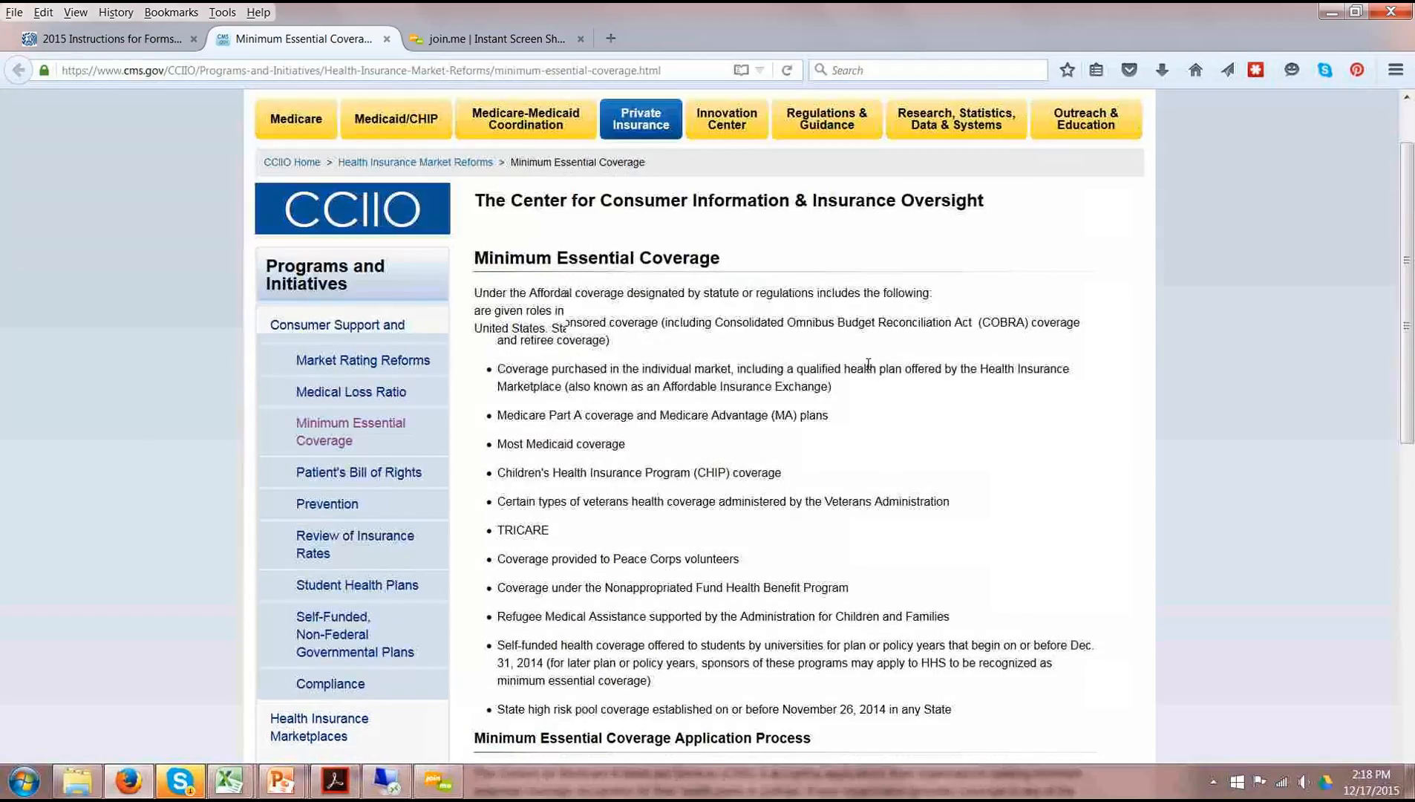
pyautogui.scroll(2, 870, 366)
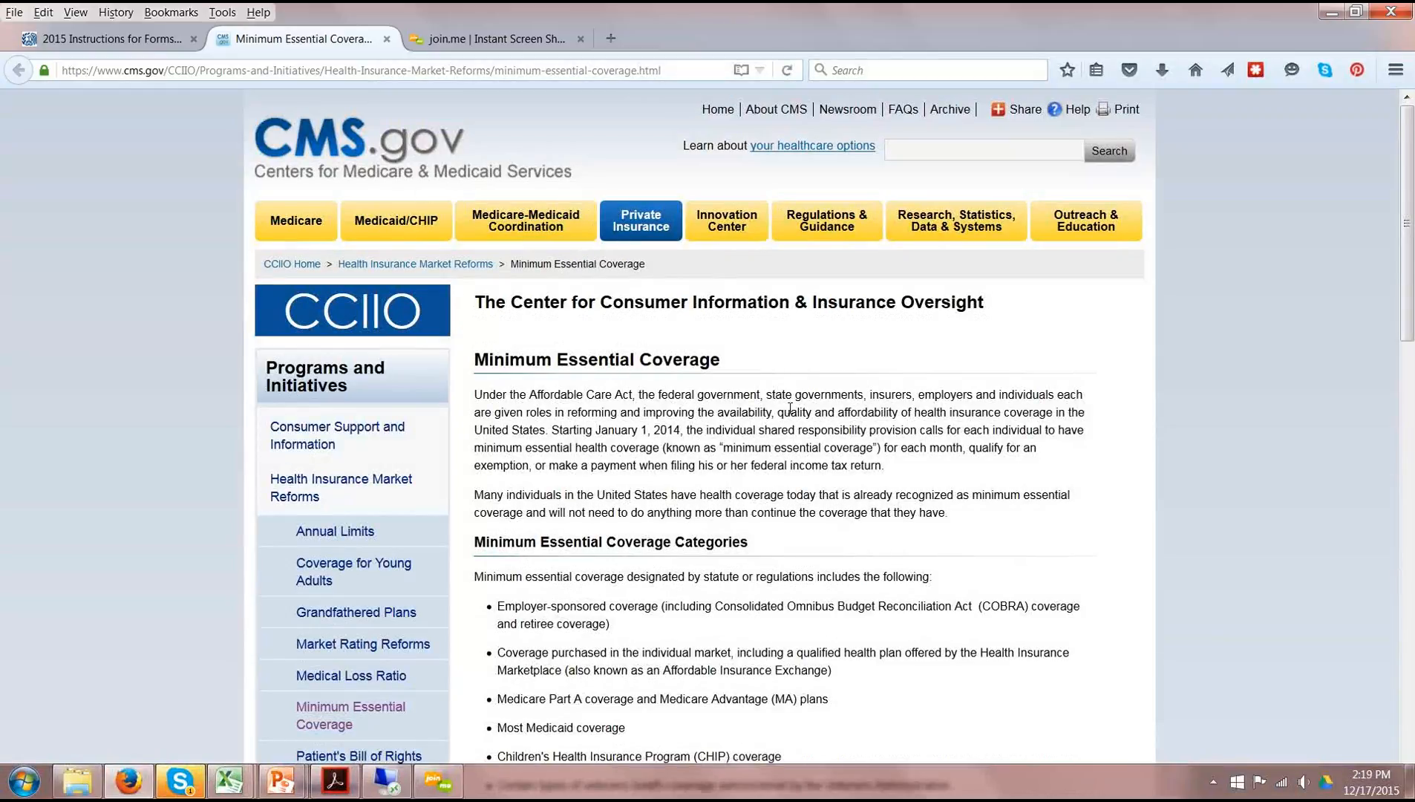
# Read through the minimum essential coverage categories and application process on the CMS page, then return to its beginning
pyautogui.scroll(-3, 793, 415)
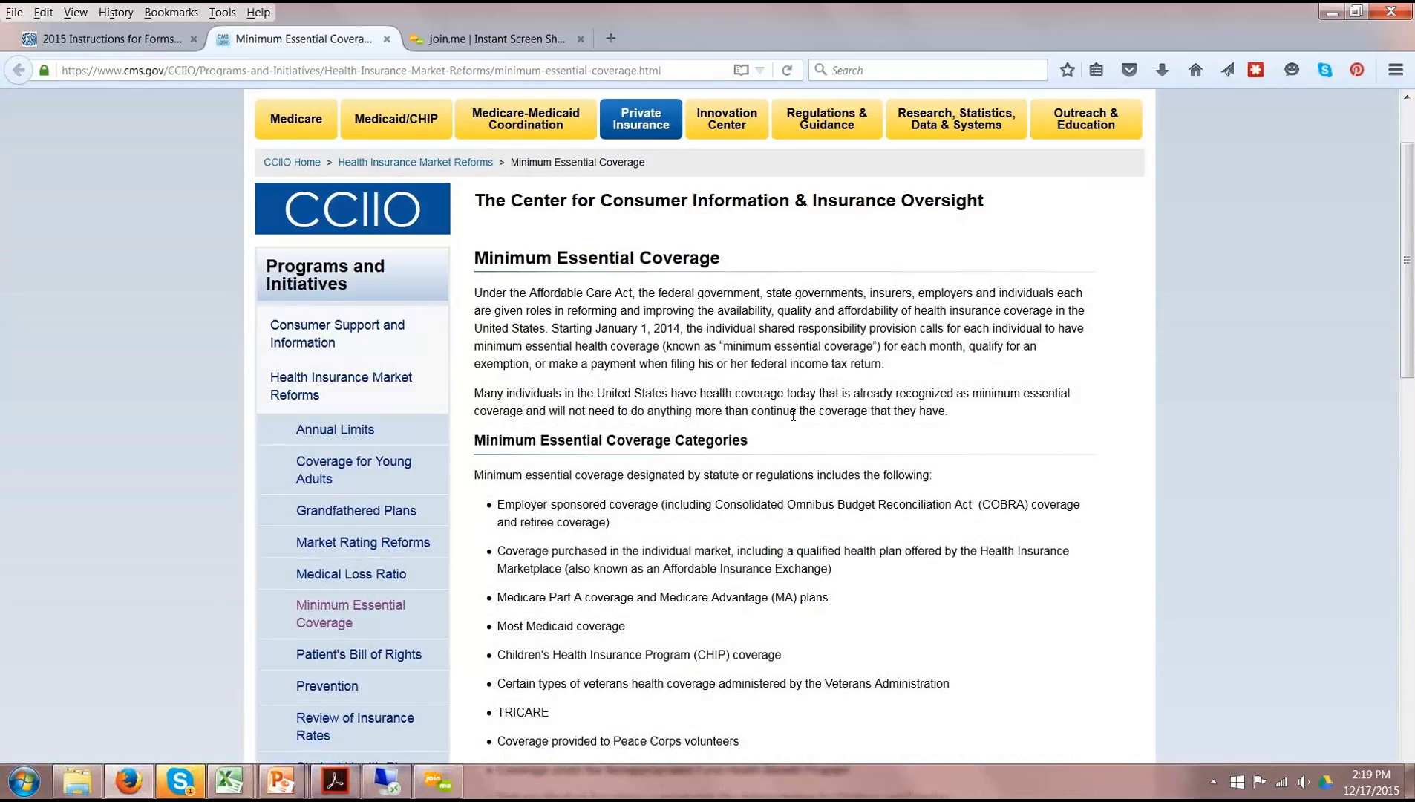
pyautogui.scroll(-9, 793, 415)
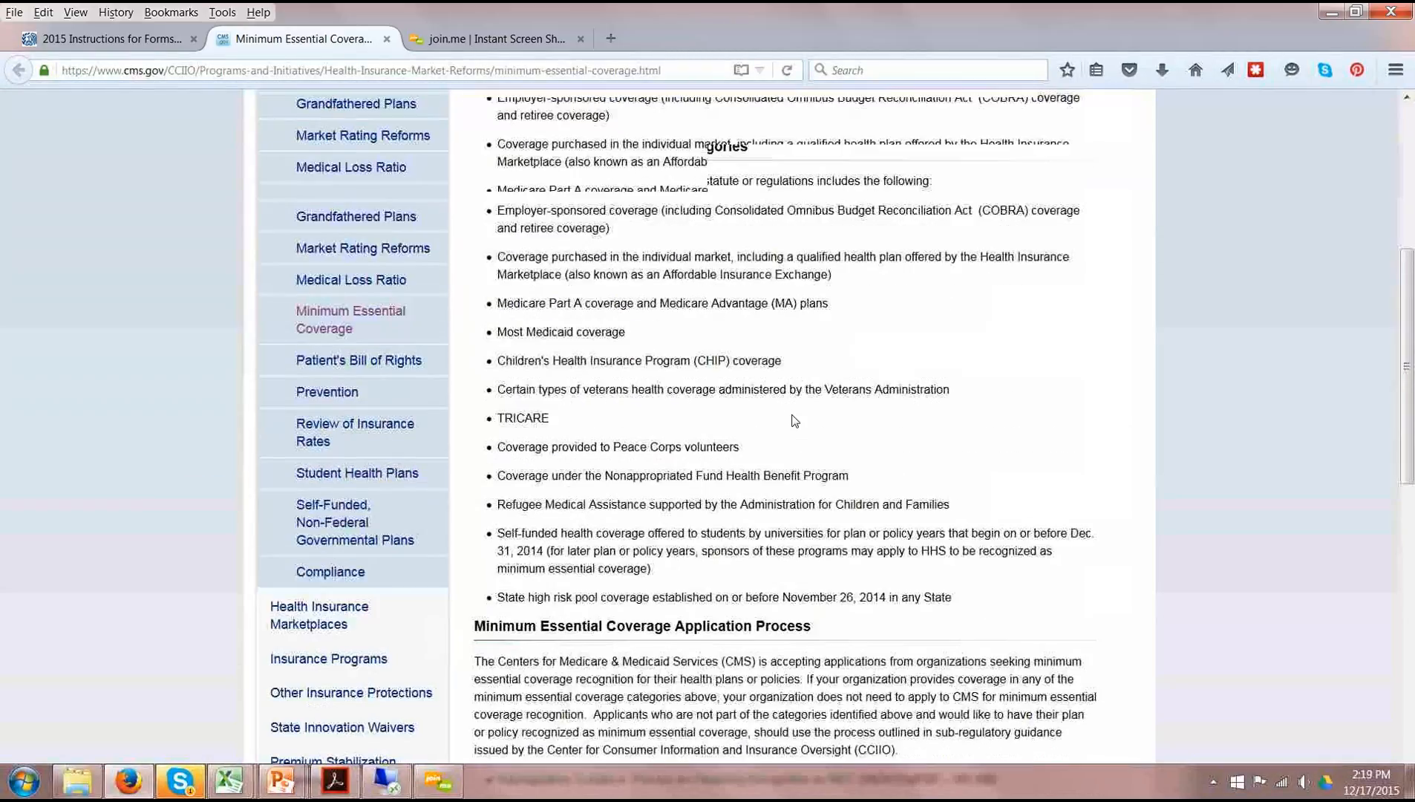
pyautogui.scroll(-6, 795, 421)
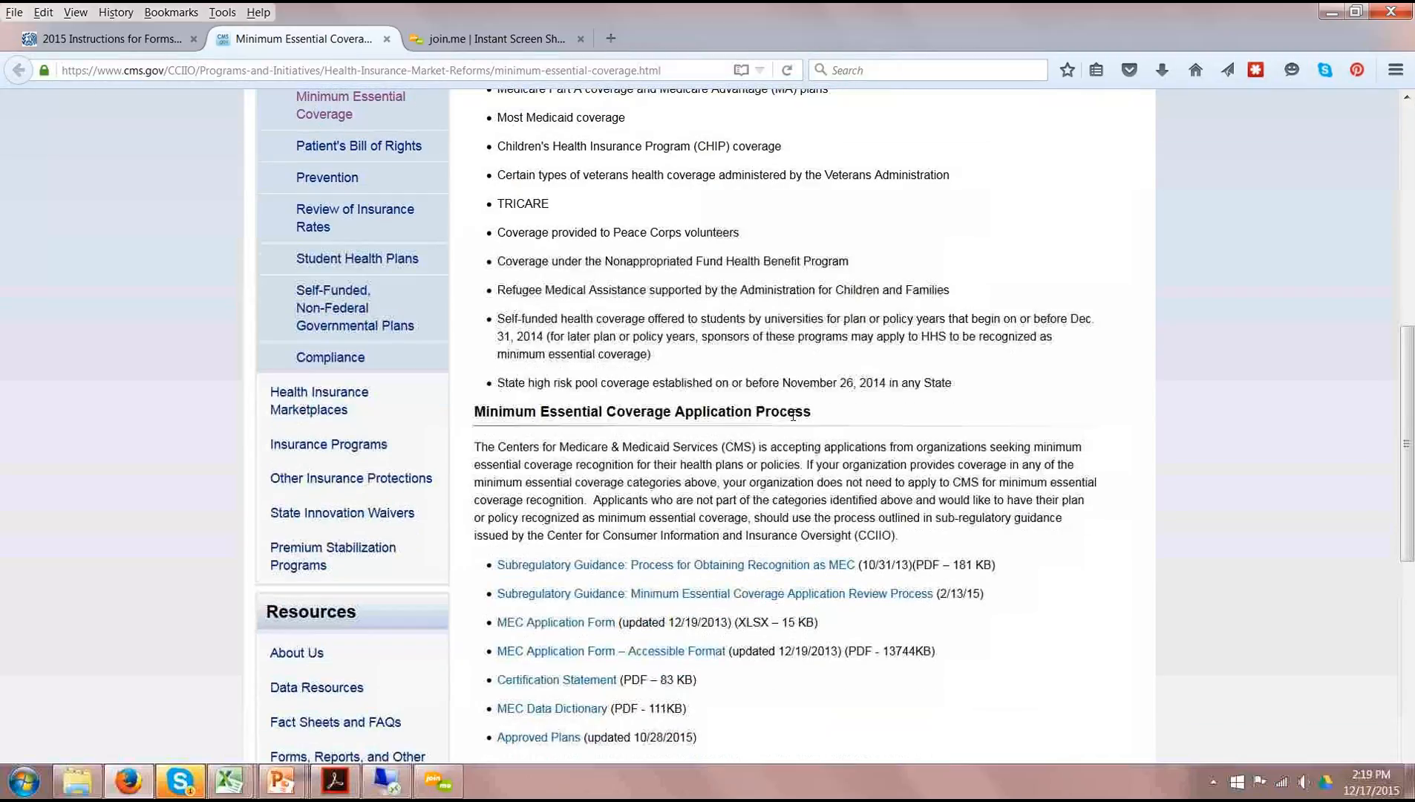
pyautogui.scroll(14, 793, 415)
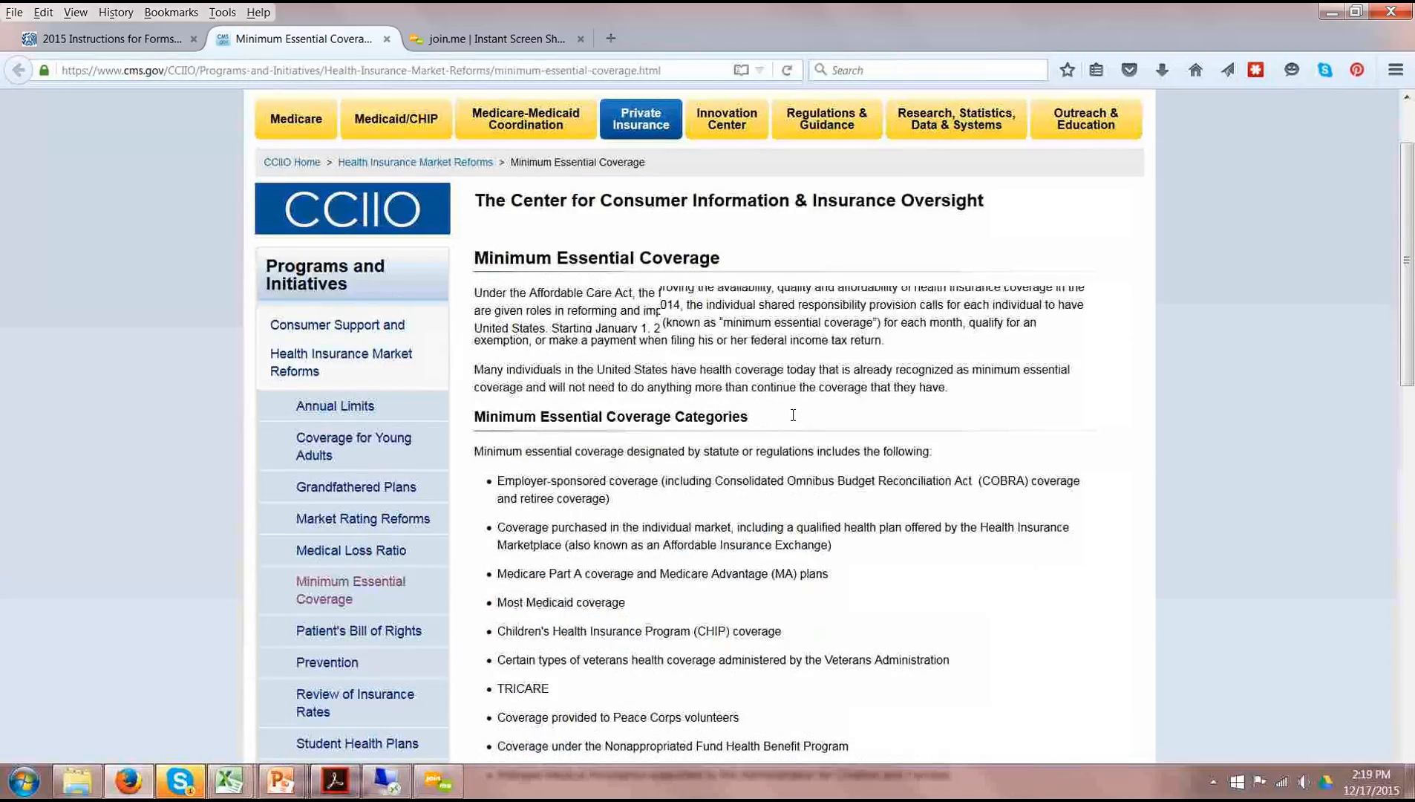
pyautogui.scroll(3, 793, 415)
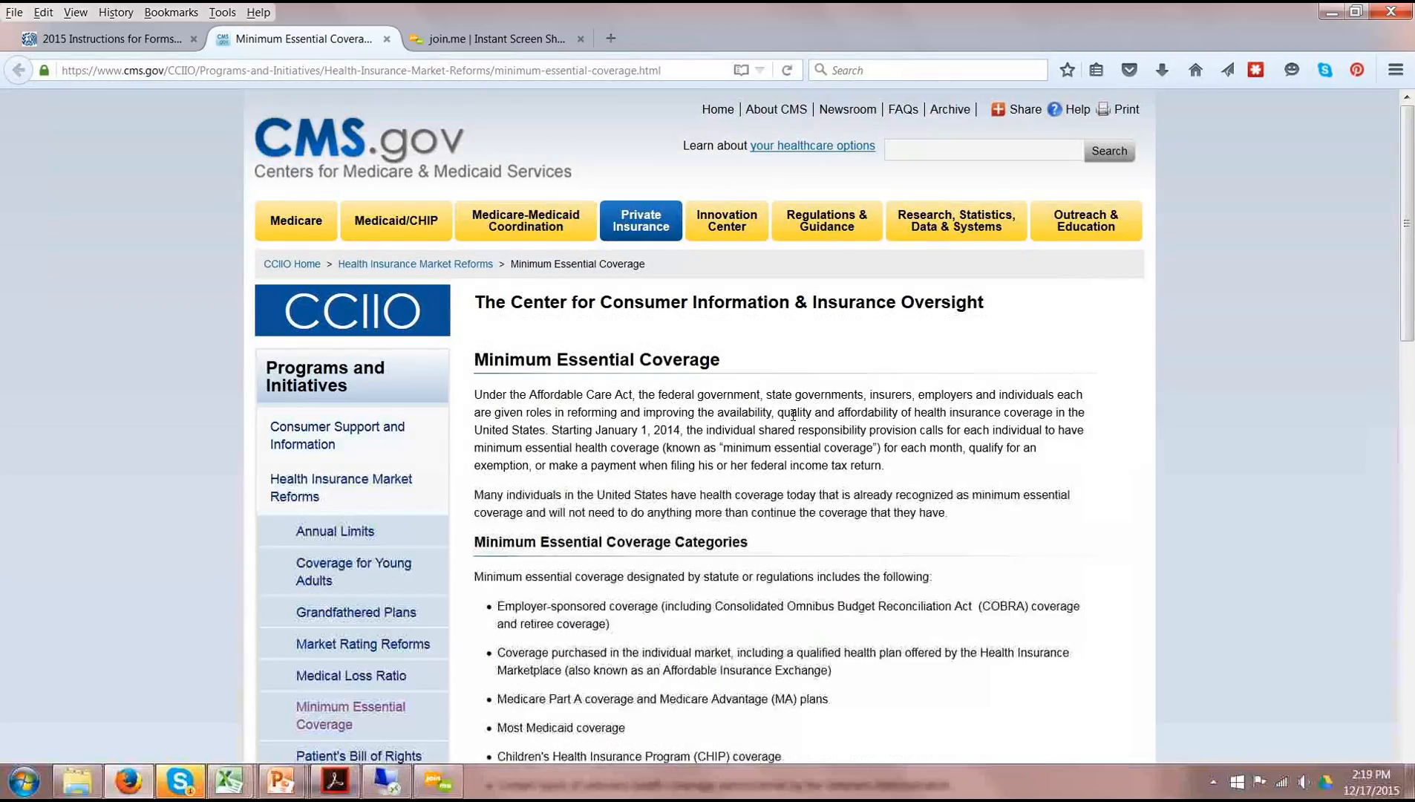
pyautogui.click(907, 147)
# Switch to the remote session, view the analyzer's Offer of Coverage code choices, and minimize the session
pyautogui.click(440, 781)
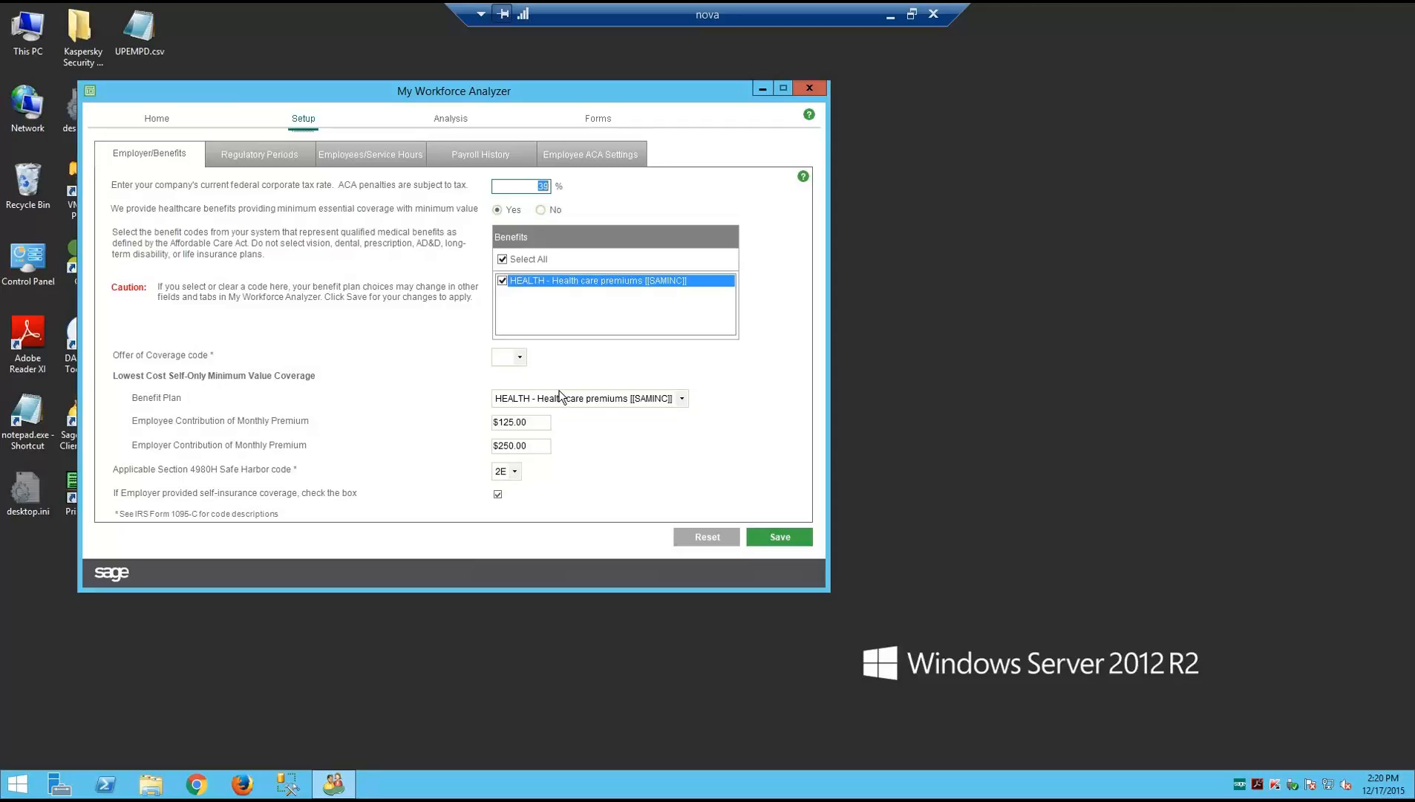
pyautogui.click(521, 357)
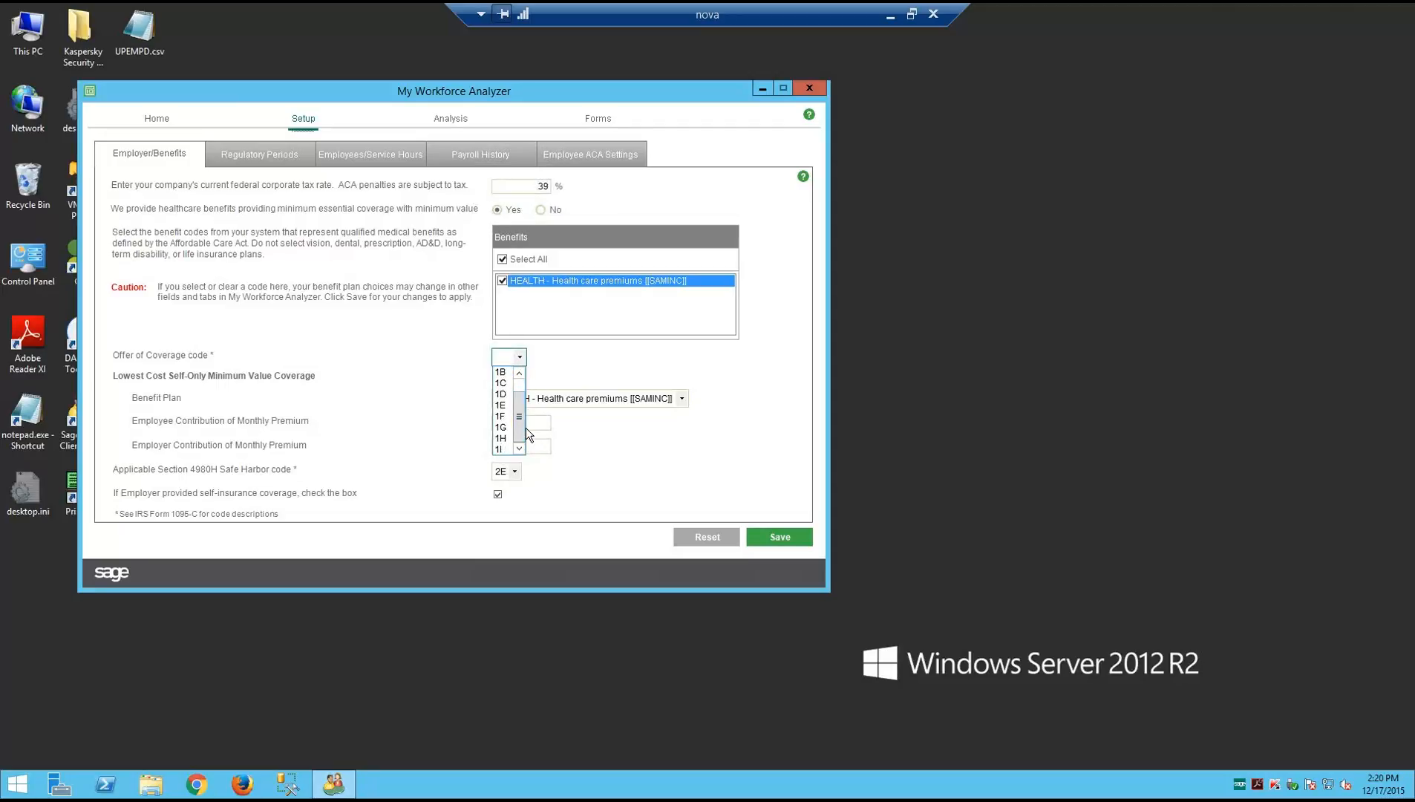
pyautogui.click(889, 15)
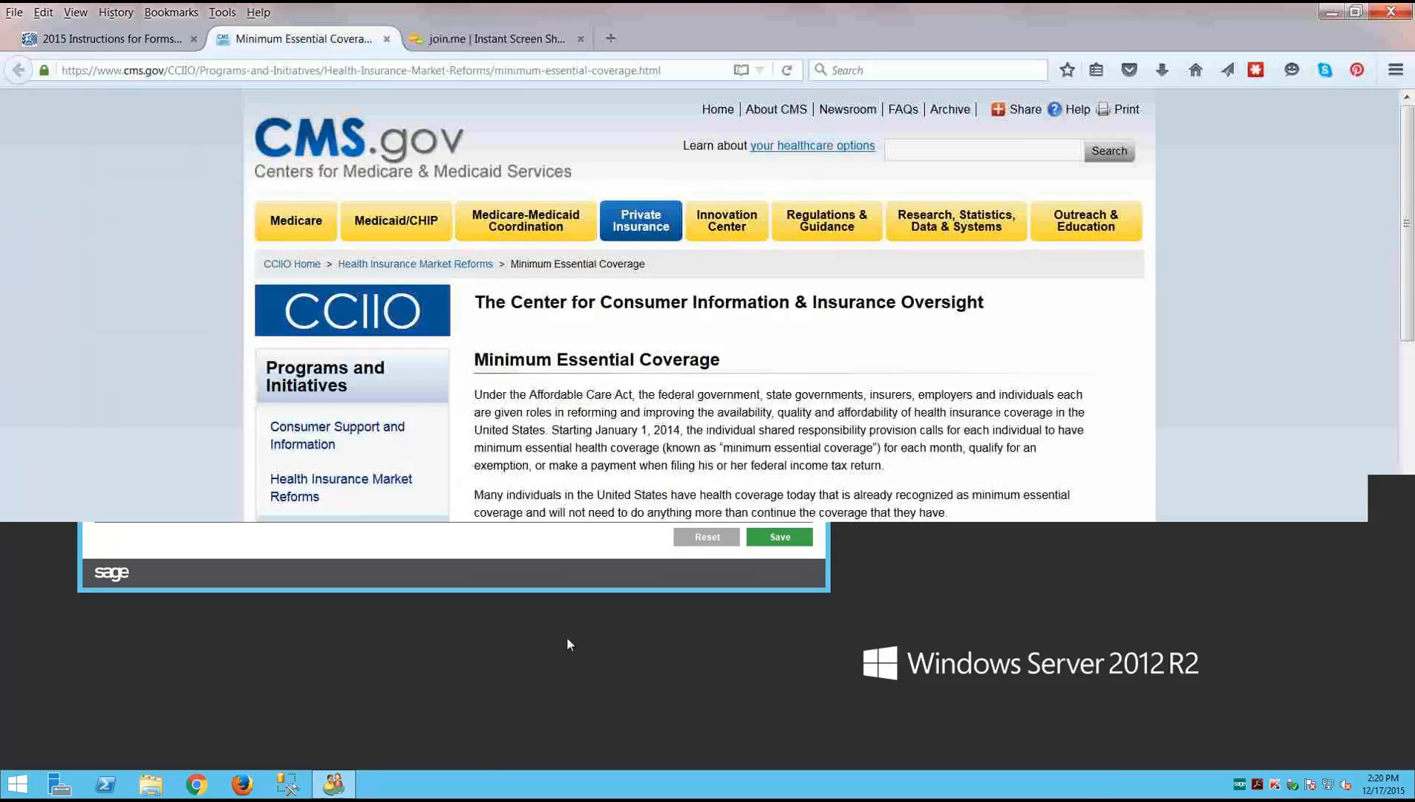
# Switch to Adobe Acrobat Reader and highlight the 1B through 1H code descriptions in the 1094-C and 1095-C instructions
pyautogui.click(335, 781)
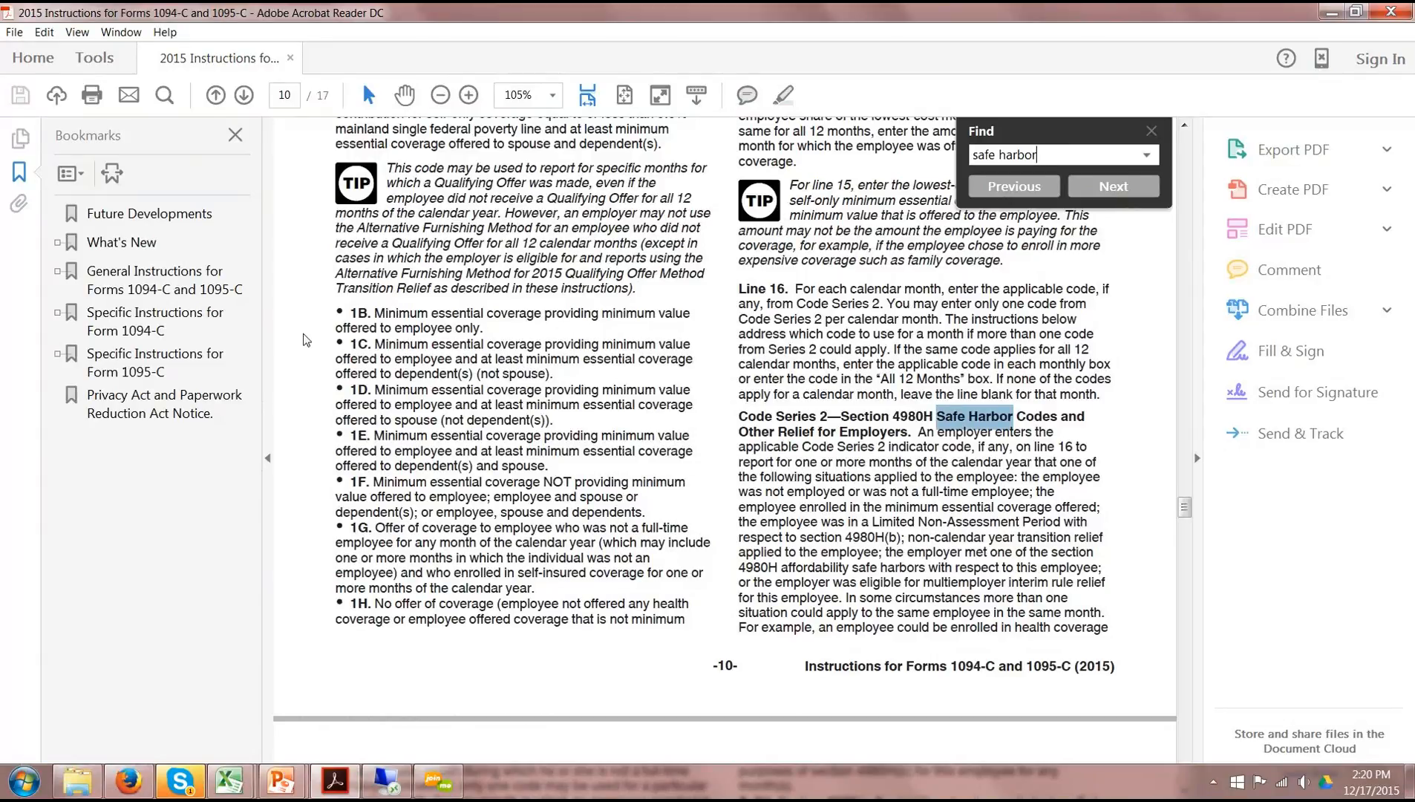
pyautogui.moveTo(337, 325); pyautogui.dragTo(528, 626)
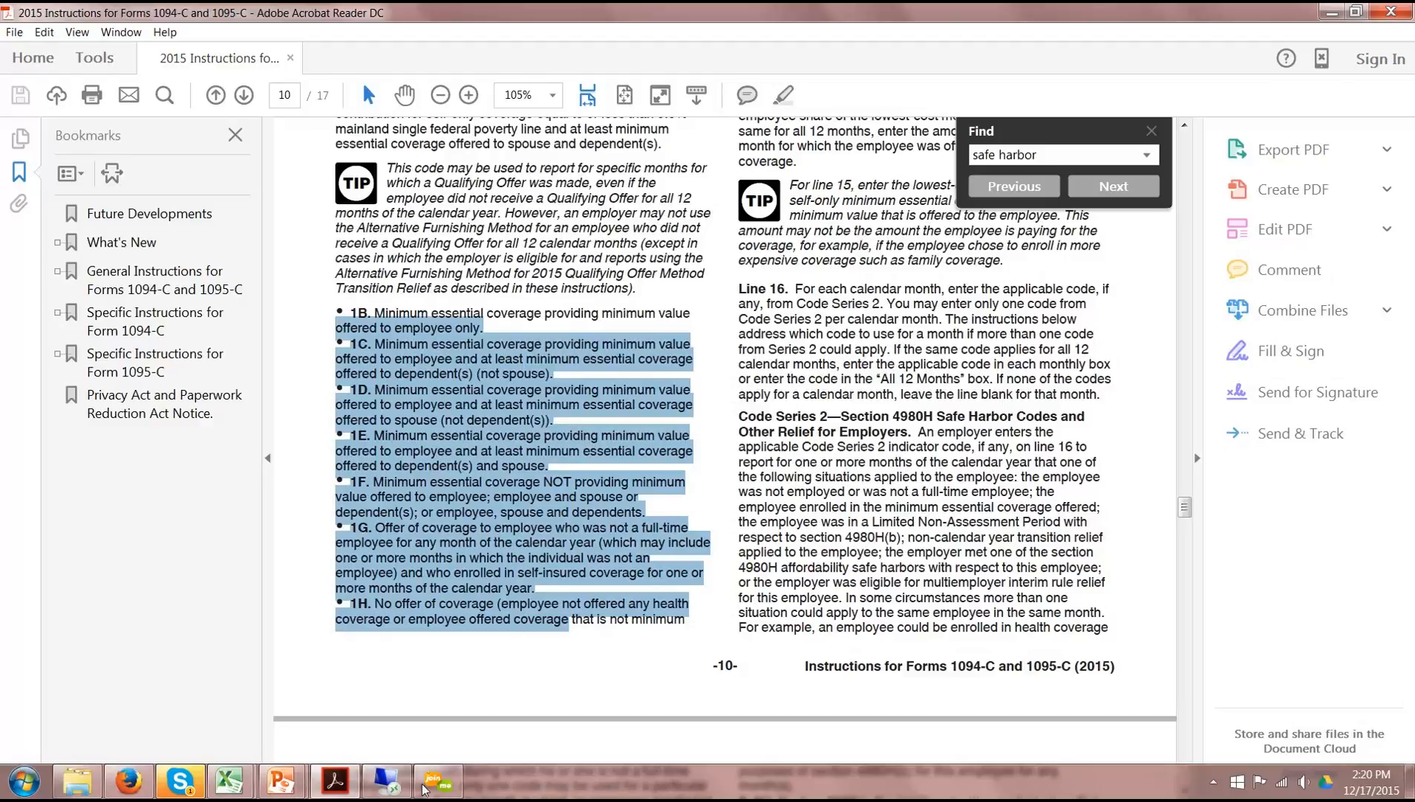
pyautogui.moveTo(431, 792)
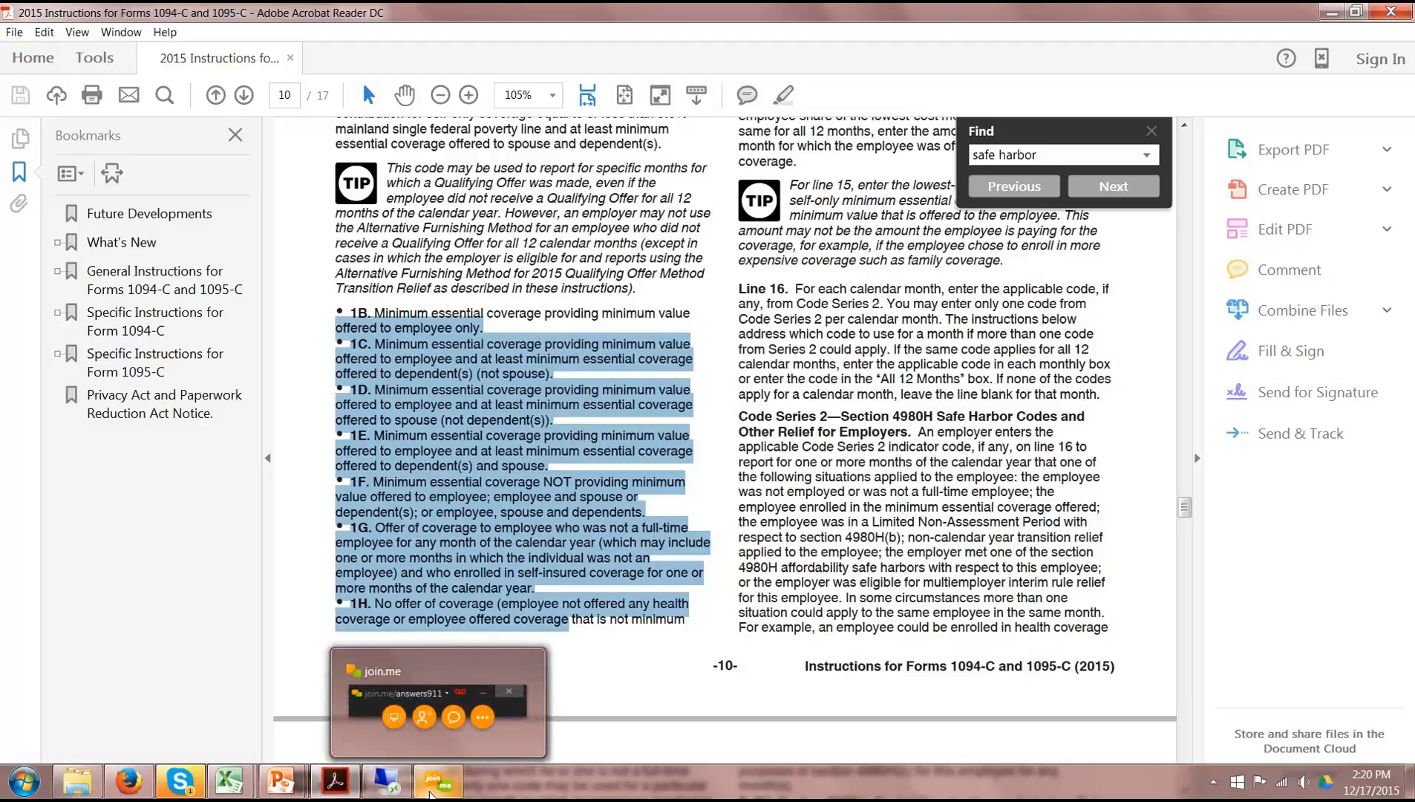
# Switch back to the remote session and set the Offer of Coverage code to 1A
pyautogui.click(384, 782)
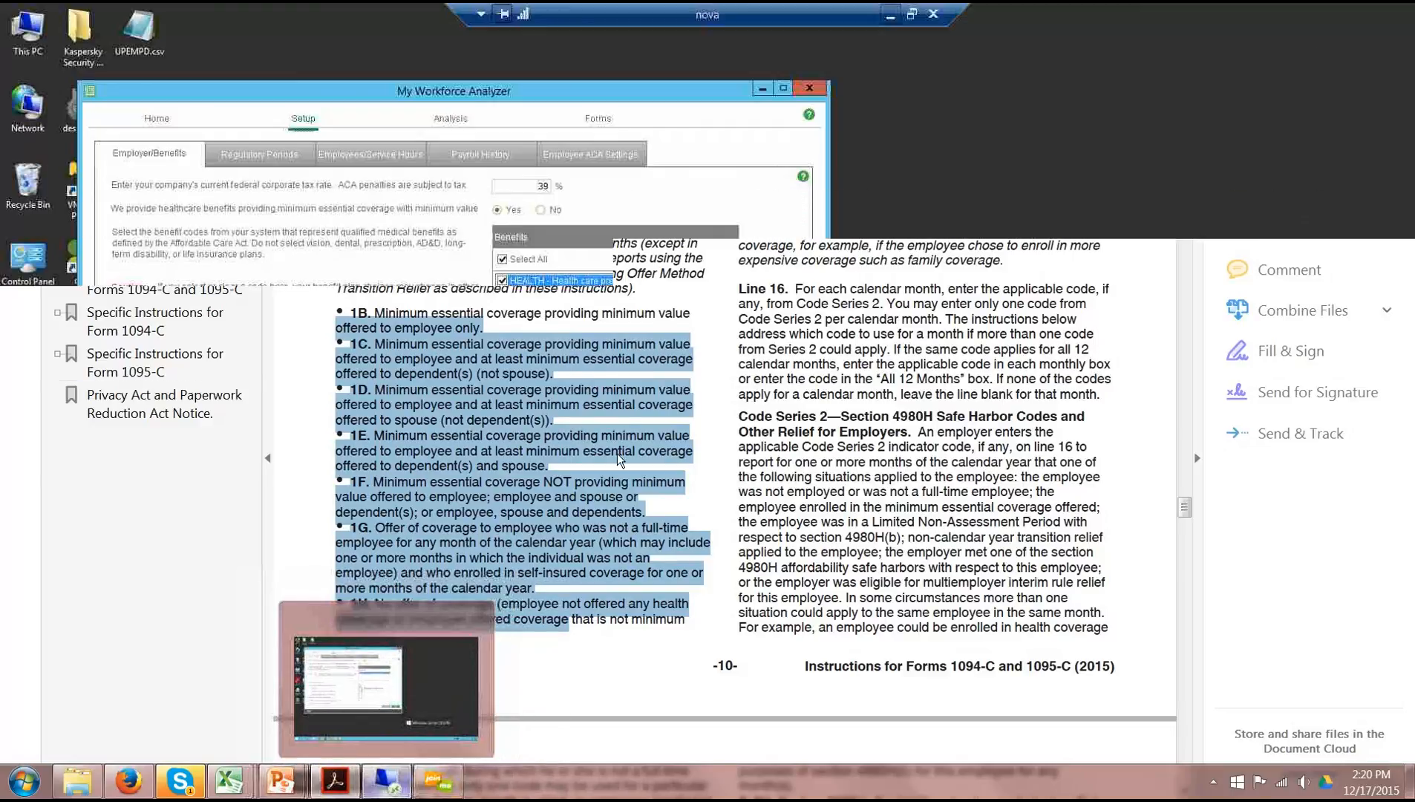
pyautogui.click(519, 357)
pyautogui.click(502, 370)
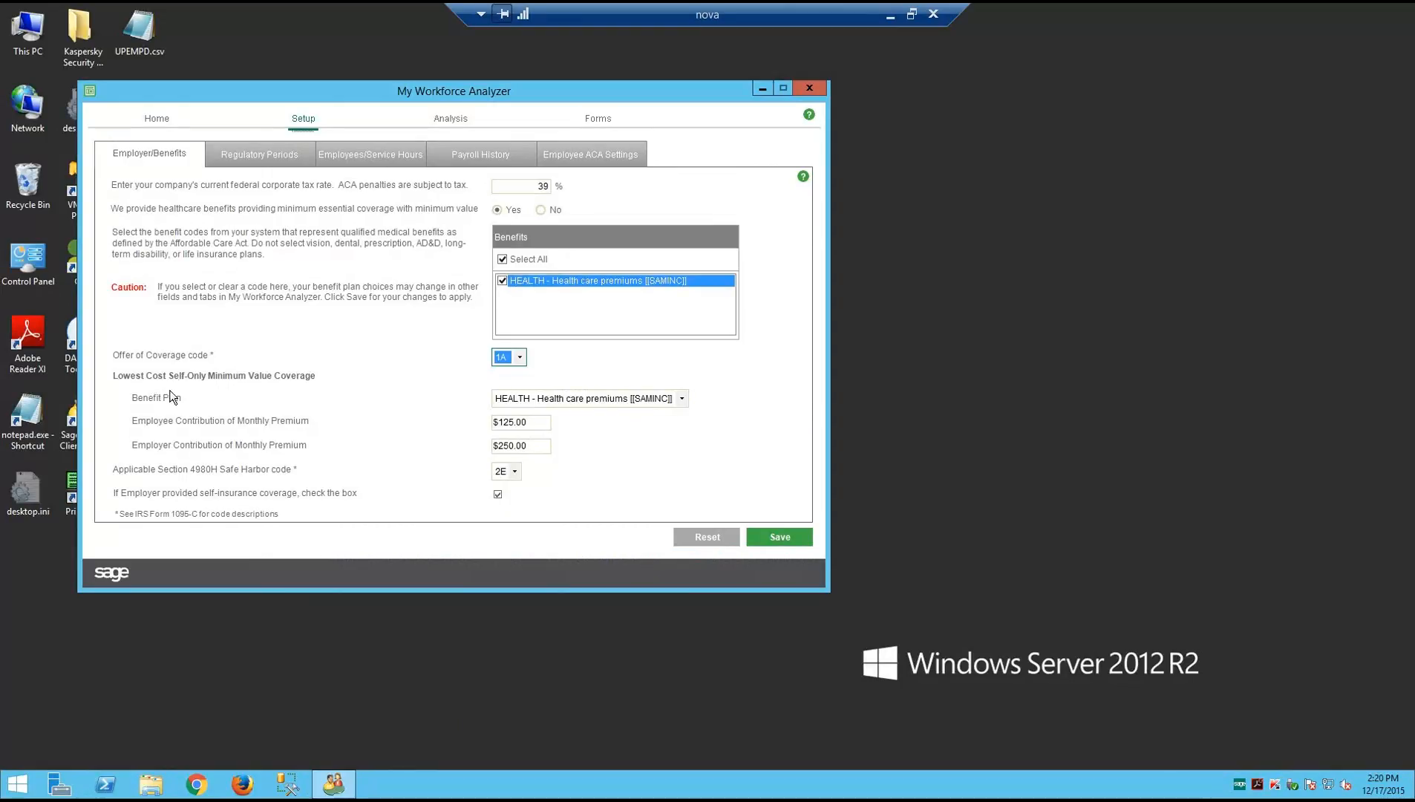
# Review the lowest-cost benefit plan choices and select the employee and employer monthly premium contribution values
pyautogui.click(681, 400)
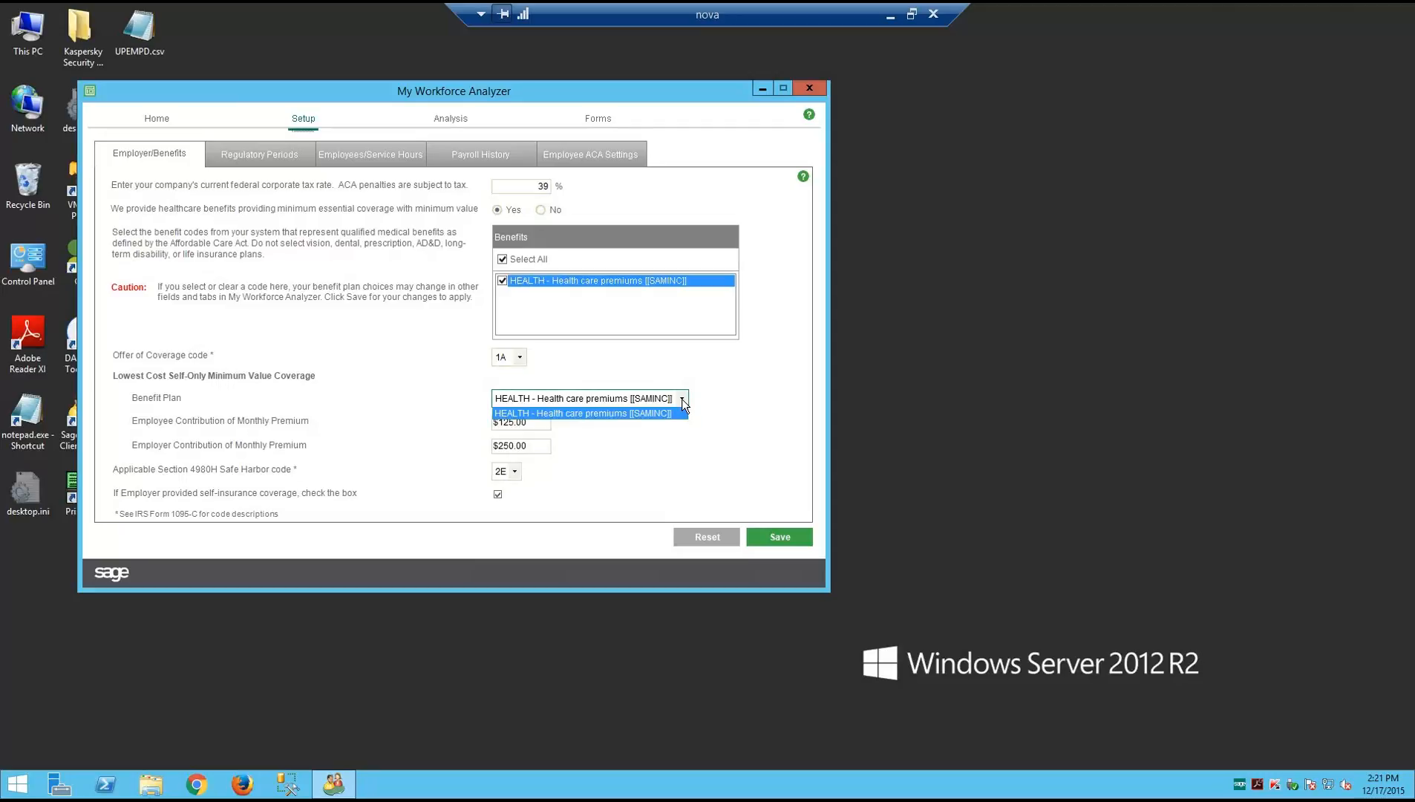
pyautogui.click(681, 400)
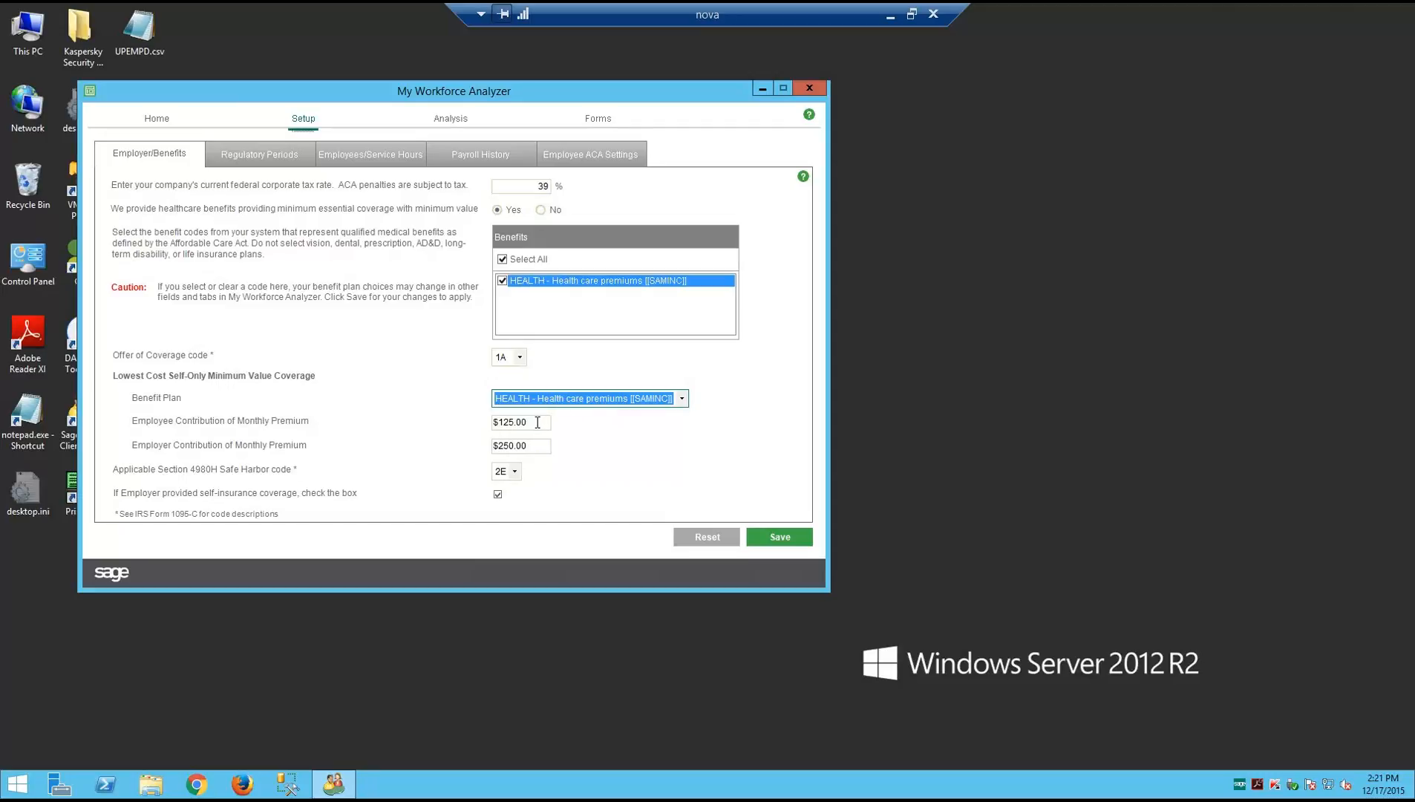
pyautogui.click(501, 424)
pyautogui.moveTo(501, 425); pyautogui.dragTo(485, 426)
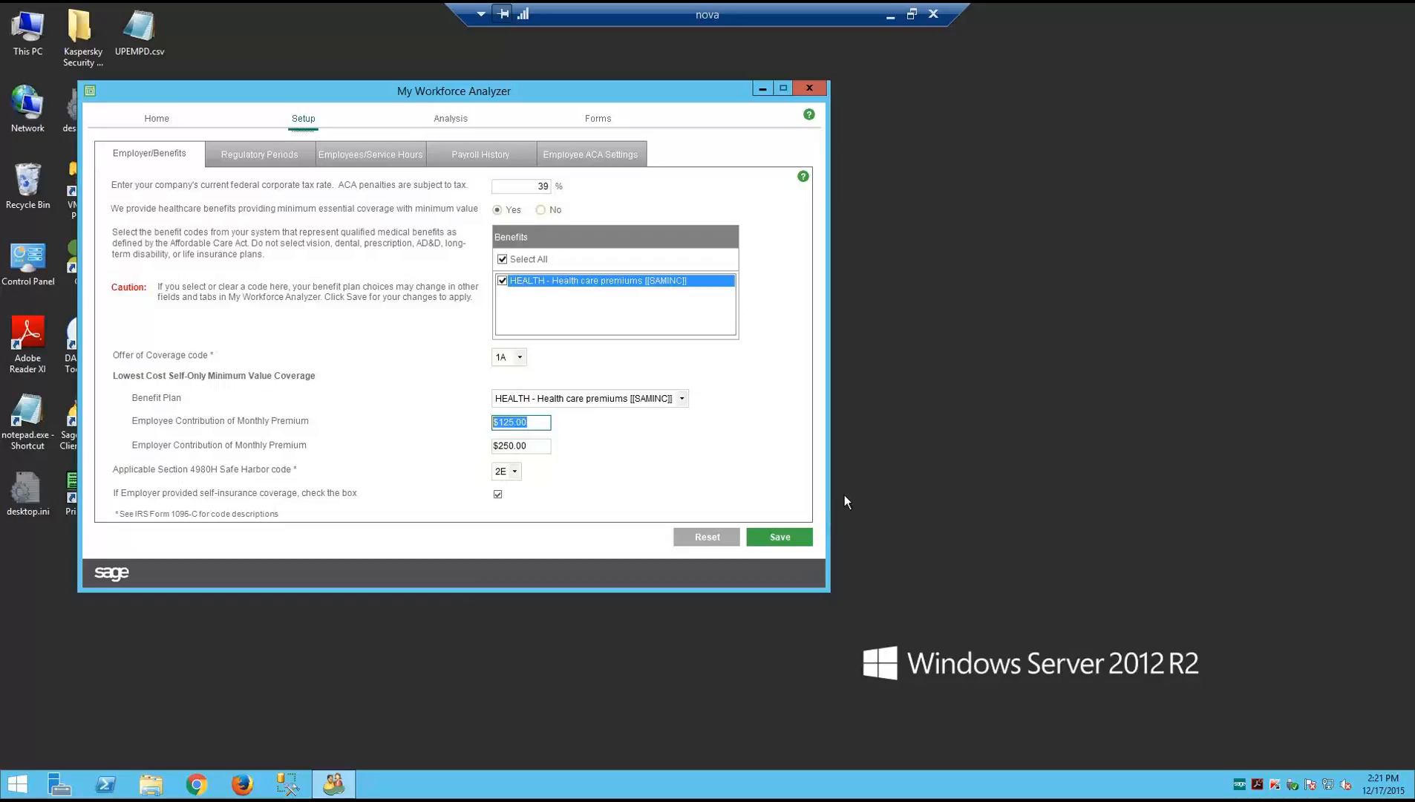
pyautogui.click(531, 447)
pyautogui.moveTo(531, 447); pyautogui.dragTo(443, 445)
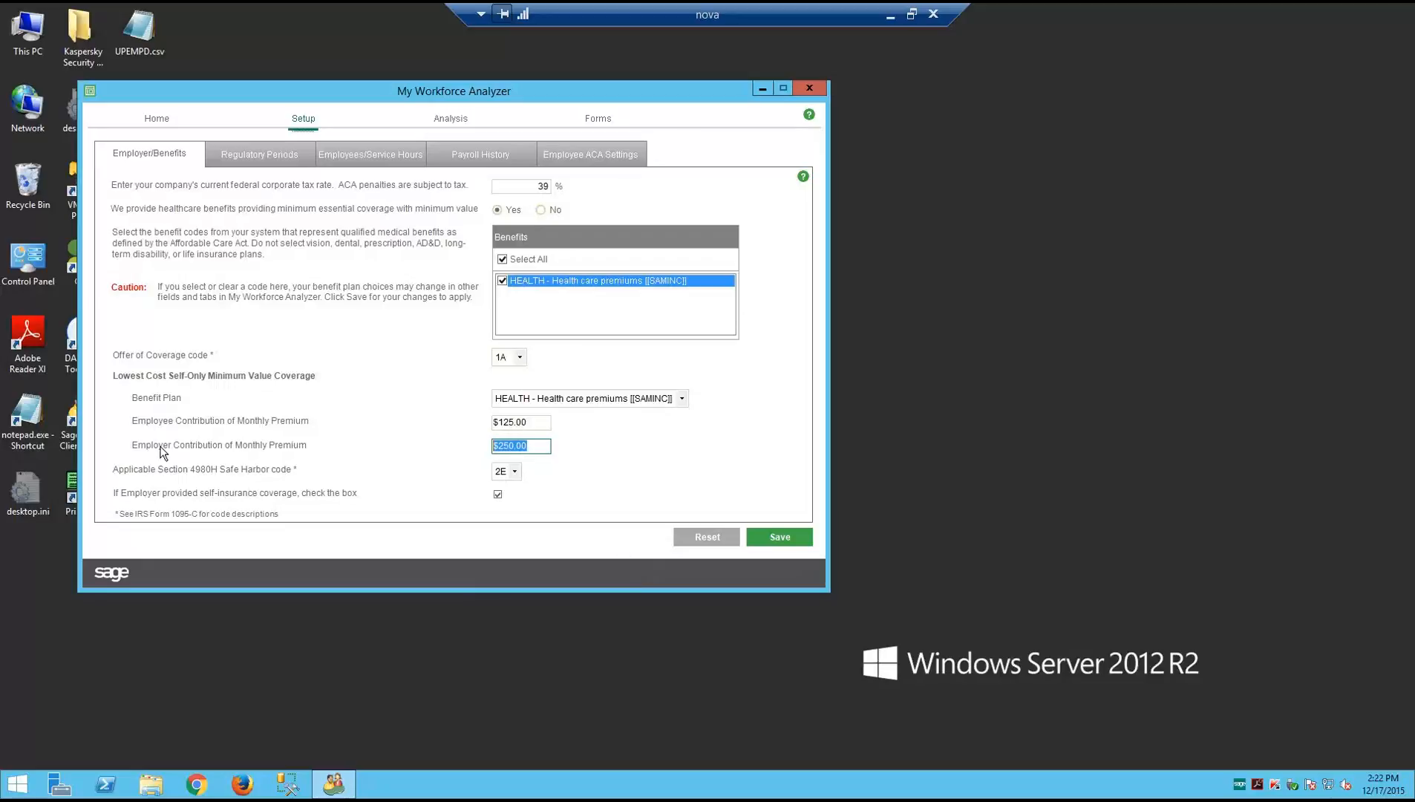
# View the Section 4980H Safe Harbor code description and choices, and minimize the remote session
pyautogui.moveTo(192, 473)
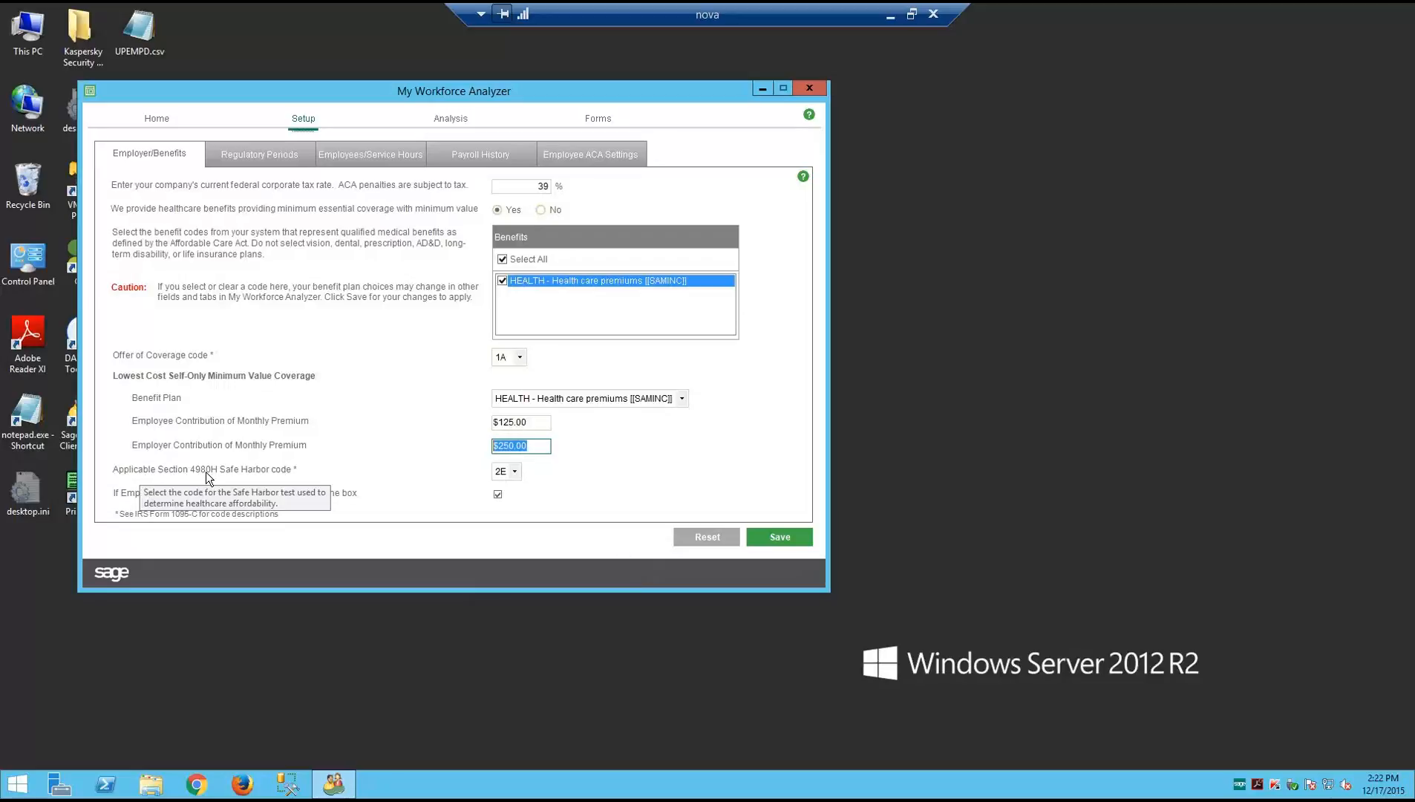
pyautogui.click(517, 473)
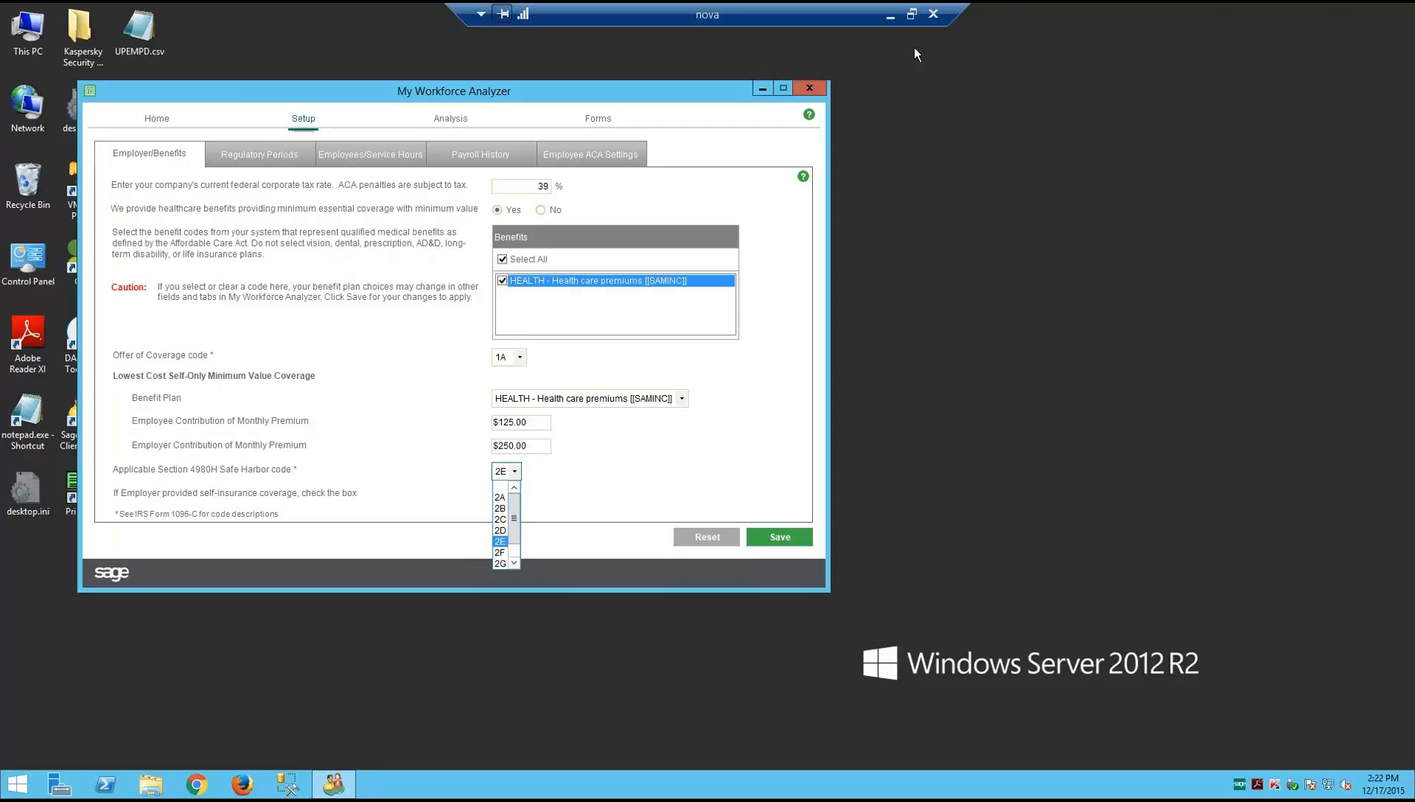
pyautogui.click(890, 14)
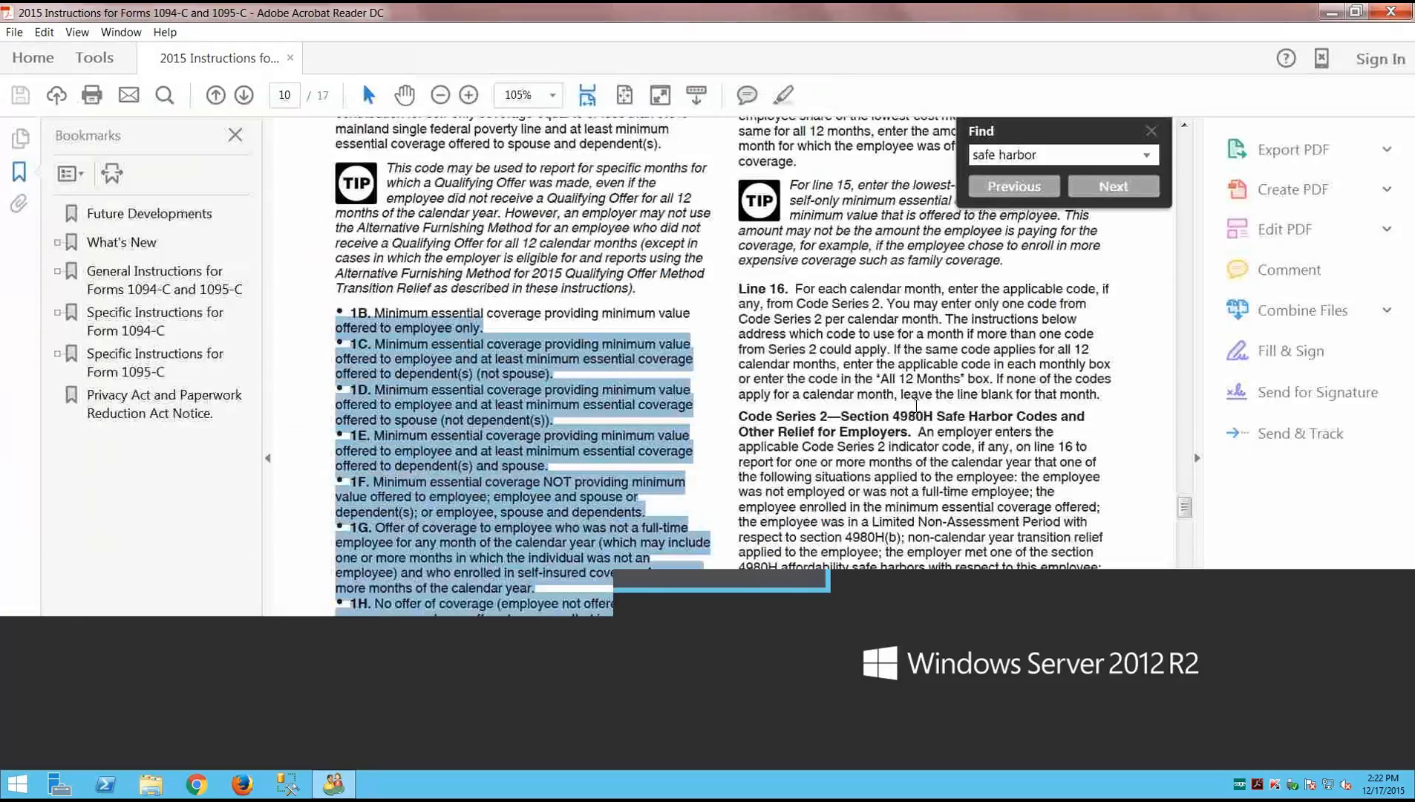
# Highlight and read the Code Series 2 Section 4980H Safe Harbor section and its 2A and 2B code descriptions in the PDF
pyautogui.click(945, 439)
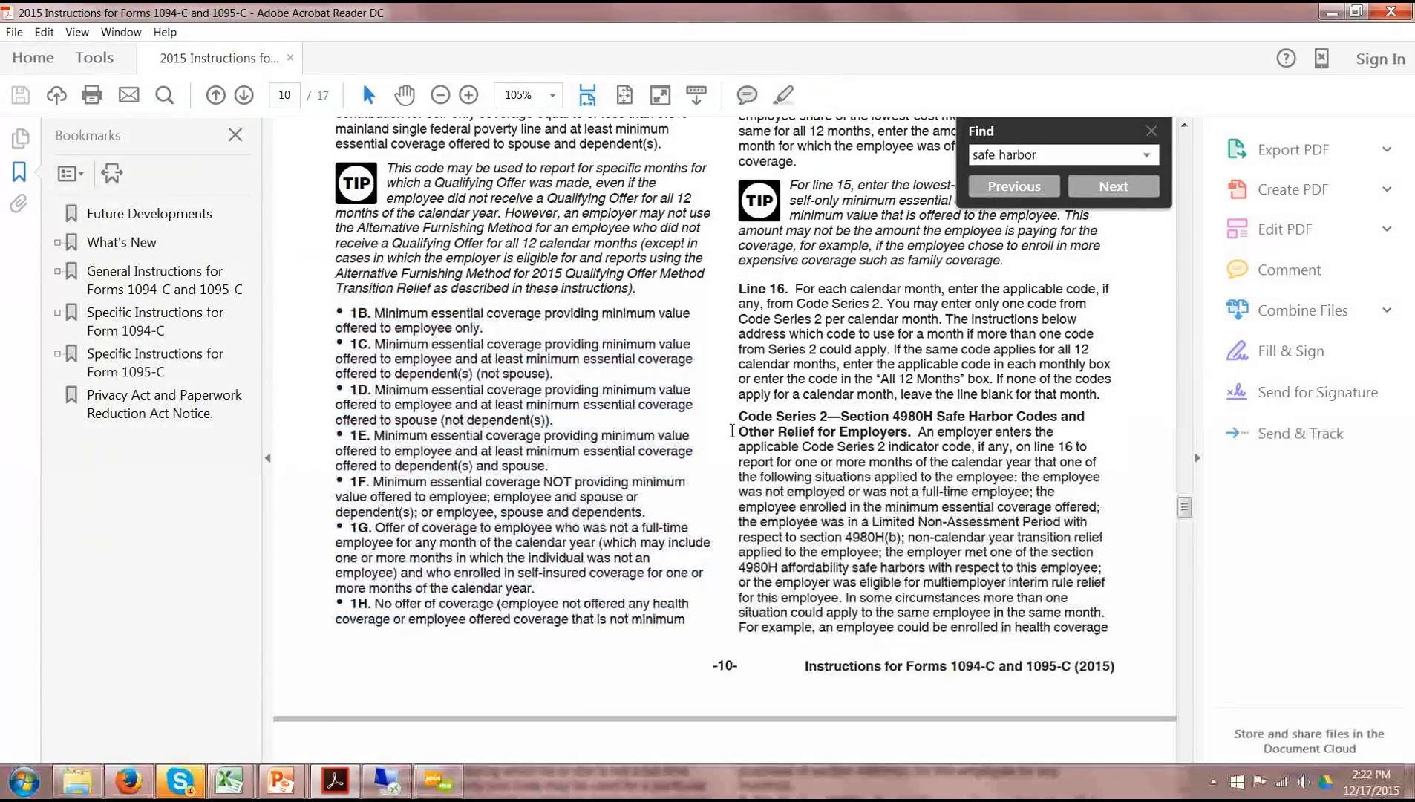
pyautogui.moveTo(741, 417); pyautogui.dragTo(1007, 615)
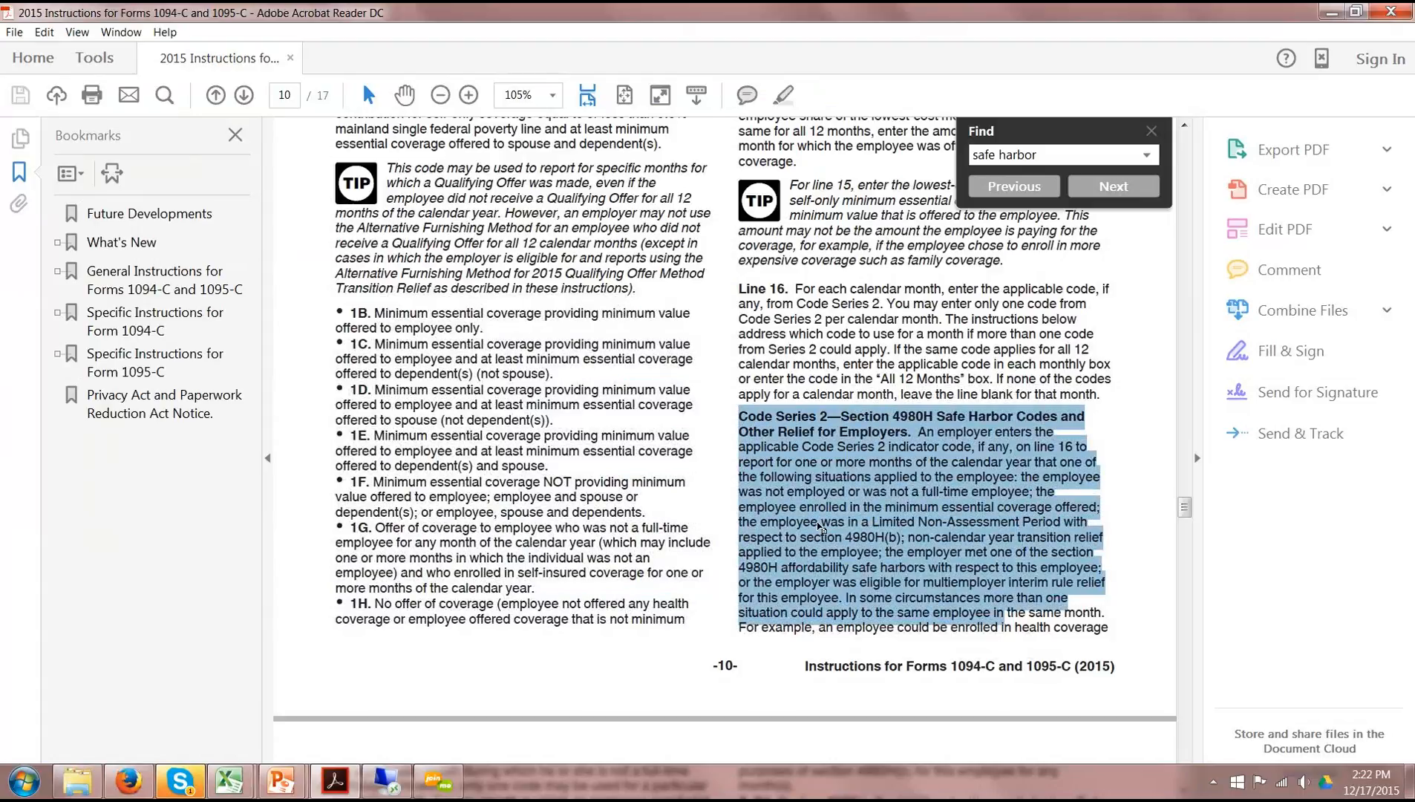
pyautogui.scroll(-1, 819, 529)
pyautogui.scroll(-15, 819, 529)
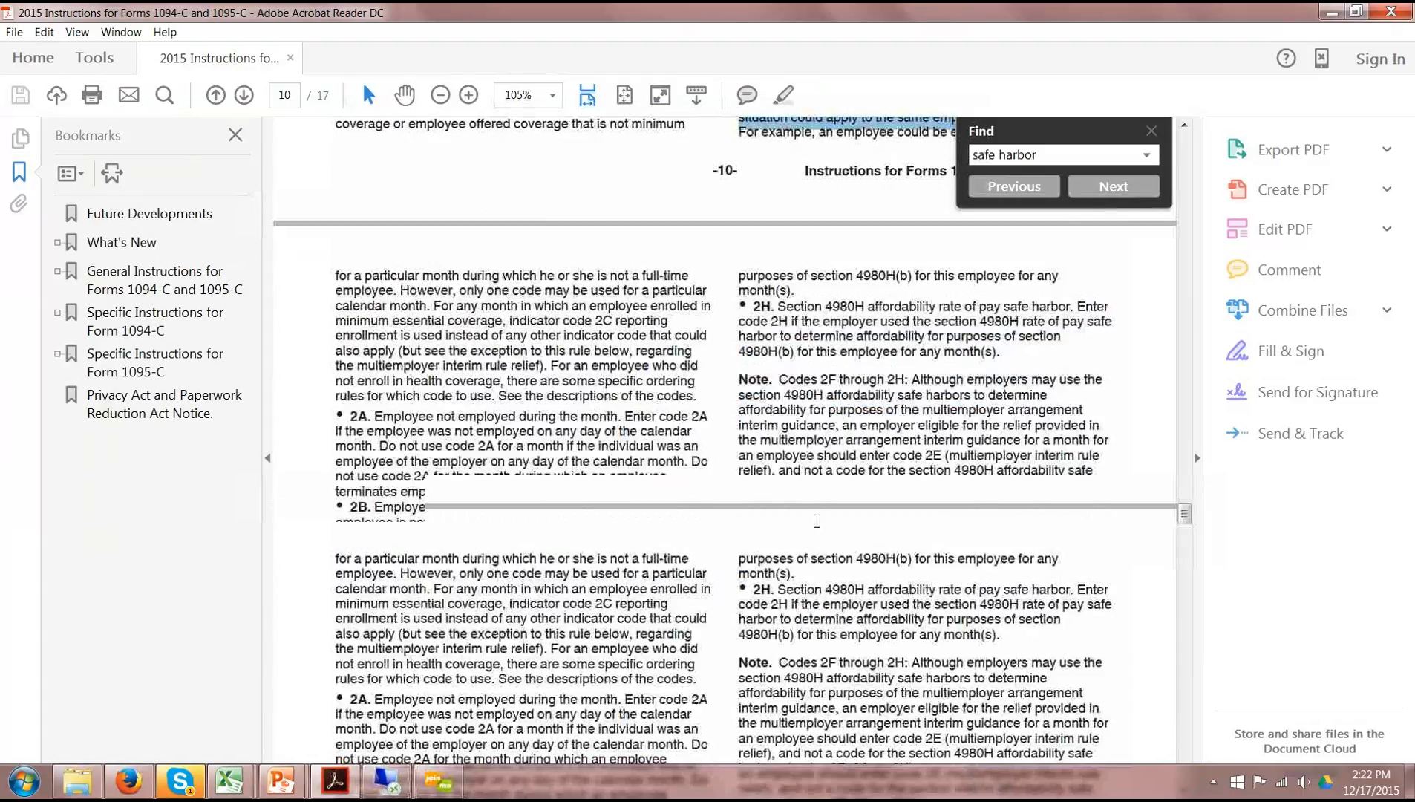
pyautogui.moveTo(340, 267); pyautogui.dragTo(443, 538)
pyautogui.scroll(-1, 443, 539)
pyautogui.scroll(-3, 444, 539)
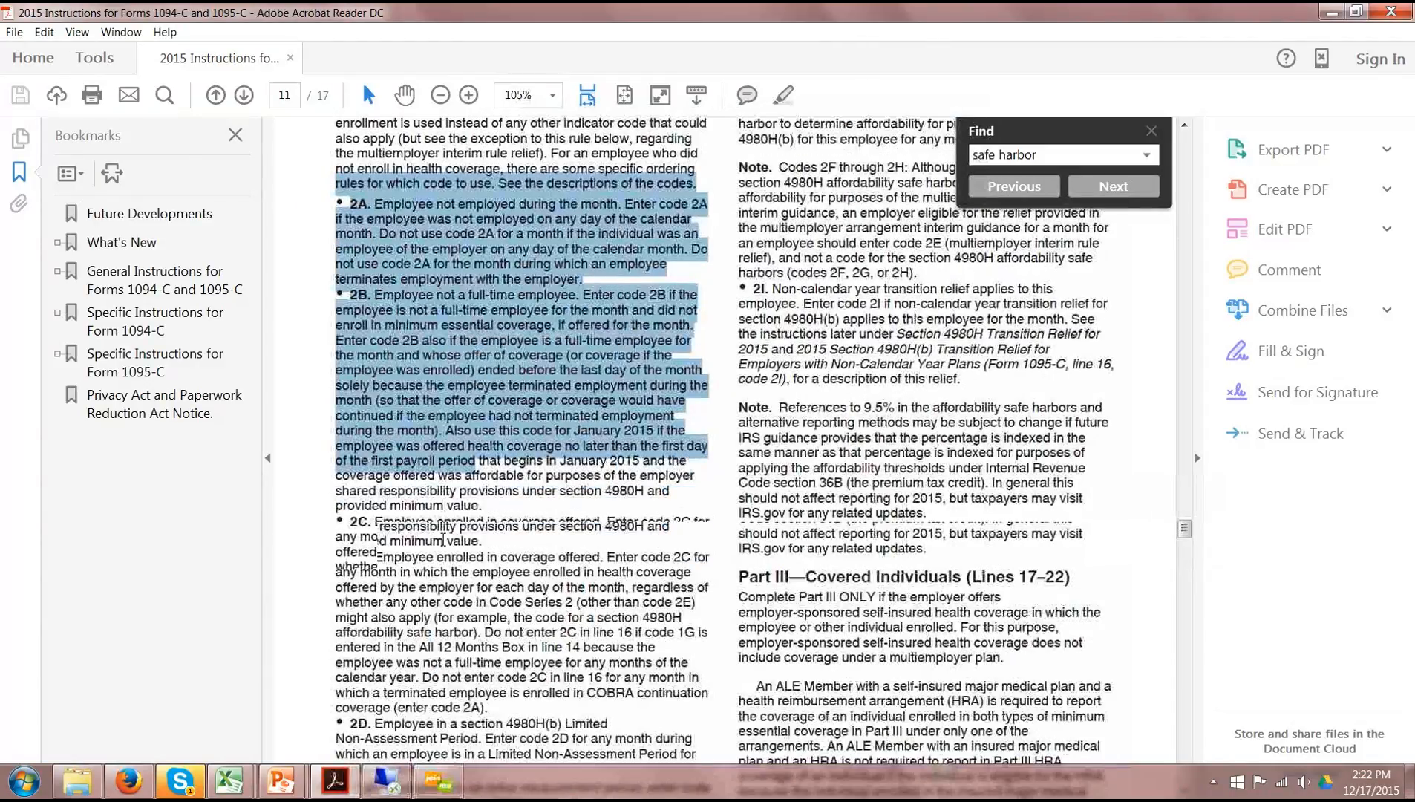
# Switch to the remote session and set the Applicable Section 4980H Safe Harbor code to 2A
pyautogui.click(386, 781)
pyautogui.click(514, 471)
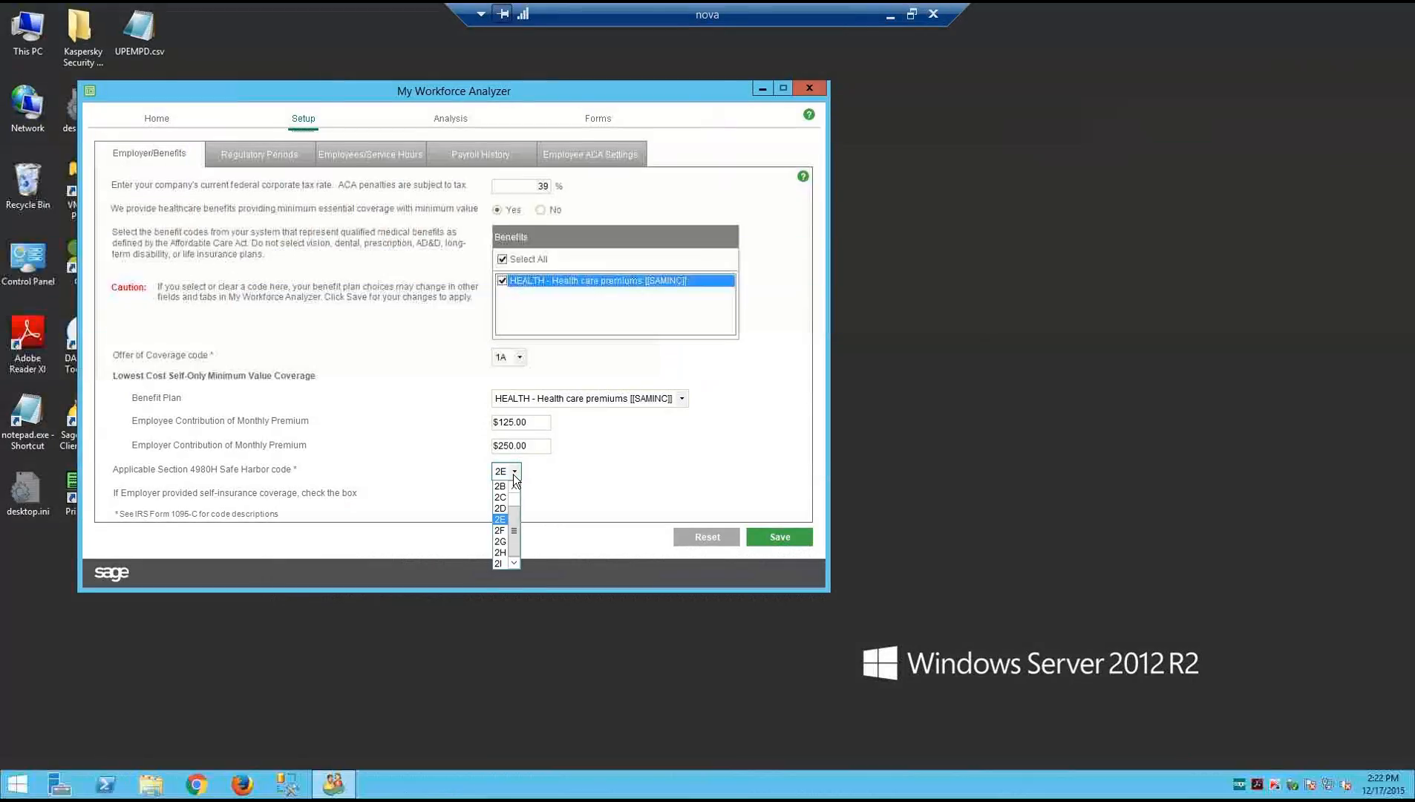
pyautogui.click(501, 497)
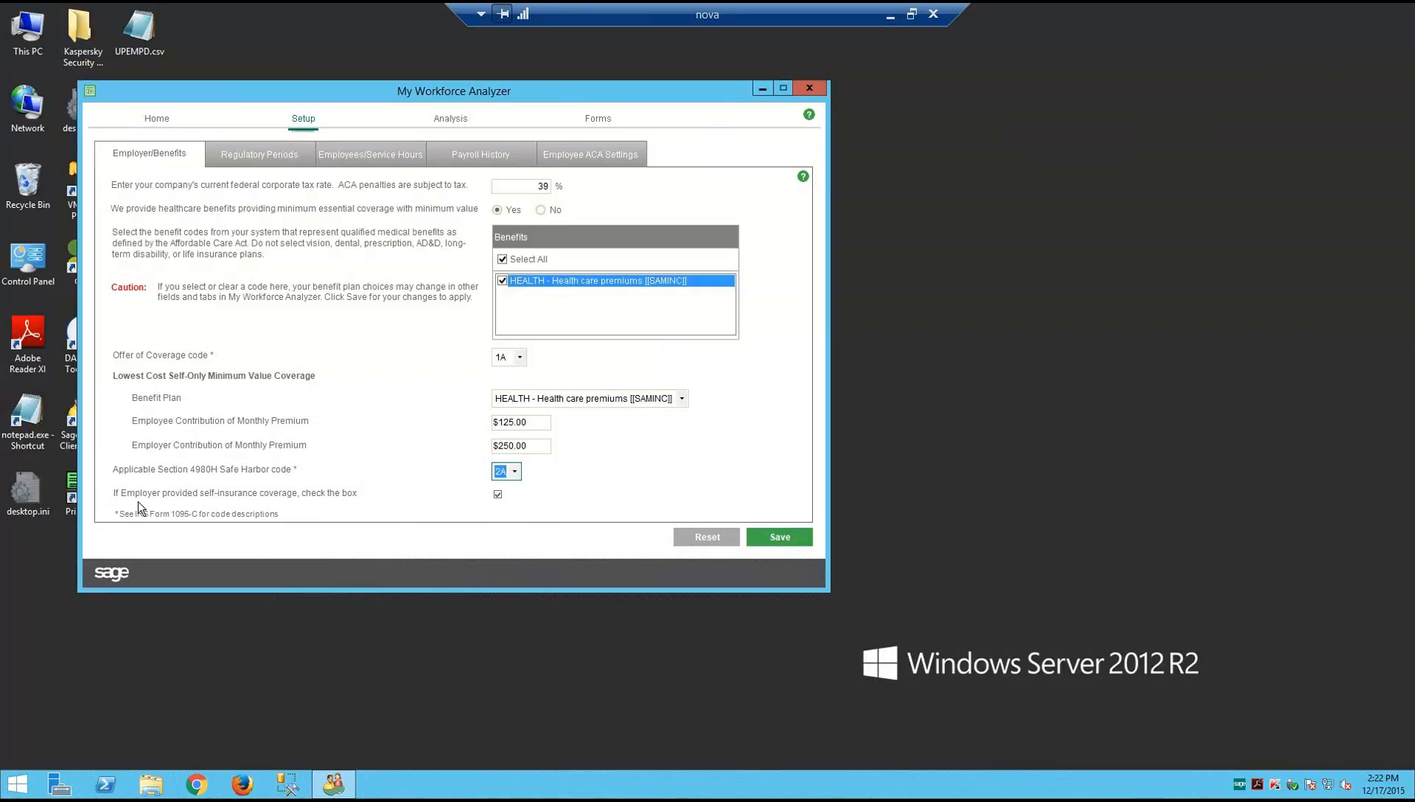
# Clear the employer-provided self-insurance coverage option and save the Employer/Benefits setup
pyautogui.moveTo(174, 494)
pyautogui.moveTo(498, 494)
pyautogui.click(497, 495)
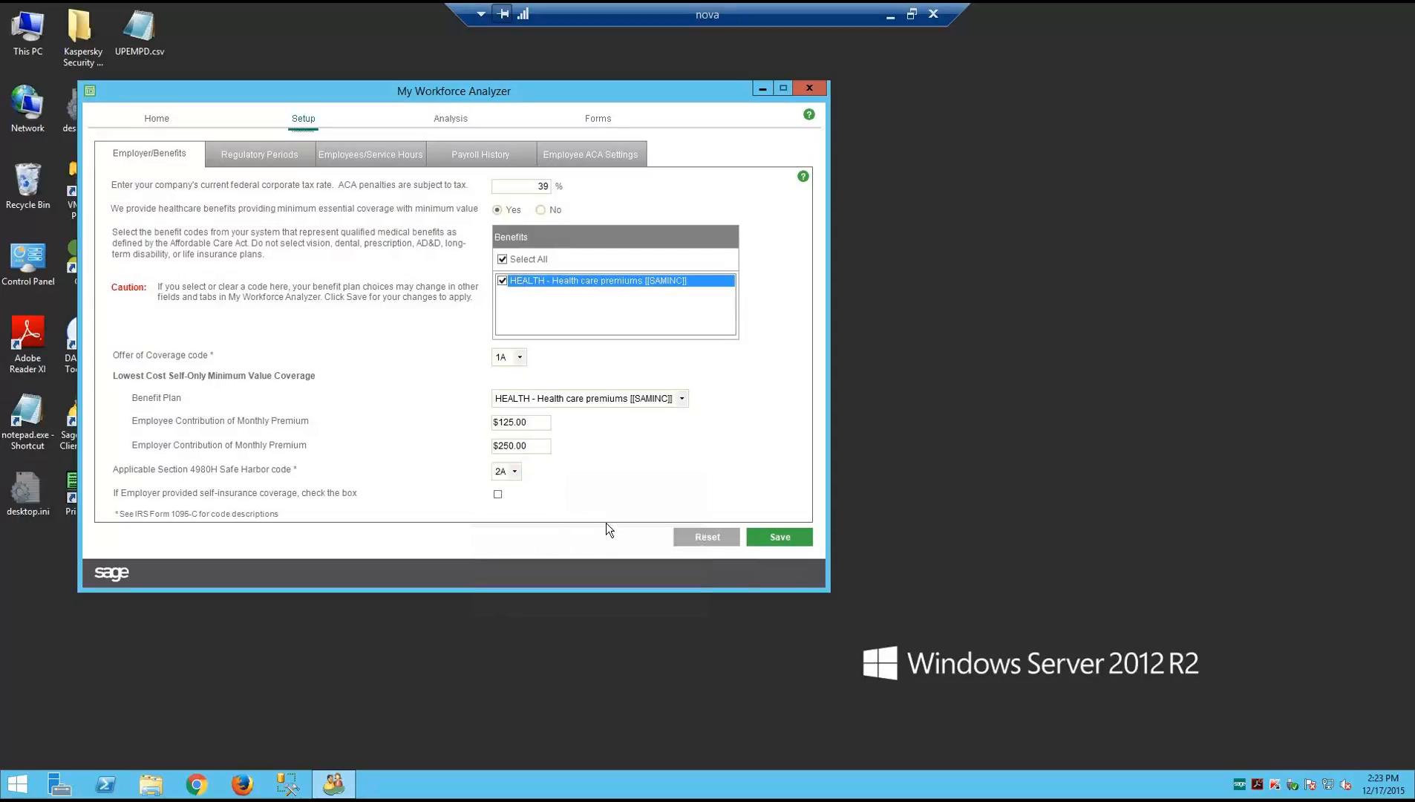
pyautogui.click(784, 537)
pyautogui.moveTo(497, 497)
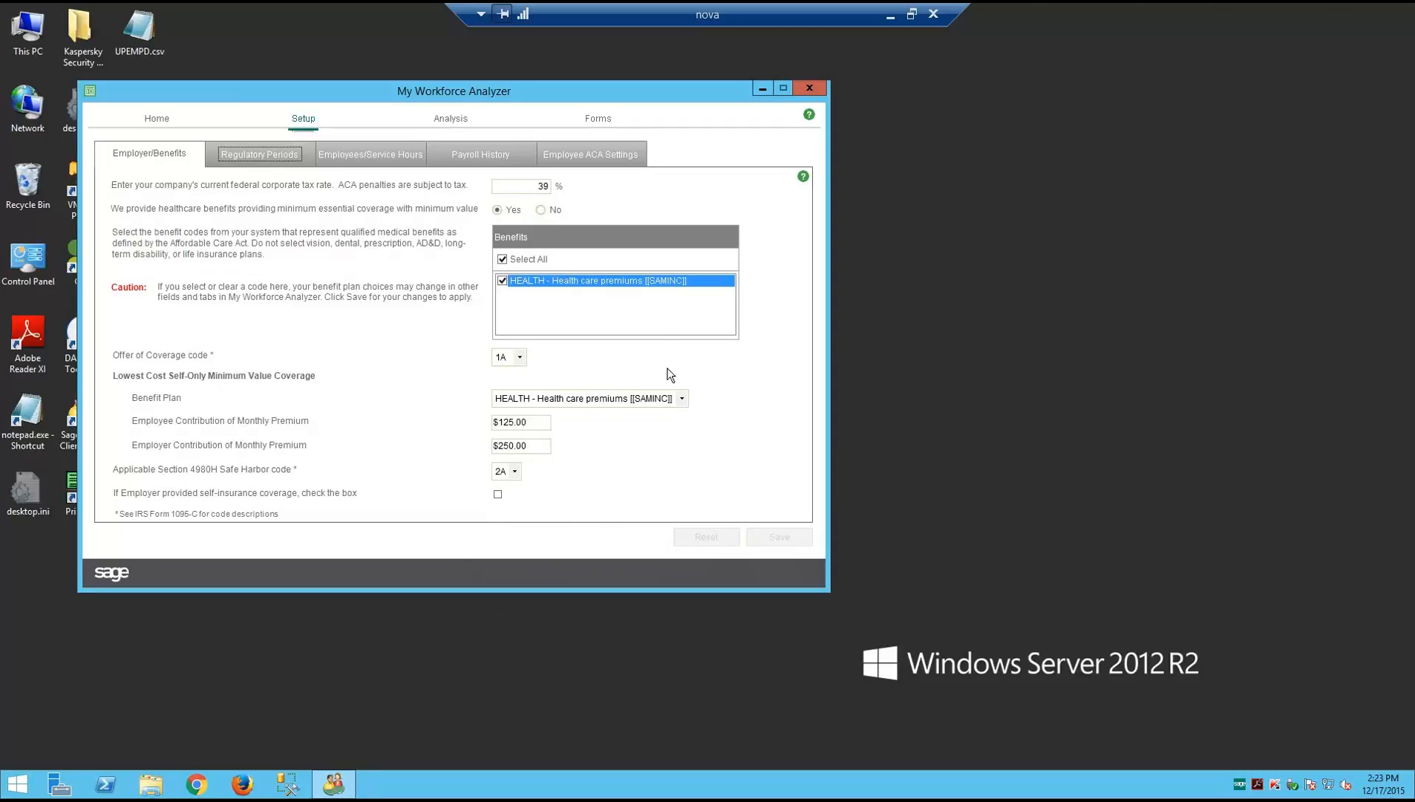
# Open the Regulatory Periods setup and review the month choices for the standard measurement start
pyautogui.click(253, 157)
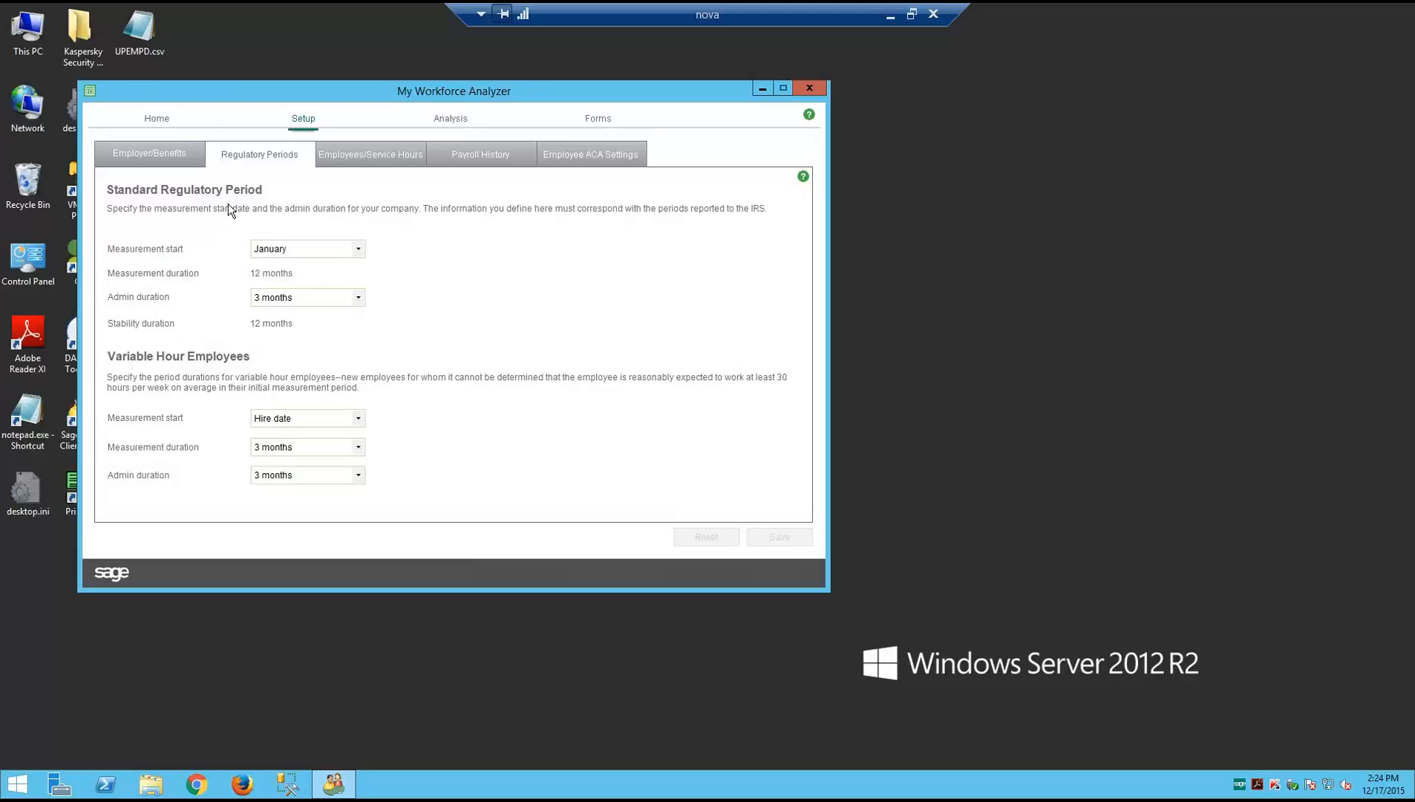
pyautogui.click(358, 253)
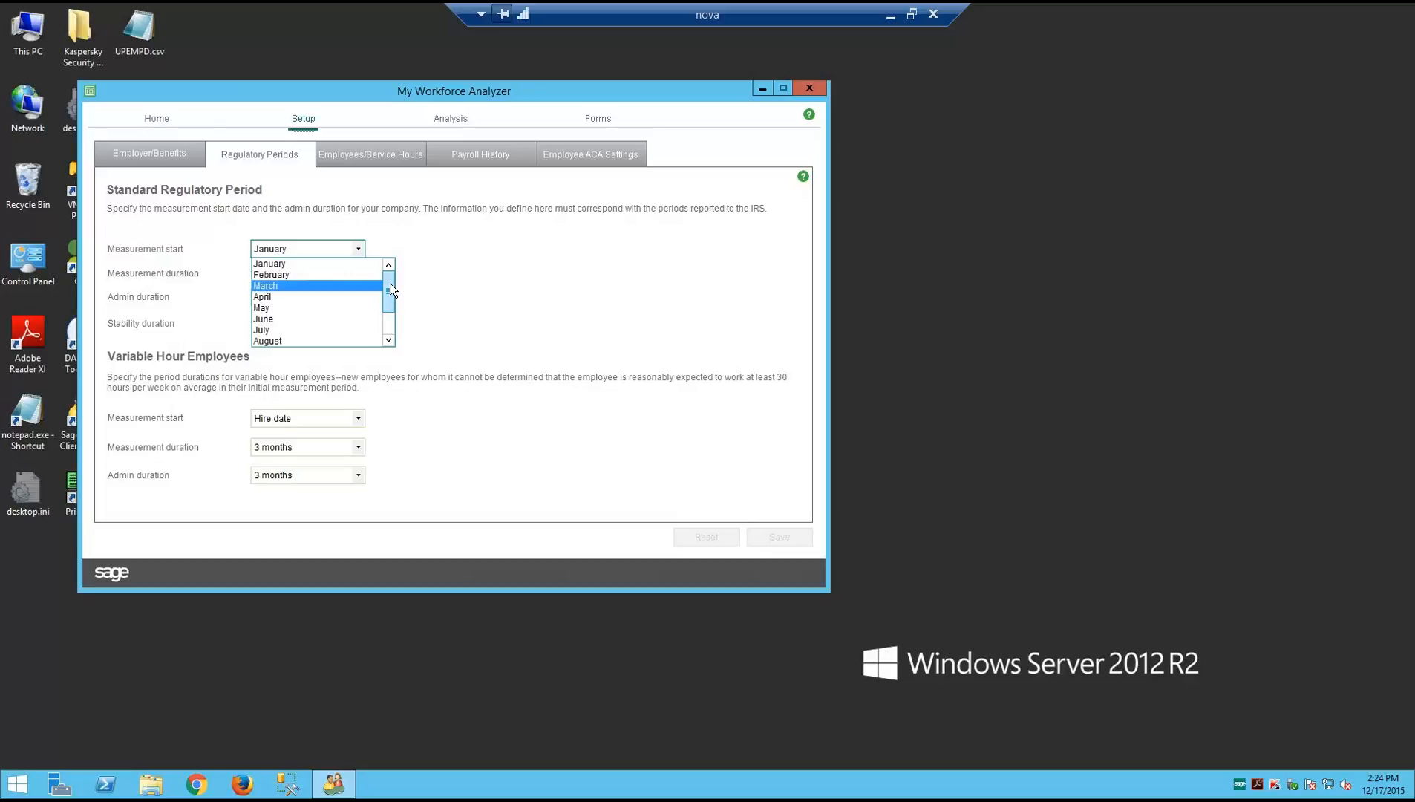
pyautogui.click(507, 249)
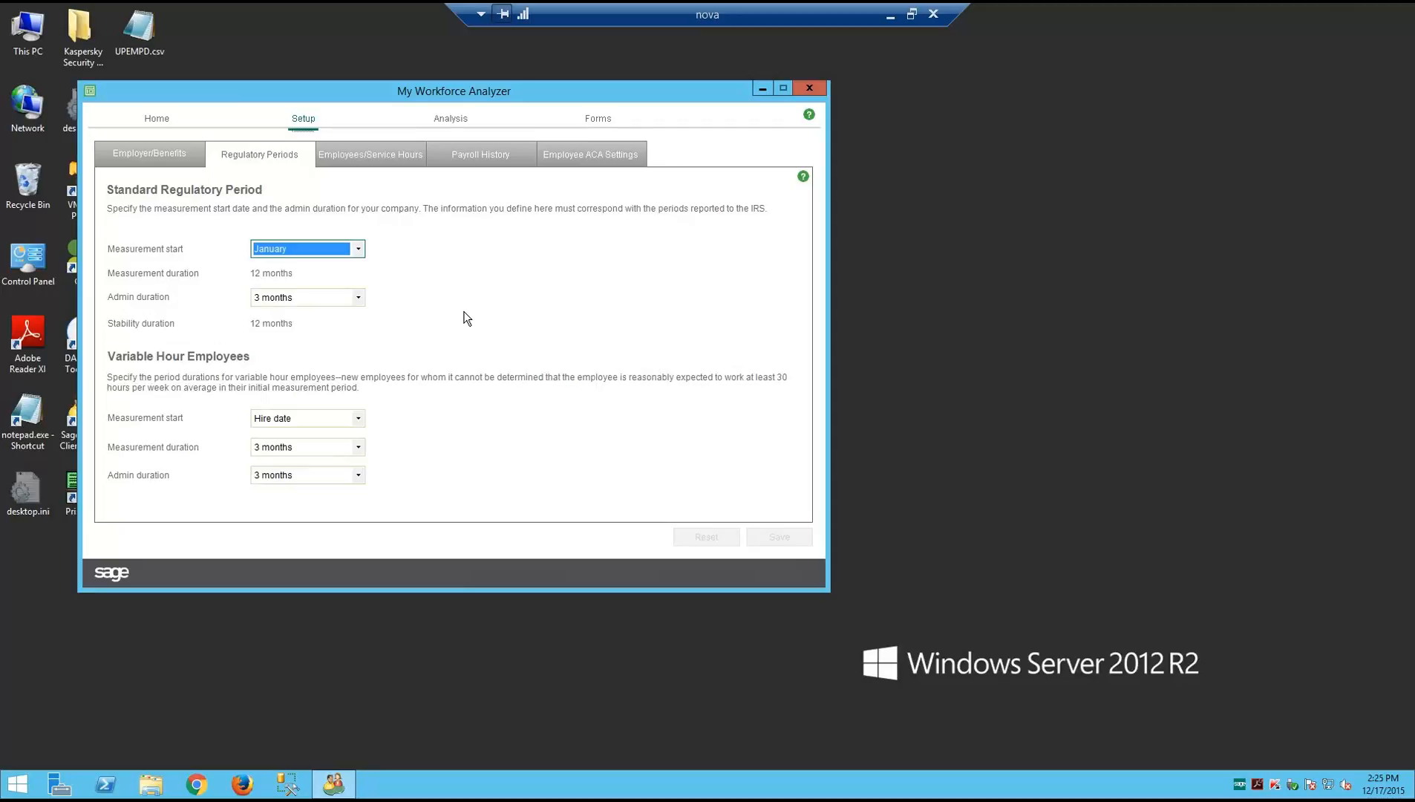
# Select 3 months as the standard admin duration and Hire date as the variable hour employees' measurement start
pyautogui.click(359, 298)
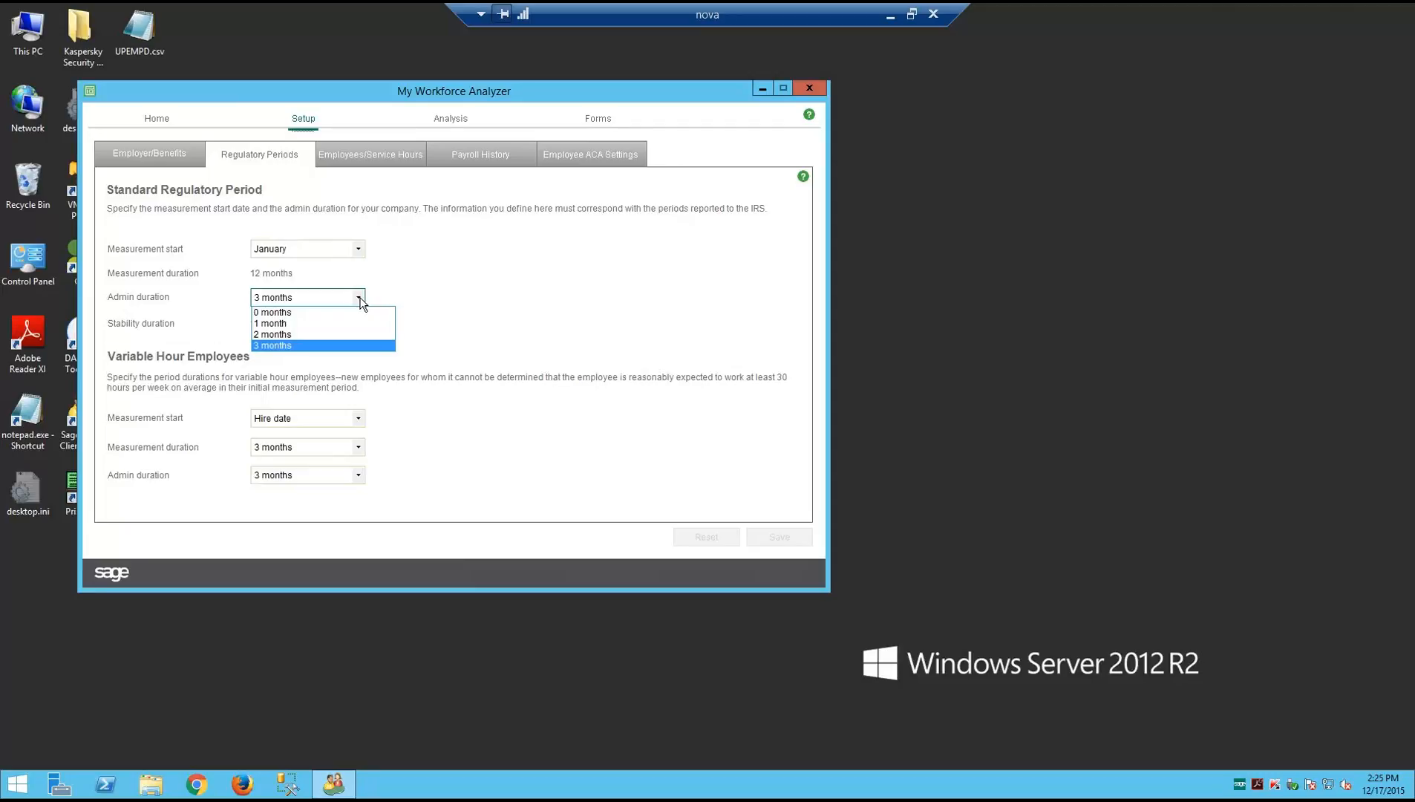
pyautogui.click(310, 346)
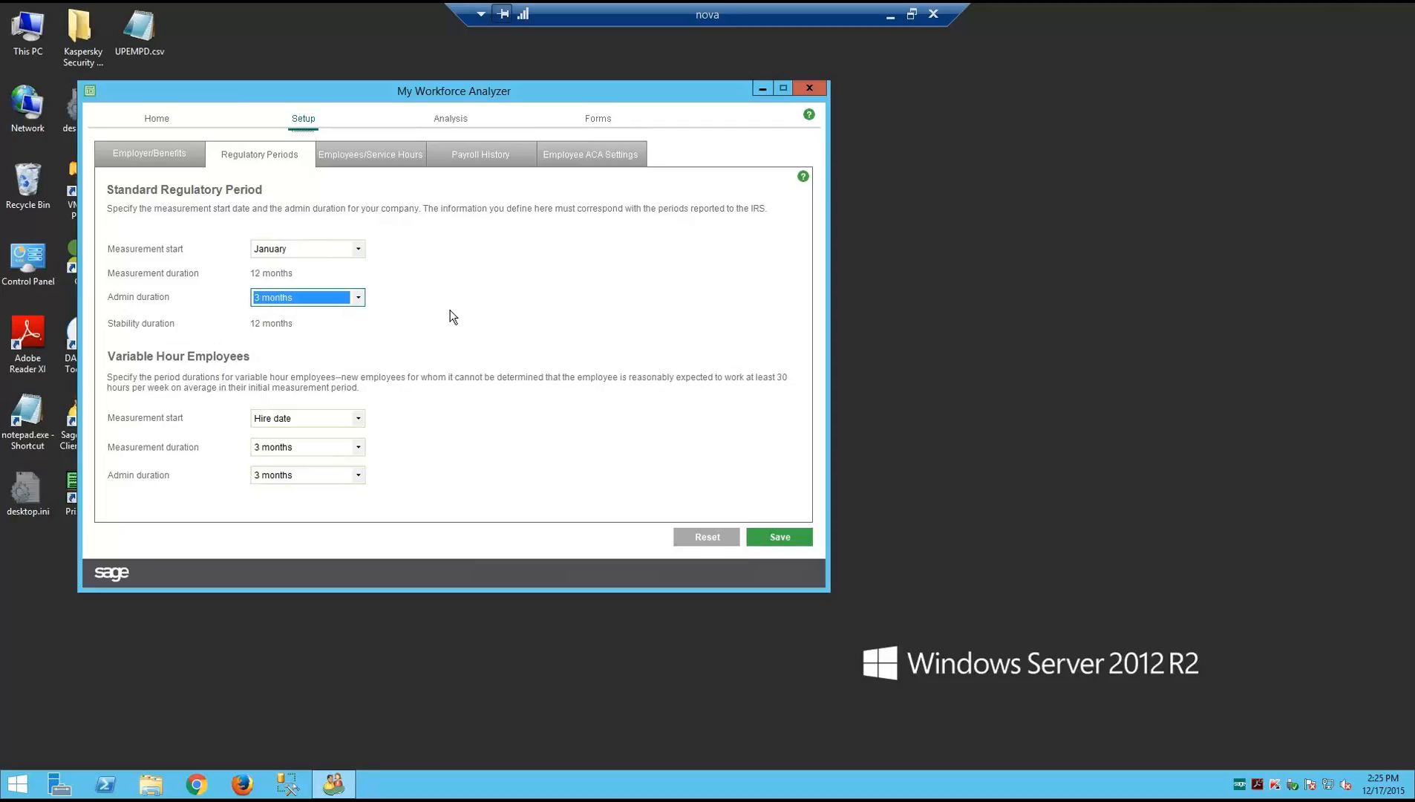
pyautogui.click(358, 299)
pyautogui.click(357, 298)
pyautogui.click(359, 419)
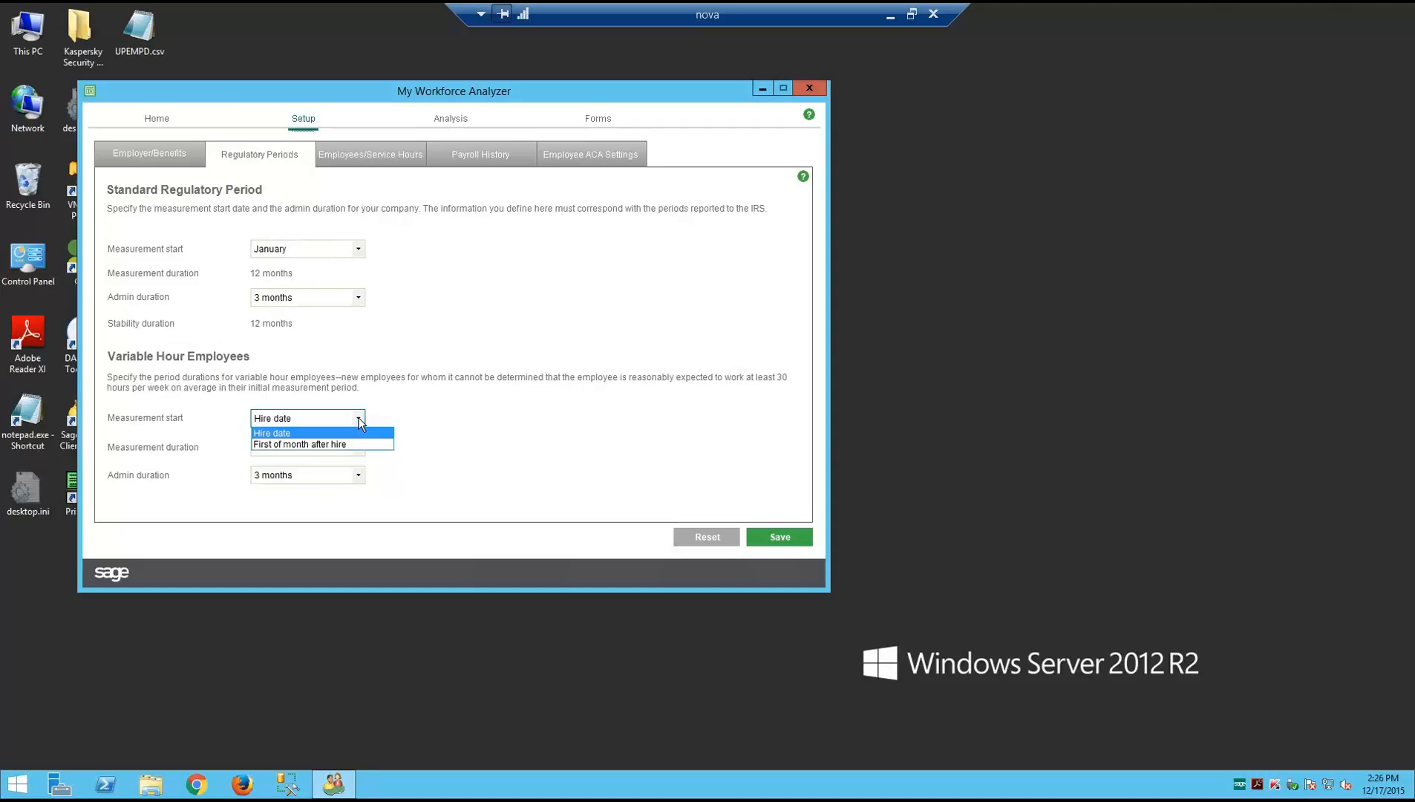
pyautogui.click(375, 433)
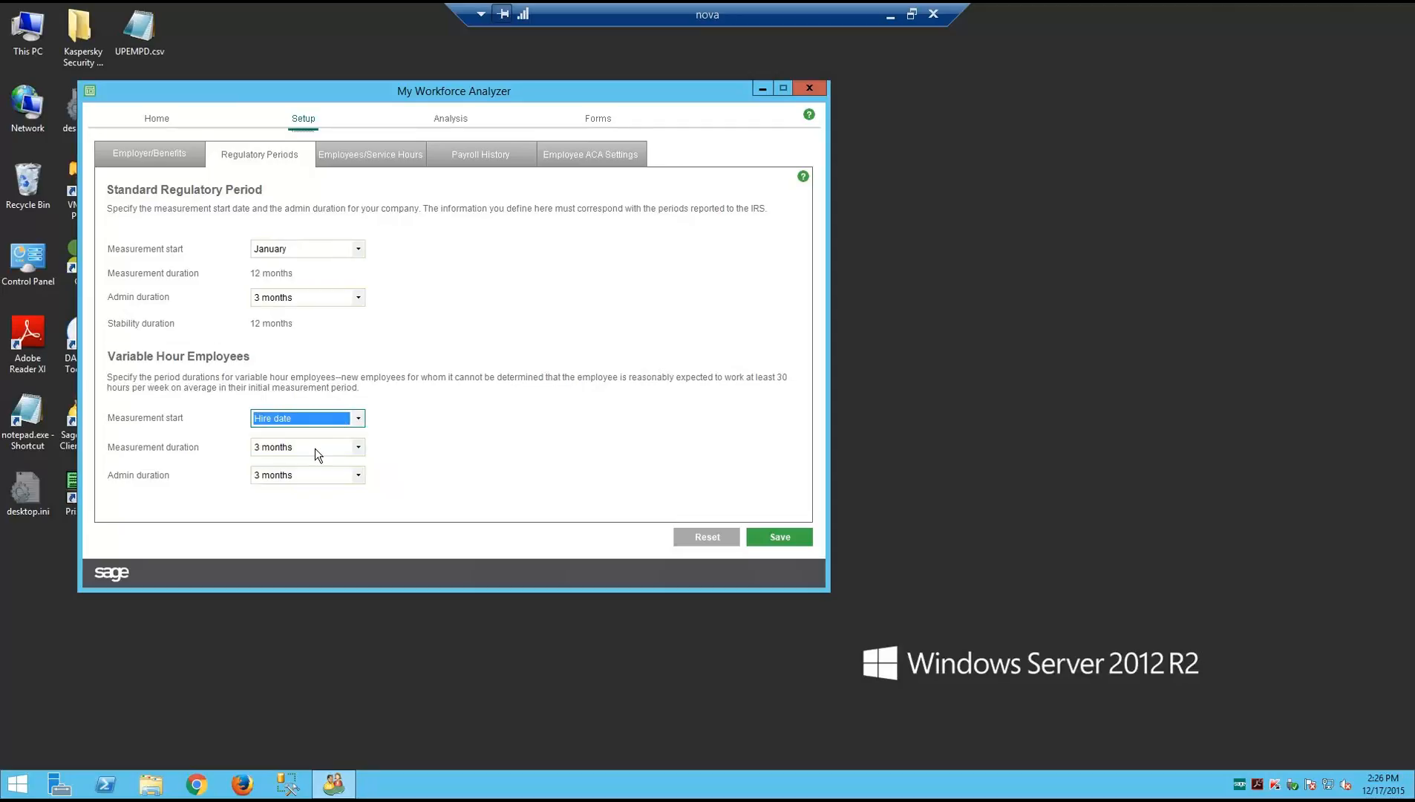
# Set the variable hour employees' measurement duration to 6 months
pyautogui.click(358, 449)
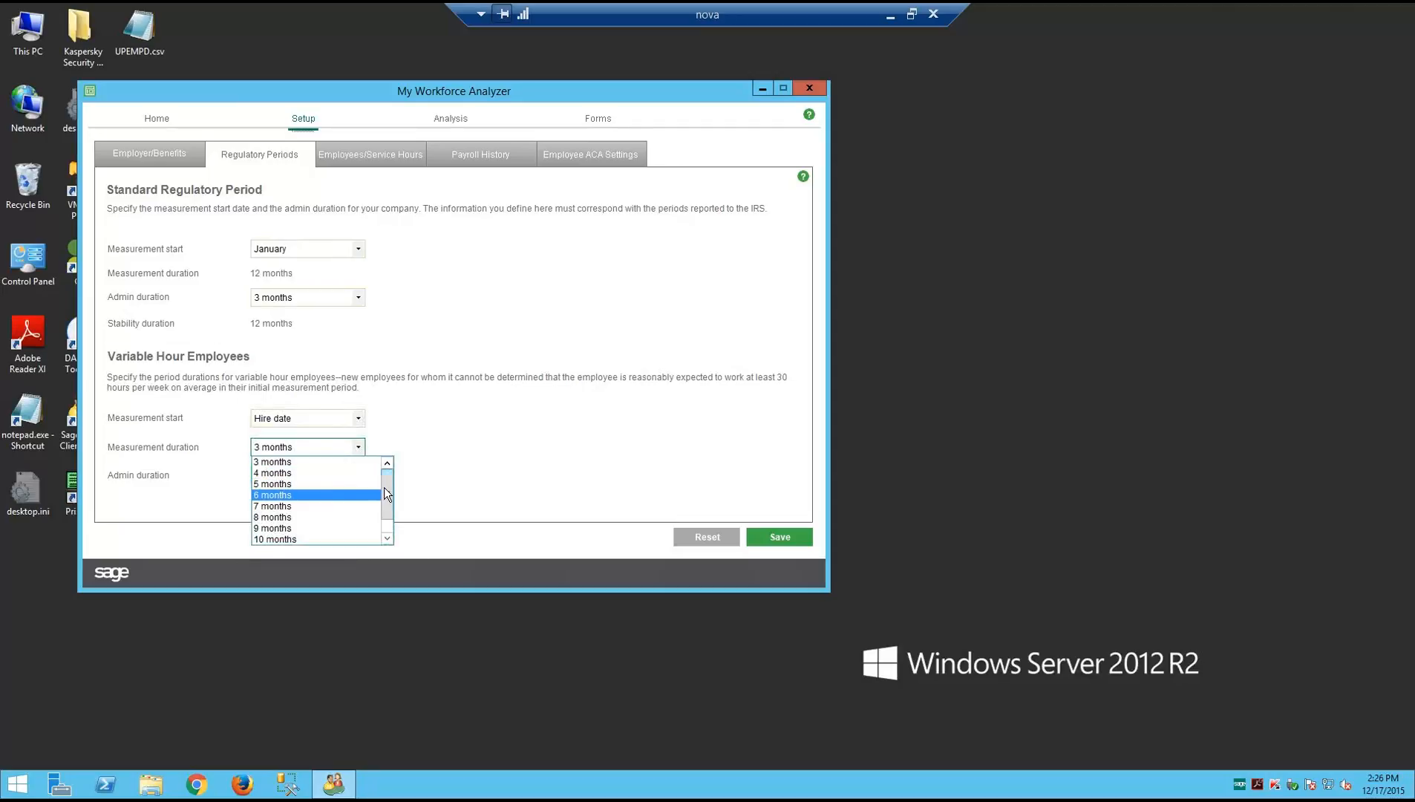
pyautogui.moveTo(387, 487); pyautogui.dragTo(393, 474)
pyautogui.click(277, 495)
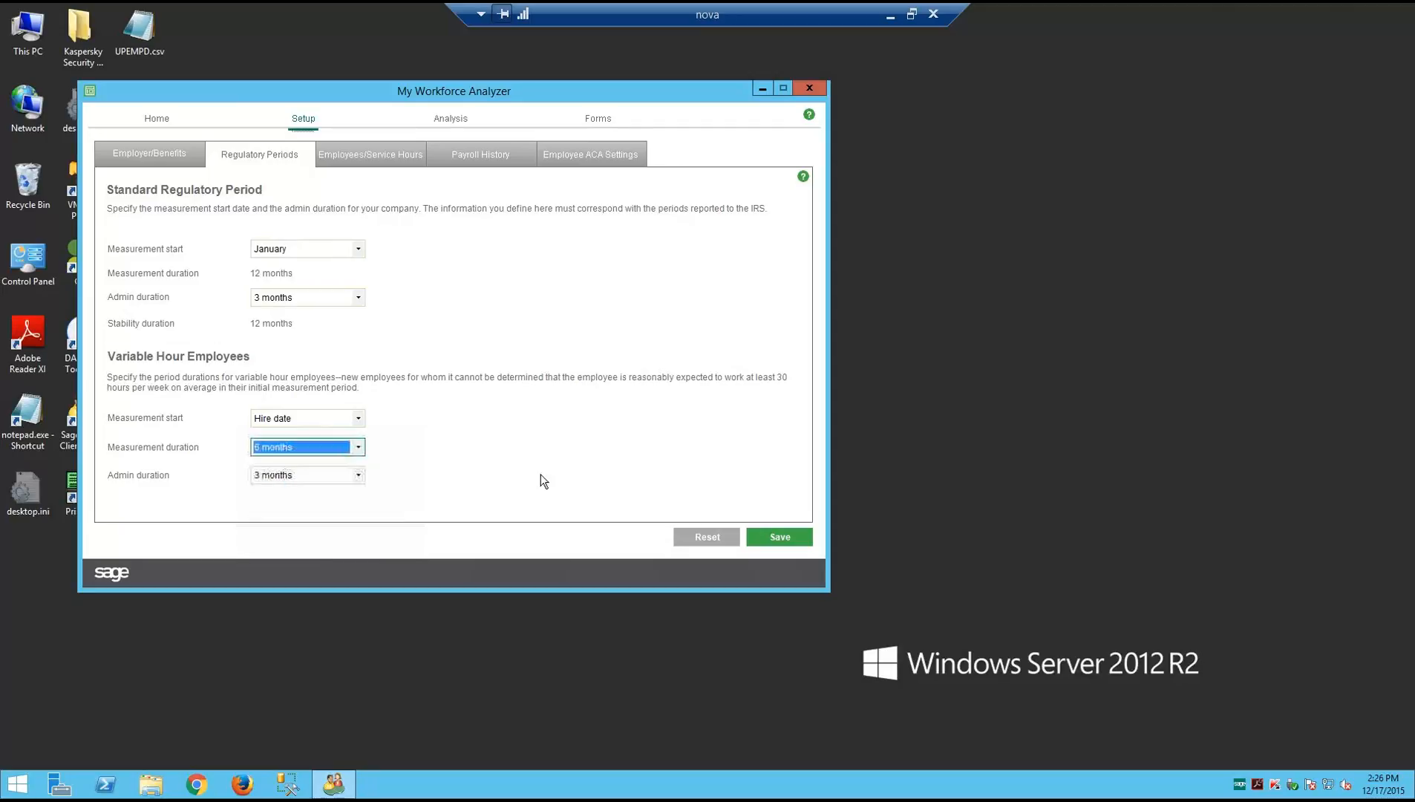
# Set the variable hour employees' measurement duration to 12 months and their admin duration to 2 months
pyautogui.click(358, 447)
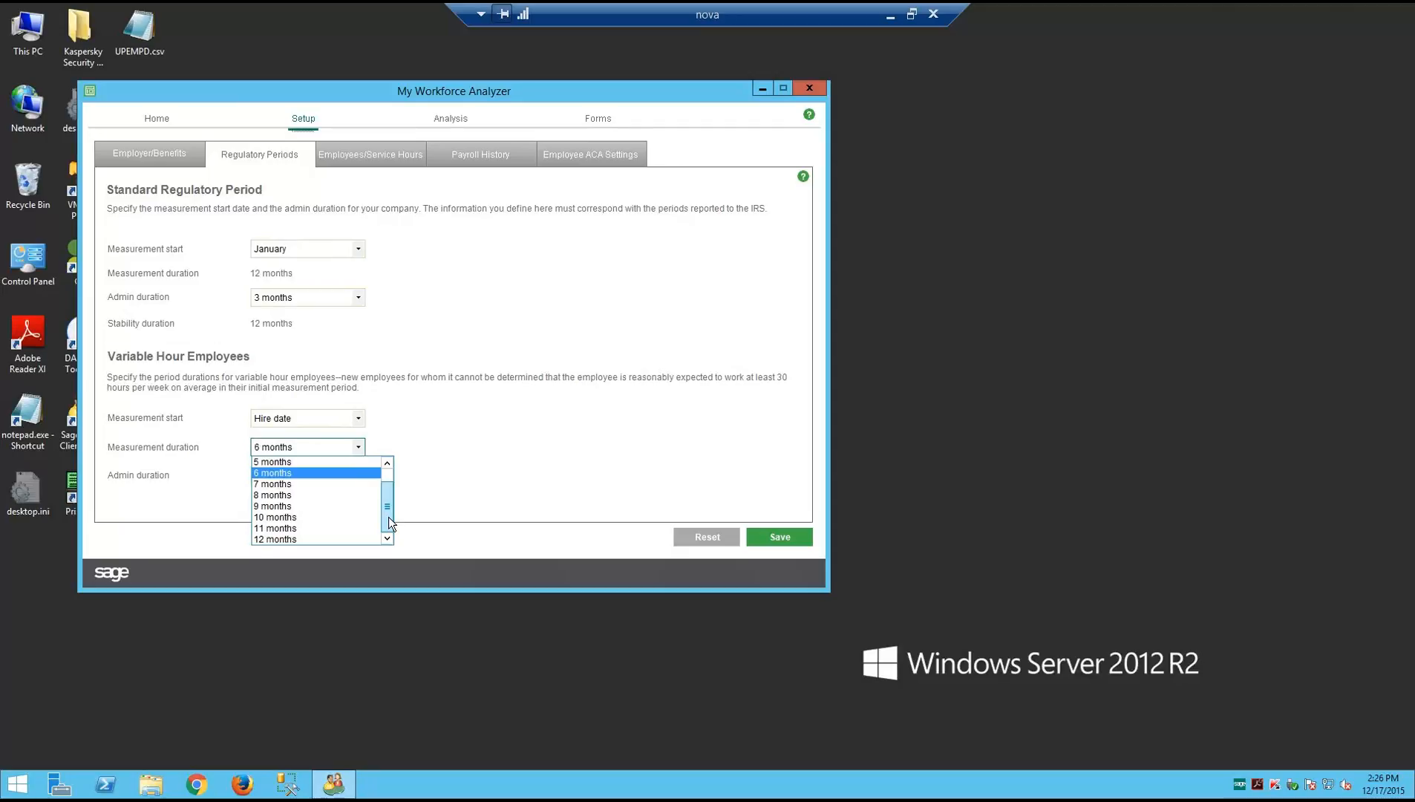
pyautogui.click(305, 539)
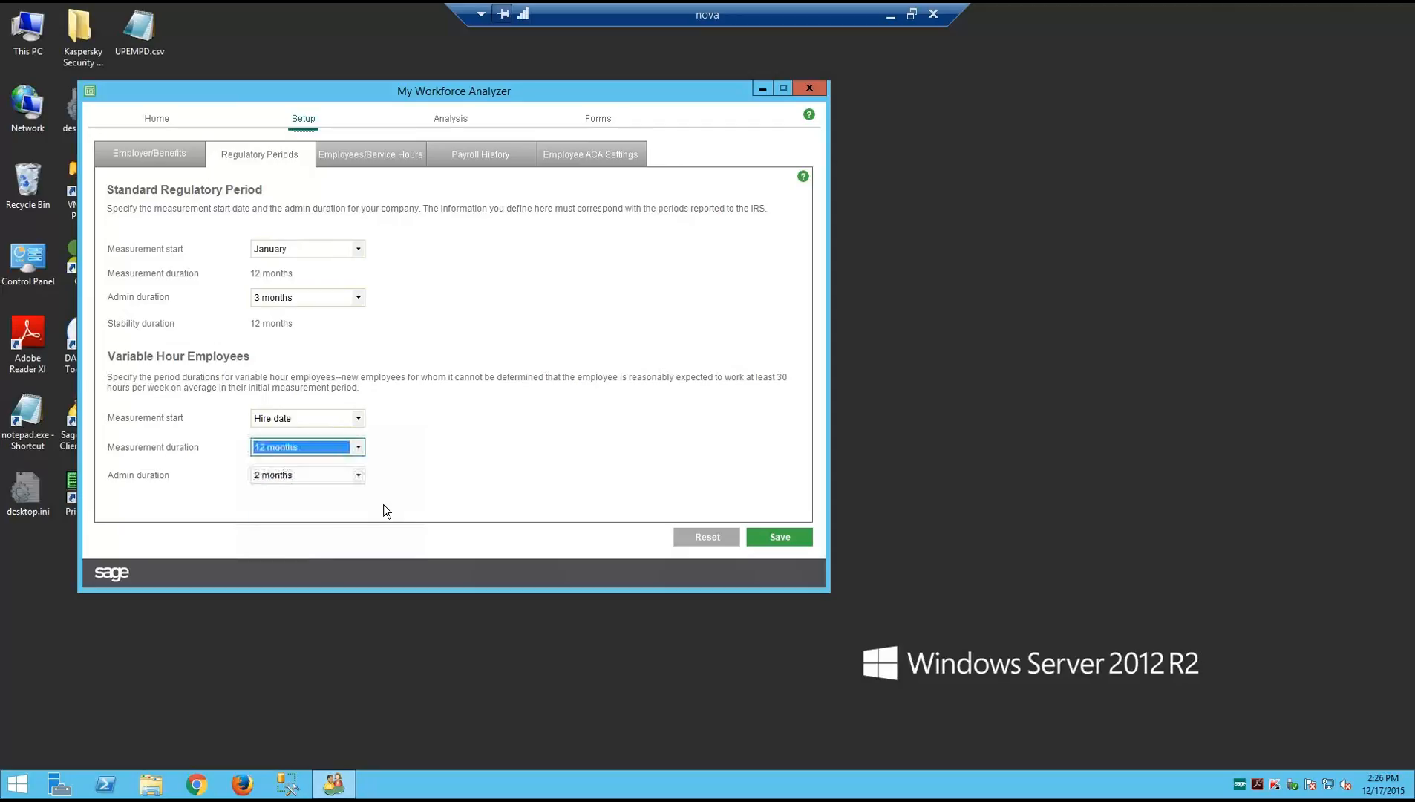
pyautogui.click(359, 475)
pyautogui.click(280, 512)
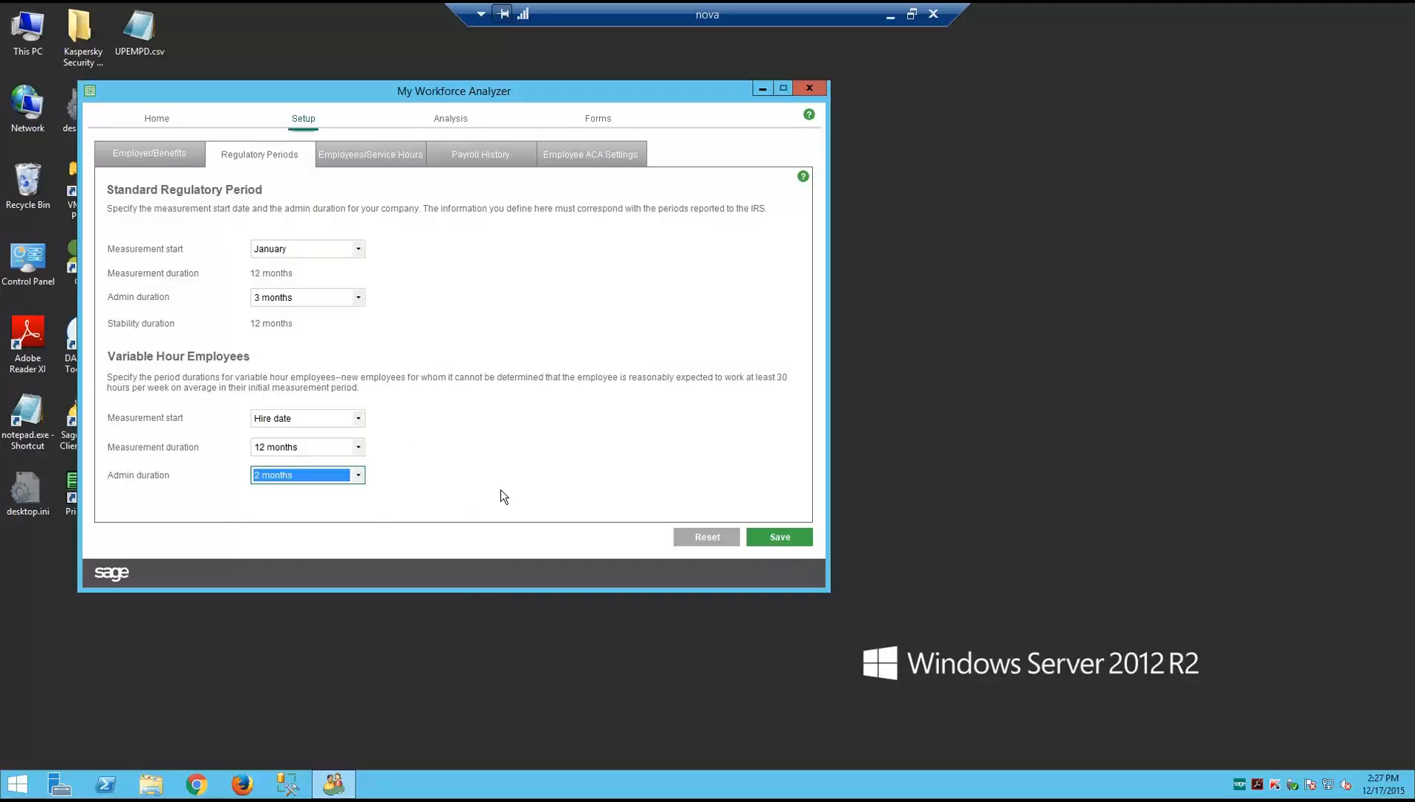
# Review which earnings count as hours of service and check the payroll history source setup
pyautogui.click(366, 156)
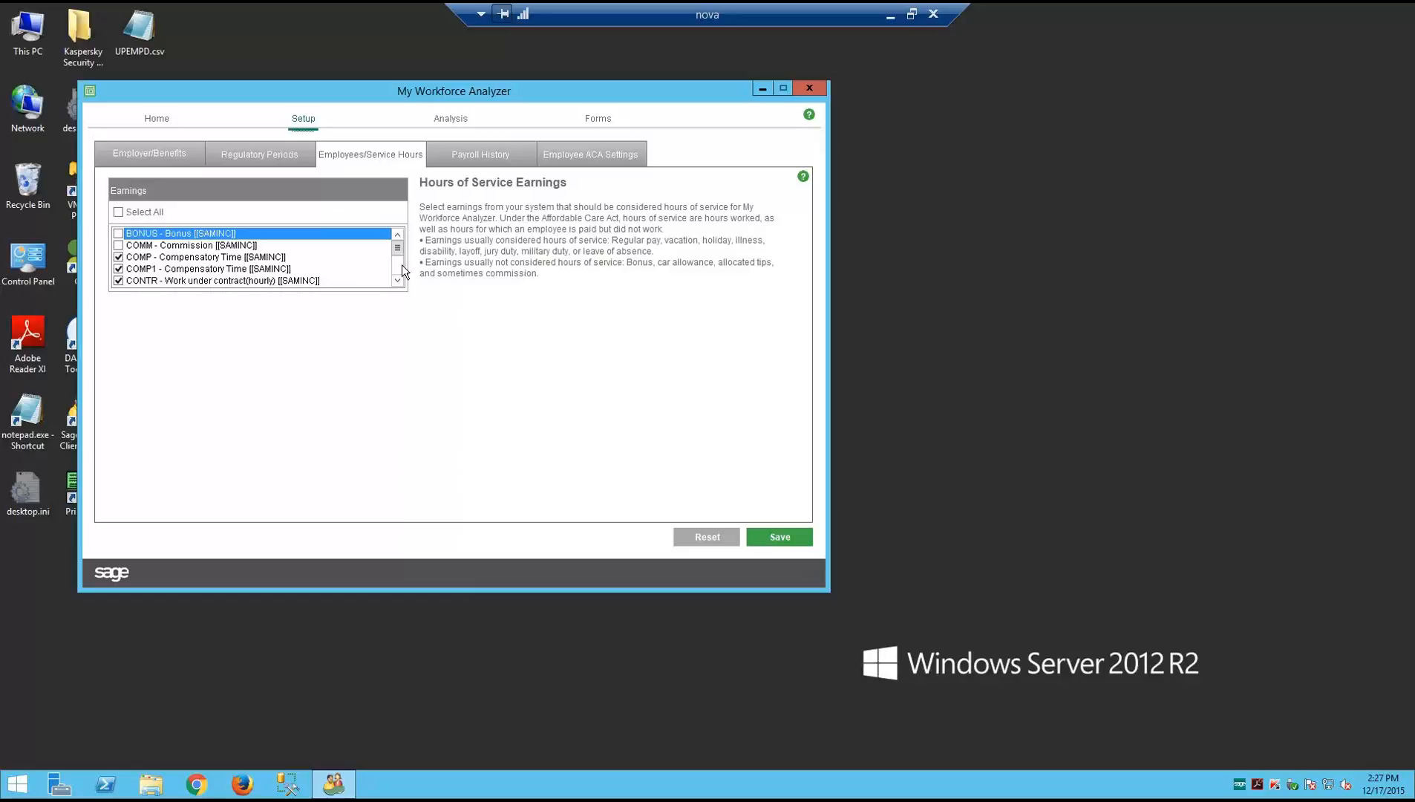
pyautogui.moveTo(399, 247); pyautogui.dragTo(398, 265)
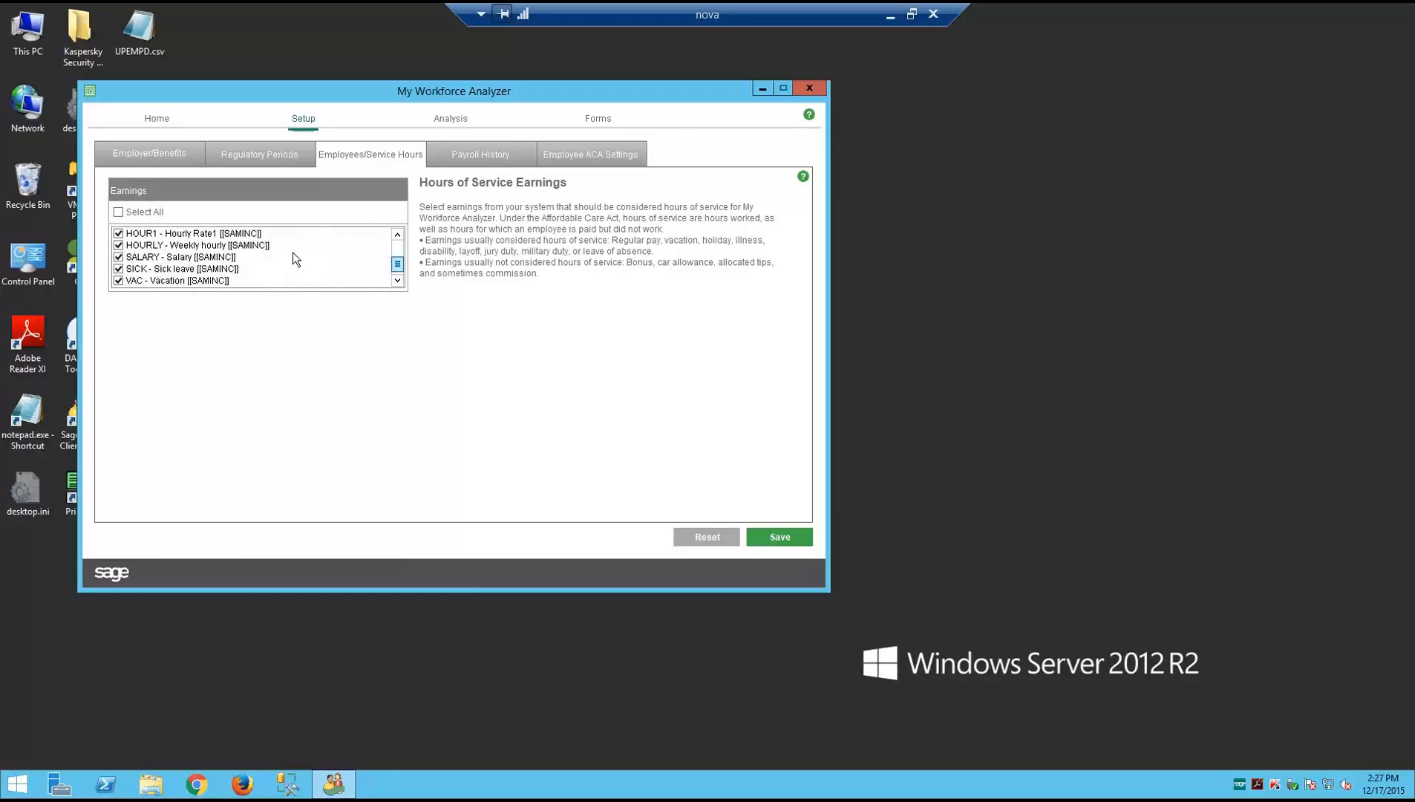
pyautogui.click(169, 260)
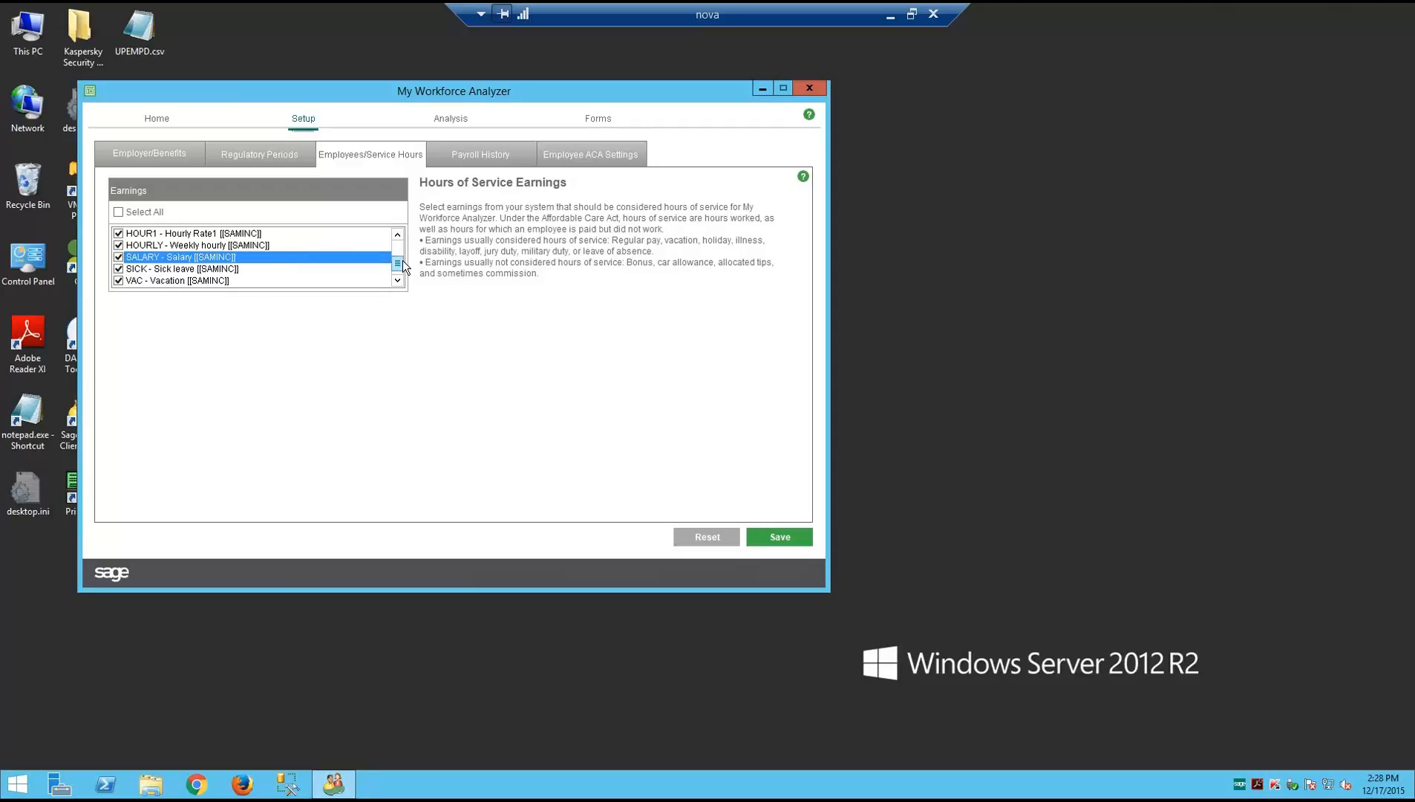
pyautogui.moveTo(398, 264); pyautogui.dragTo(398, 247)
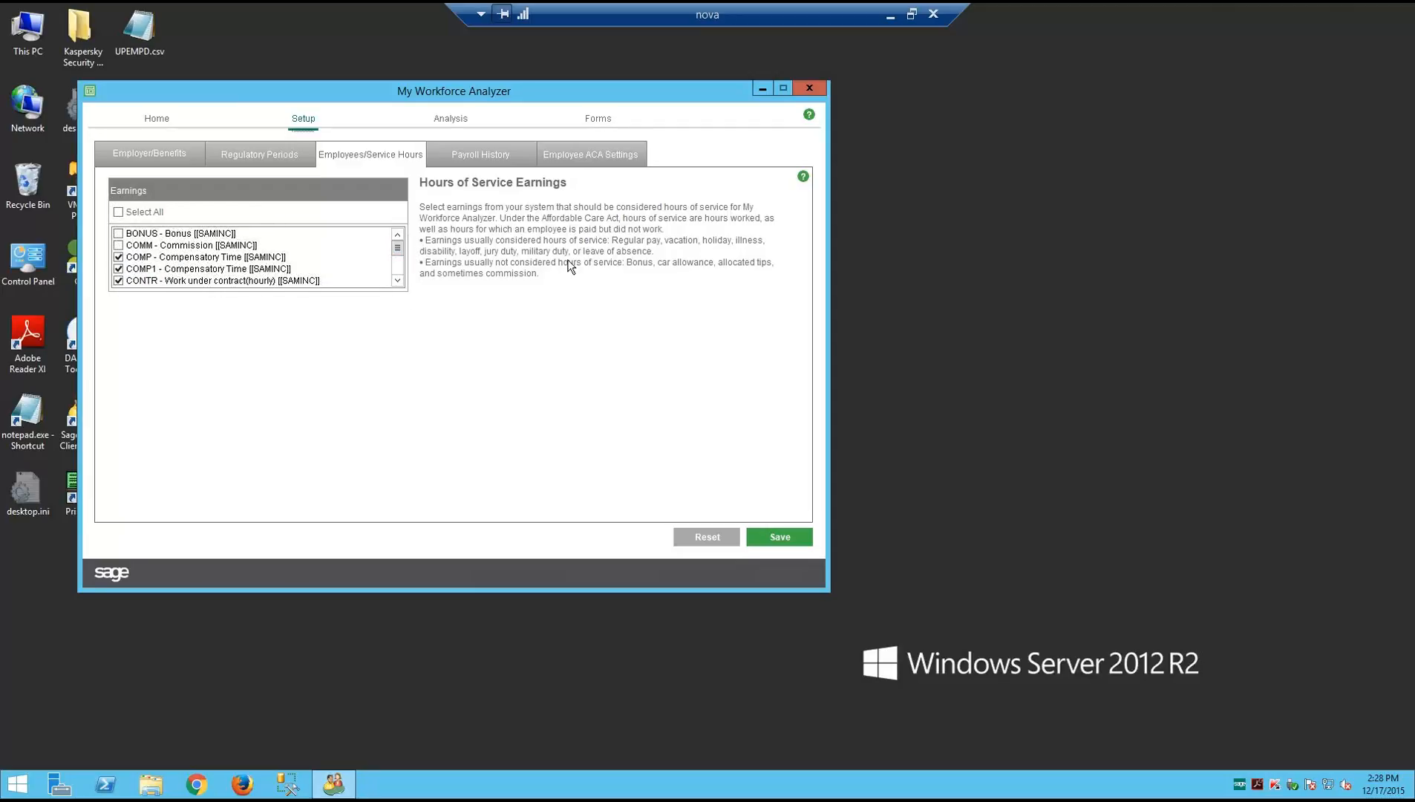
pyautogui.click(474, 157)
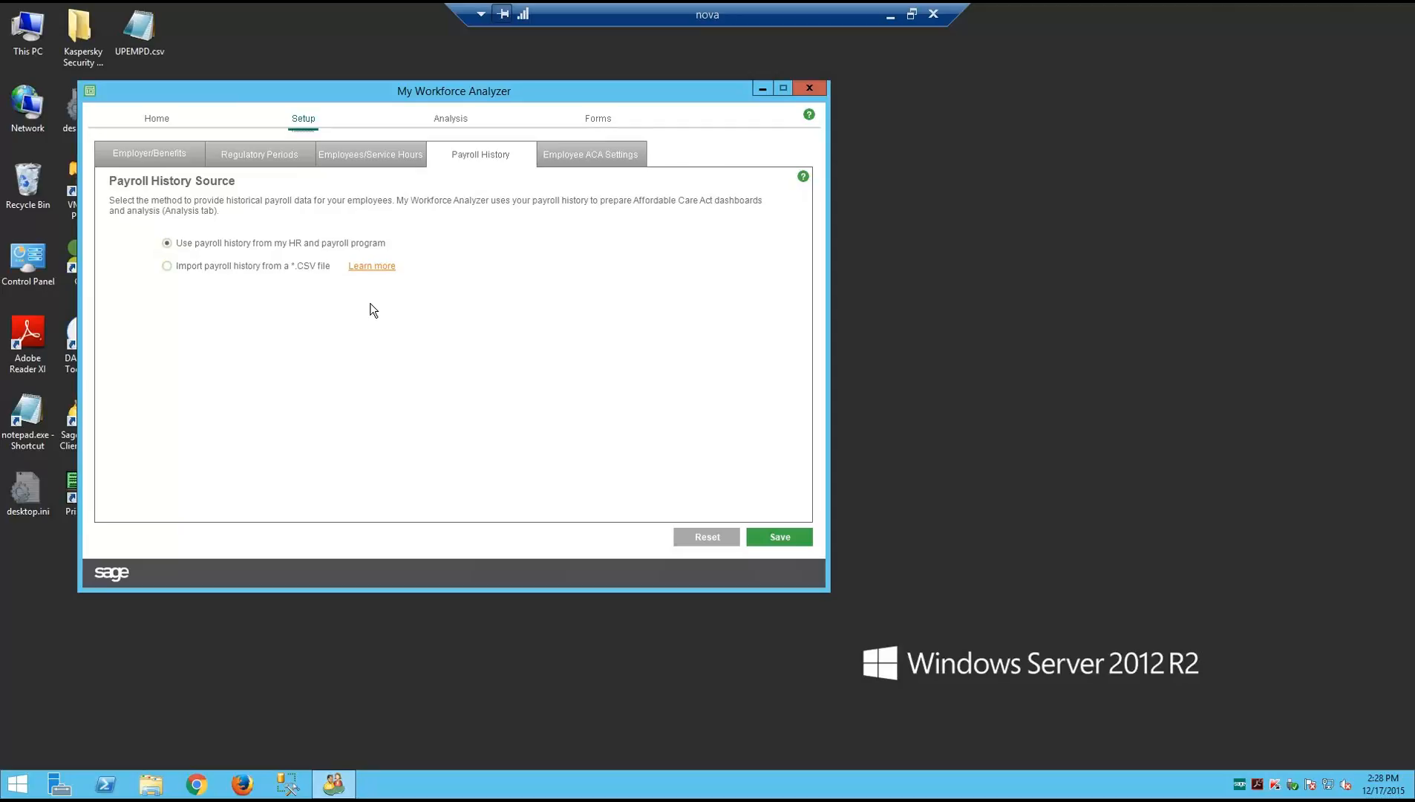
# Leave the remote session to view the sample import file MWA_EEOfferandCoverage_Import_SAMPLE.csv in Excel, and minimize it
pyautogui.click(889, 16)
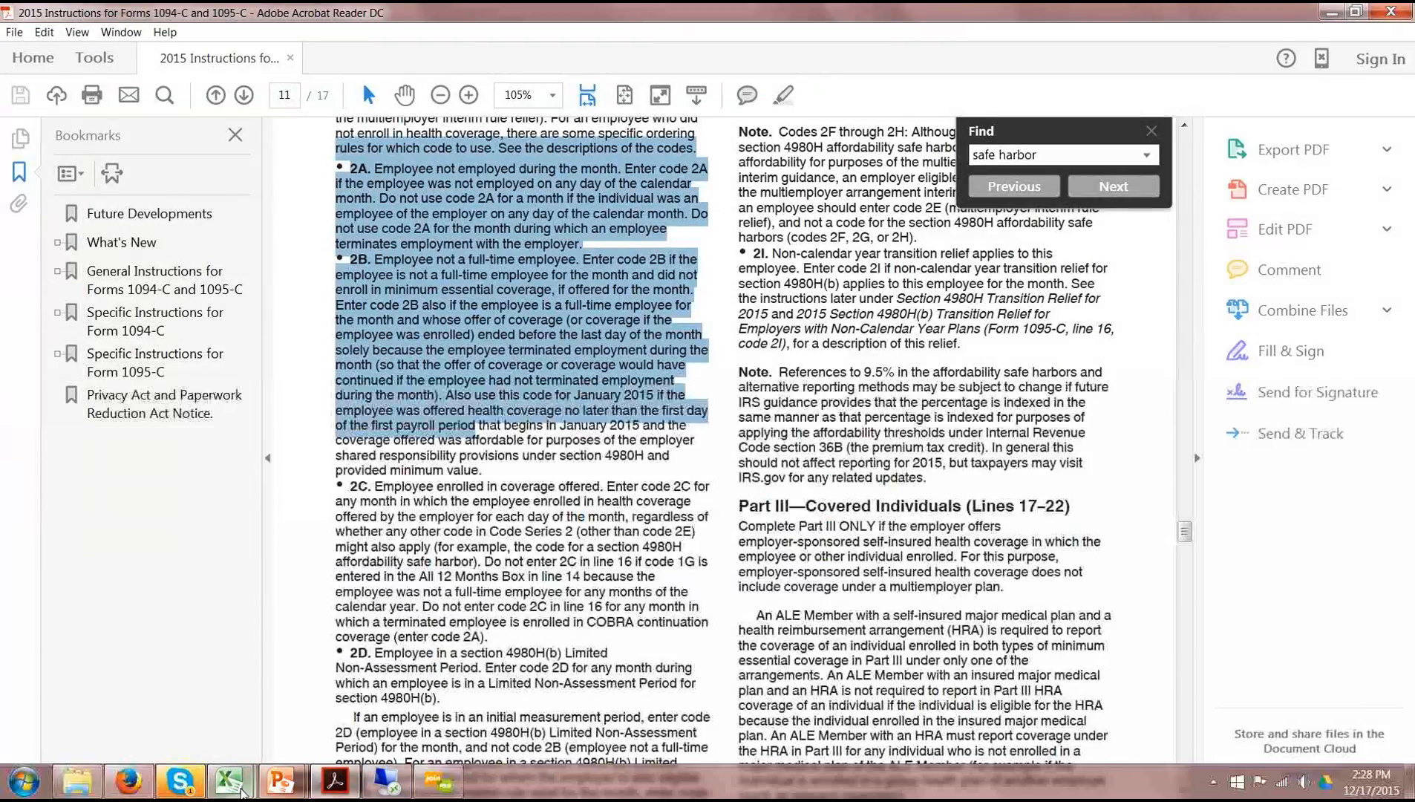
pyautogui.moveTo(243, 792)
pyautogui.click(307, 708)
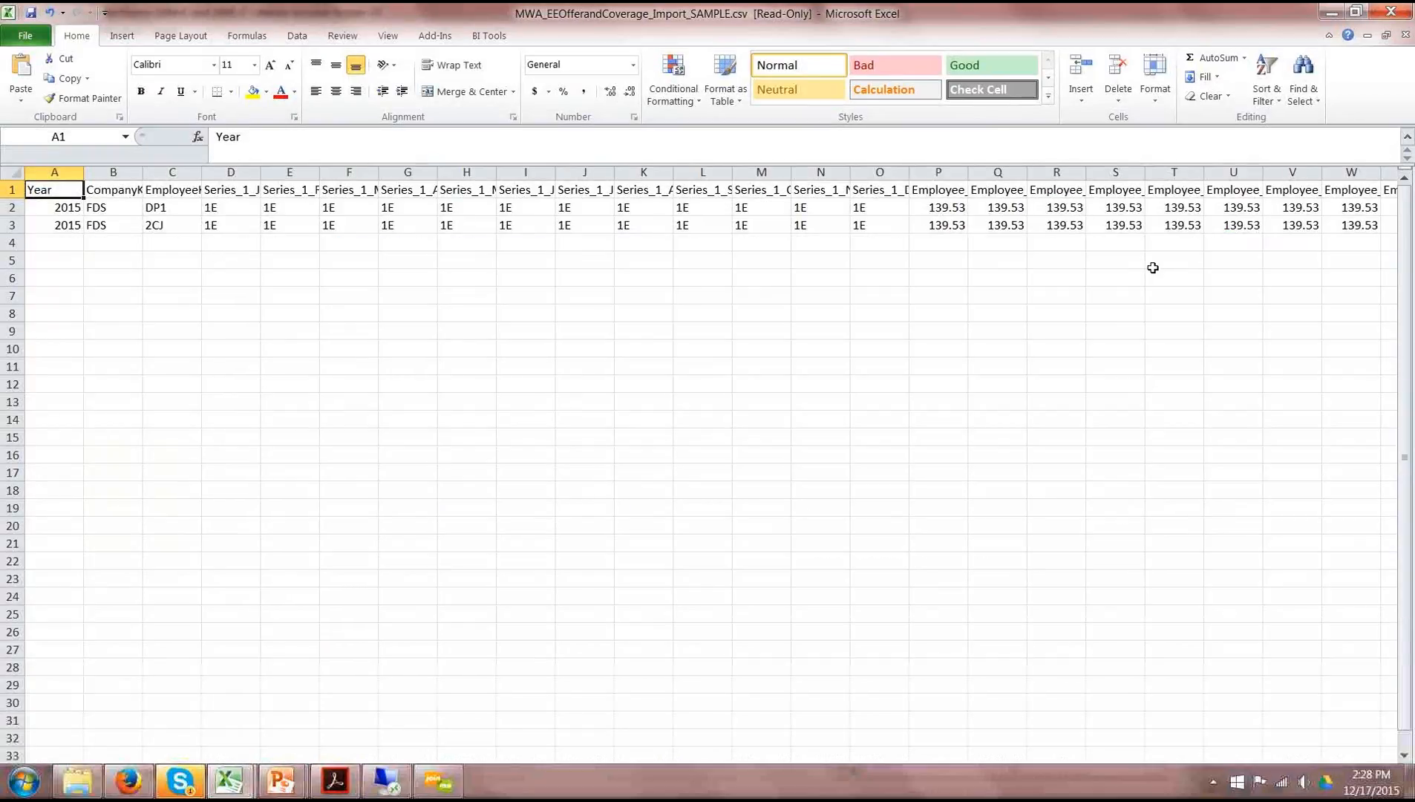
pyautogui.click(1332, 12)
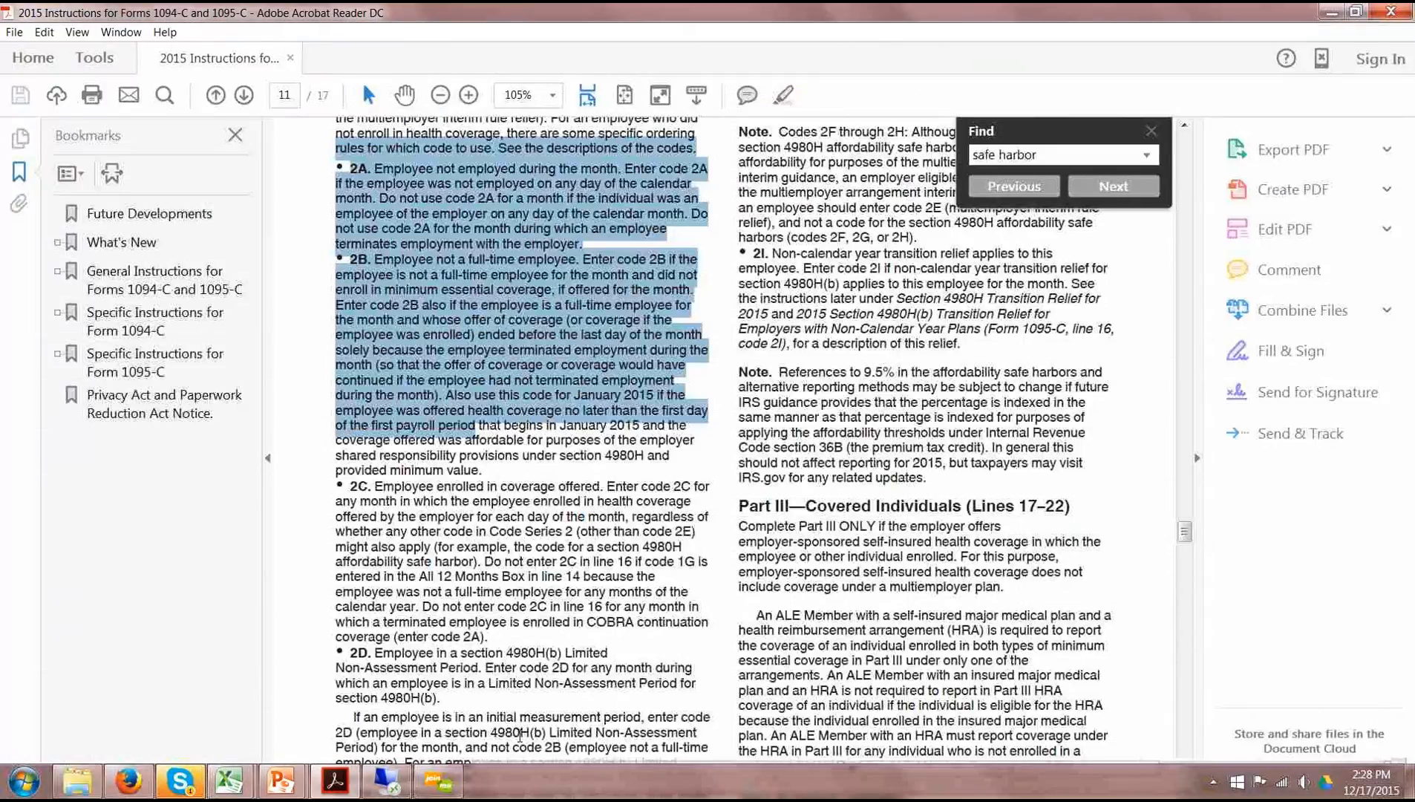
# Close the Form 1094-C and 1095-C instructions PDF and the Firefox window with its tabs, and switch back to the remote session
pyautogui.click(1390, 12)
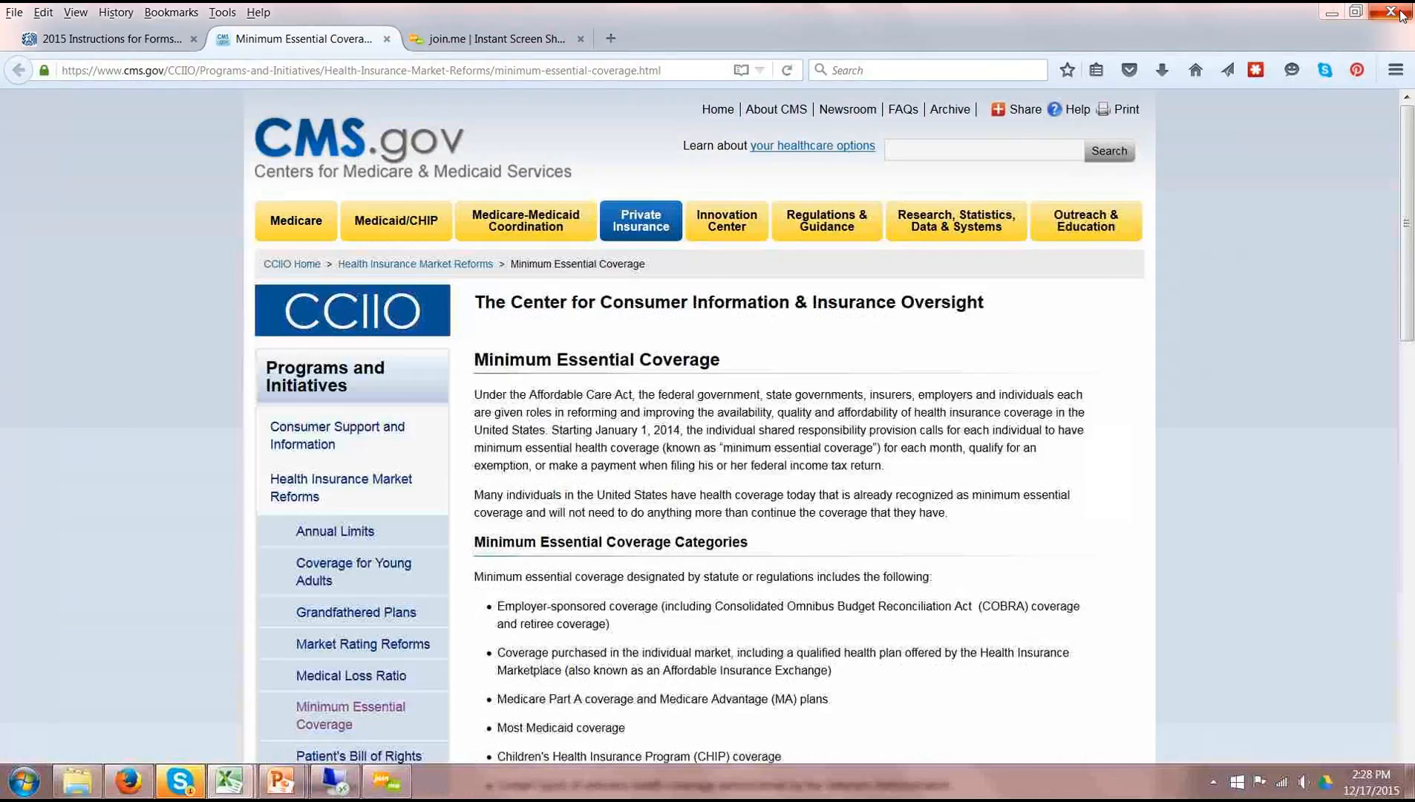
pyautogui.hotkey('alt', 'F4')
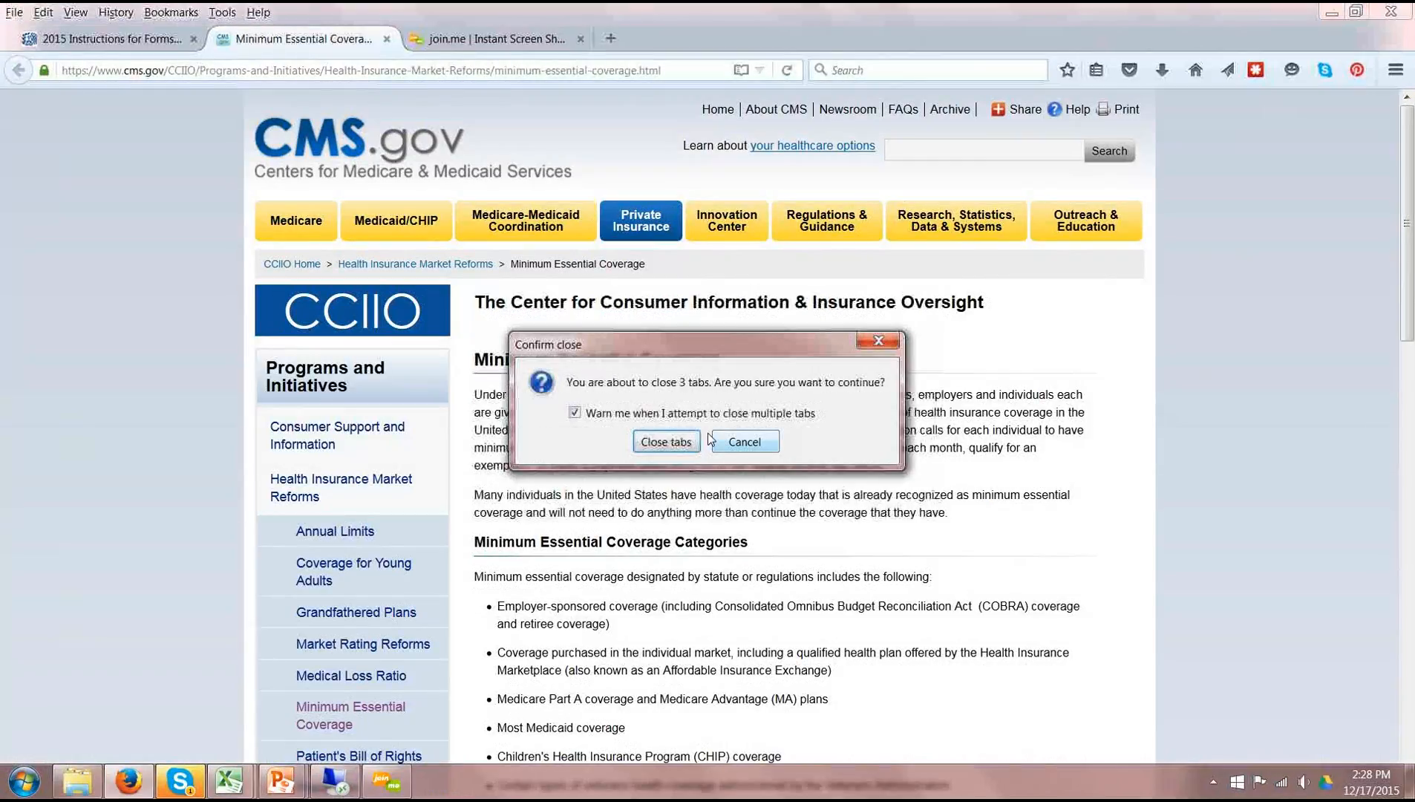
pyautogui.click(667, 441)
pyautogui.click(355, 776)
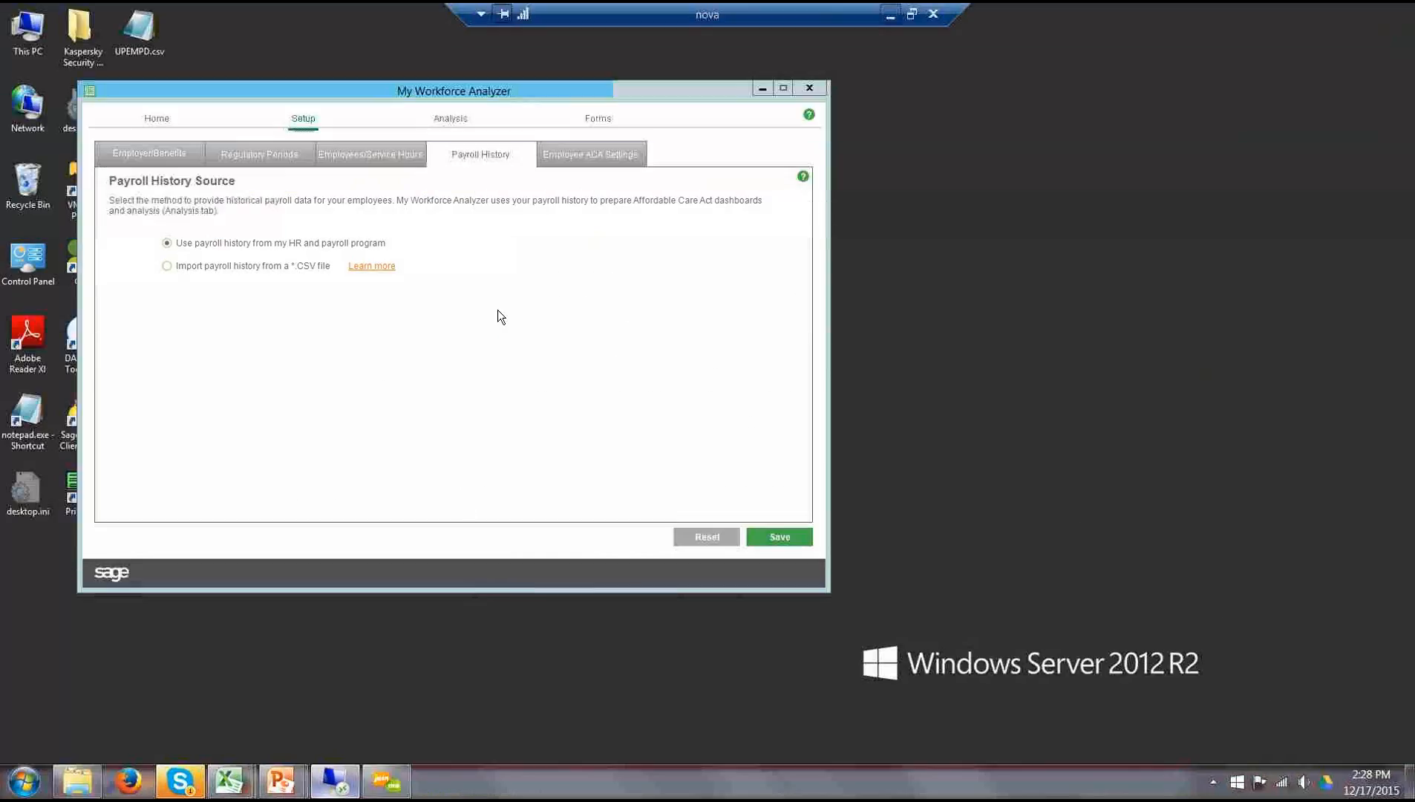
# In the employee ACA settings, clear Receiving Subsidy for the first listed employee, keep Health care premiums as the healthcare benefit, and save
pyautogui.click(568, 159)
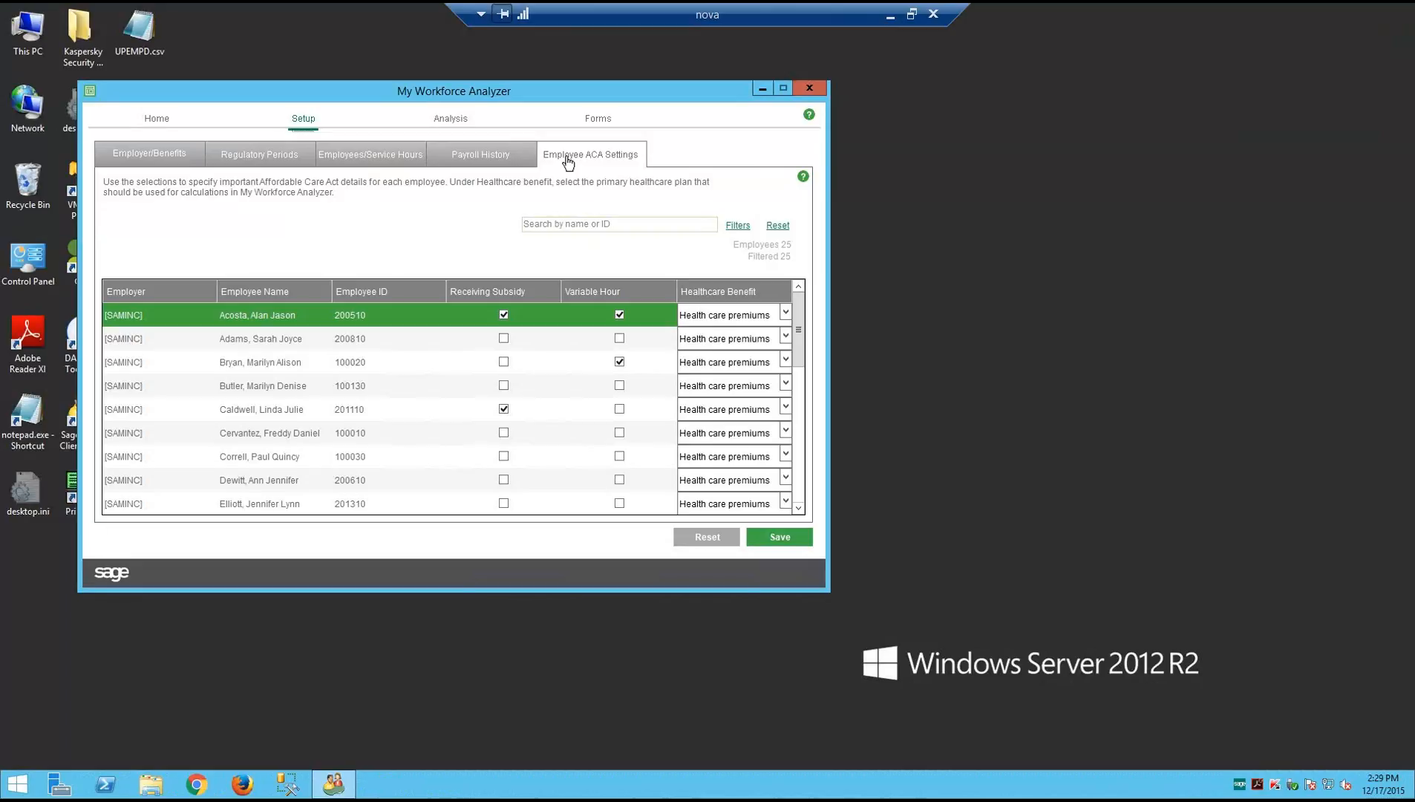
pyautogui.click(503, 315)
pyautogui.click(785, 313)
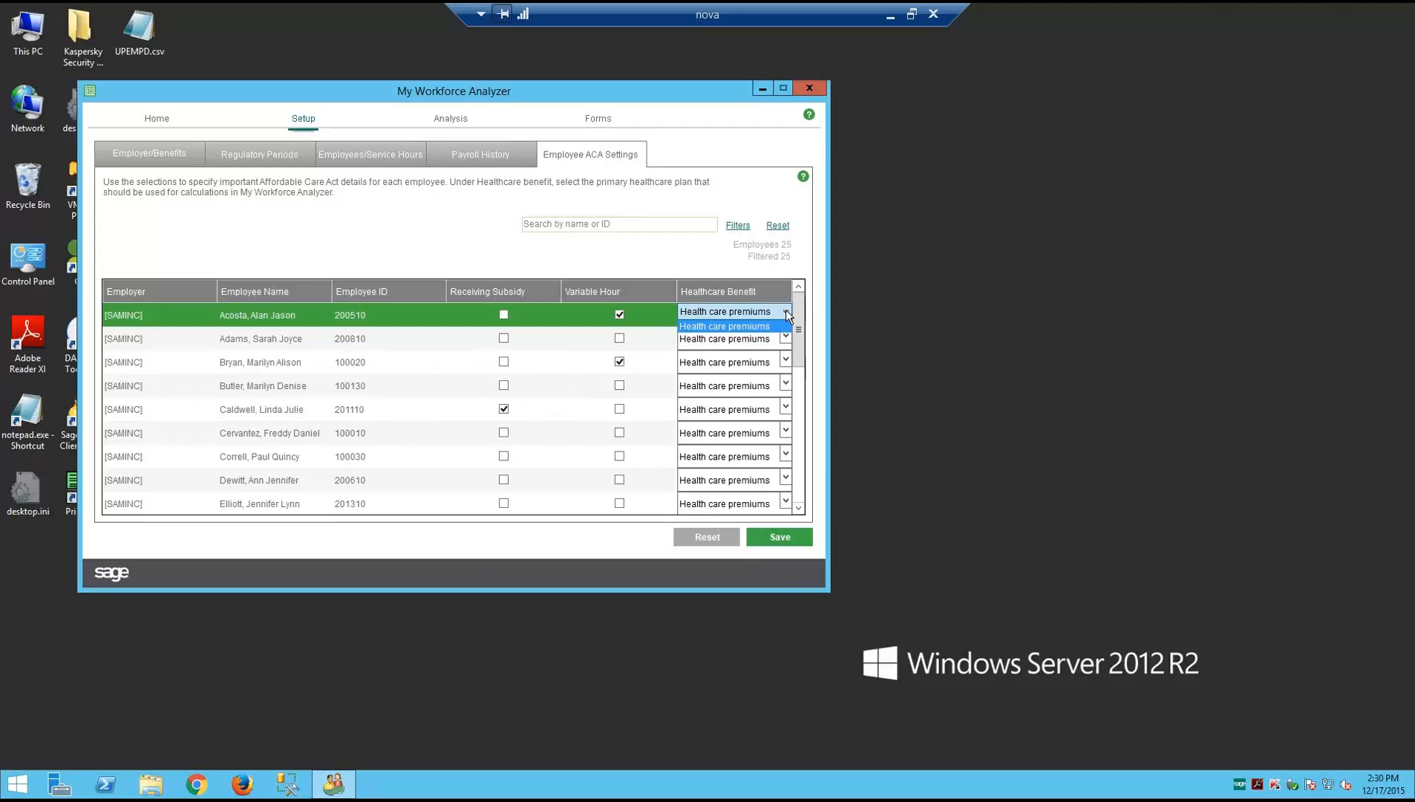
pyautogui.click(786, 310)
pyautogui.click(786, 335)
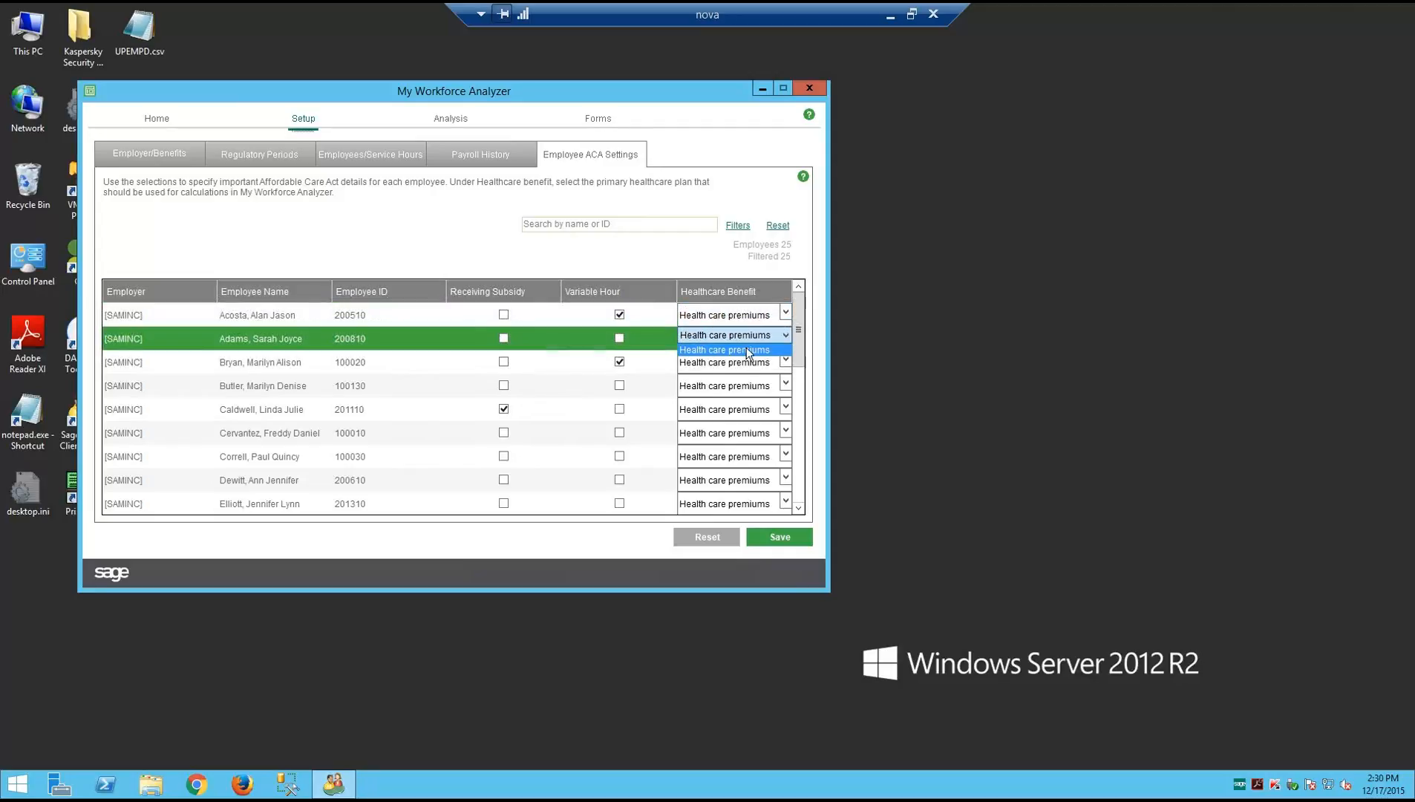
pyautogui.click(786, 315)
pyautogui.click(787, 316)
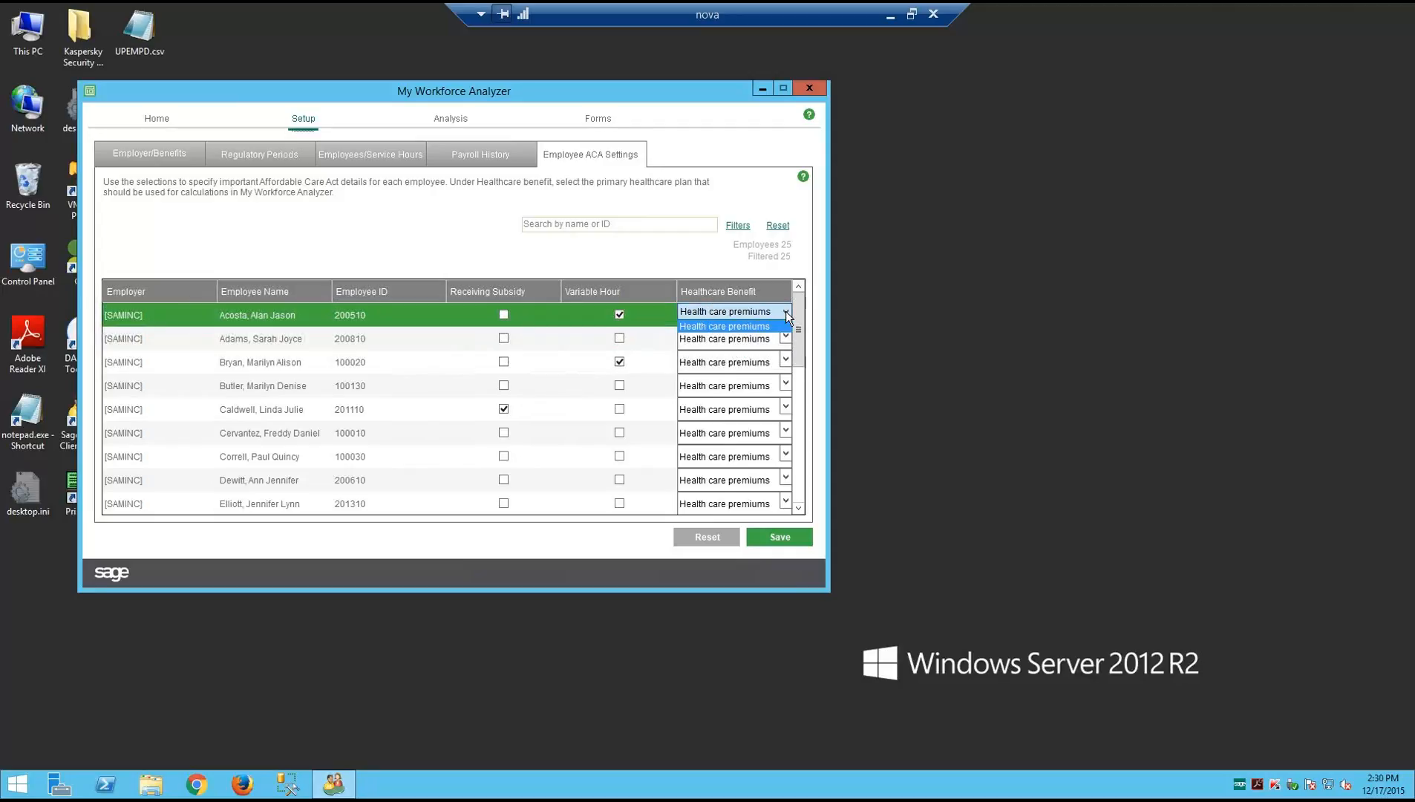
pyautogui.click(724, 326)
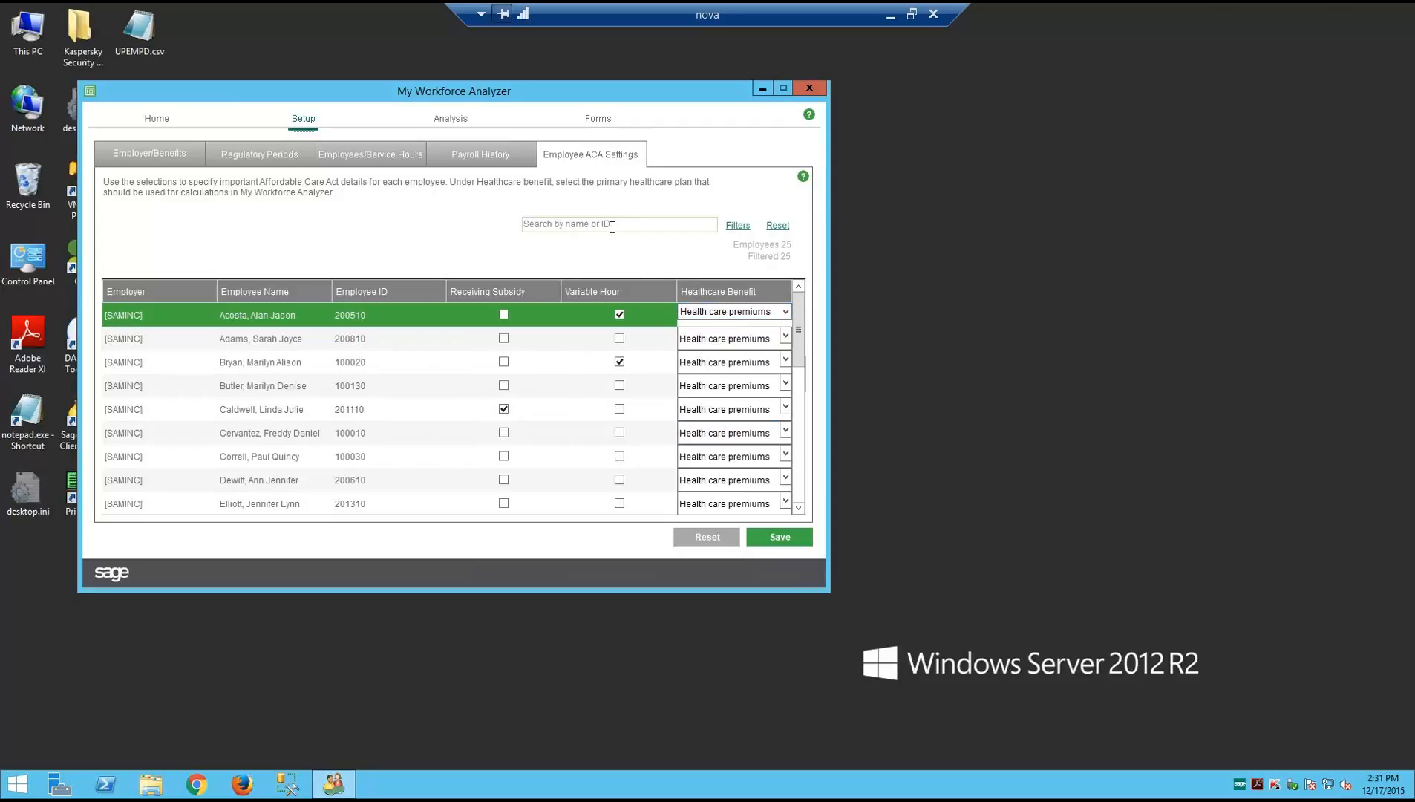
pyautogui.moveTo(797, 340); pyautogui.dragTo(796, 468)
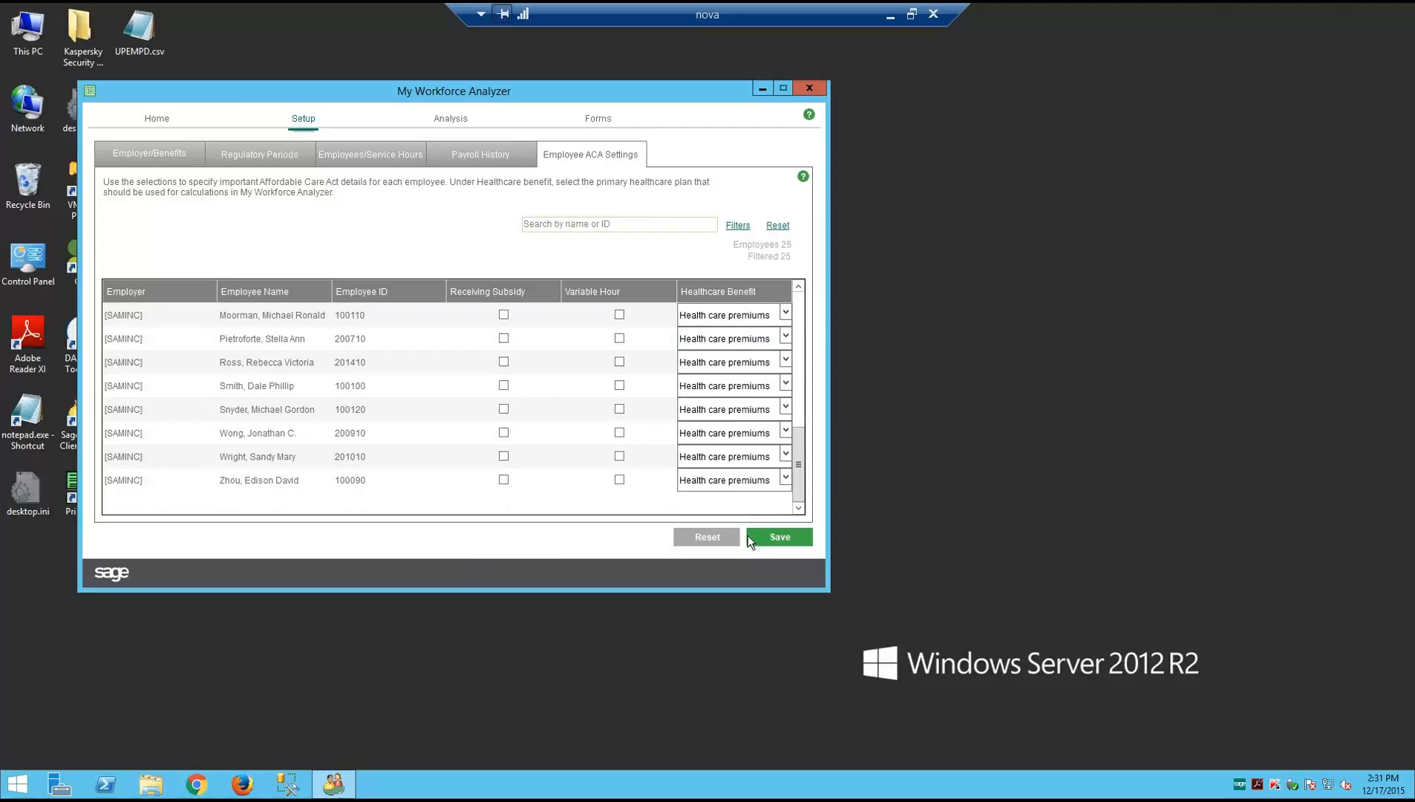
pyautogui.click(775, 539)
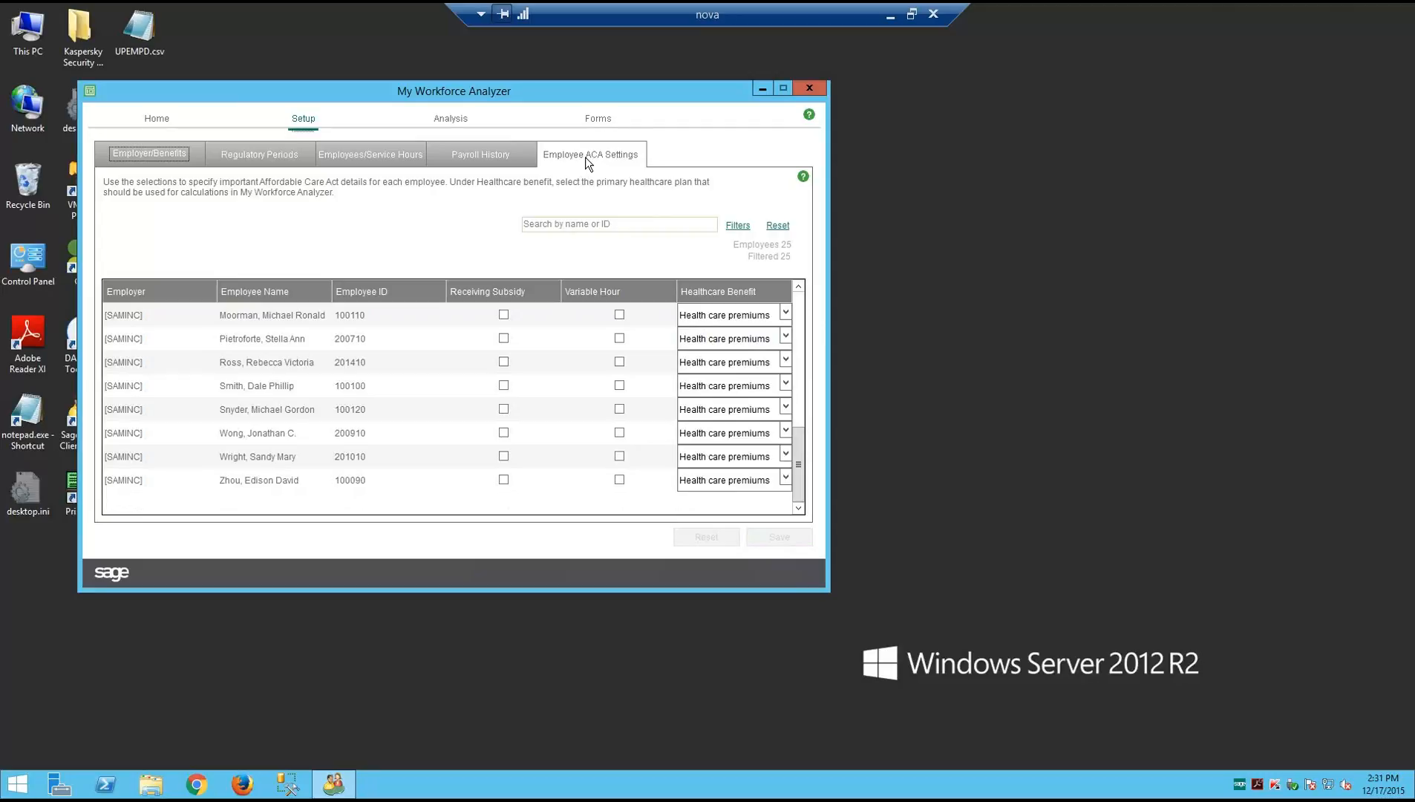
# Recheck the Employer/Benefits setup and return to the My Workforce Analyzer home page
pyautogui.click(133, 163)
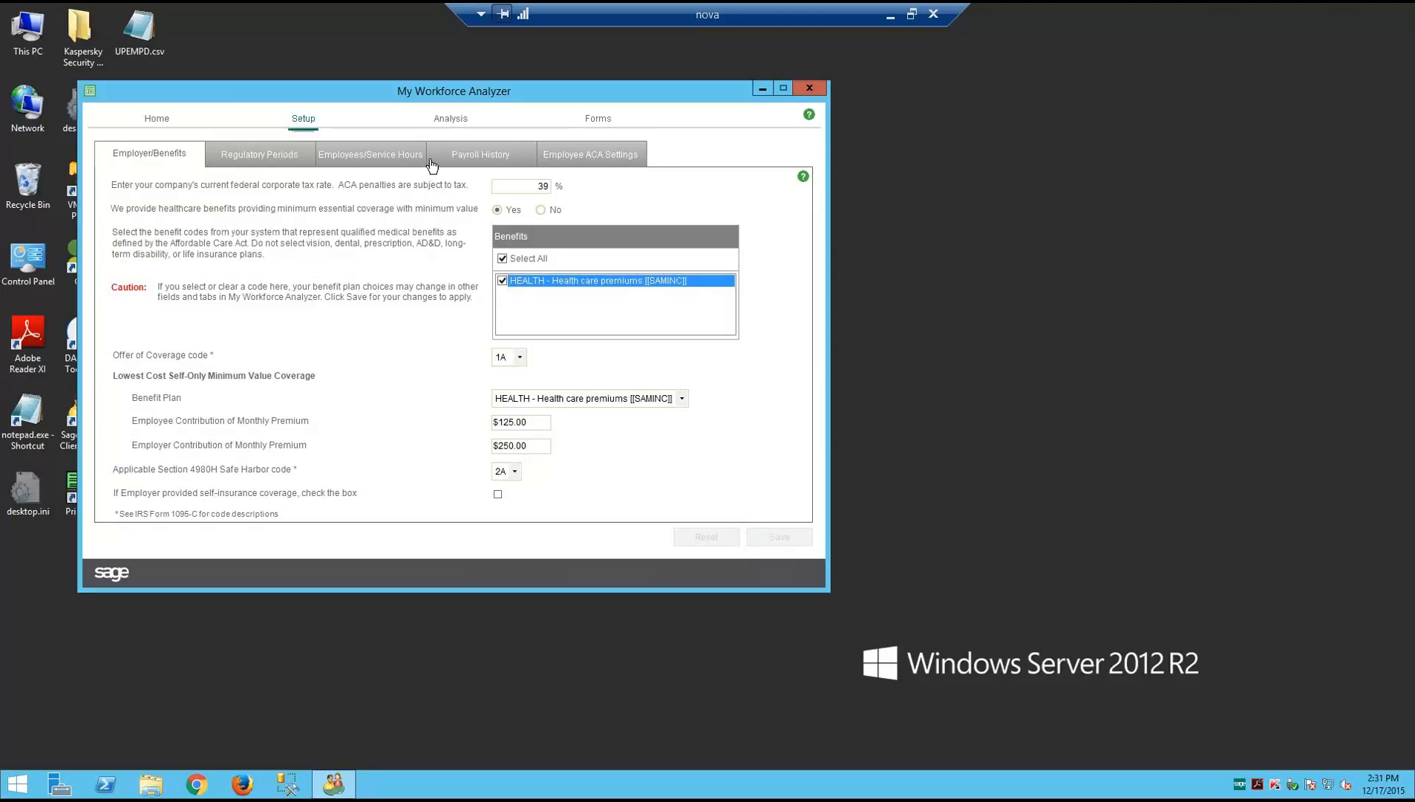
pyautogui.click(301, 125)
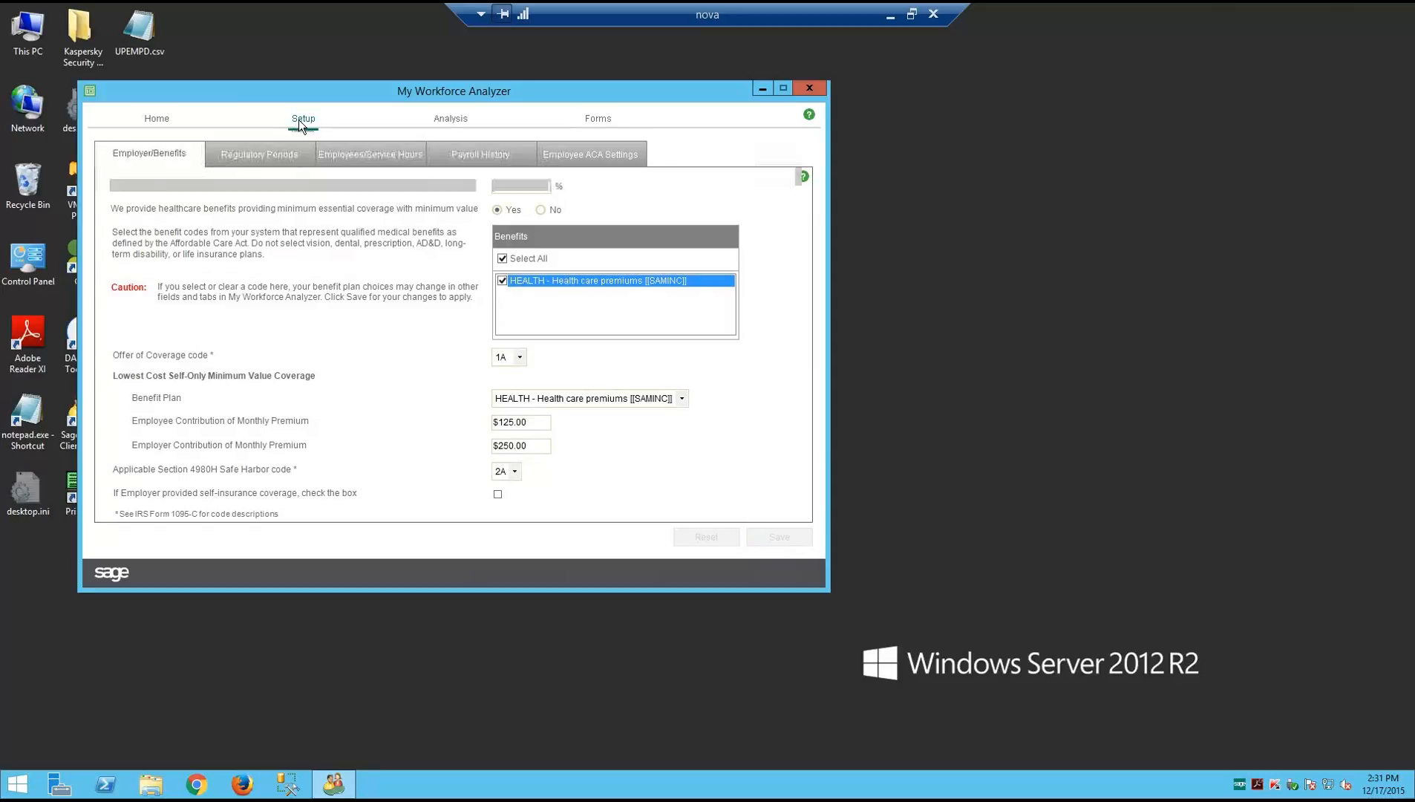
pyautogui.click(156, 120)
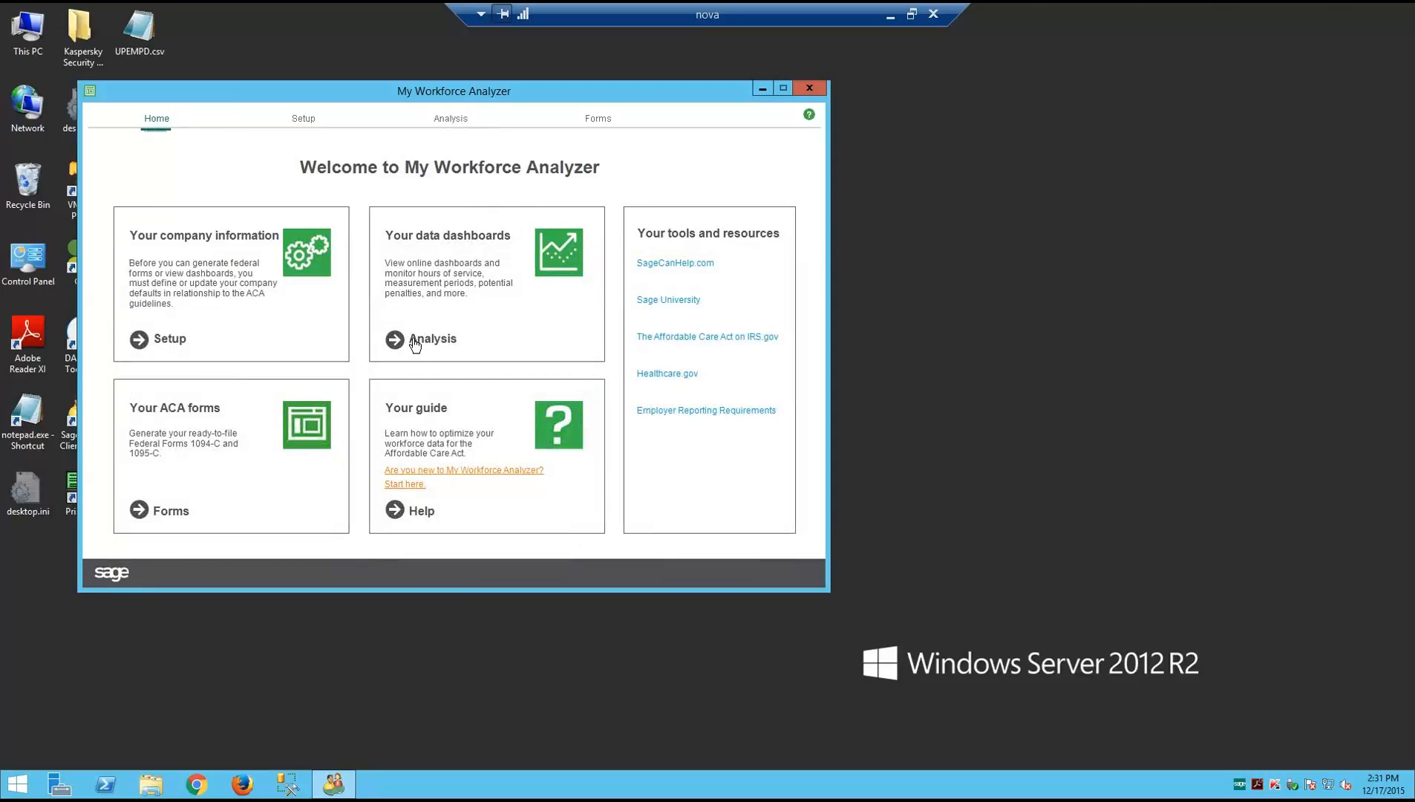
# Open the Affordable Care Act dashboards and analysis and view the Monitoring dashboard
pyautogui.click(451, 120)
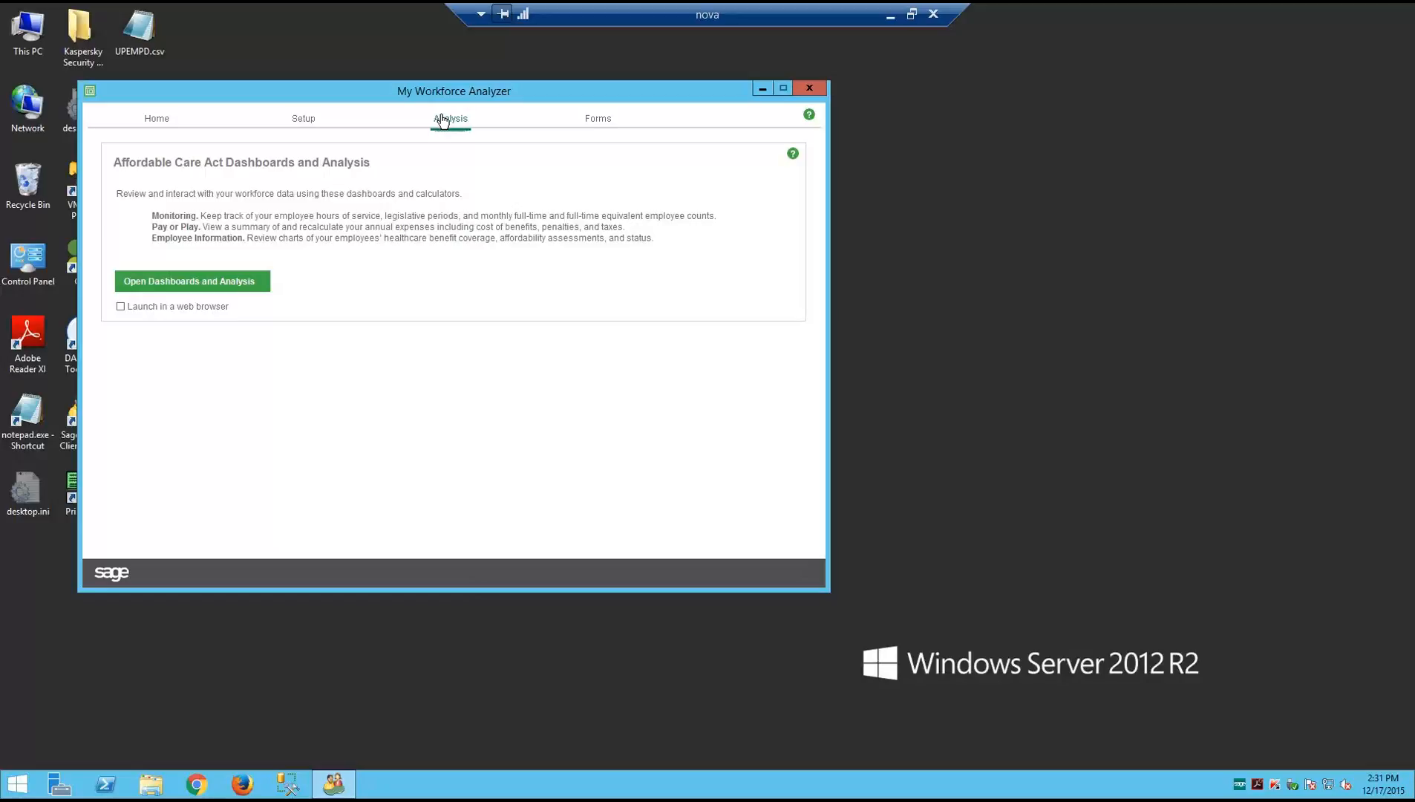
pyautogui.click(162, 287)
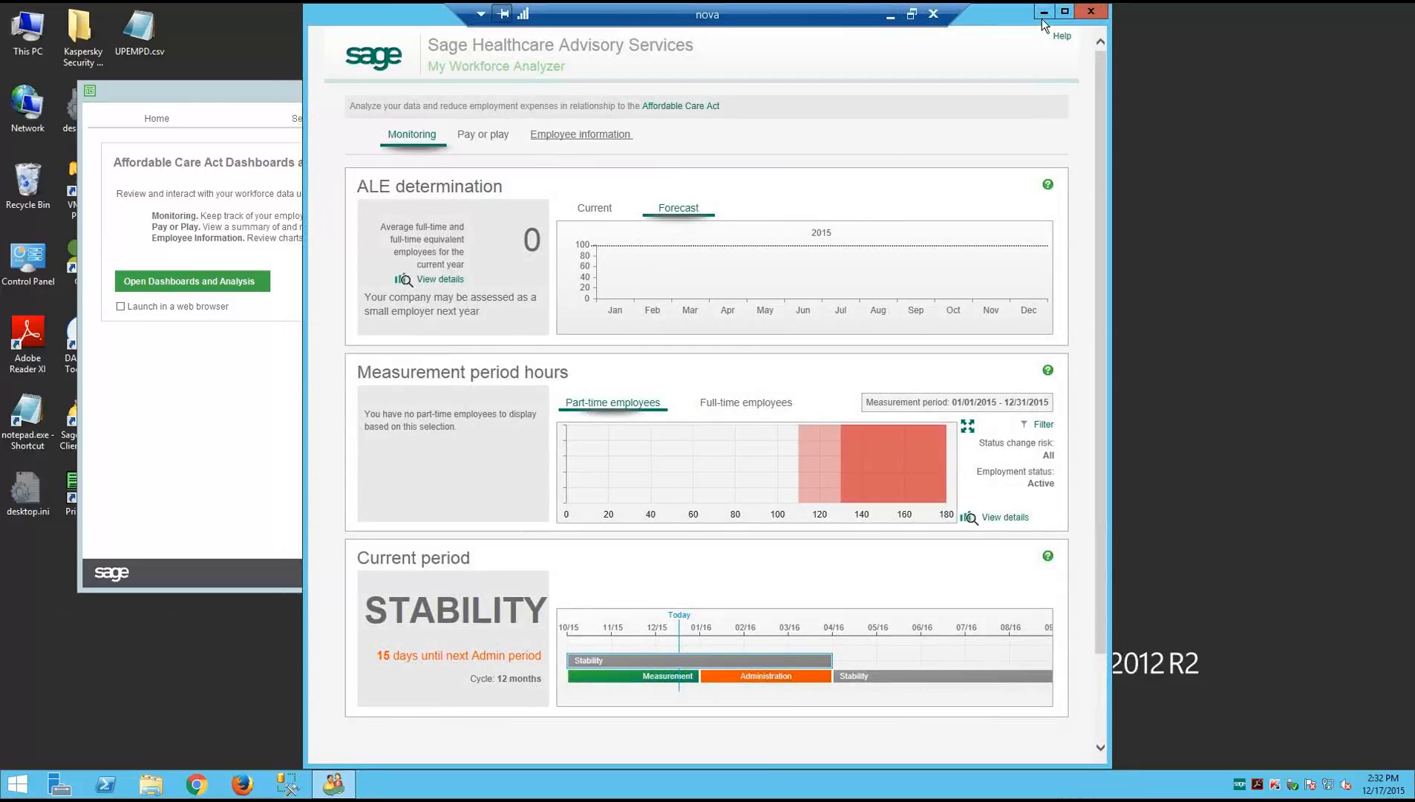
pyautogui.moveTo(1012, 16); pyautogui.dragTo(1010, 20)
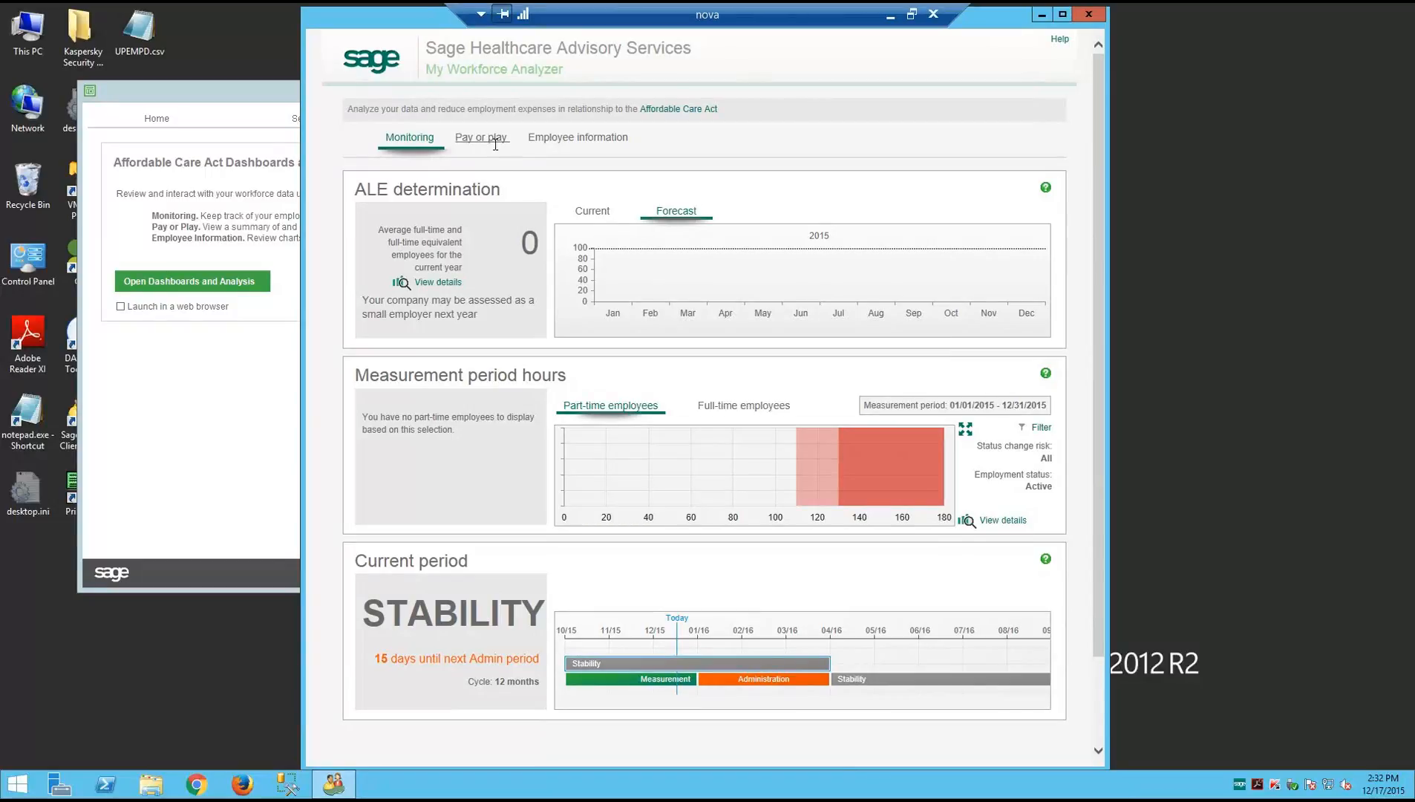
# Review the employee information lists for benefits, affordability, subsidized coverage and variable hour status
pyautogui.click(565, 143)
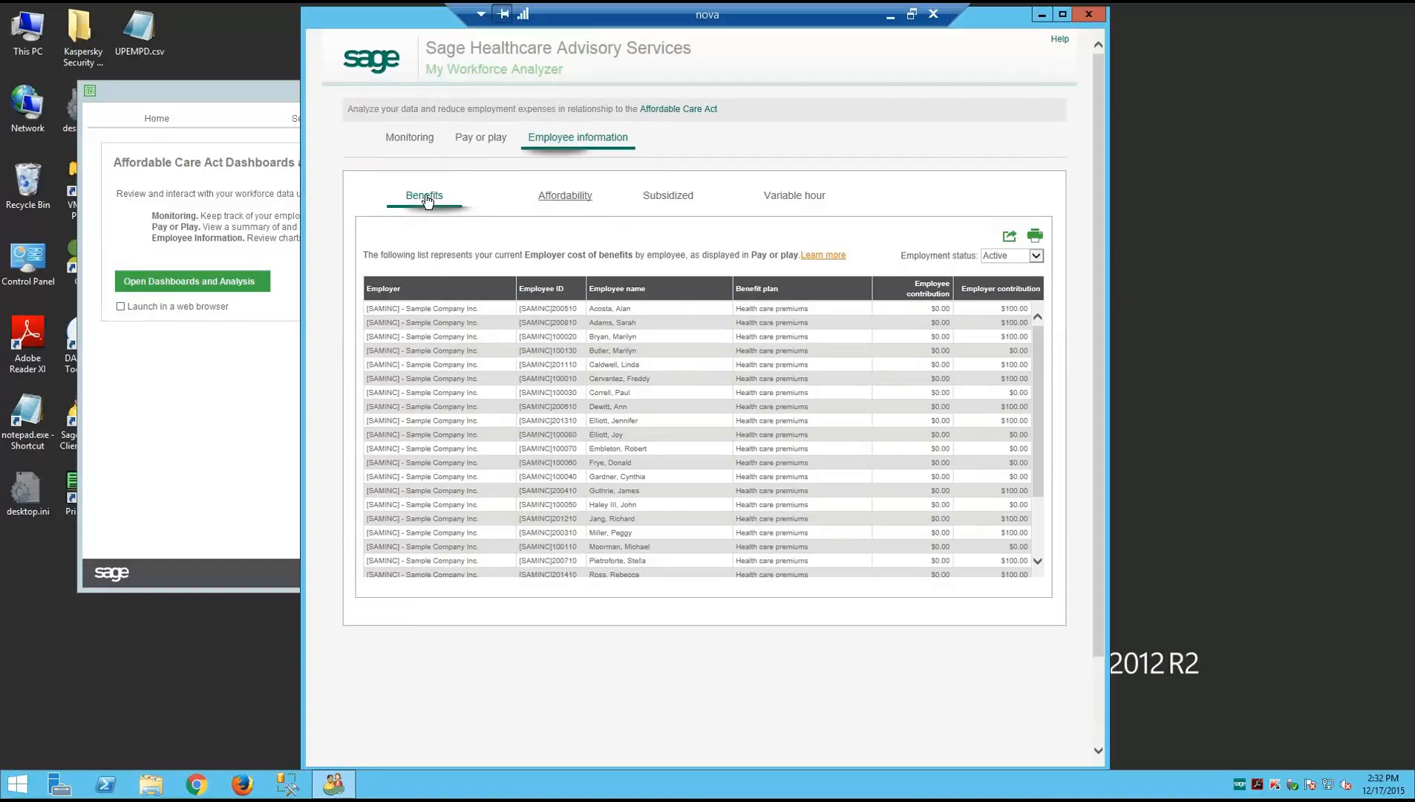
pyautogui.click(568, 199)
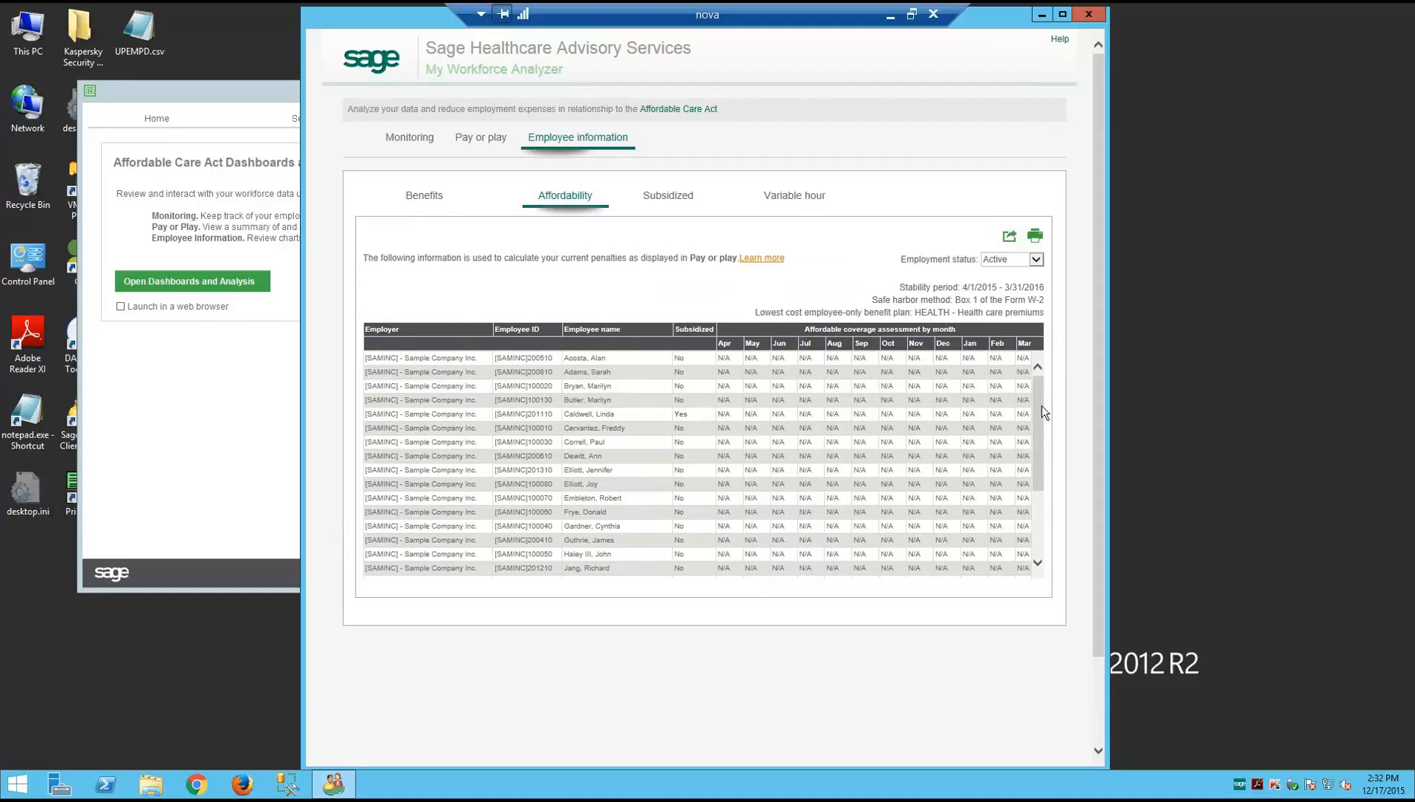
pyautogui.moveTo(1041, 397)
pyautogui.mouseDown()
pyautogui.moveTo(1043, 499)
pyautogui.moveTo(1044, 372)
pyautogui.mouseUp()
pyautogui.moveTo(995, 289)
pyautogui.mouseDown()
pyautogui.moveTo(960, 289)
pyautogui.moveTo(1007, 287)
pyautogui.mouseUp()
pyautogui.click(662, 205)
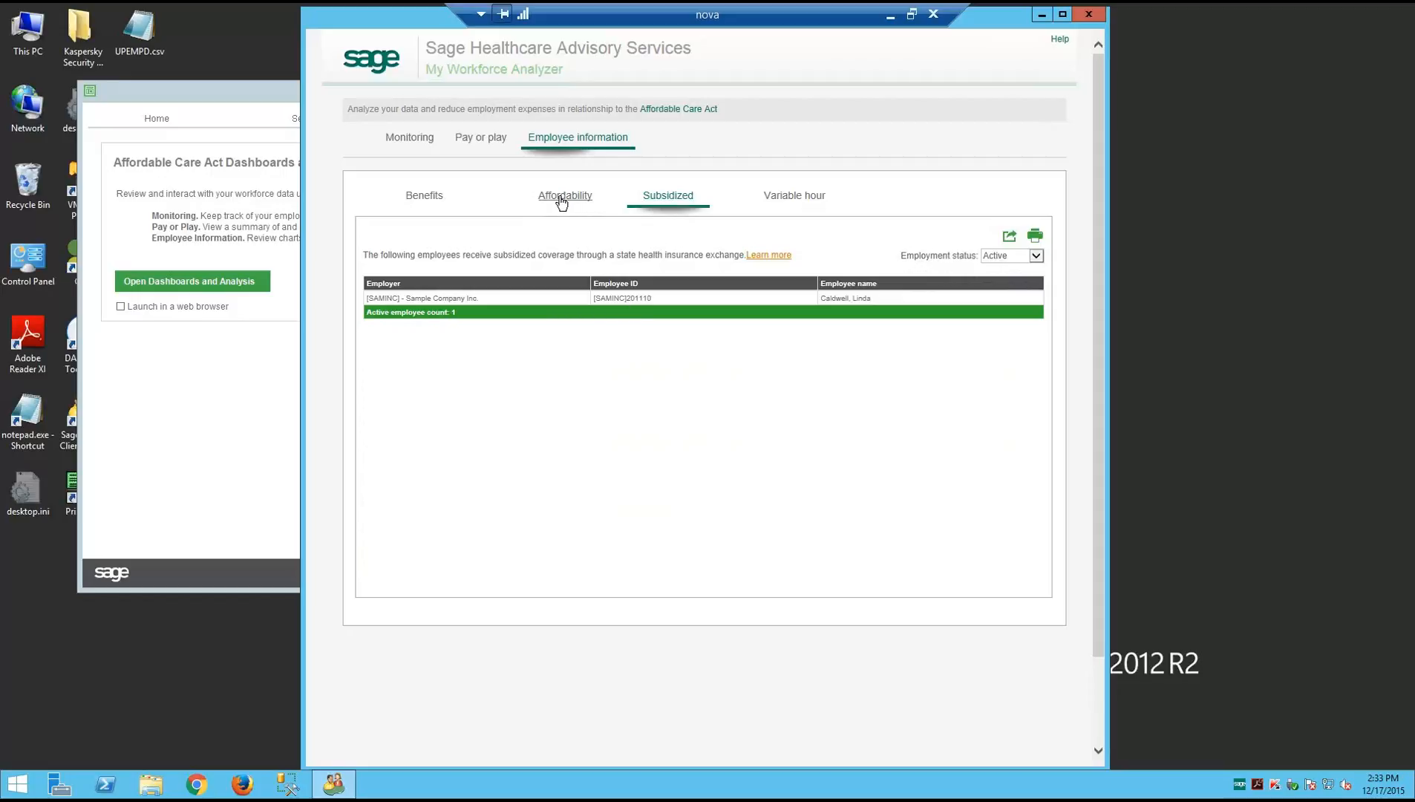
pyautogui.click(428, 199)
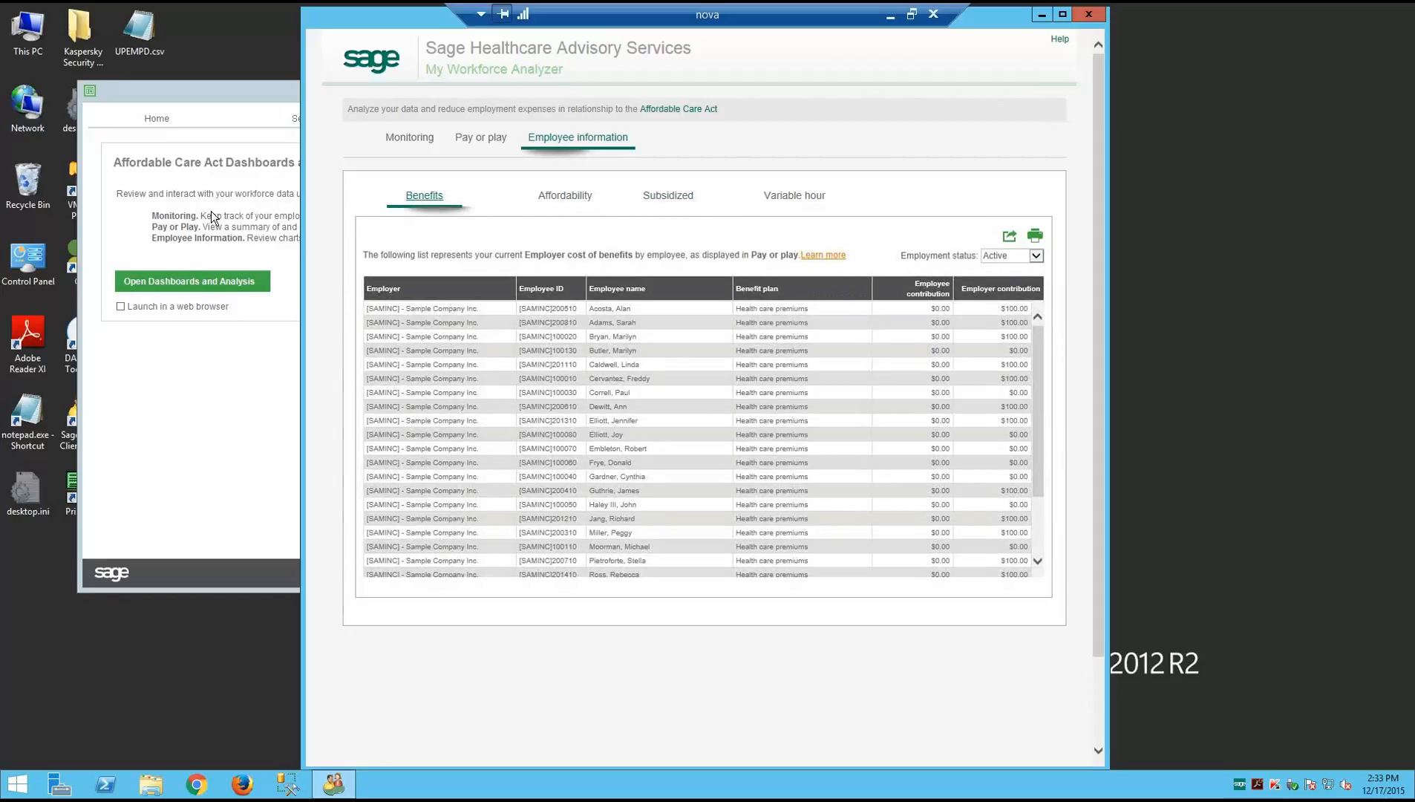
pyautogui.click(657, 199)
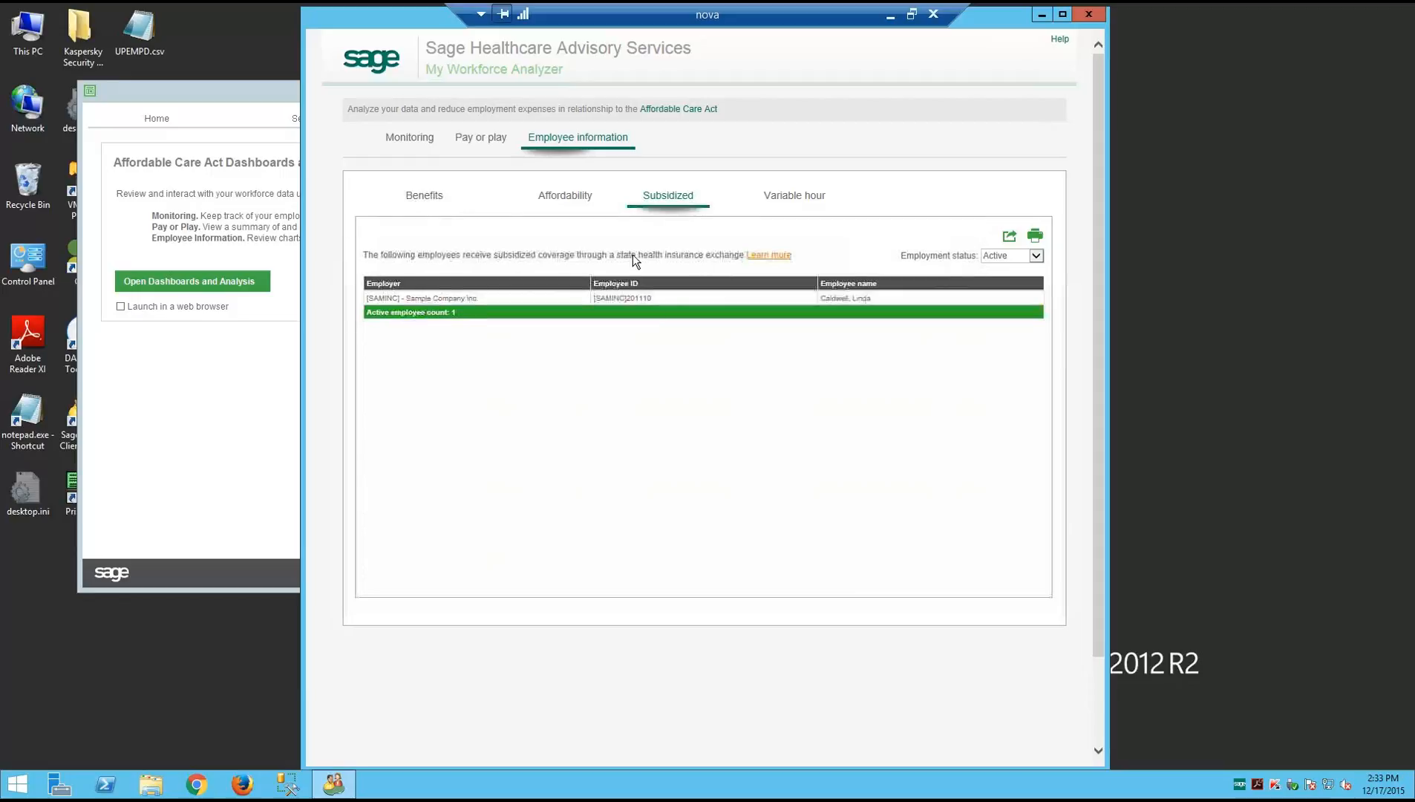
pyautogui.click(791, 202)
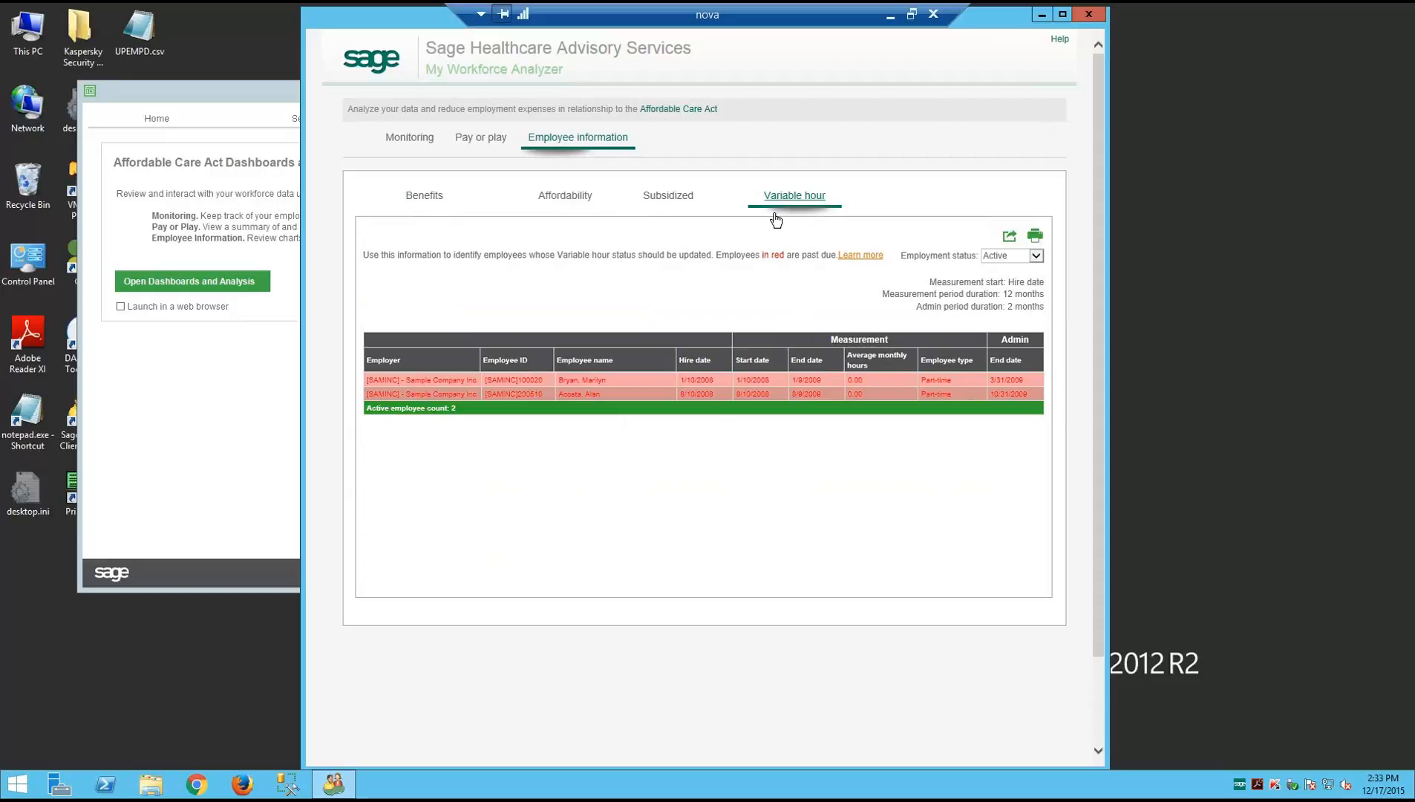
# Review the Pay or play and Monitoring dashboards, including the current ALE determination, and close the dashboards window
pyautogui.click(477, 142)
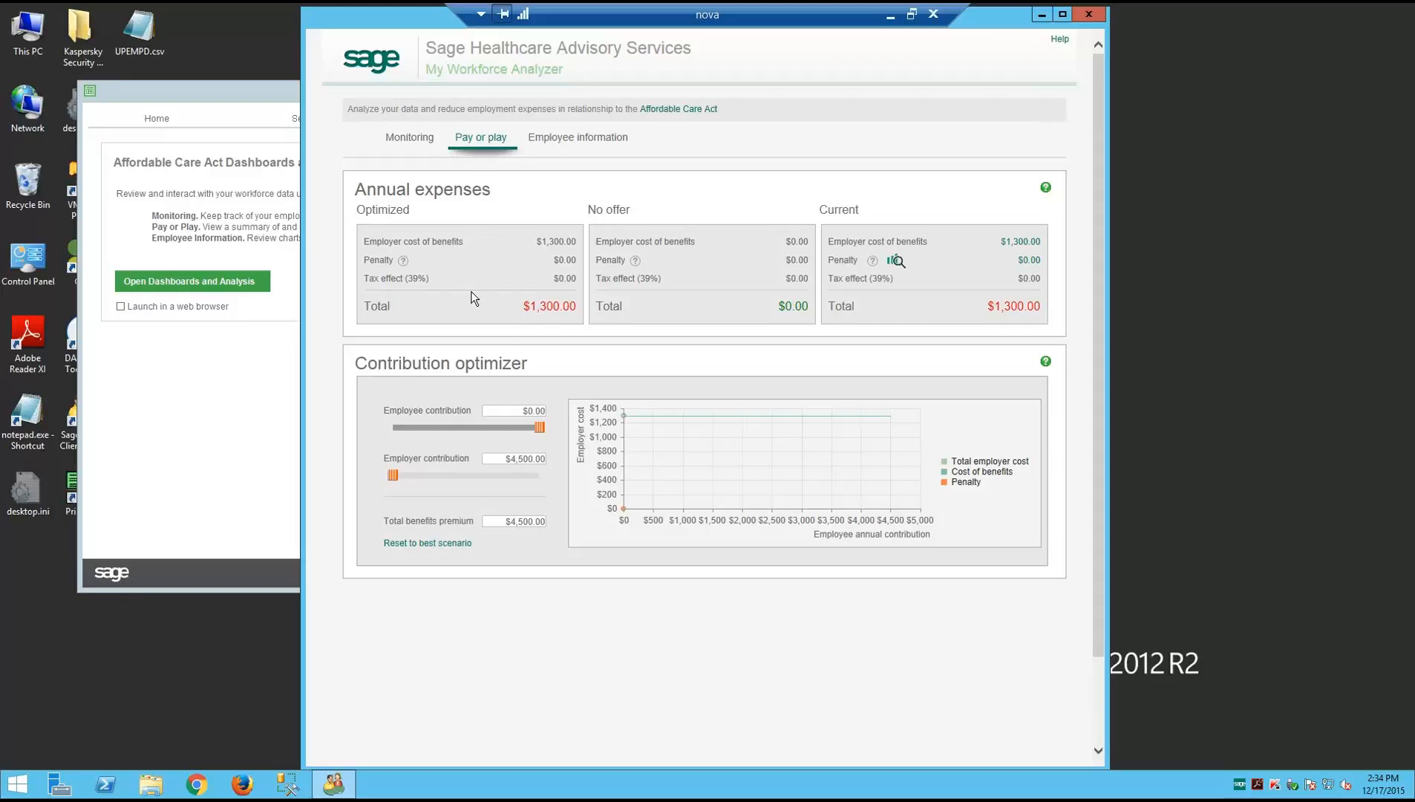
pyautogui.click(407, 141)
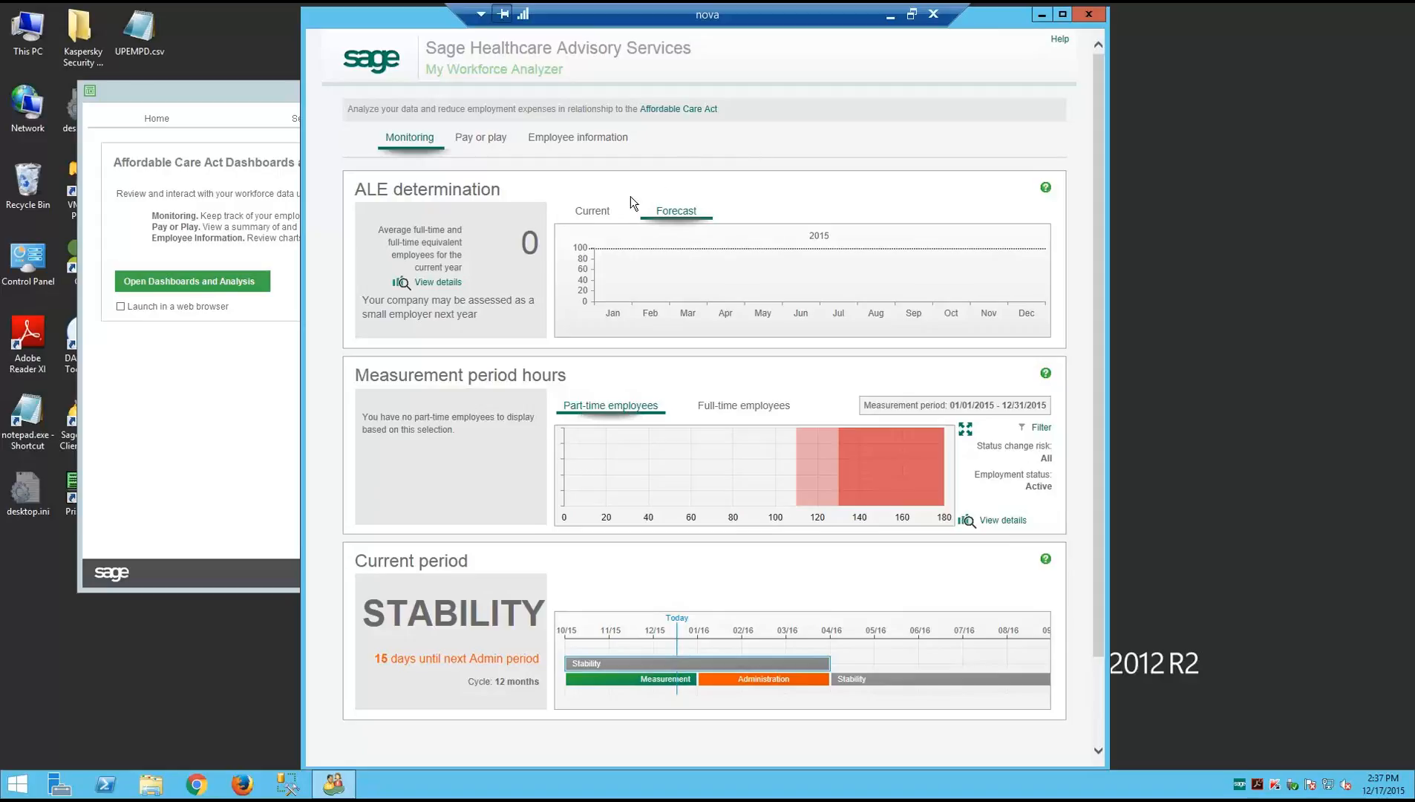
pyautogui.click(591, 211)
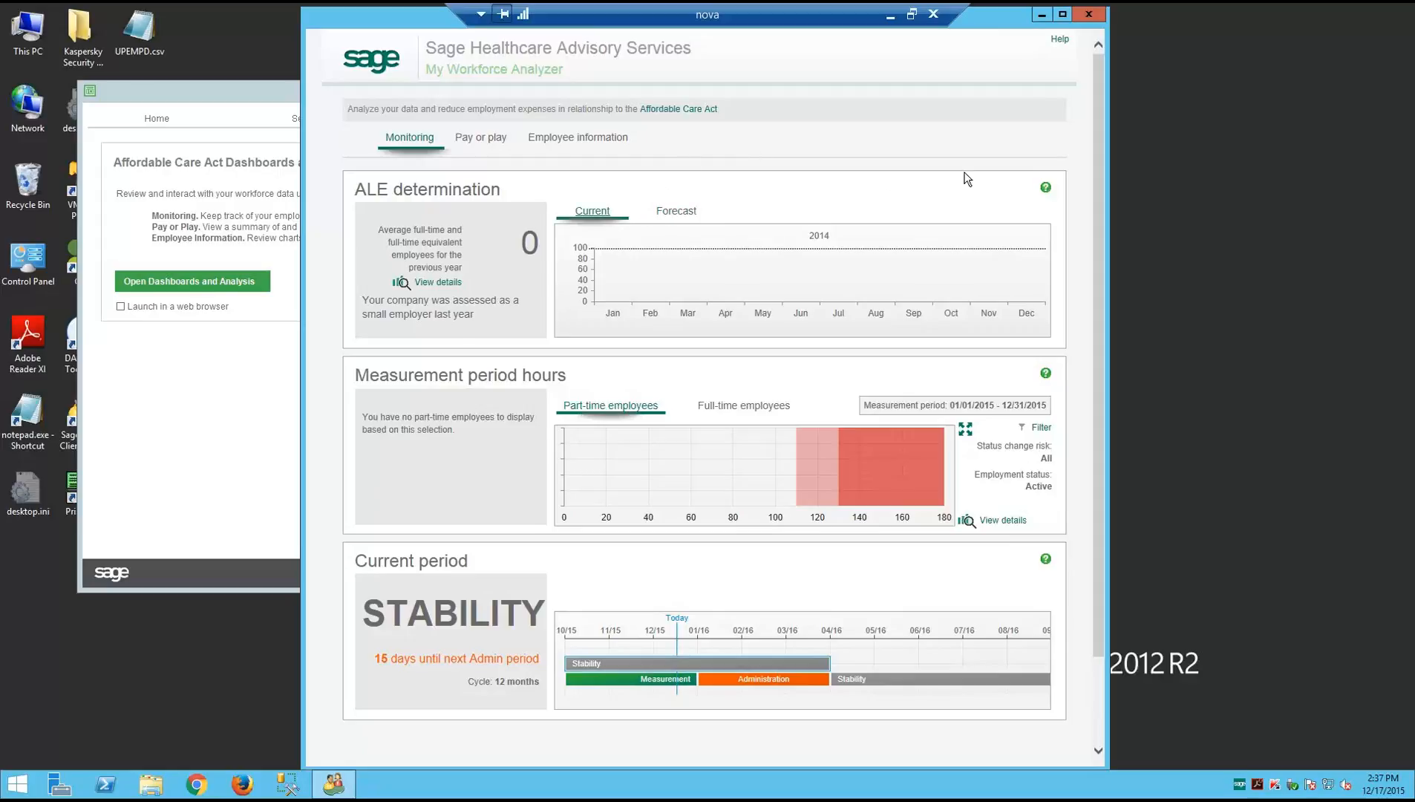
pyautogui.click(1088, 14)
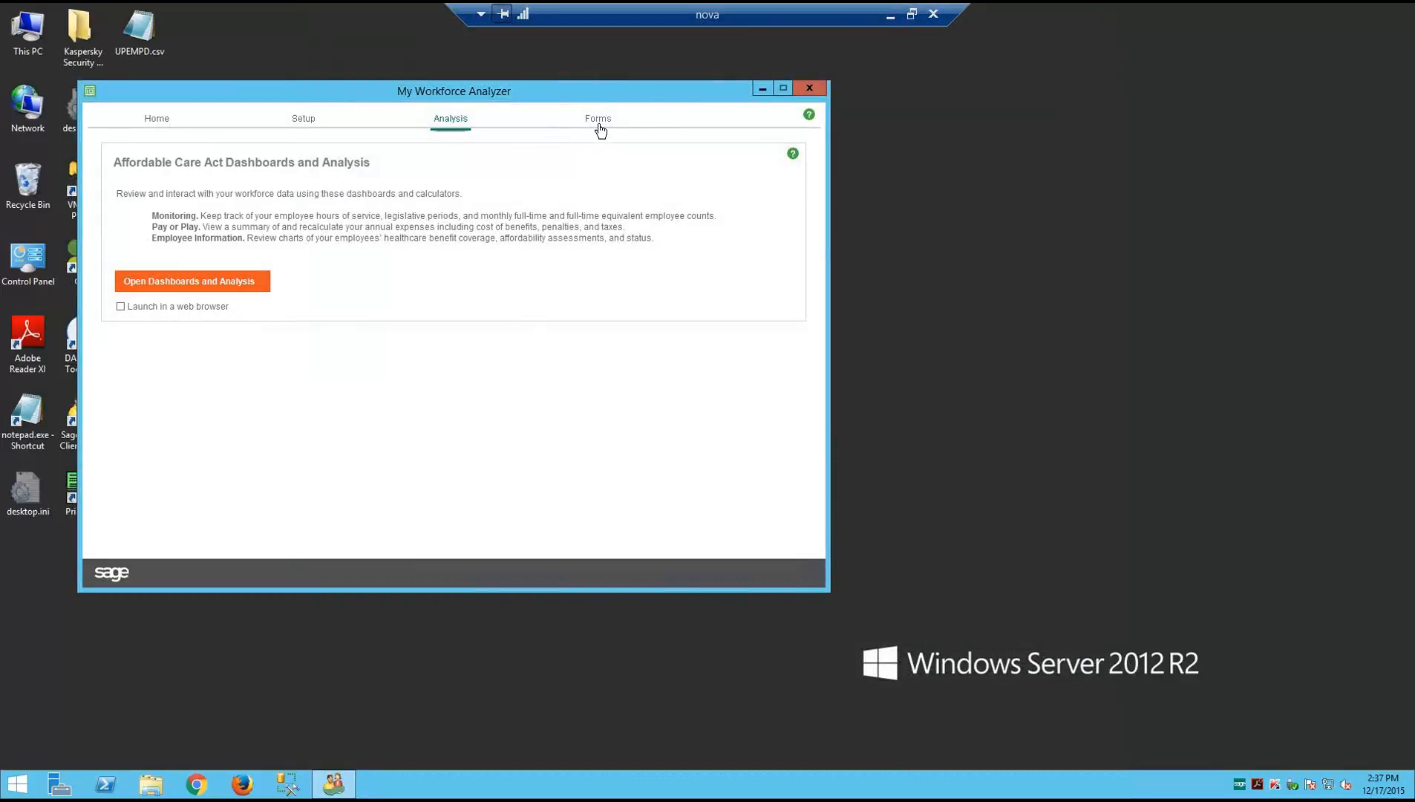
# Start generating 1094-C and 1095-C forms for form year 2015 and employer Sample Company Inc
pyautogui.click(599, 123)
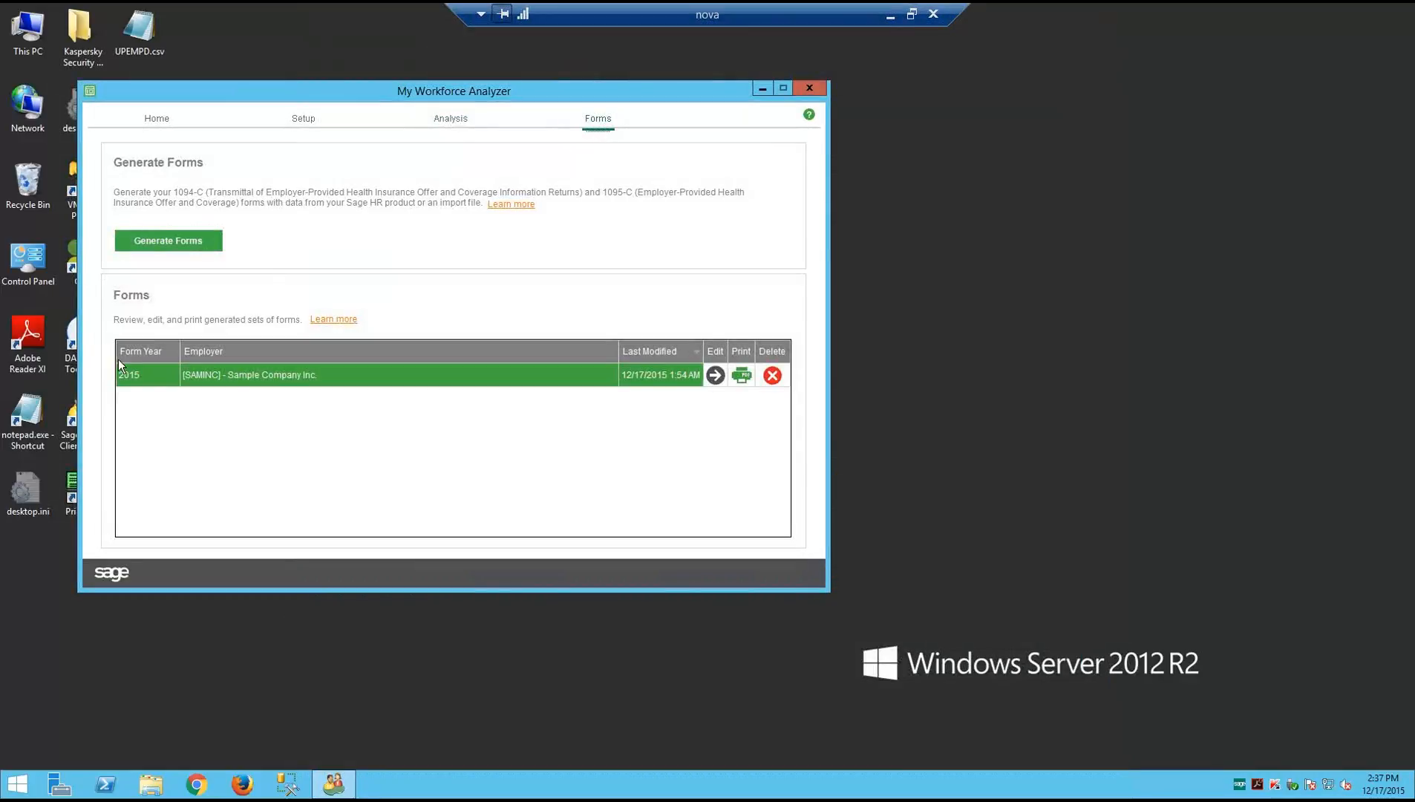
pyautogui.click(148, 239)
pyautogui.click(448, 238)
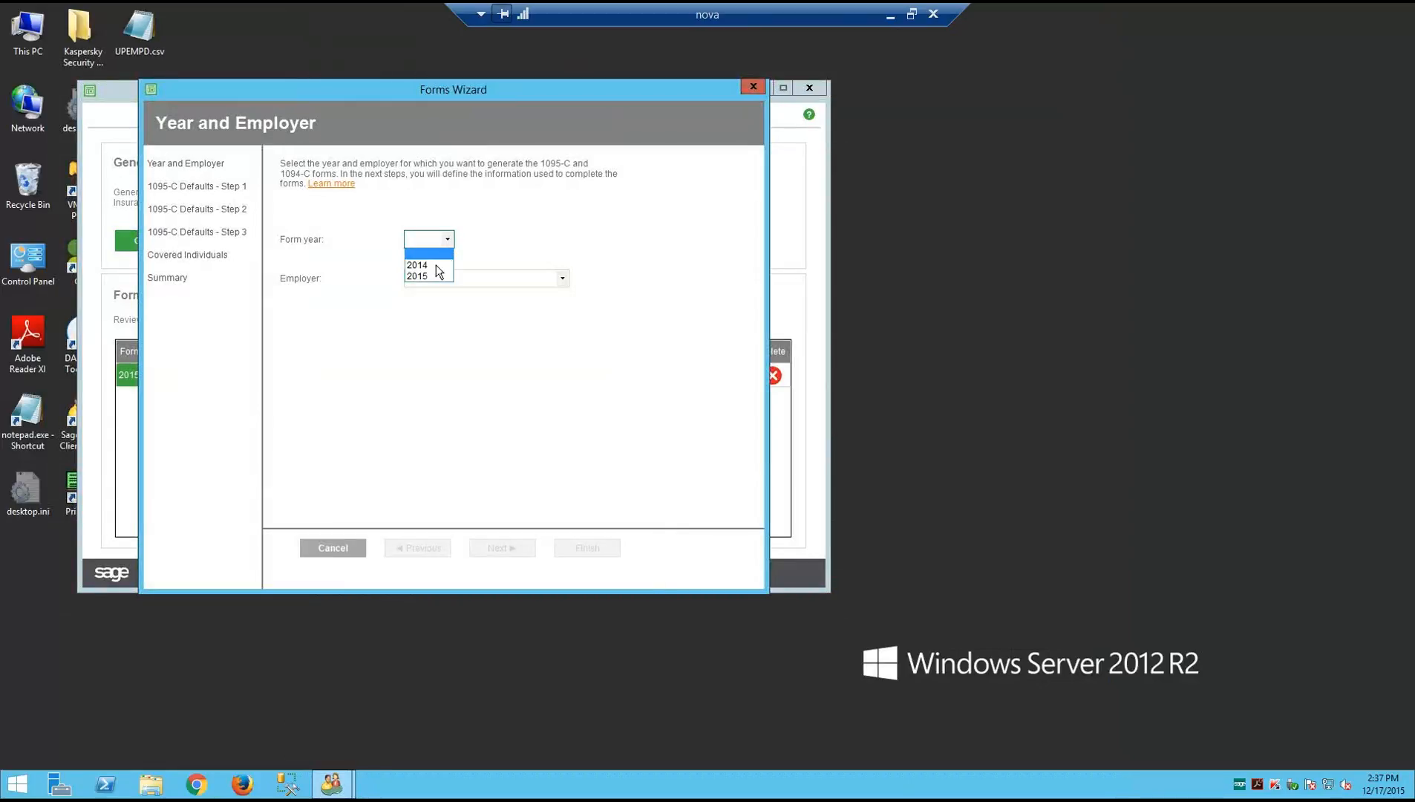
pyautogui.click(431, 275)
pyautogui.click(562, 277)
pyautogui.click(514, 304)
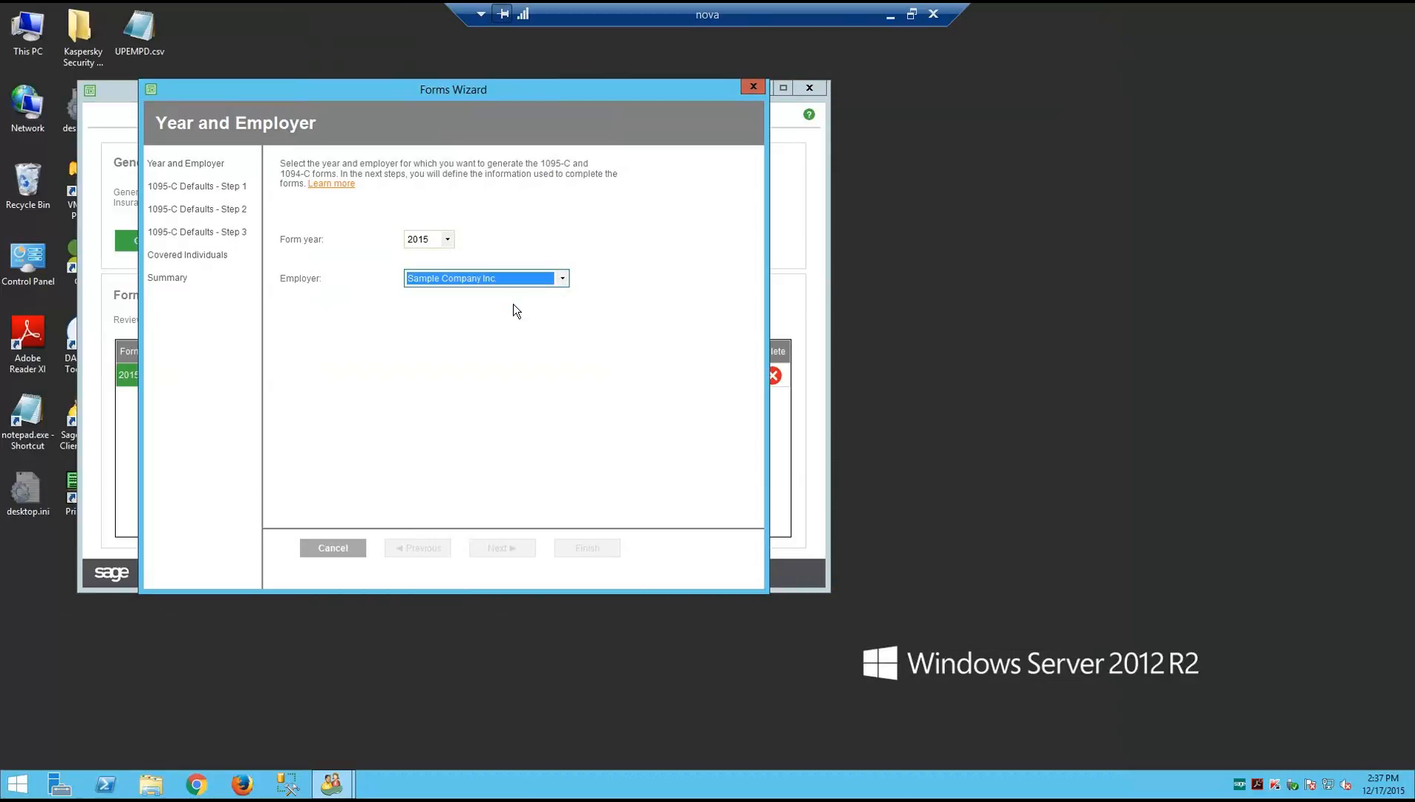
pyautogui.click(502, 548)
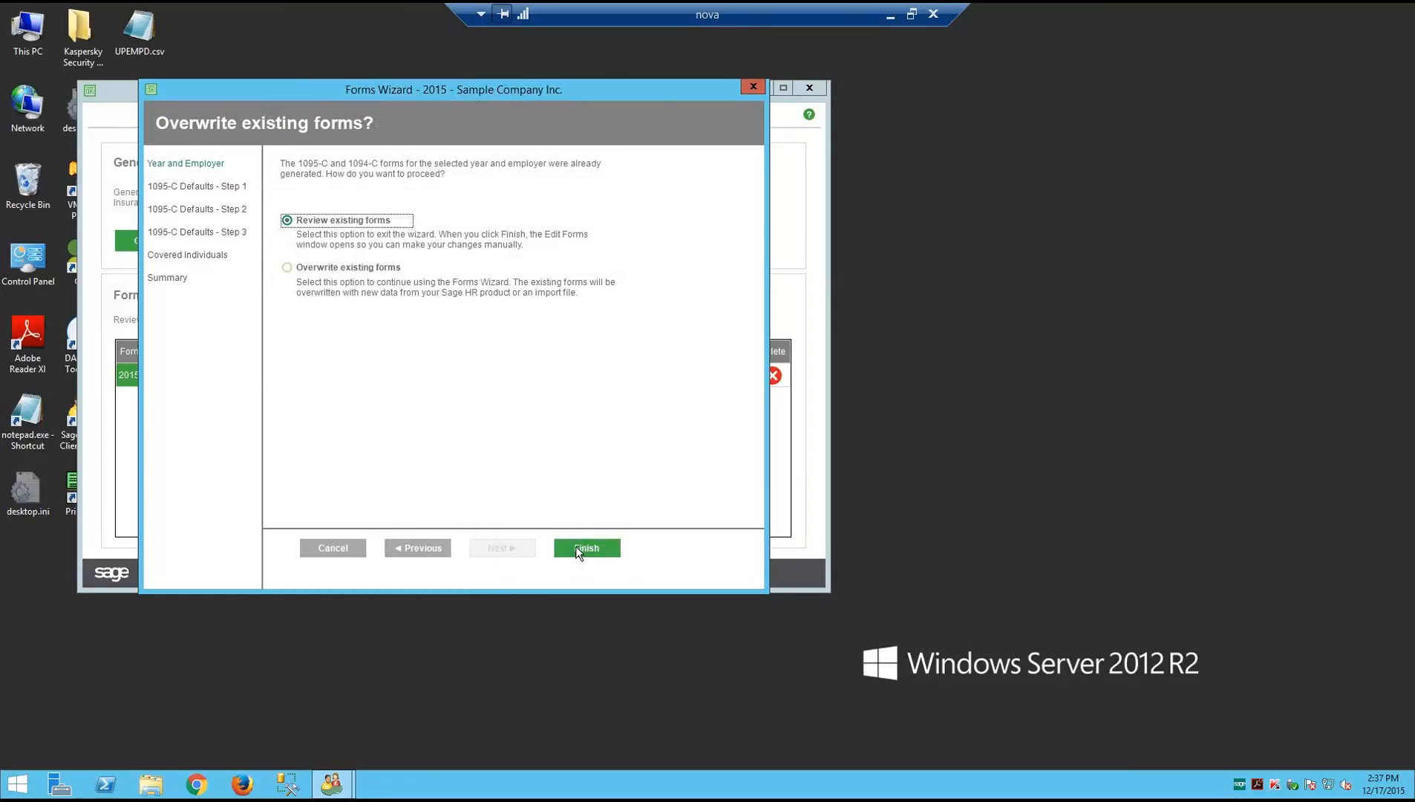
# Choose to overwrite the existing forms and use the Forms Wizard to set the employee defaults
pyautogui.click(303, 269)
pyautogui.click(499, 554)
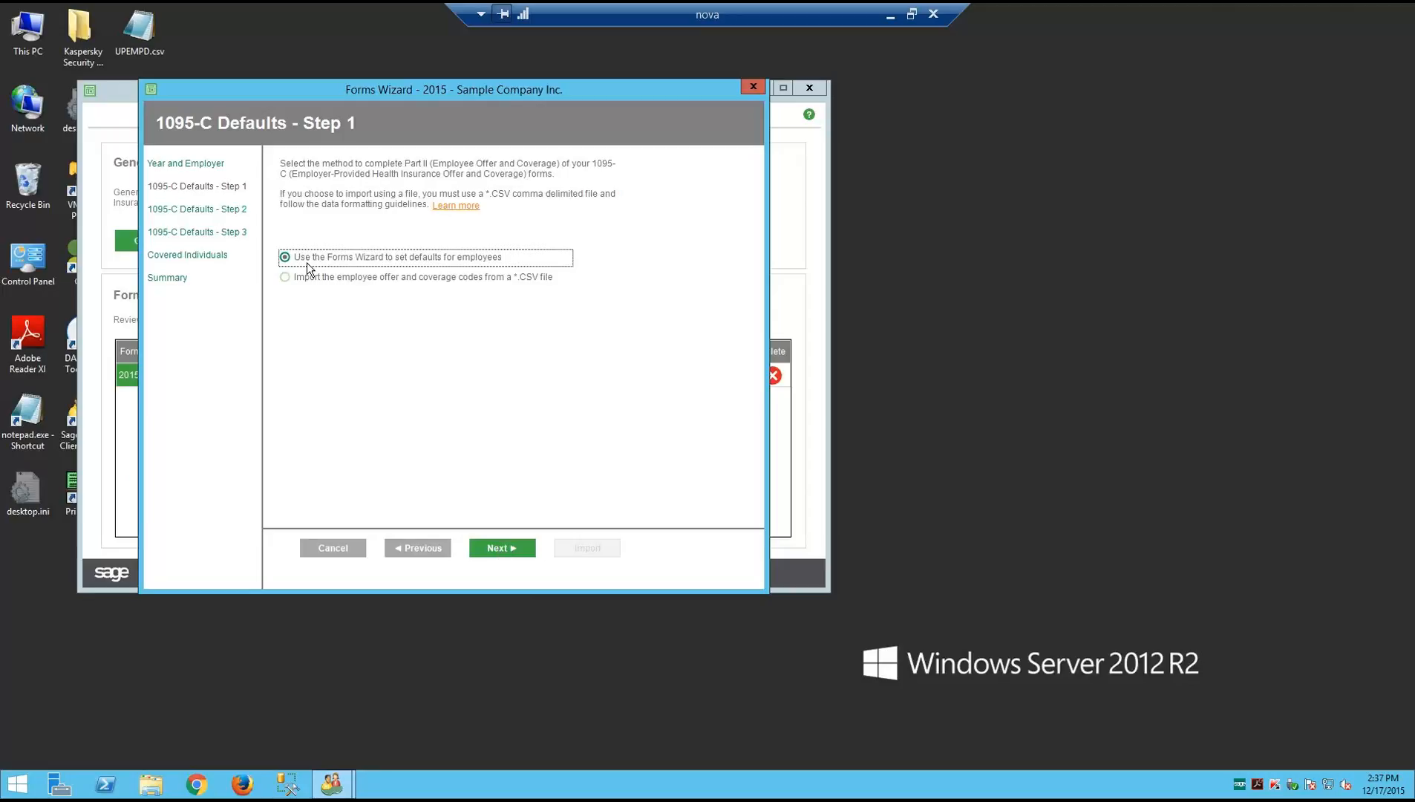
pyautogui.click(493, 549)
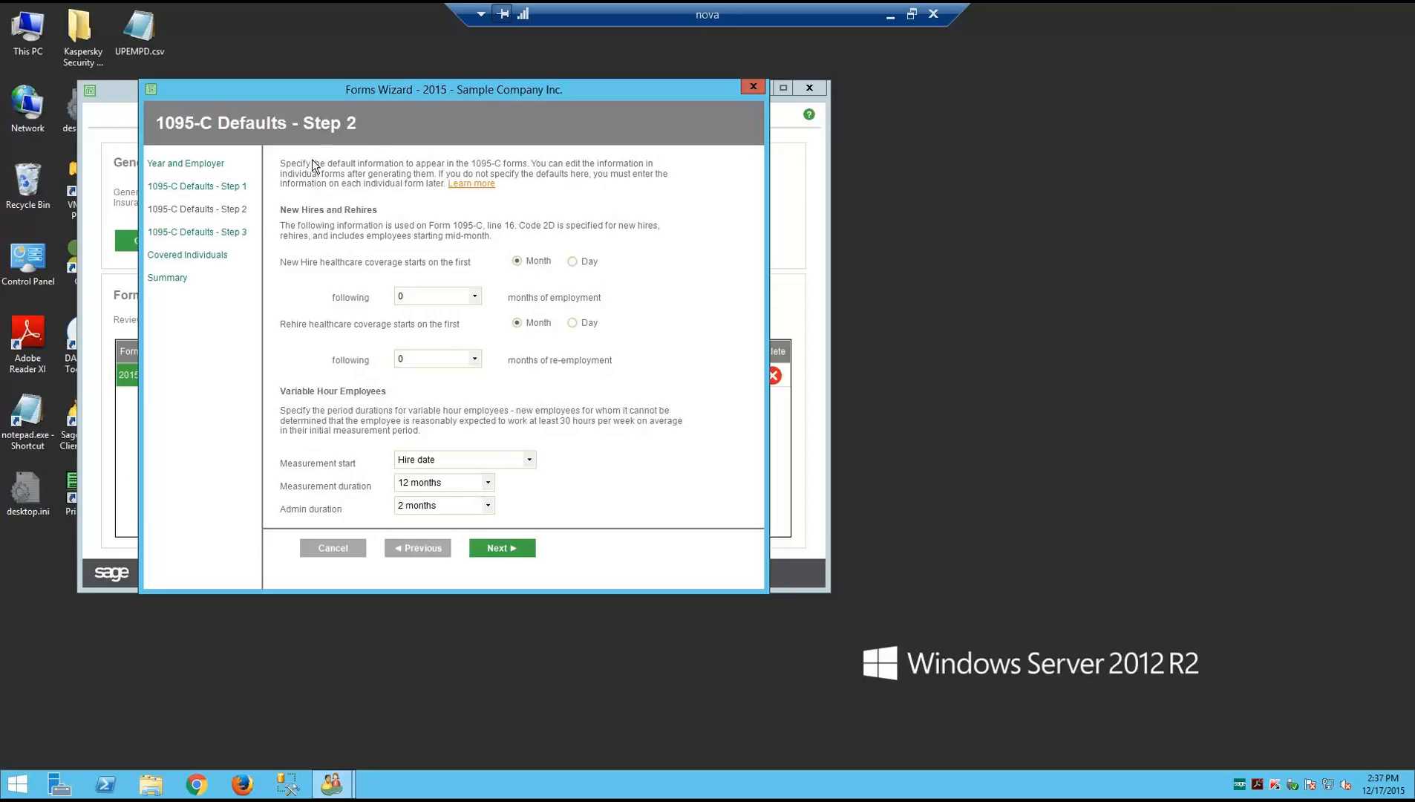
# Set healthcare coverage to start on the first month following 12 months for both new hires and rehires, and accept the Step 2 defaults
pyautogui.click(476, 297)
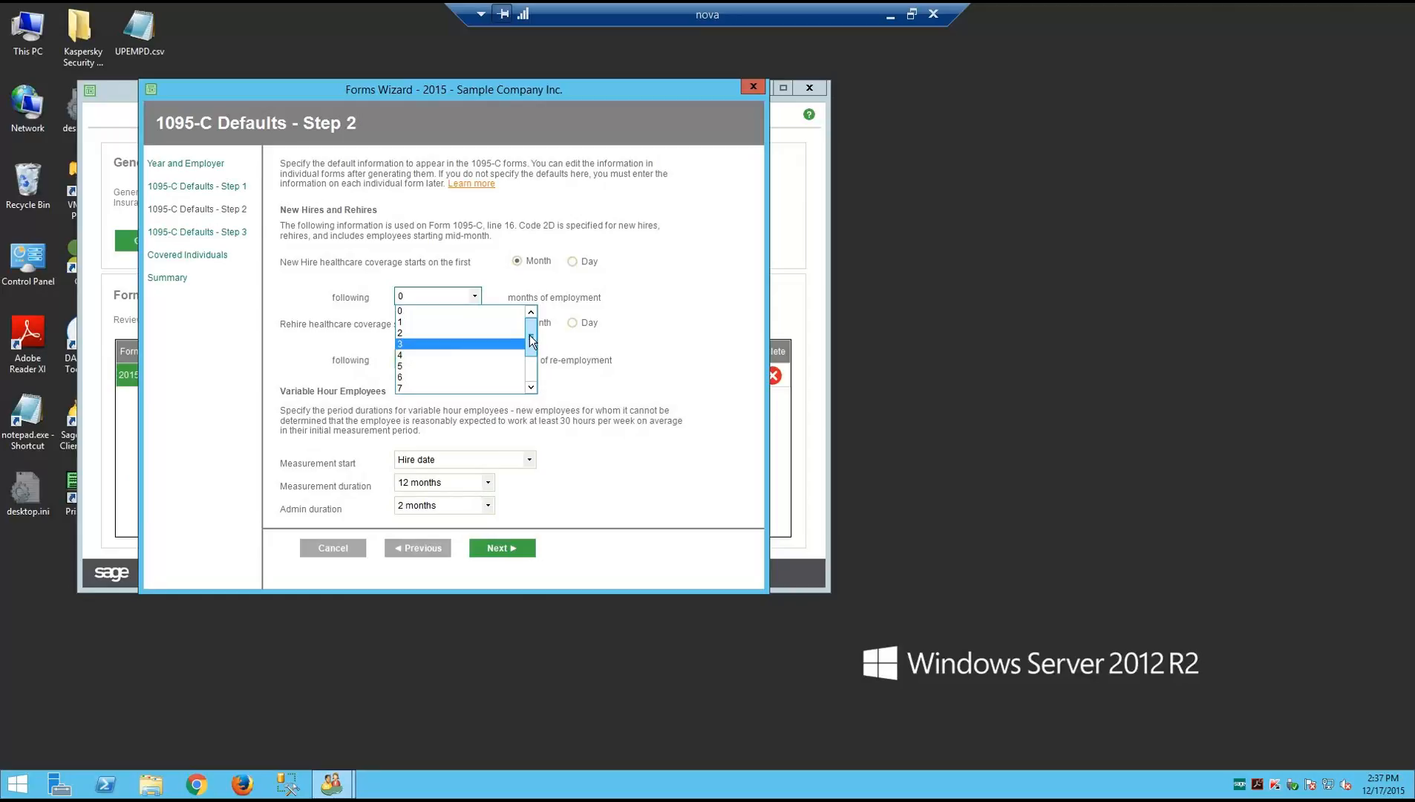
pyautogui.moveTo(529, 343); pyautogui.dragTo(532, 373)
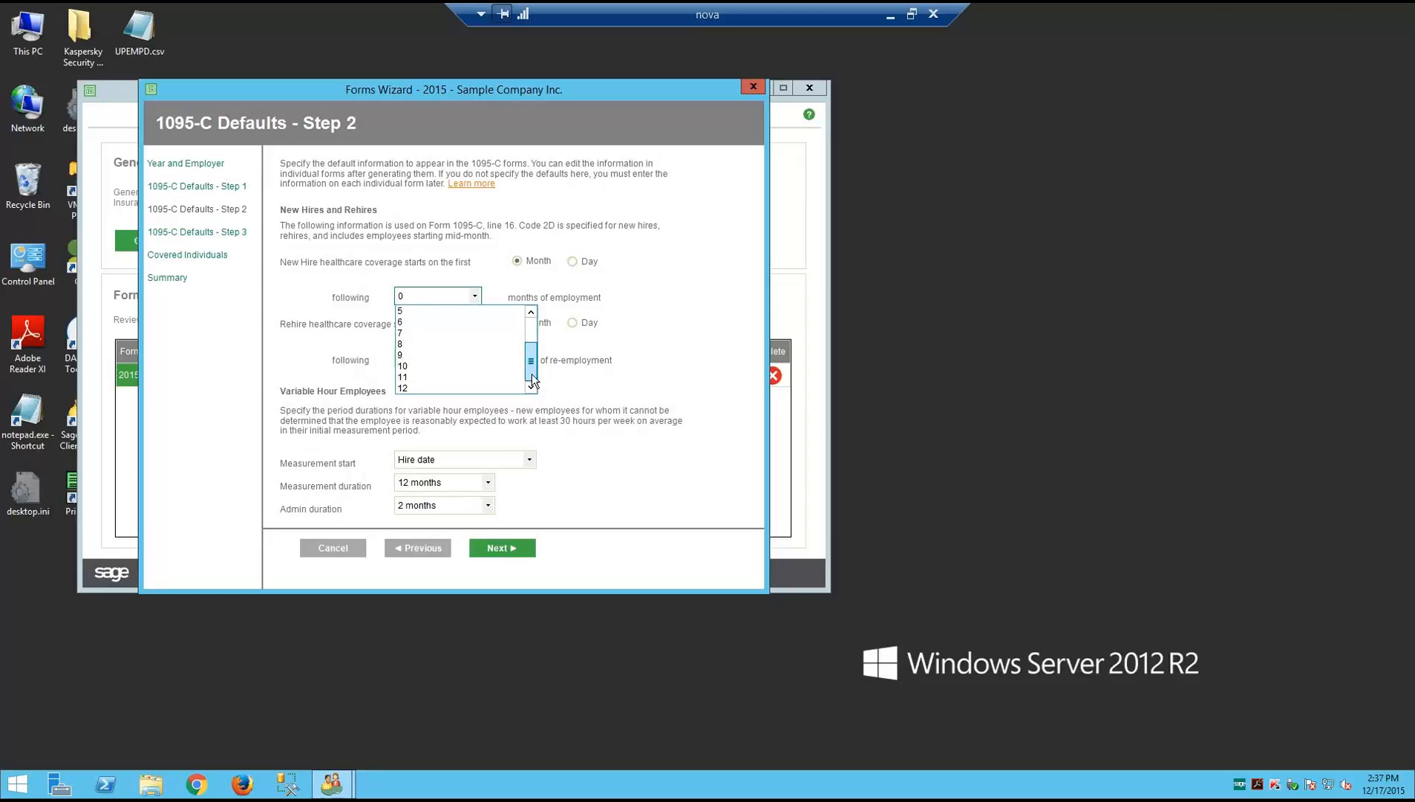
pyautogui.click(456, 387)
pyautogui.click(474, 360)
pyautogui.moveTo(524, 402); pyautogui.dragTo(529, 446)
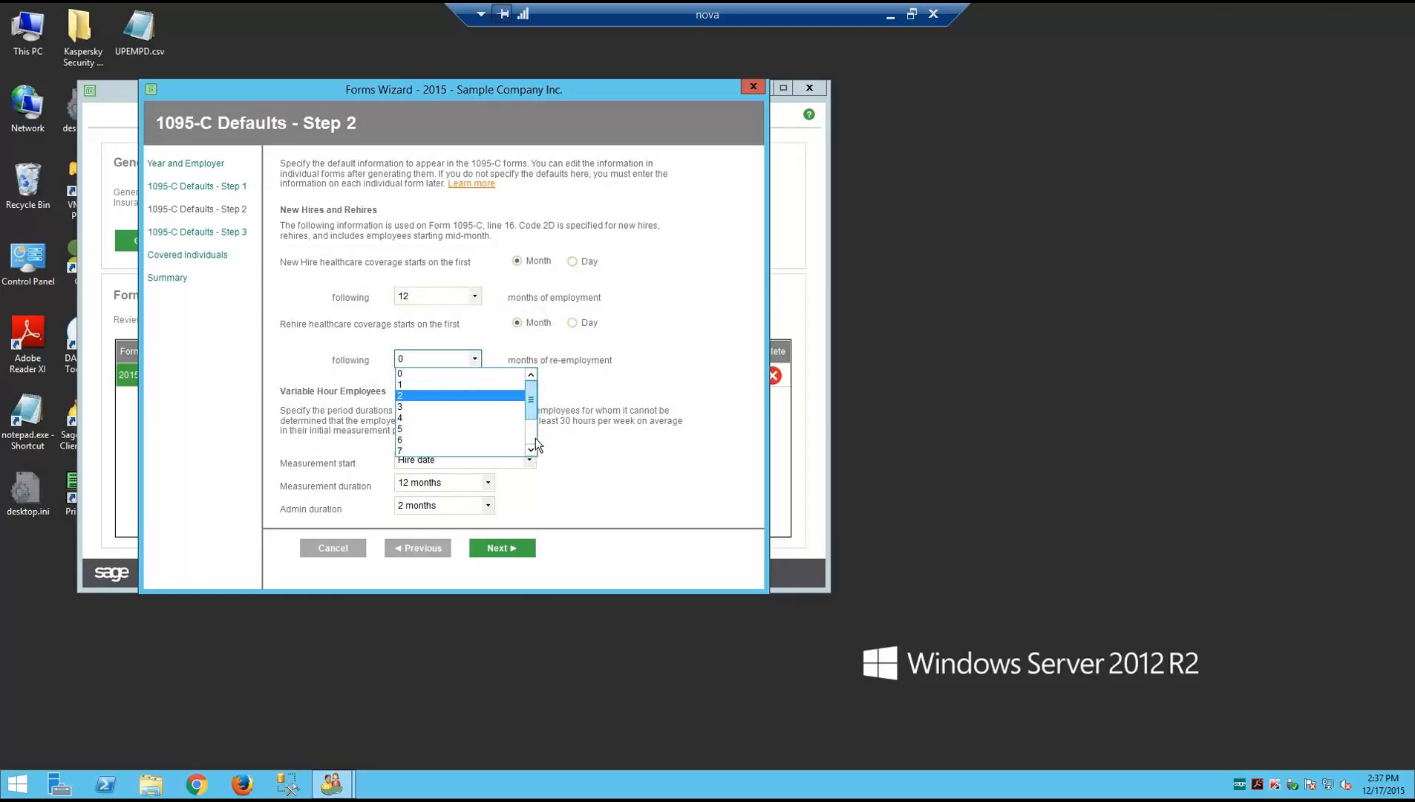
pyautogui.click(436, 443)
pyautogui.click(473, 359)
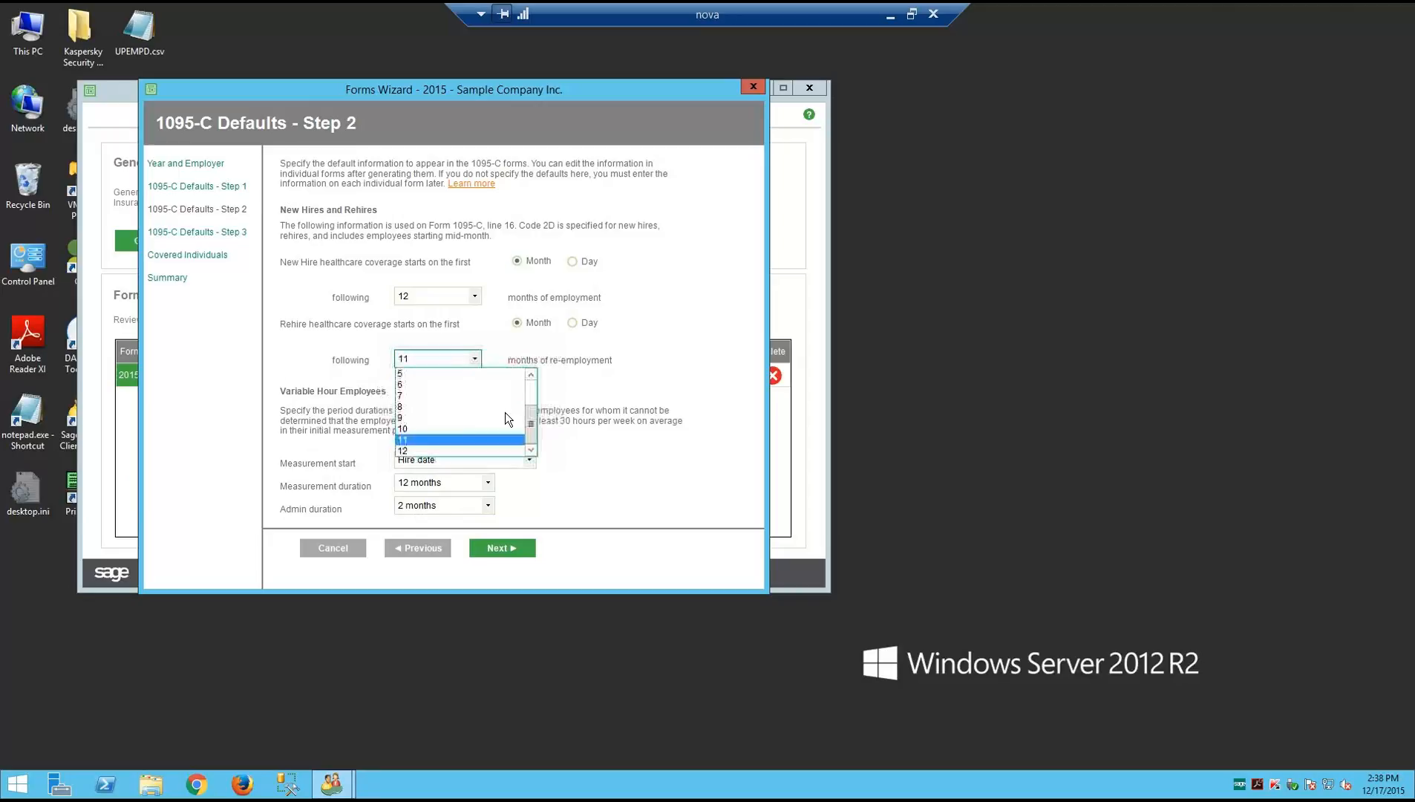
pyautogui.click(436, 446)
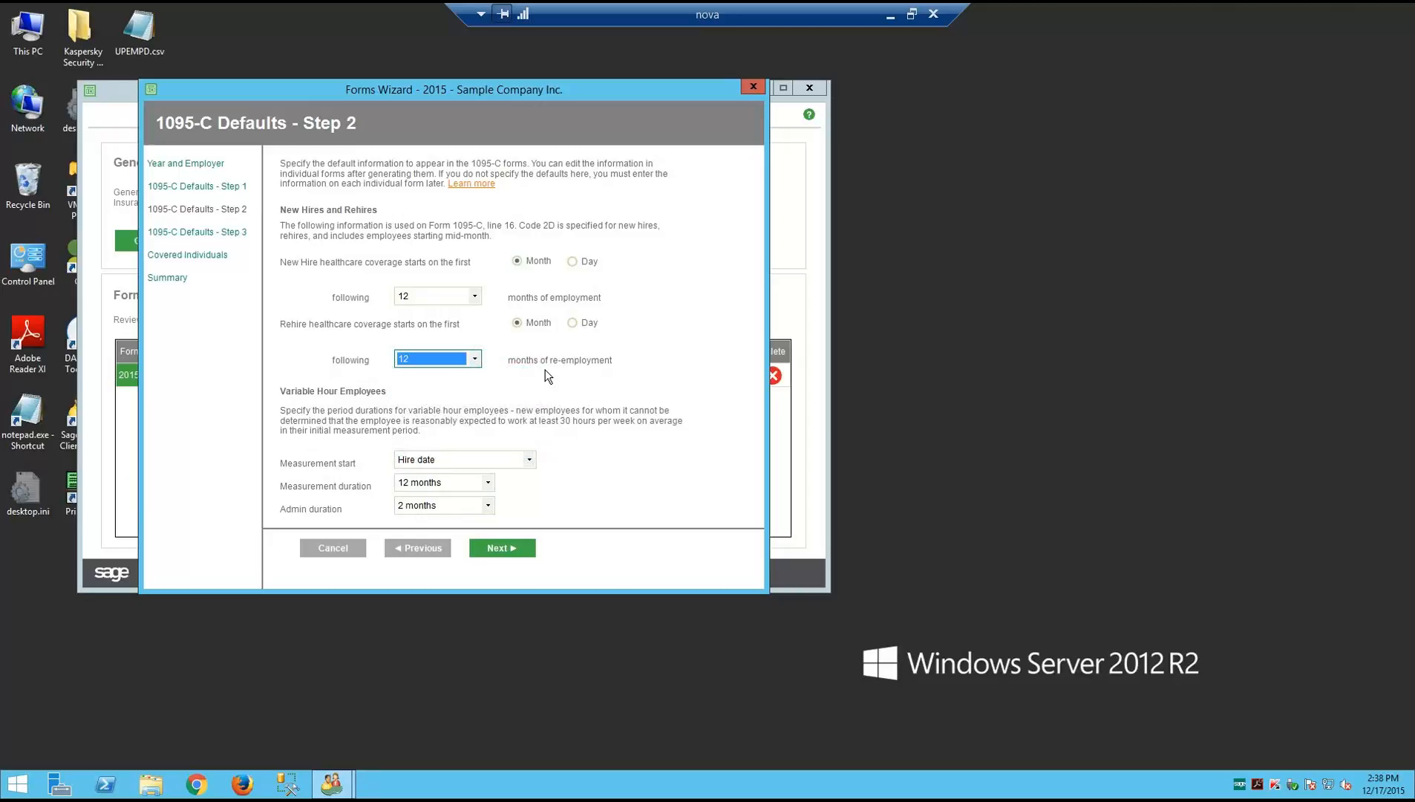
pyautogui.click(504, 551)
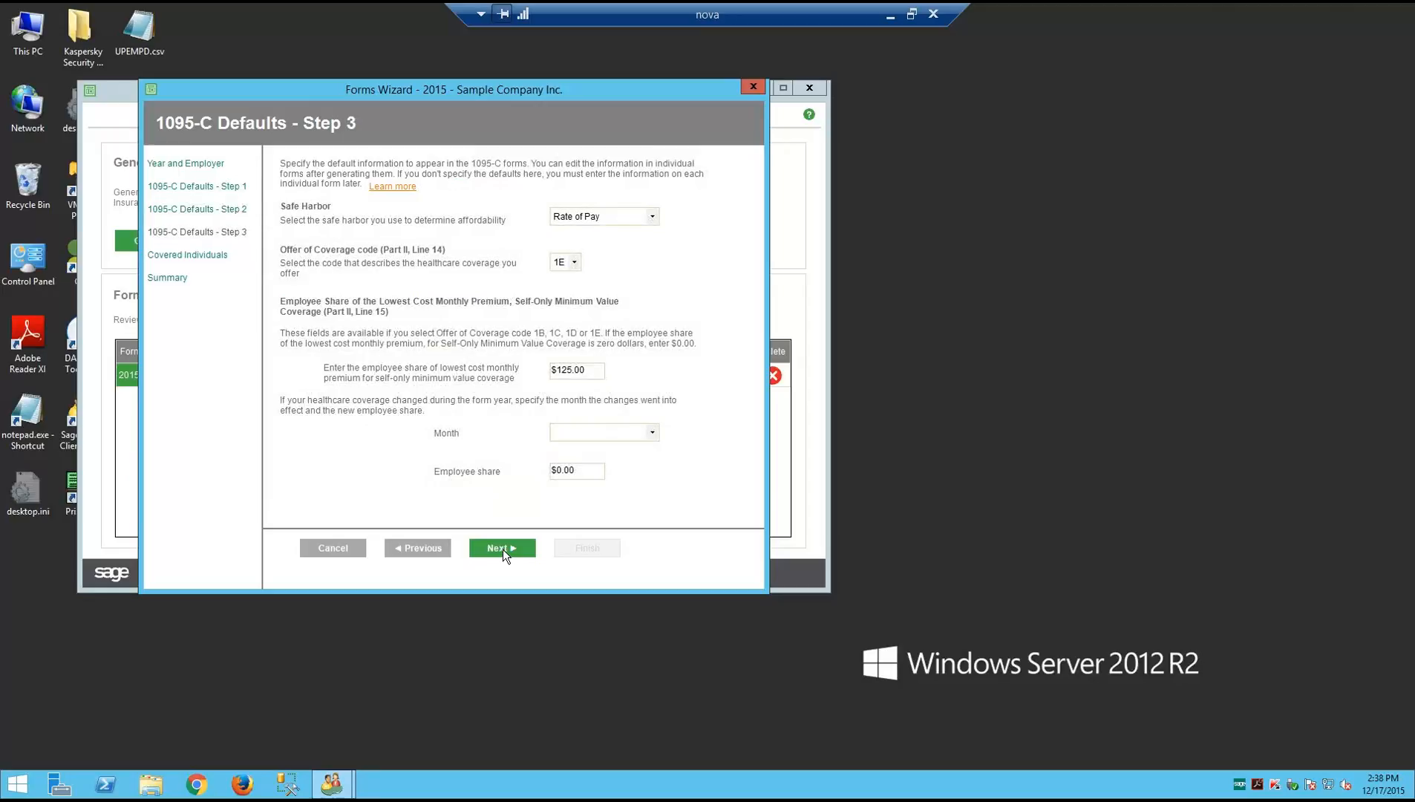
# Set June as the month the healthcare coverage changed and complete the wizard to generate the forms
pyautogui.click(653, 433)
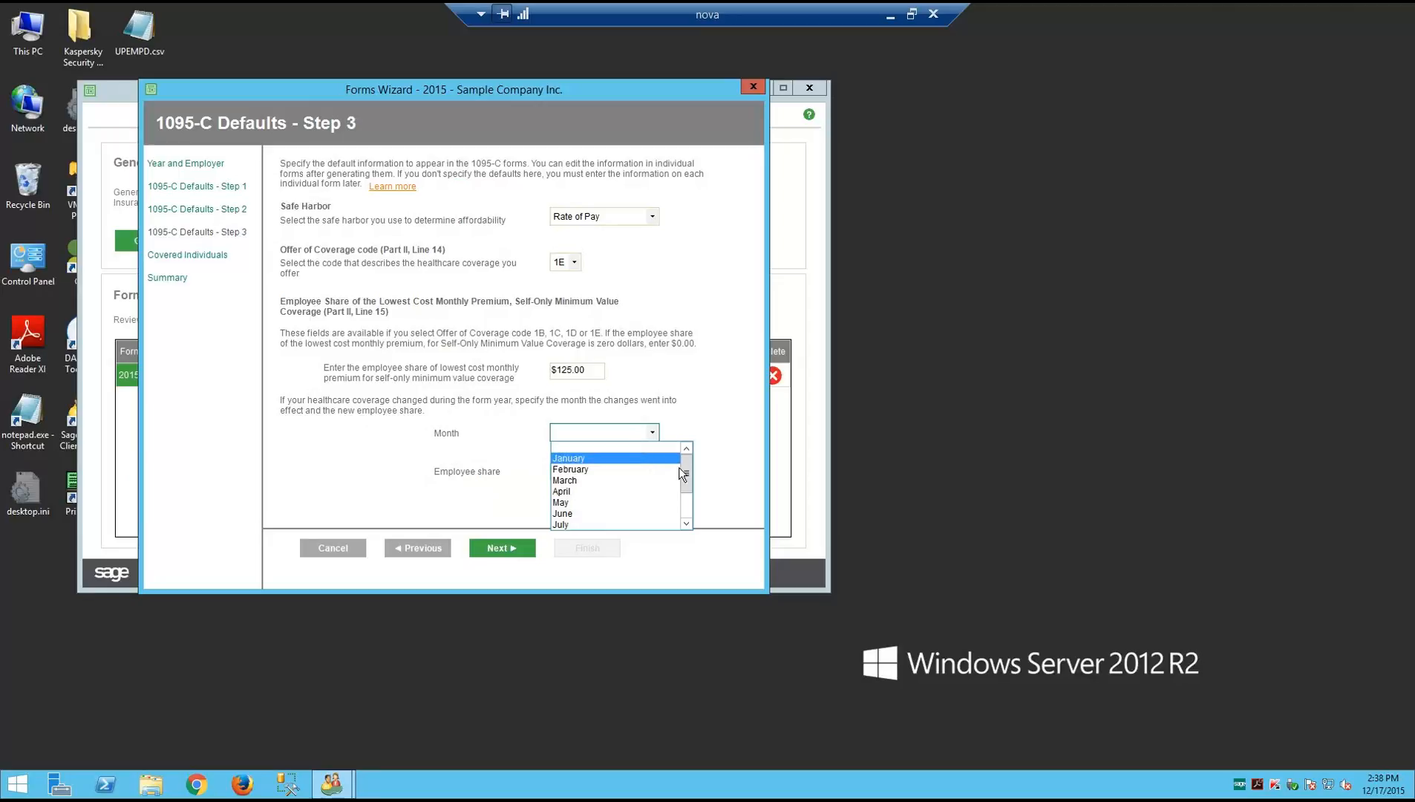
pyautogui.click(579, 514)
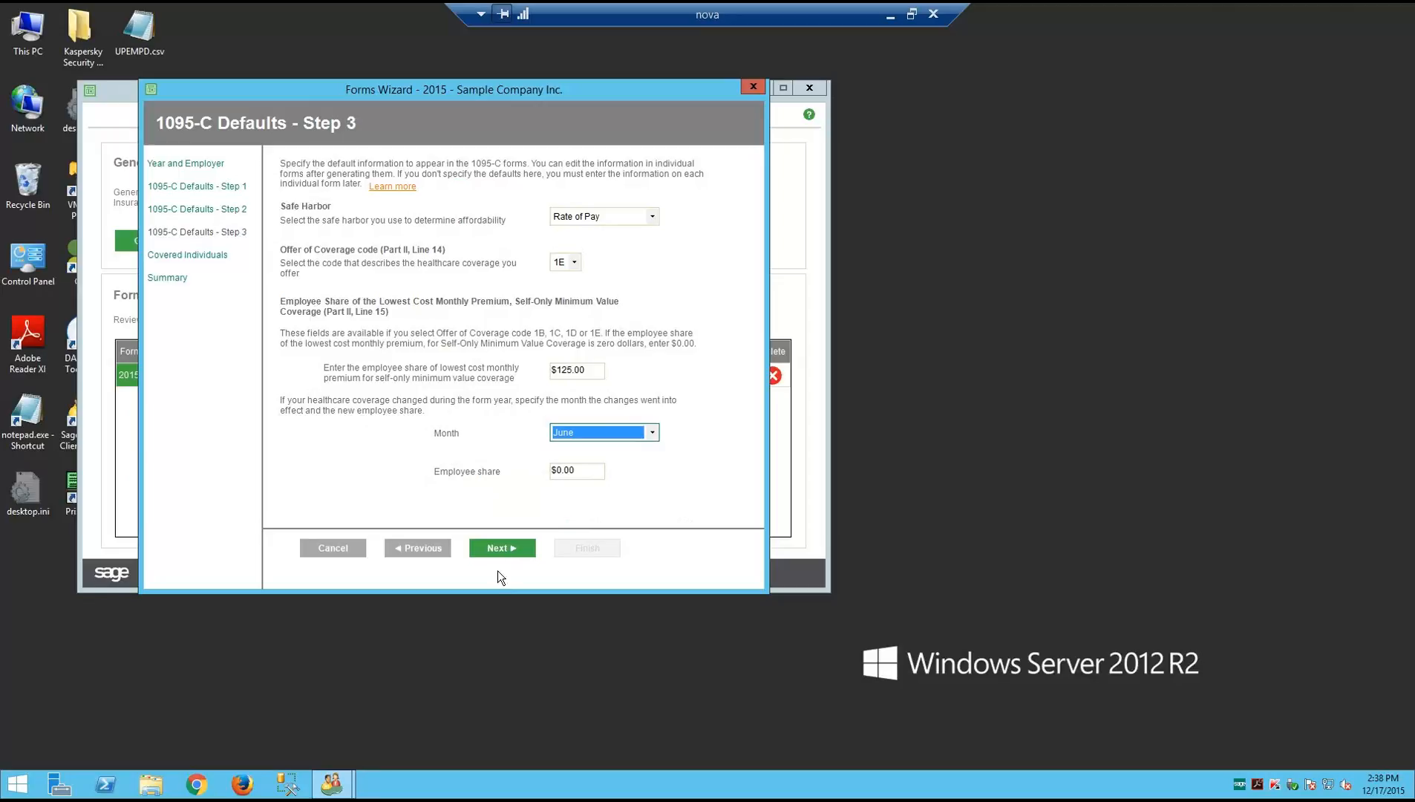
pyautogui.click(503, 549)
pyautogui.click(503, 549)
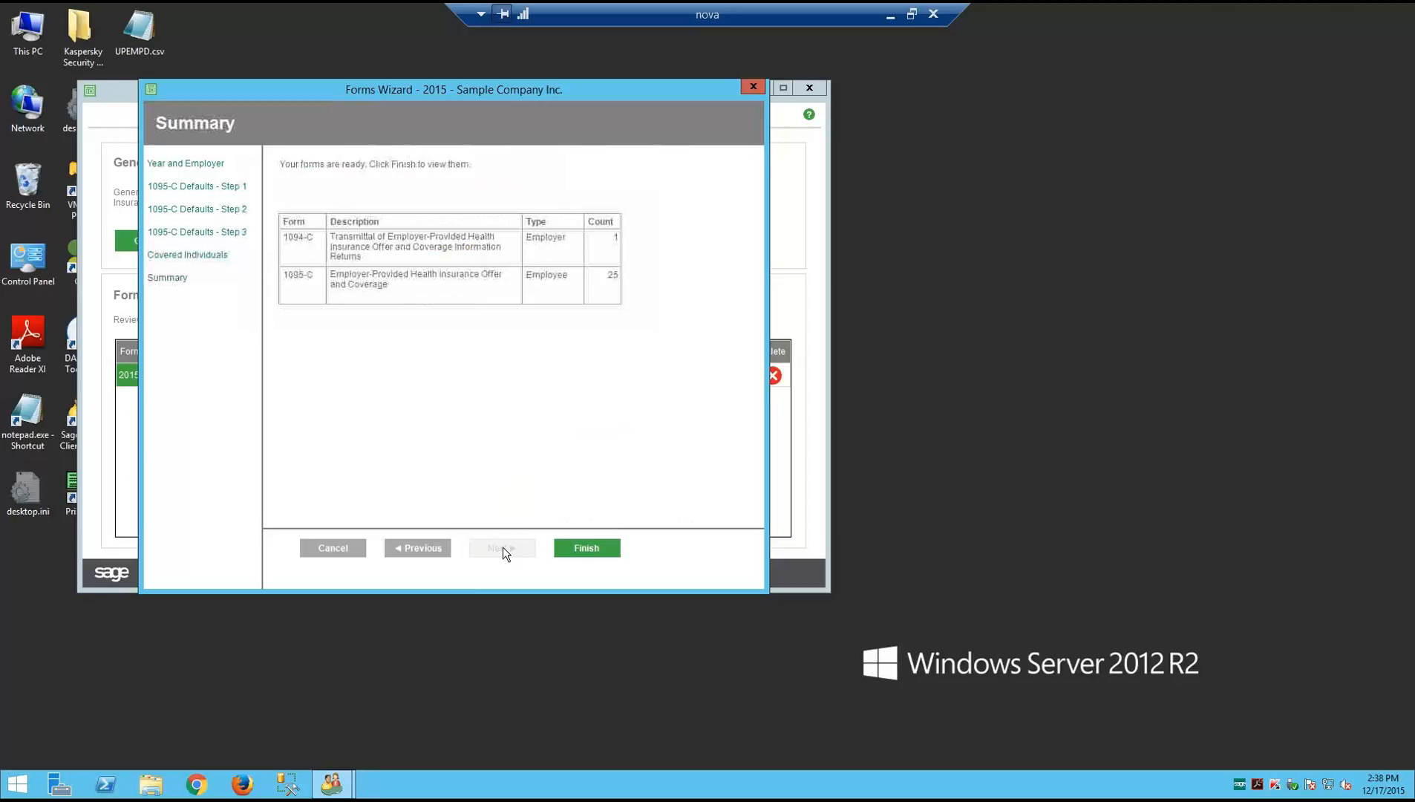
pyautogui.click(583, 549)
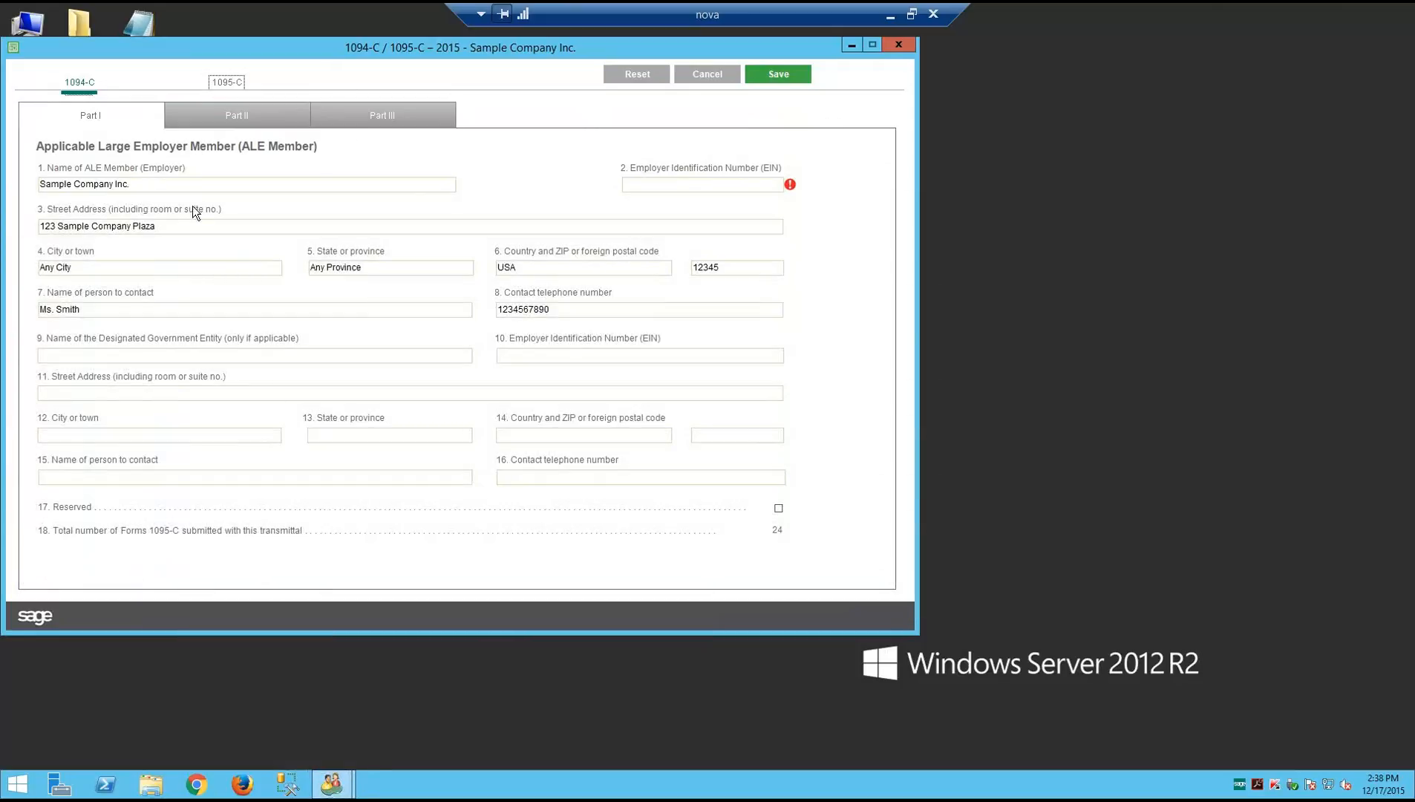
# Review Parts I, II and III of the 1094-C form, including the blank government entity fields
pyautogui.click(127, 357)
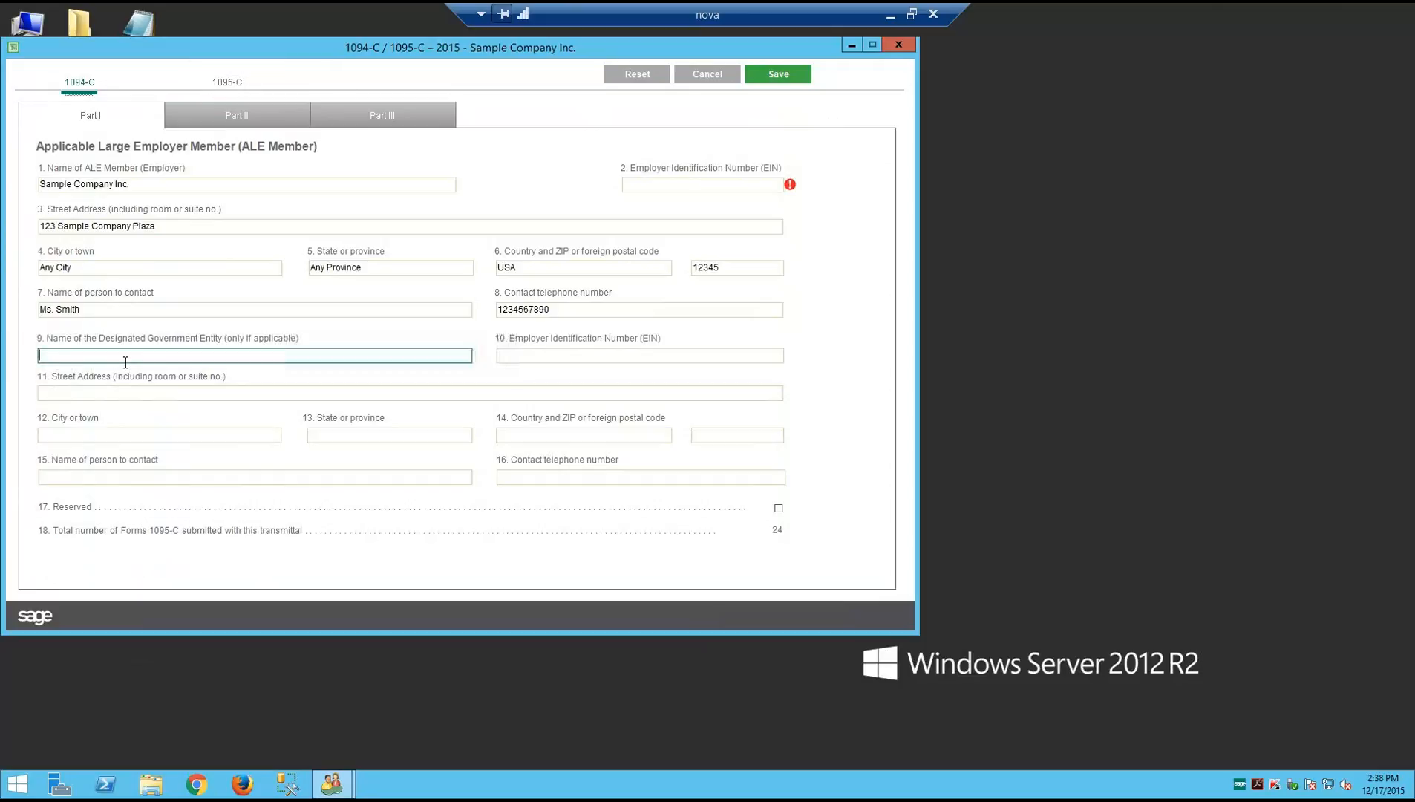
pyautogui.click(116, 394)
pyautogui.click(106, 436)
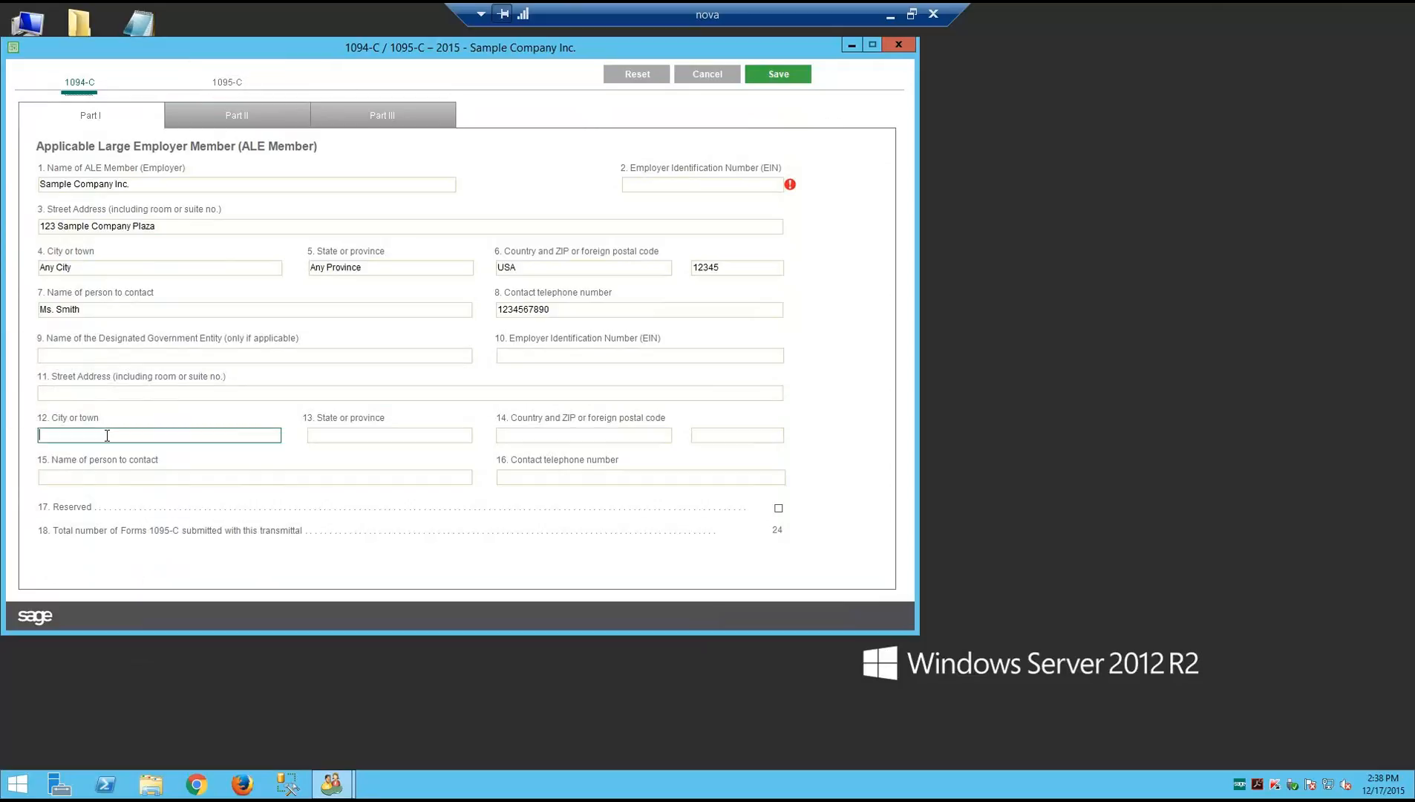
pyautogui.click(237, 127)
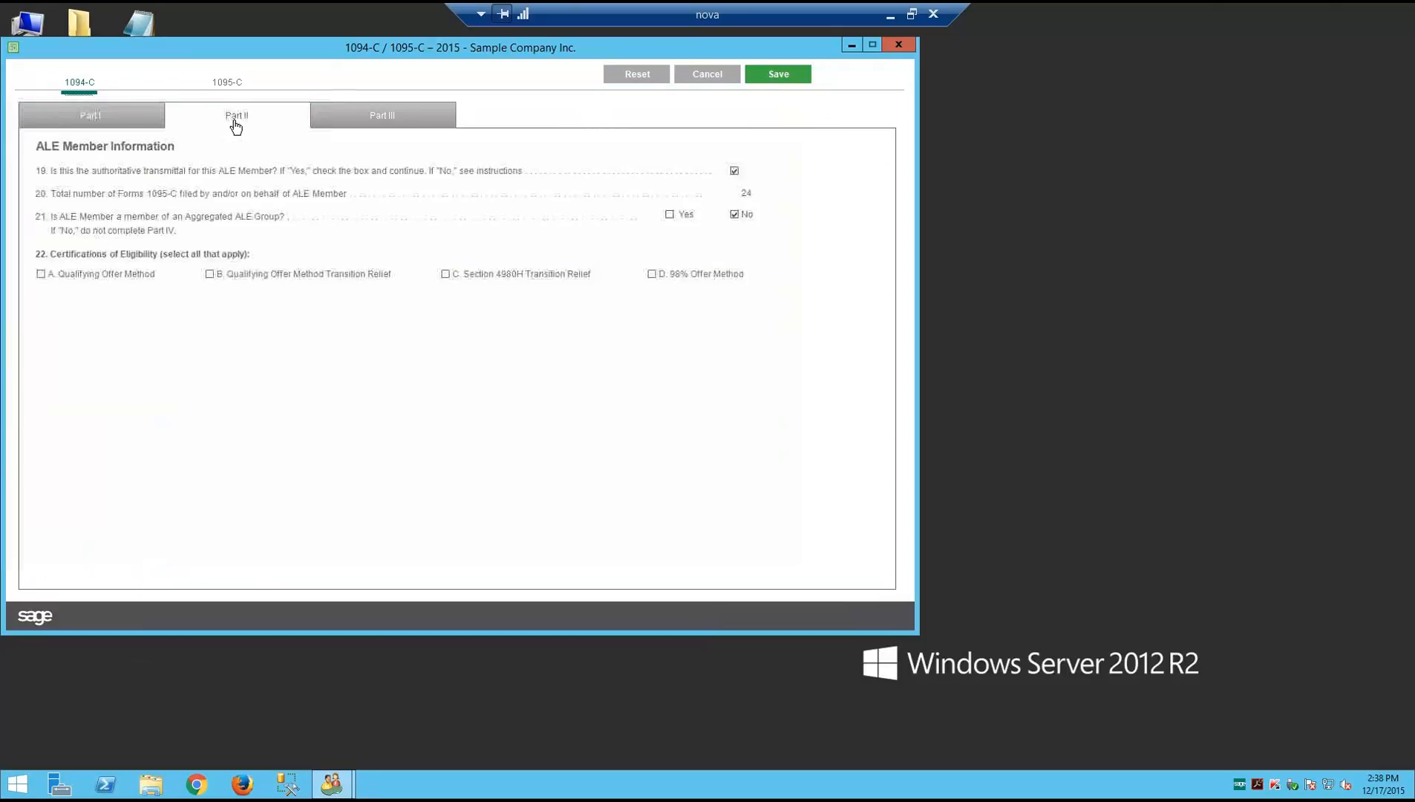
pyautogui.click(387, 118)
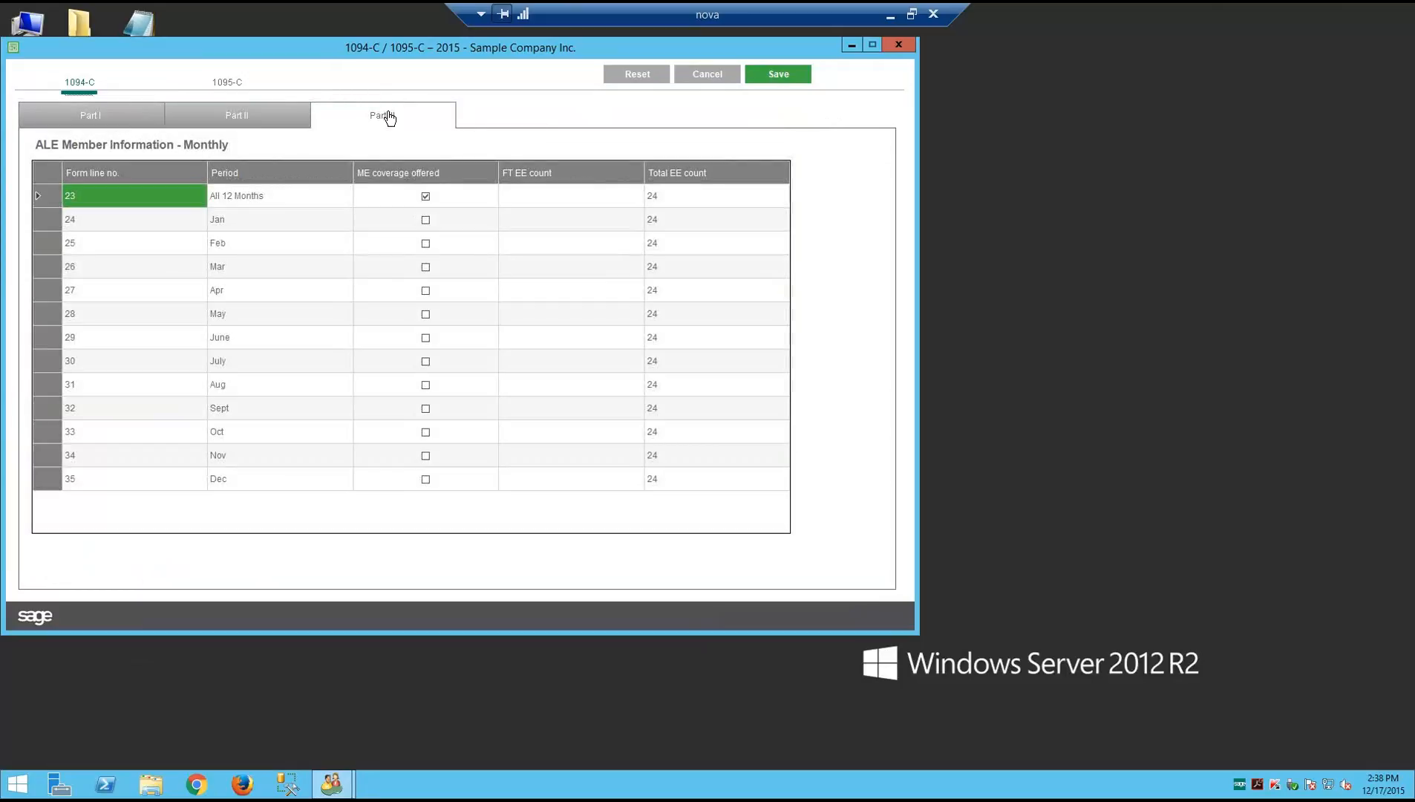
# Review the first employee's 1095-C form, covering employee details, offer and coverage, and covered individuals
pyautogui.click(228, 89)
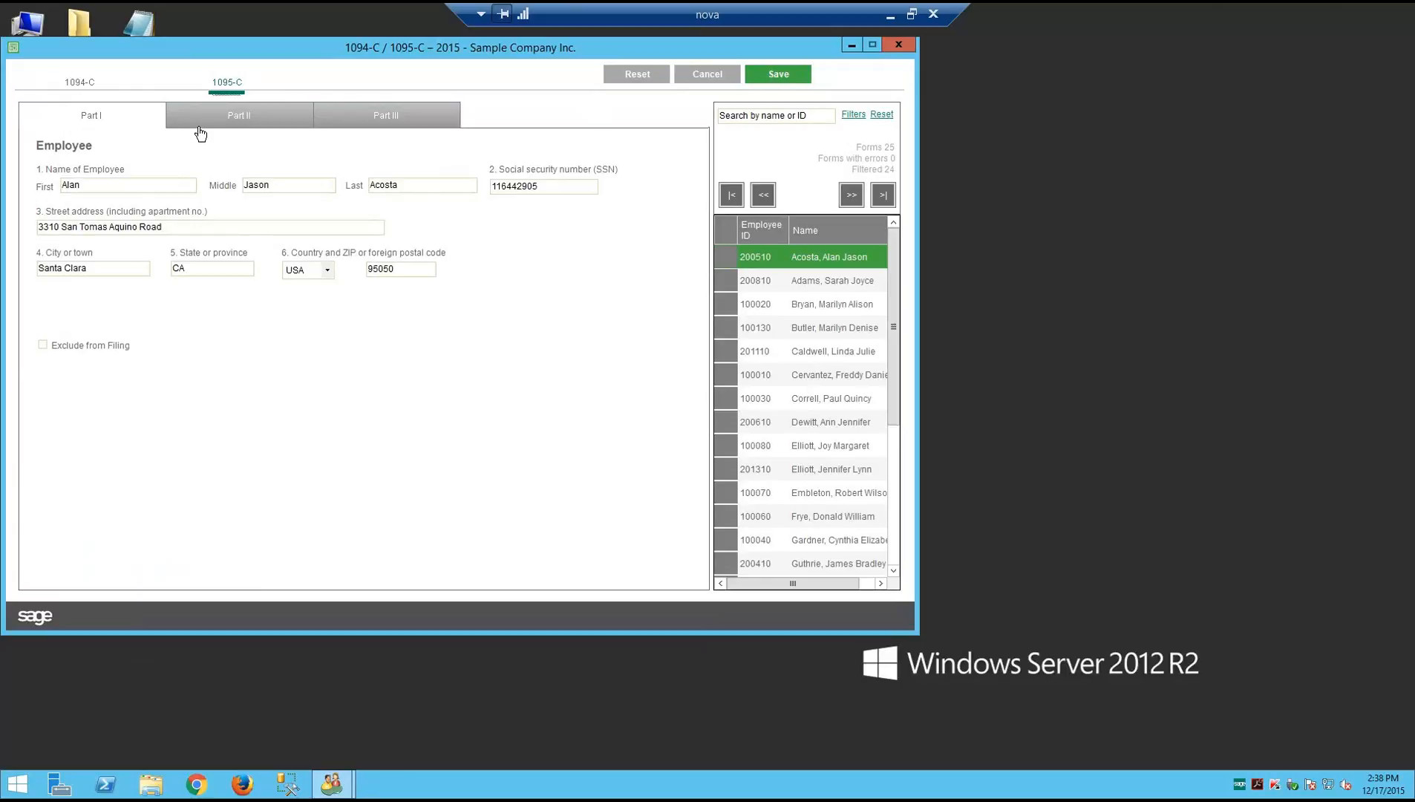
pyautogui.click(242, 118)
pyautogui.click(383, 124)
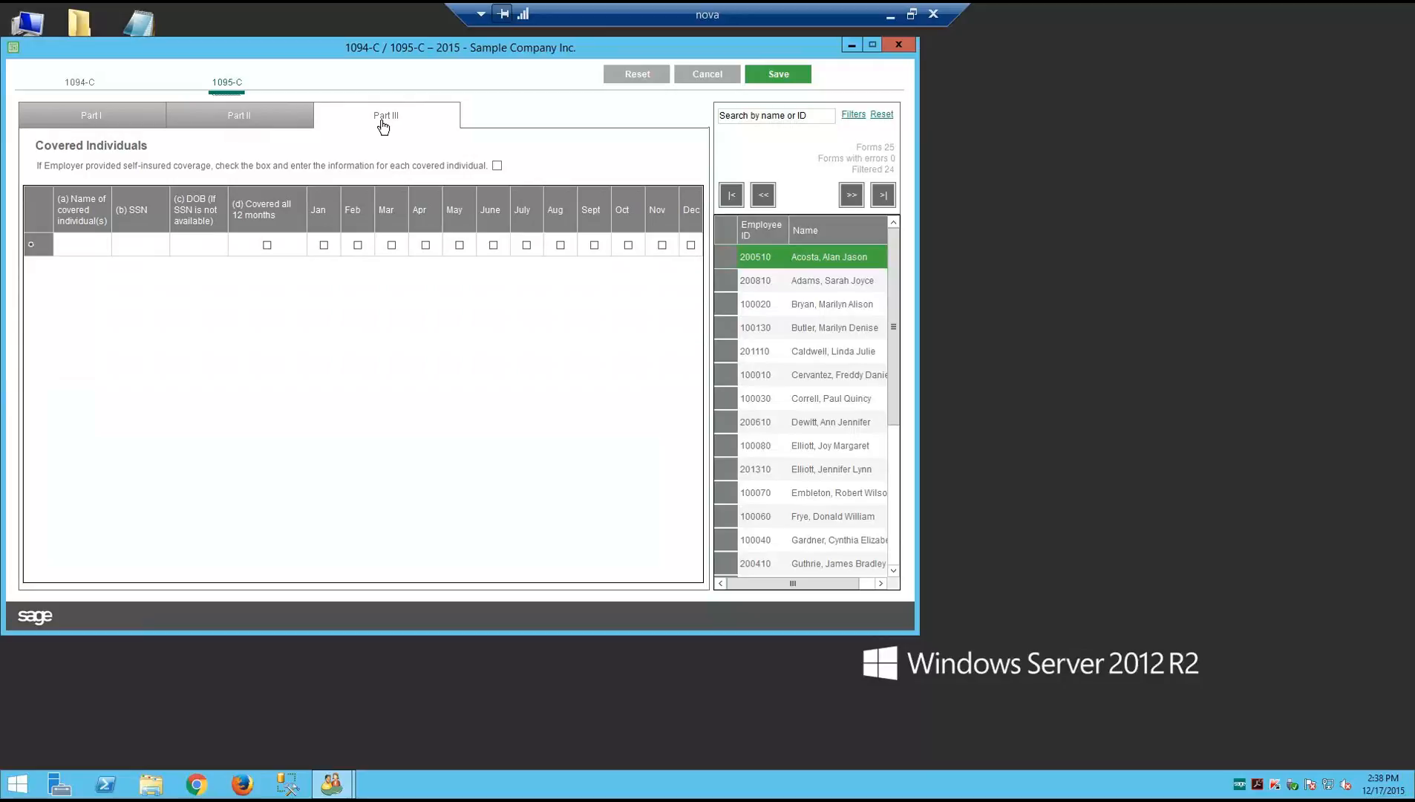
pyautogui.click(236, 124)
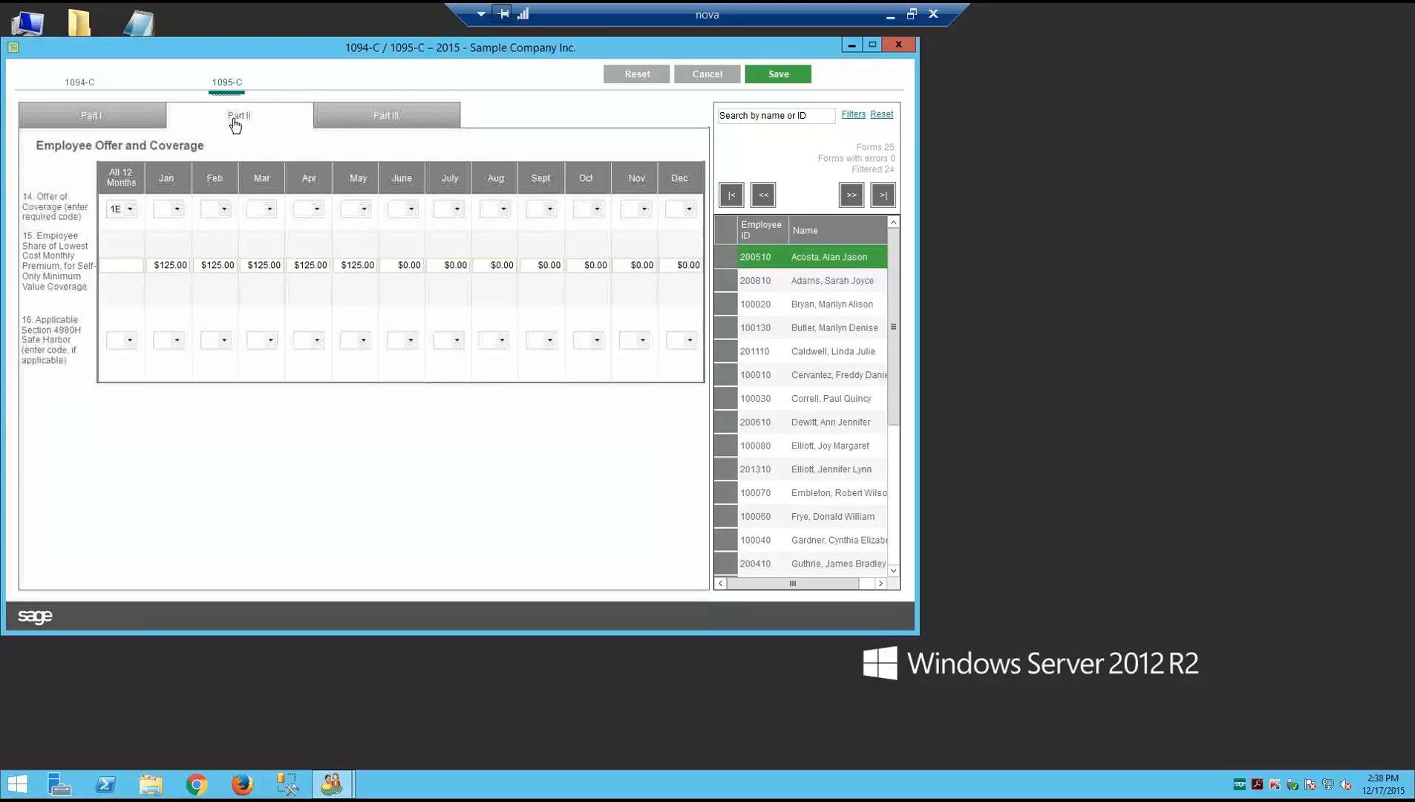
pyautogui.click(77, 130)
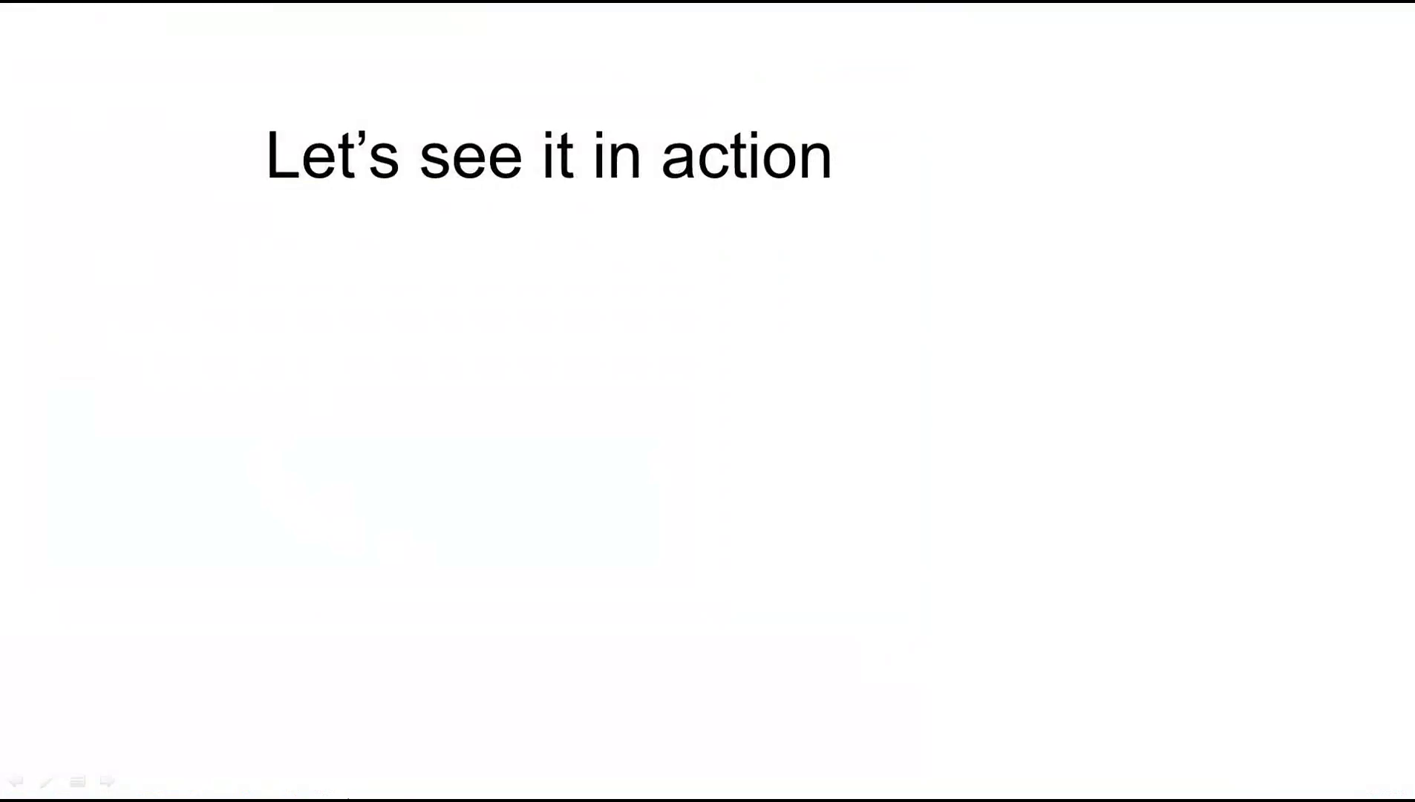
# Switch to Excel and examine the sample and blank employee offer and coverage import files, keeping the blank file open
pyautogui.hotkey('alt', 'Tab')
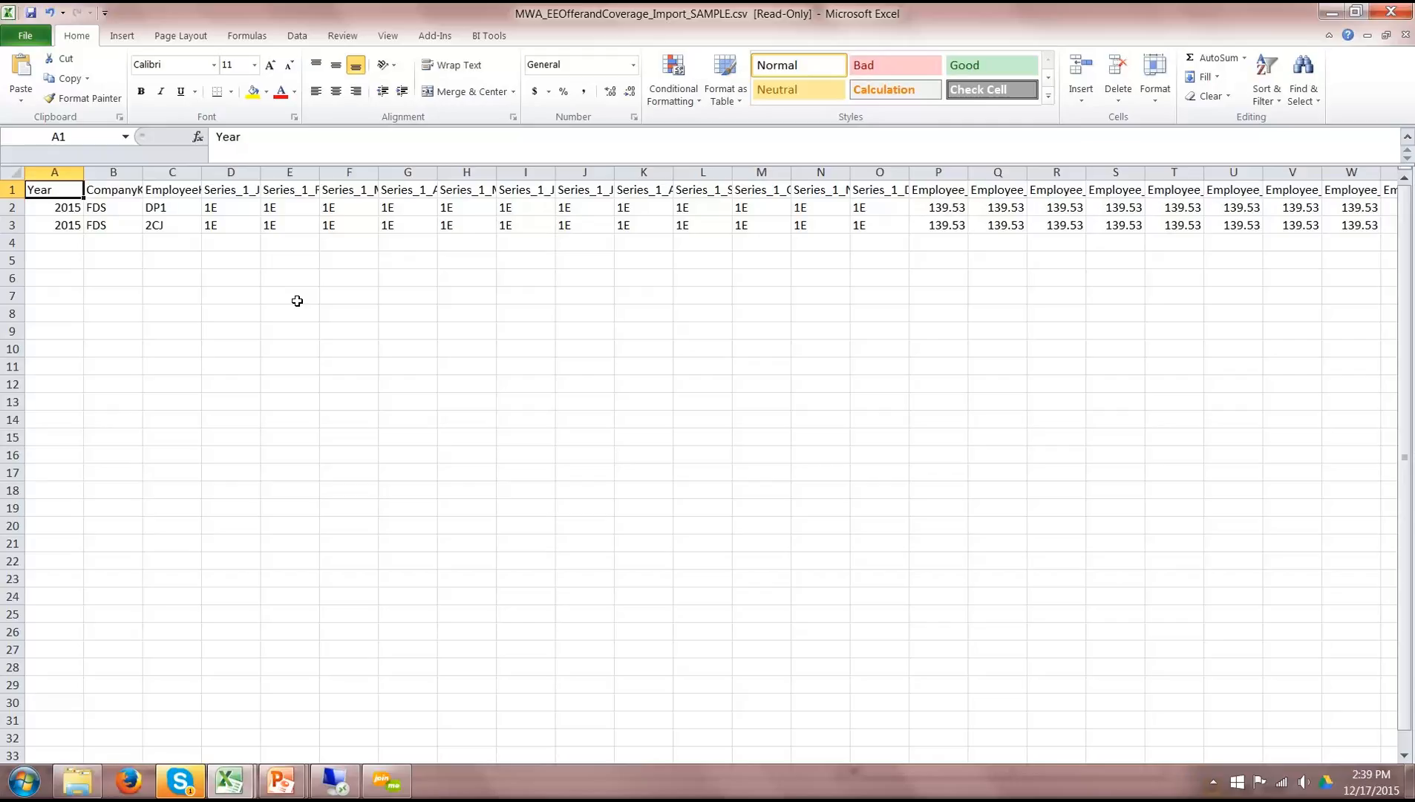
pyautogui.click(367, 229)
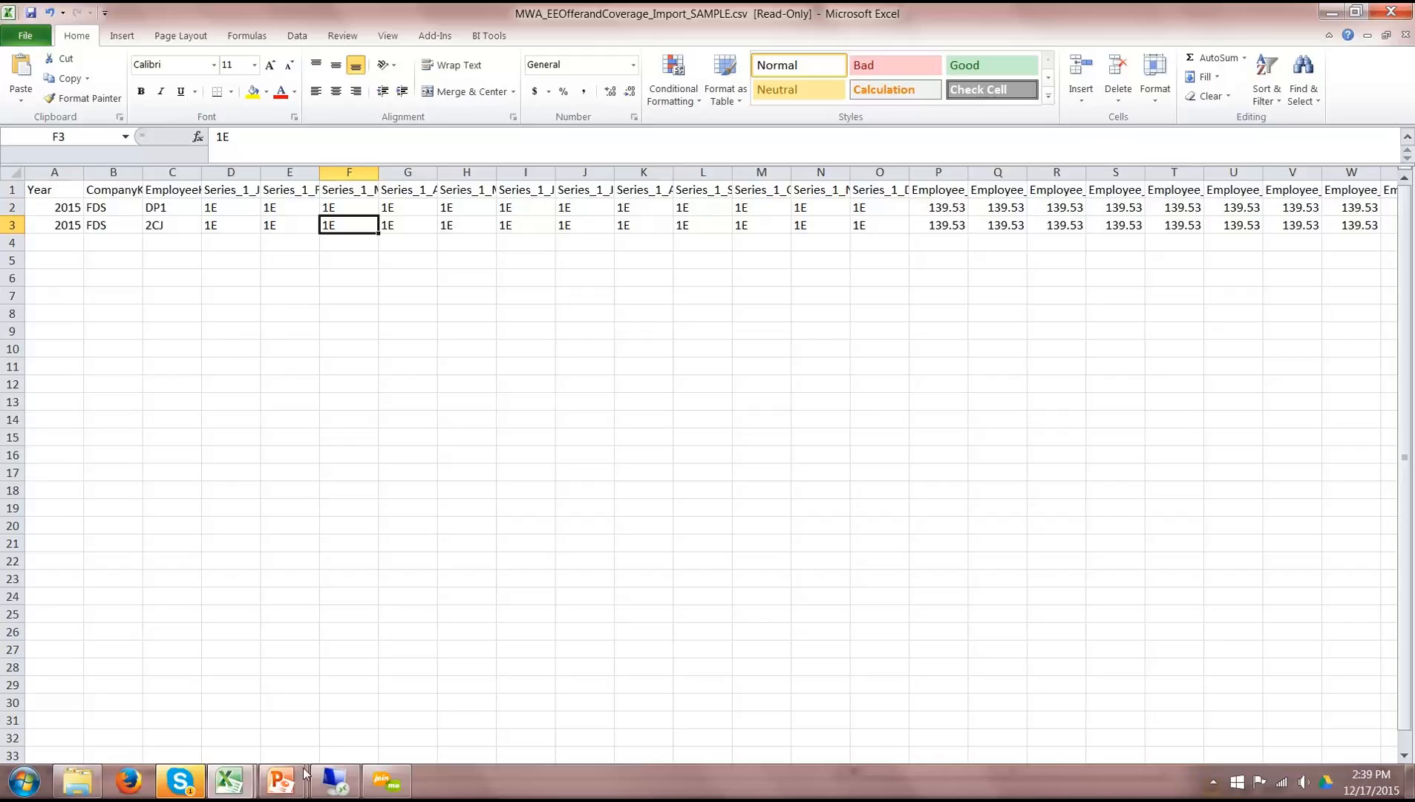
pyautogui.click(228, 780)
pyautogui.click(172, 682)
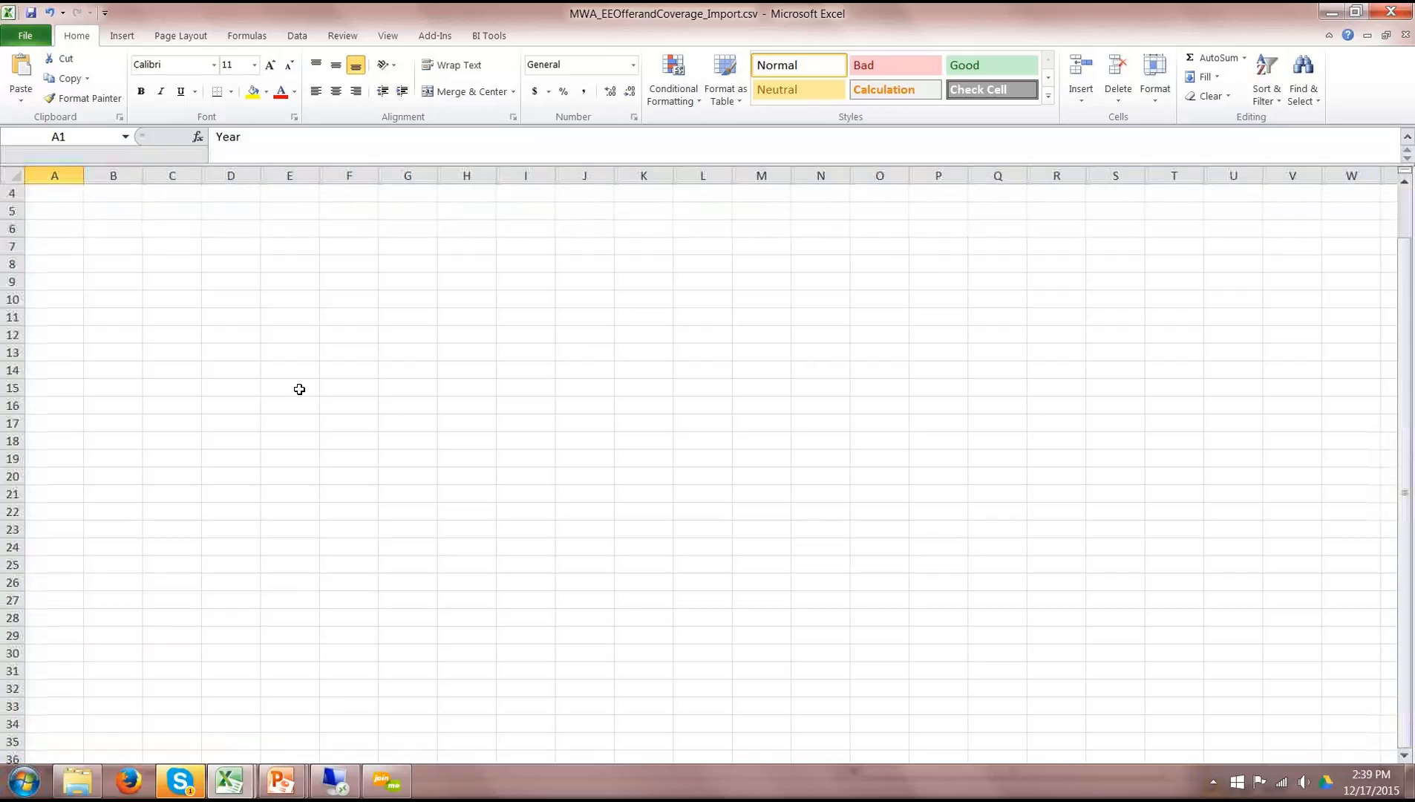
pyautogui.click(1388, 10)
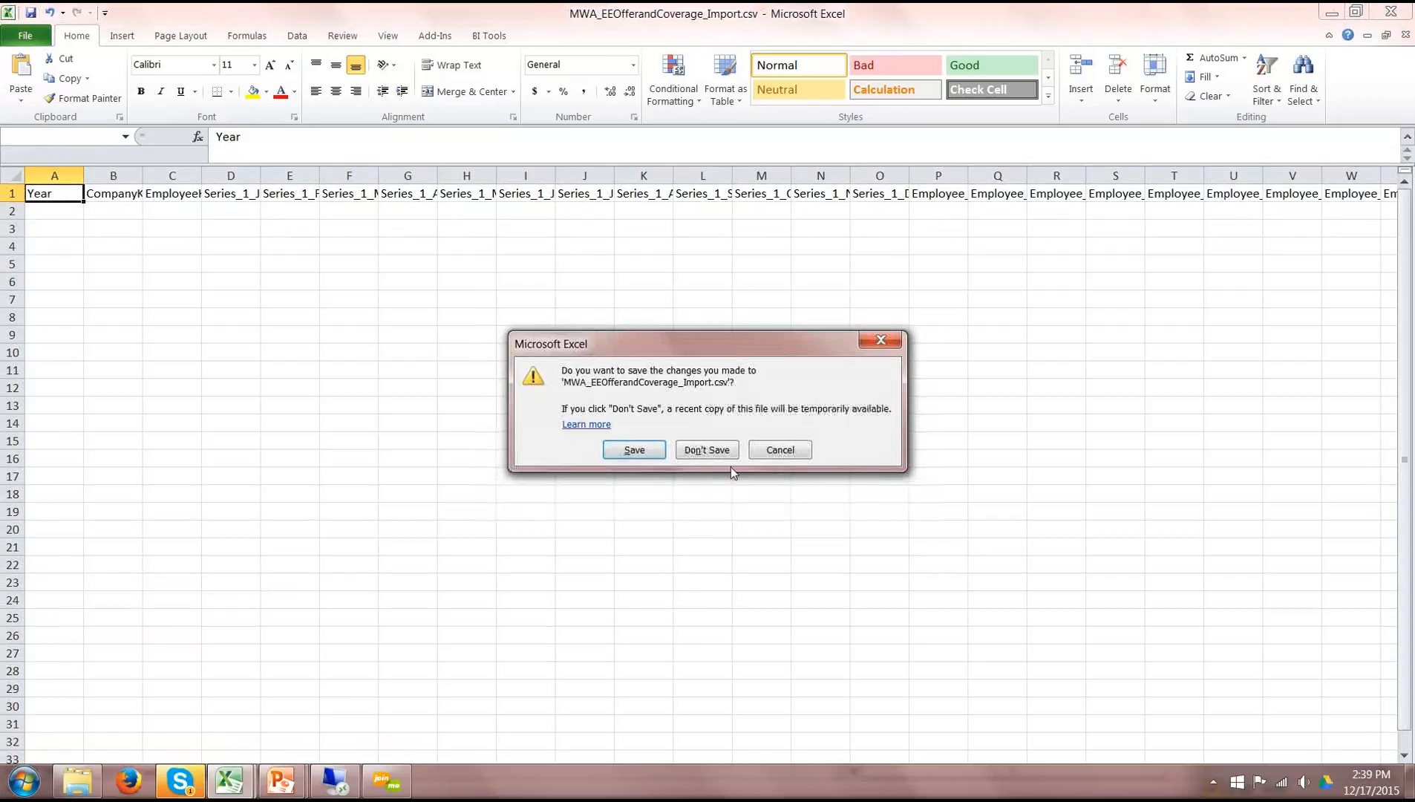
pyautogui.click(780, 450)
# Return to the remote session and enter a covered individual's full name in Part III of the 1095-C, widening the name column
pyautogui.click(336, 789)
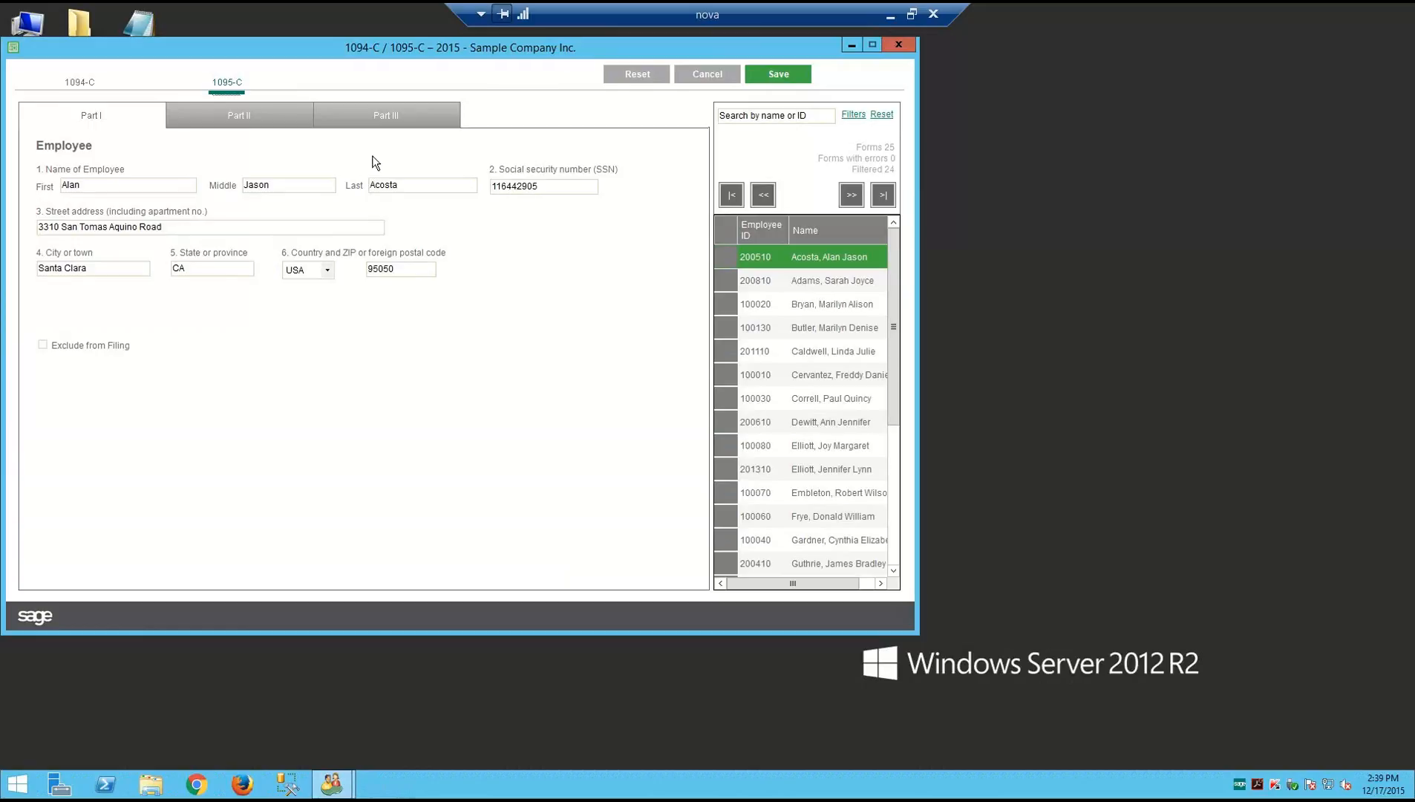
pyautogui.click(379, 117)
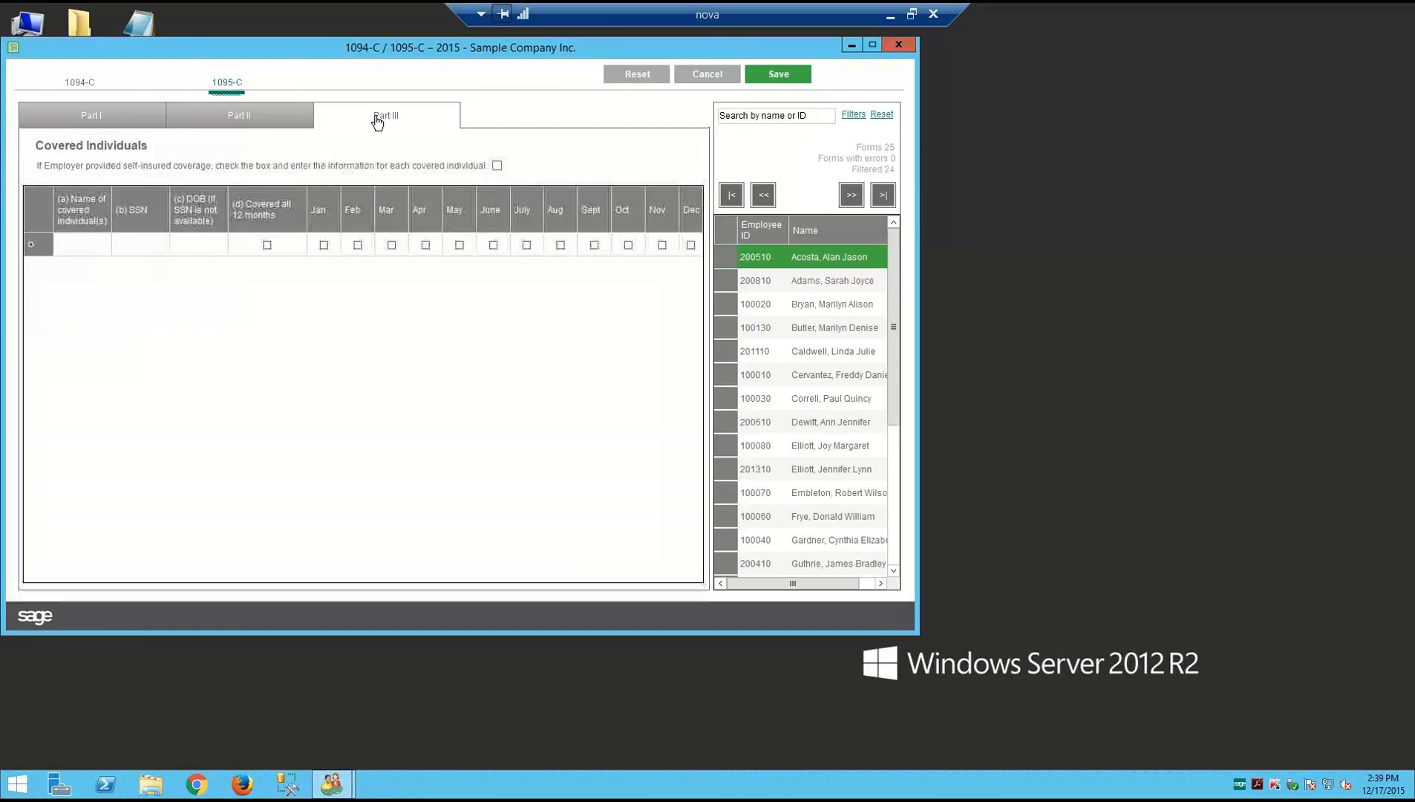
pyautogui.click(94, 248)
pyautogui.write('Bi')
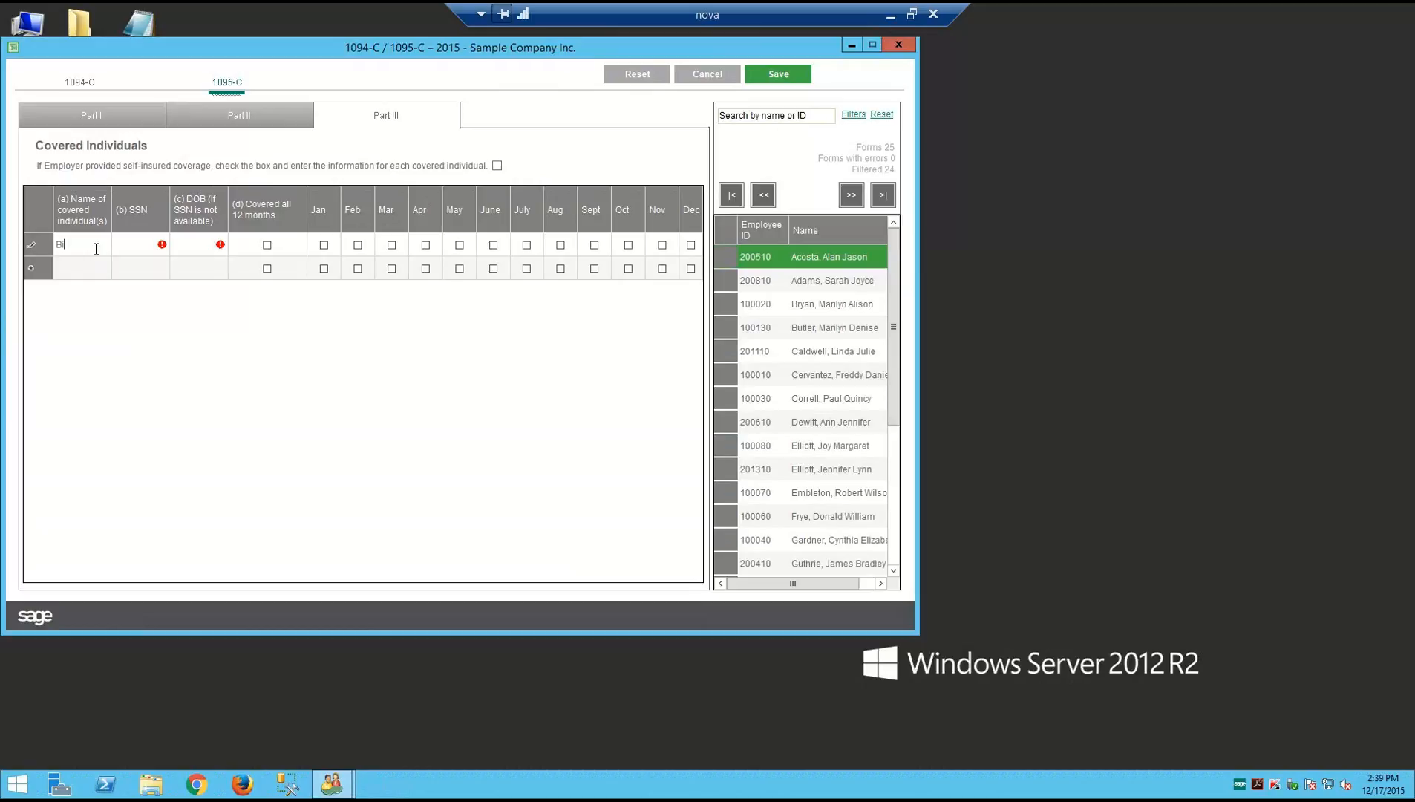
pyautogui.write('lly Bob Thornton')
pyautogui.press('Tab')
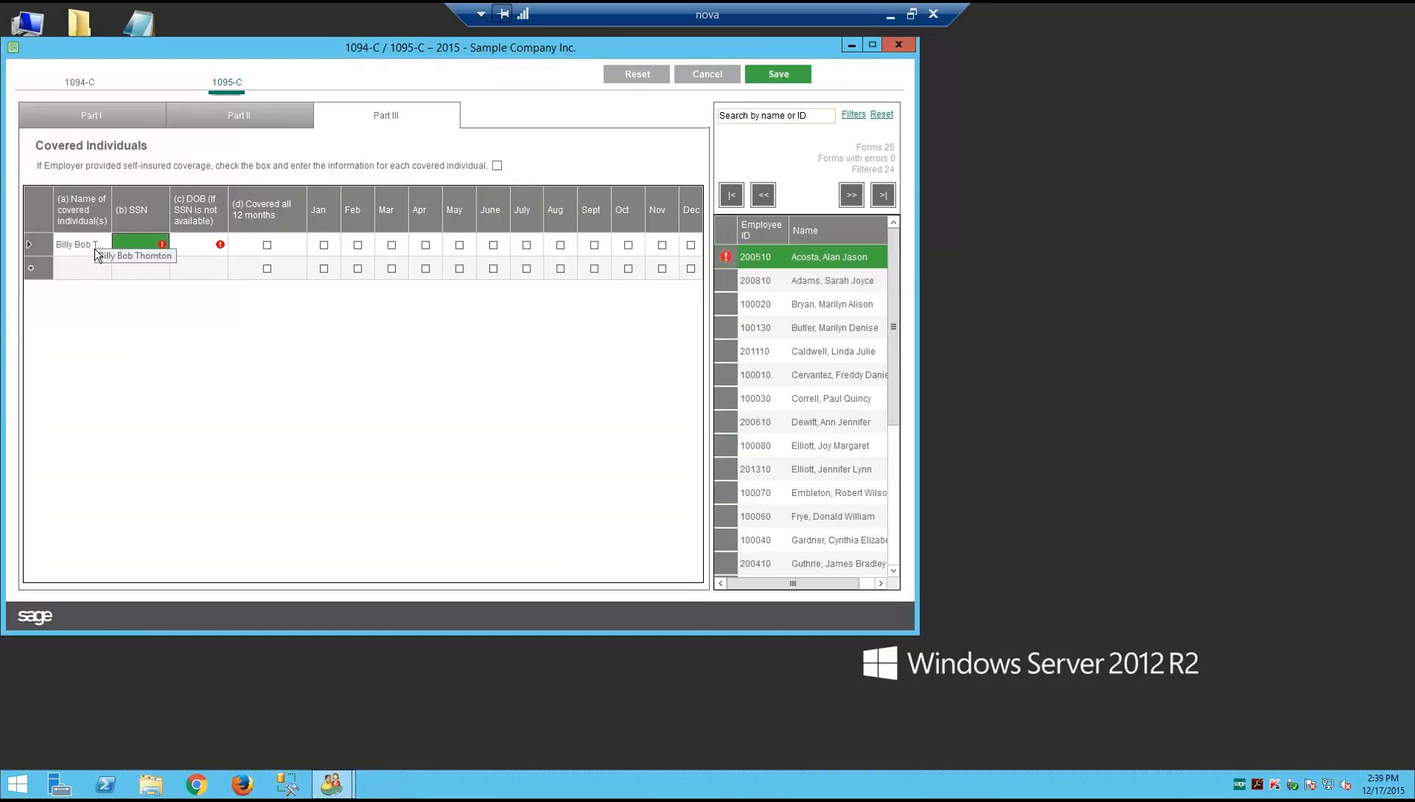
pyautogui.moveTo(113, 226); pyautogui.dragTo(127, 226)
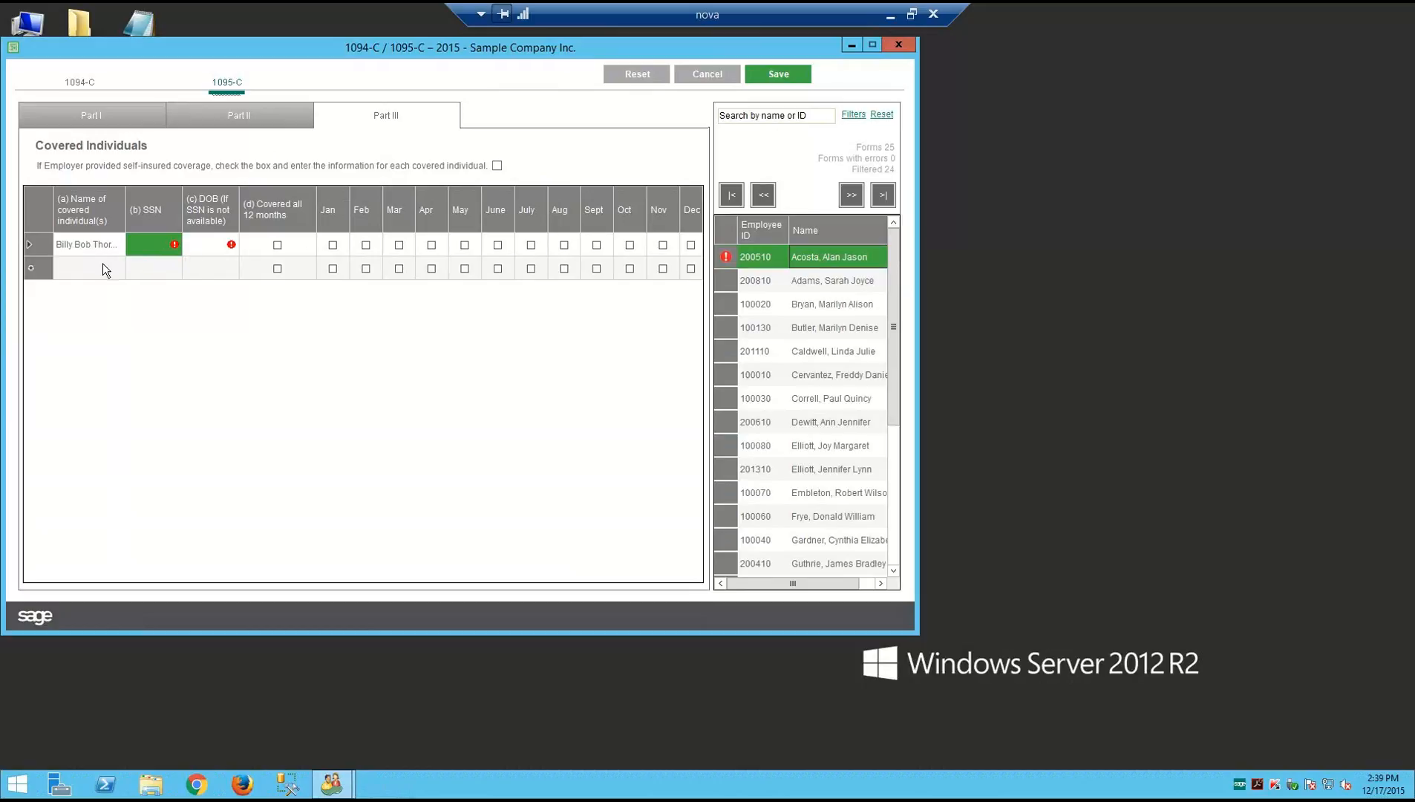
pyautogui.click(160, 249)
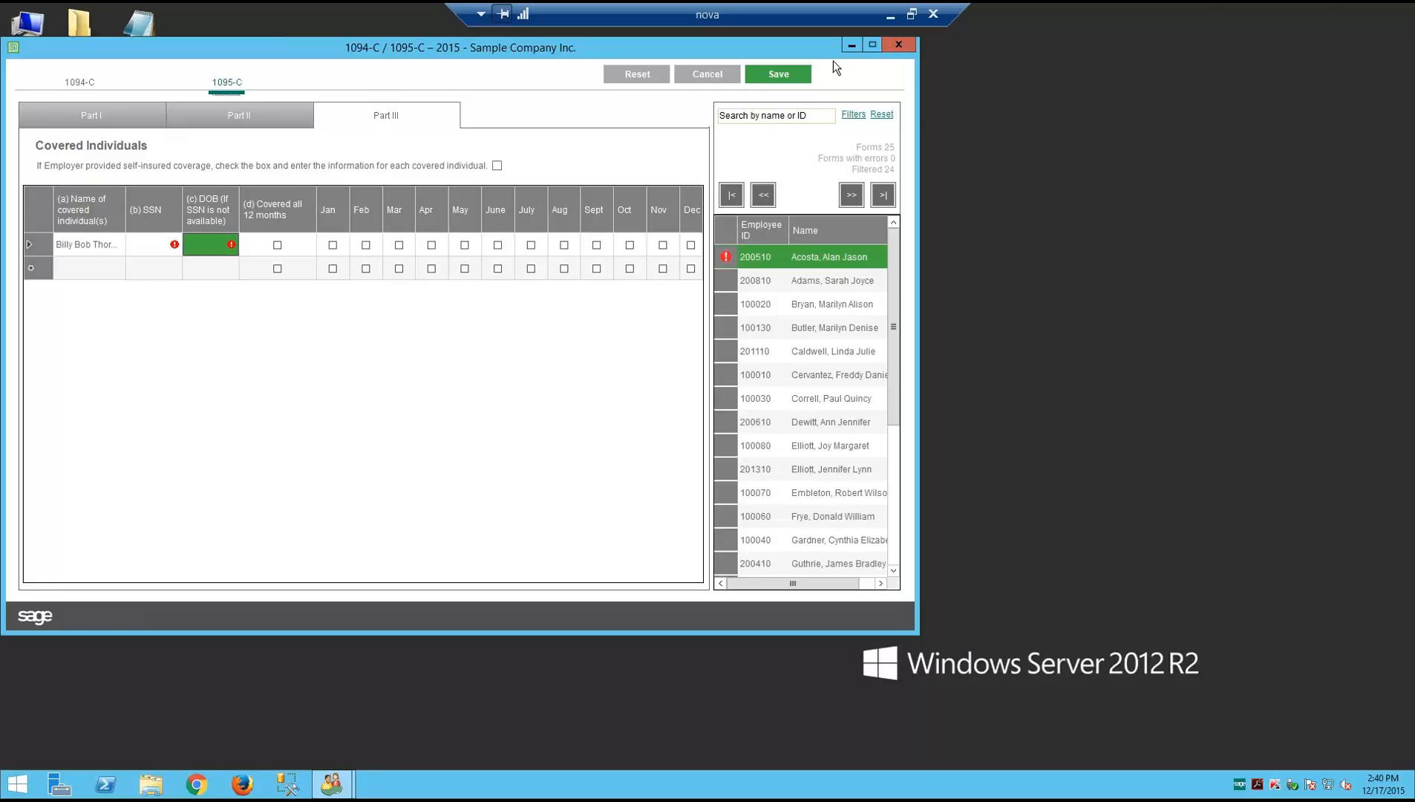
# Close the 1094-C / 1095-C forms without saving, exit My Workforce Analyzer, and minimize the remote session
pyautogui.click(897, 46)
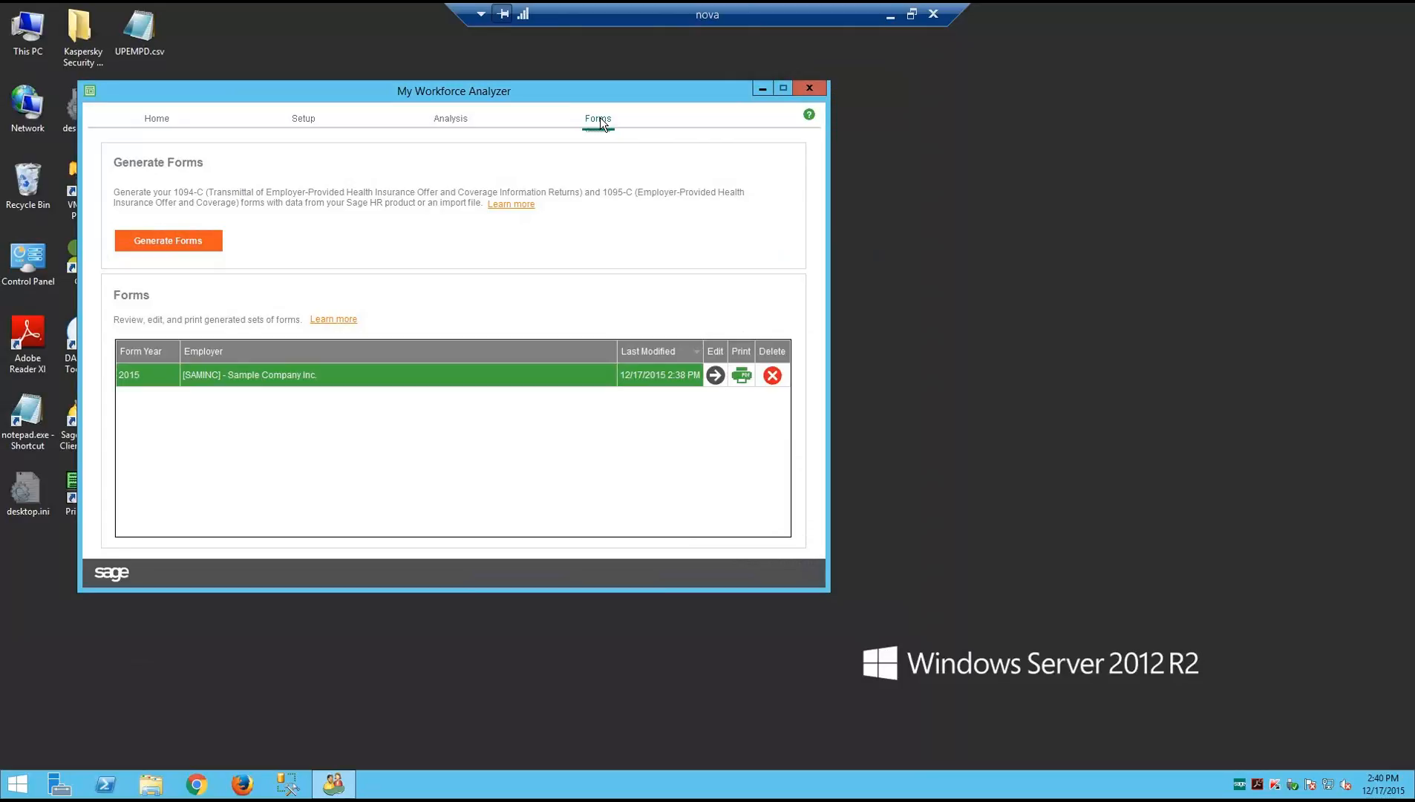
pyautogui.click(809, 88)
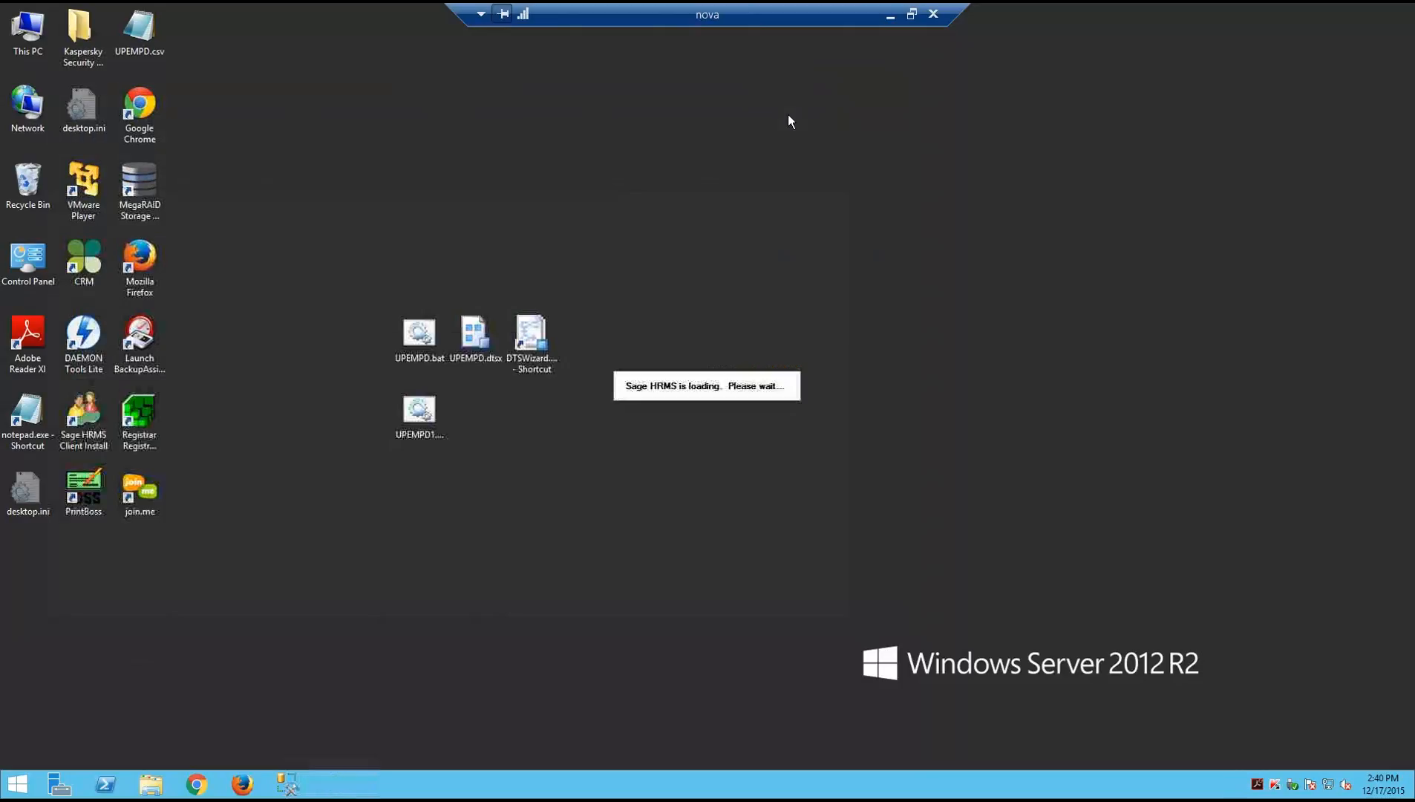
pyautogui.click(890, 15)
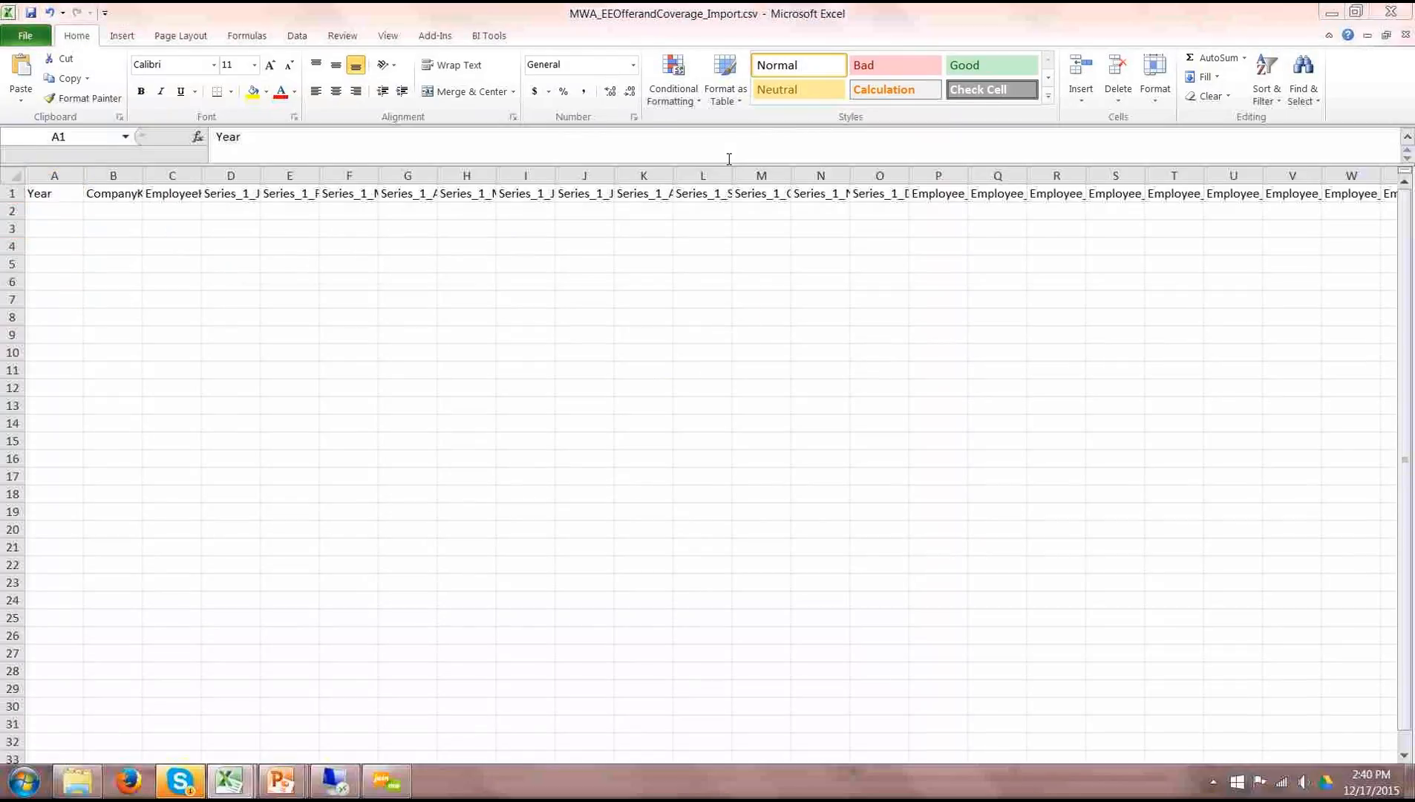
# Switch to the PowerPoint slide show and advance to the Other Benefits Solutions slide
pyautogui.hotkey('alt', 'Tab')
pyautogui.hotkey('alt', 'Tab')
pyautogui.hotkey('alt', 'Tab')
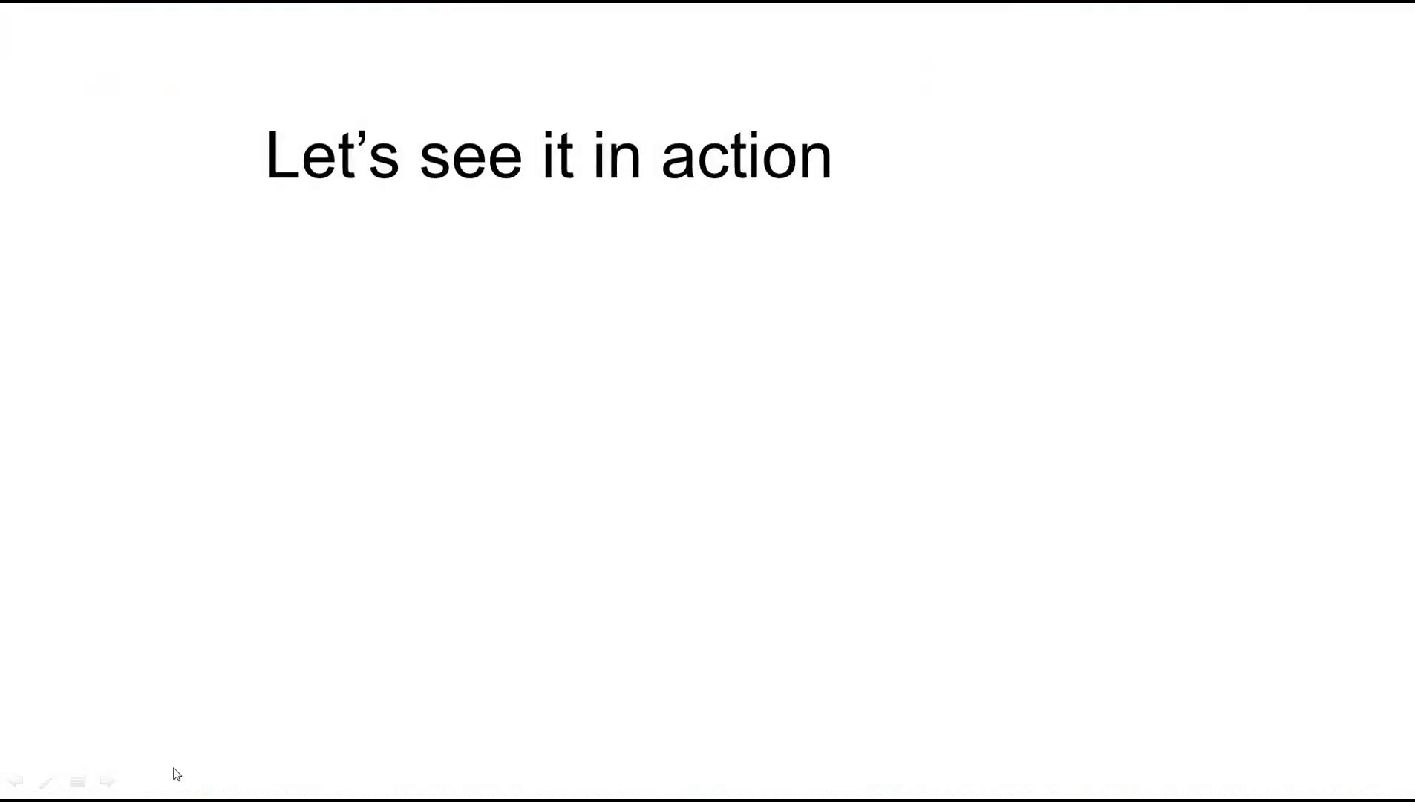
pyautogui.click(107, 780)
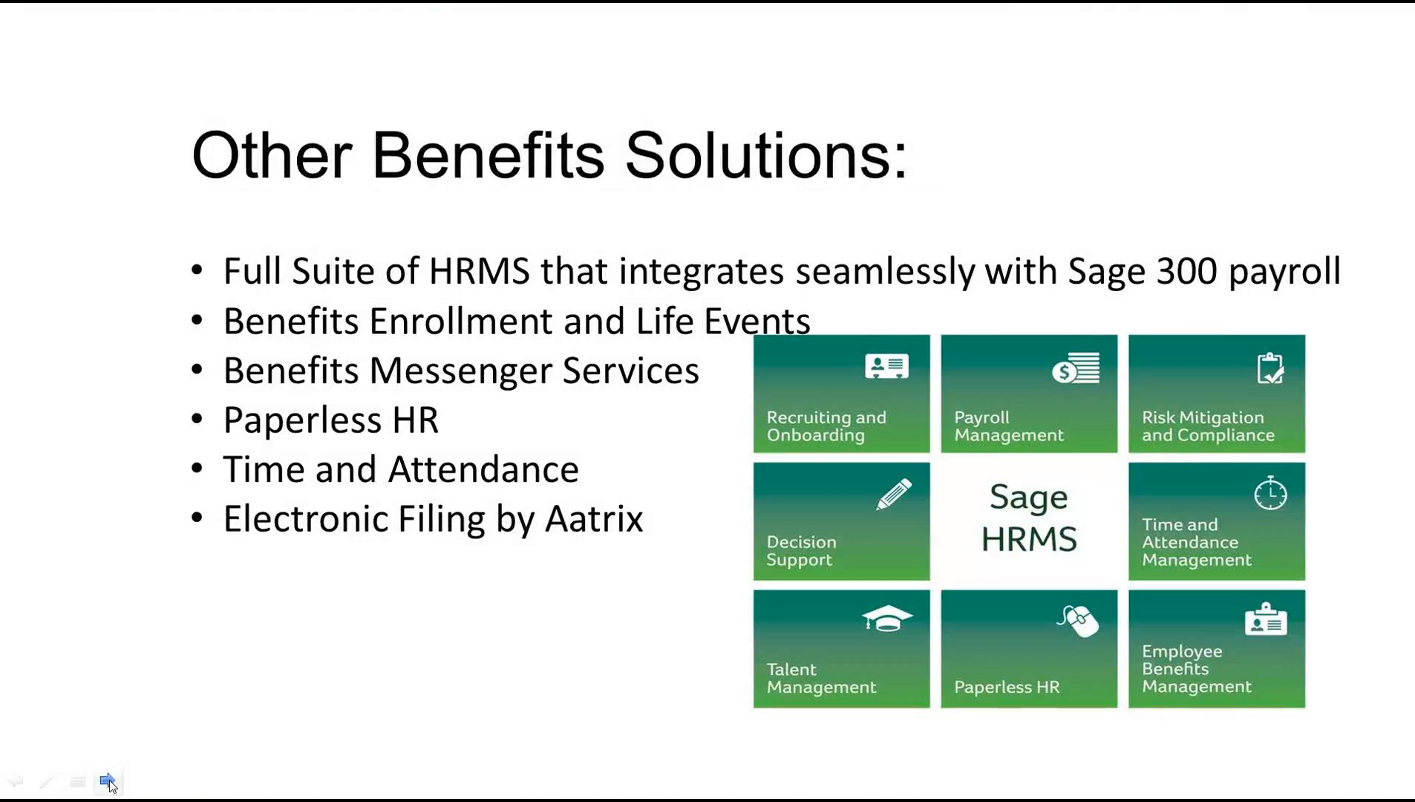